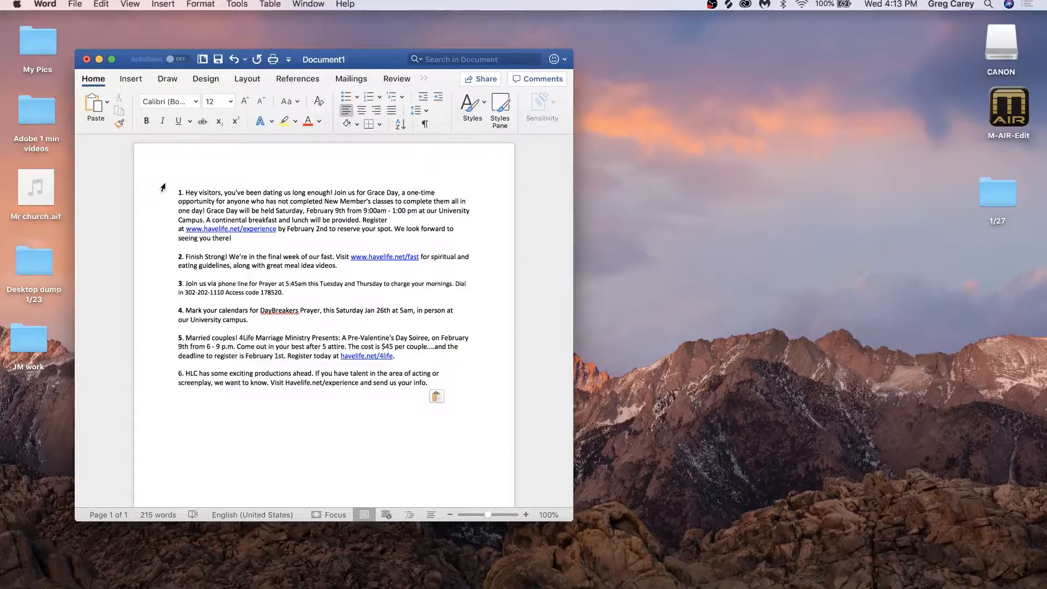
Step: Save the announcements document as 1/27 in Word Document (.docx) format inside the desktop's 1/27 folder
{"action": "key", "text": "super+s"}
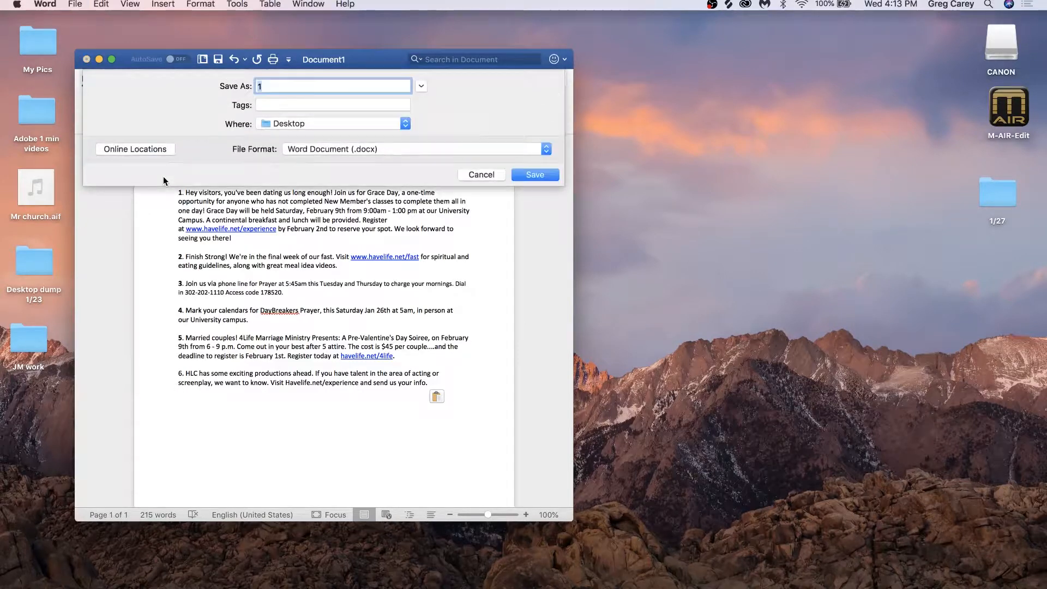
{"action": "left_click", "coordinate": [283, 124]}
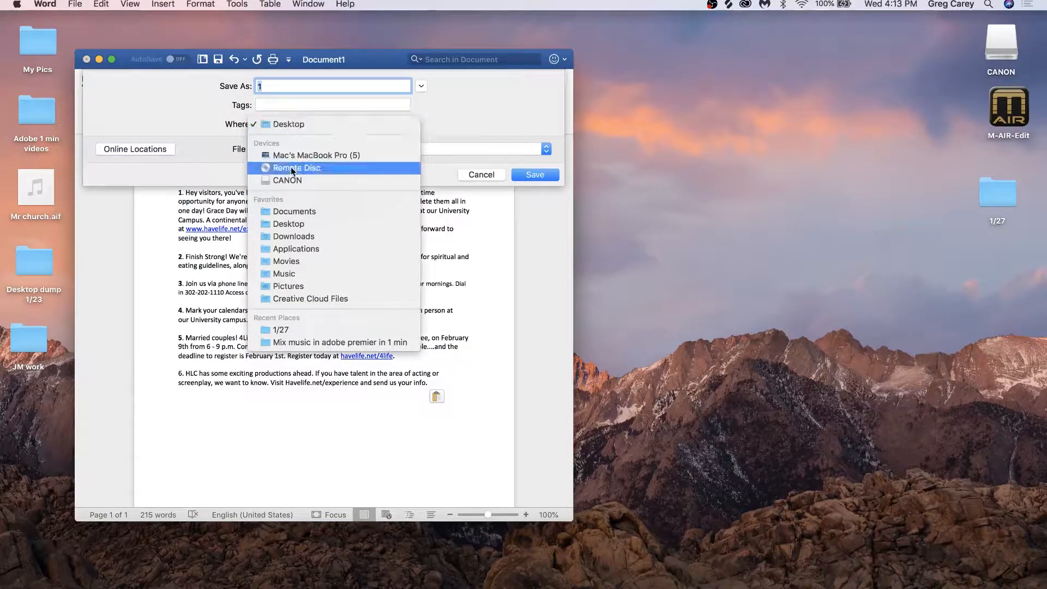
{"action": "left_click", "coordinate": [289, 224]}
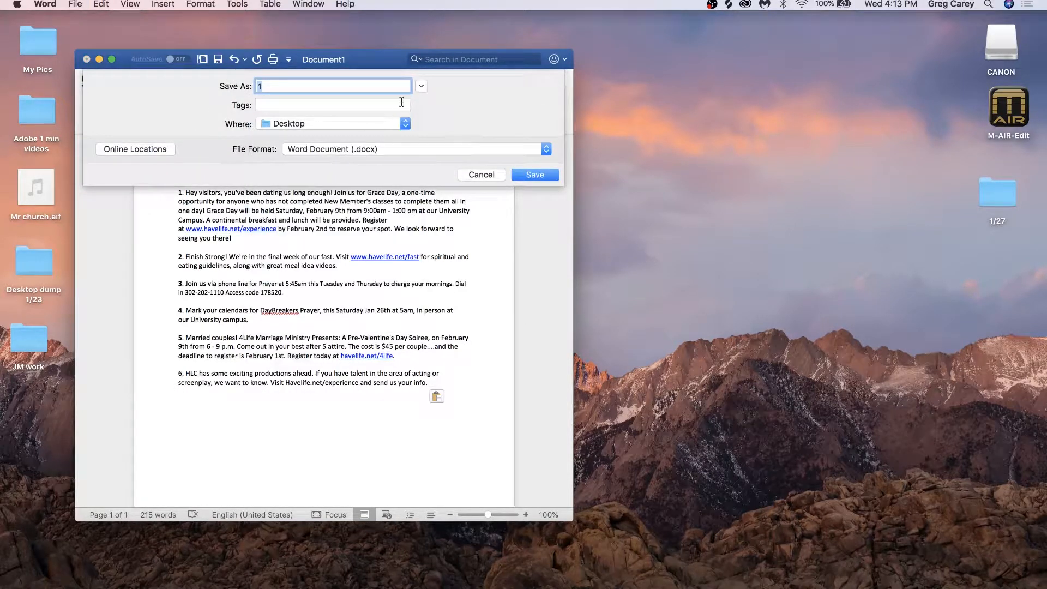
{"action": "left_click", "coordinate": [421, 86]}
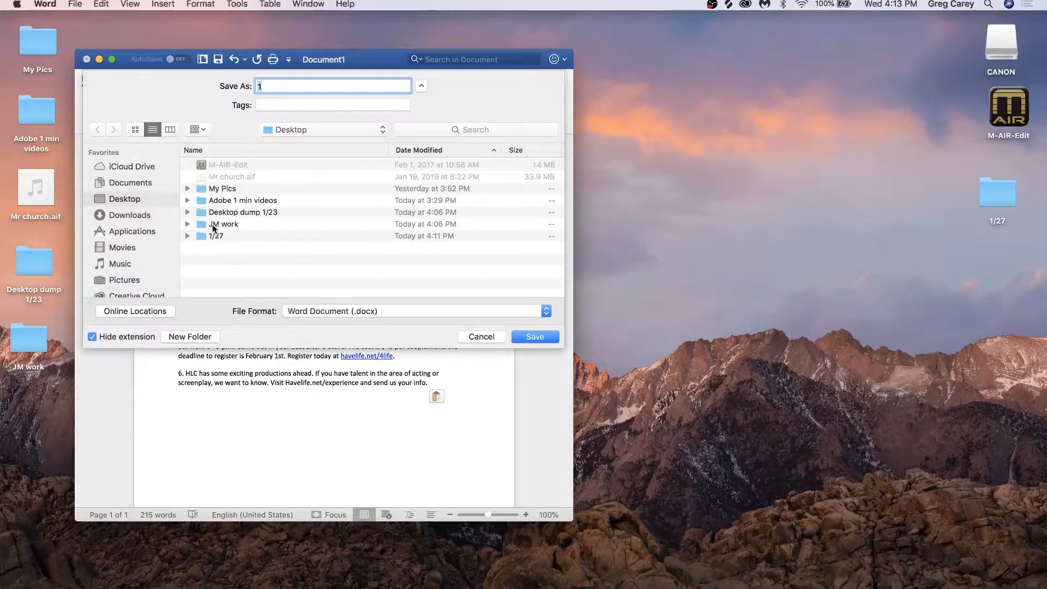
{"action": "left_click", "coordinate": [213, 236]}
{"action": "double_click", "coordinate": [213, 236]}
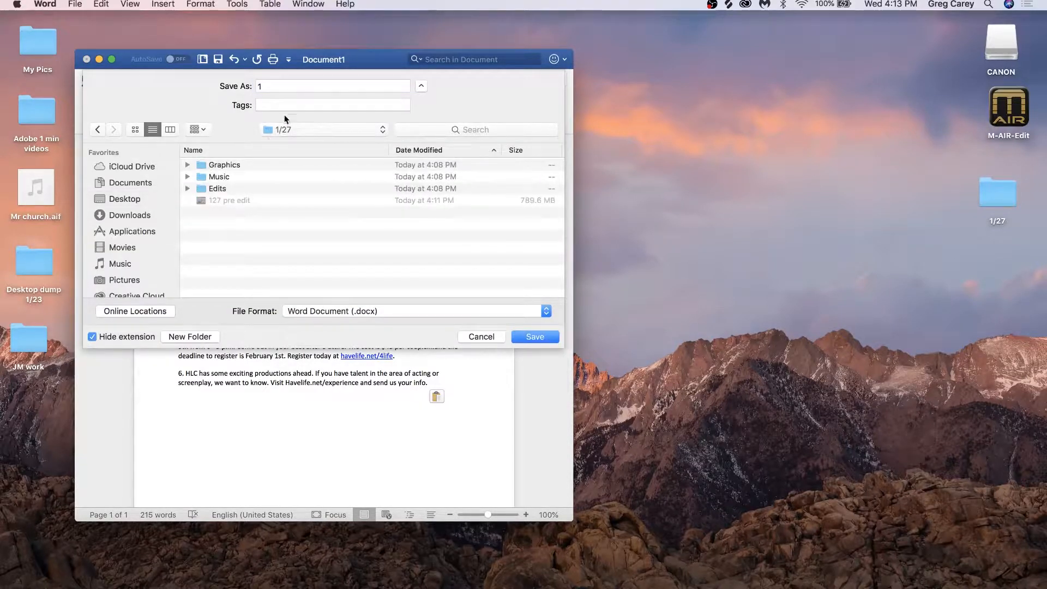
{"action": "left_click", "coordinate": [286, 88]}
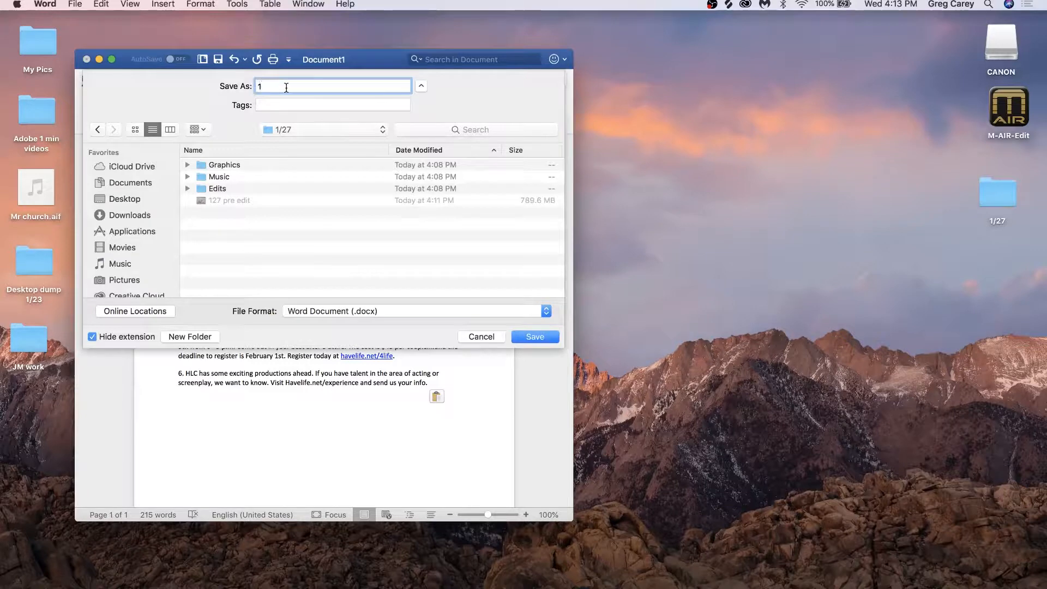
{"action": "type", "text": "/27"}
{"action": "key", "text": "Return"}
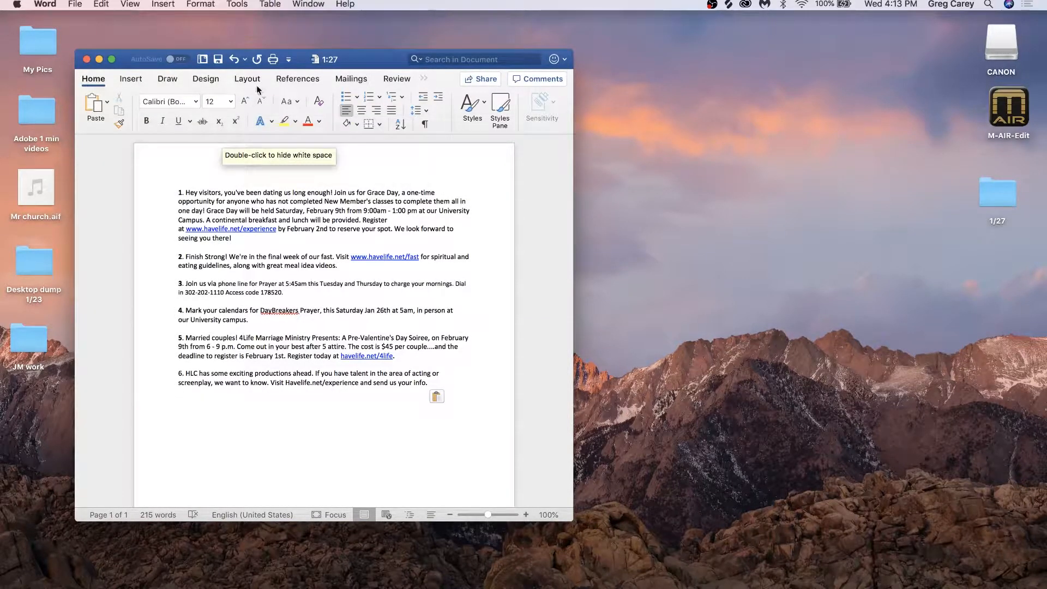
Step: Tuck the document window into the desktop's corner and align the 1/27 folder beneath the M-AIR-Edit icon
{"action": "left_click_drag", "start_coordinate": [358, 58], "coordinate": [283, 21]}
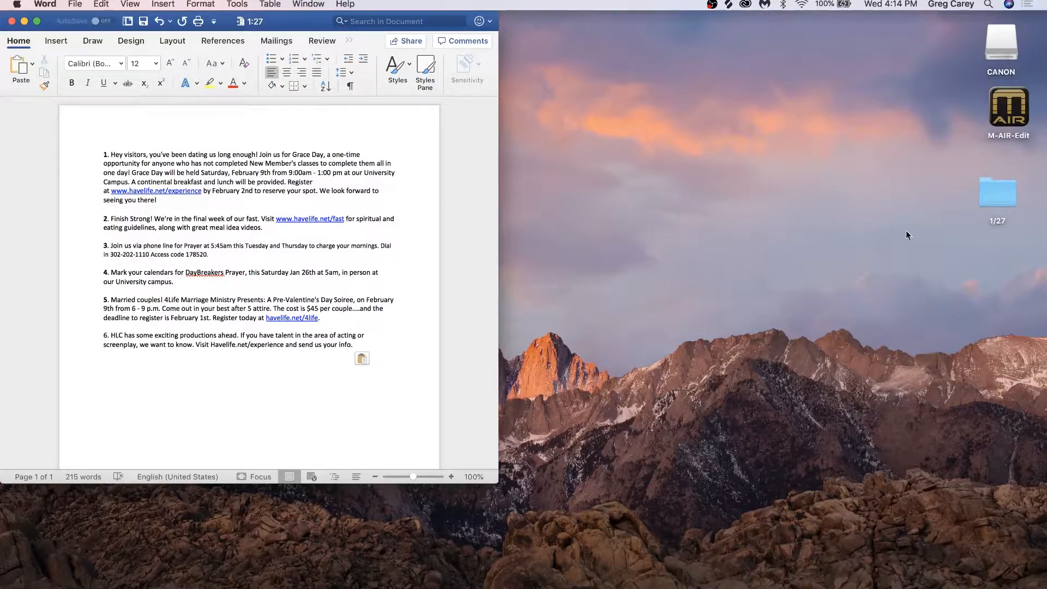
{"action": "left_click_drag", "start_coordinate": [1002, 190], "coordinate": [1013, 169]}
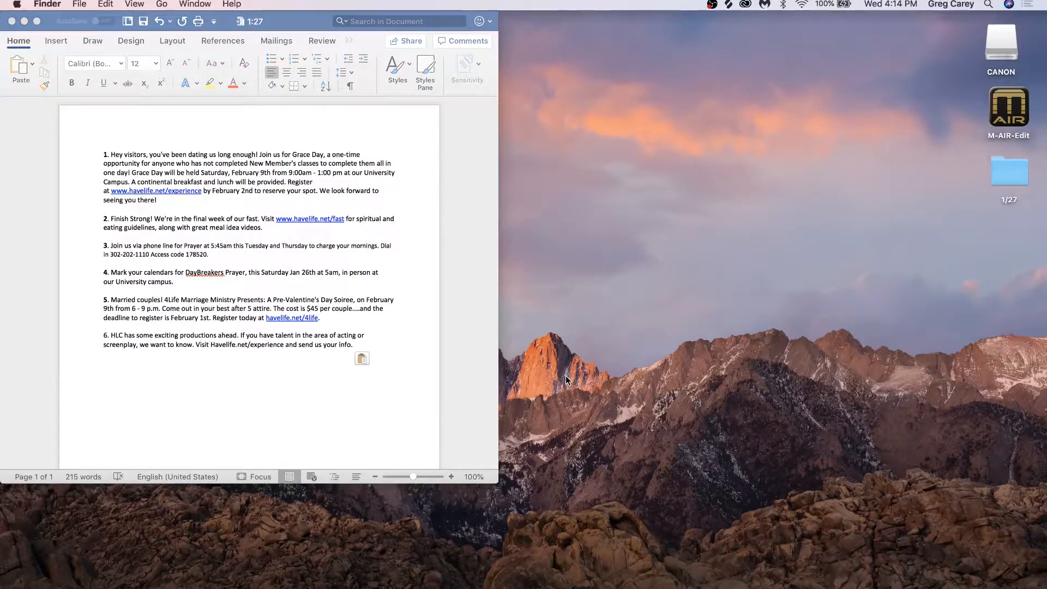
Step: Switch to Premiere Pro and create a new project named 1/27, stored in the desktop's 1/27 folder
{"action": "mouse_move", "coordinate": [434, 584]}
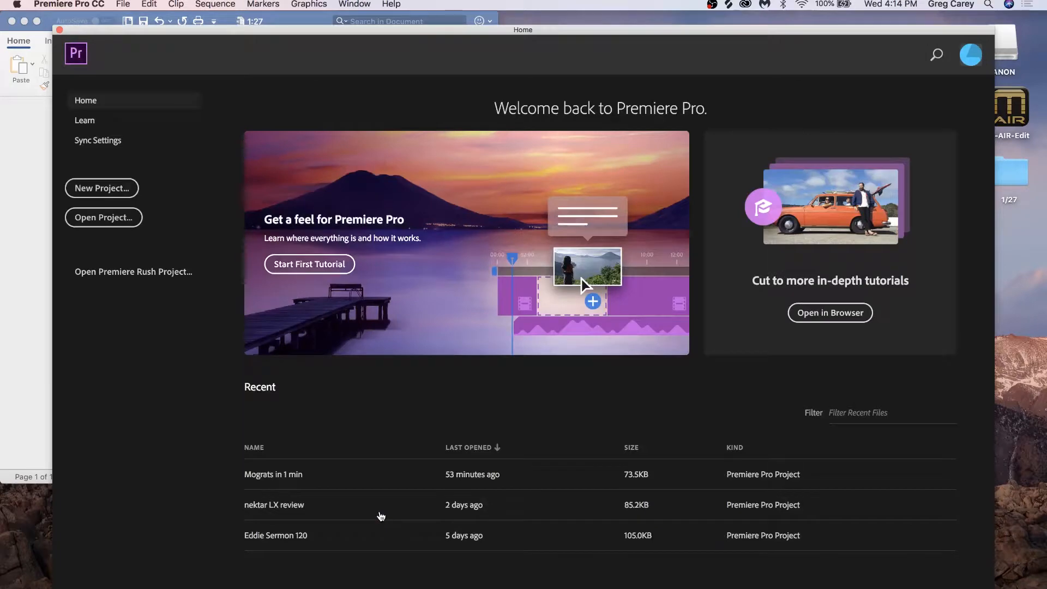
{"action": "left_click", "coordinate": [105, 190]}
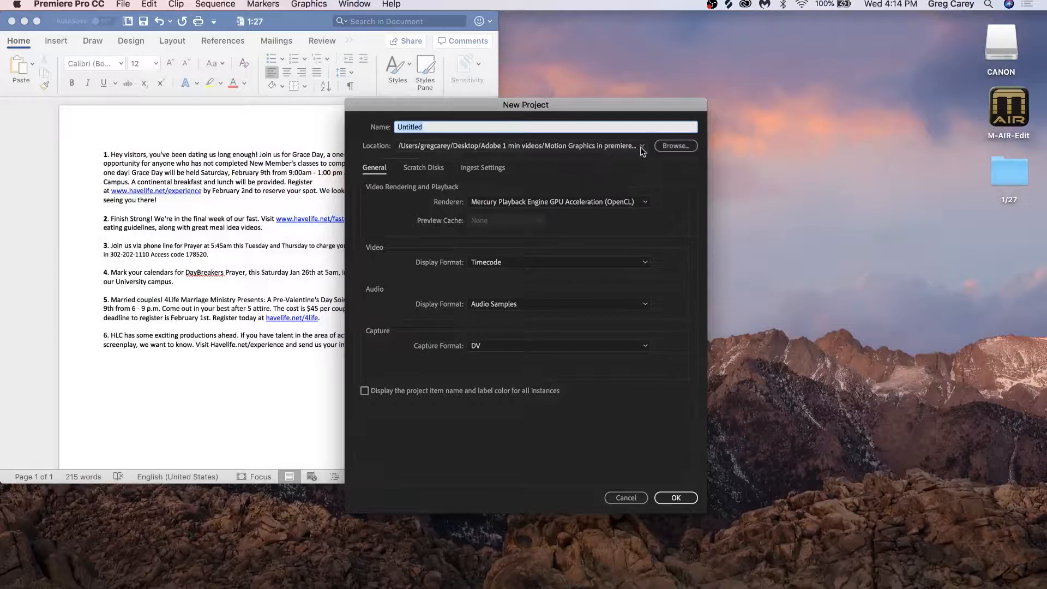
{"action": "left_click", "coordinate": [677, 152]}
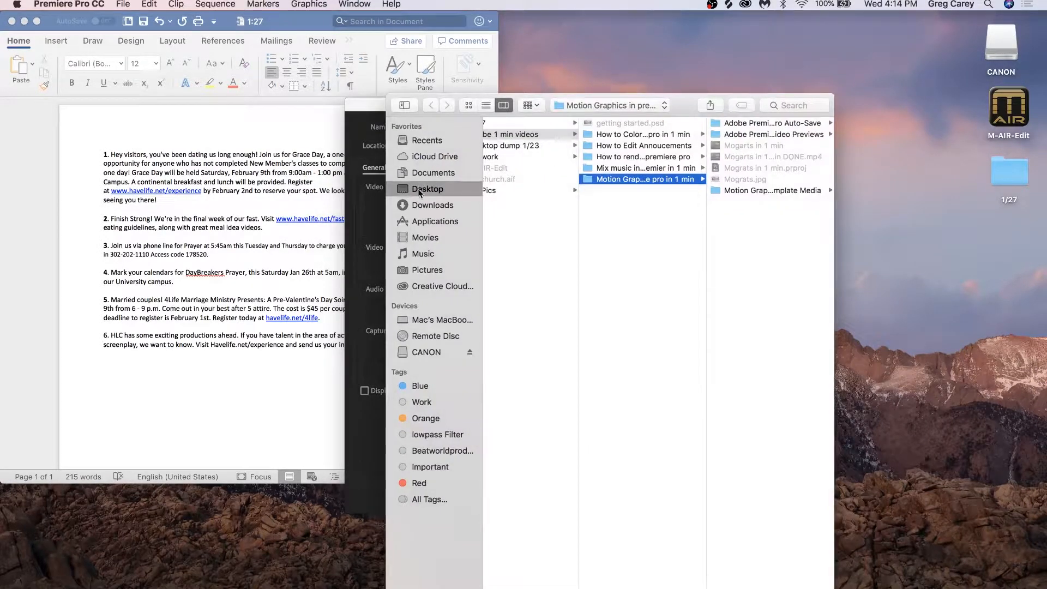
{"action": "left_click", "coordinate": [418, 189]}
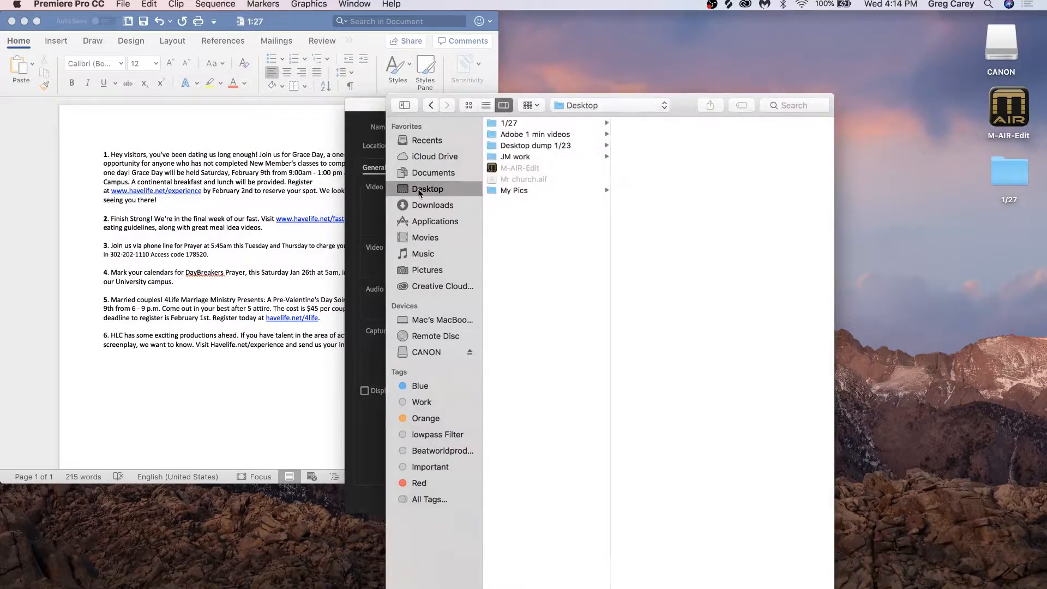
{"action": "left_click", "coordinate": [504, 123]}
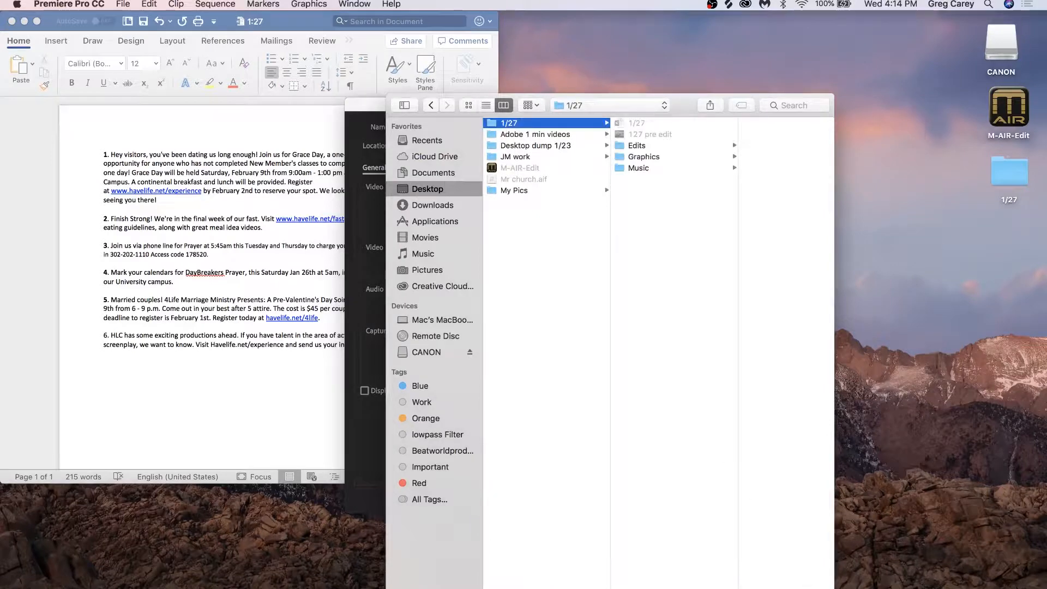
{"action": "left_click", "coordinate": [807, 586]}
{"action": "left_click", "coordinate": [498, 131]}
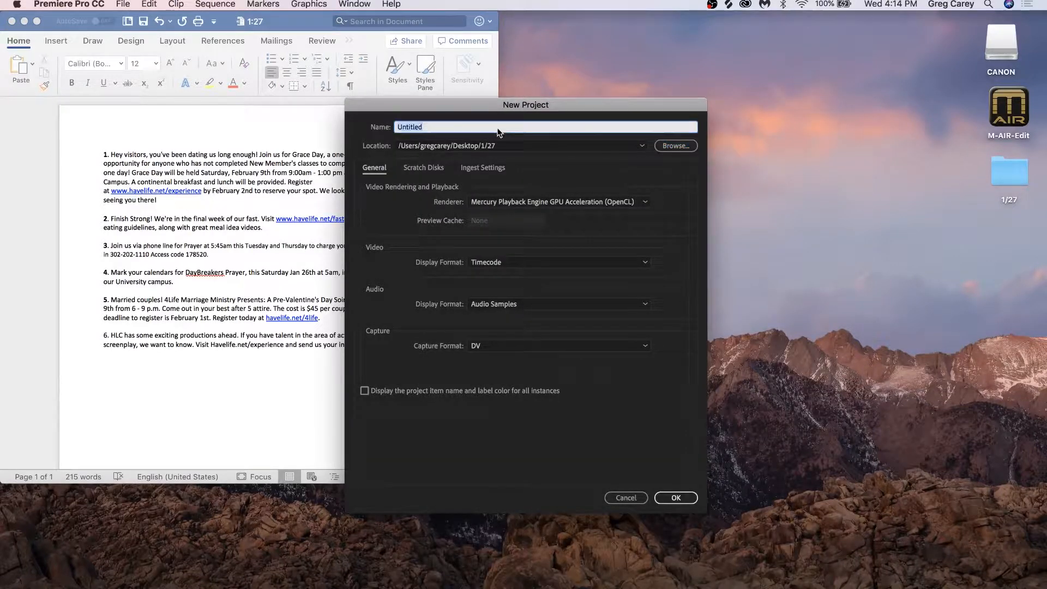
{"action": "type", "text": "1/27"}
{"action": "left_click", "coordinate": [676, 498]}
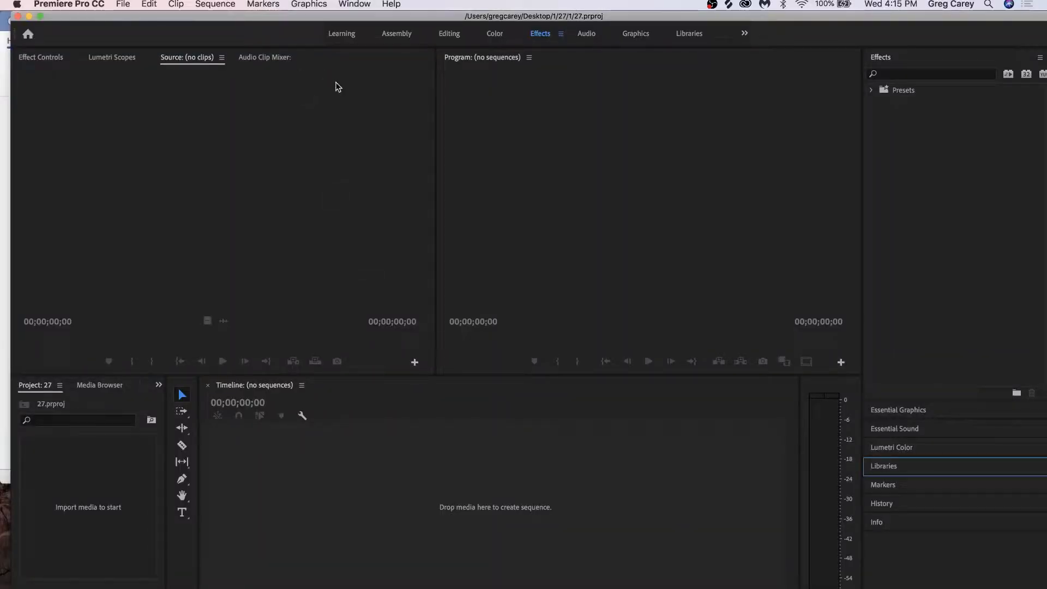
Step: Switch to the Assembly workspace and minimize the Word document so the desktop folders are uncovered beside the project window
{"action": "left_click", "coordinate": [399, 34]}
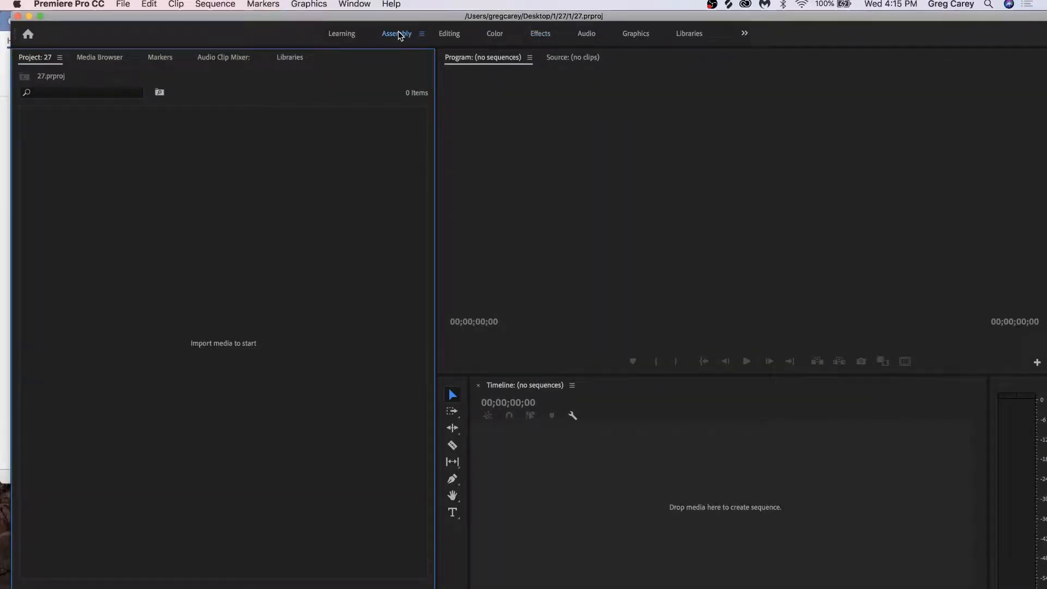
{"action": "left_click_drag", "start_coordinate": [238, 12], "coordinate": [346, 12]}
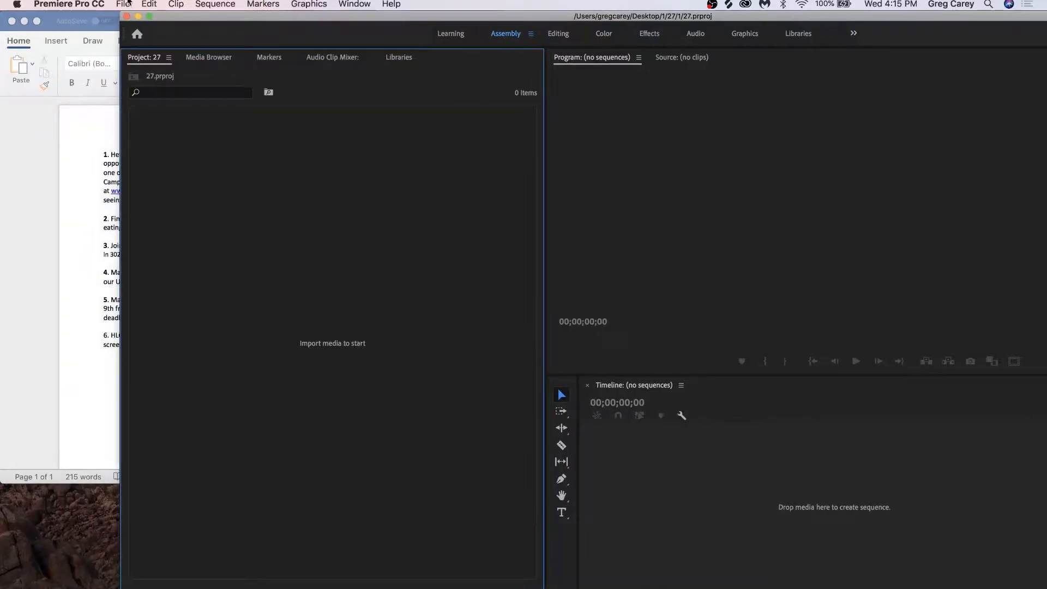
{"action": "left_click", "coordinate": [24, 22]}
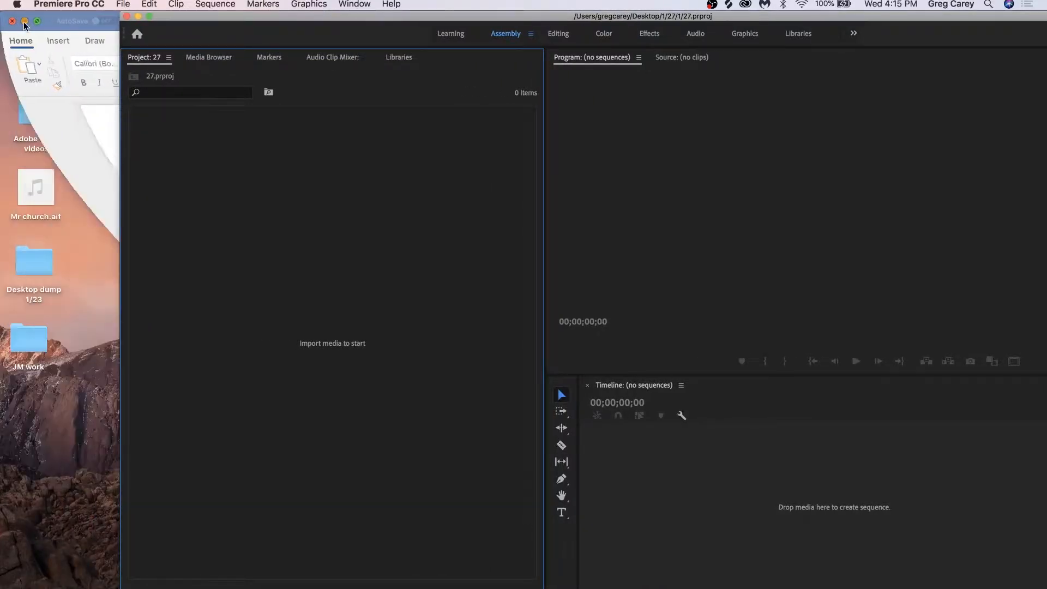
{"action": "left_click_drag", "start_coordinate": [196, 18], "coordinate": [246, 18]}
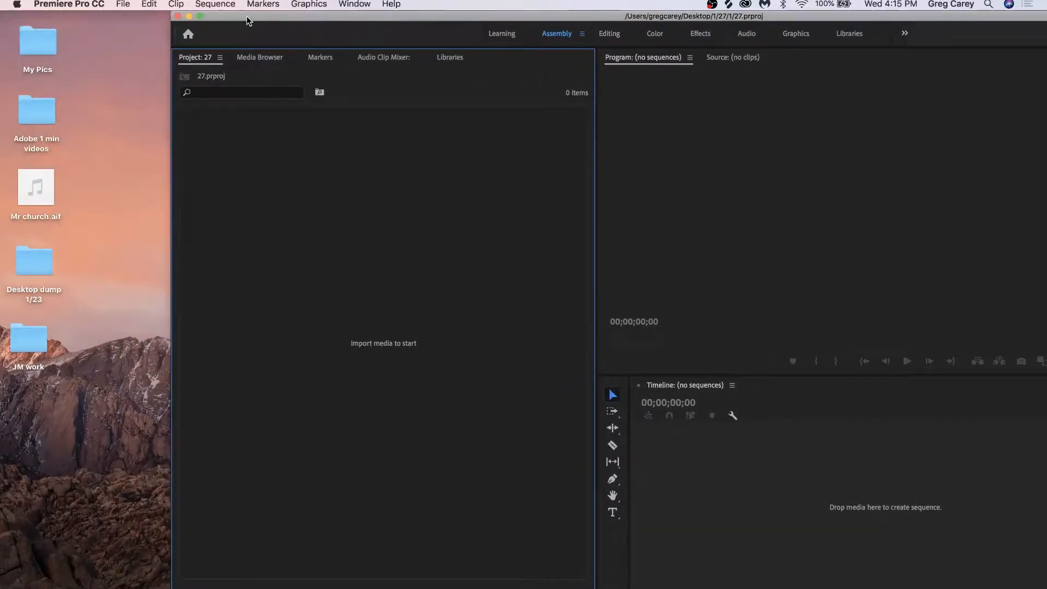
Step: Move the desktop's 1/27 folder beneath the JM work folder and place the Premiere window beside the folder column
{"action": "left_click_drag", "start_coordinate": [246, 12], "coordinate": [311, 251]}
{"action": "left_click", "coordinate": [486, 156]}
{"action": "left_click_drag", "start_coordinate": [1019, 182], "coordinate": [31, 407]}
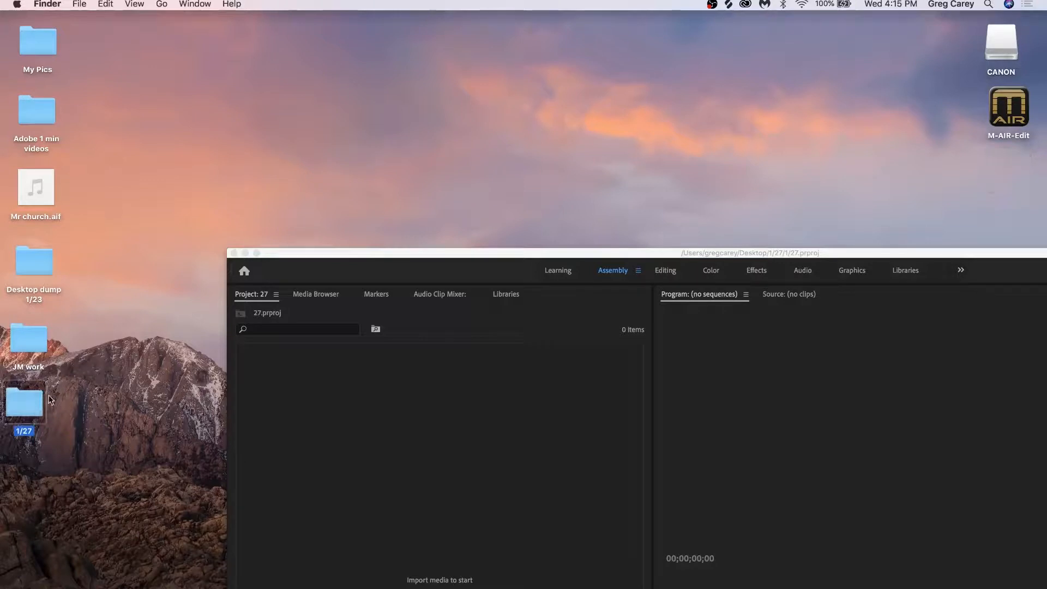
{"action": "left_click_drag", "start_coordinate": [309, 255], "coordinate": [153, 17]}
{"action": "left_click_drag", "start_coordinate": [21, 411], "coordinate": [27, 409]}
{"action": "left_click", "coordinate": [29, 472]}
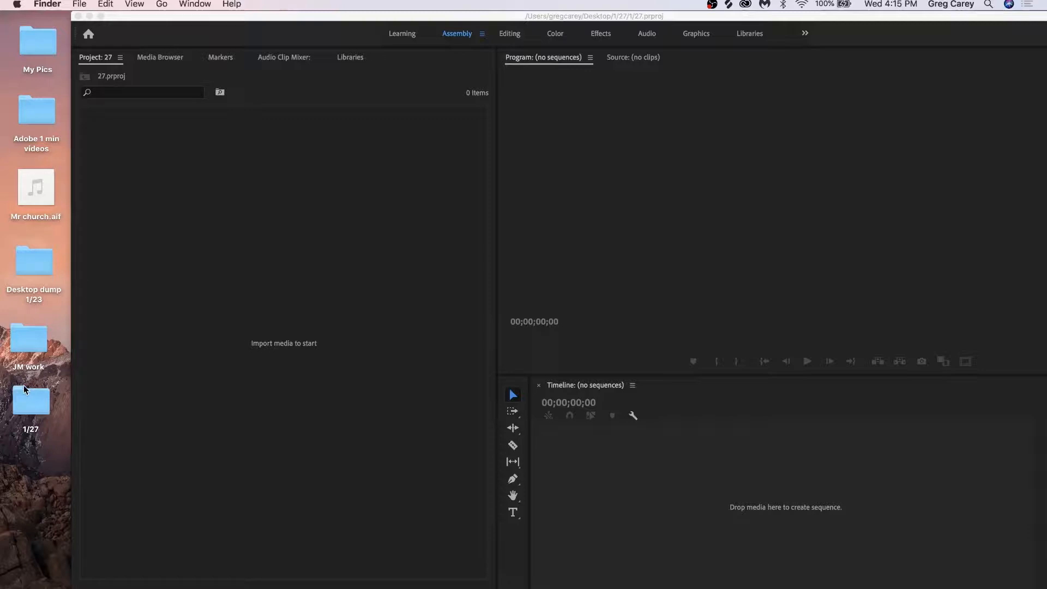
Step: Check the Desktop dump 1/23 folder, including 1/20 announcements and its Graphics subfolder, for existing announcement graphics
{"action": "left_click", "coordinate": [38, 259]}
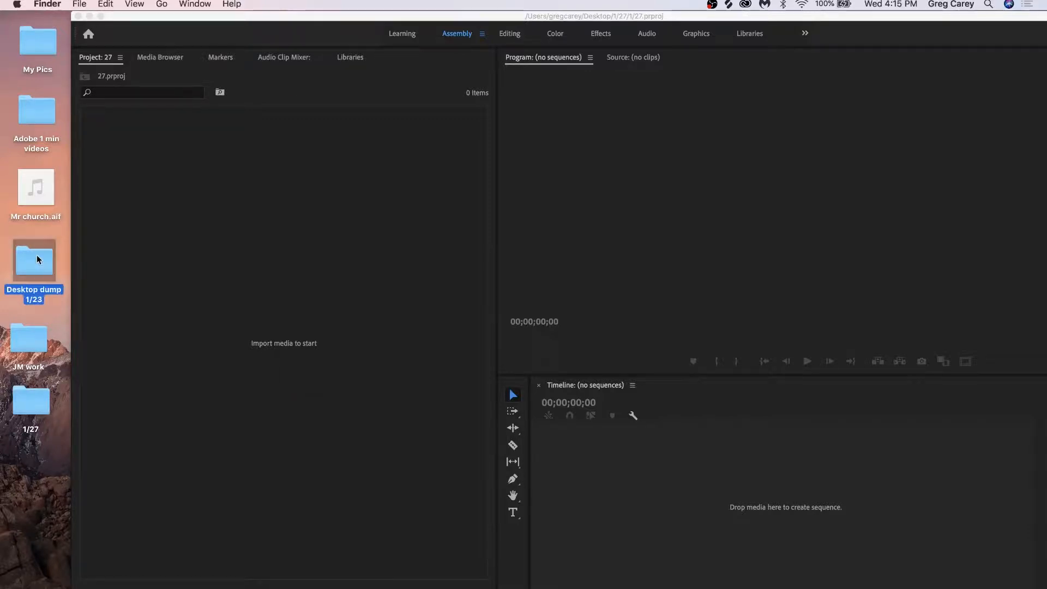
{"action": "double_click", "coordinate": [38, 260]}
{"action": "scroll", "coordinate": [457, 320], "scroll_direction": "up", "scroll_amount": 10}
{"action": "scroll", "coordinate": [457, 320], "scroll_direction": "up", "scroll_amount": 10}
{"action": "scroll", "coordinate": [457, 319], "scroll_direction": "up", "scroll_amount": 3}
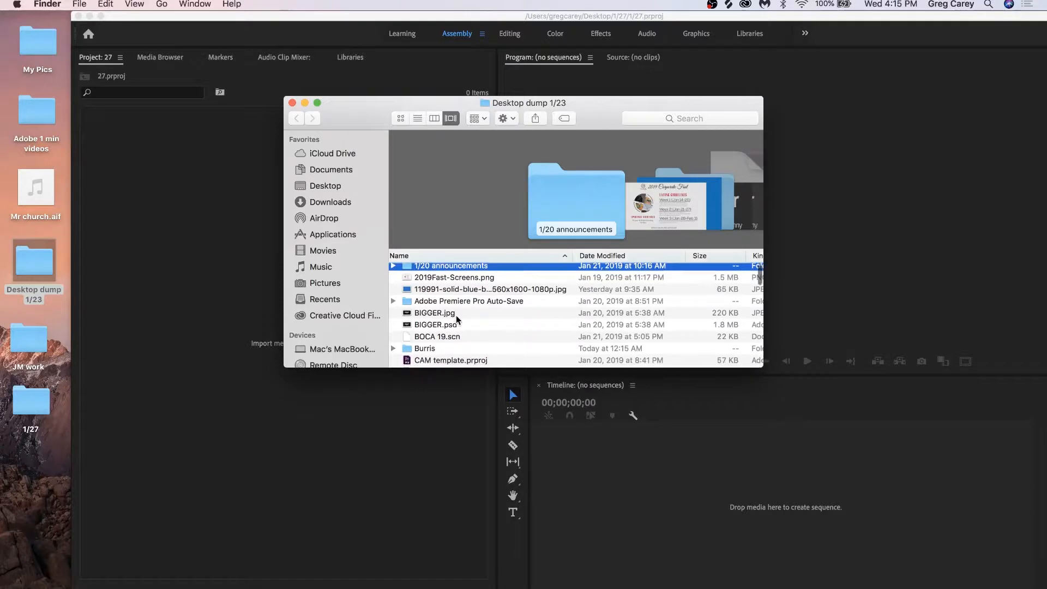
{"action": "double_click", "coordinate": [431, 269]}
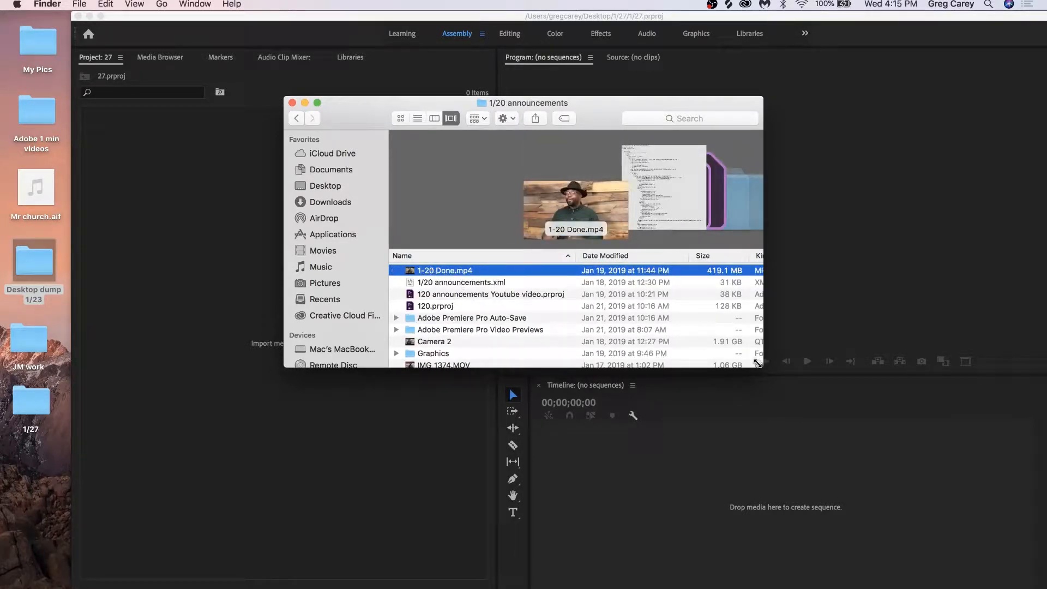
{"action": "left_click_drag", "start_coordinate": [757, 363], "coordinate": [812, 448]}
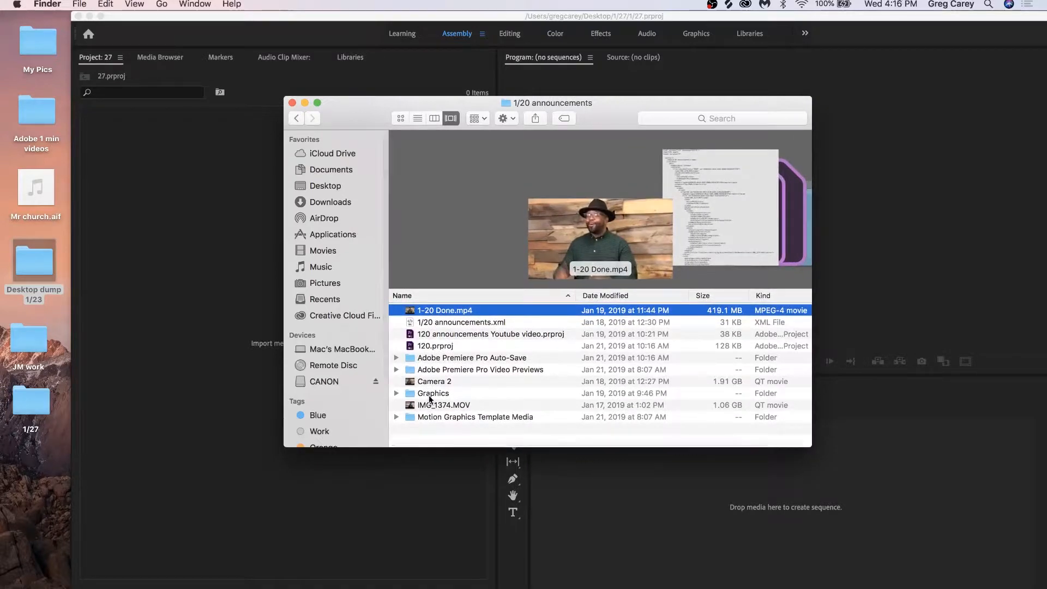
{"action": "double_click", "coordinate": [430, 393]}
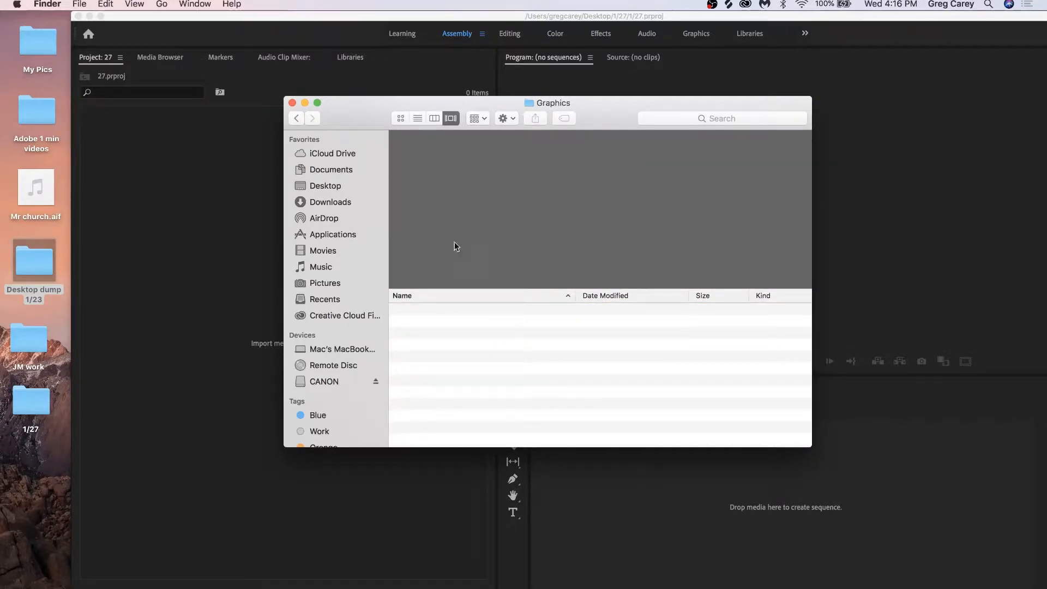
{"action": "left_click", "coordinate": [297, 119]}
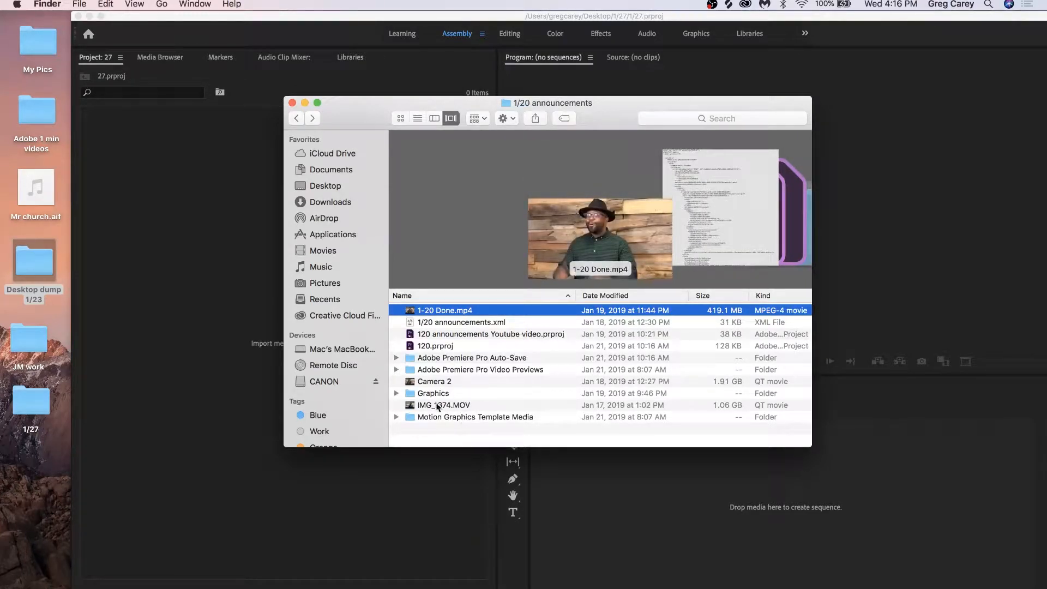
{"action": "left_click", "coordinate": [296, 119]}
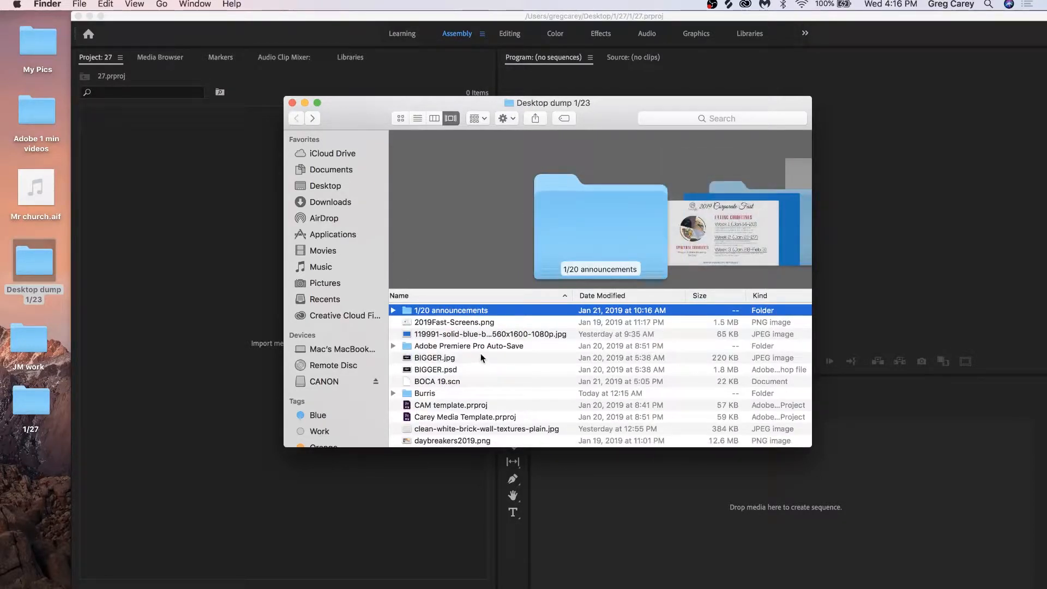
Step: Move daybreakers2019.png from Desktop dump 1/23 into the 1/27 folder's Graphics subfolder, with both folder windows side by side
{"action": "scroll", "coordinate": [480, 354], "scroll_direction": "down", "scroll_amount": 3}
{"action": "left_click", "coordinate": [463, 371]}
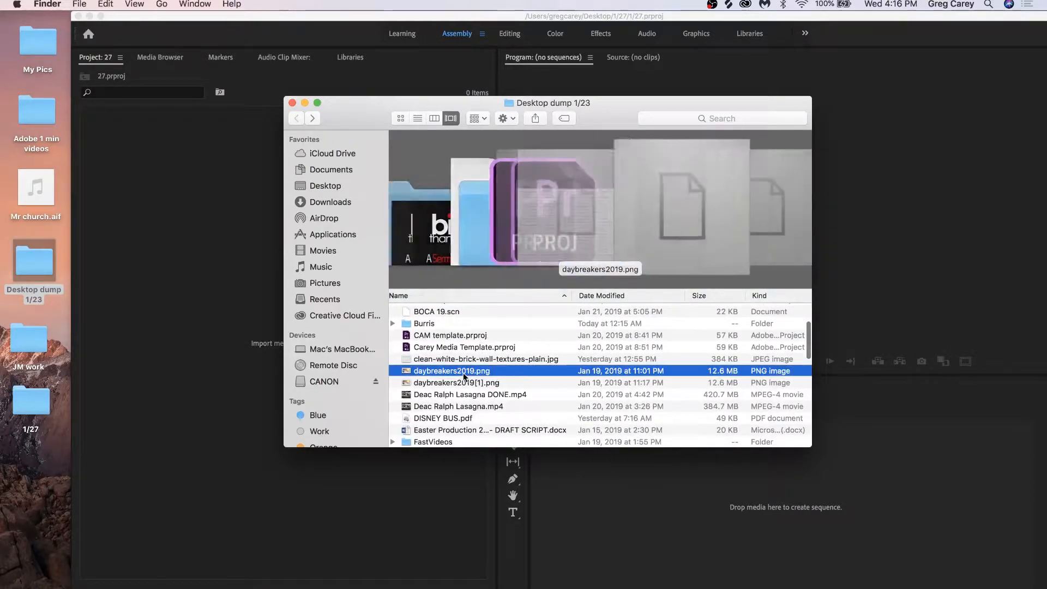
{"action": "double_click", "coordinate": [33, 405]}
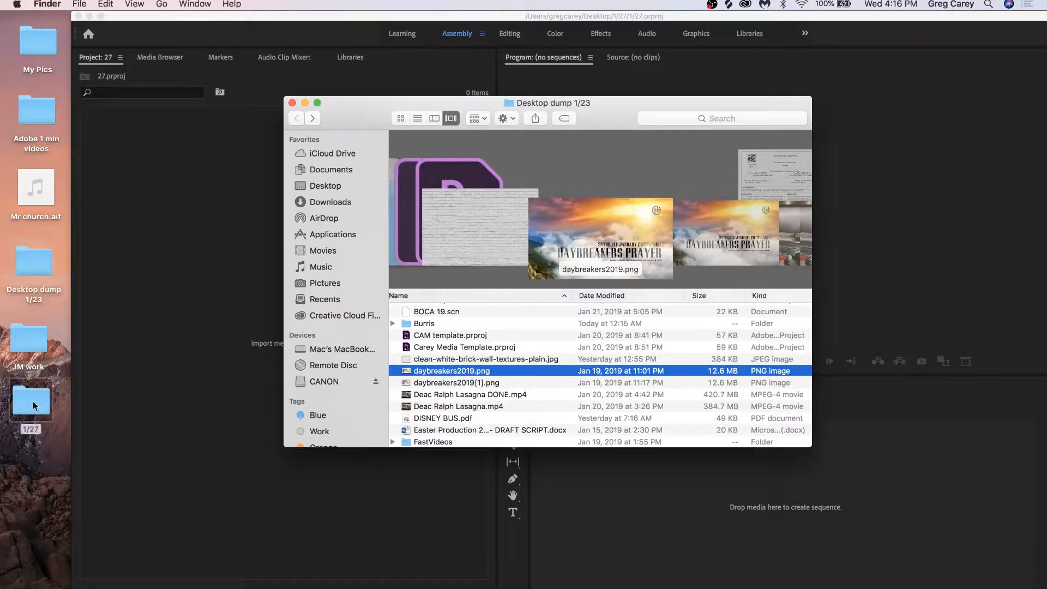
{"action": "double_click", "coordinate": [442, 330]}
{"action": "left_click_drag", "start_coordinate": [367, 129], "coordinate": [73, 182]}
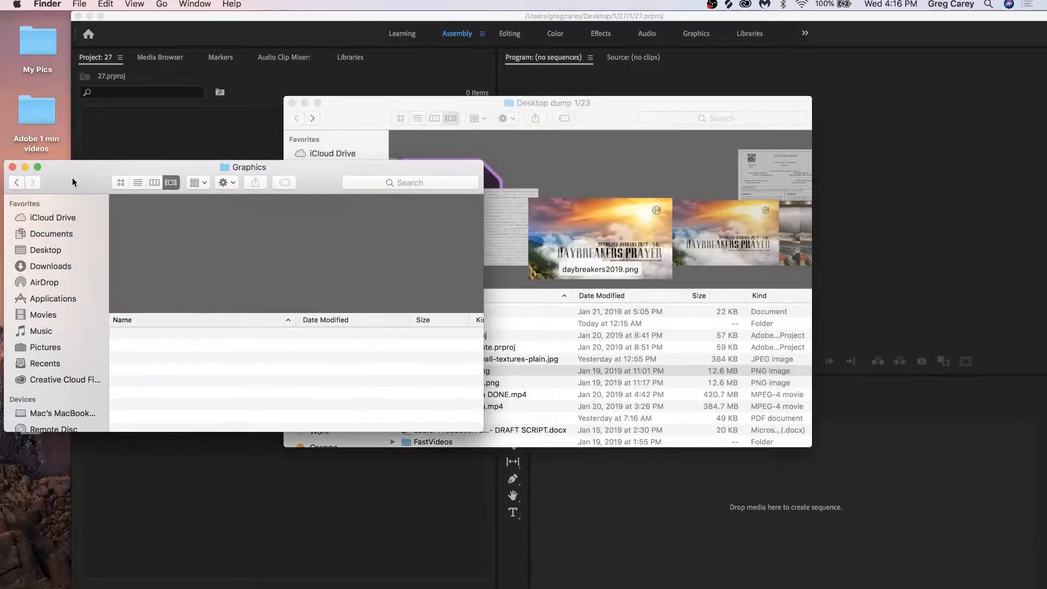
{"action": "left_click_drag", "start_coordinate": [290, 111], "coordinate": [487, 84]}
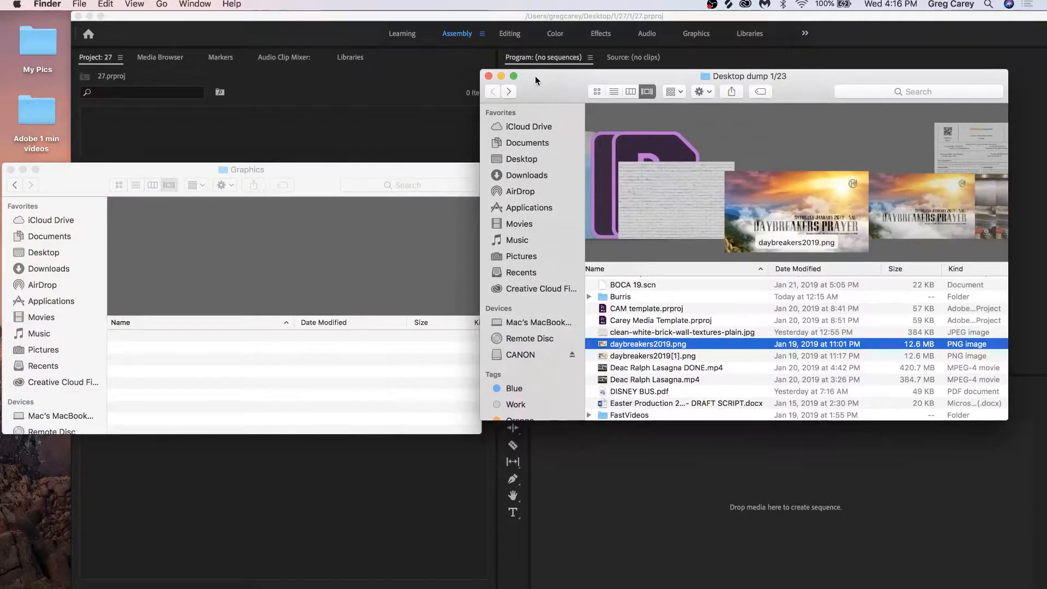
{"action": "left_click_drag", "start_coordinate": [605, 348], "coordinate": [234, 357]}
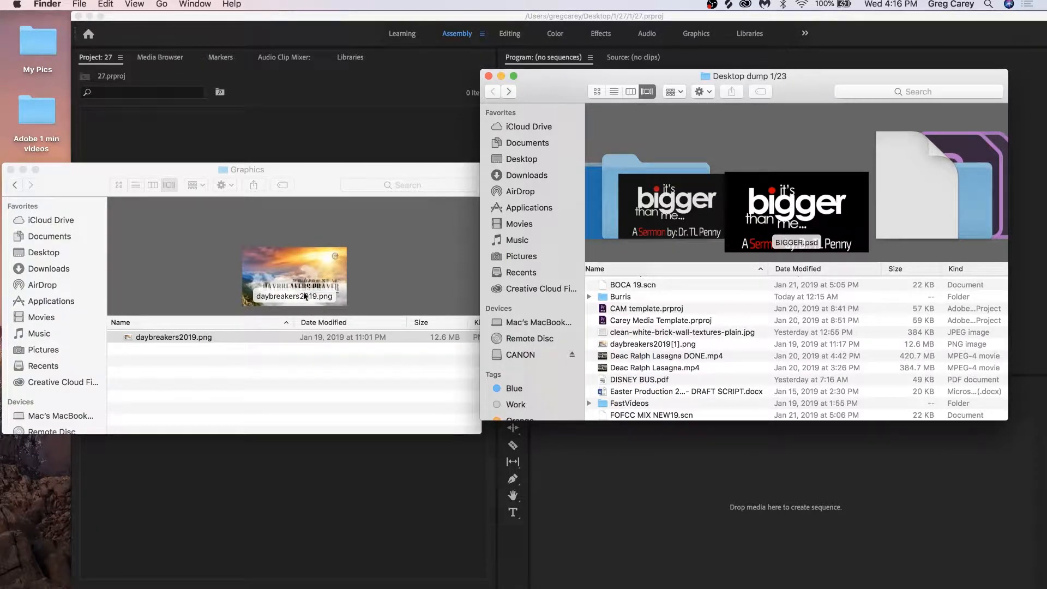
{"action": "left_click", "coordinate": [258, 355]}
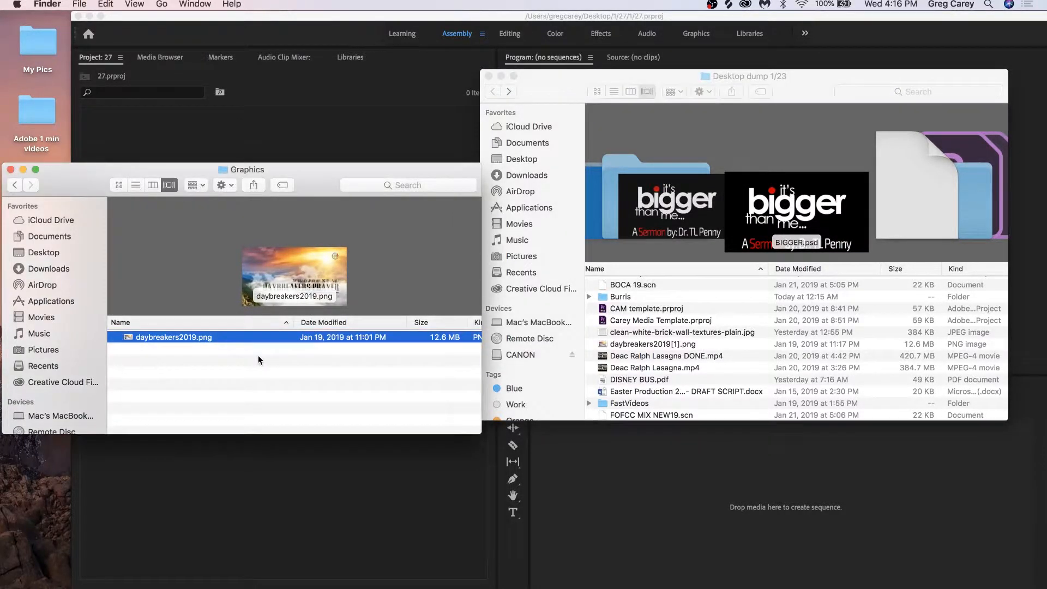
Step: Compare daybreakers2019.png with the Word script, delete announcement 4 about DayBreakers Prayer with its blank line, and close the image
{"action": "double_click", "coordinate": [184, 338]}
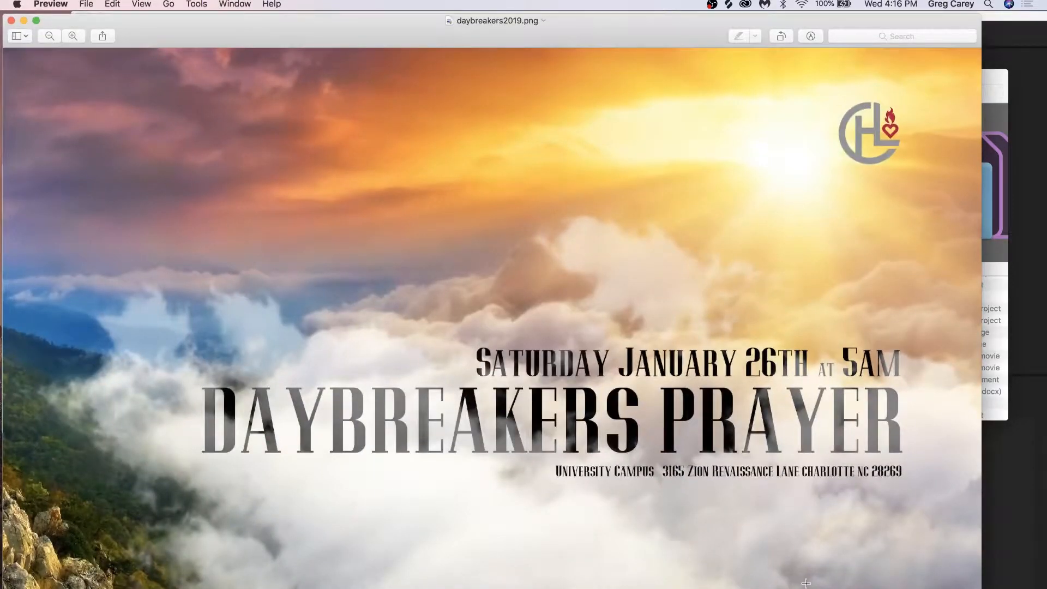
{"action": "left_click", "coordinate": [782, 583]}
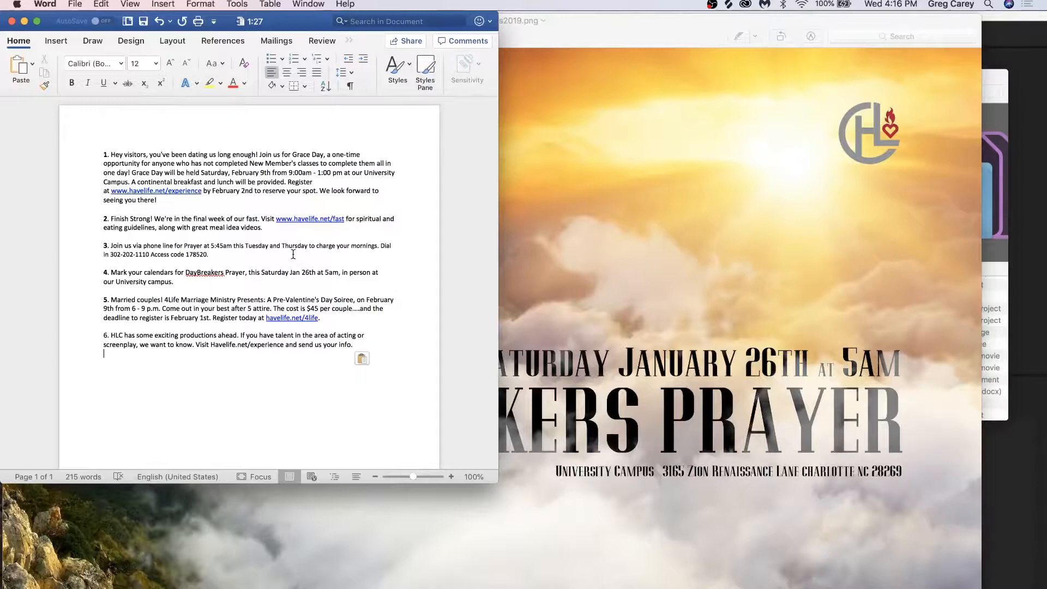
{"action": "left_click_drag", "start_coordinate": [180, 282], "coordinate": [94, 271]}
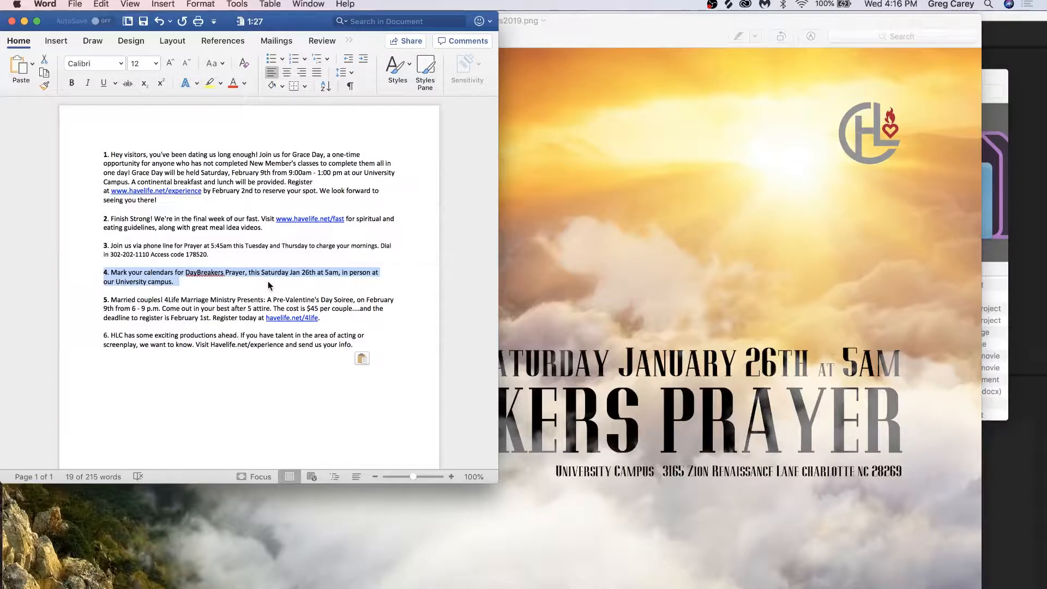
{"action": "left_click_drag", "start_coordinate": [217, 286], "coordinate": [99, 271]}
{"action": "key", "text": "Delete"}
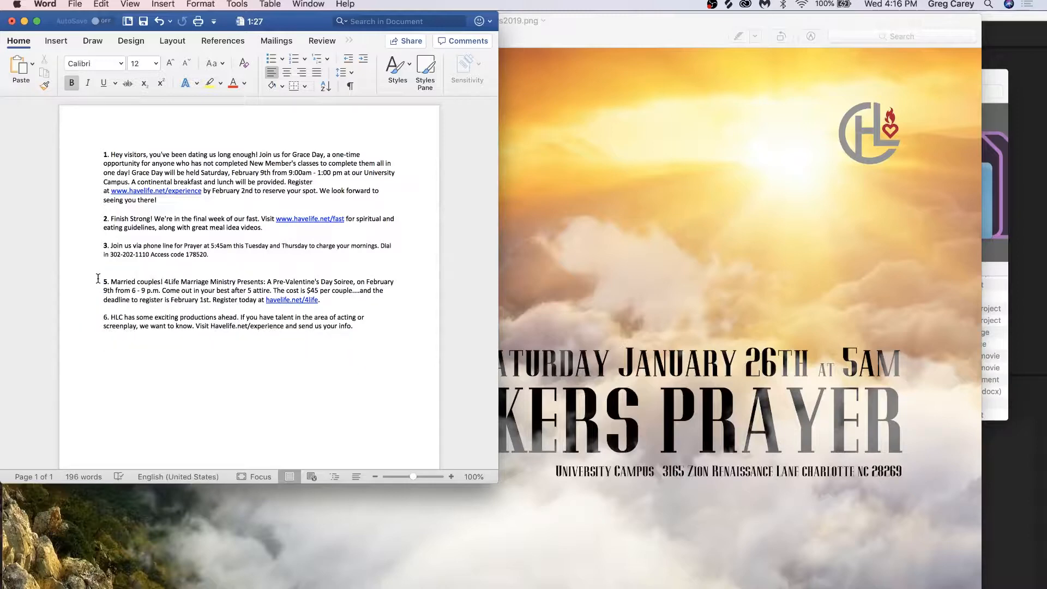
{"action": "key", "text": "BackSpace"}
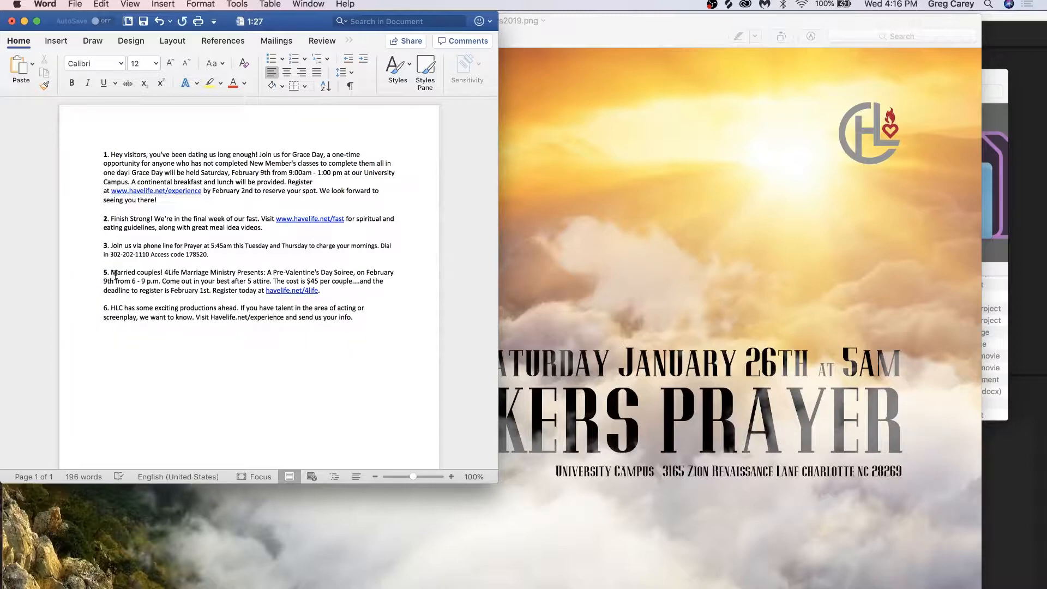
{"action": "left_click", "coordinate": [562, 30]}
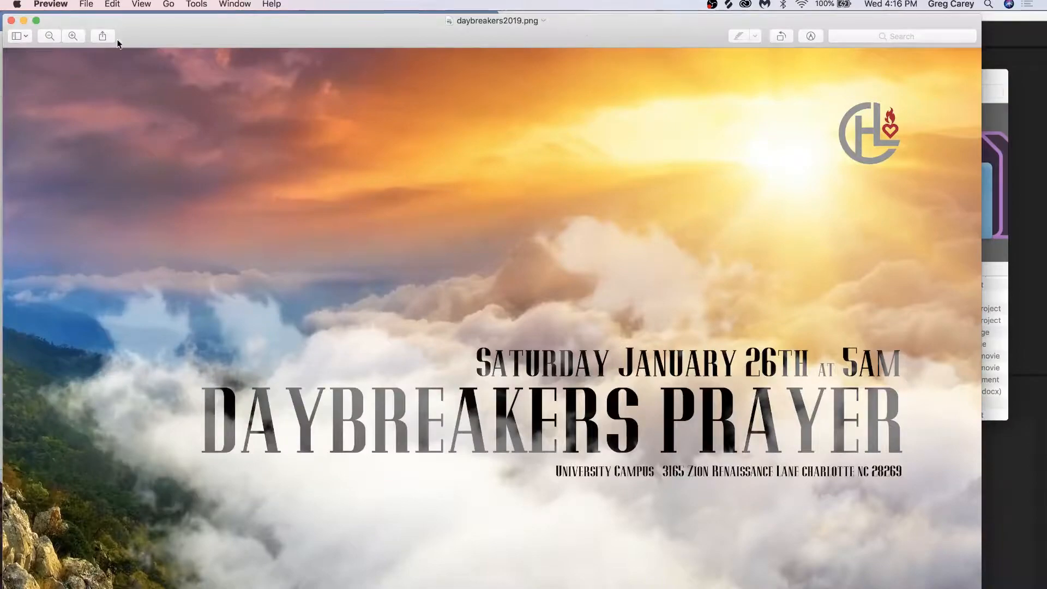
{"action": "left_click", "coordinate": [11, 21]}
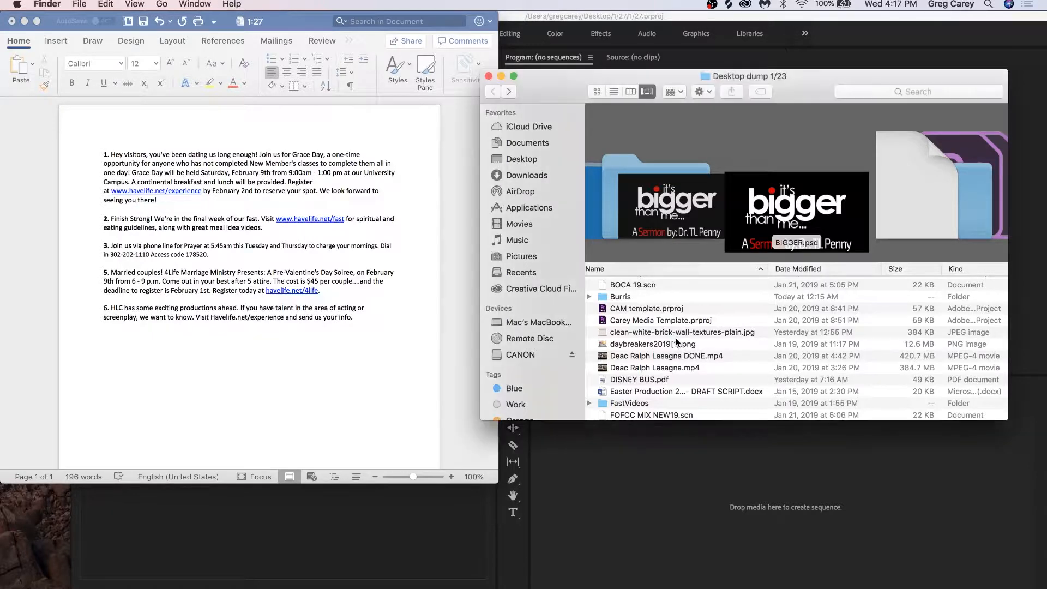
Step: Preview the files in Desktop dump 1/23 from clean-white-brick-wall-textures-plain.jpg to its bigger than me .aif, looking for usable announcement graphics
{"action": "left_click", "coordinate": [665, 344]}
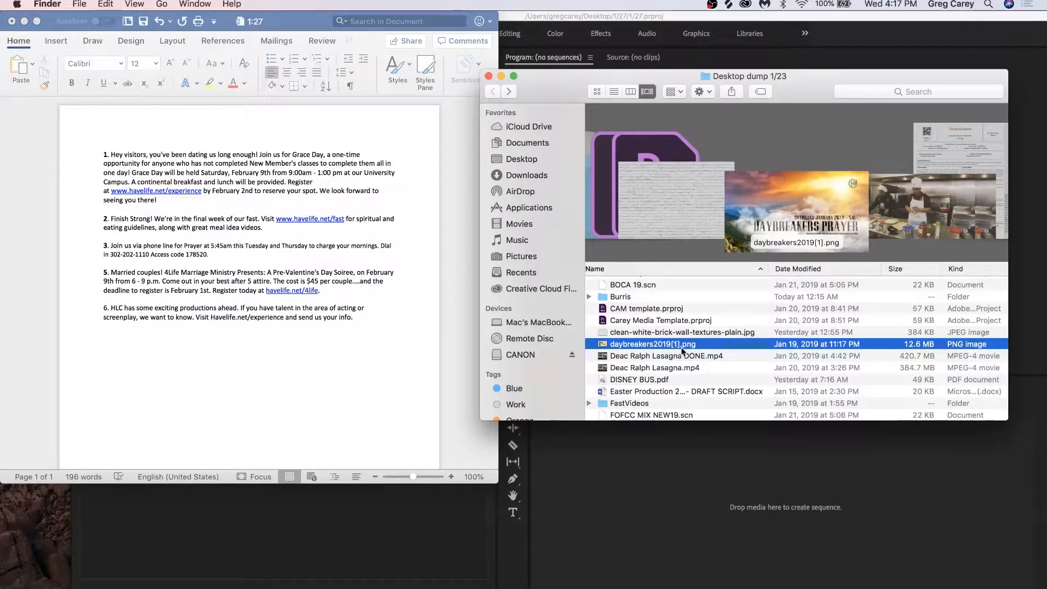
{"action": "key", "text": "Up"}
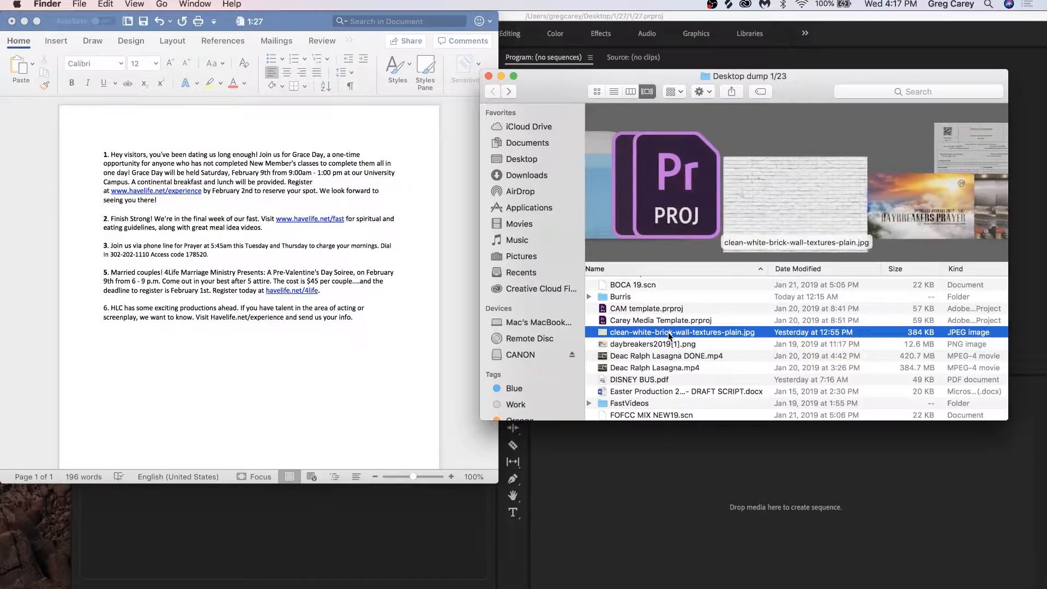
{"action": "key", "text": "Down"}
{"action": "key", "text": "Down"}
{"action": "key", "text": "Down"}
{"action": "key", "text": "Down"}
{"action": "key", "text": "Down"}
{"action": "key", "text": "Down"}
{"action": "key", "text": "Down"}
{"action": "key", "text": "Down"}
{"action": "key", "text": "Down"}
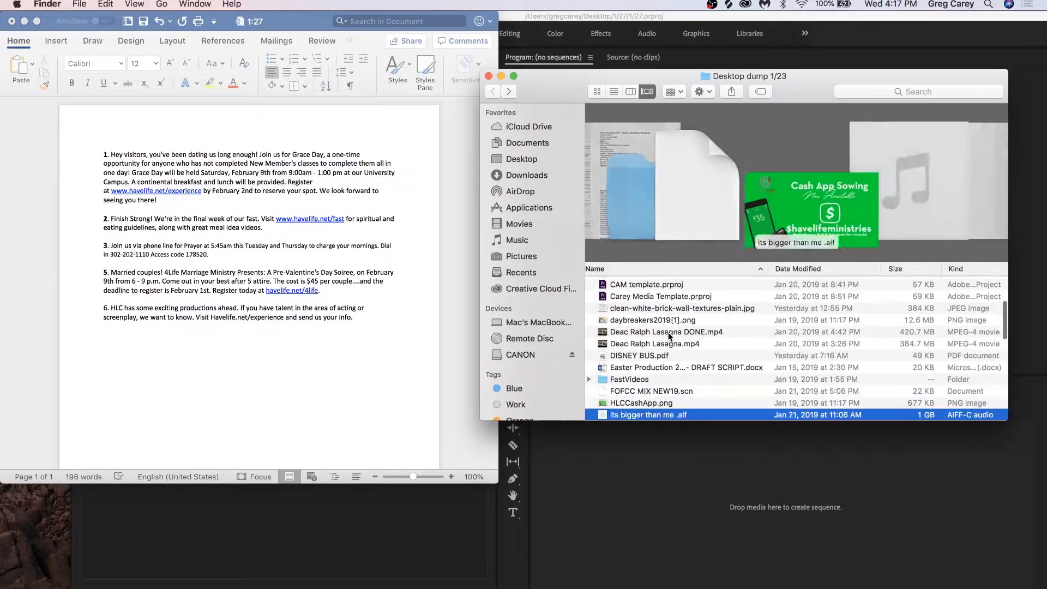
{"action": "key", "text": "Up"}
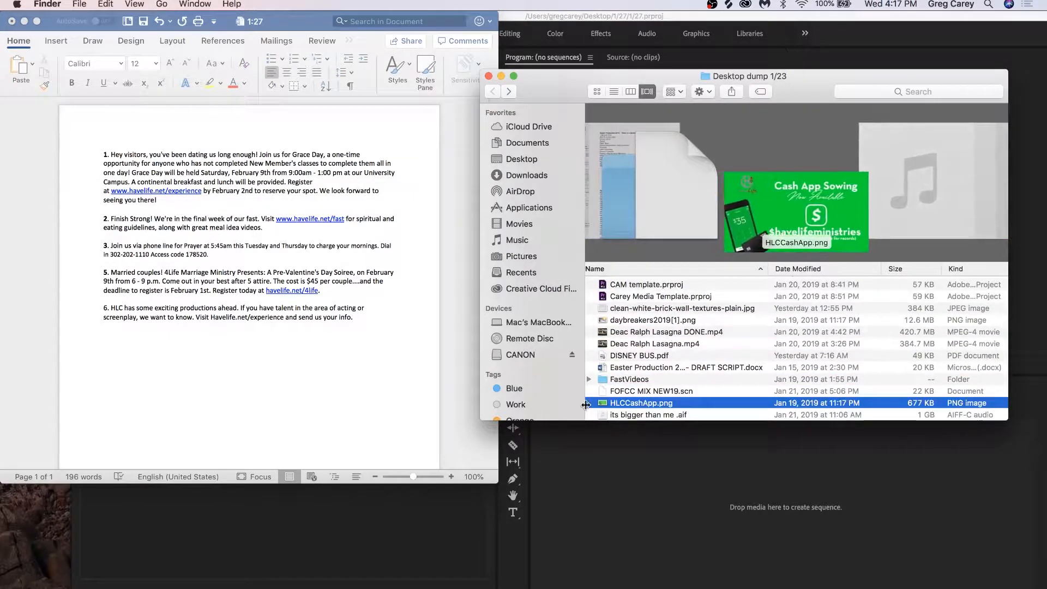
Step: Minimize the Word script and move daybreakers2019.png from the 1/27 Graphics folder to the Trash
{"action": "left_click", "coordinate": [24, 22]}
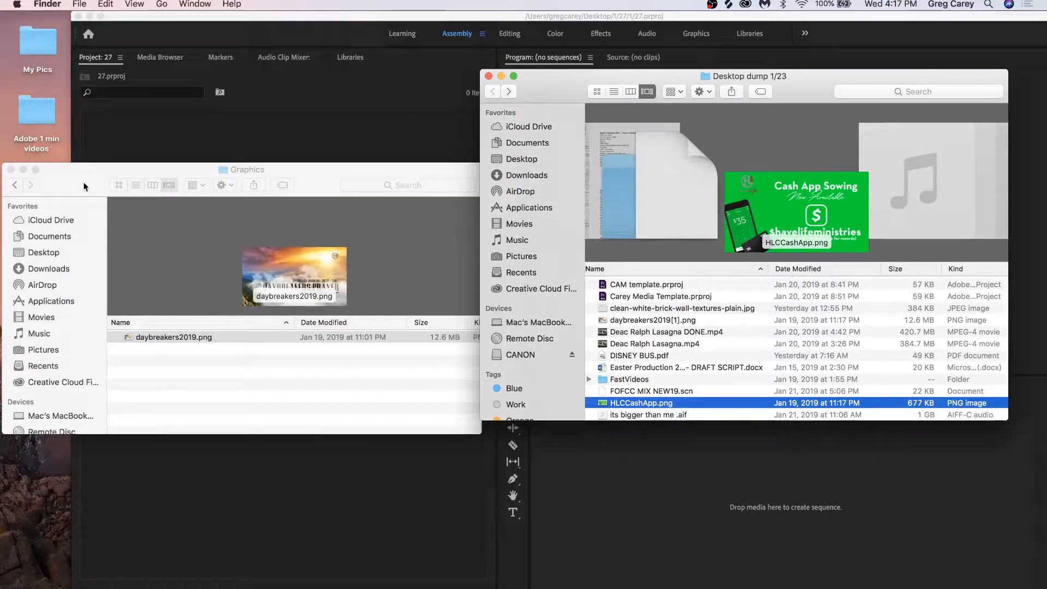
{"action": "left_click", "coordinate": [275, 377]}
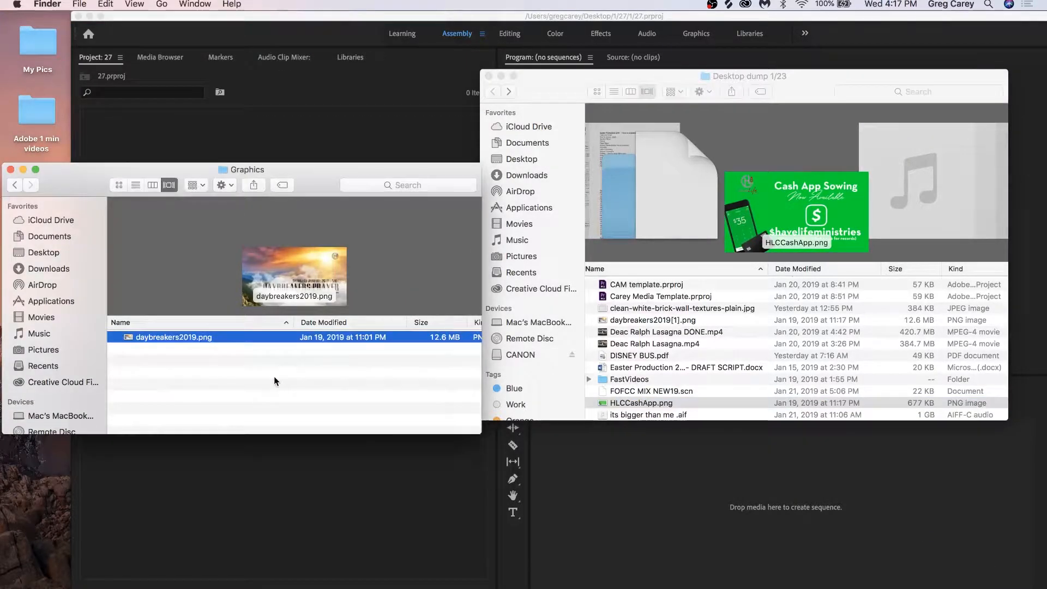
{"action": "left_click", "coordinate": [232, 185]}
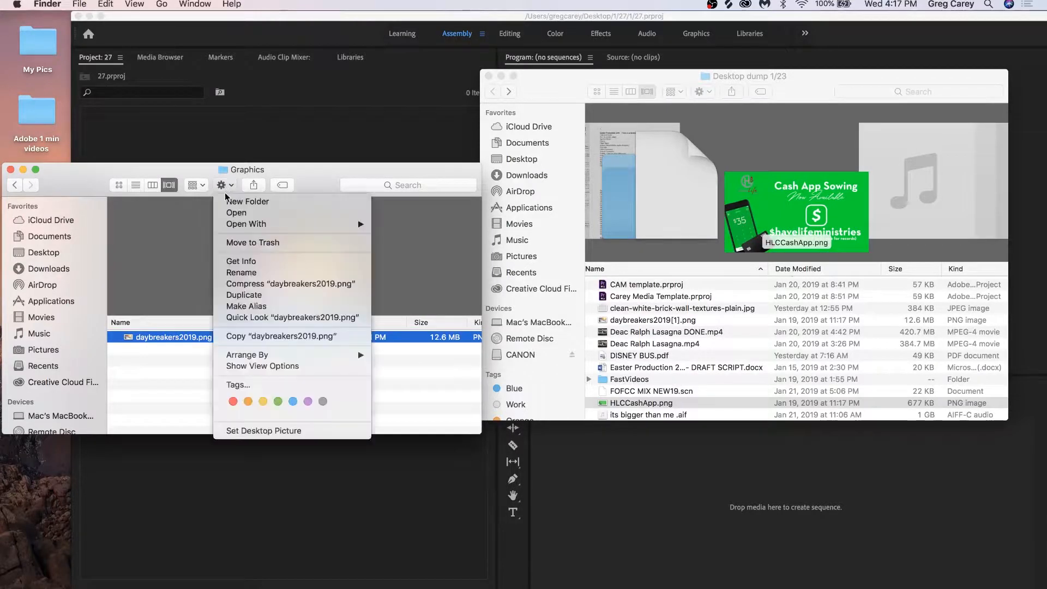
{"action": "left_click", "coordinate": [237, 239]}
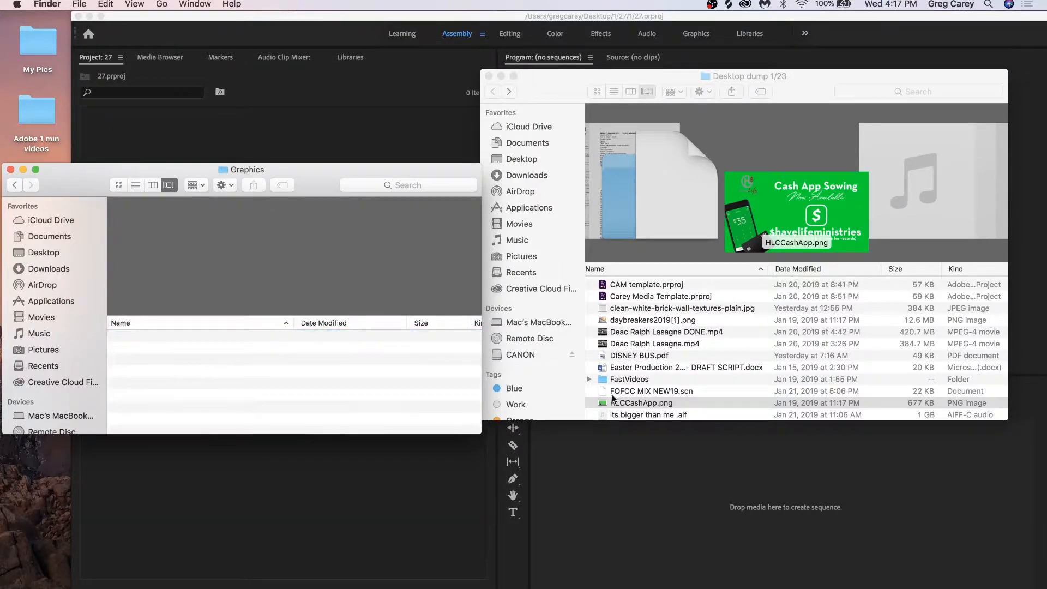
Step: Move HLCCashApp.png, LadiesRoom-Edited.png and LifeHack-Youth-Edited.png from Desktop dump 1/23 into the Graphics folder
{"action": "left_click_drag", "start_coordinate": [606, 404], "coordinate": [262, 384]}
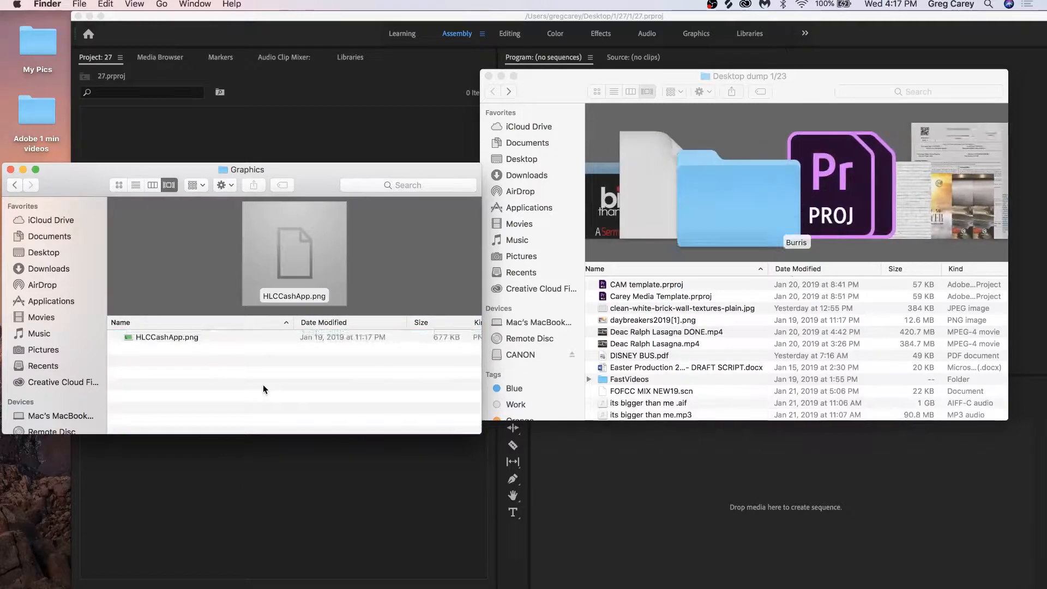
{"action": "scroll", "coordinate": [651, 362], "scroll_direction": "down", "scroll_amount": 5}
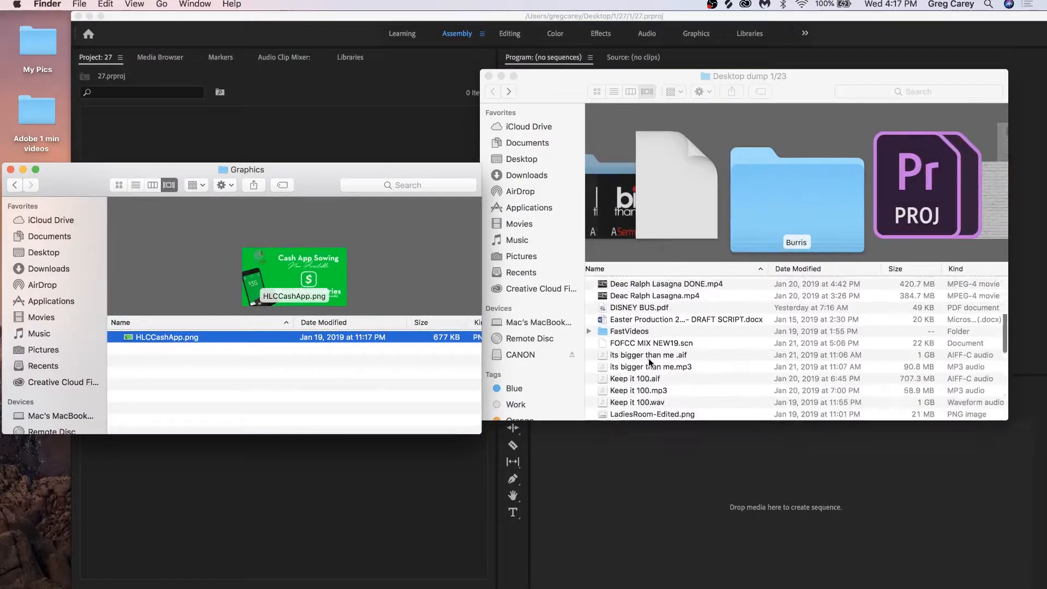
{"action": "scroll", "coordinate": [650, 362], "scroll_direction": "down", "scroll_amount": 3}
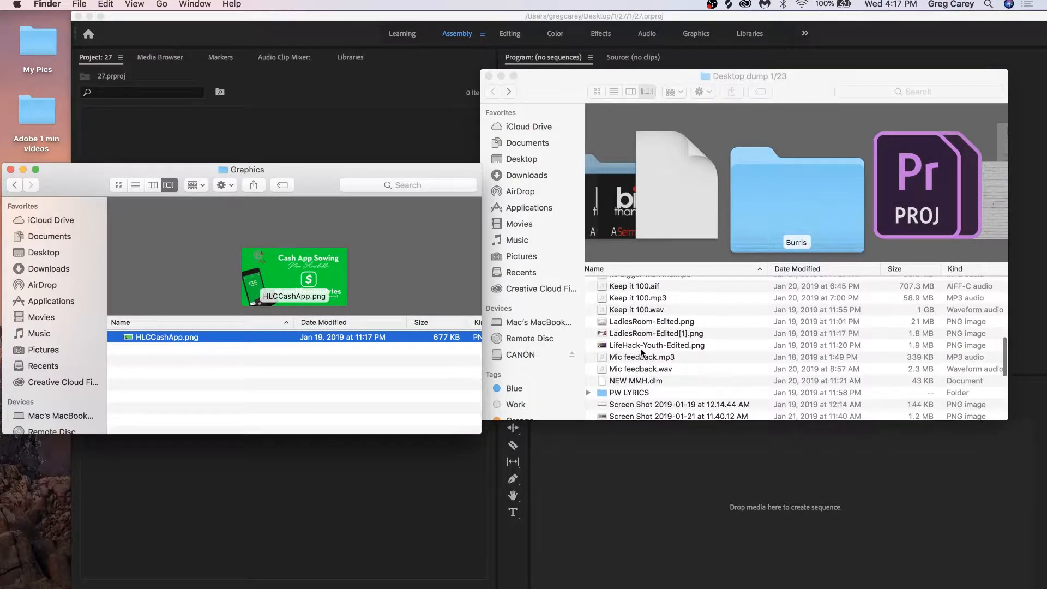
{"action": "left_click", "coordinate": [640, 345]}
{"action": "left_click", "coordinate": [641, 348]}
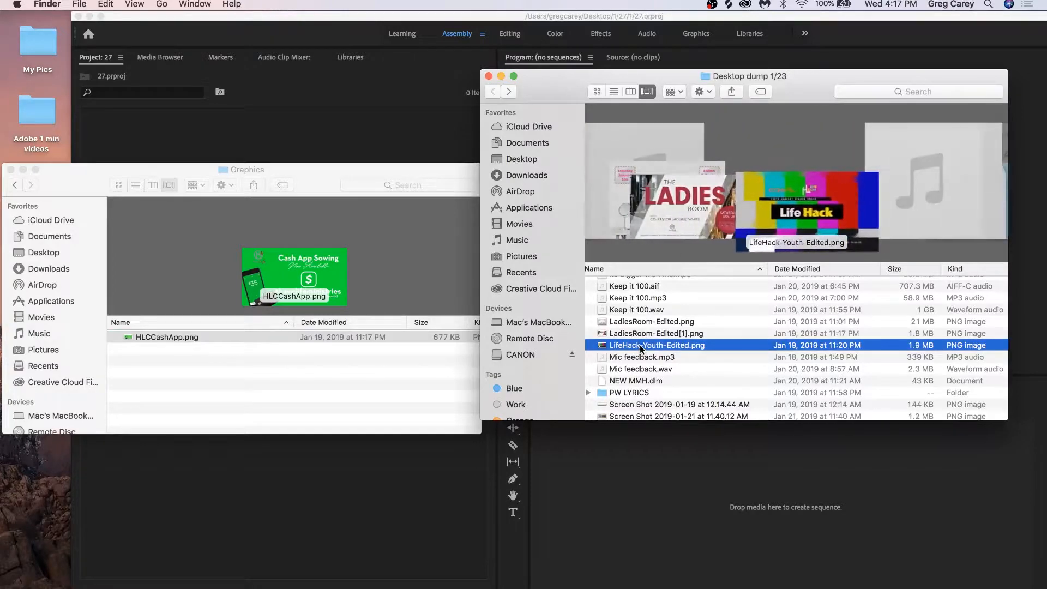
{"action": "left_click", "coordinate": [612, 333]}
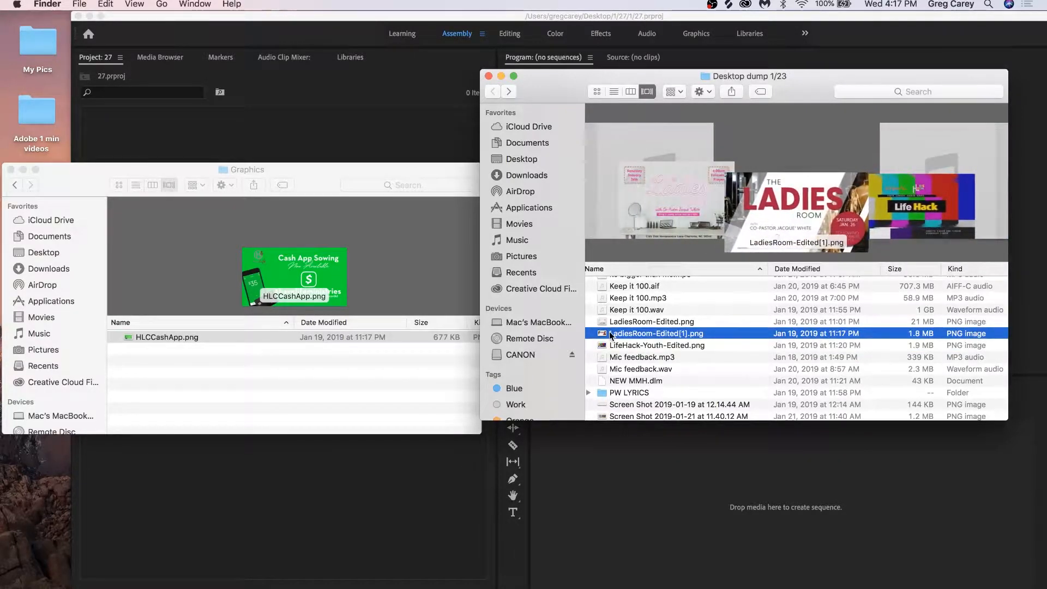
{"action": "left_click", "coordinate": [610, 322]}
{"action": "left_click_drag", "start_coordinate": [611, 322], "coordinate": [268, 376]}
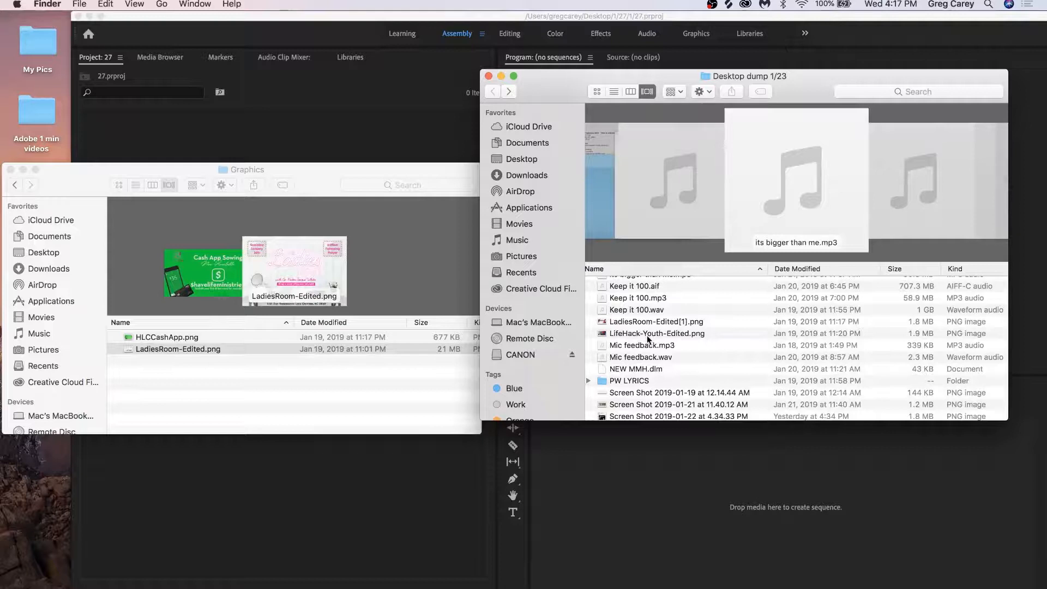
{"action": "left_click", "coordinate": [634, 334]}
{"action": "left_click_drag", "start_coordinate": [633, 334], "coordinate": [331, 372]}
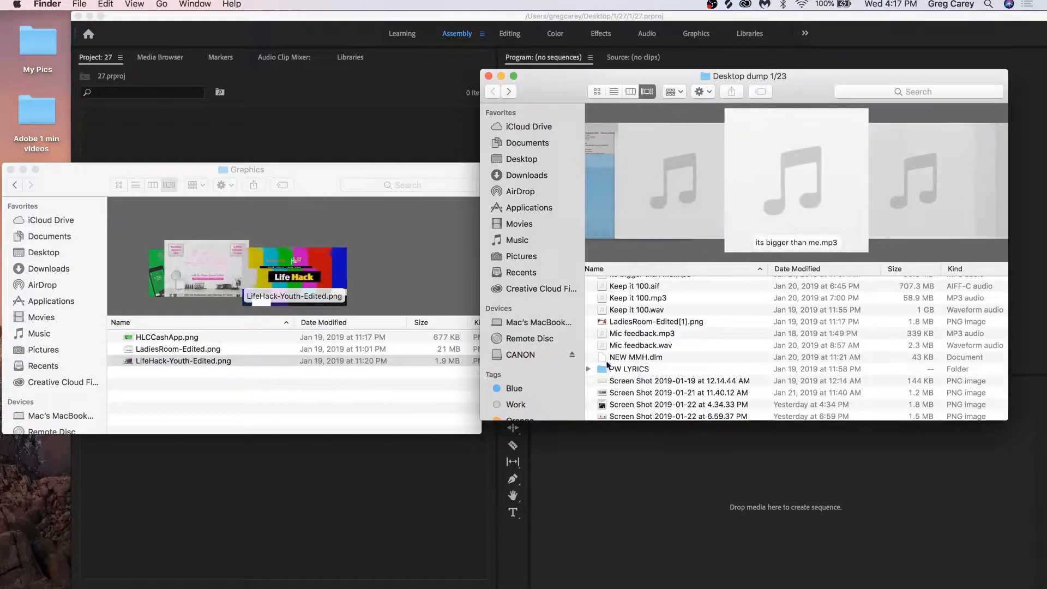
Step: Check the remaining images in Desktop dump 1/23, including thumb.jpg and thumbnail quick.jpg, and close both folder windows
{"action": "scroll", "coordinate": [631, 356], "scroll_direction": "down", "scroll_amount": 10}
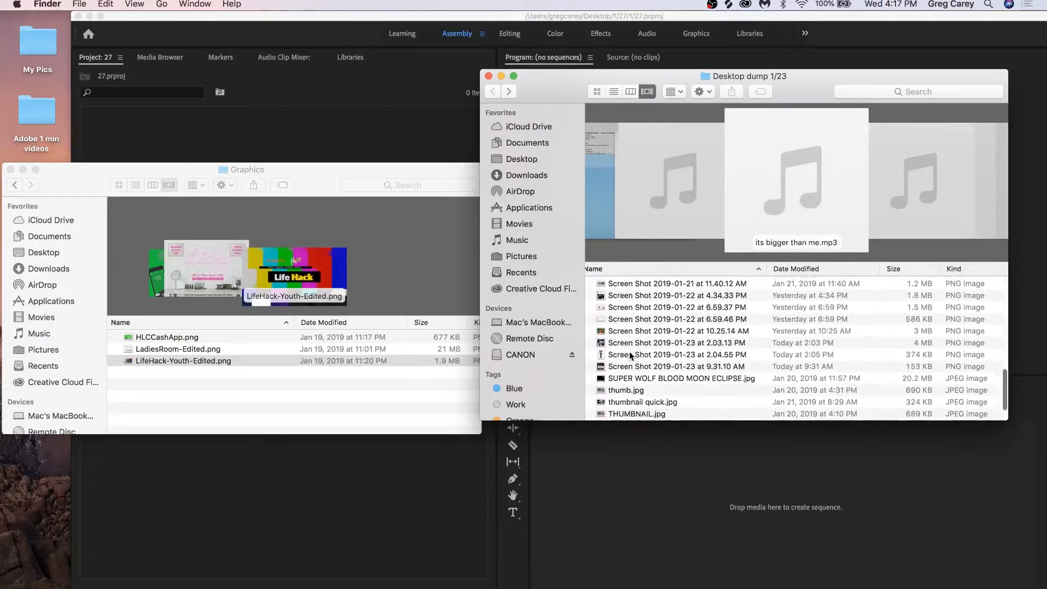
{"action": "scroll", "coordinate": [631, 355], "scroll_direction": "down", "scroll_amount": 1}
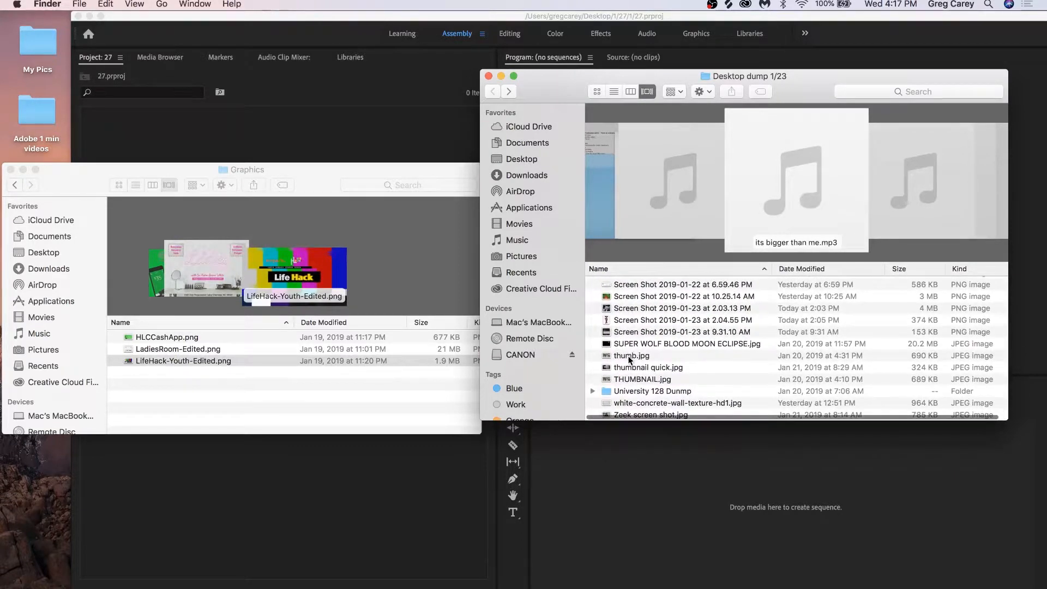
{"action": "left_click", "coordinate": [630, 358]}
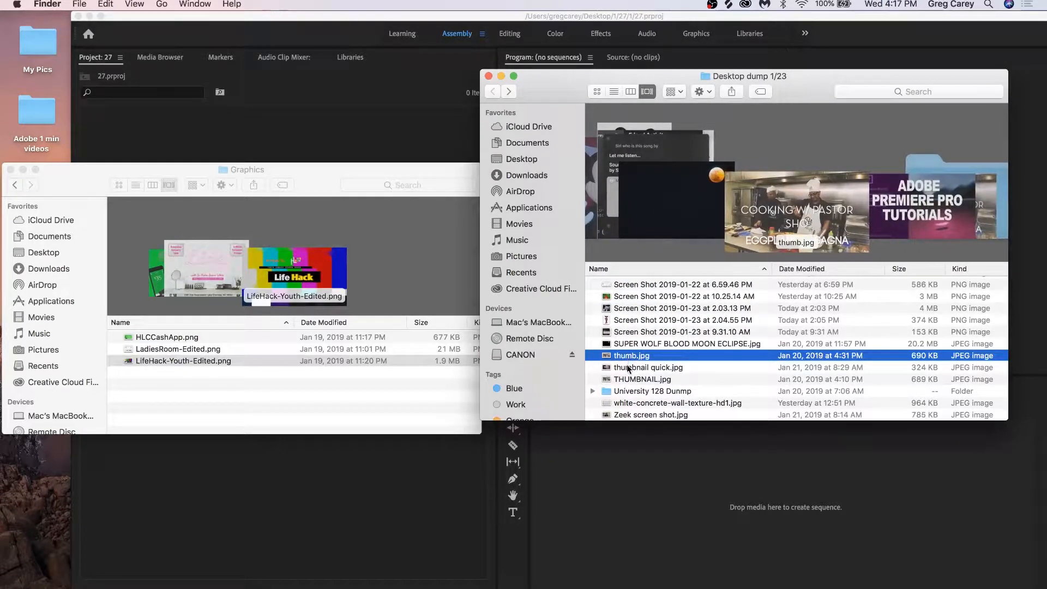
{"action": "left_click", "coordinate": [627, 369]}
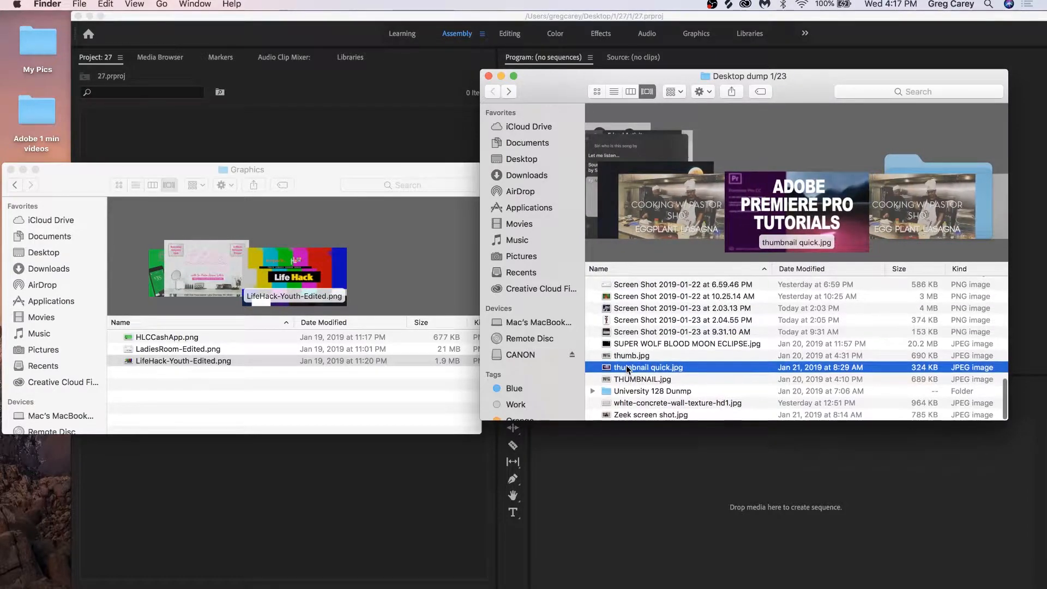
{"action": "scroll", "coordinate": [633, 349], "scroll_direction": "up", "scroll_amount": 10}
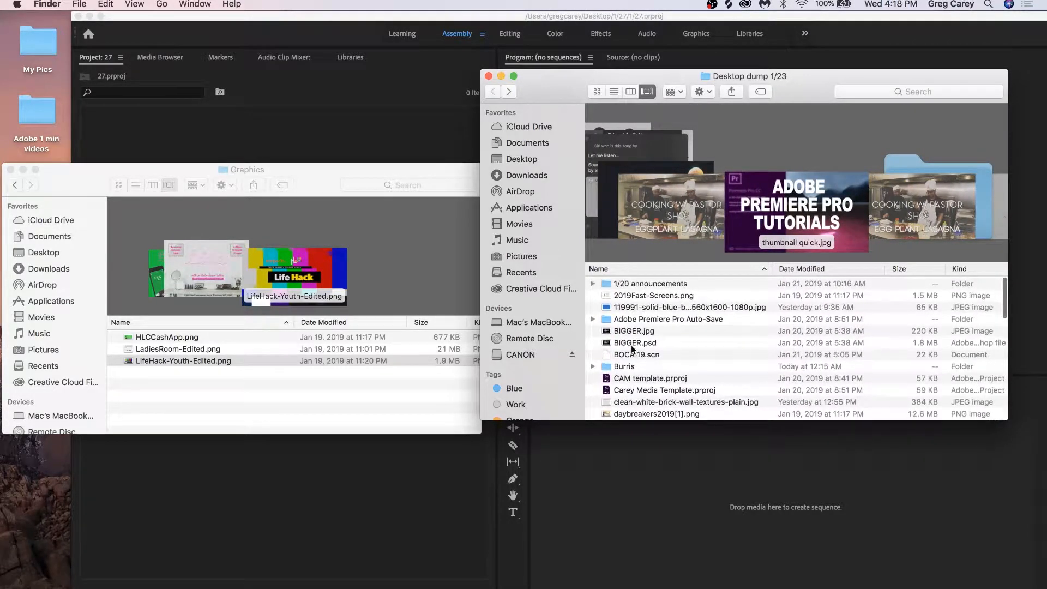
{"action": "left_click", "coordinate": [489, 76]}
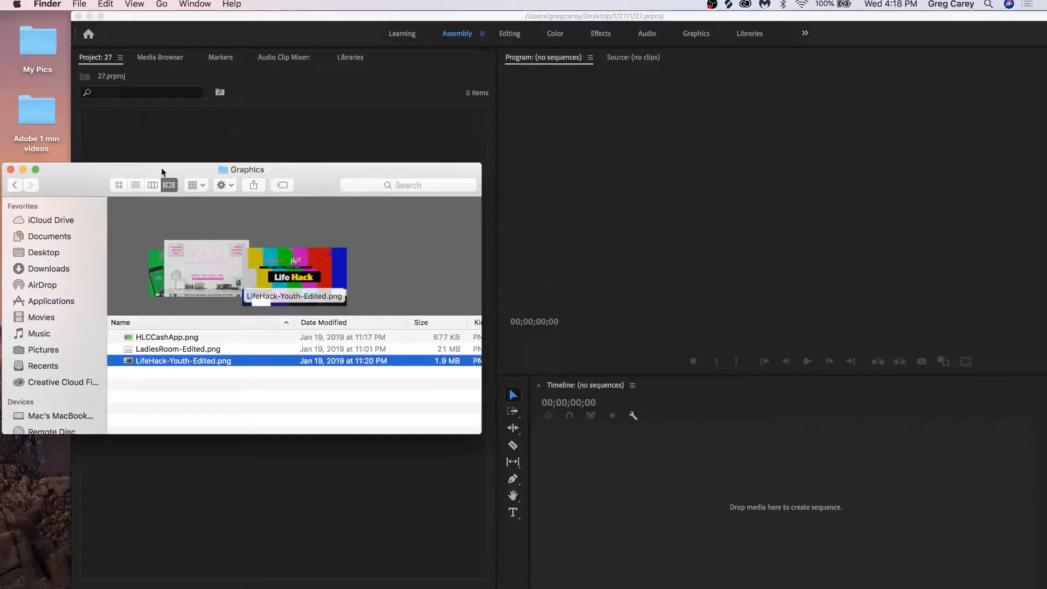
{"action": "left_click", "coordinate": [11, 170]}
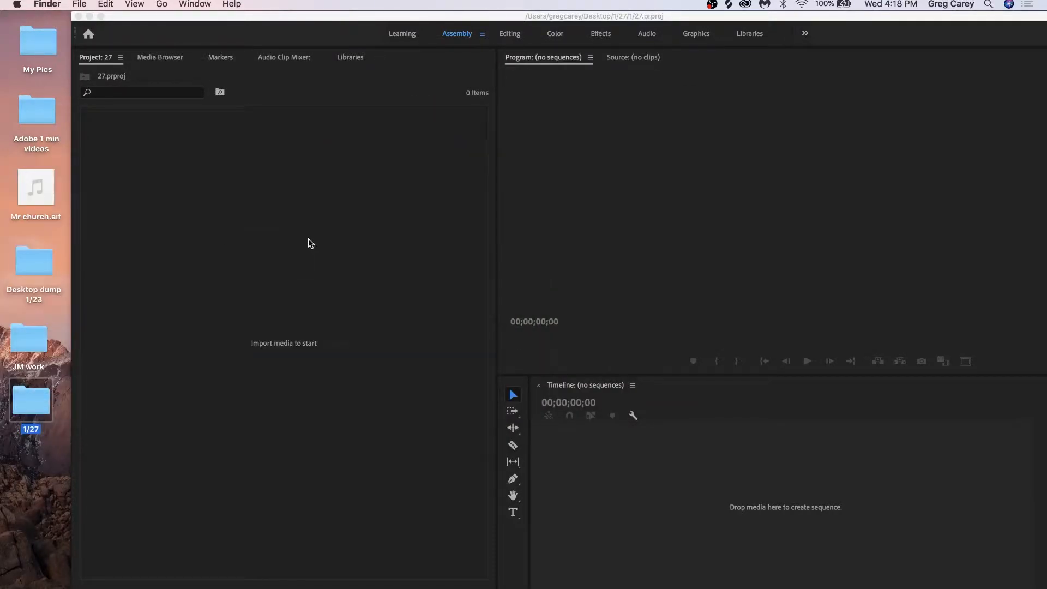
Step: Import all three images from the 1/27 folder's Graphics subfolder into the Premiere project
{"action": "double_click", "coordinate": [30, 402]}
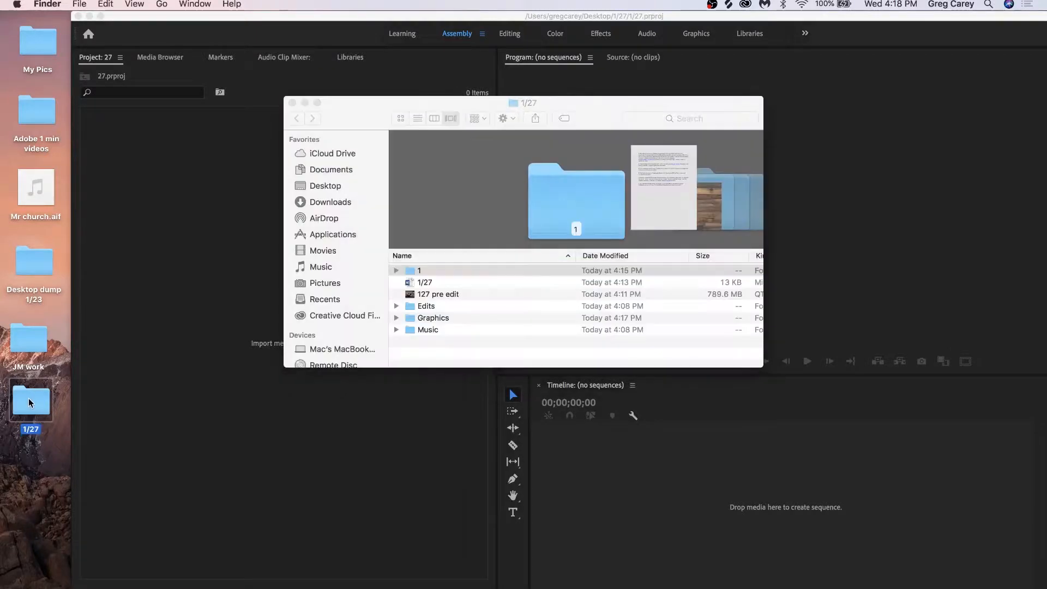
{"action": "left_click", "coordinate": [438, 318]}
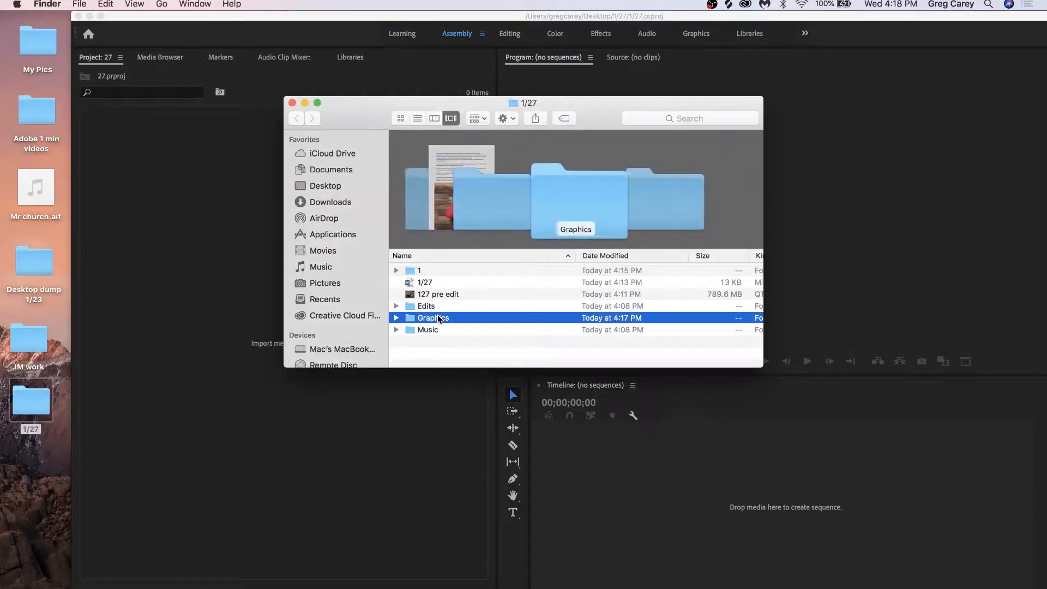
{"action": "double_click", "coordinate": [438, 318]}
{"action": "left_click_drag", "start_coordinate": [456, 320], "coordinate": [166, 284]}
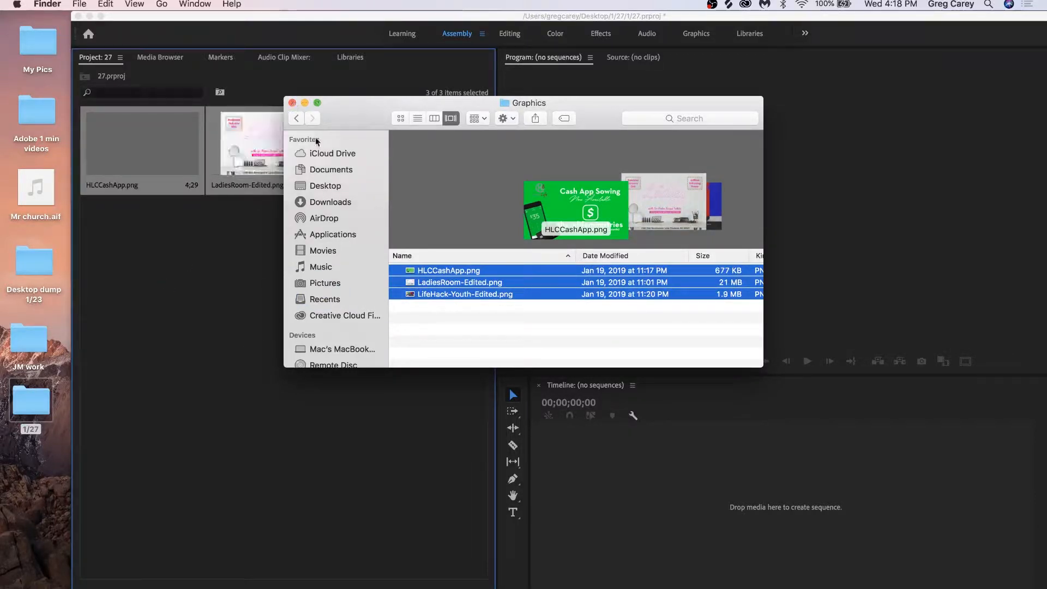
Step: Import the 127 pre edit video from the 1/27 folder into the Premiere project and close the folder window
{"action": "left_click", "coordinate": [296, 118]}
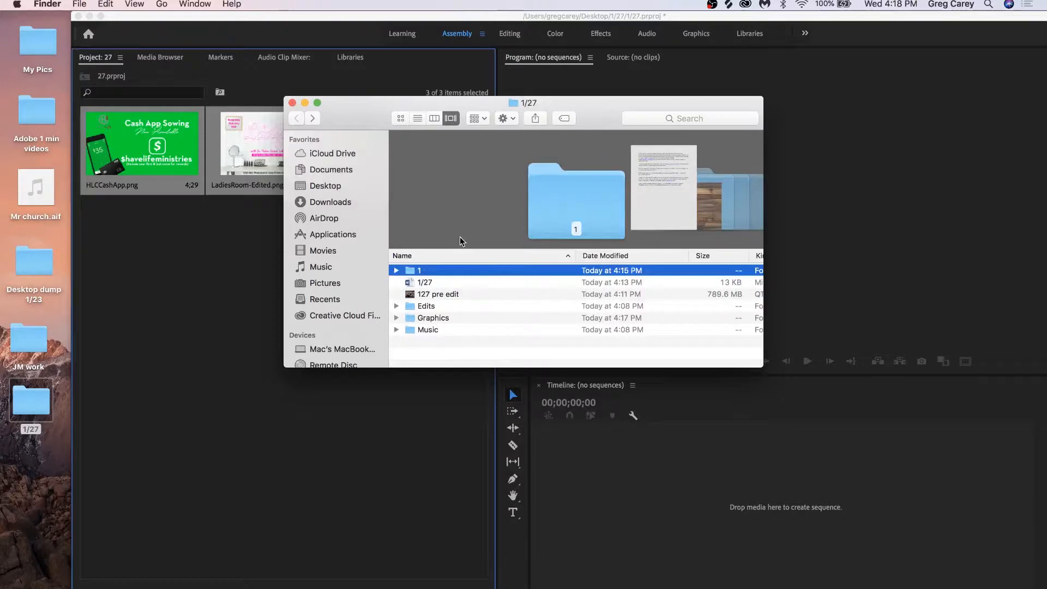
{"action": "left_click", "coordinate": [446, 296]}
{"action": "left_click_drag", "start_coordinate": [446, 298], "coordinate": [173, 325]}
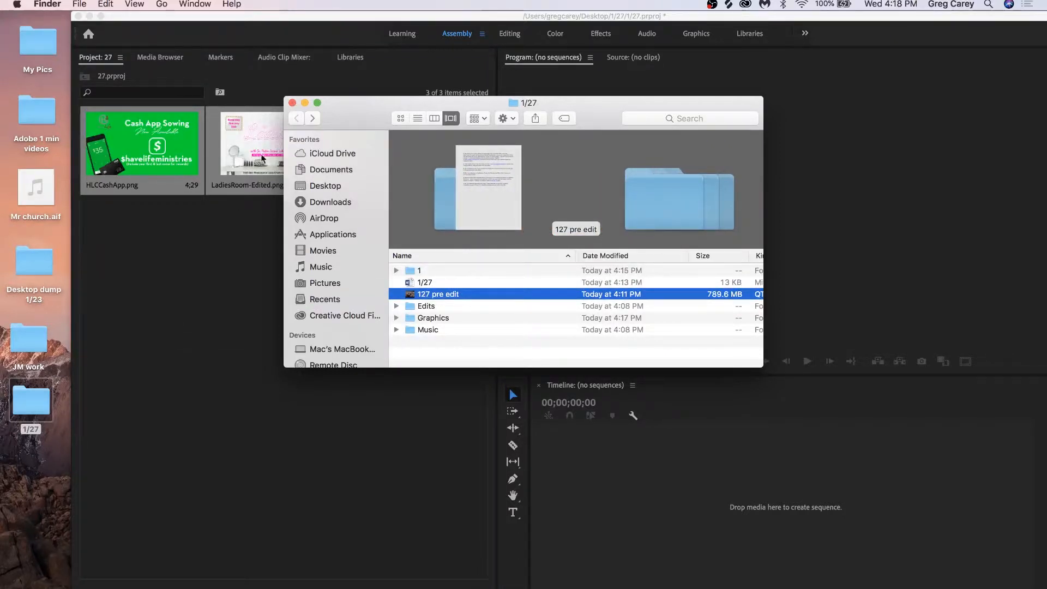
{"action": "left_click", "coordinate": [292, 104]}
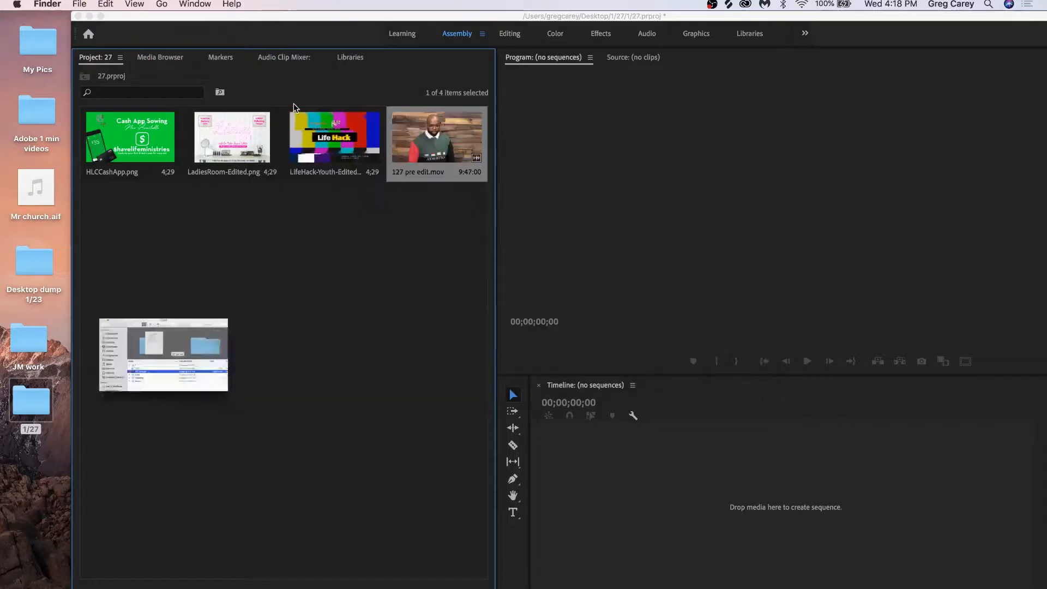
Step: Browse the 1/27 folder and the Documents folder for further media, and close the folder window
{"action": "left_click", "coordinate": [299, 302]}
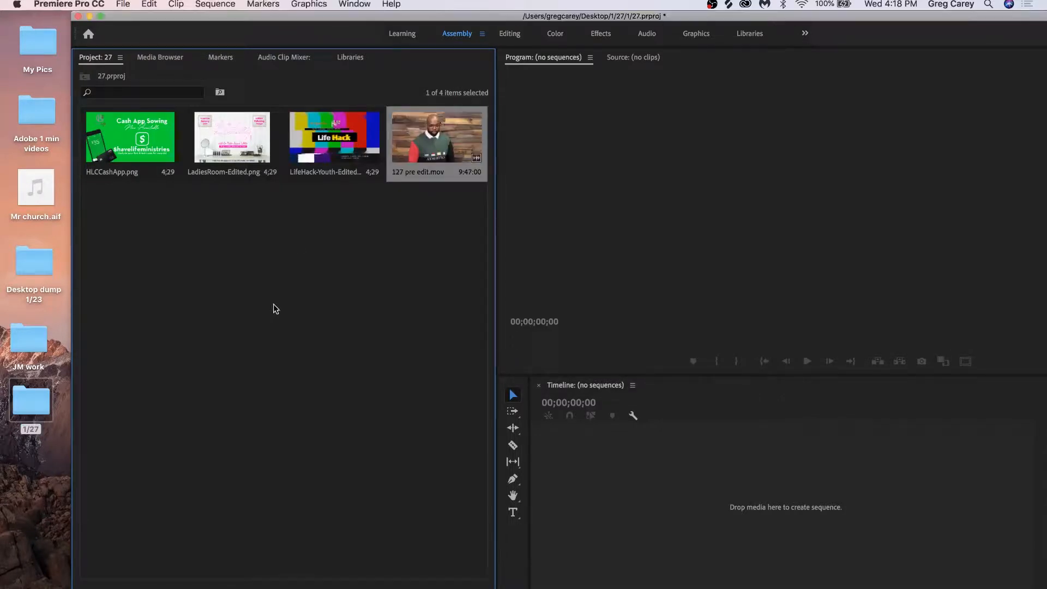
{"action": "double_click", "coordinate": [25, 394]}
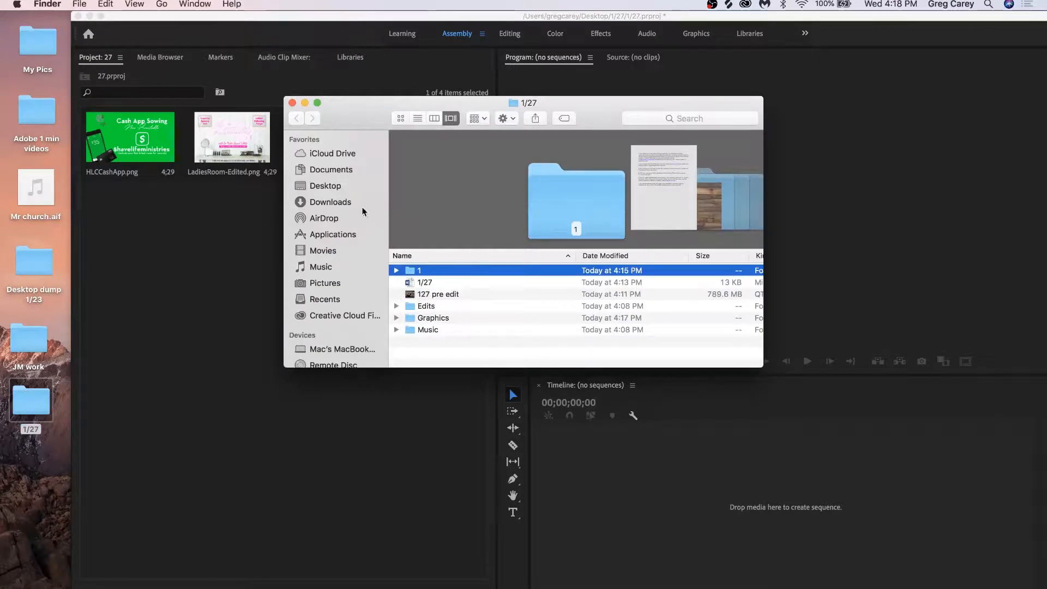
{"action": "left_click", "coordinate": [336, 169]}
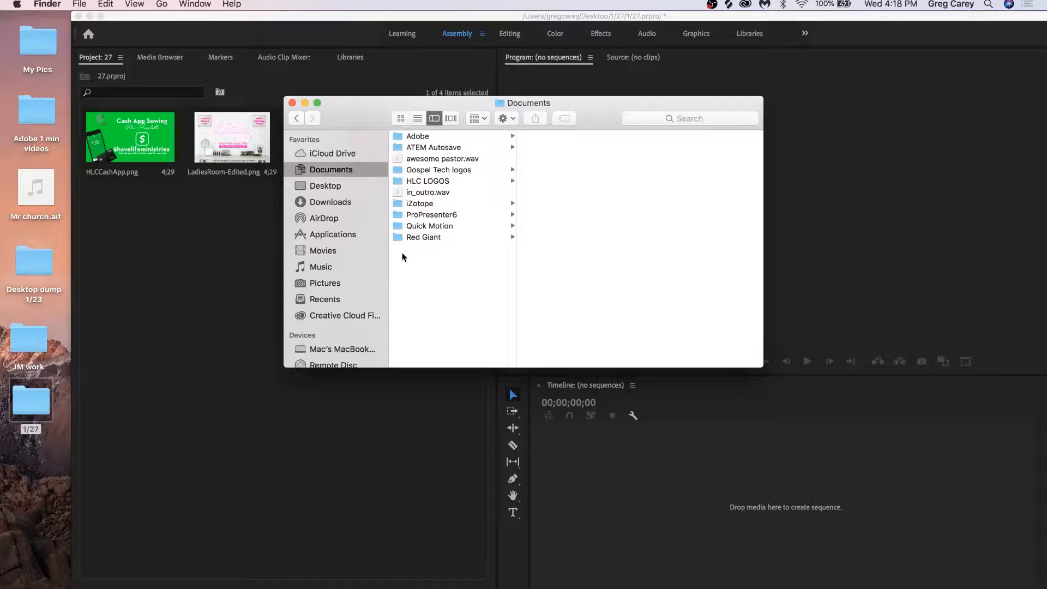
{"action": "left_click", "coordinate": [292, 103]}
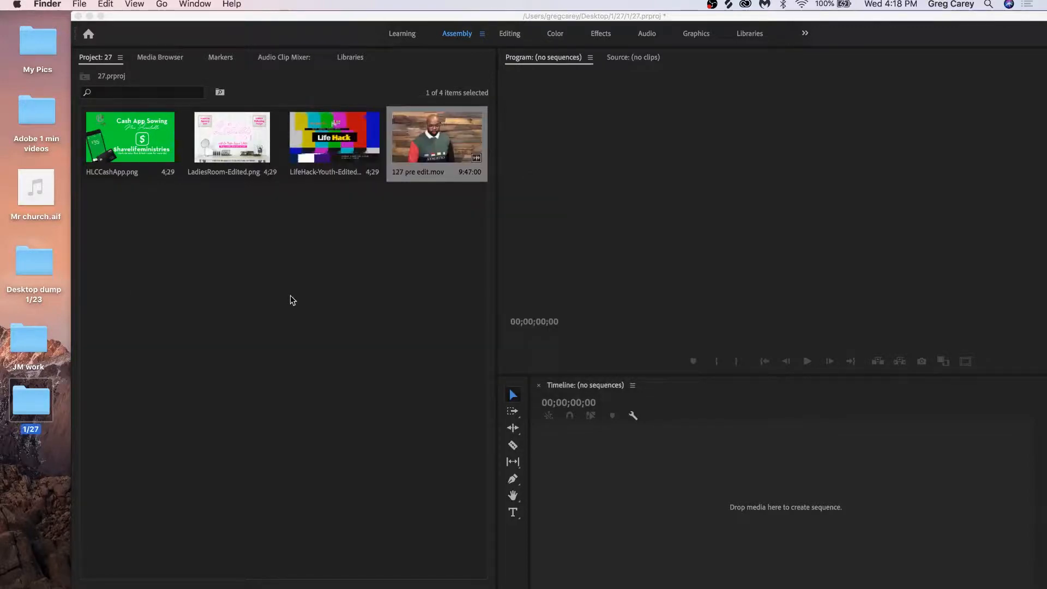
{"action": "left_click", "coordinate": [291, 296]}
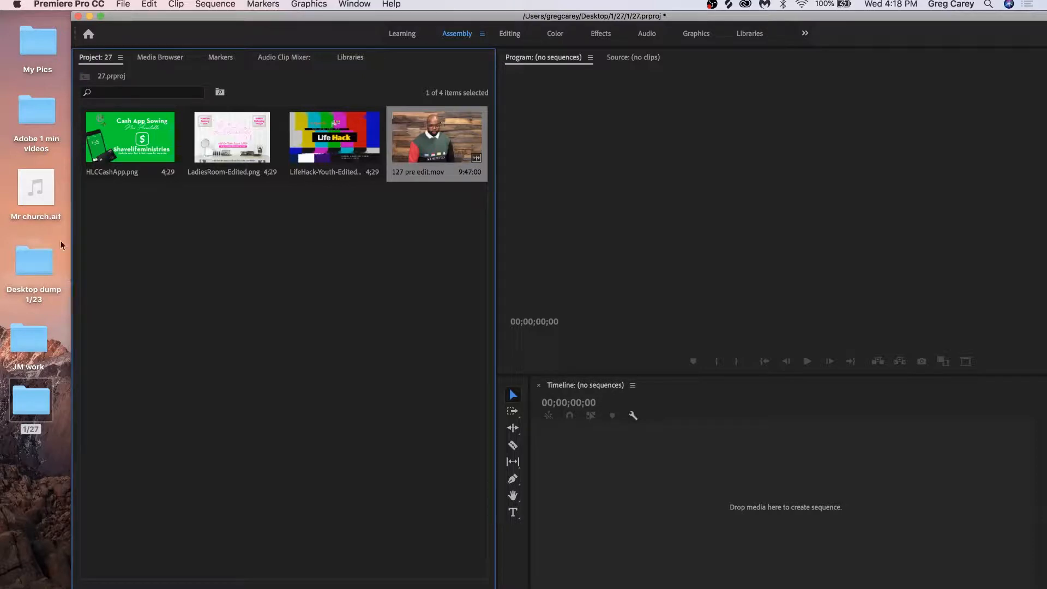
Step: Import Mr church.aif from the desktop into the Premiere project and shift the program window back over the desktop icons
{"action": "left_click_drag", "start_coordinate": [52, 198], "coordinate": [167, 278]}
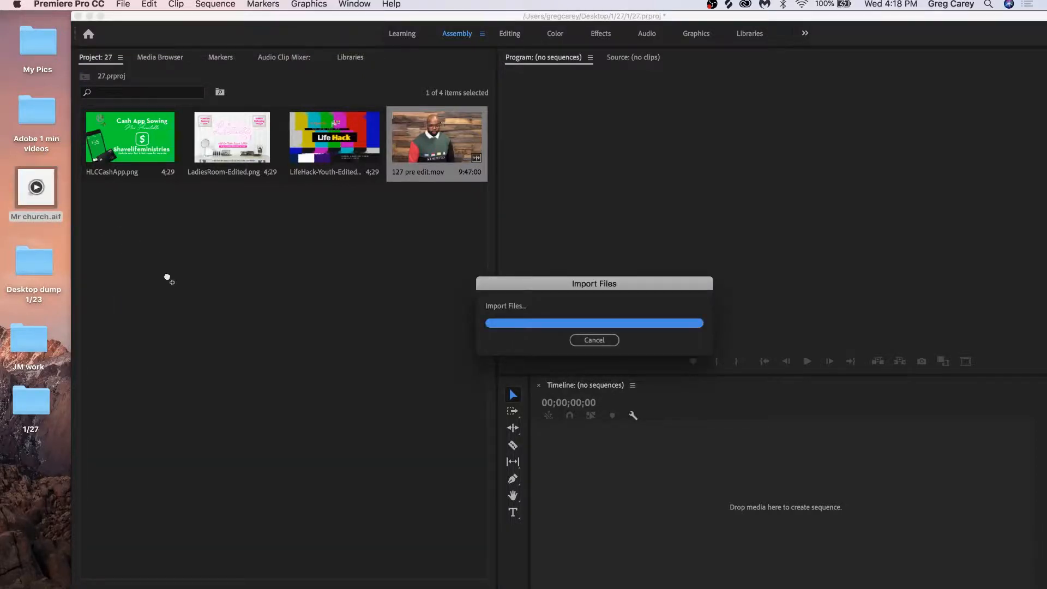
{"action": "left_click", "coordinate": [31, 215]}
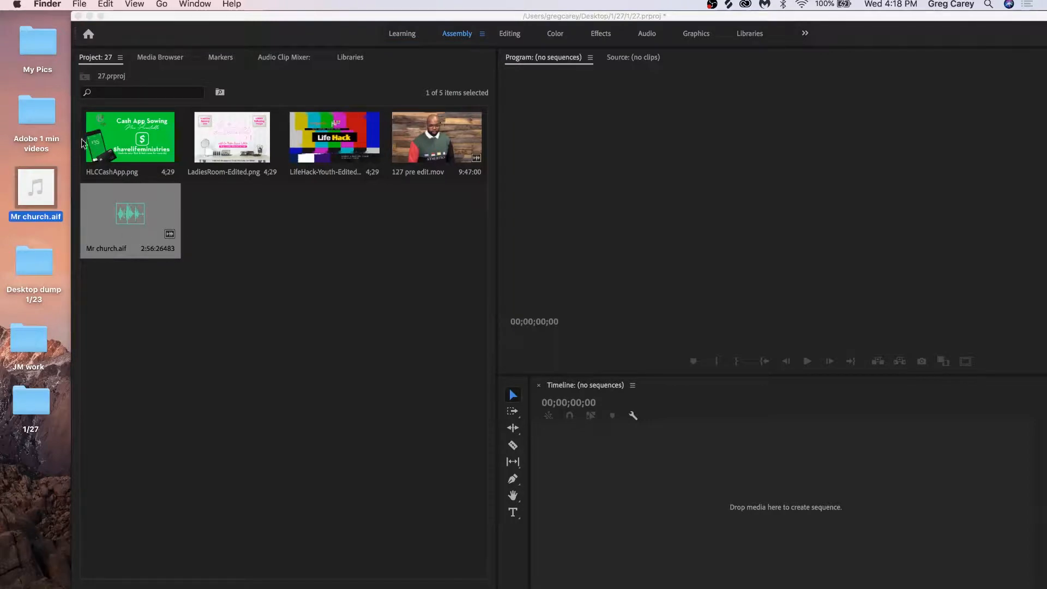
{"action": "left_click_drag", "start_coordinate": [167, 20], "coordinate": [74, 16]}
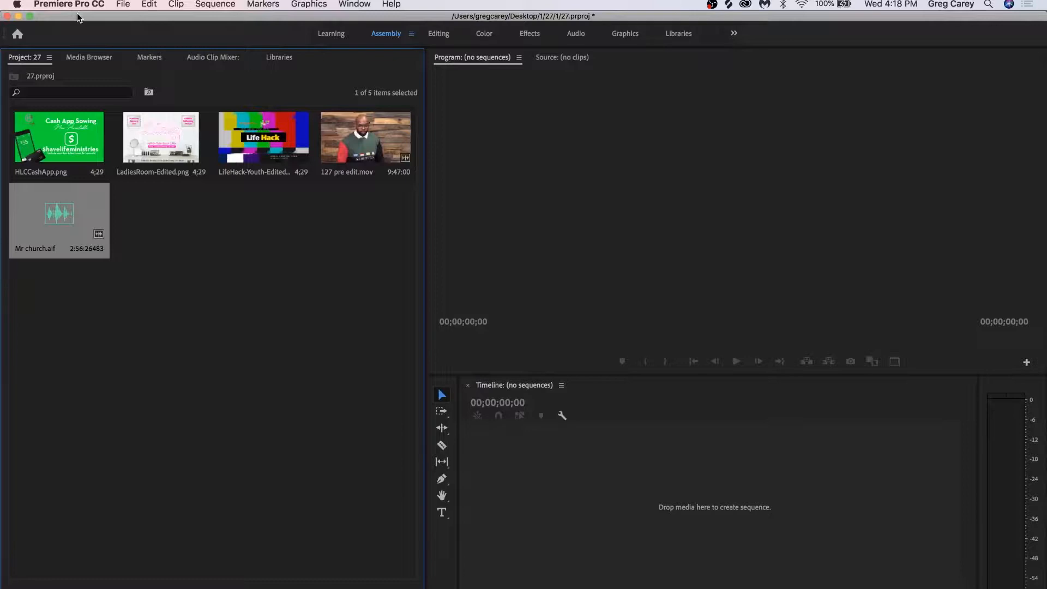
{"action": "left_click", "coordinate": [250, 286]}
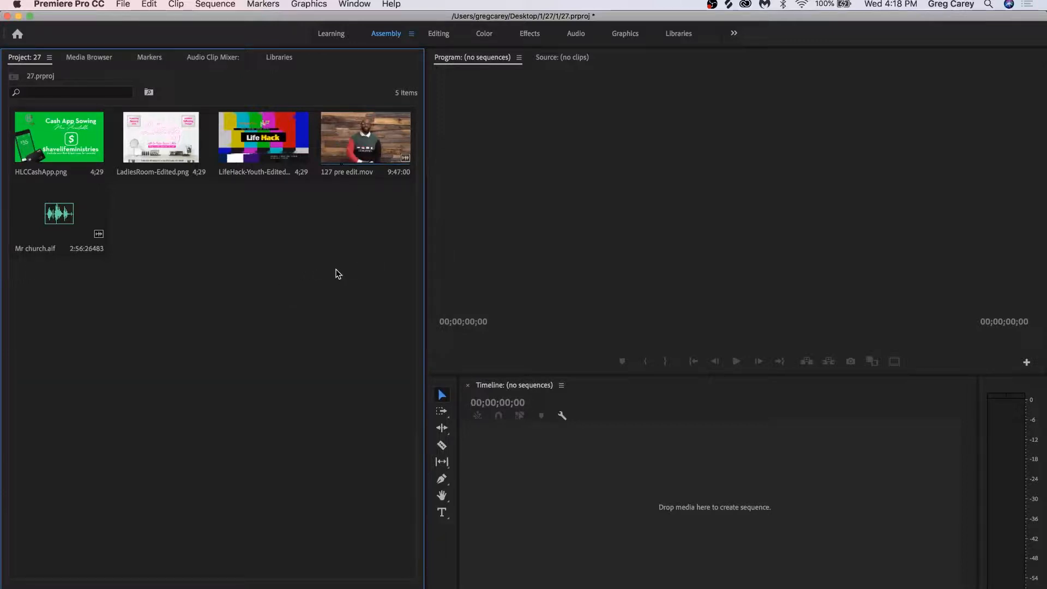
Step: Create a sequence from 127 pre edit.mov, fit the whole clip in the timeline and save the project
{"action": "left_click_drag", "start_coordinate": [364, 143], "coordinate": [513, 477]}
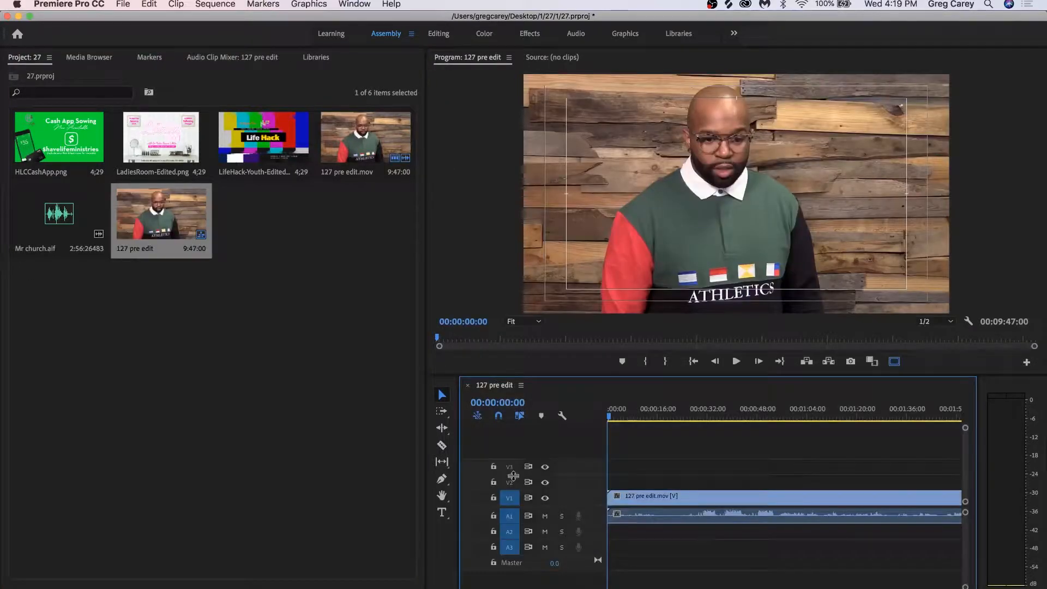
{"action": "left_click_drag", "start_coordinate": [656, 588], "coordinate": [965, 588]}
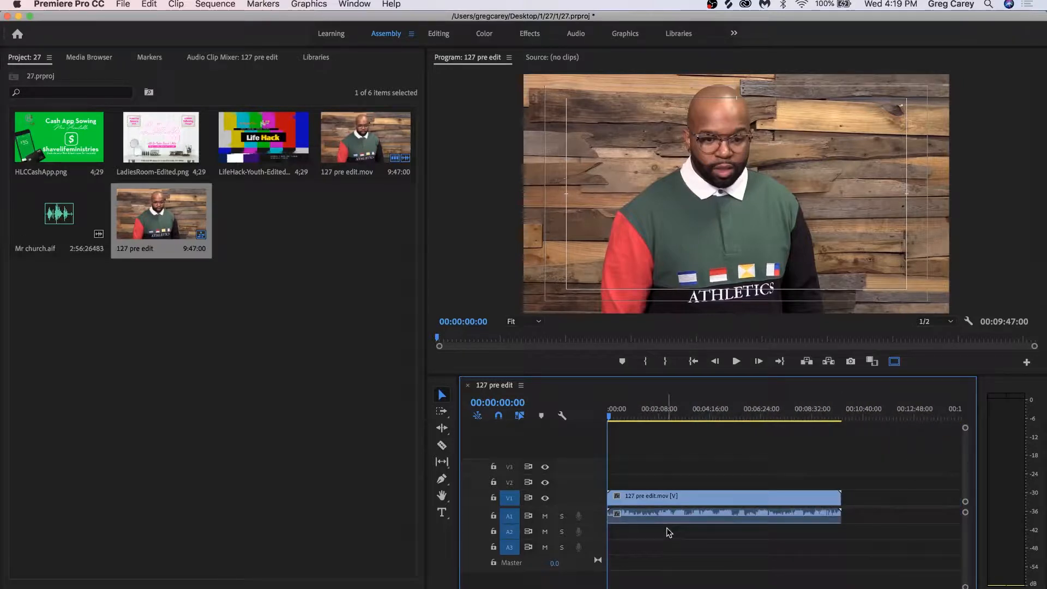
{"action": "left_click_drag", "start_coordinate": [956, 588], "coordinate": [963, 588]}
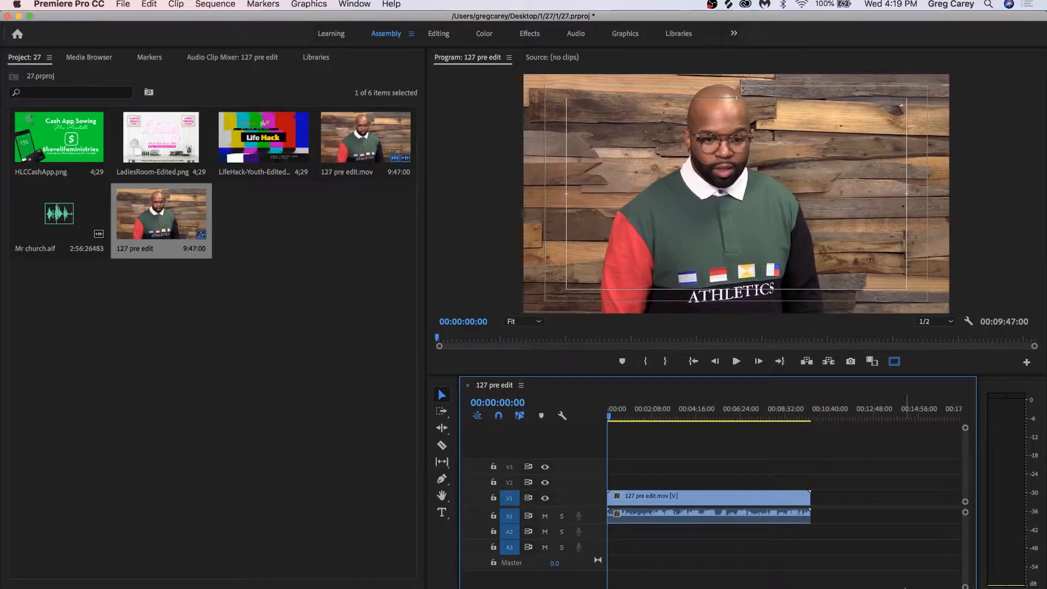
{"action": "left_click", "coordinate": [221, 456]}
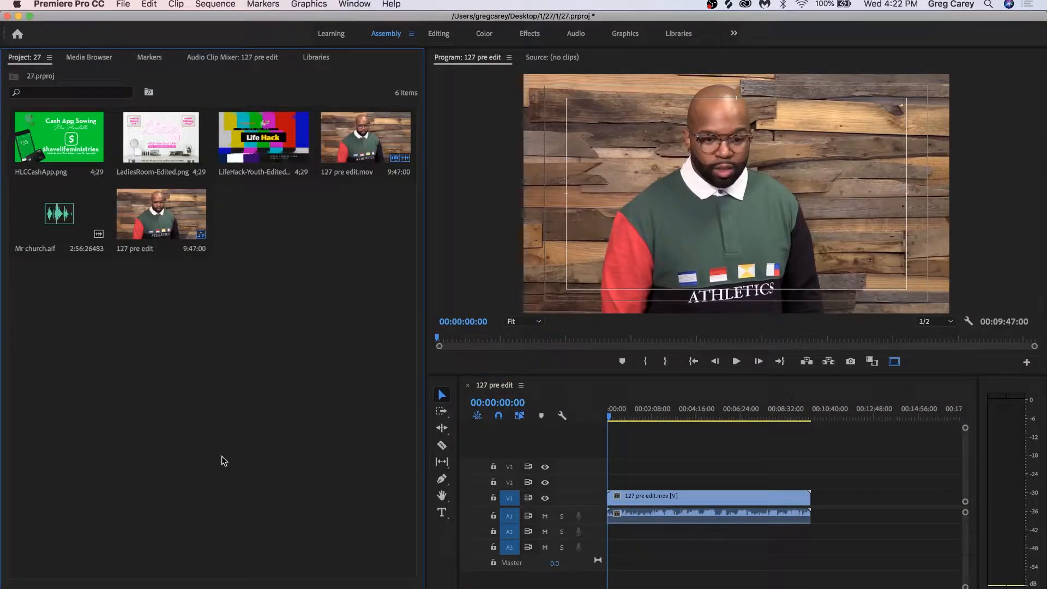
{"action": "key", "text": "super+s"}
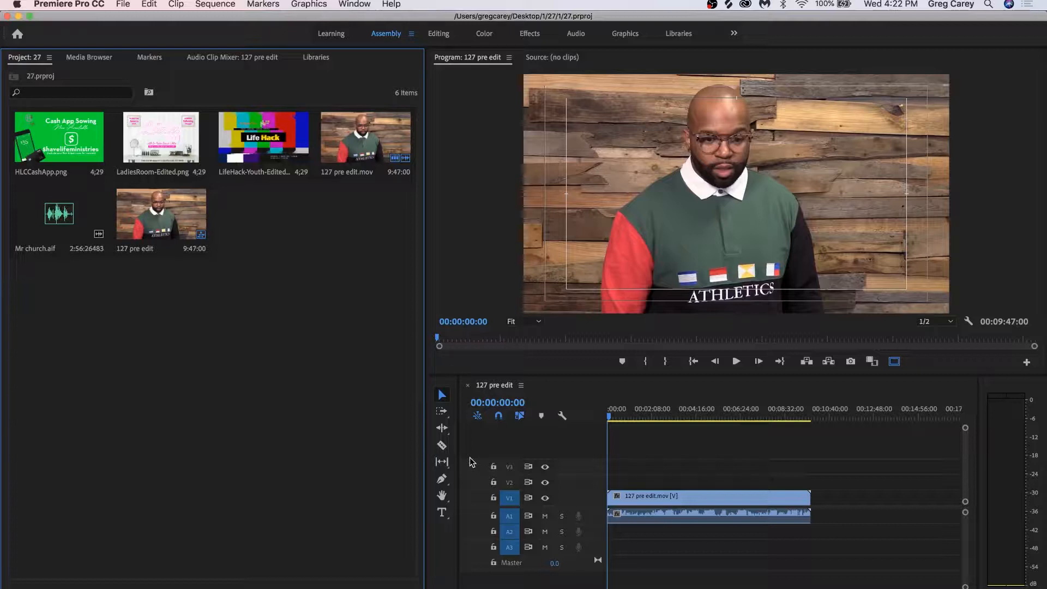
Step: Play and scrub through the first half minute of the 127 pre edit clip to examine where the speaker starts talking
{"action": "left_click", "coordinate": [613, 418]}
{"action": "left_click_drag", "start_coordinate": [614, 415], "coordinate": [614, 416]}
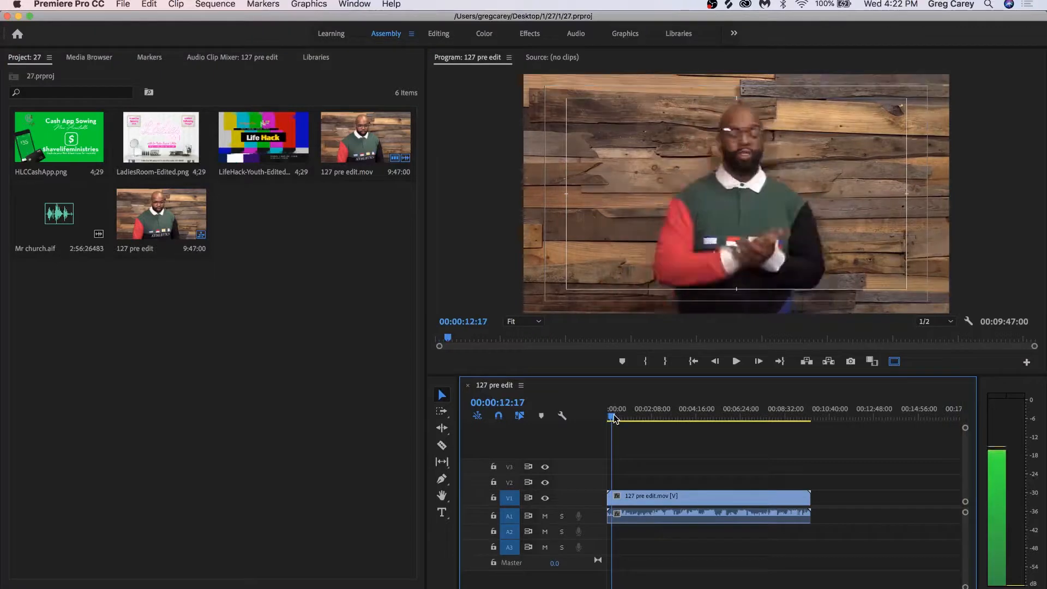
{"action": "left_click_drag", "start_coordinate": [954, 588], "coordinate": [788, 588]}
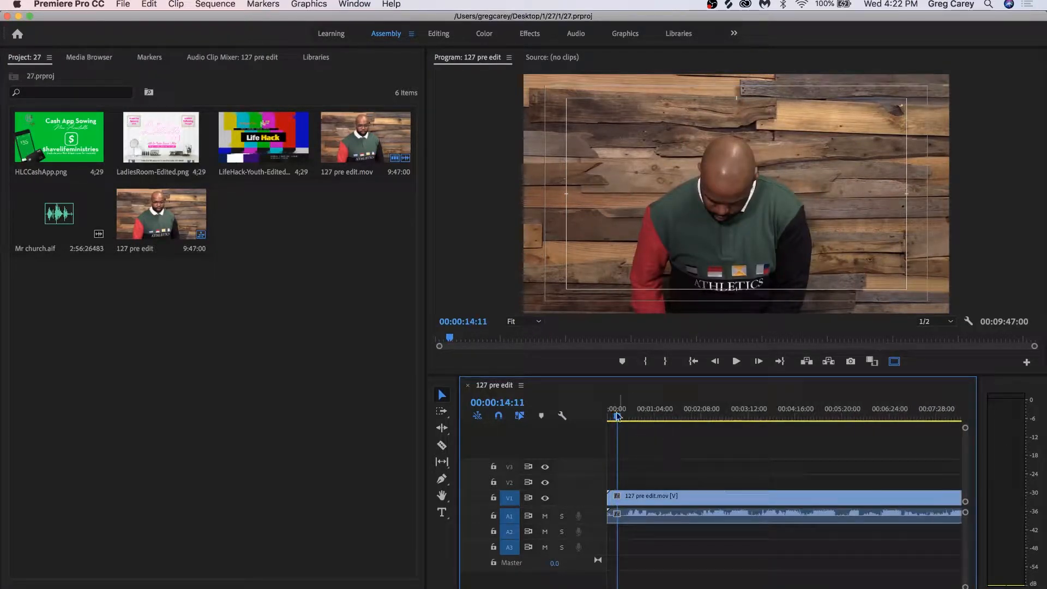
{"action": "key", "text": "space"}
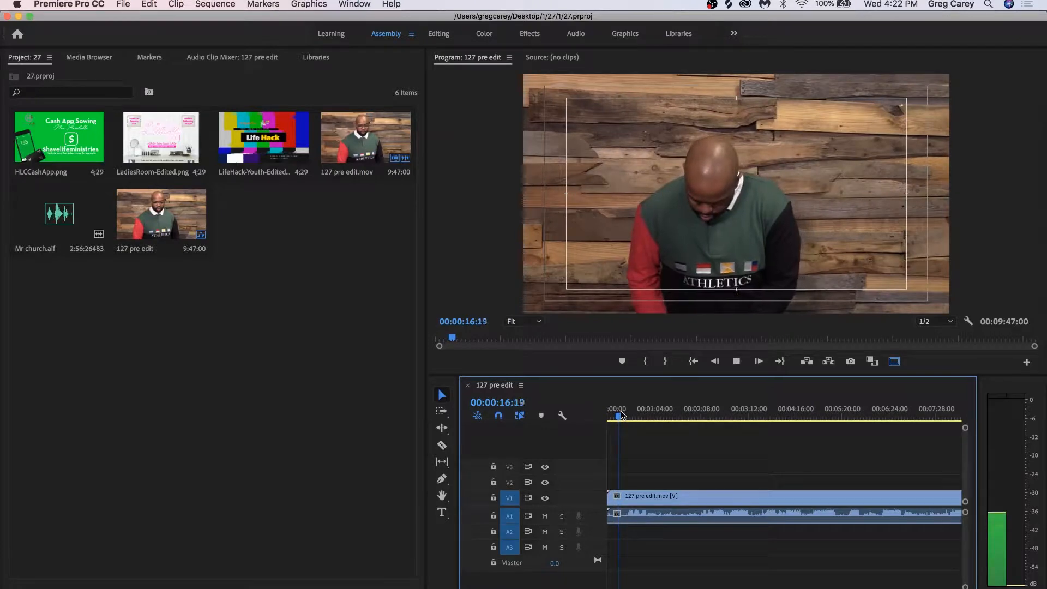
{"action": "left_click", "coordinate": [626, 416]}
{"action": "left_click_drag", "start_coordinate": [627, 416], "coordinate": [630, 416]}
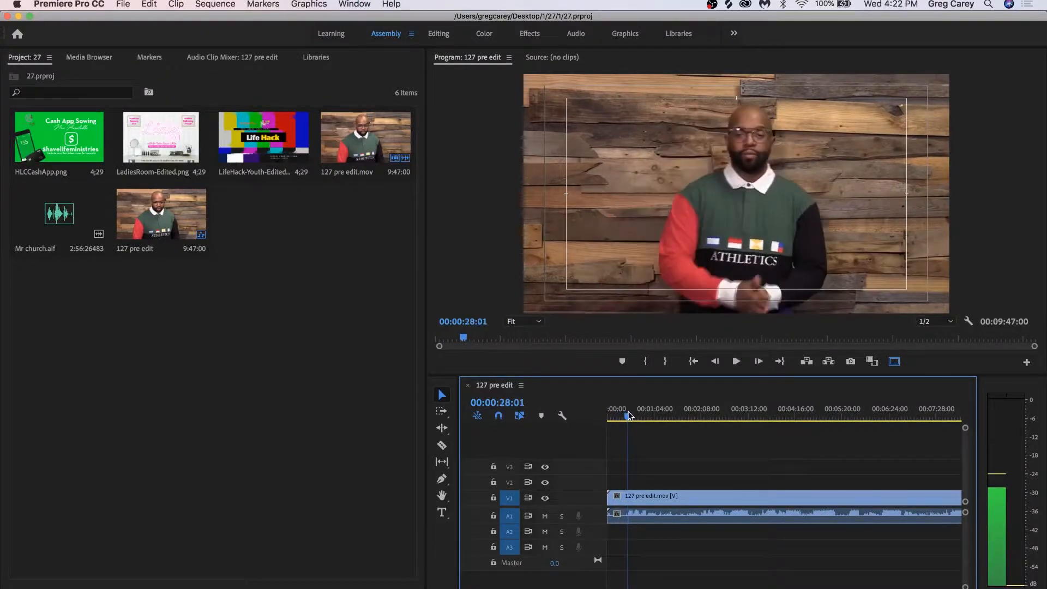
{"action": "key", "text": "space"}
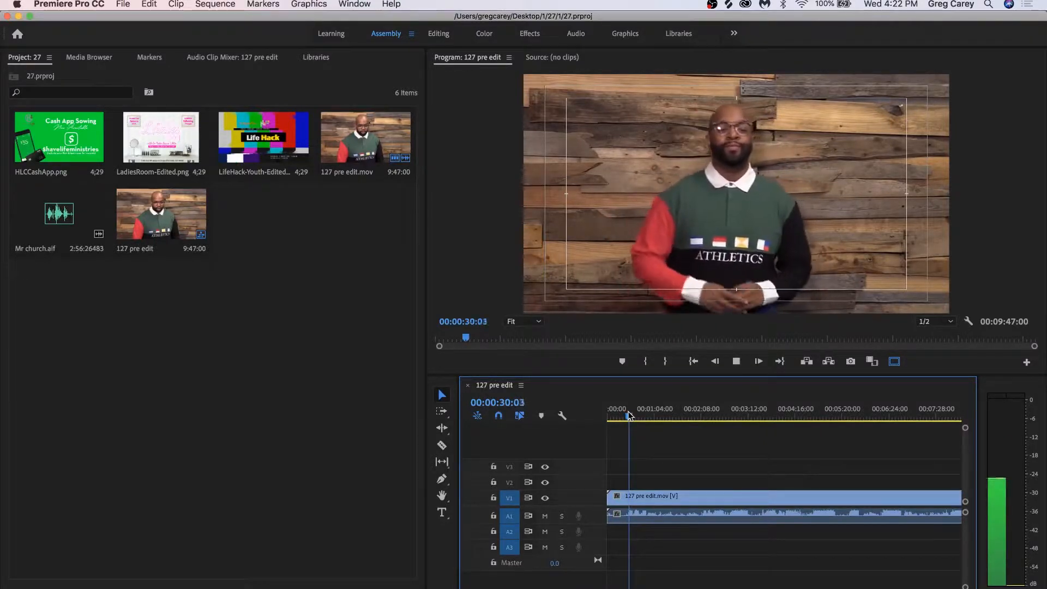
{"action": "key", "text": "space"}
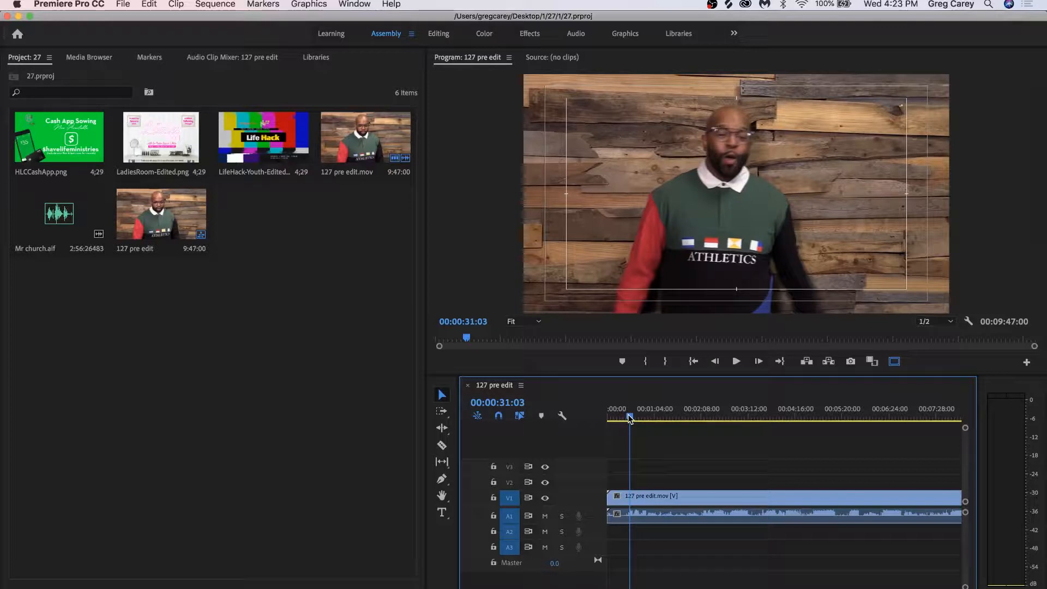
{"action": "left_click", "coordinate": [629, 419]}
{"action": "left_click_drag", "start_coordinate": [628, 418], "coordinate": [627, 419]}
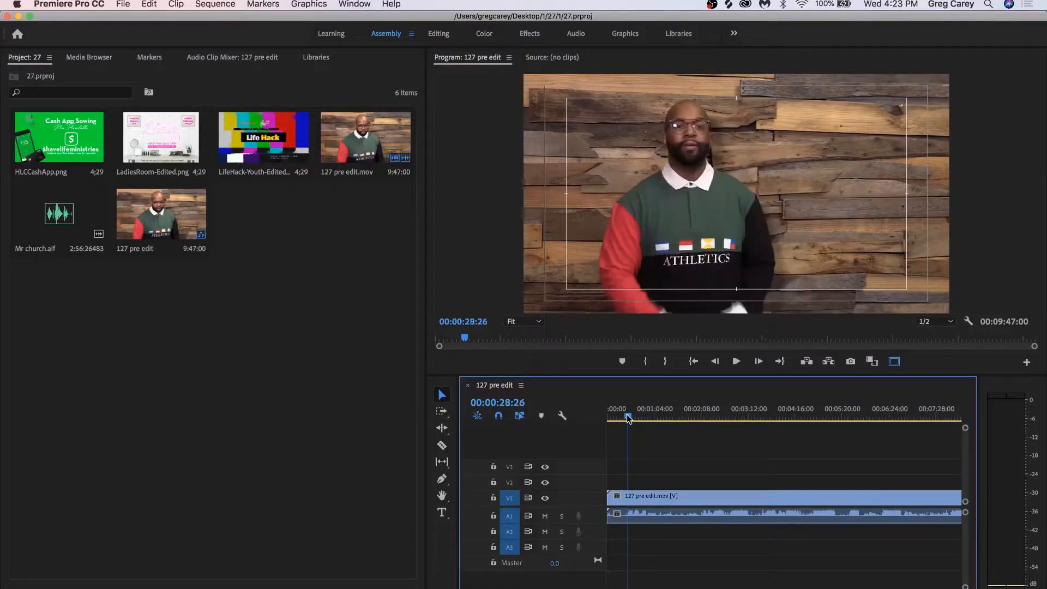
Step: Try to trim the beginning of the 127 pre edit clip by its start edge on the timeline
{"action": "left_click_drag", "start_coordinate": [613, 483], "coordinate": [628, 531]}
{"action": "left_click_drag", "start_coordinate": [802, 588], "coordinate": [683, 588]}
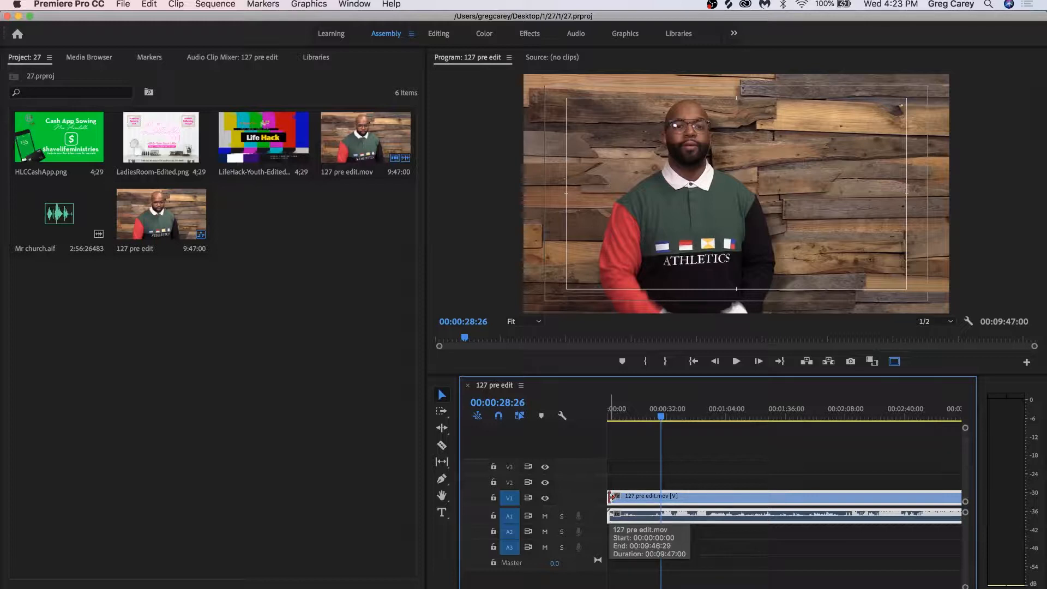
{"action": "left_click_drag", "start_coordinate": [612, 497], "coordinate": [566, 495]}
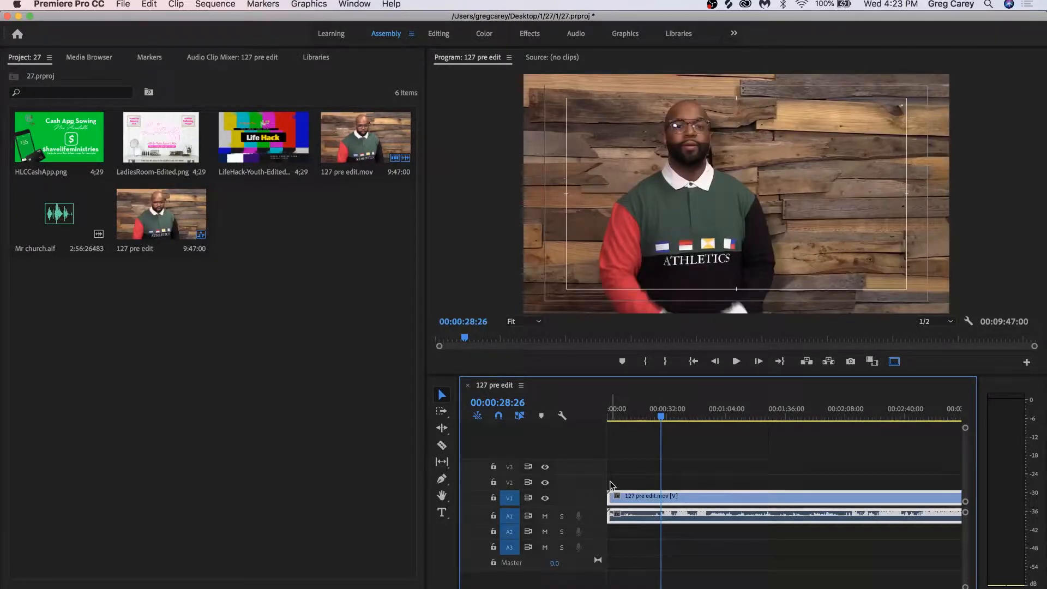
Step: Play the clip up to 00:00:31:03 and split its video and audio there with the Razor tool
{"action": "key", "text": "space"}
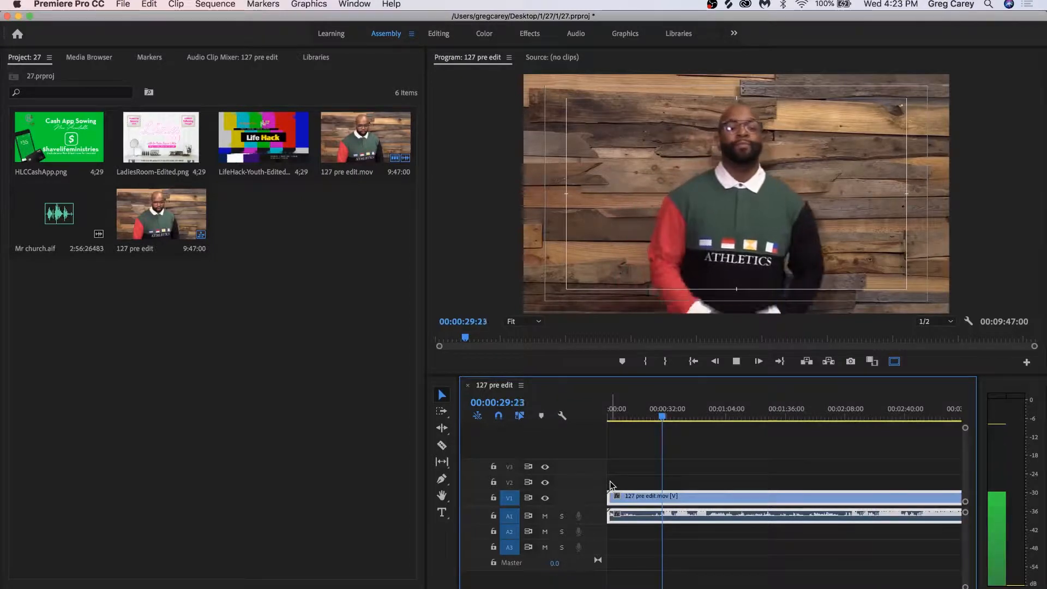
{"action": "key", "text": "space"}
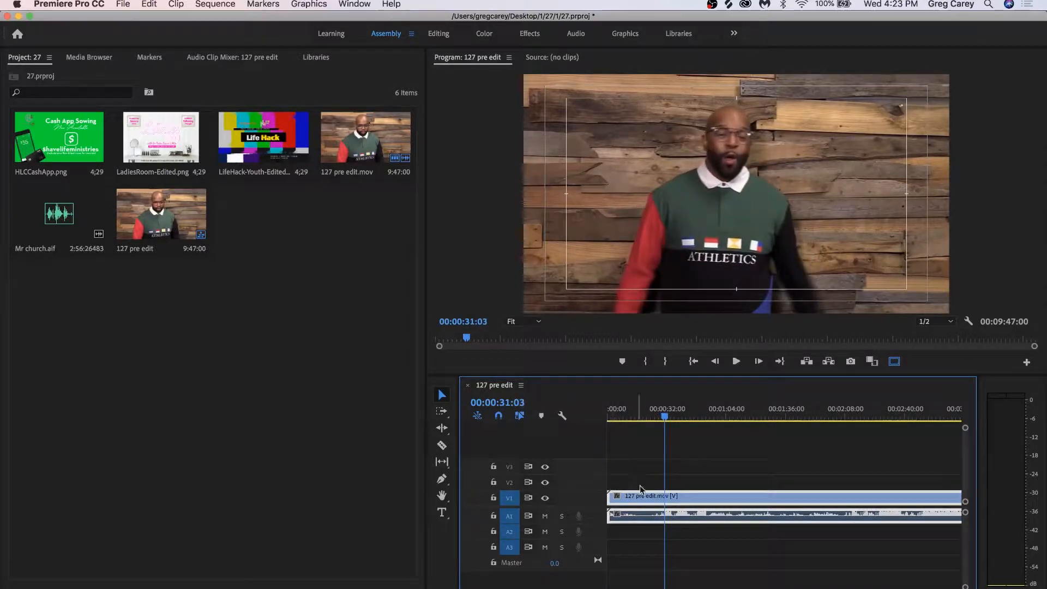
{"action": "key", "text": "c"}
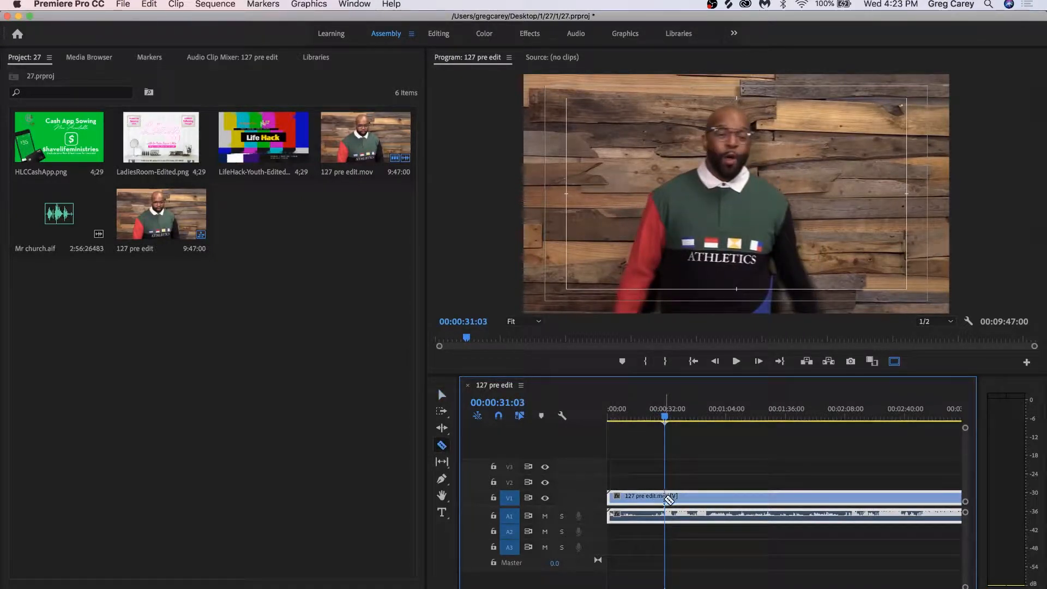
{"action": "left_click", "coordinate": [669, 500]}
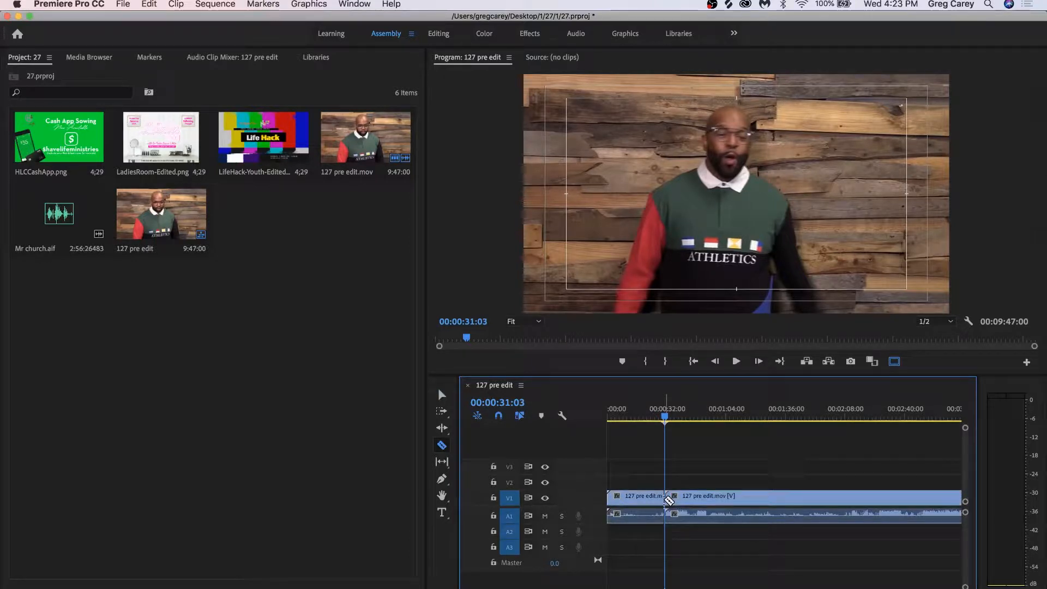
Step: Delete the portion before the cut and move the remaining video and audio to the start of the timeline
{"action": "key", "text": "v"}
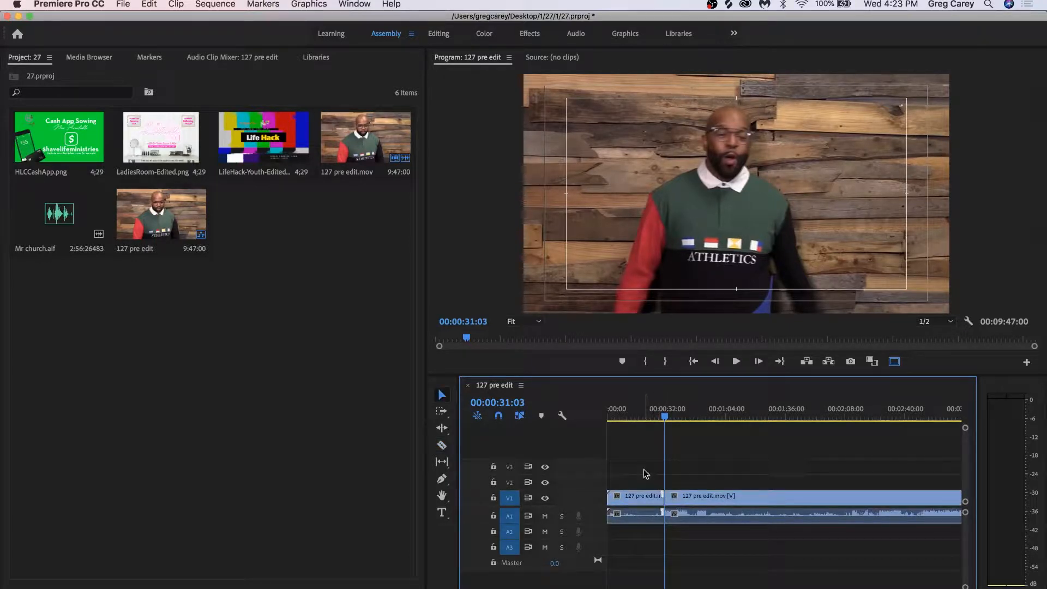
{"action": "left_click_drag", "start_coordinate": [639, 473], "coordinate": [638, 538]}
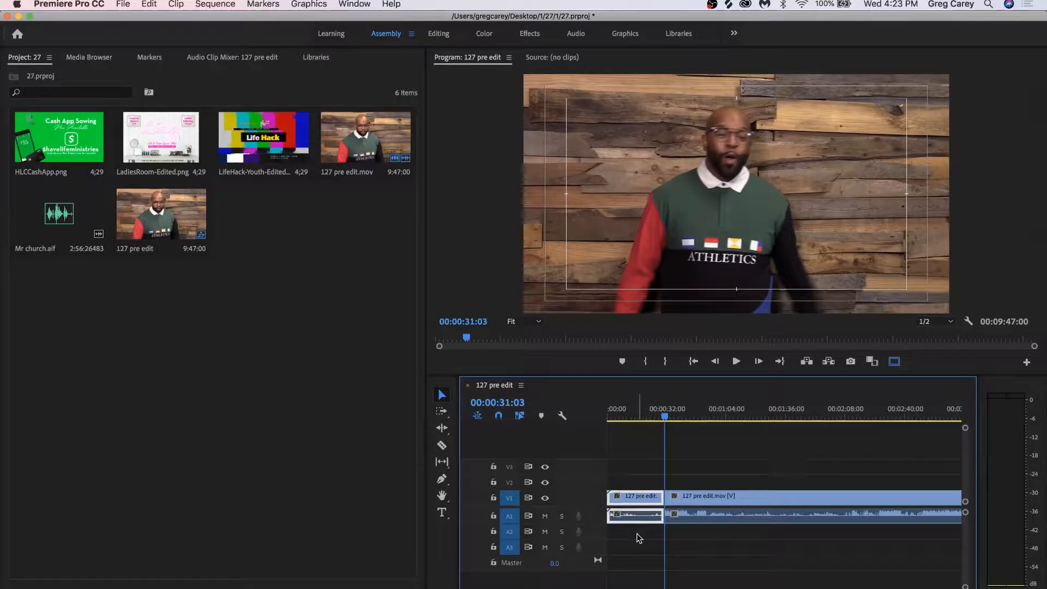
{"action": "key", "text": "Delete"}
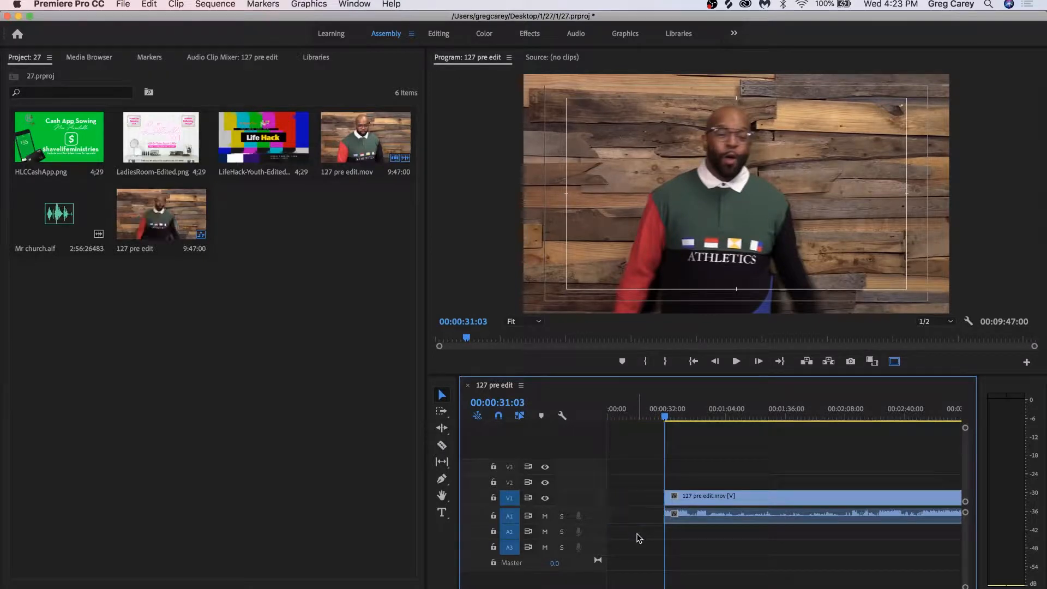
{"action": "left_click_drag", "start_coordinate": [693, 536], "coordinate": [669, 469]}
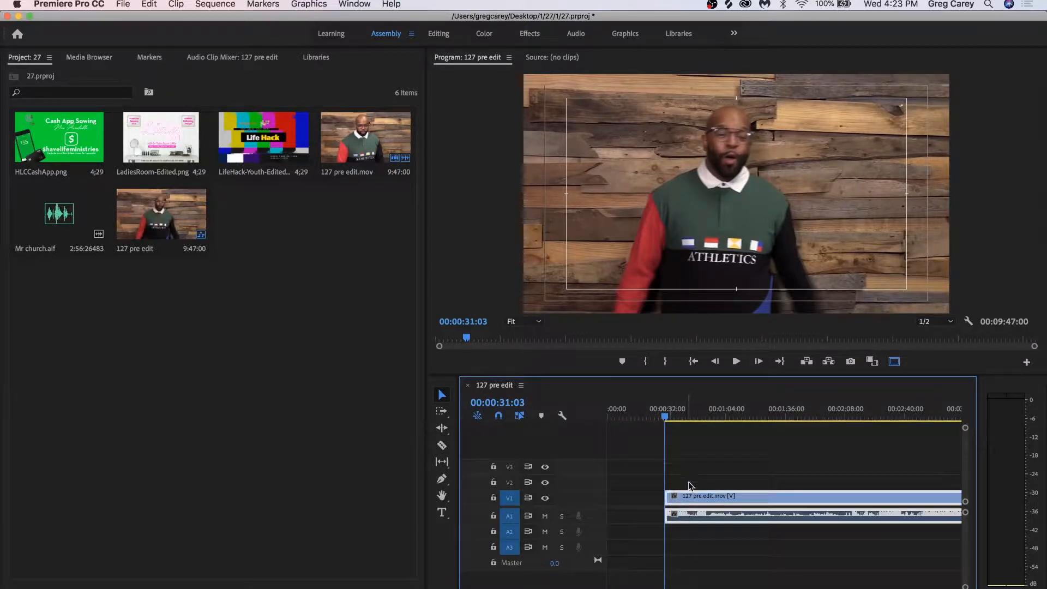
{"action": "left_click_drag", "start_coordinate": [709, 498], "coordinate": [626, 497]}
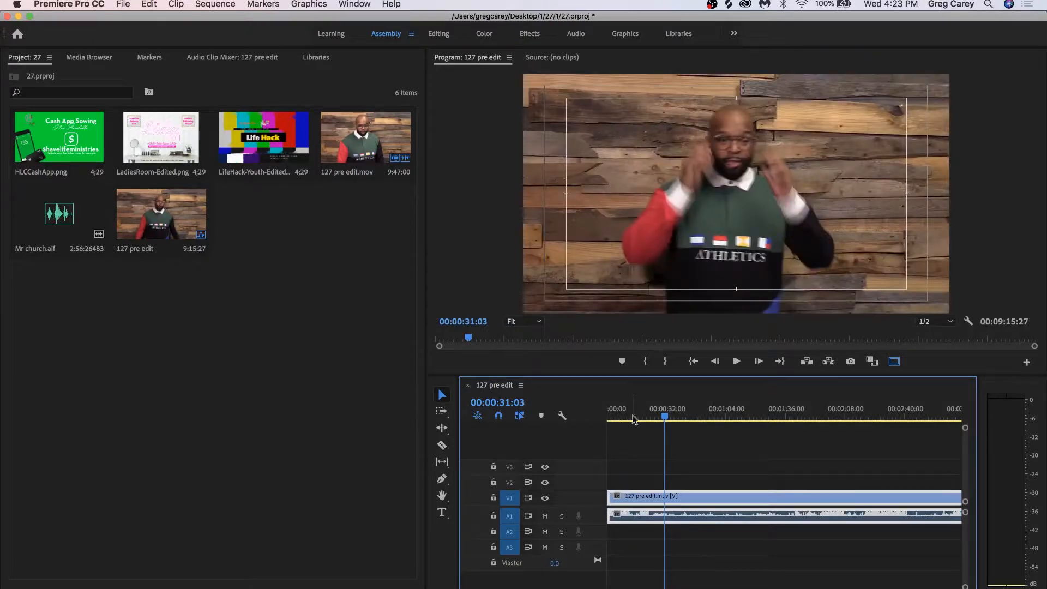
Step: Review the opening of the shortened sequence from 00:00:00:00 and return the playhead to 00:00:16:03
{"action": "left_click_drag", "start_coordinate": [633, 418], "coordinate": [535, 417]}
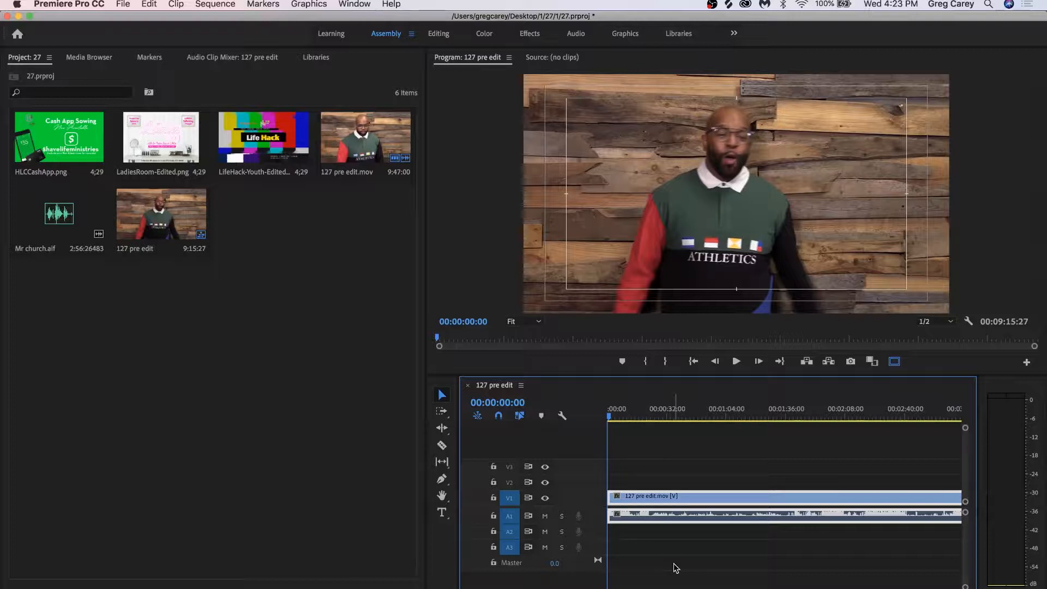
{"action": "key", "text": "space"}
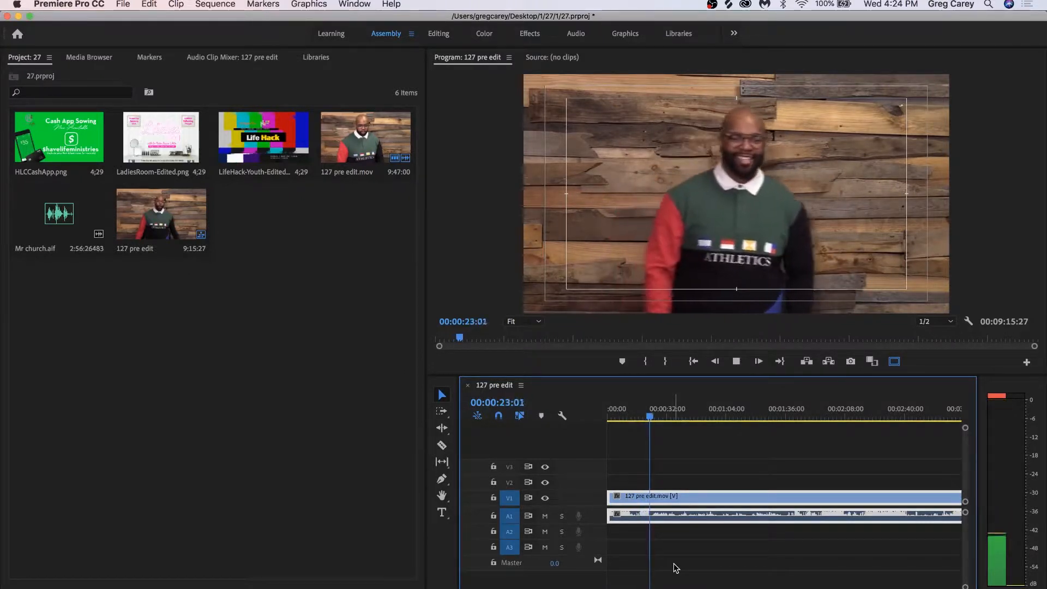
{"action": "key", "text": "space"}
{"action": "left_click_drag", "start_coordinate": [653, 414], "coordinate": [636, 417]}
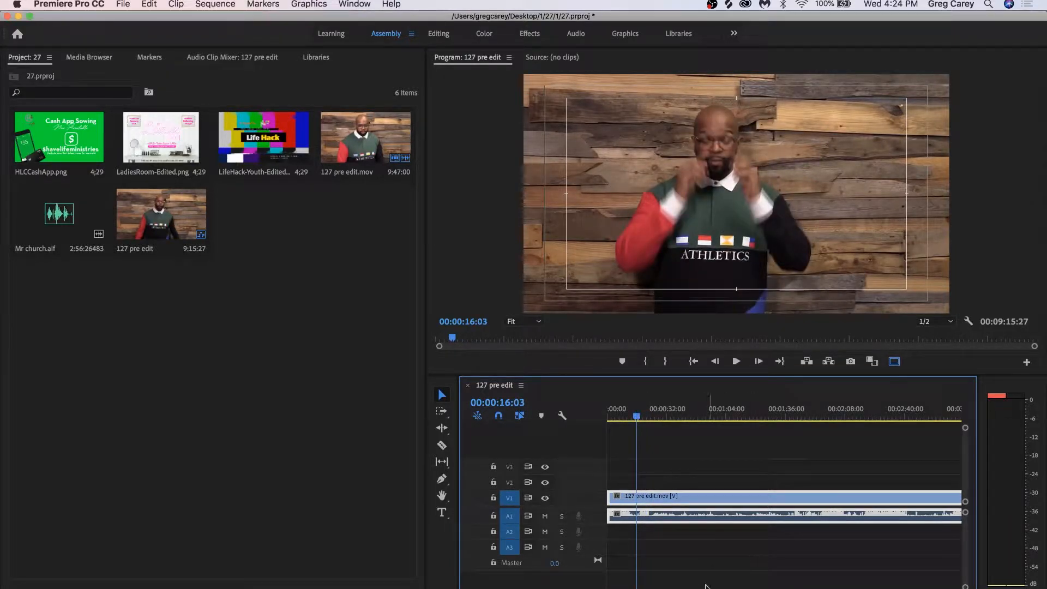
Step: Play on from 00:00:16:03, place the playhead at 00:00:17:13 and split the clip's video and audio there with the Razor tool
{"action": "key", "text": "="}
{"action": "left_click_drag", "start_coordinate": [542, 588], "coordinate": [524, 588]}
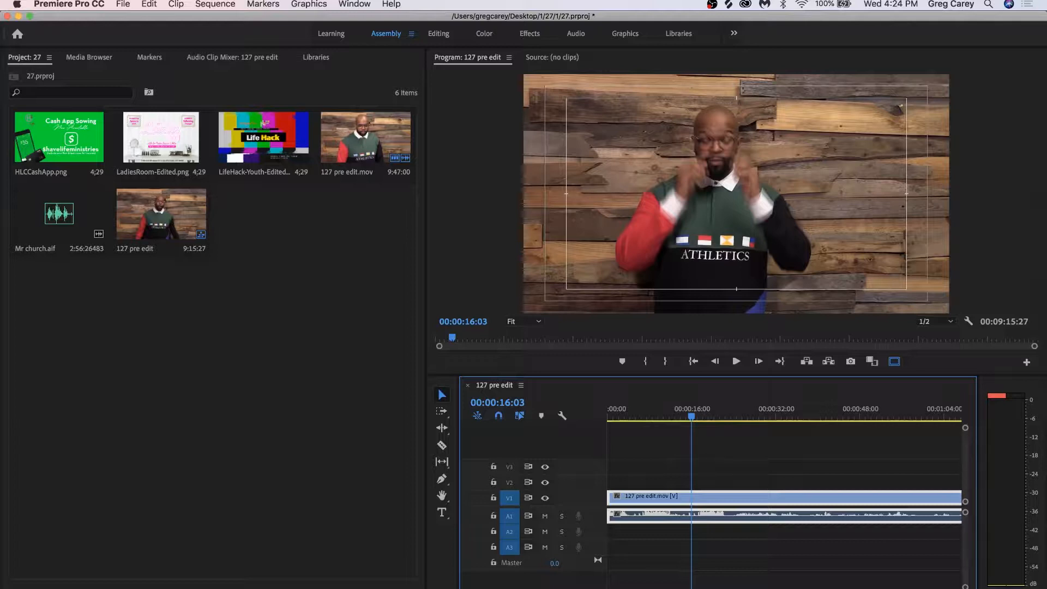
{"action": "key", "text": "space"}
{"action": "key", "text": "space"}
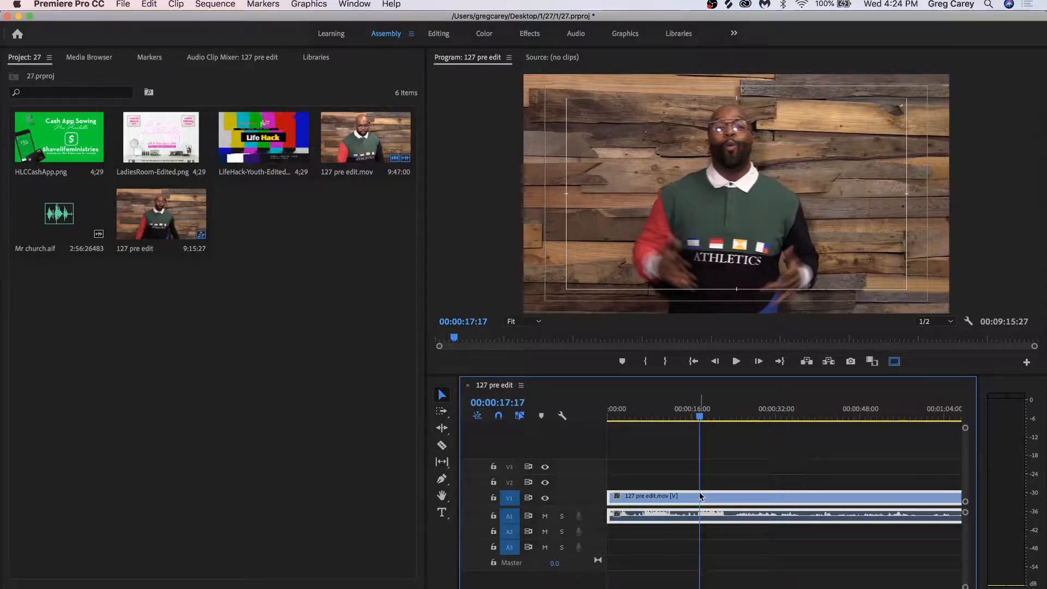
{"action": "left_click", "coordinate": [700, 418]}
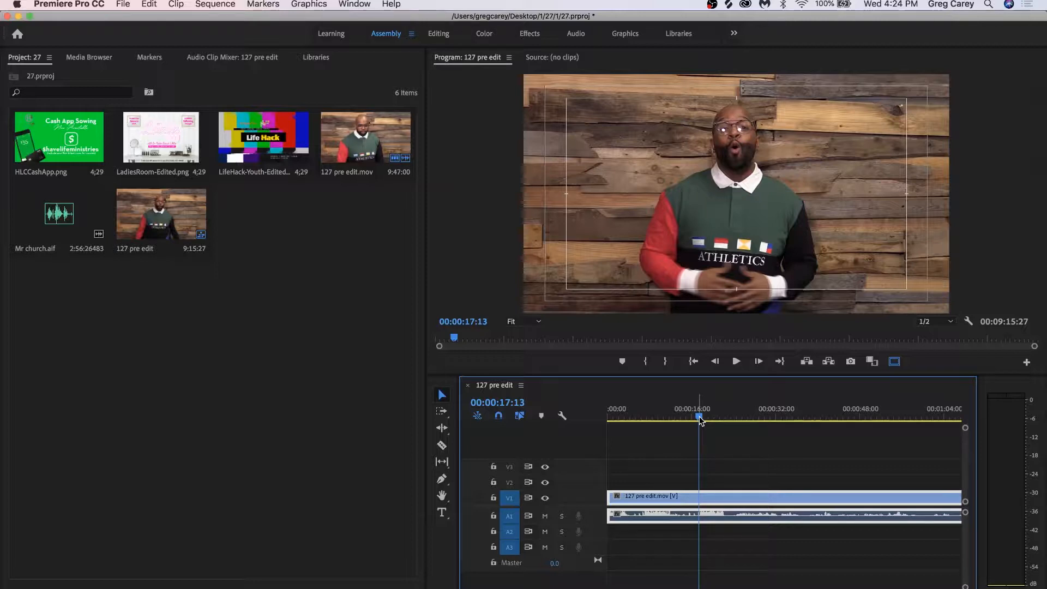
{"action": "key", "text": "c"}
{"action": "left_click", "coordinate": [702, 502]}
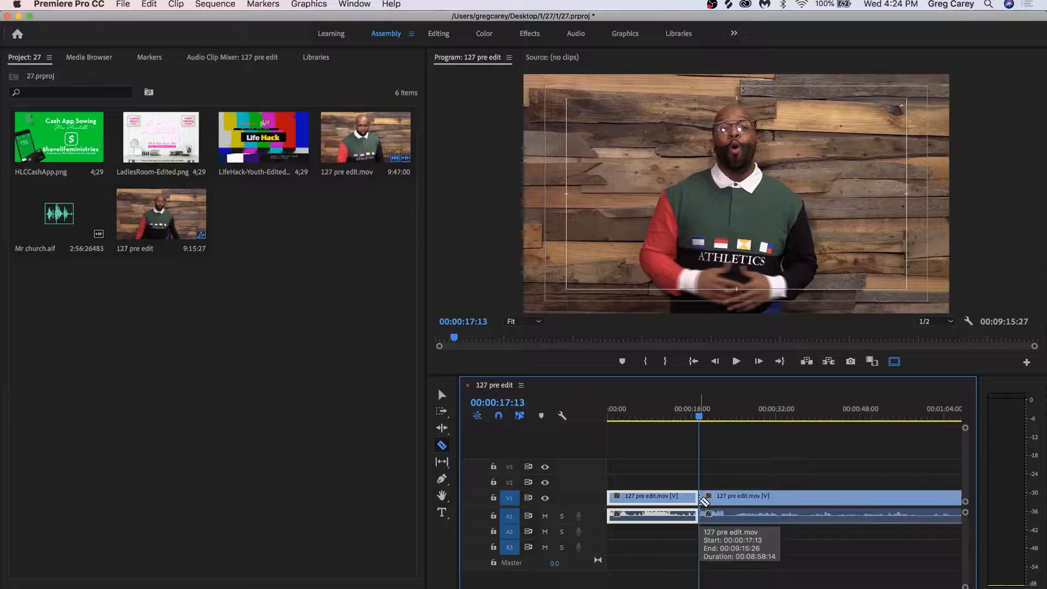
{"action": "key", "text": "v"}
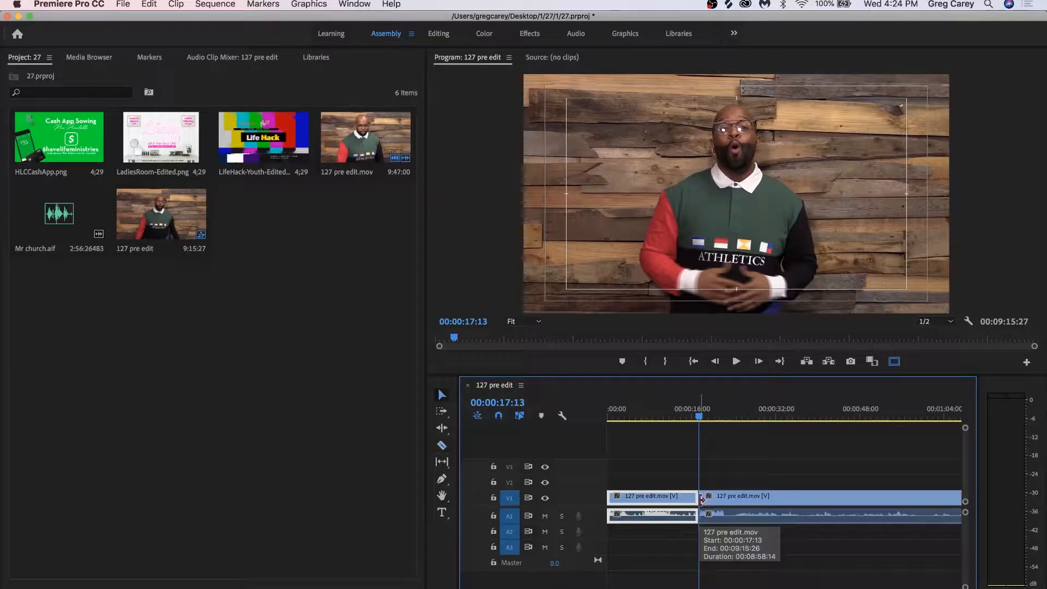
{"action": "left_click", "coordinate": [668, 470]}
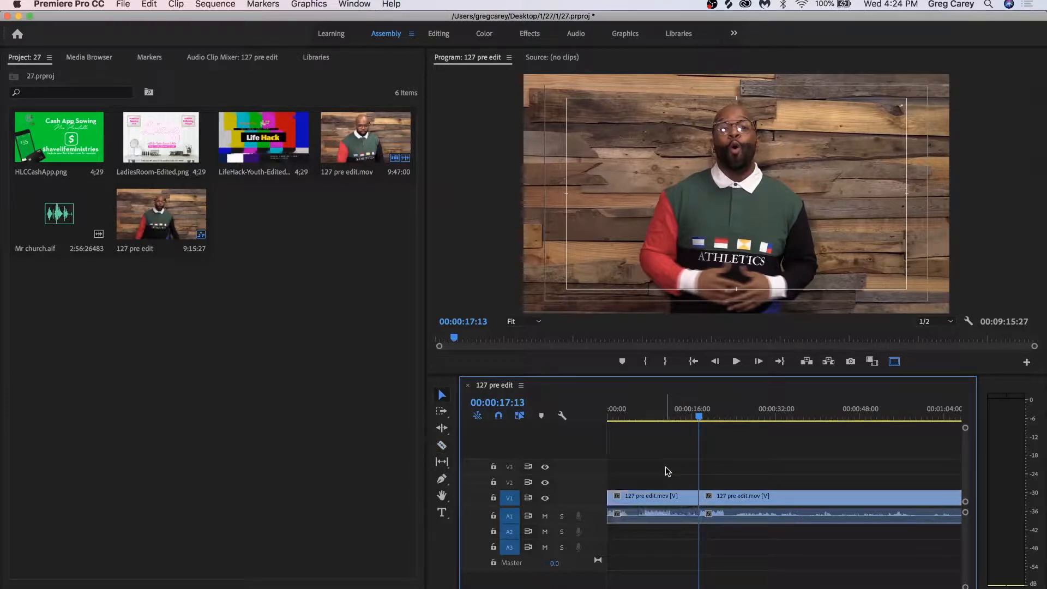
{"action": "key", "text": "c"}
{"action": "left_click", "coordinate": [683, 498]}
{"action": "key", "text": "v"}
{"action": "left_click_drag", "start_coordinate": [642, 468], "coordinate": [663, 498]}
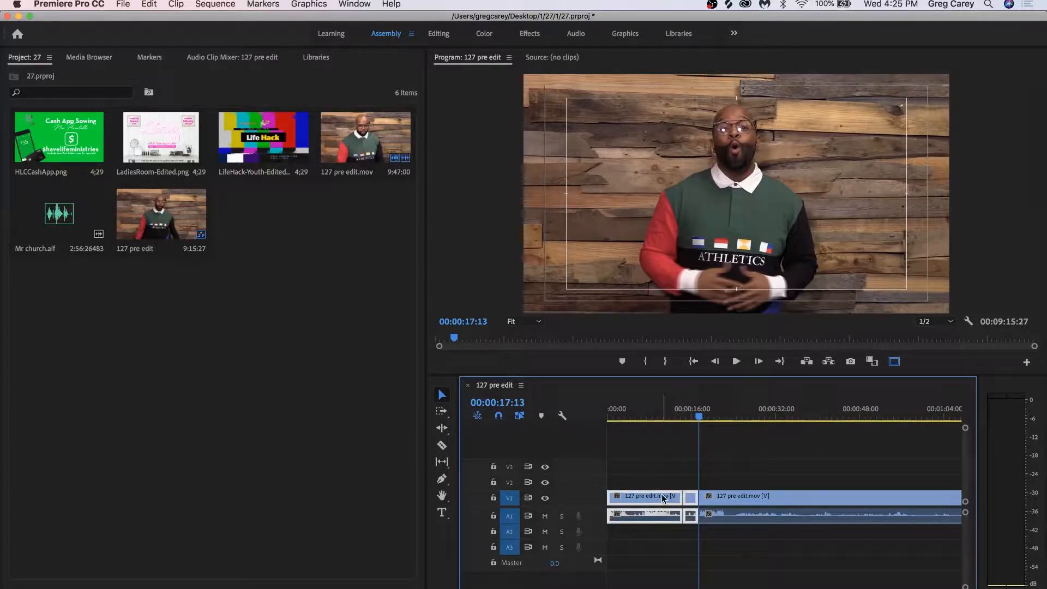
{"action": "key", "text": "super+z"}
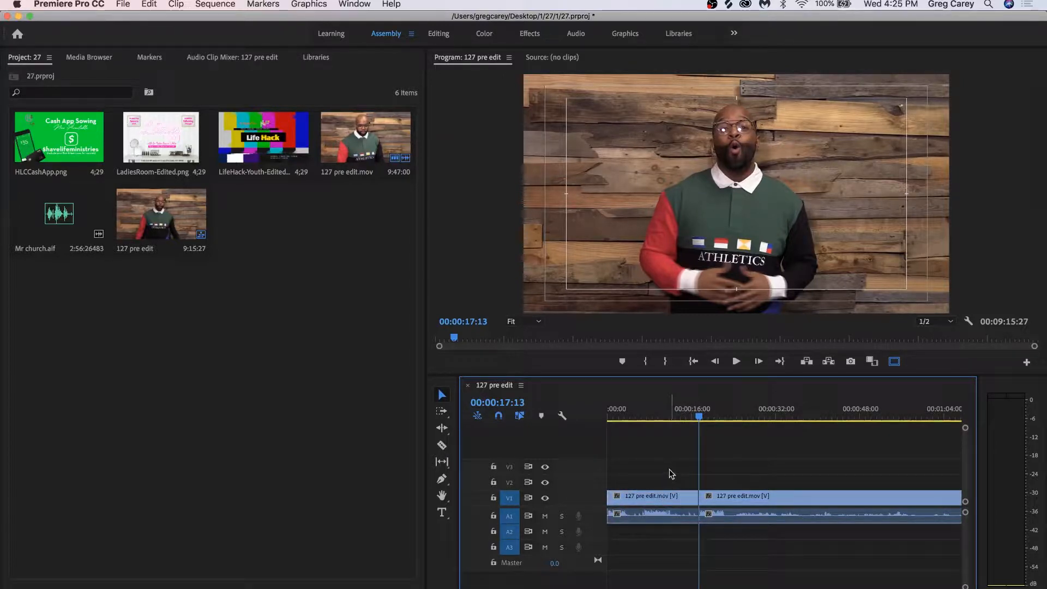
Step: Delete the portion before the 00:00:17:13 cut, move the remaining clip to the sequence start and save the project
{"action": "left_click", "coordinate": [664, 495]}
{"action": "key", "text": "Delete"}
{"action": "left_click_drag", "start_coordinate": [664, 497], "coordinate": [598, 502]}
{"action": "key", "text": "Home"}
{"action": "key", "text": "super+s"}
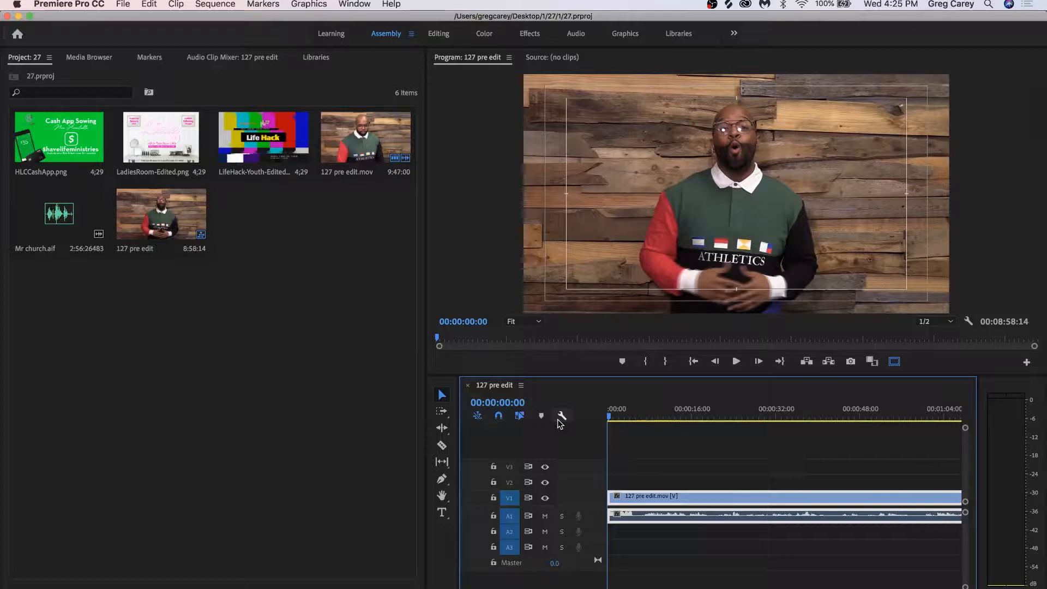
Step: Play the sequence from the start to 00:00:05:07, split the video and audio there with the Razor tool and save the project
{"action": "key", "text": "space"}
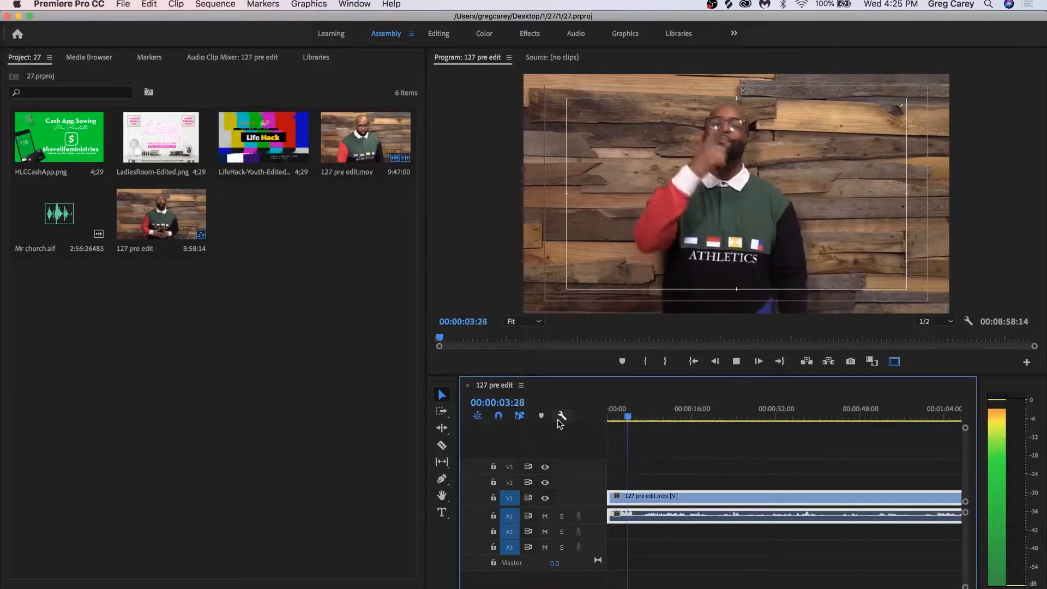
{"action": "key", "text": "space"}
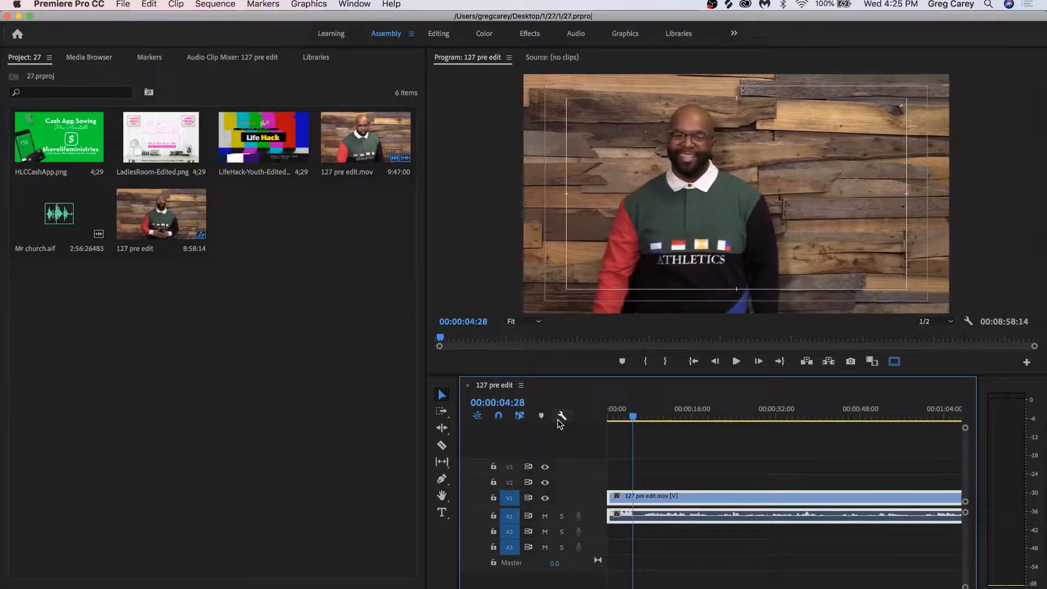
{"action": "key", "text": "space"}
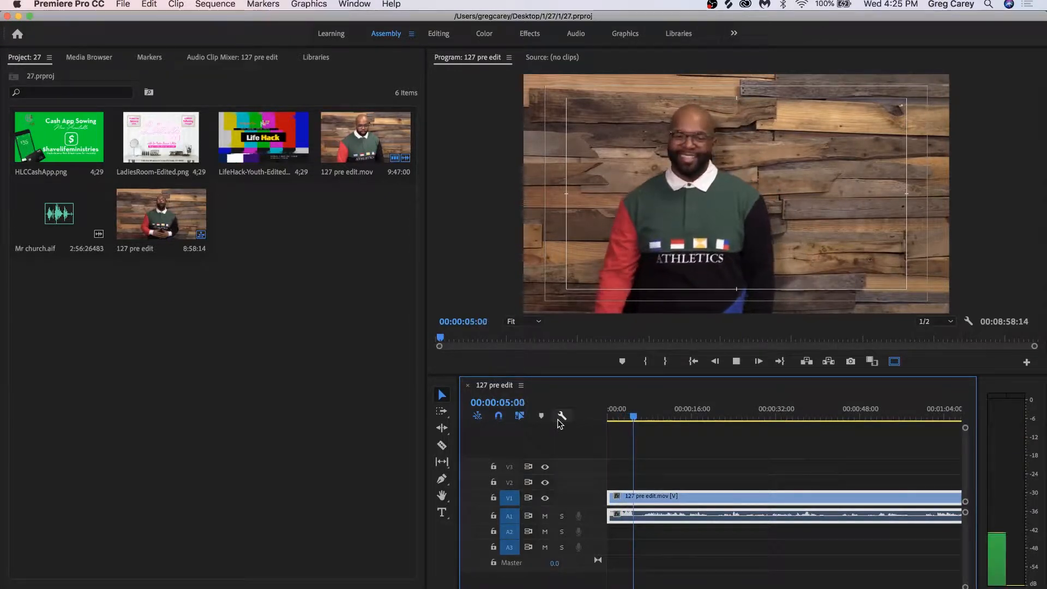
{"action": "key", "text": "space"}
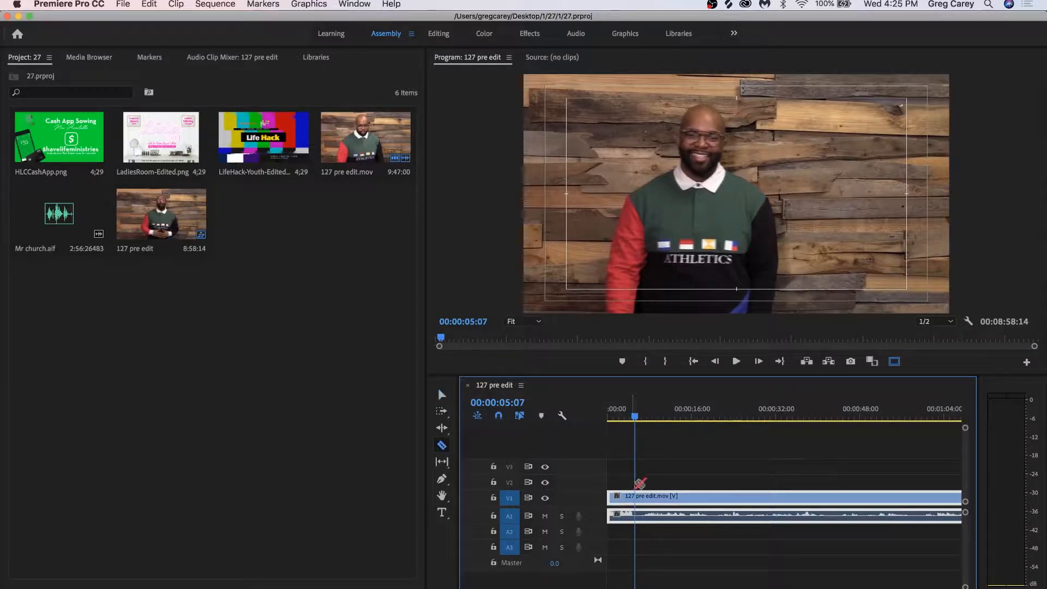
{"action": "left_click", "coordinate": [636, 510]}
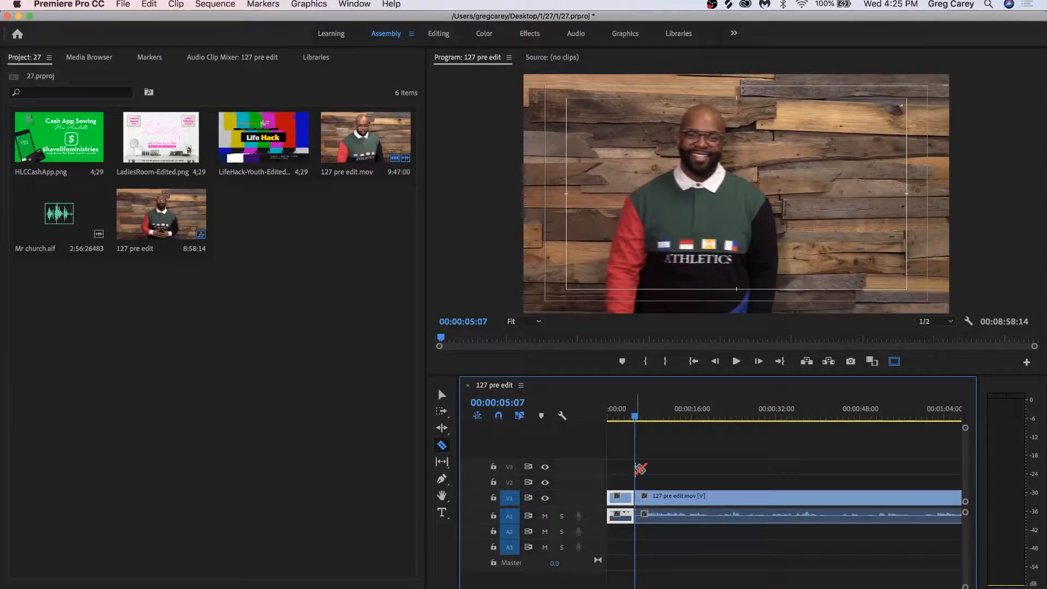
{"action": "key", "text": "super+s"}
{"action": "key", "text": "v"}
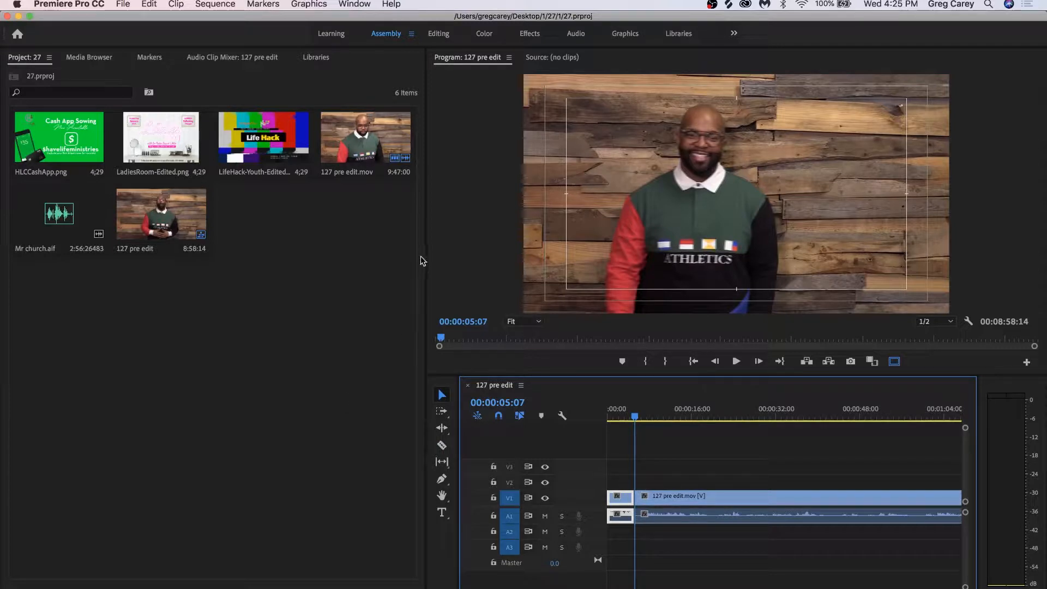
Step: Switch to the Audio workspace and reveal the effects and sends area of the Audio Track Mixer
{"action": "left_click", "coordinate": [576, 33]}
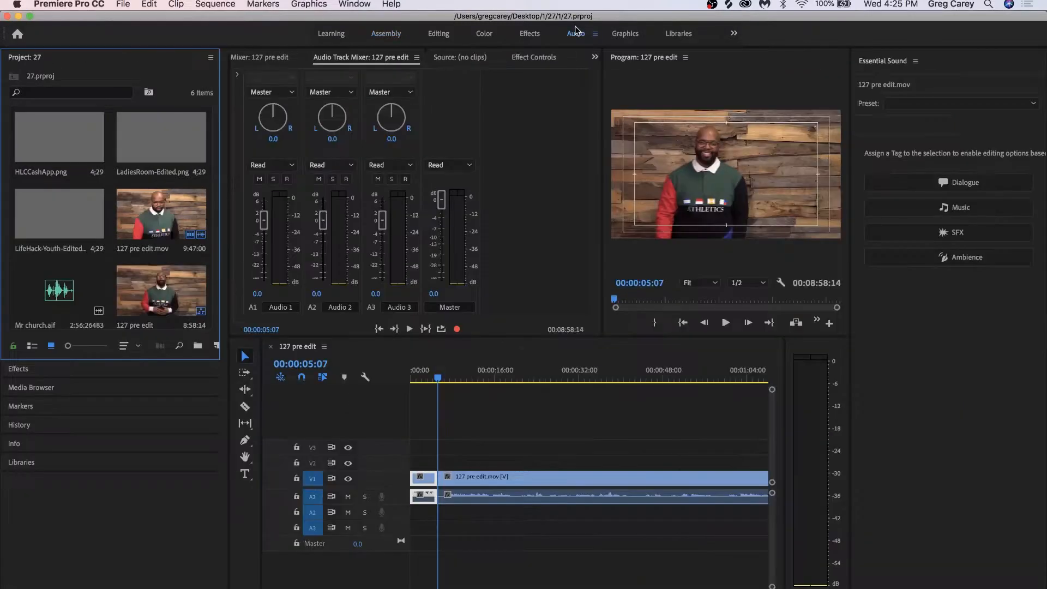
{"action": "left_click", "coordinate": [237, 78]}
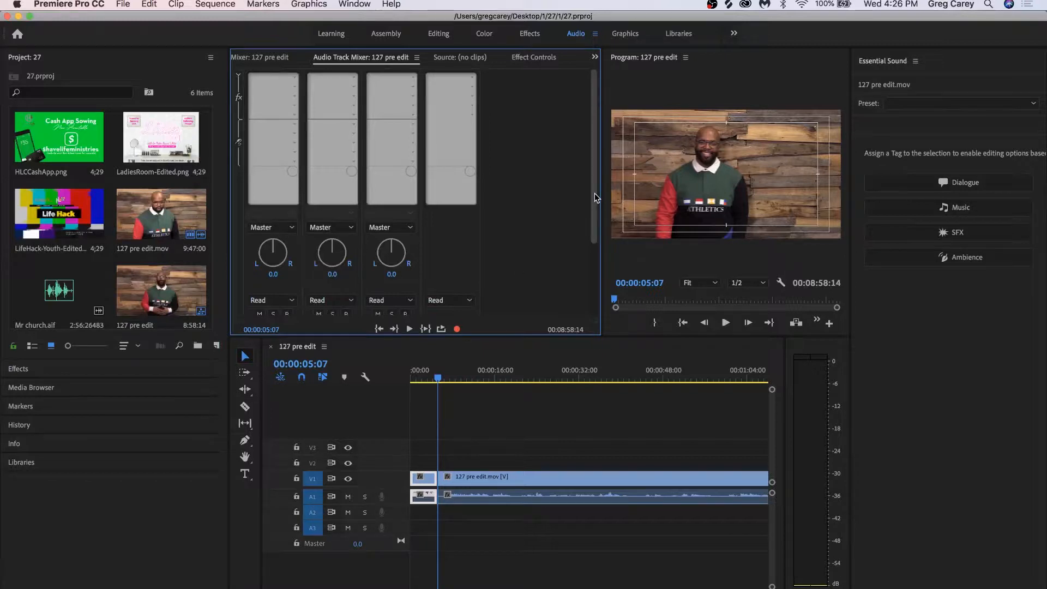
{"action": "left_click_drag", "start_coordinate": [596, 197], "coordinate": [587, 274]}
{"action": "scroll", "coordinate": [587, 282], "scroll_direction": "up", "scroll_amount": 5}
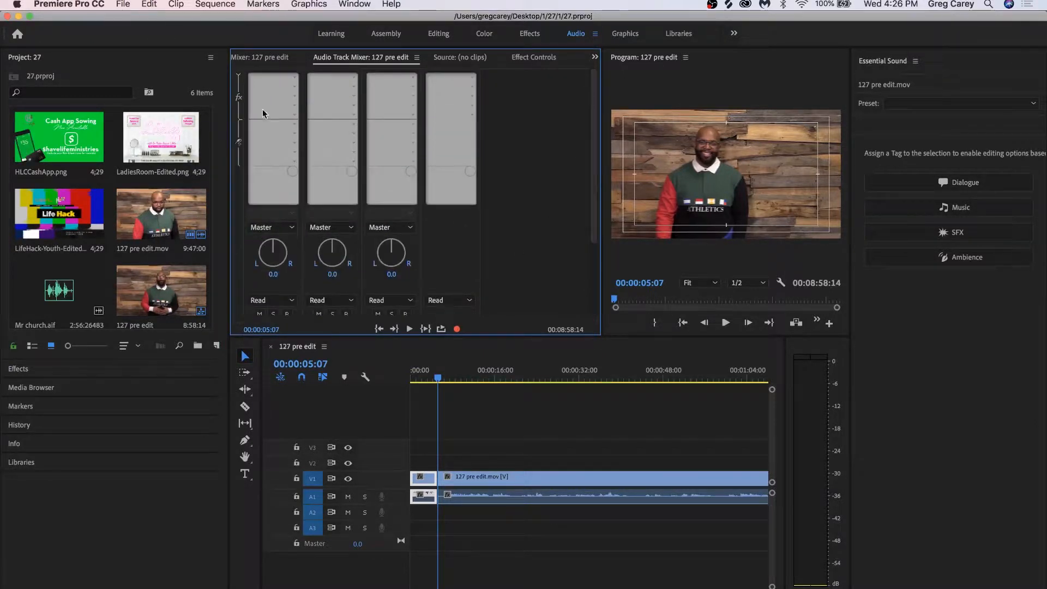
Step: Add the Fill Right with Left and Parametric Equalizer effects to the first two effect slots of the Audio 1 track
{"action": "left_click", "coordinate": [295, 77]}
{"action": "mouse_move", "coordinate": [312, 188]}
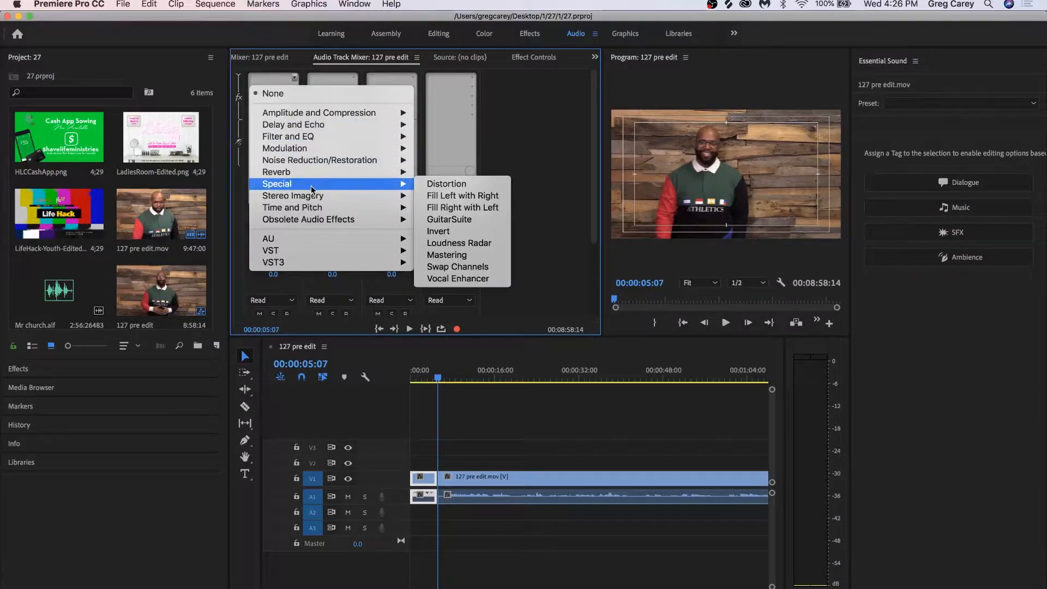
{"action": "left_click", "coordinate": [455, 211]}
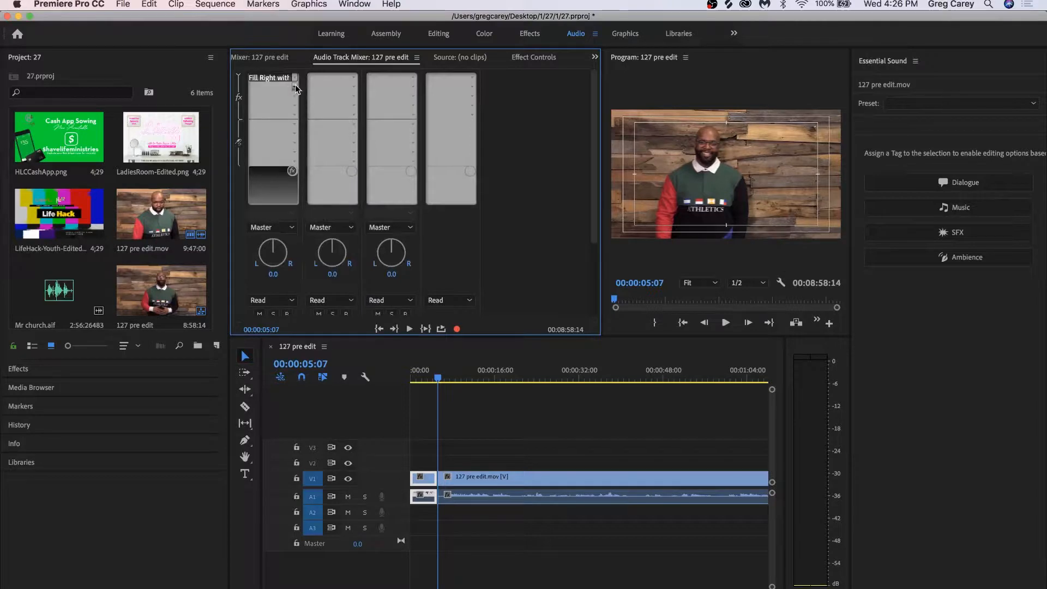
{"action": "left_click", "coordinate": [295, 87]}
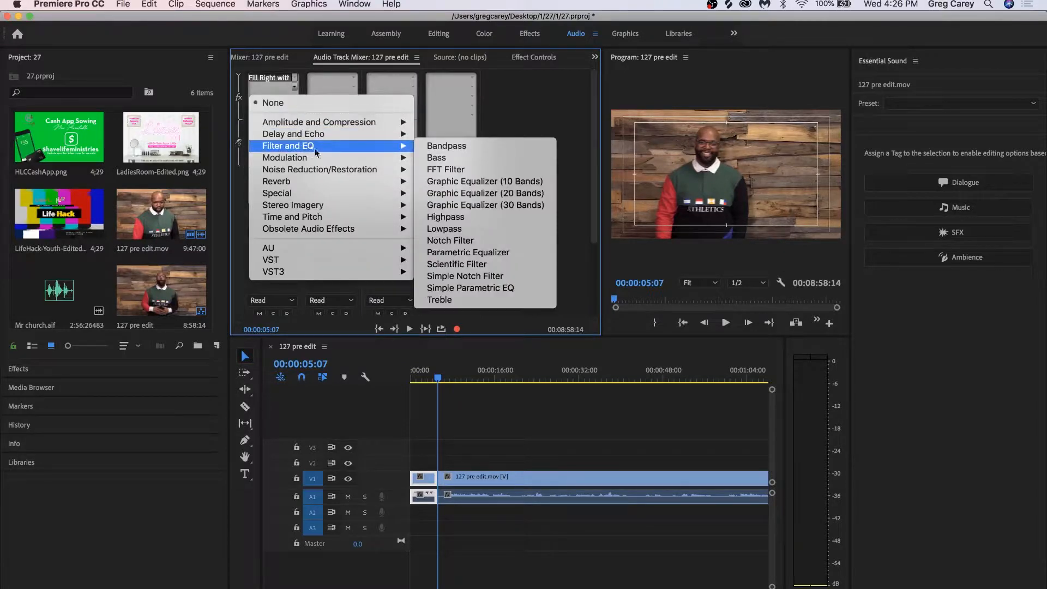
{"action": "left_click", "coordinate": [463, 253]}
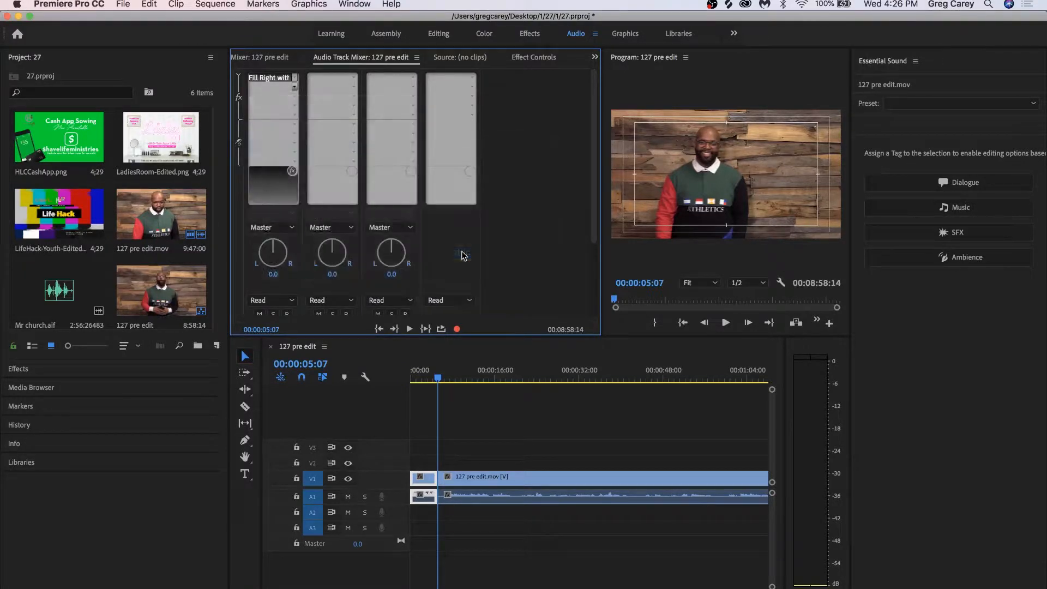
Step: Add iZotope RX 7 Spectral De-noise to Audio 1's third effect slot, view its editor by continuing the trial, and close it
{"action": "left_click", "coordinate": [294, 100]}
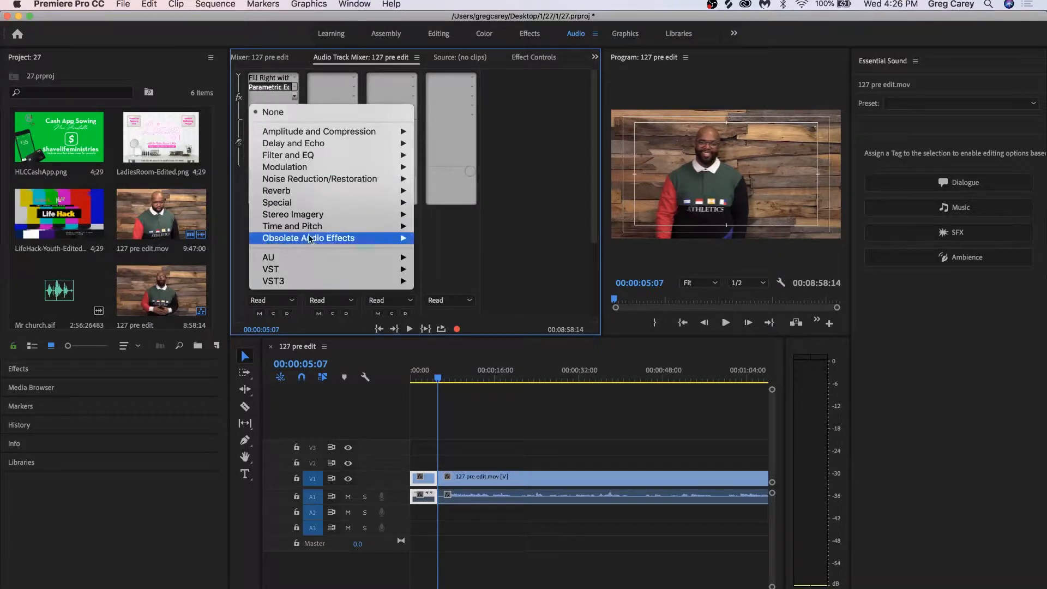
{"action": "mouse_move", "coordinate": [382, 257]}
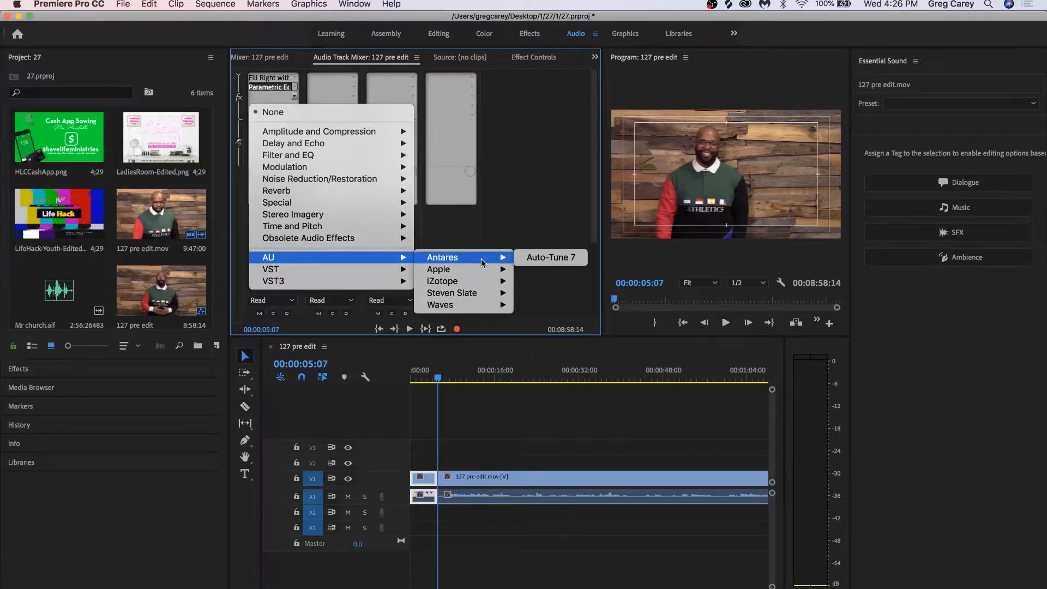
{"action": "mouse_move", "coordinate": [490, 289]}
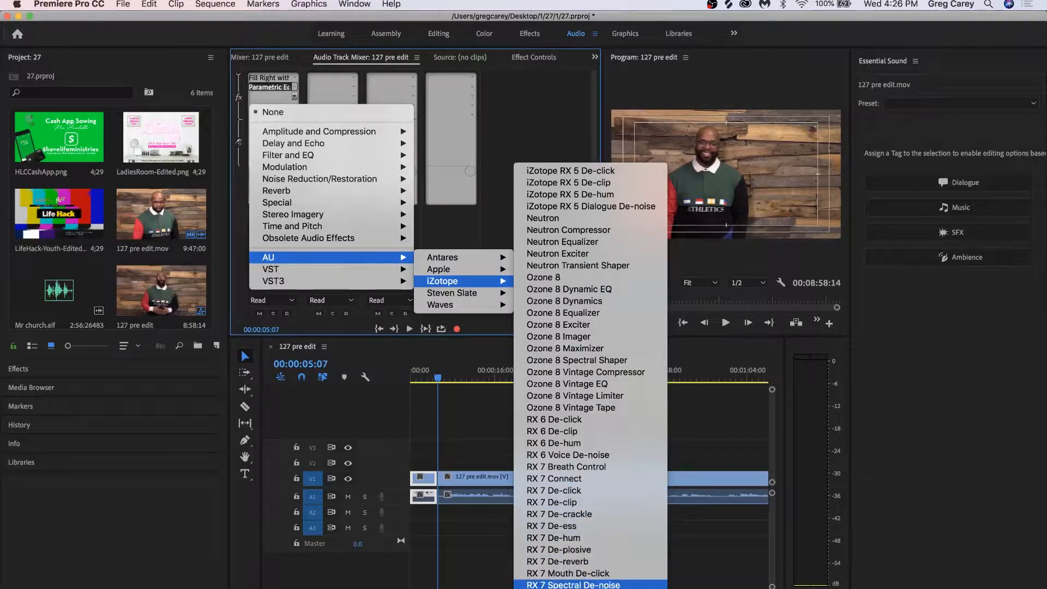
{"action": "left_click", "coordinate": [572, 585]}
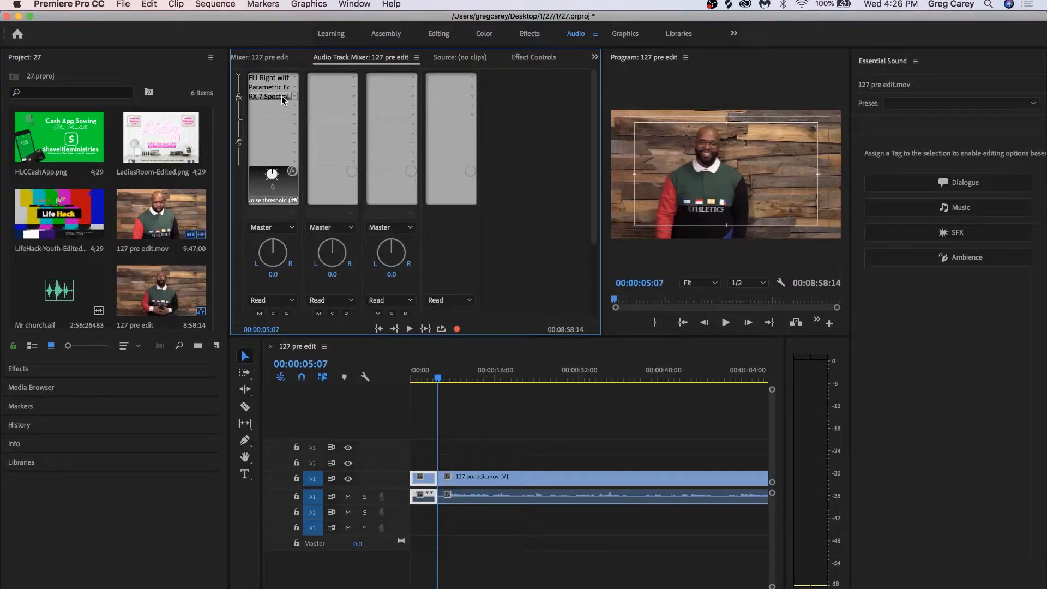
{"action": "double_click", "coordinate": [282, 100]}
{"action": "left_click", "coordinate": [557, 291]}
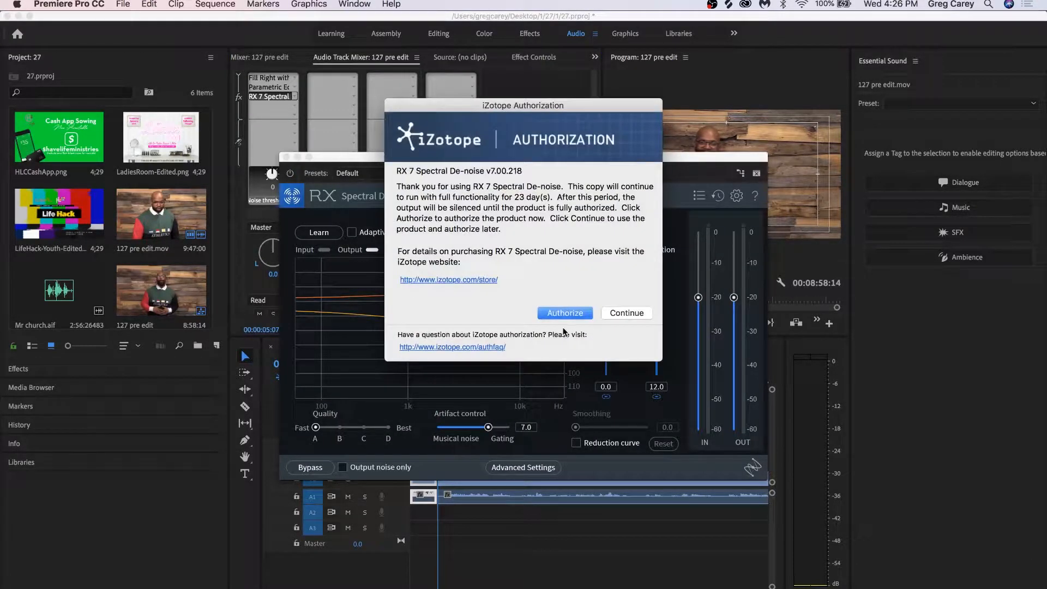
{"action": "left_click", "coordinate": [608, 314]}
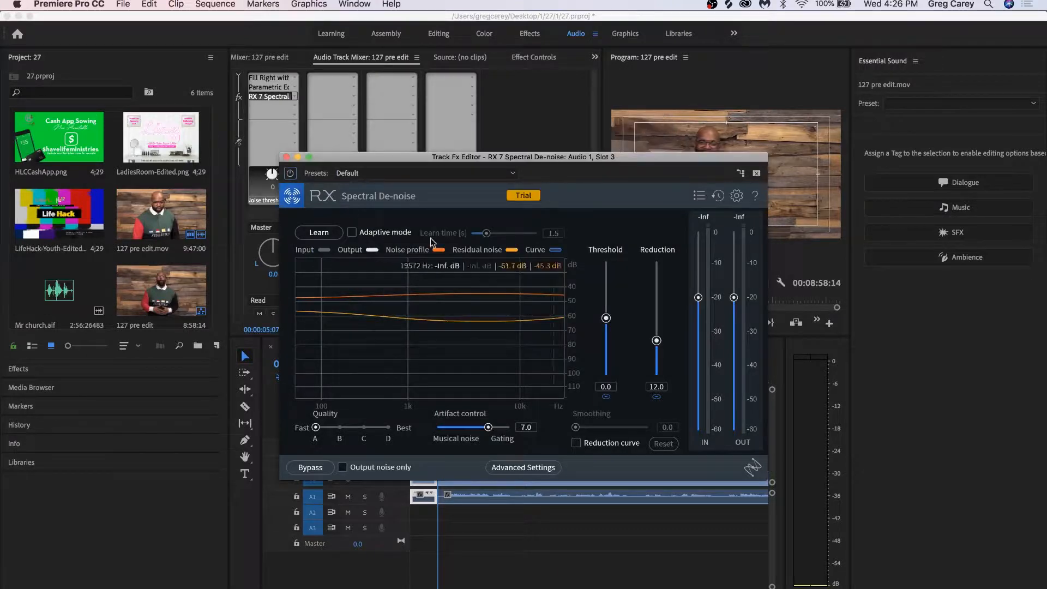
{"action": "left_click", "coordinate": [287, 157]}
Step: Replace the third effect on Audio 1 with the iZotope VST effect RX 6 Voice De-noise
{"action": "left_click", "coordinate": [295, 97]}
{"action": "mouse_move", "coordinate": [301, 134]}
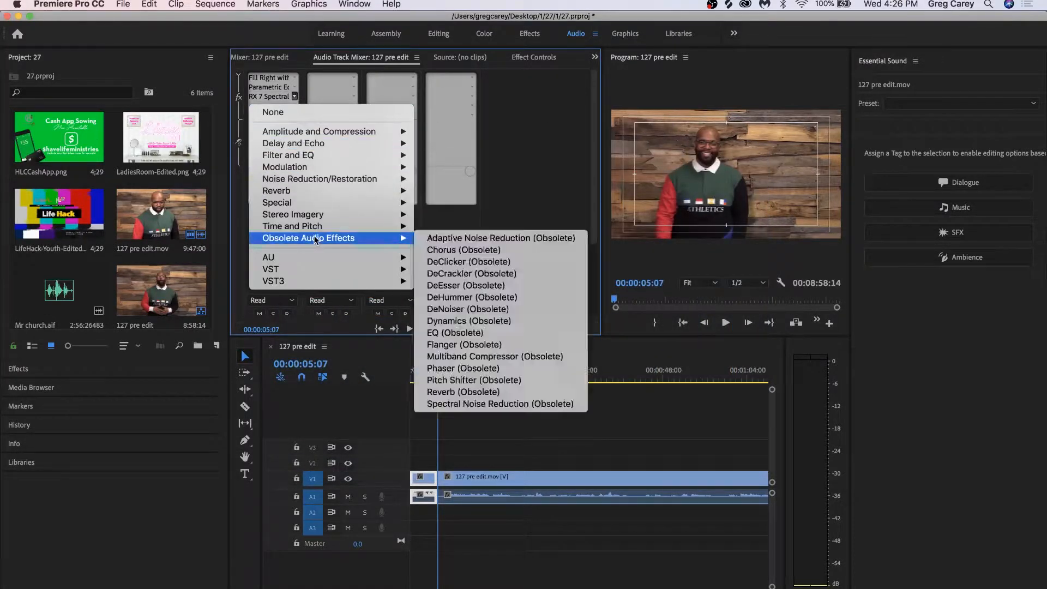
{"action": "mouse_move", "coordinate": [315, 269]}
{"action": "mouse_move", "coordinate": [460, 273]}
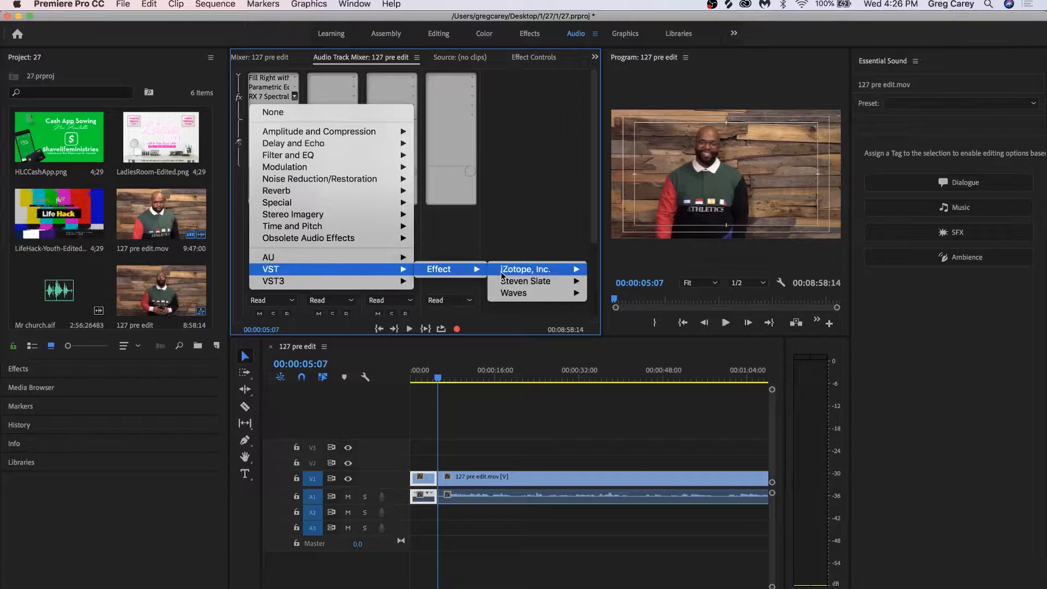
{"action": "mouse_move", "coordinate": [519, 274]}
{"action": "left_click", "coordinate": [634, 448]}
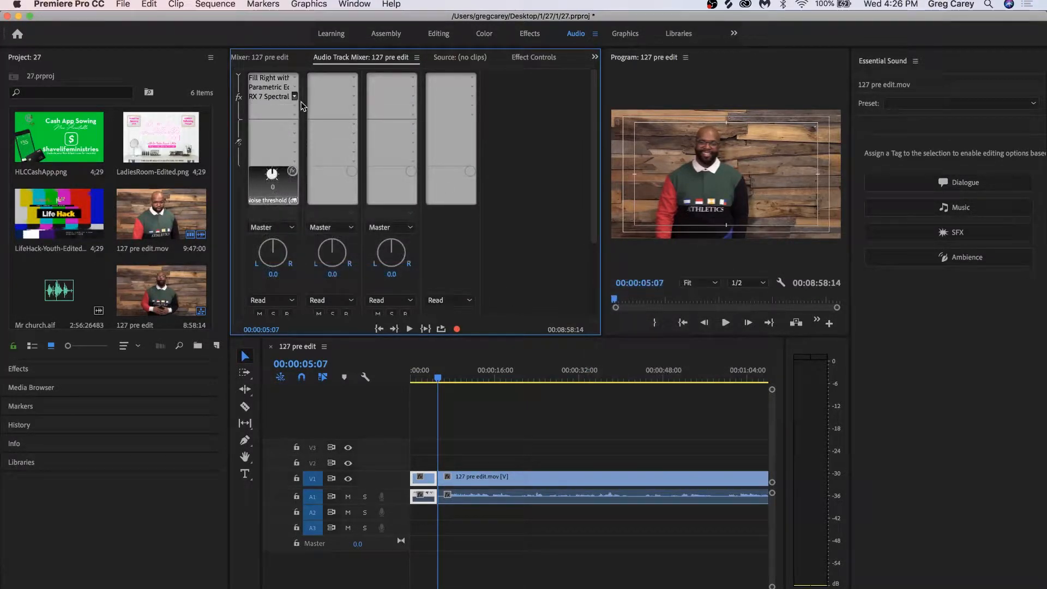
Step: Set the RX 6 Voice De-noise filter type to Gentle and close the effect editor
{"action": "double_click", "coordinate": [283, 98]}
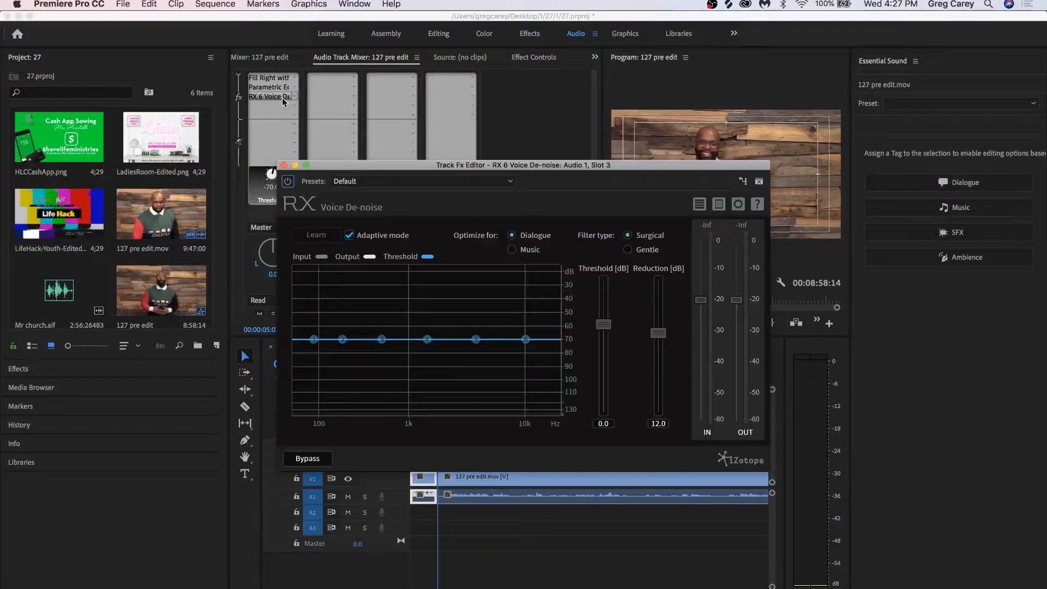
{"action": "left_click", "coordinate": [629, 249]}
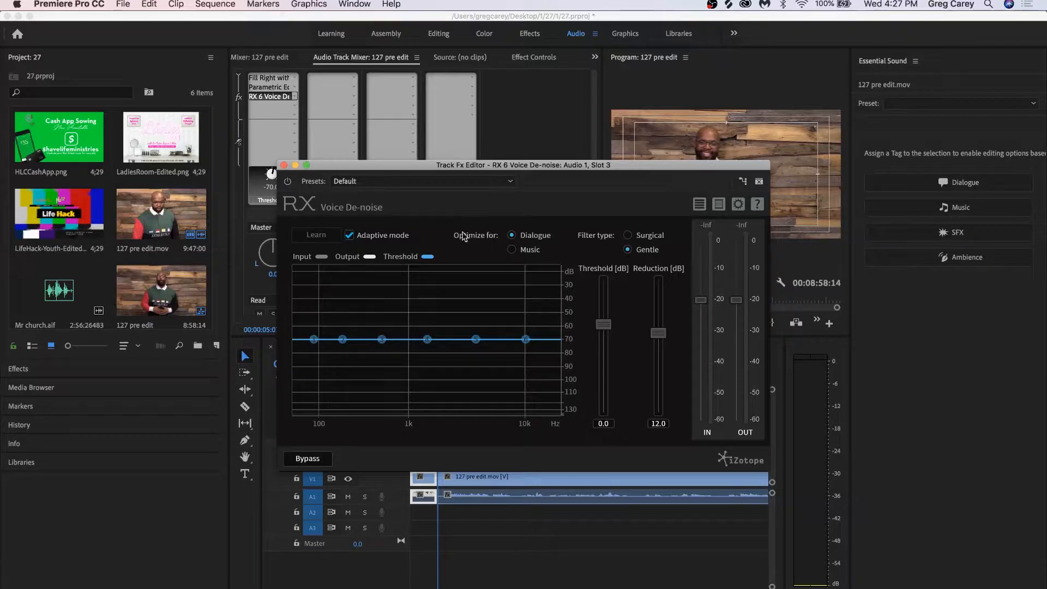
{"action": "left_click", "coordinate": [284, 165]}
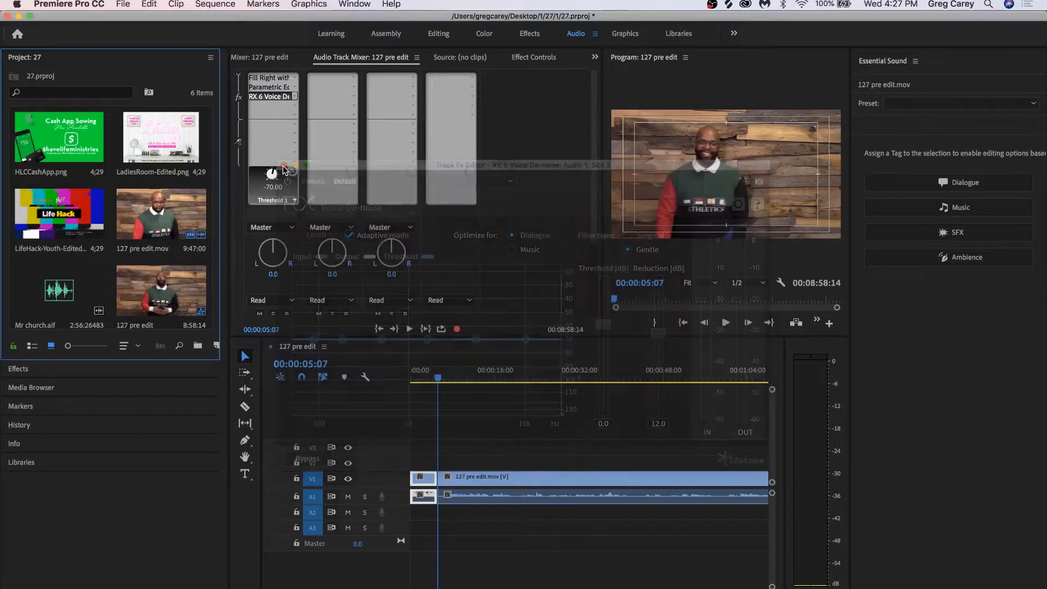
Step: Add the Multiband Compressor effect to the fourth effect slot of the Audio 1 track
{"action": "left_click", "coordinate": [295, 105]}
{"action": "mouse_move", "coordinate": [316, 143]}
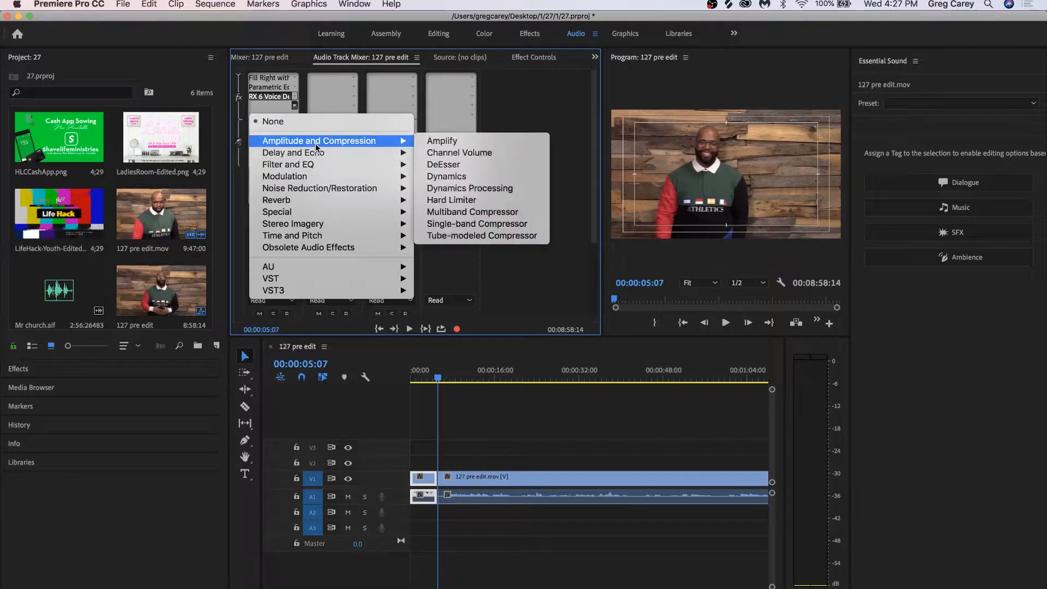
{"action": "left_click", "coordinate": [443, 214]}
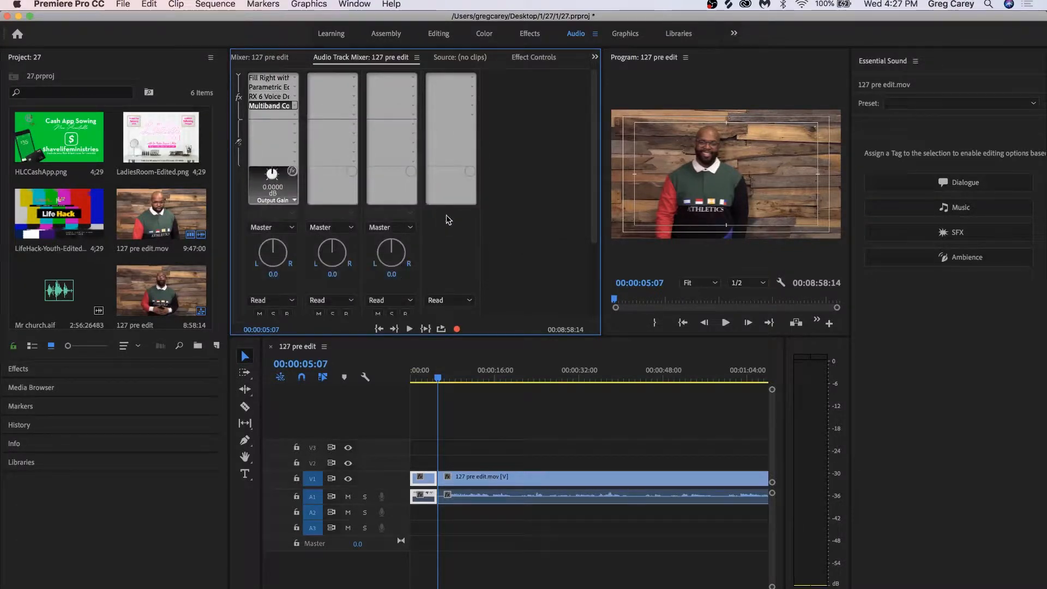
Step: Add a Hard Limiter to the master track's first effect slot and apply its Limit to -3dB preset
{"action": "left_click", "coordinate": [473, 79]}
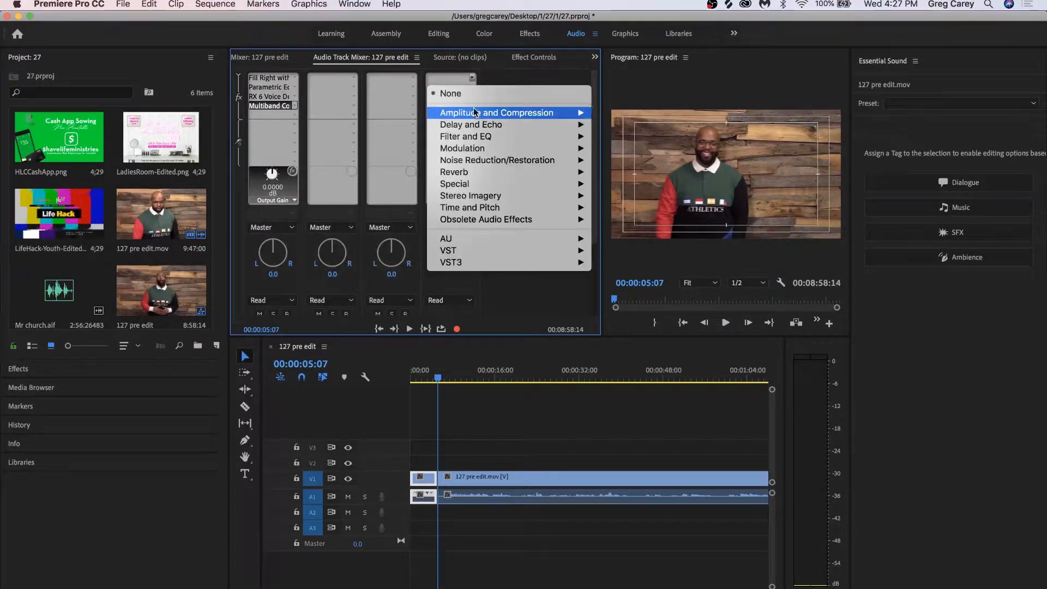
{"action": "mouse_move", "coordinate": [477, 113]}
{"action": "left_click", "coordinate": [628, 172]}
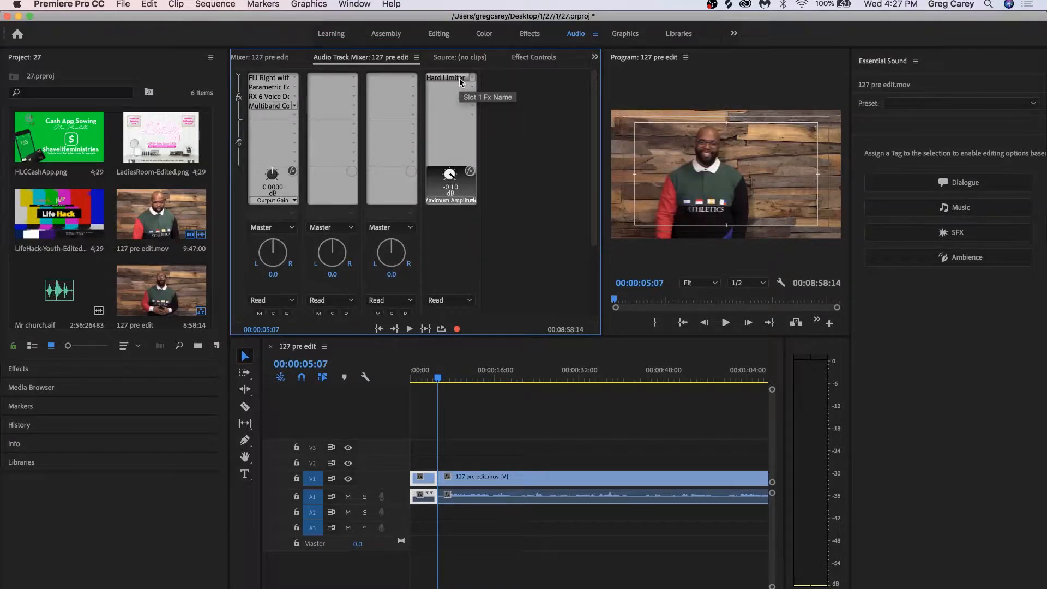
{"action": "right_click", "coordinate": [460, 80]}
{"action": "left_click", "coordinate": [481, 224]}
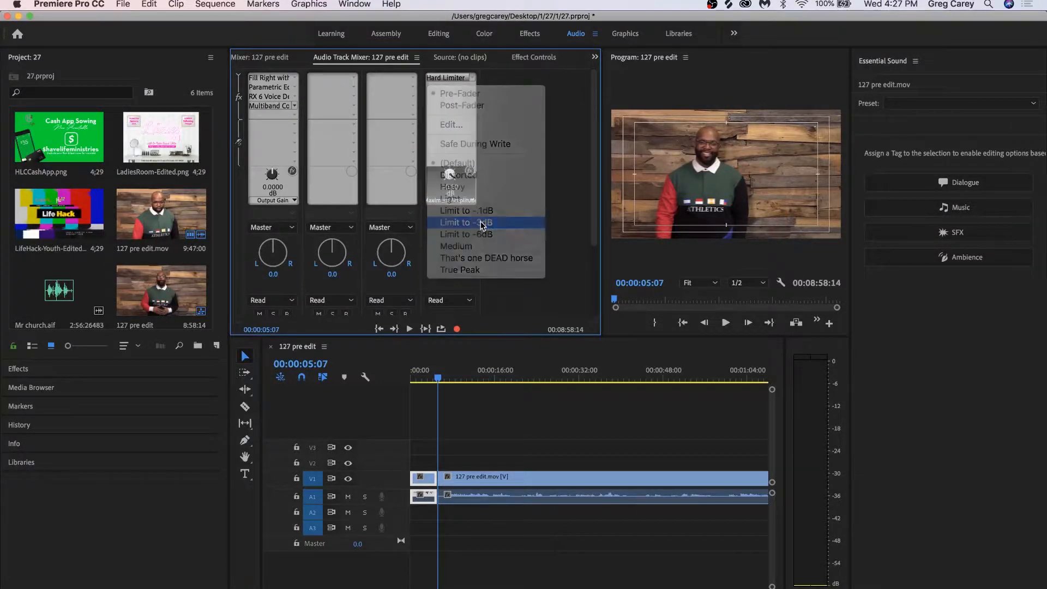
Step: Review Audio 1's Multiband Compressor settings, close its editor, and play the sequence from the start to hear the effects
{"action": "double_click", "coordinate": [267, 106]}
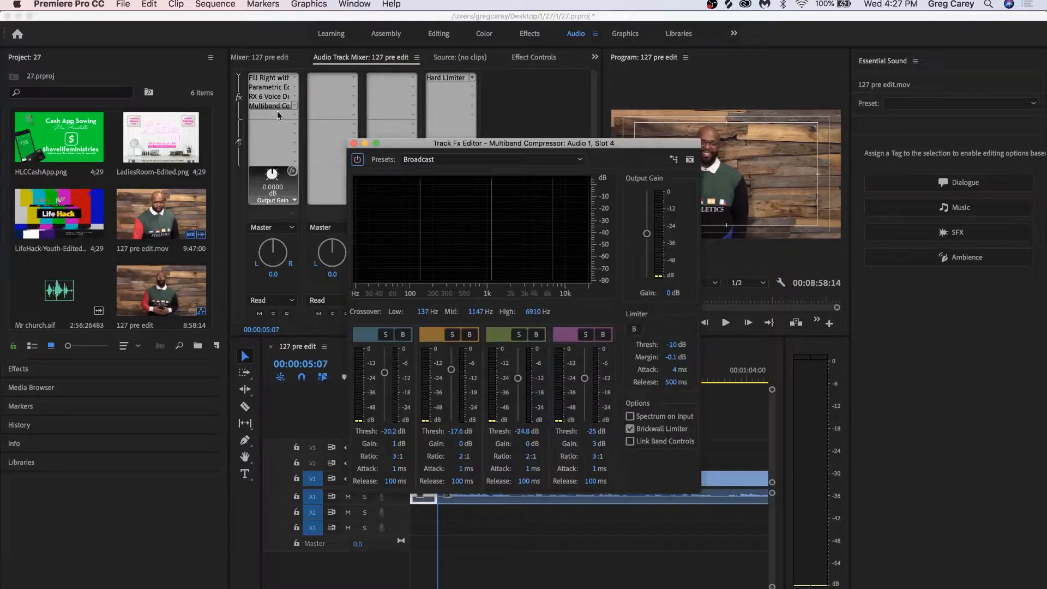
{"action": "left_click", "coordinate": [353, 144]}
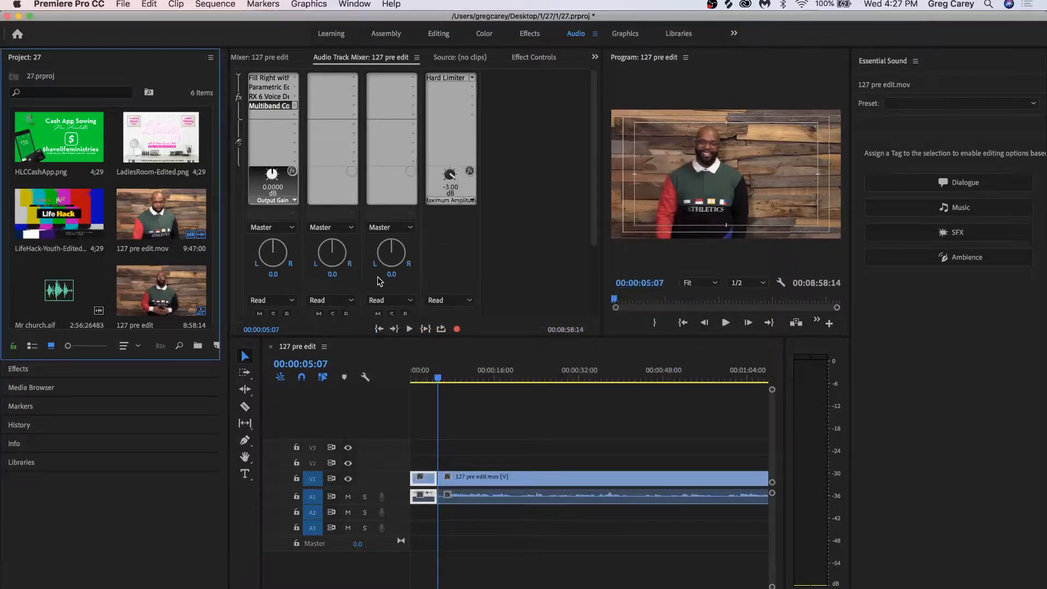
{"action": "left_click_drag", "start_coordinate": [437, 376], "coordinate": [374, 379]}
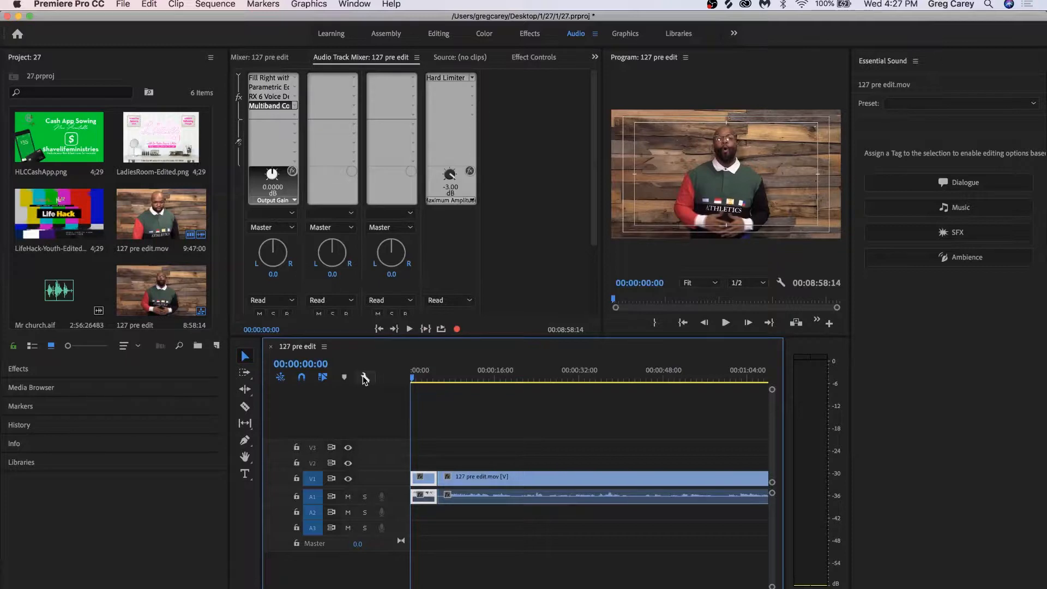
{"action": "key", "text": "space"}
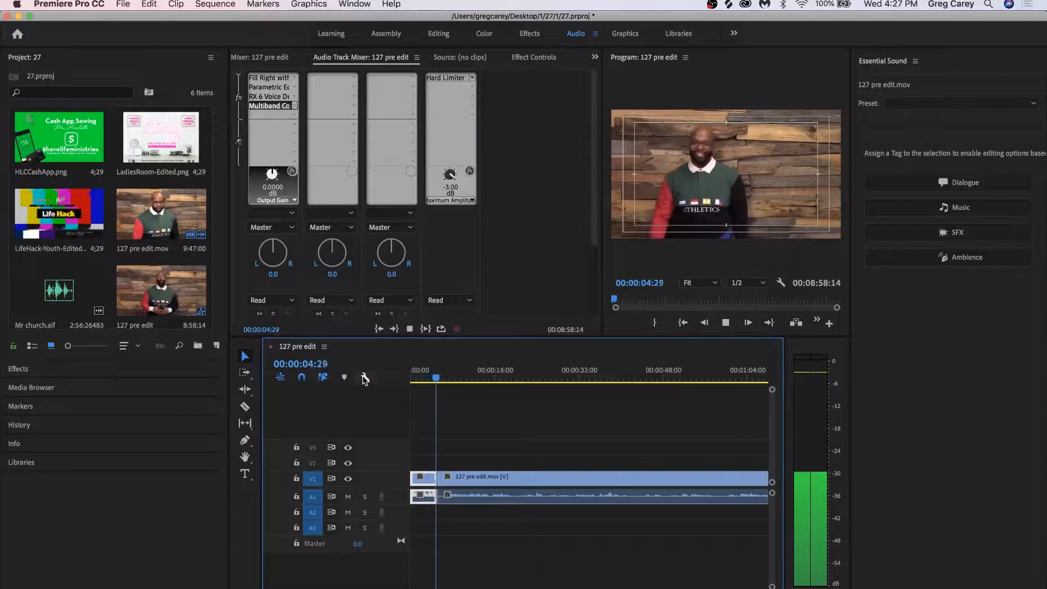
{"action": "key", "text": "space"}
Step: Select both clips in the sequence and adjust their audio gain together
{"action": "left_click", "coordinate": [511, 545]}
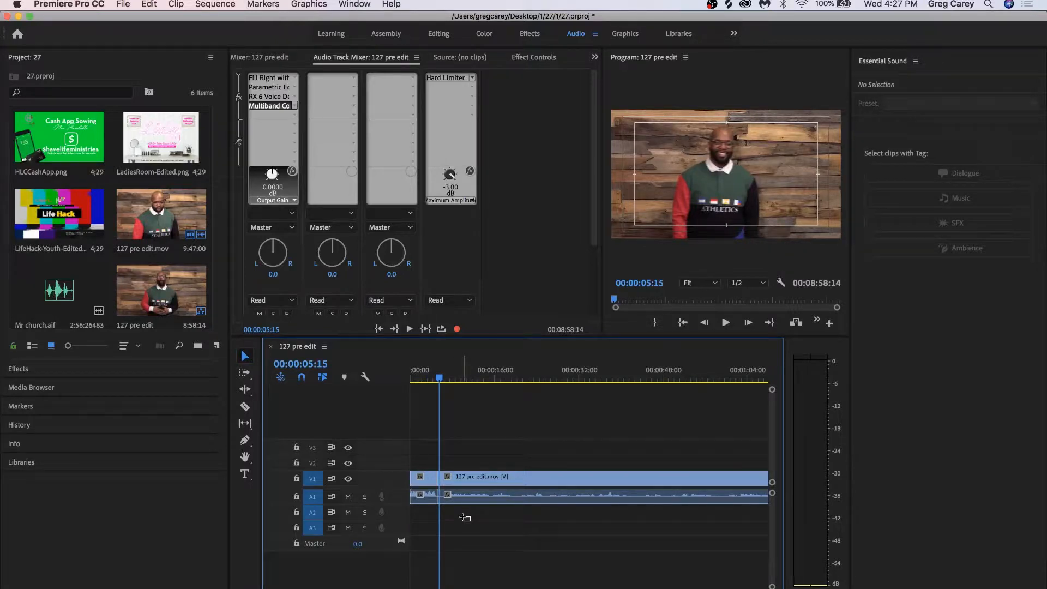
{"action": "left_click_drag", "start_coordinate": [331, 588], "coordinate": [389, 588]}
{"action": "left_click_drag", "start_coordinate": [458, 512], "coordinate": [421, 503]}
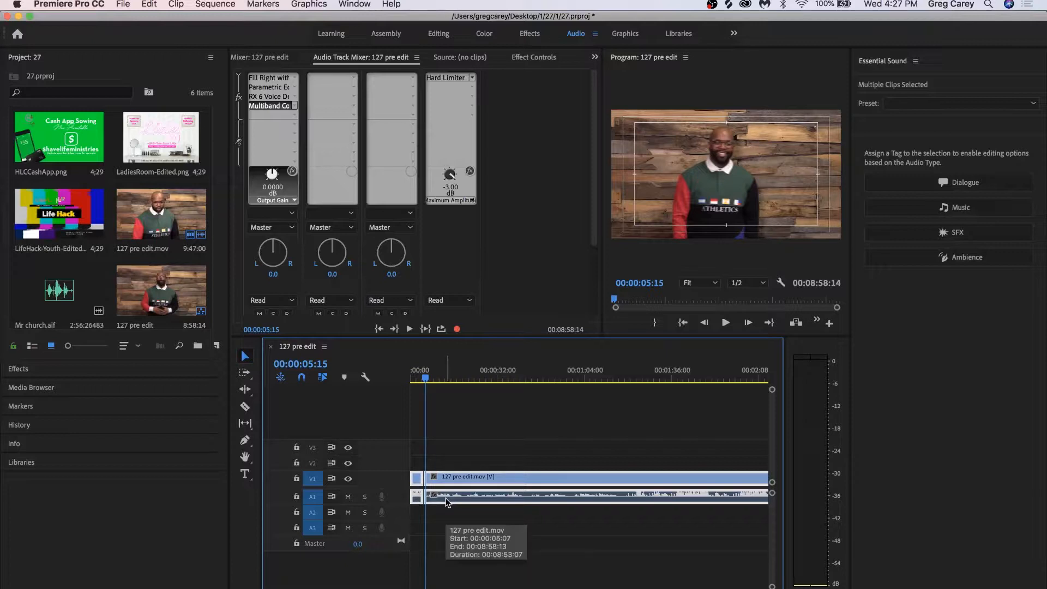
{"action": "right_click", "coordinate": [446, 501]}
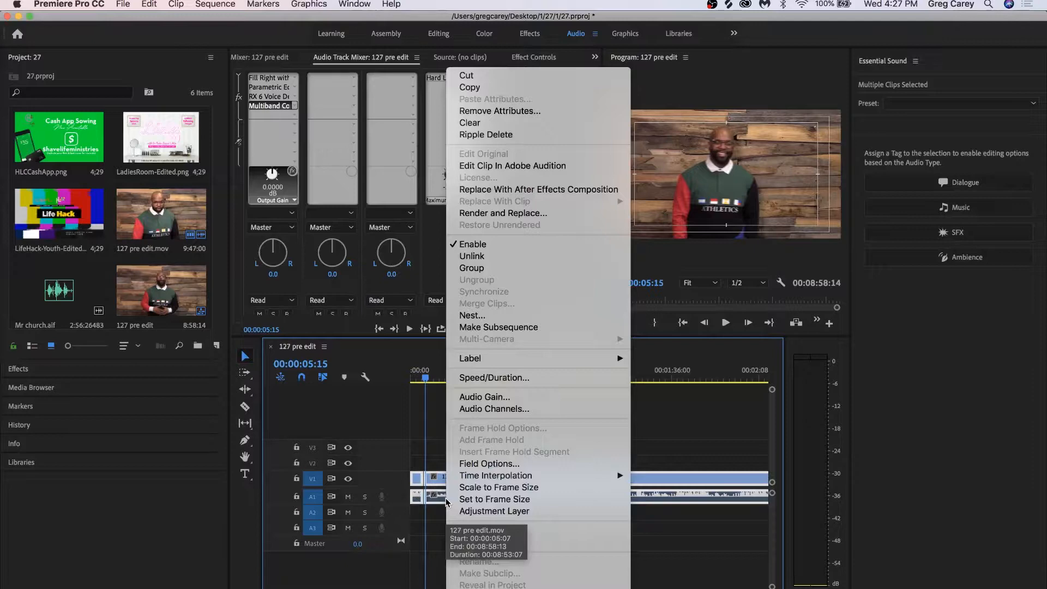
{"action": "left_click", "coordinate": [480, 396]}
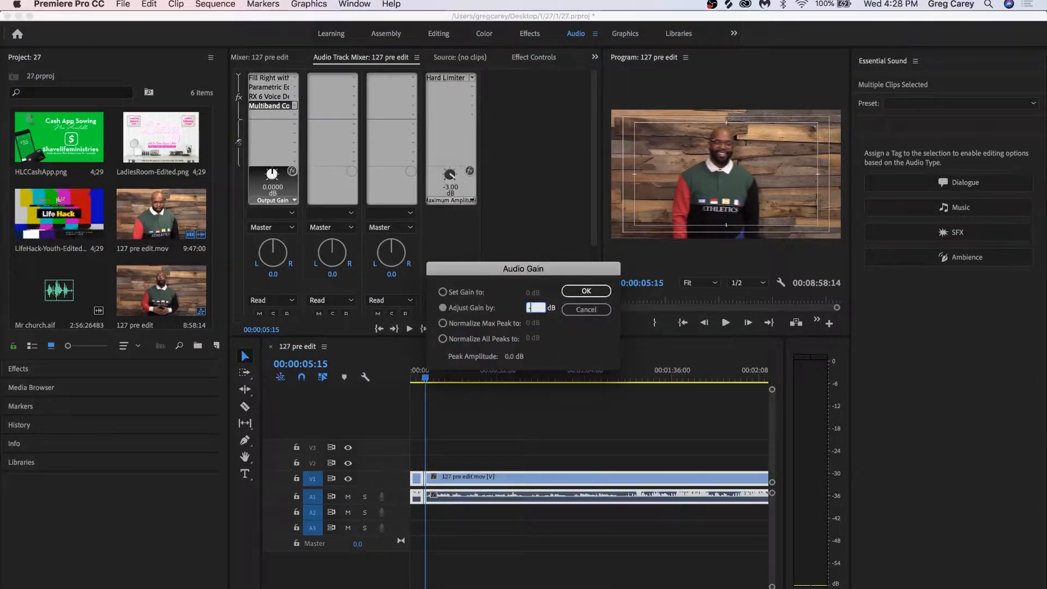
{"action": "key", "text": "Return"}
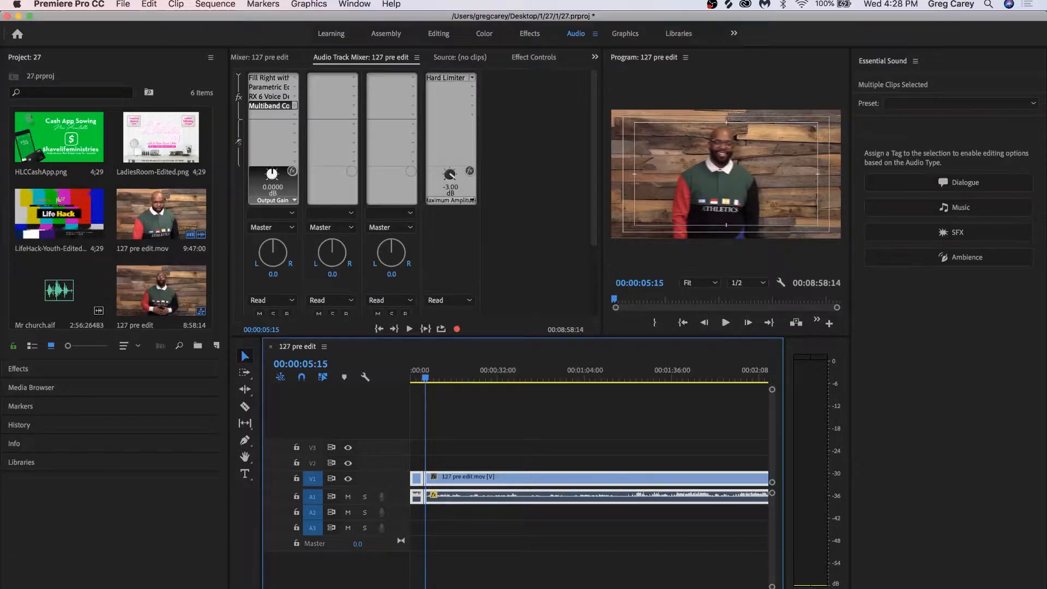
Step: Play the sequence from the start to check the adjusted audio level, and deselect the clips
{"action": "left_click_drag", "start_coordinate": [430, 370], "coordinate": [414, 371]}
{"action": "key", "text": "space"}
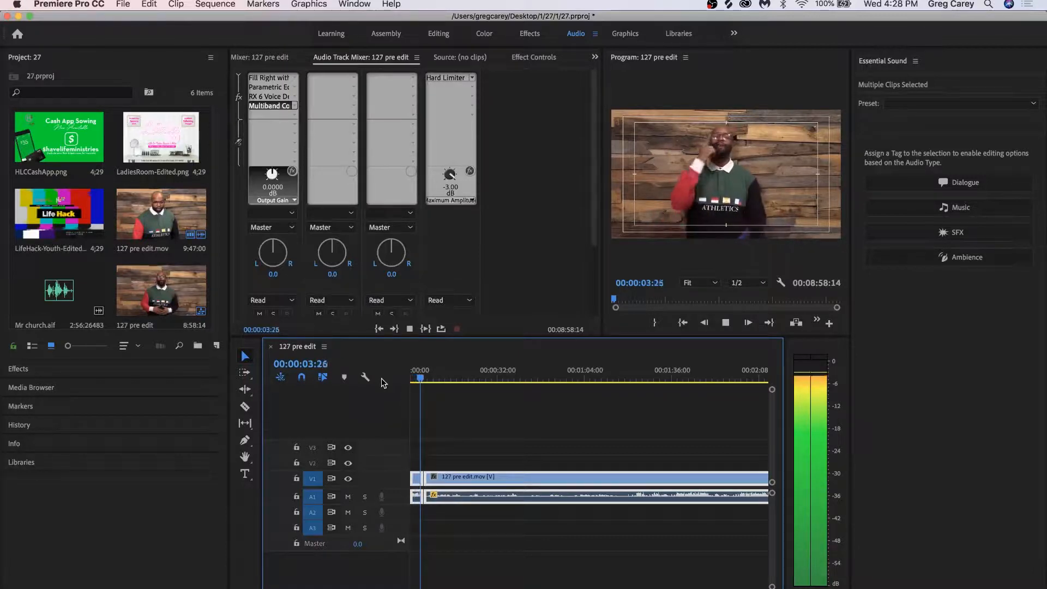
{"action": "key", "text": "space"}
{"action": "left_click", "coordinate": [451, 418]}
Step: Save the project and switch to the Assembly workspace
{"action": "key", "text": "super+s"}
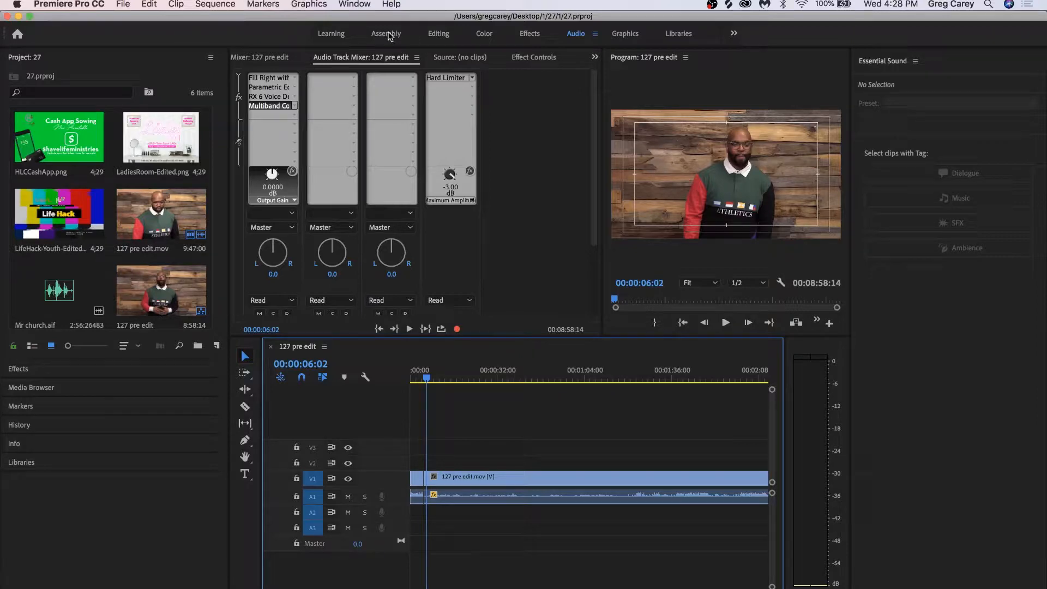
{"action": "left_click", "coordinate": [386, 34]}
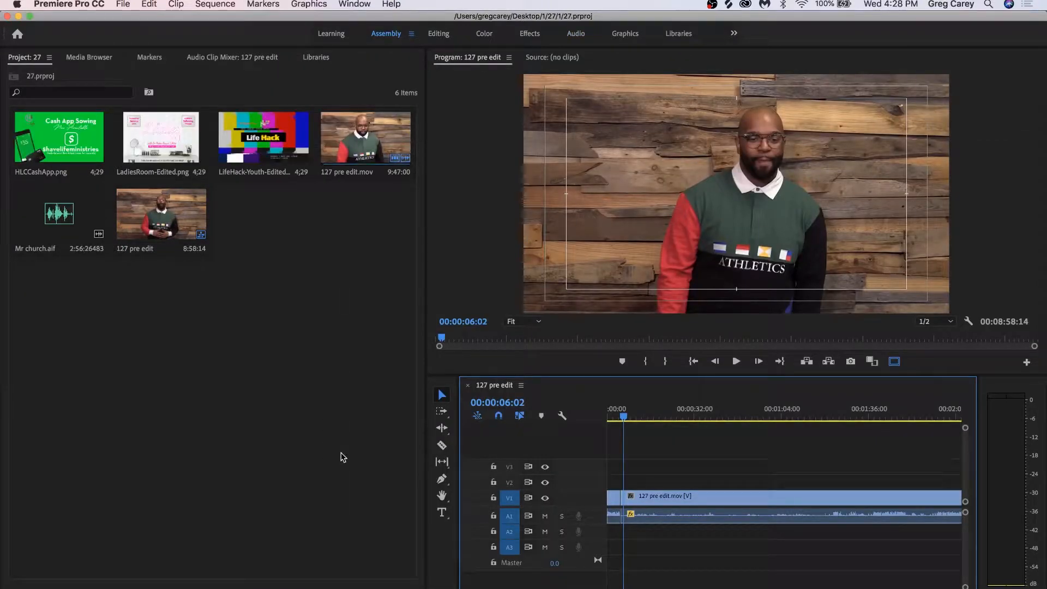
{"action": "left_click", "coordinate": [343, 457]}
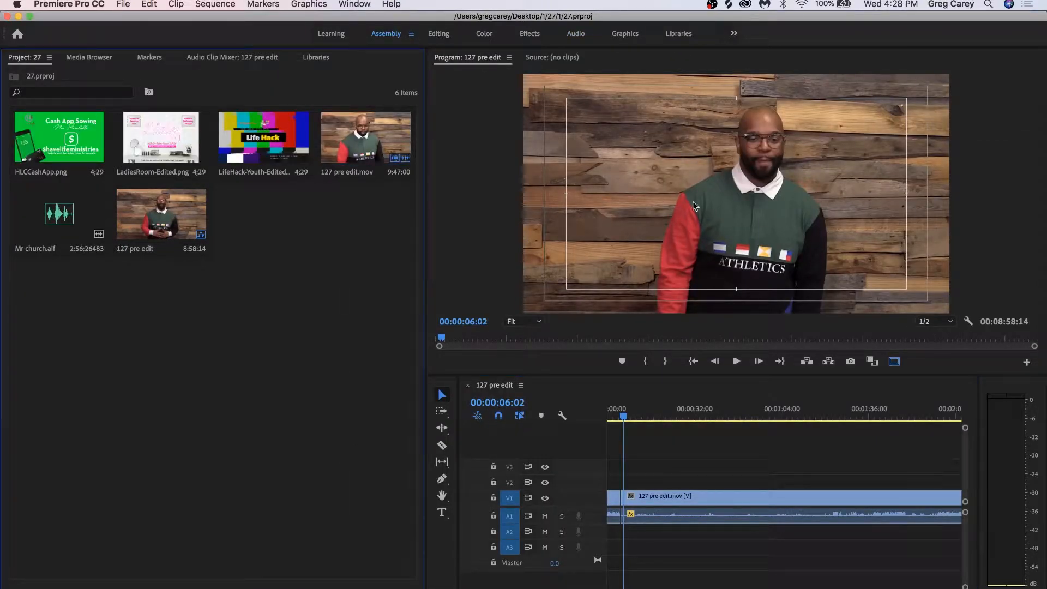
{"action": "key", "text": "super+s"}
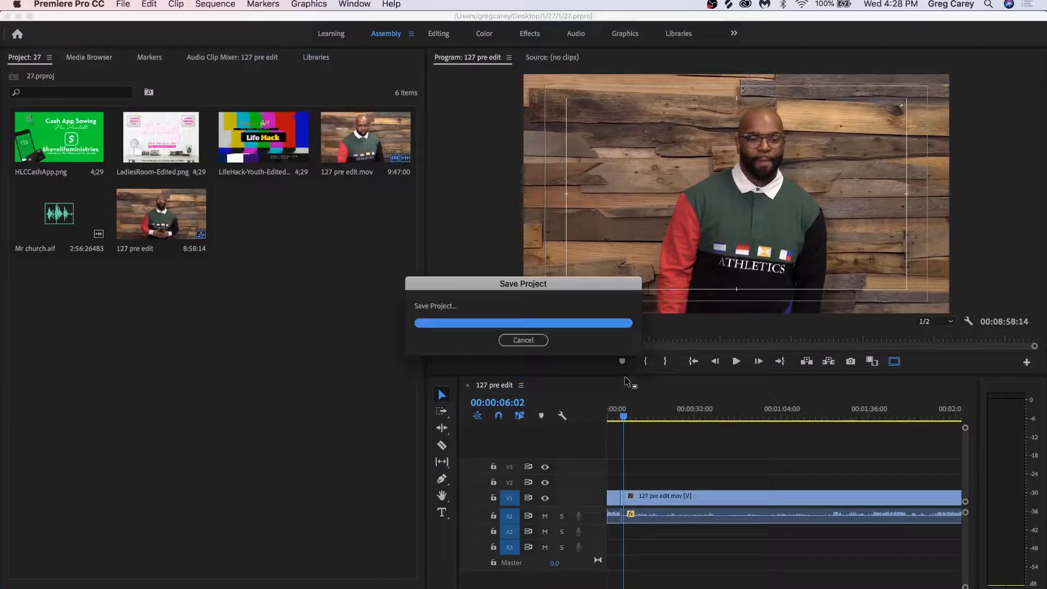
Step: Play the footage from about 00:01:19 onward to find where the usable take begins after the opening clip
{"action": "left_click_drag", "start_coordinate": [659, 588], "coordinate": [673, 588]}
{"action": "left_click_drag", "start_coordinate": [718, 419], "coordinate": [767, 418]}
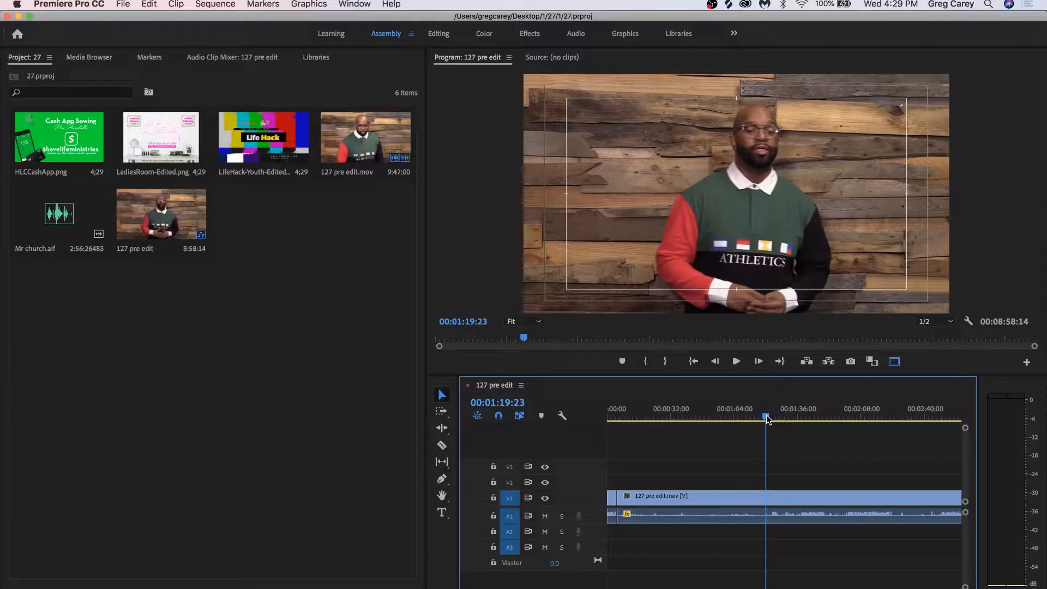
{"action": "key", "text": "space"}
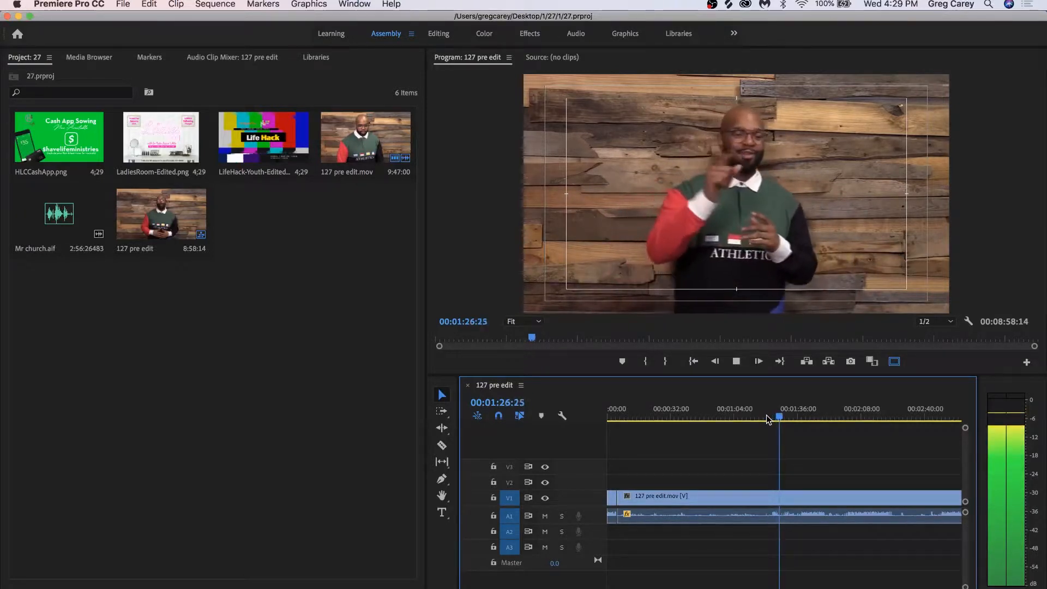
{"action": "key", "text": "space"}
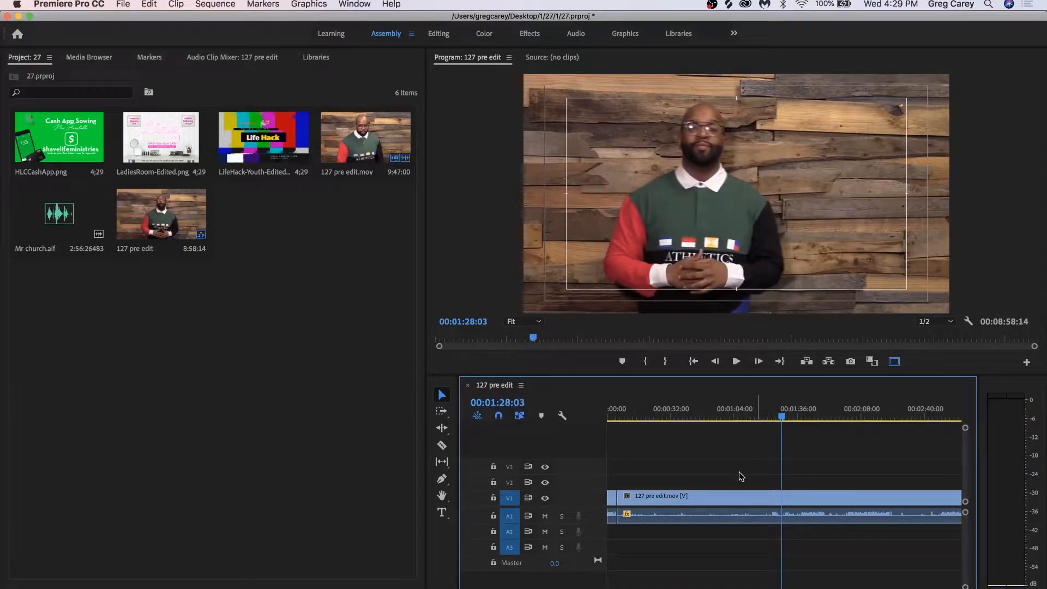
{"action": "key", "text": "minus"}
{"action": "key", "text": "minus"}
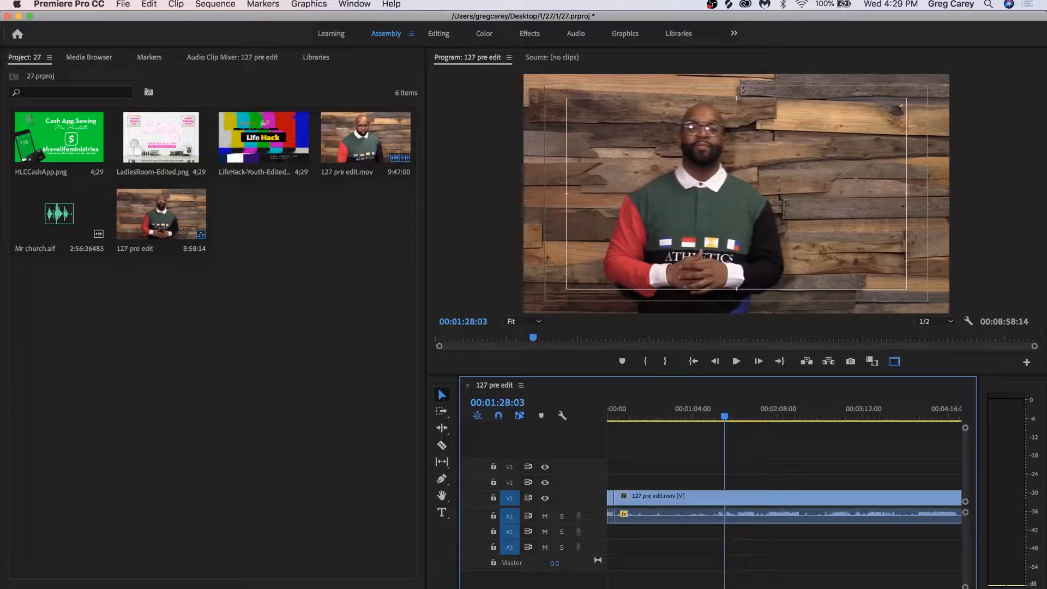
{"action": "key", "text": "space"}
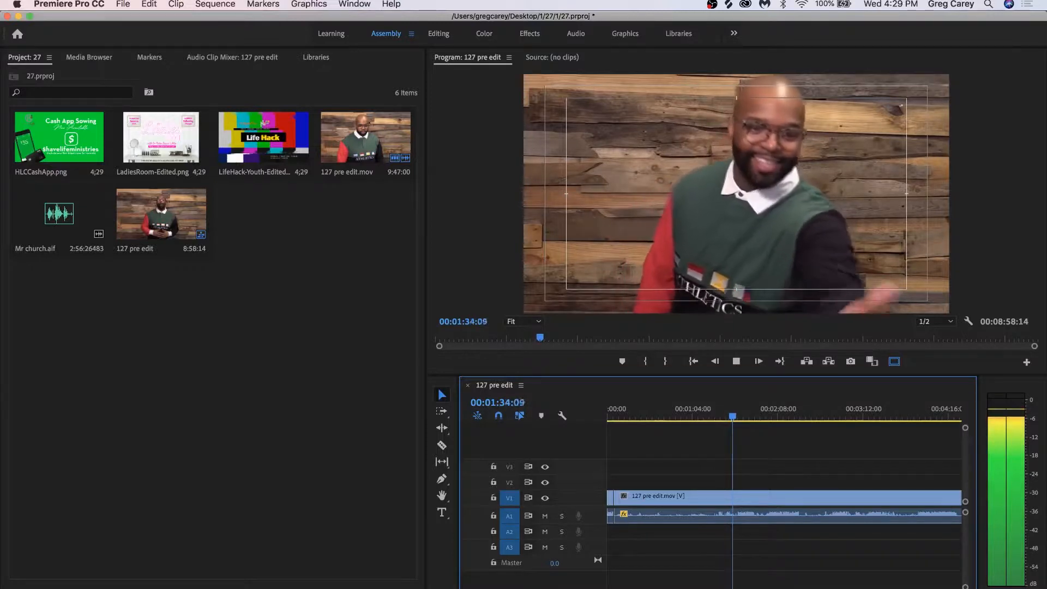
{"action": "key", "text": "space"}
{"action": "key", "text": "minus"}
{"action": "key", "text": "space"}
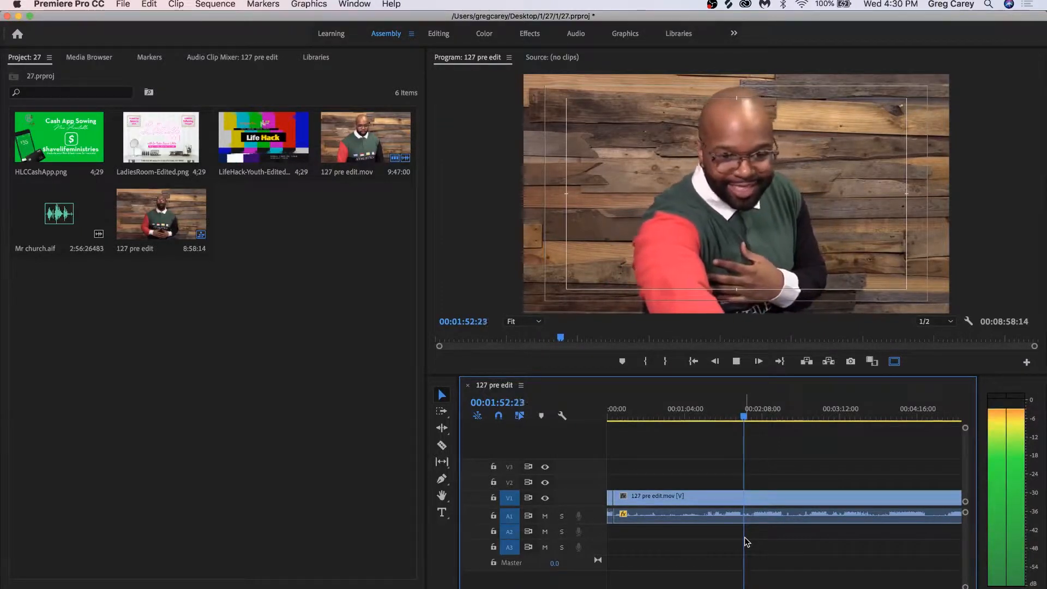
{"action": "key", "text": "space"}
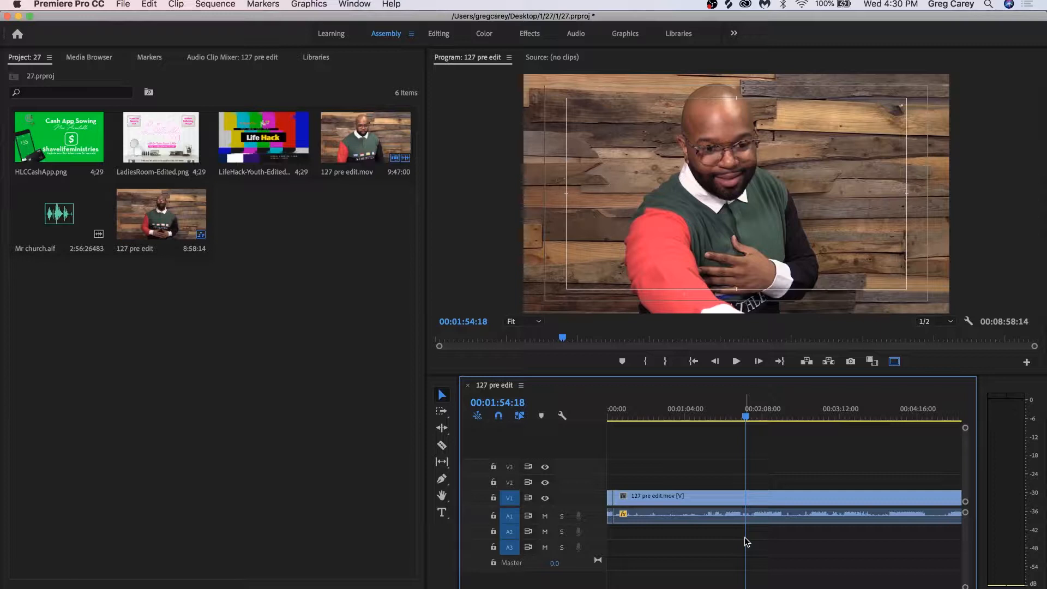
{"action": "key", "text": "space"}
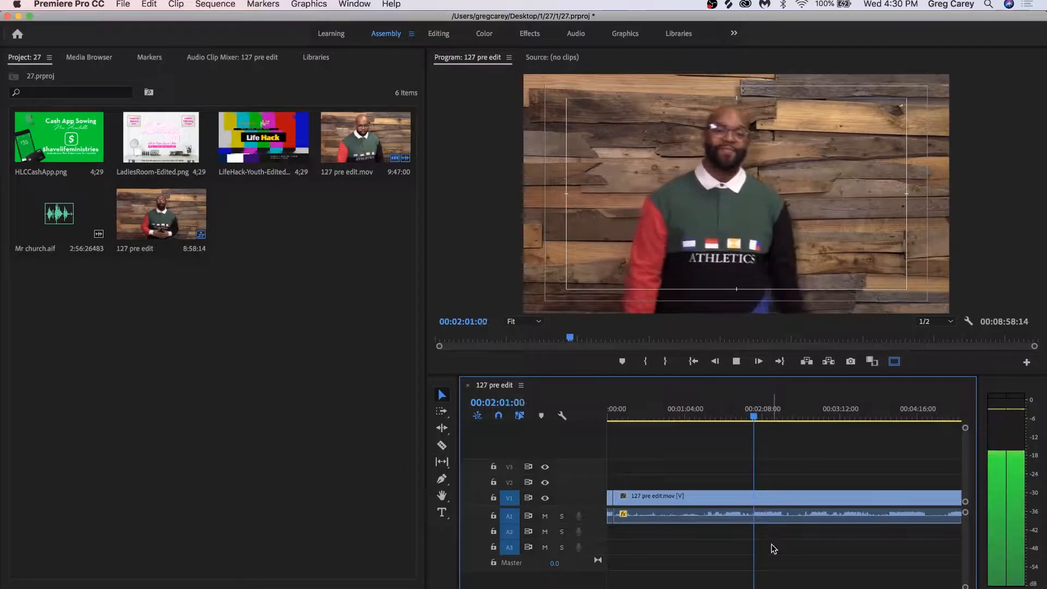
{"action": "key", "text": "space"}
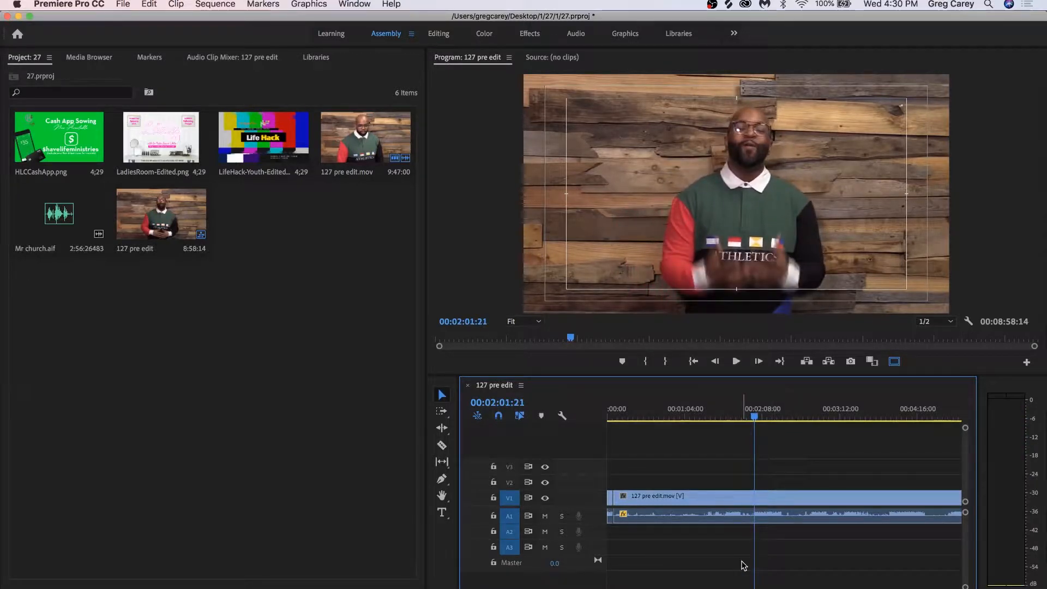
Step: Split the long 127 pre edit.mov clip at 00:02:01:21 and delete the section between the opening clip and the split
{"action": "left_click", "coordinate": [758, 499]}
{"action": "key", "text": "v"}
{"action": "left_click", "coordinate": [693, 494]}
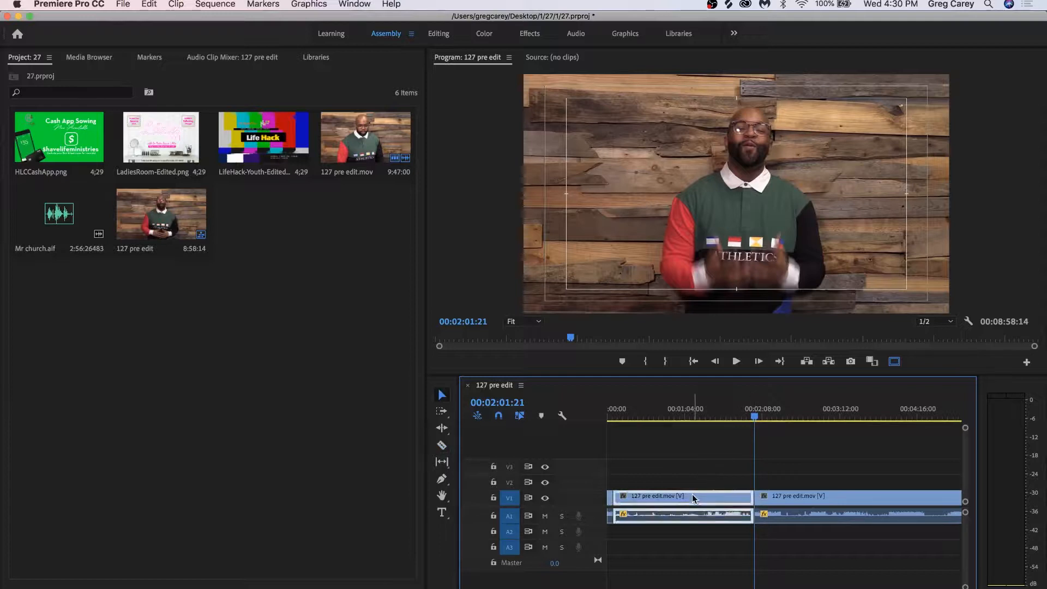
{"action": "key", "text": "Delete"}
Step: Move the remaining long clip earlier in the sequence to close the gap, butting it against the end of the opening clip
{"action": "left_click_drag", "start_coordinate": [718, 485], "coordinate": [664, 500]}
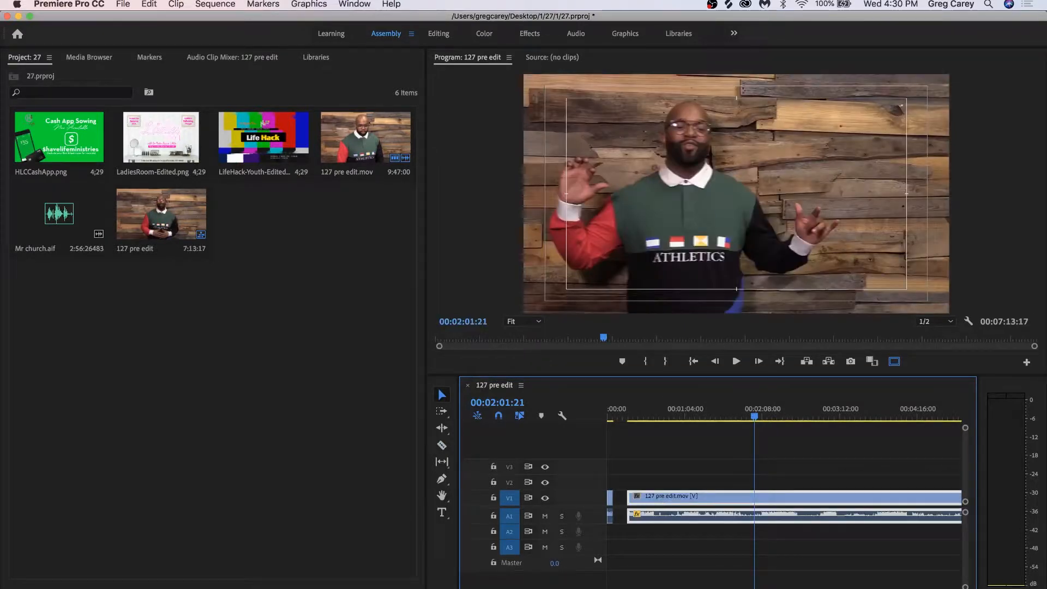
{"action": "key", "text": "equal"}
{"action": "key", "text": "equal"}
{"action": "key", "text": "equal"}
{"action": "key", "text": "equal"}
{"action": "scroll", "coordinate": [784, 499], "scroll_direction": "left", "scroll_amount": 5}
{"action": "scroll", "coordinate": [784, 499], "scroll_direction": "left", "scroll_amount": 2}
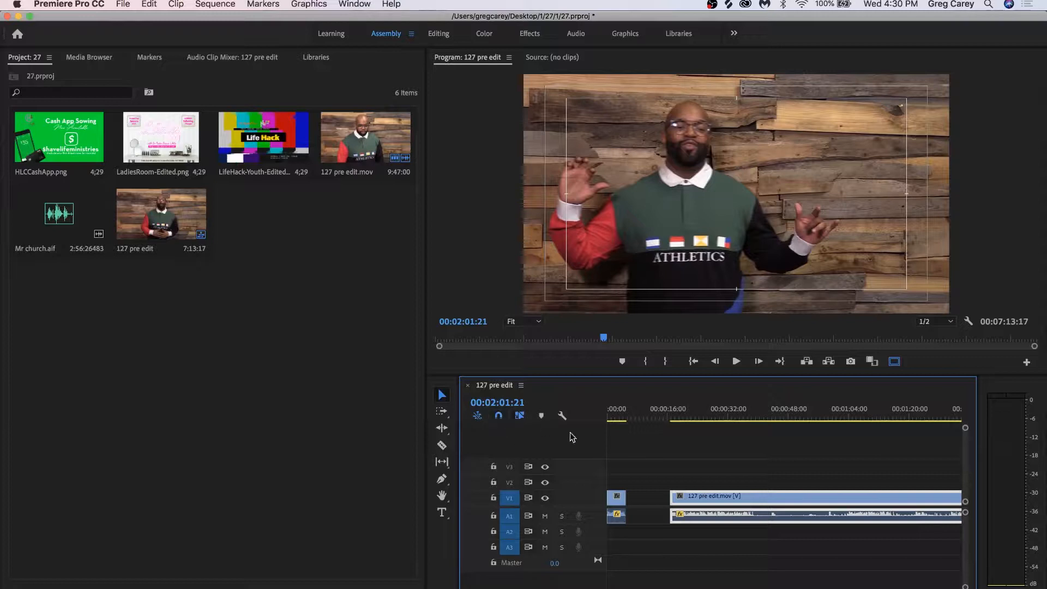
{"action": "left_click_drag", "start_coordinate": [720, 502], "coordinate": [680, 498]}
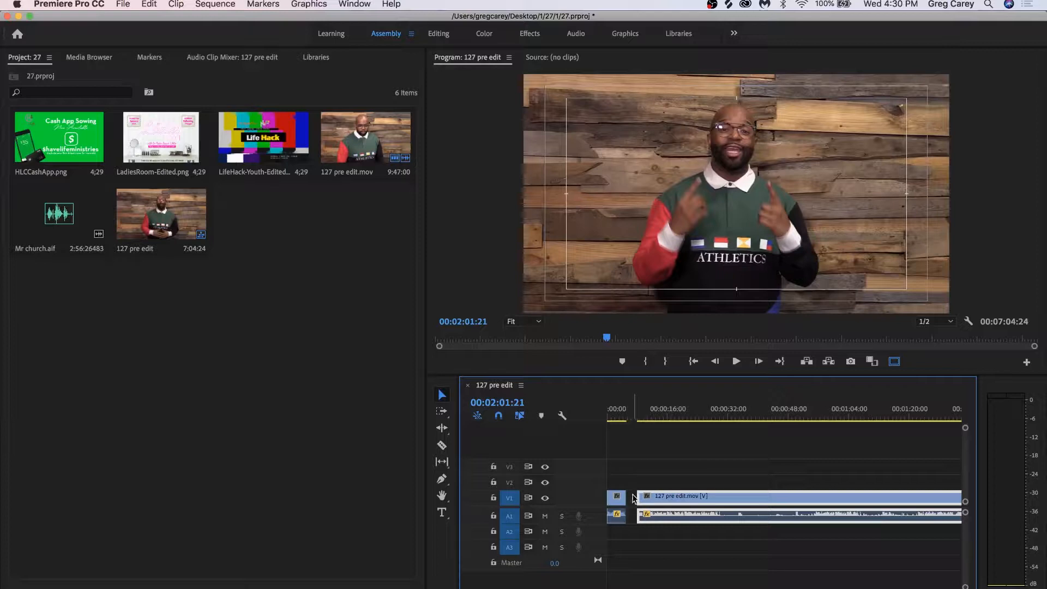
{"action": "left_click_drag", "start_coordinate": [662, 498], "coordinate": [646, 498]}
Step: Play the sequence around 00:00:06 to check the join between the opening clip and the main take
{"action": "left_click", "coordinate": [631, 416]}
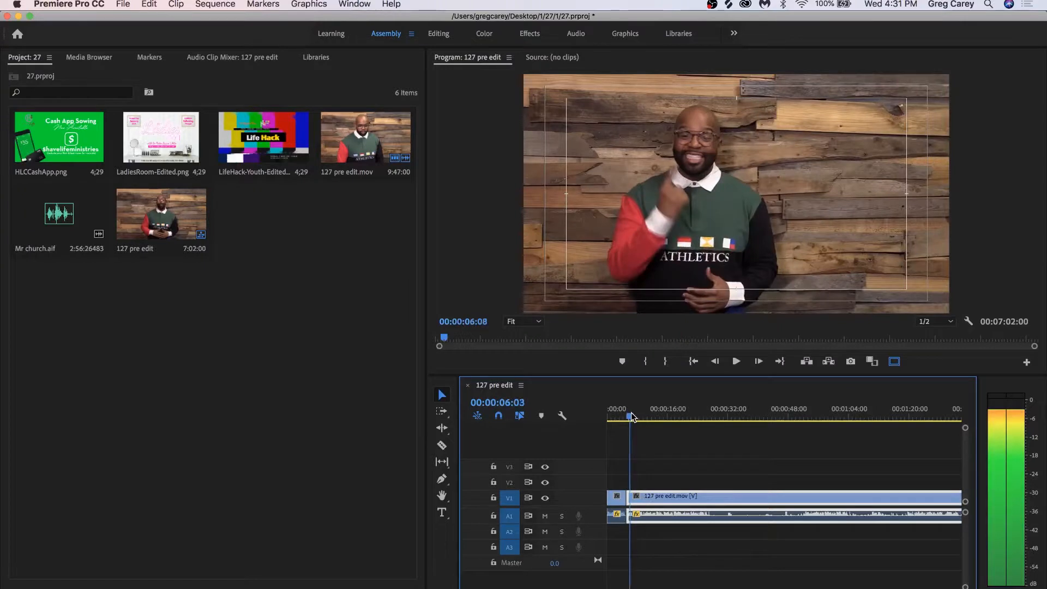
{"action": "left_click_drag", "start_coordinate": [631, 416], "coordinate": [628, 418]}
{"action": "key", "text": "space"}
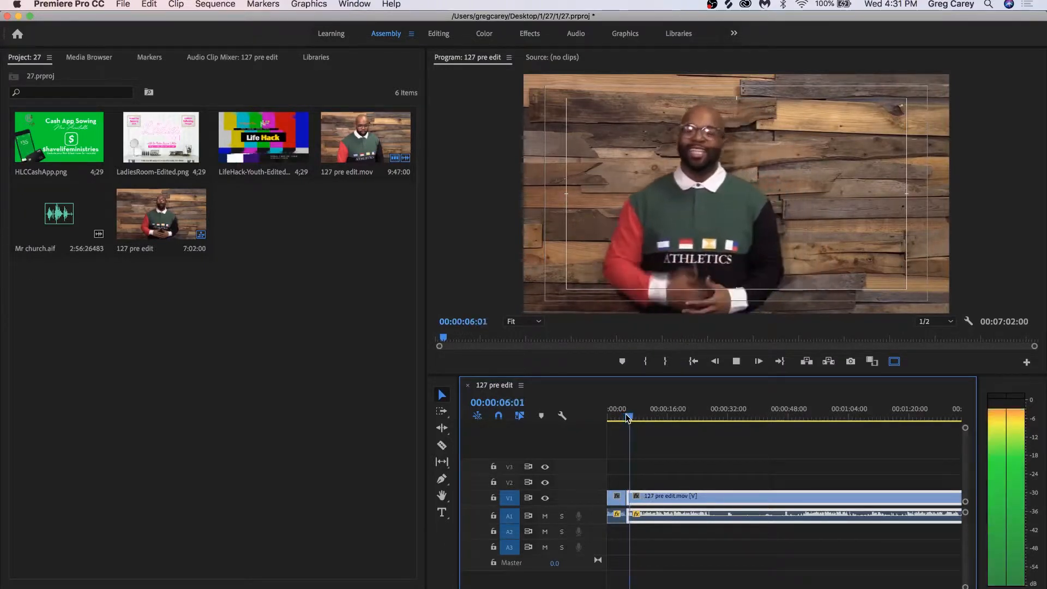
{"action": "key", "text": "space"}
{"action": "left_click_drag", "start_coordinate": [685, 588], "coordinate": [621, 588]}
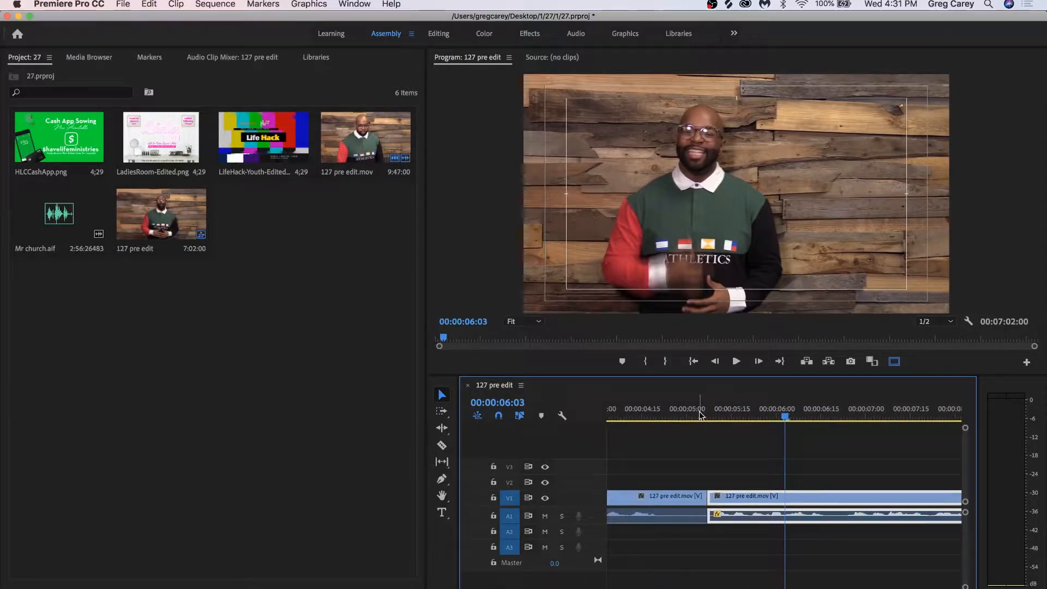
Step: Trim the end of the opening clip back to 00:00:04:24 and move the long clip up against it to close the gap
{"action": "left_click", "coordinate": [669, 415]}
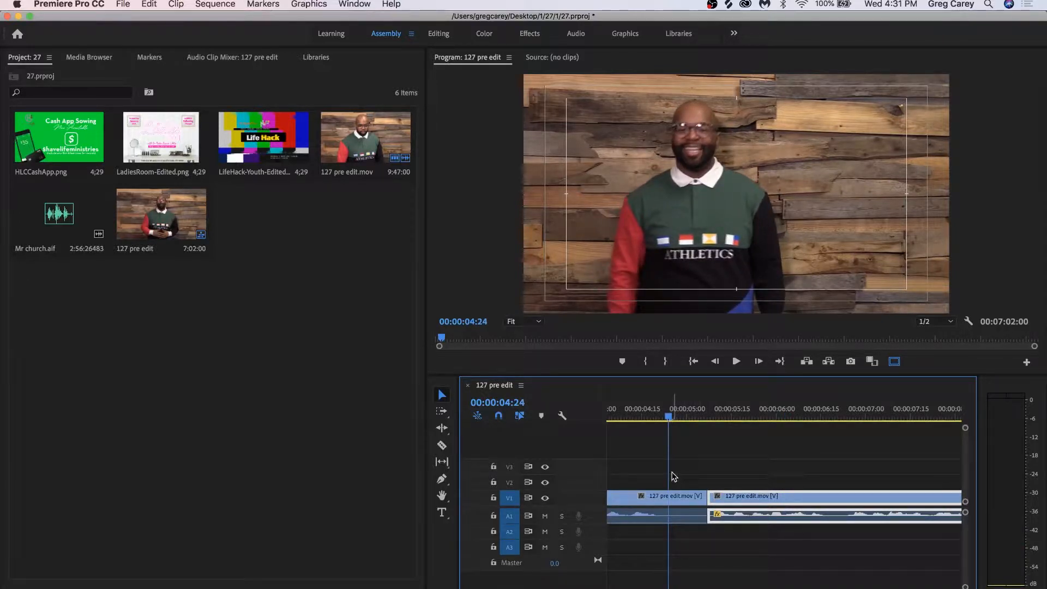
{"action": "left_click", "coordinate": [675, 497]}
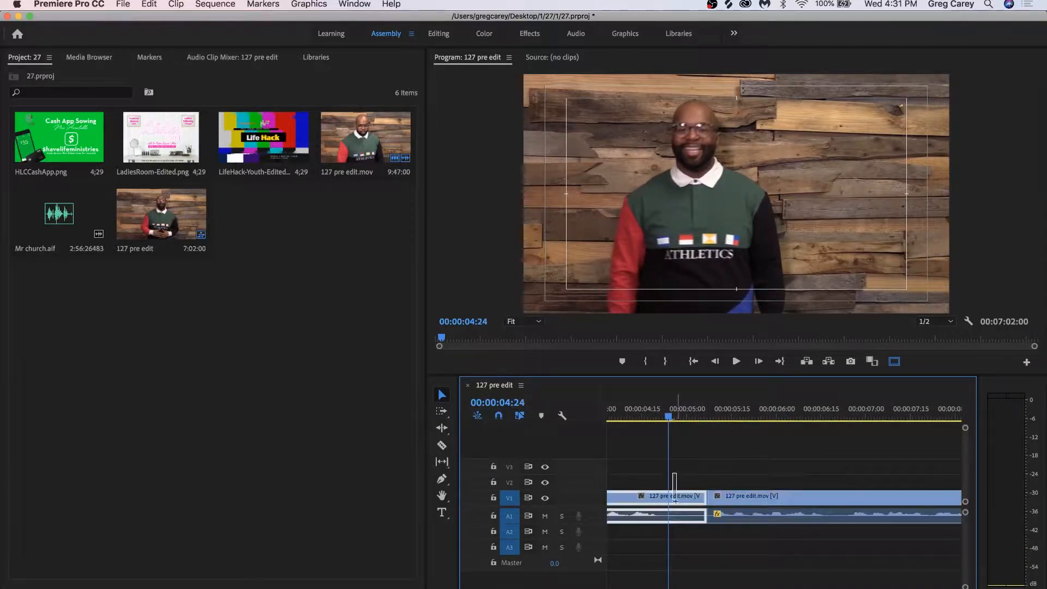
{"action": "left_click_drag", "start_coordinate": [702, 496], "coordinate": [668, 499]}
{"action": "left_click", "coordinate": [703, 502]}
{"action": "left_click_drag", "start_coordinate": [769, 500], "coordinate": [731, 499]}
Step: Play the sequence from 00:00:04:10 to check the join between the opening clip and the main take
{"action": "left_click_drag", "start_coordinate": [646, 413], "coordinate": [626, 417]}
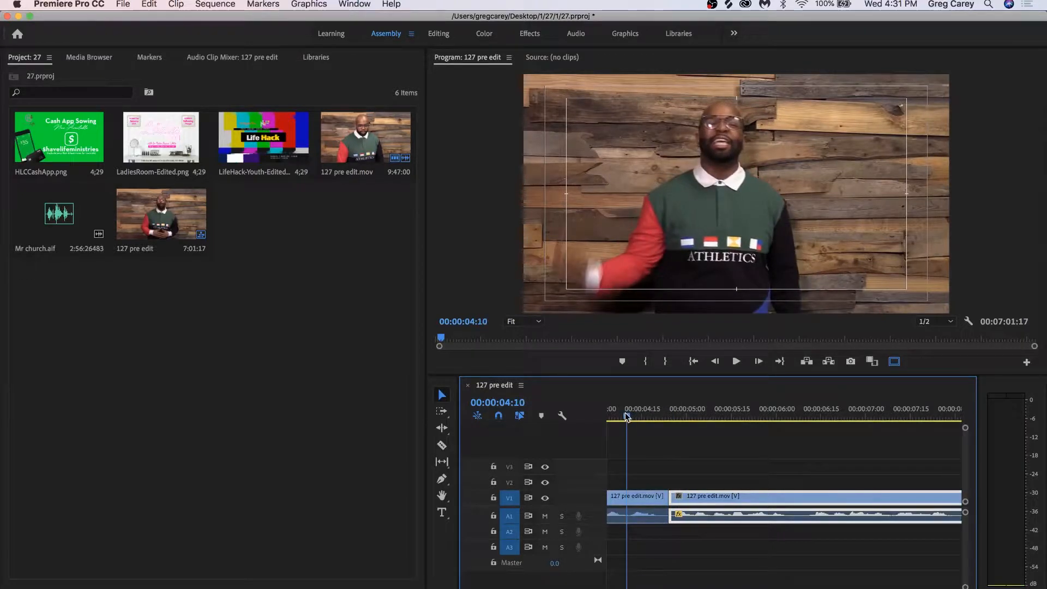
{"action": "key", "text": "space"}
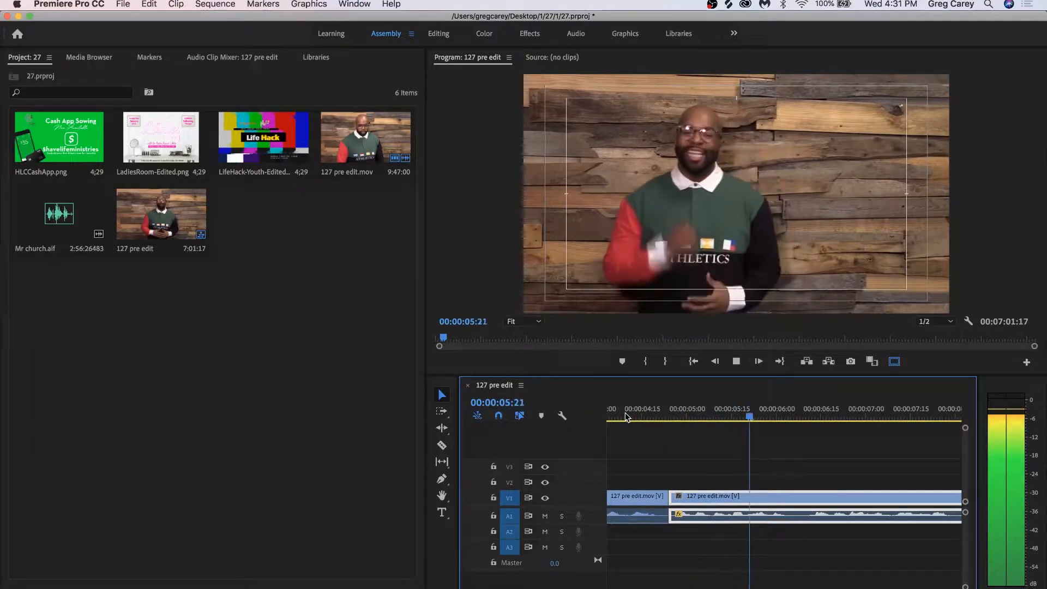
{"action": "key", "text": "space"}
{"action": "key", "text": "minus"}
{"action": "key", "text": "minus"}
{"action": "key", "text": "minus"}
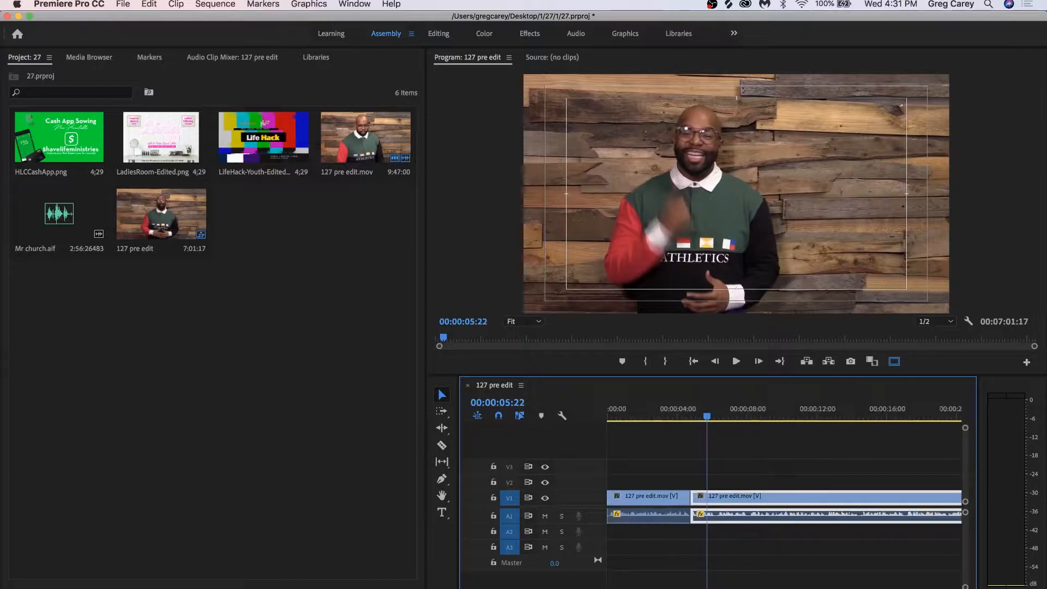
Step: Save the project and play the sequence from just before the join through to 00:00:27:24 to review the take
{"action": "left_click_drag", "start_coordinate": [685, 418], "coordinate": [665, 419]}
{"action": "key", "text": "super+s"}
{"action": "key", "text": "space"}
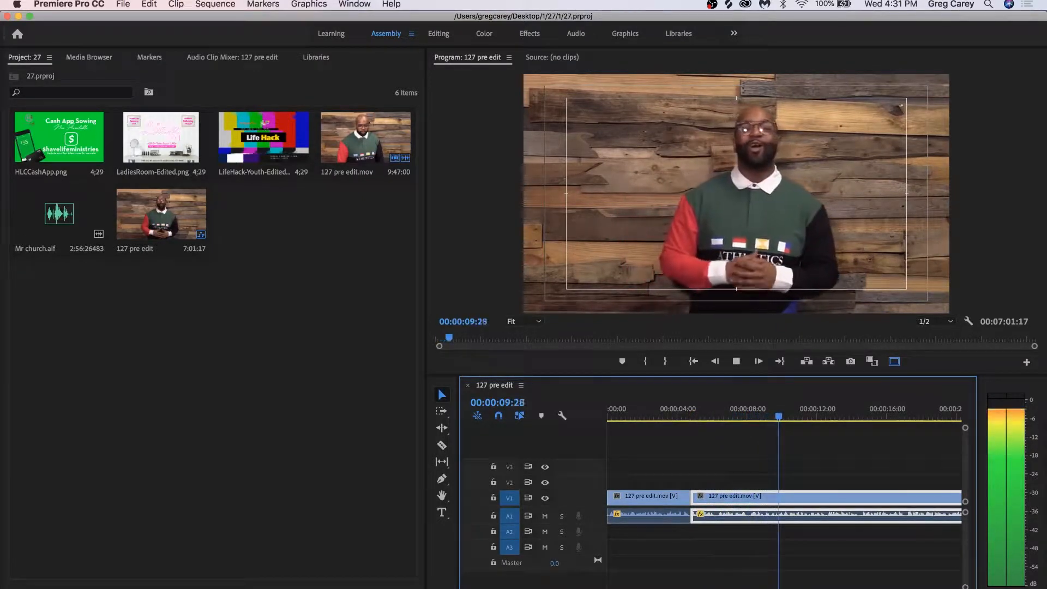
{"action": "key", "text": "minus"}
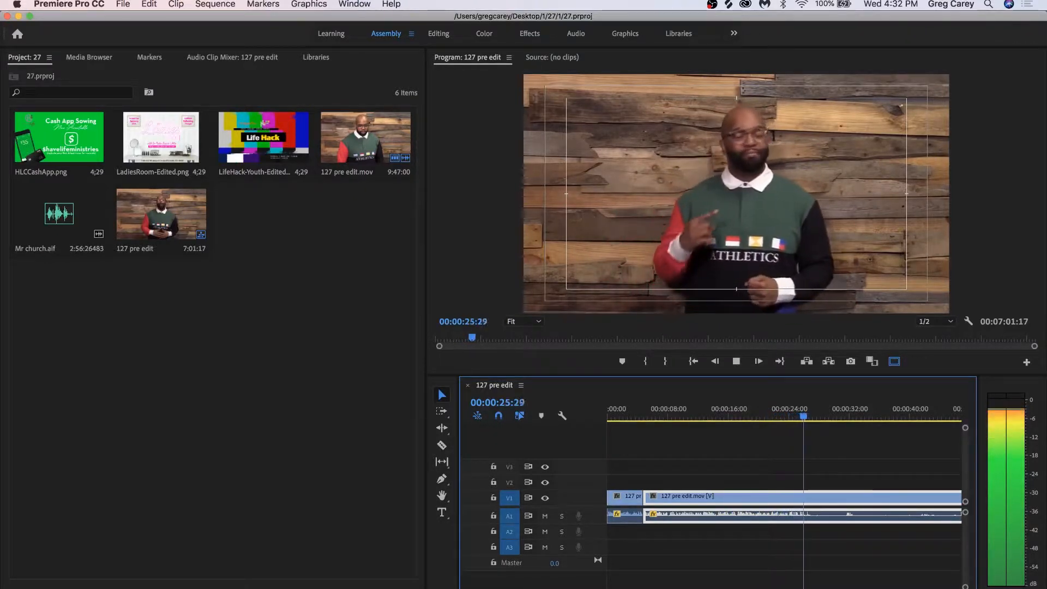
{"action": "key", "text": "space"}
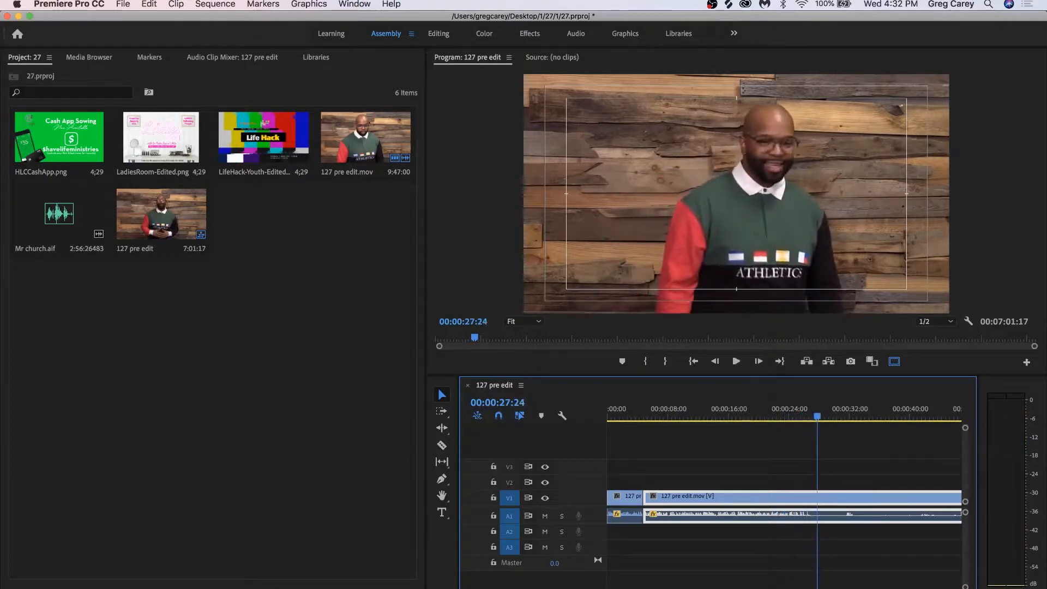
{"action": "key", "text": "super+s"}
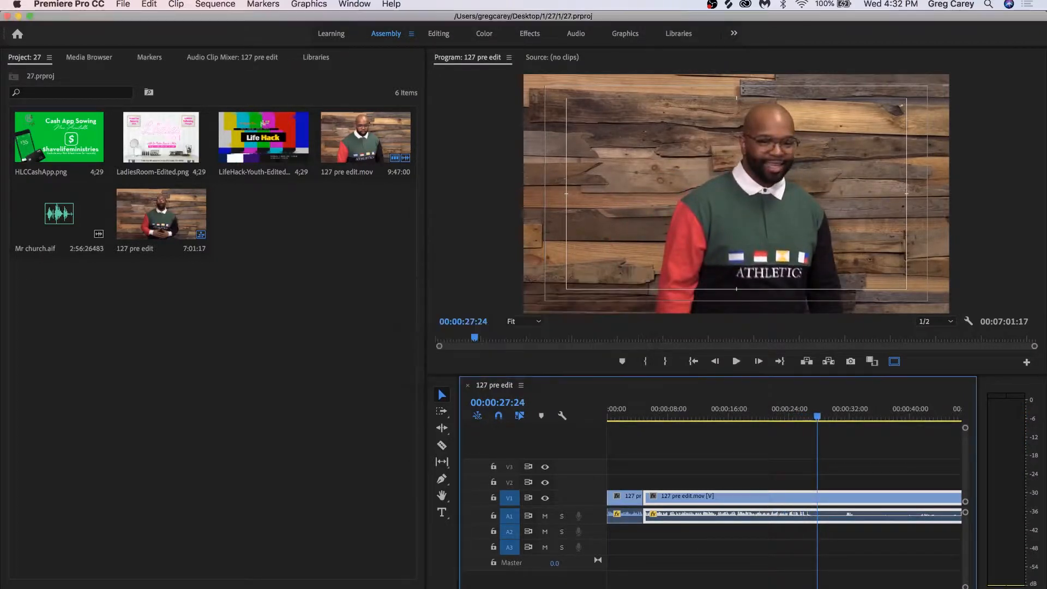
Step: Play the footage from 00:00:27:24 to about 00:00:51:25 to find where the next take begins
{"action": "key", "text": "minus"}
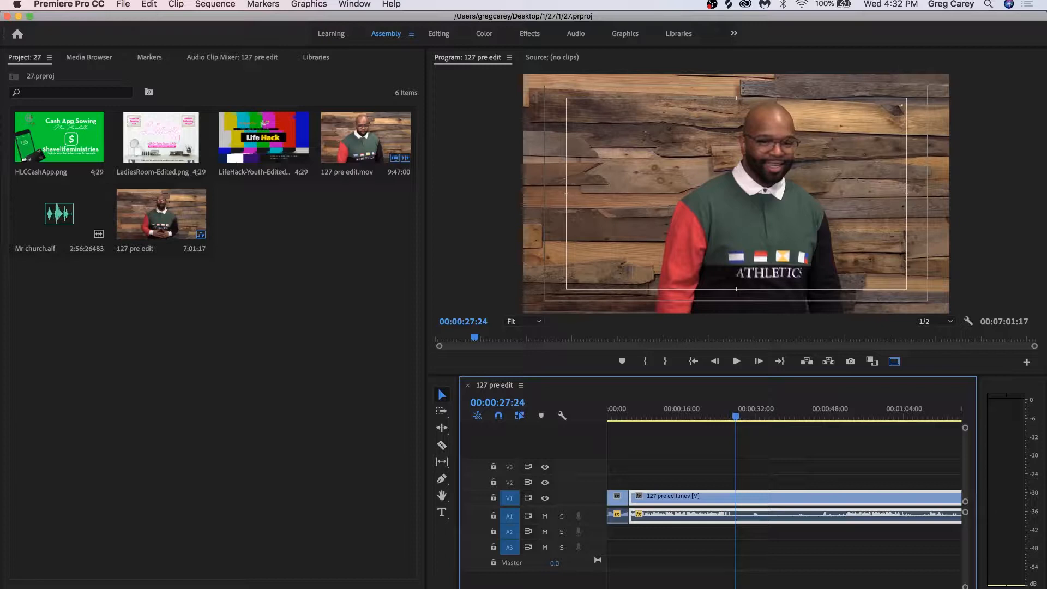
{"action": "key", "text": "minus"}
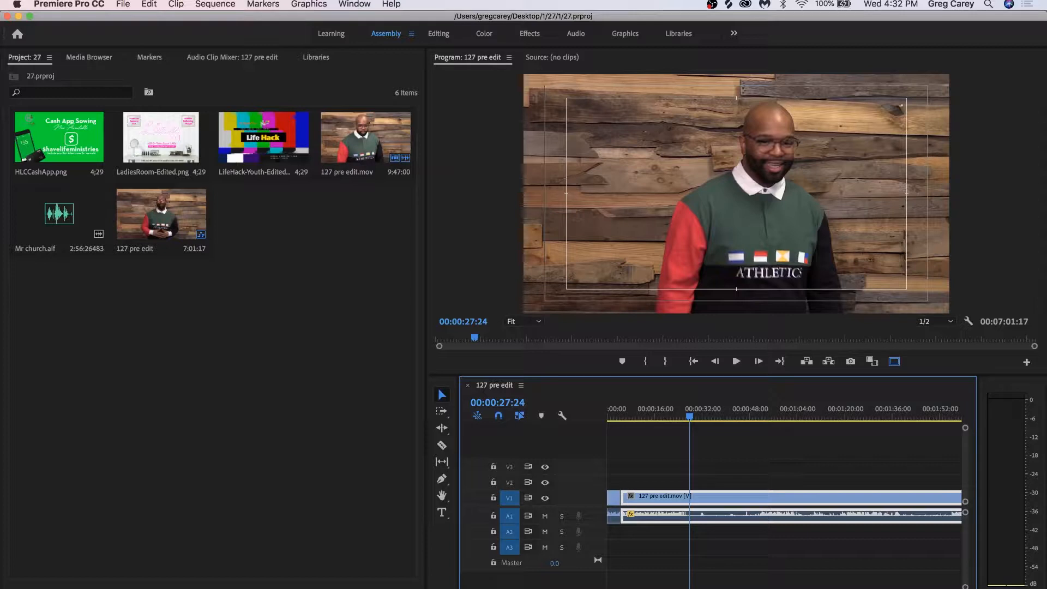
{"action": "key", "text": "space"}
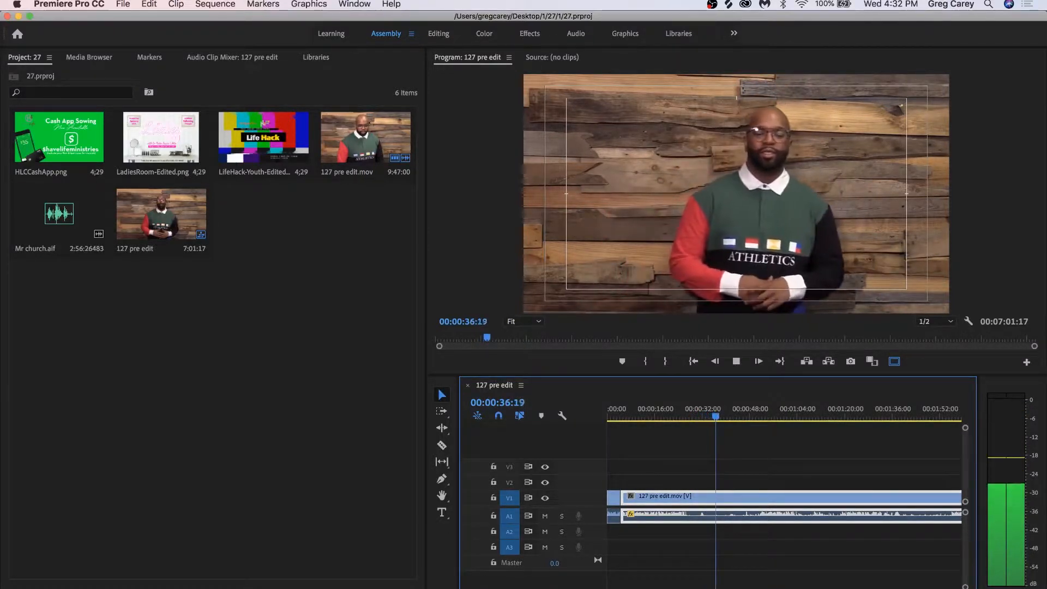
{"action": "key", "text": "minus"}
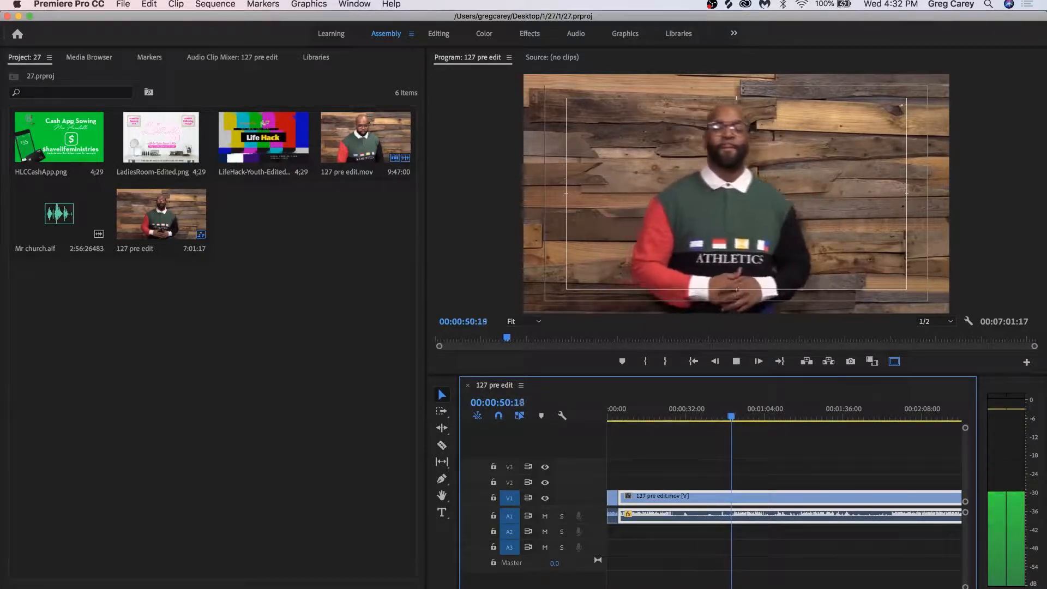
{"action": "key", "text": "space"}
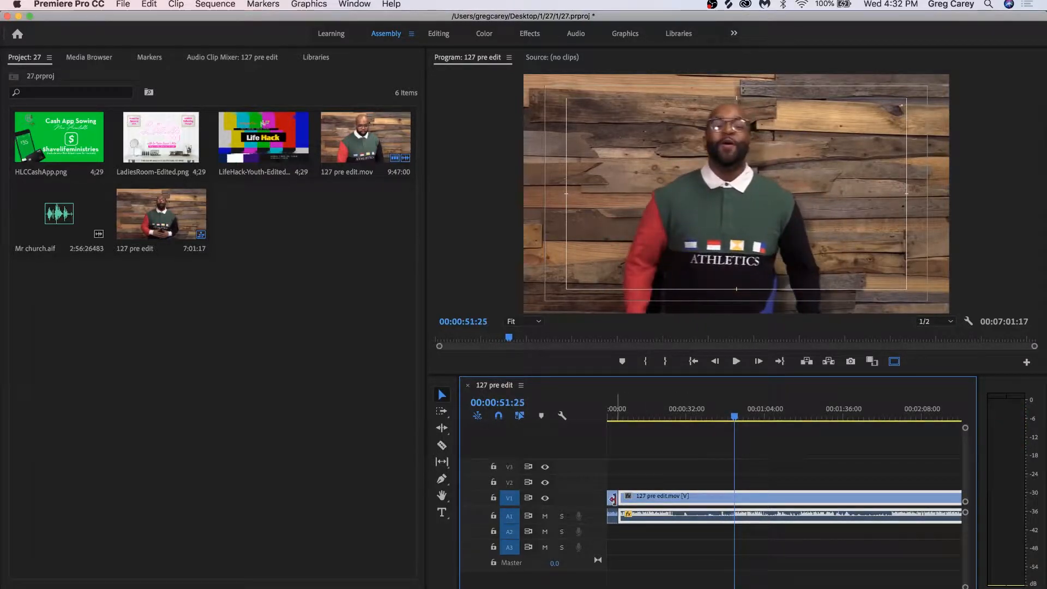
Step: Trim the start of the long clip to 00:00:51:25 and move it back against the end of the opening clip
{"action": "left_click_drag", "start_coordinate": [622, 495], "coordinate": [737, 490]}
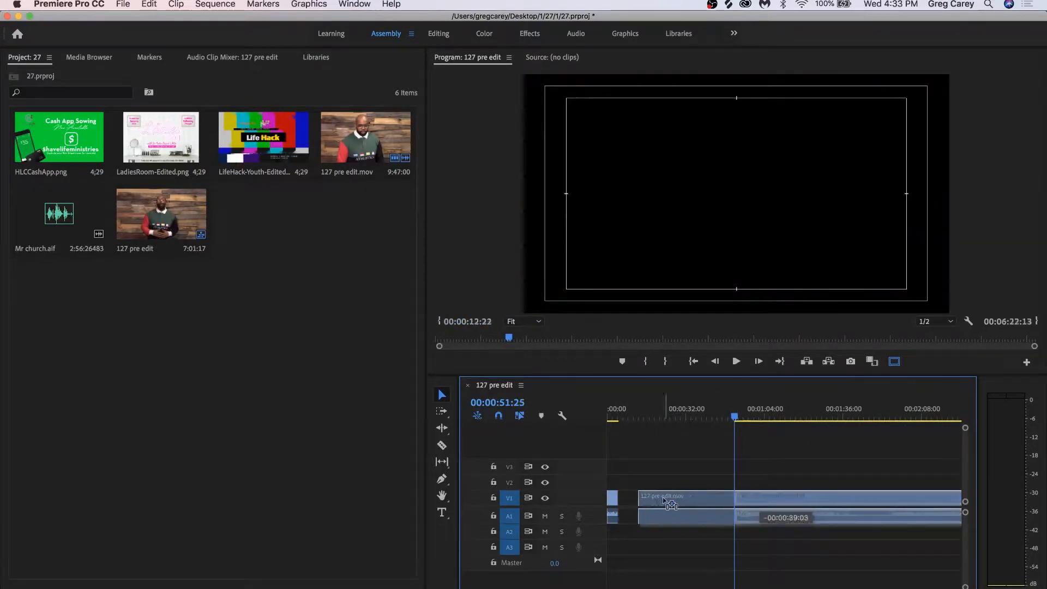
{"action": "left_click_drag", "start_coordinate": [666, 588], "coordinate": [638, 588]}
{"action": "scroll", "coordinate": [785, 491], "scroll_direction": "left", "scroll_amount": 2}
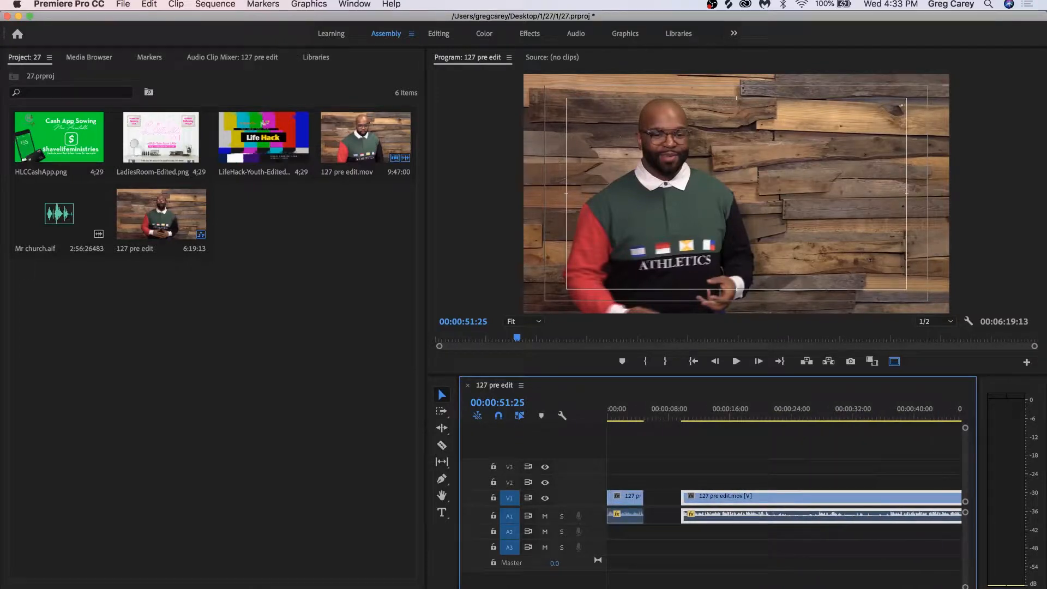
{"action": "left_click_drag", "start_coordinate": [746, 502], "coordinate": [710, 502]}
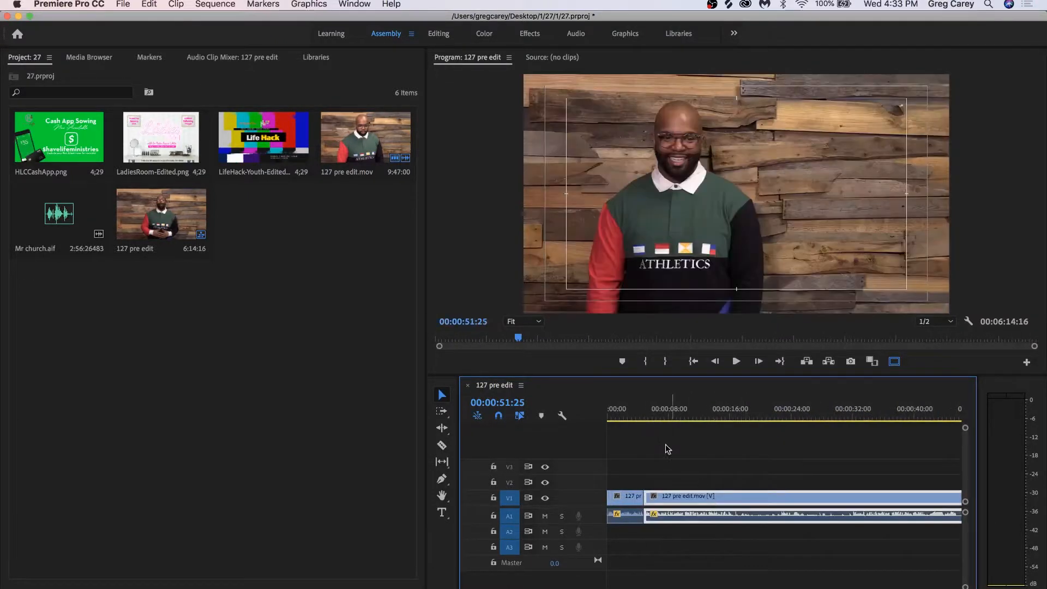
Step: Save the project and play from about 00:00:04:07 to check the new join between the opening clip and the take
{"action": "left_click", "coordinate": [641, 418]}
{"action": "left_click_drag", "start_coordinate": [528, 588], "coordinate": [482, 588]}
{"action": "key", "text": "super+s"}
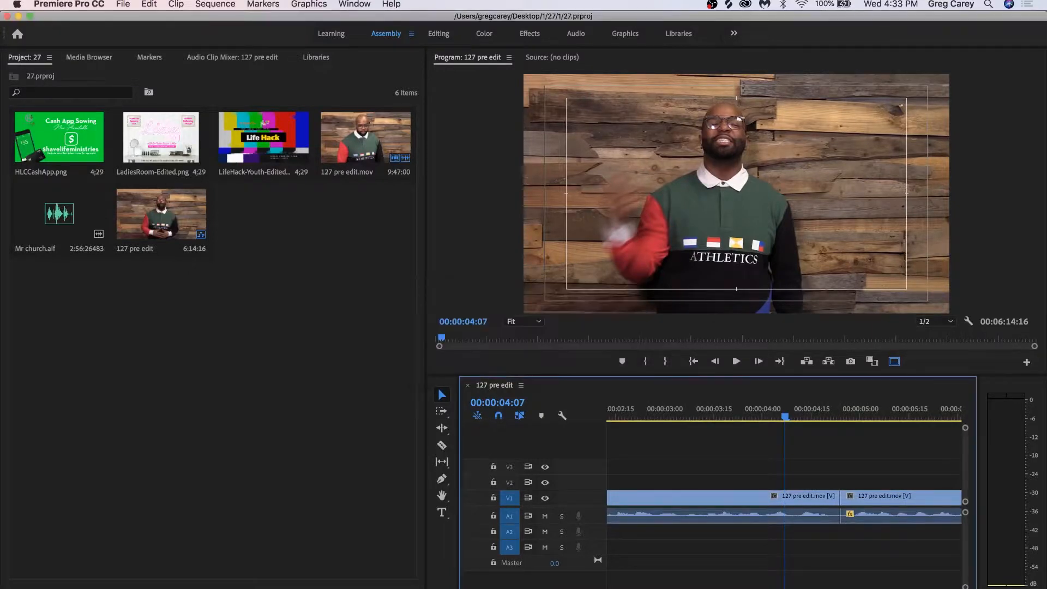
{"action": "key", "text": "minus"}
{"action": "key", "text": "space"}
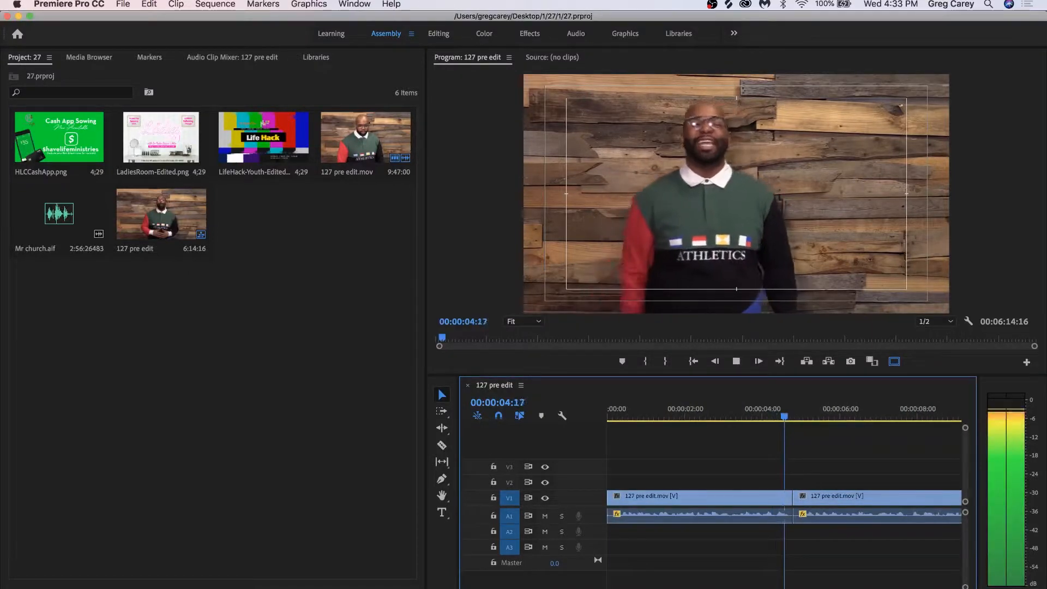
{"action": "key", "text": "space"}
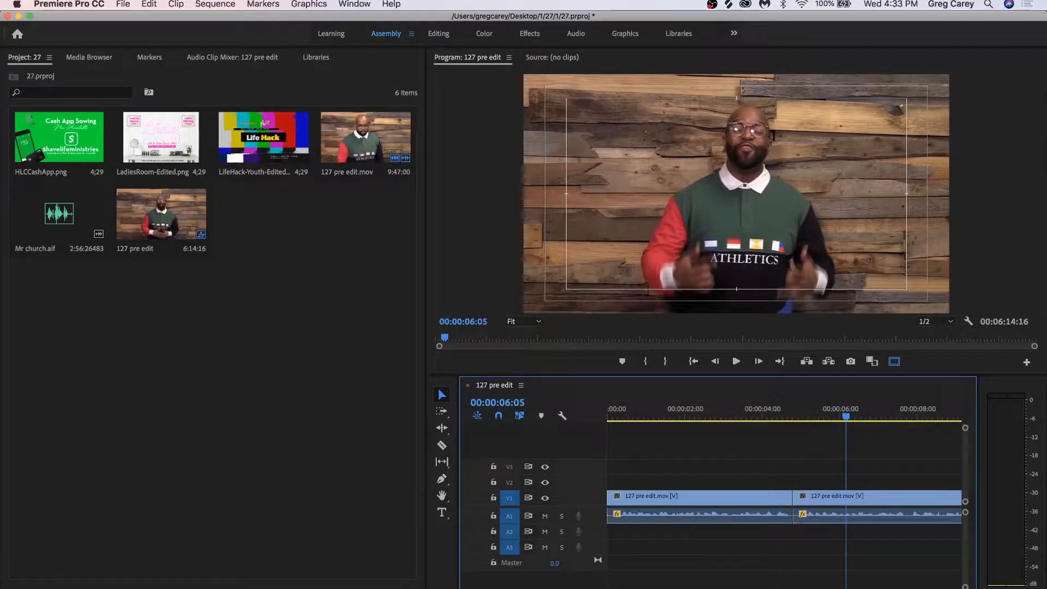
Step: Trim two frames off the start of the long clip, keeping it butted against the opening clip
{"action": "key", "text": "equal"}
{"action": "key", "text": "equal"}
{"action": "key", "text": "equal"}
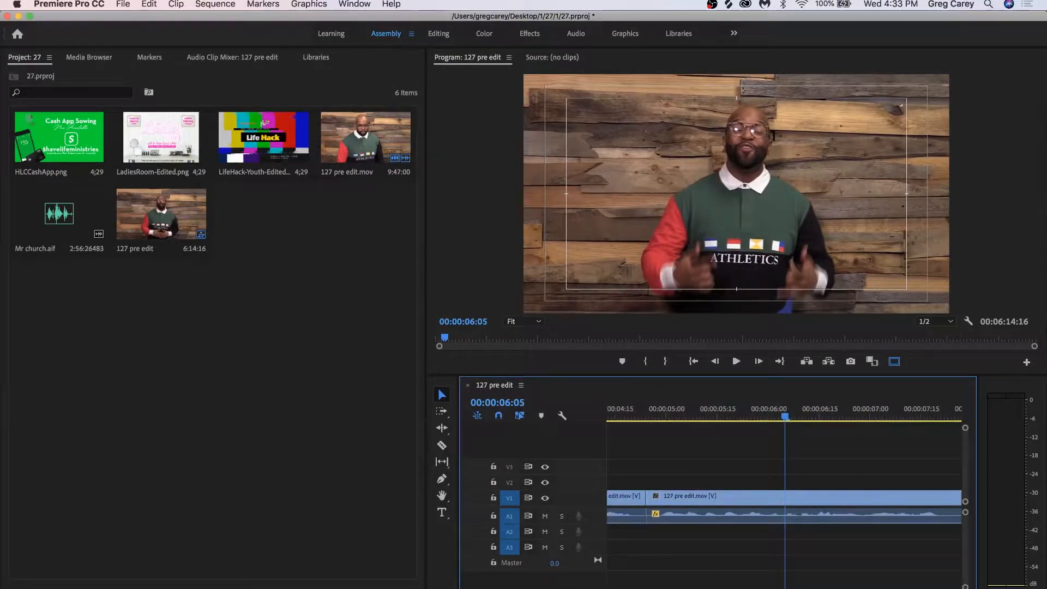
{"action": "left_click", "coordinate": [656, 497]}
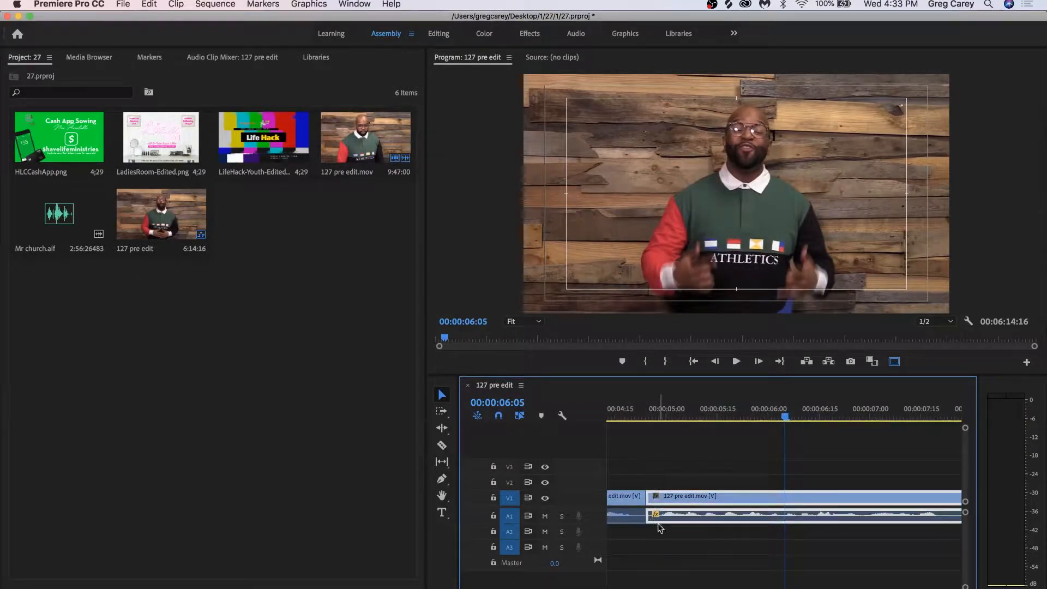
{"action": "left_click_drag", "start_coordinate": [655, 499], "coordinate": [677, 497]}
Step: Save the project and replay the tightened join from 00:00:04:04 to about 00:00:07:04
{"action": "left_click_drag", "start_coordinate": [659, 406], "coordinate": [611, 407]}
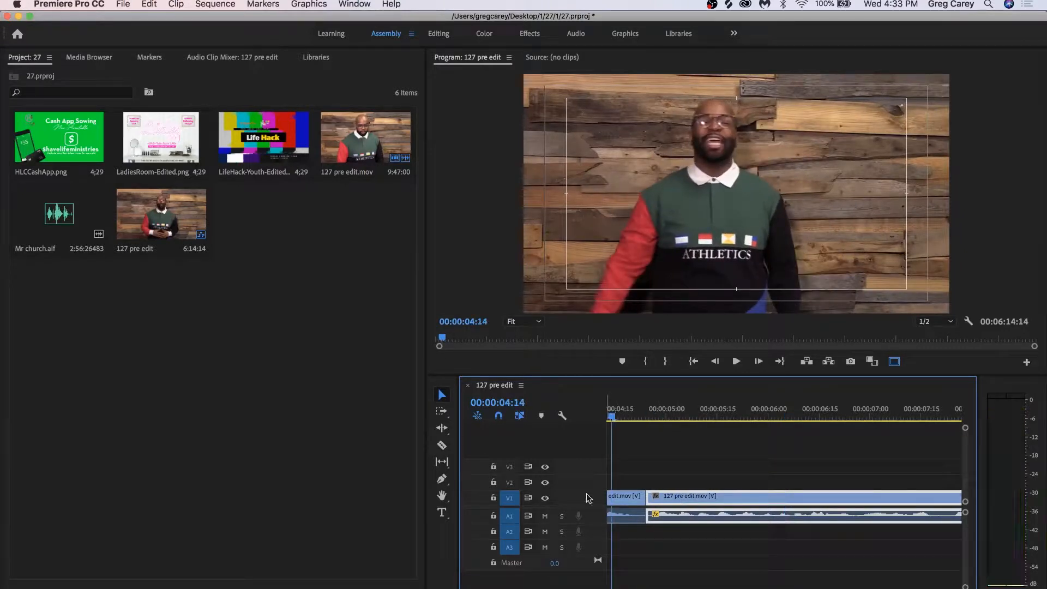
{"action": "key", "text": "minus"}
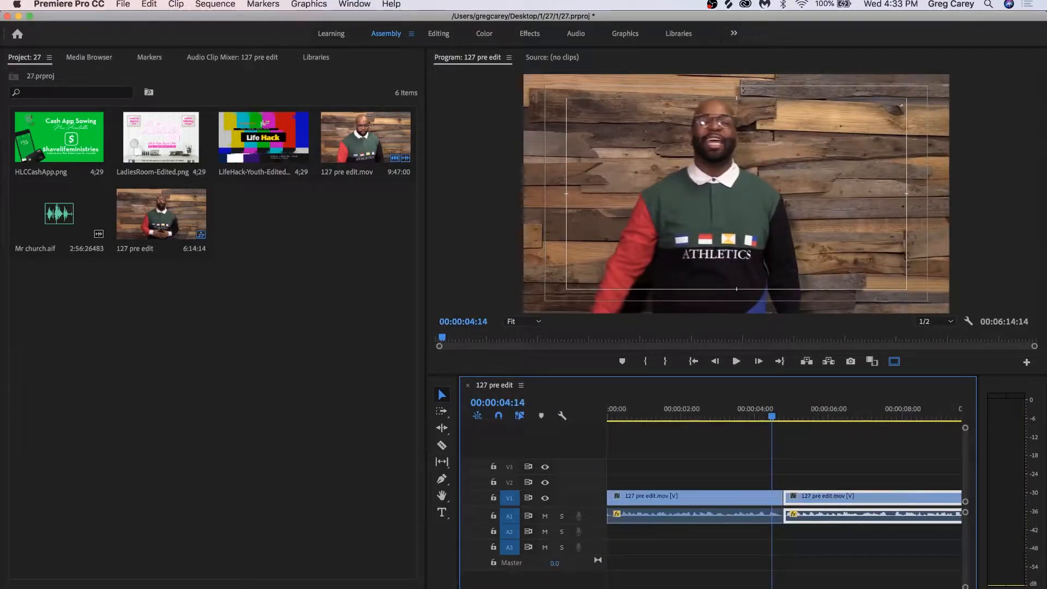
{"action": "left_click_drag", "start_coordinate": [773, 416], "coordinate": [762, 417]}
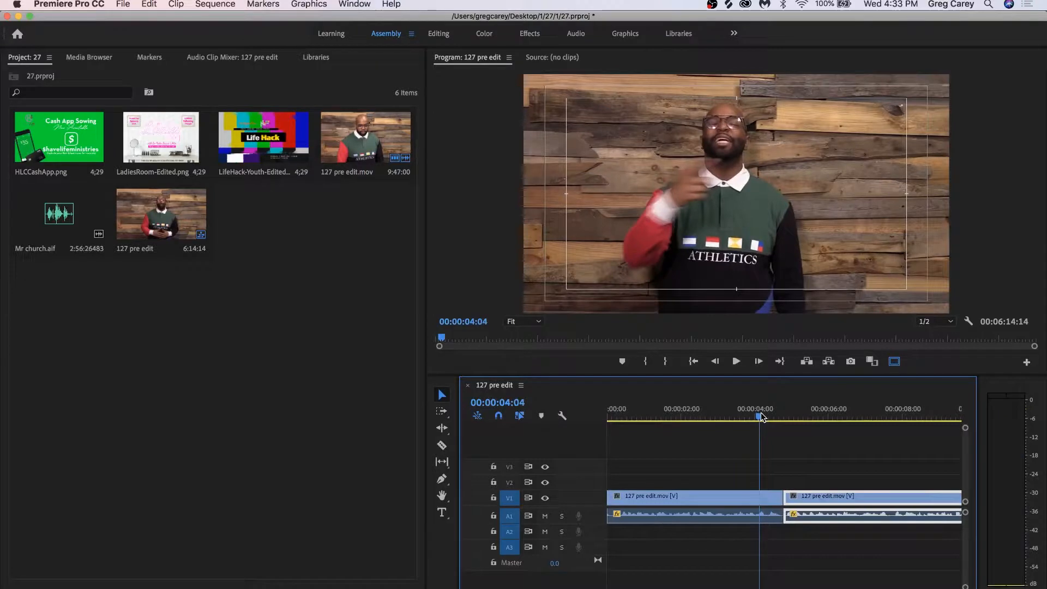
{"action": "key", "text": "super+s"}
{"action": "key", "text": "space"}
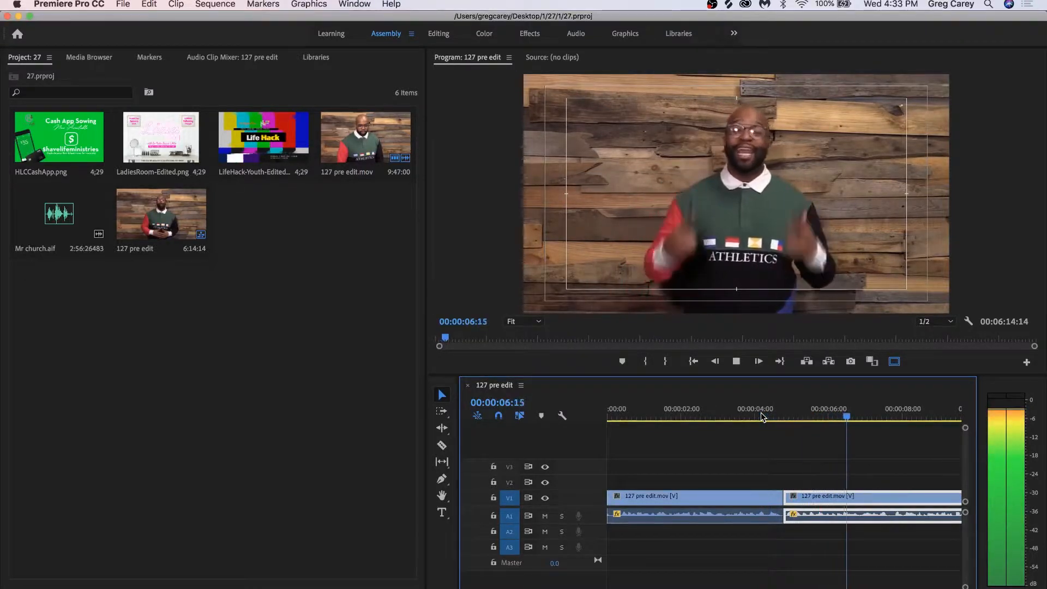
{"action": "key", "text": "space"}
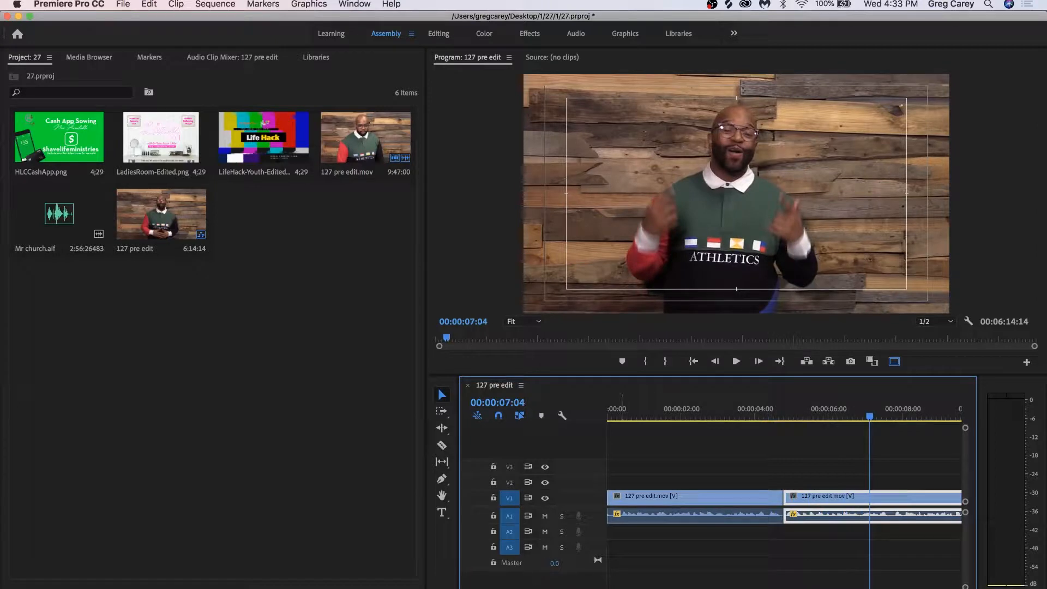
Step: Save the project again and play the take from 00:00:07:04 to about 00:00:26:20 to review the delivery
{"action": "key", "text": "minus"}
{"action": "key", "text": "minus"}
{"action": "key", "text": "minus"}
{"action": "key", "text": "super+s"}
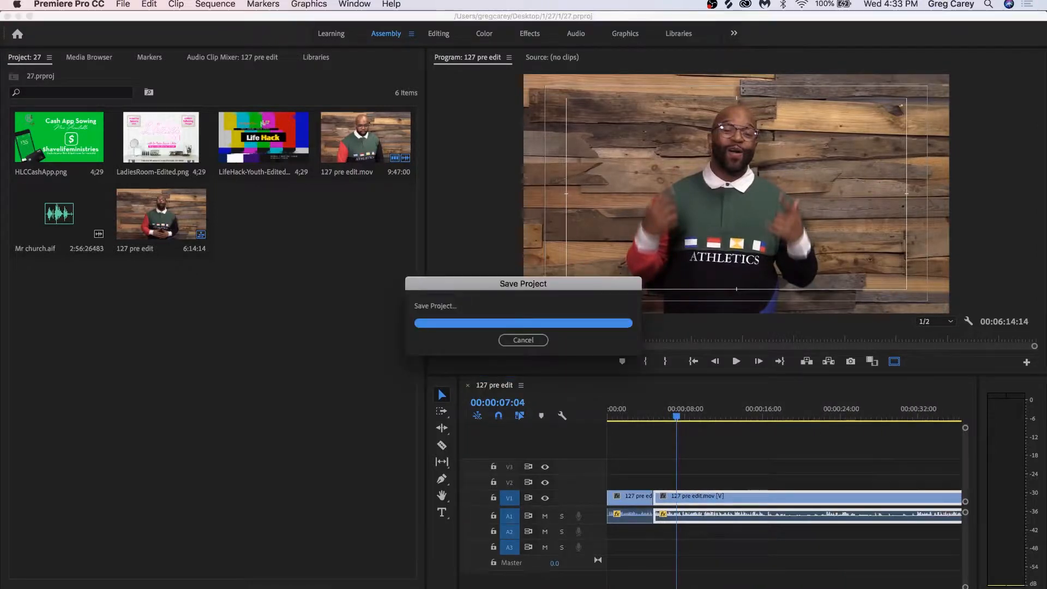
{"action": "key", "text": "space"}
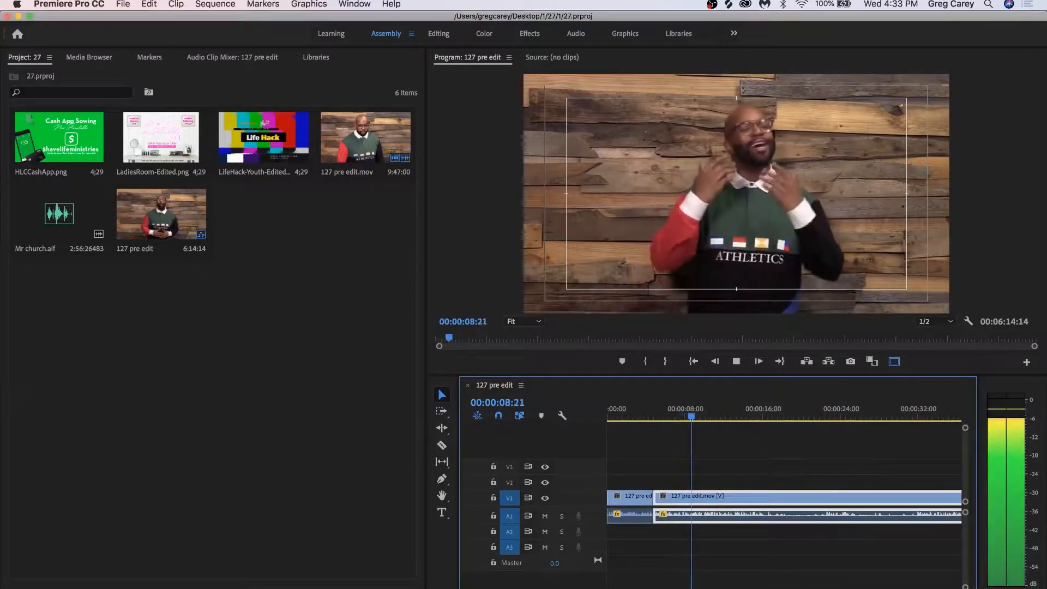
{"action": "key", "text": "minus"}
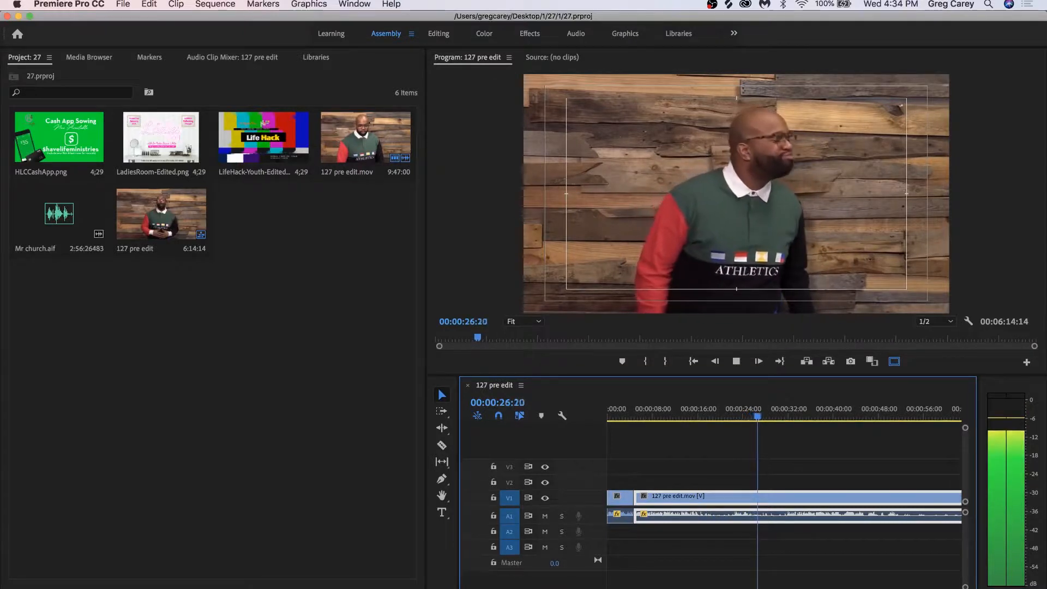
{"action": "key", "text": "space"}
Step: Locate the start of the better take at 00:00:31:20, trim the long clip's start to it and close the gap
{"action": "left_click_drag", "start_coordinate": [761, 418], "coordinate": [782, 418]}
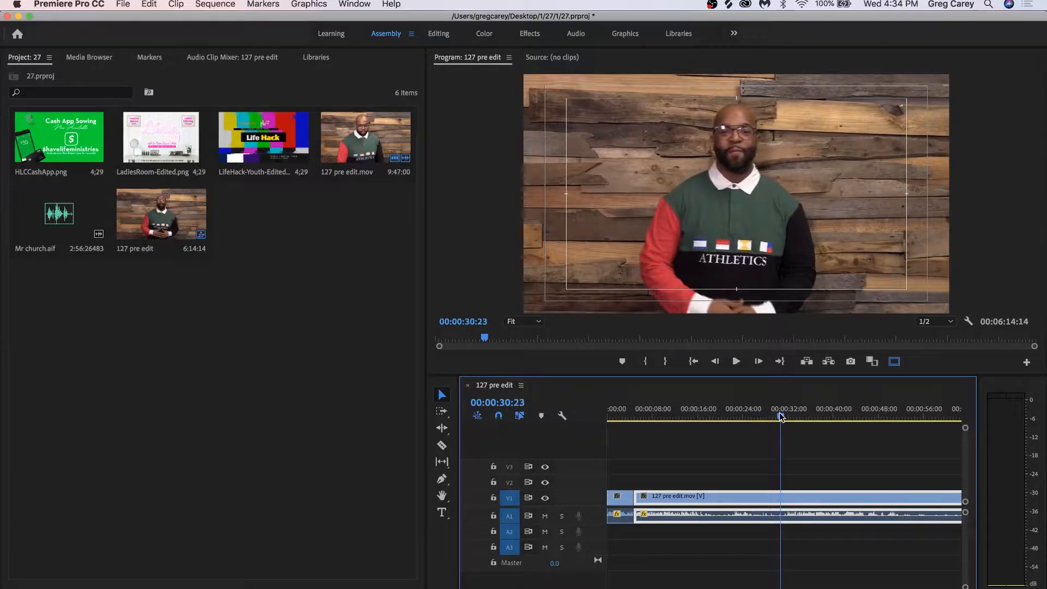
{"action": "key", "text": "space"}
{"action": "key", "text": "space"}
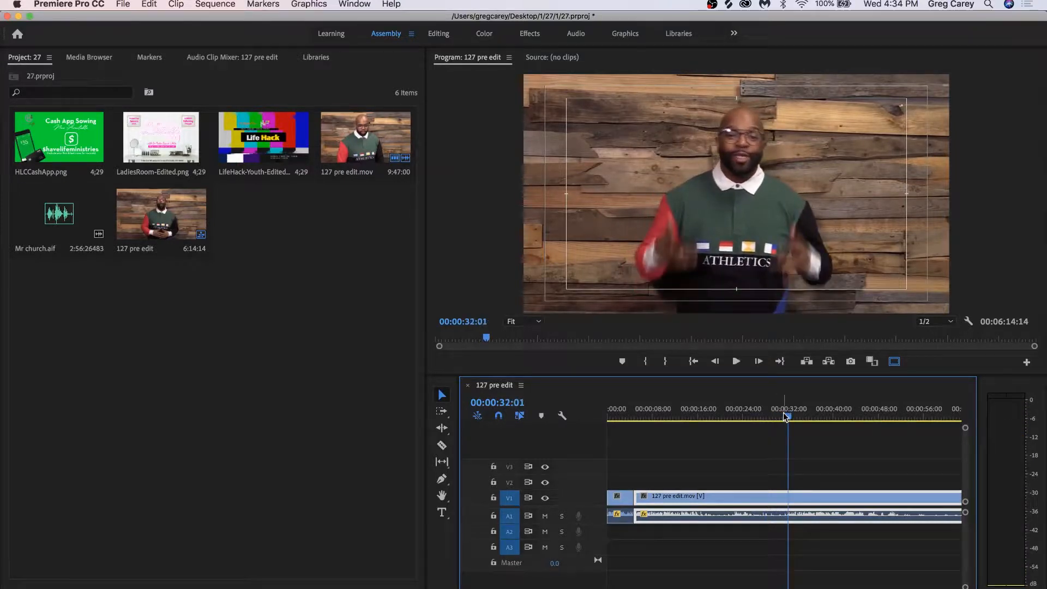
{"action": "left_click_drag", "start_coordinate": [788, 418], "coordinate": [786, 417]}
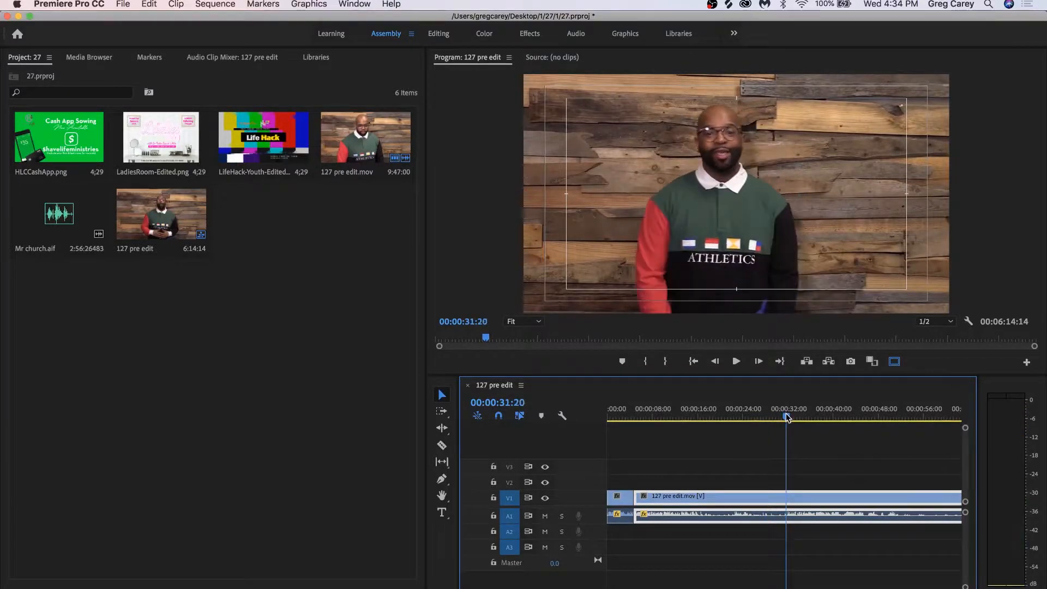
{"action": "left_click_drag", "start_coordinate": [642, 496], "coordinate": [671, 497]}
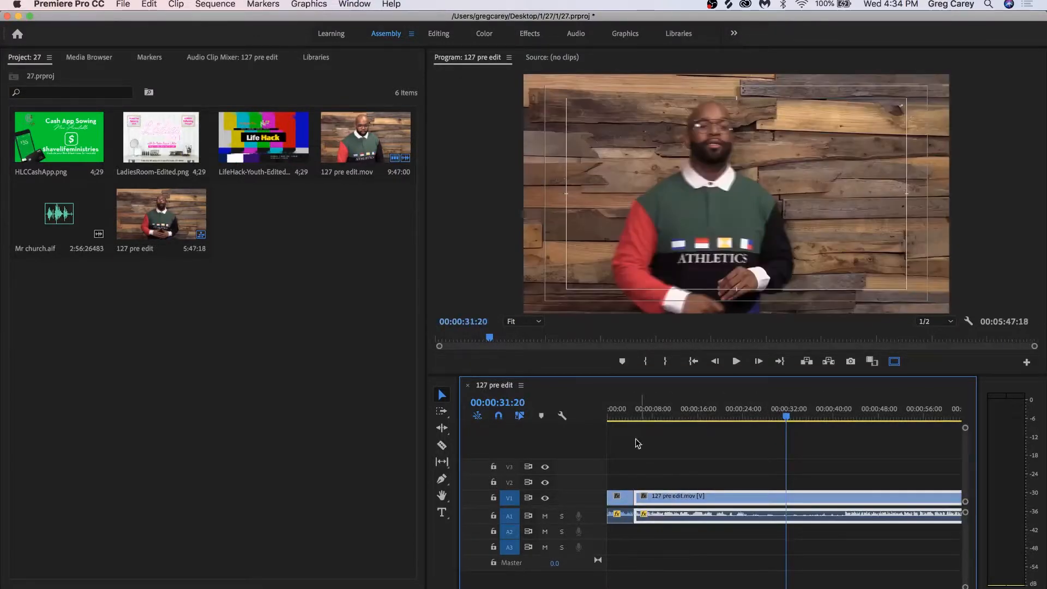
Step: Play the start of the long clip from about 00:00:05:00 to 00:00:06:20 and save the project
{"action": "left_click", "coordinate": [635, 408]}
{"action": "key", "text": "space"}
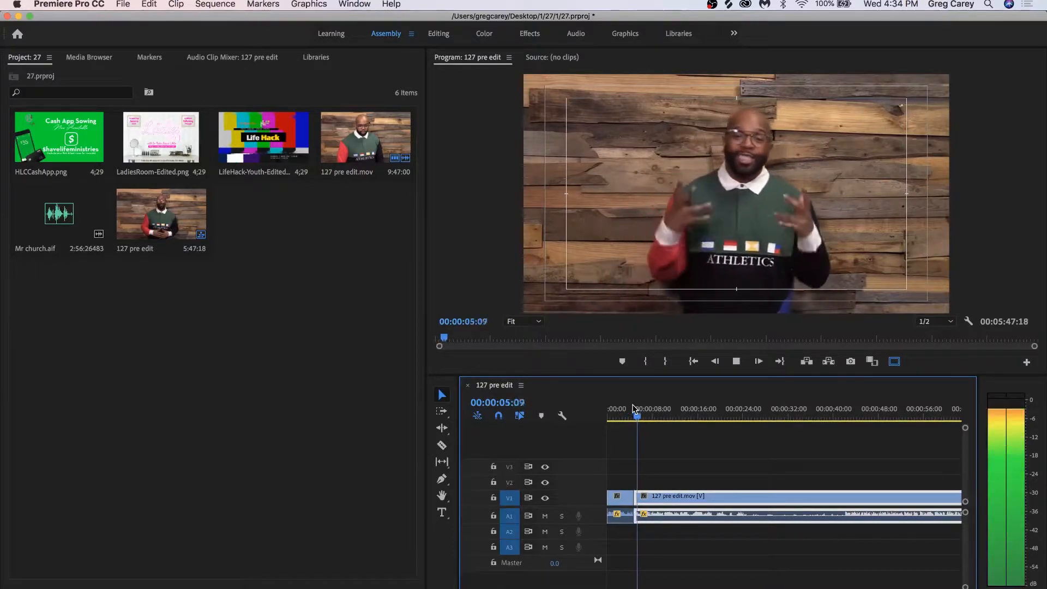
{"action": "key", "text": "super+s"}
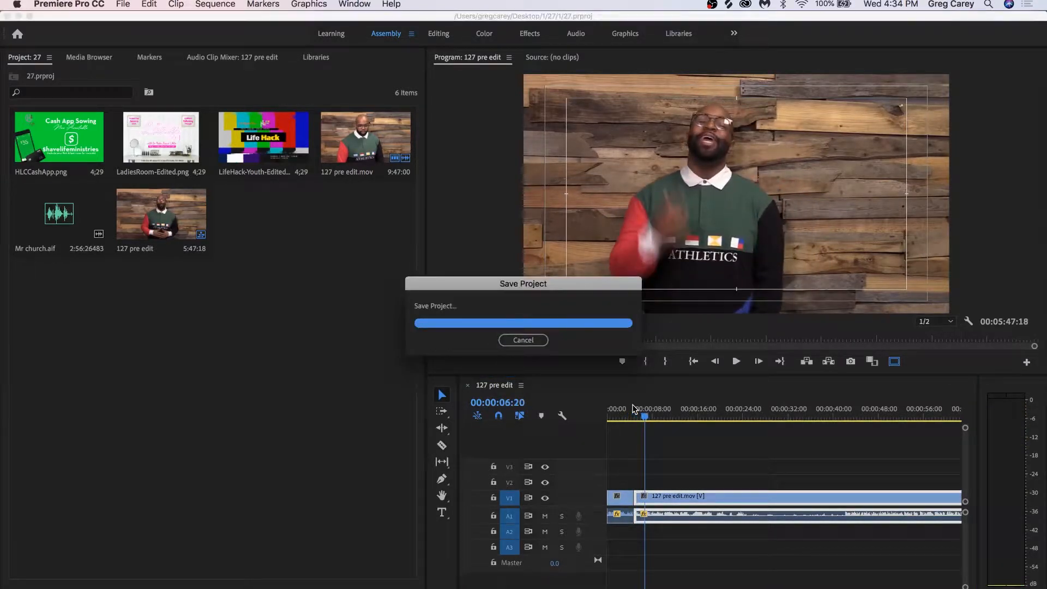
Step: Replay the join from 00:00:04:02 and review the take through to about 00:00:17:00
{"action": "left_click_drag", "start_coordinate": [655, 587], "coordinate": [603, 586]}
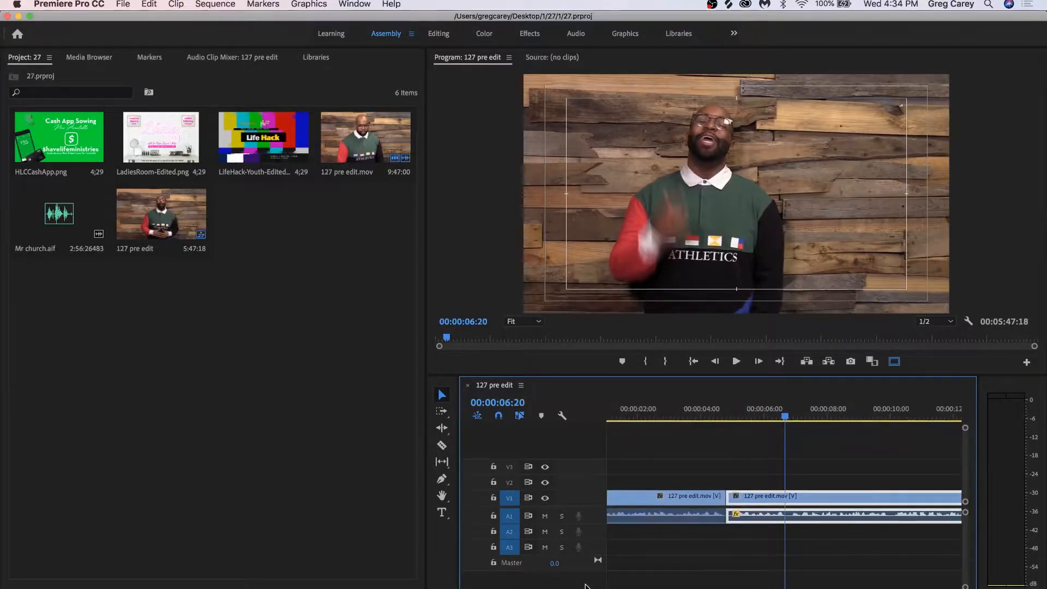
{"action": "left_click", "coordinate": [718, 420]}
{"action": "left_click_drag", "start_coordinate": [719, 420], "coordinate": [705, 418]}
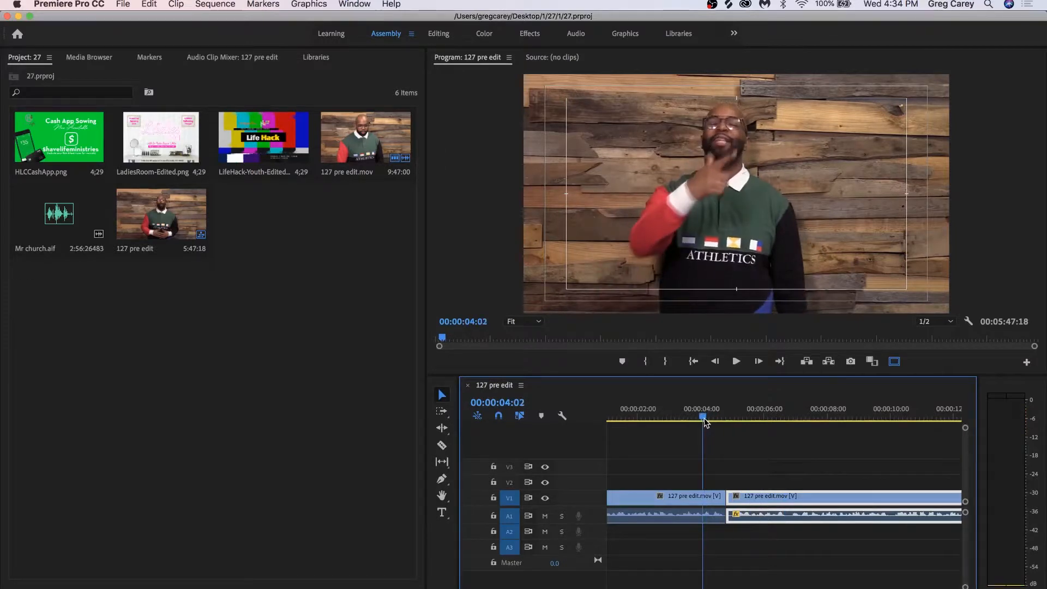
{"action": "key", "text": "space"}
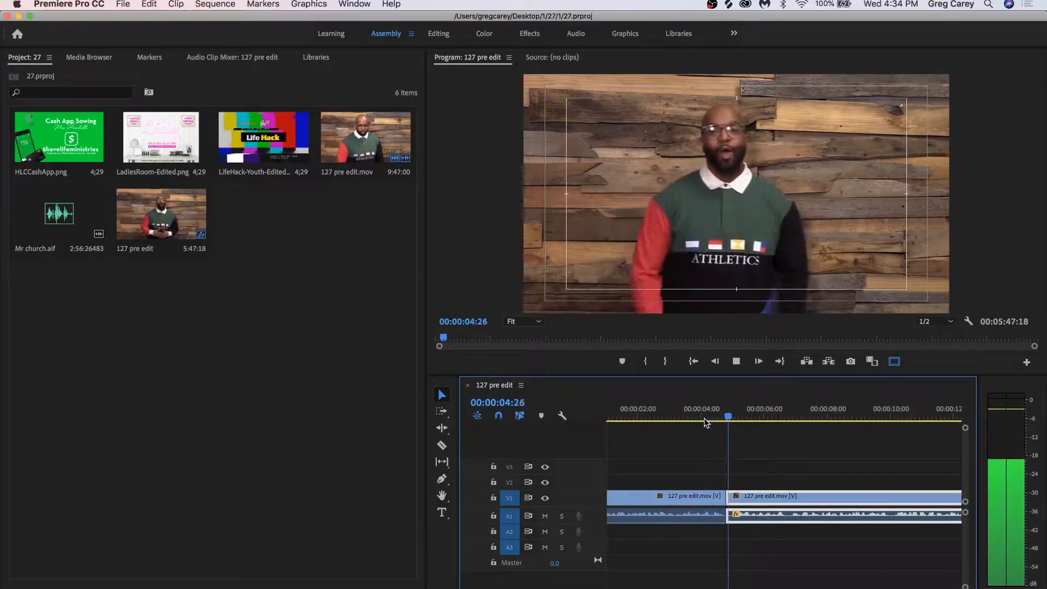
{"action": "left_click_drag", "start_coordinate": [608, 586], "coordinate": [625, 586]}
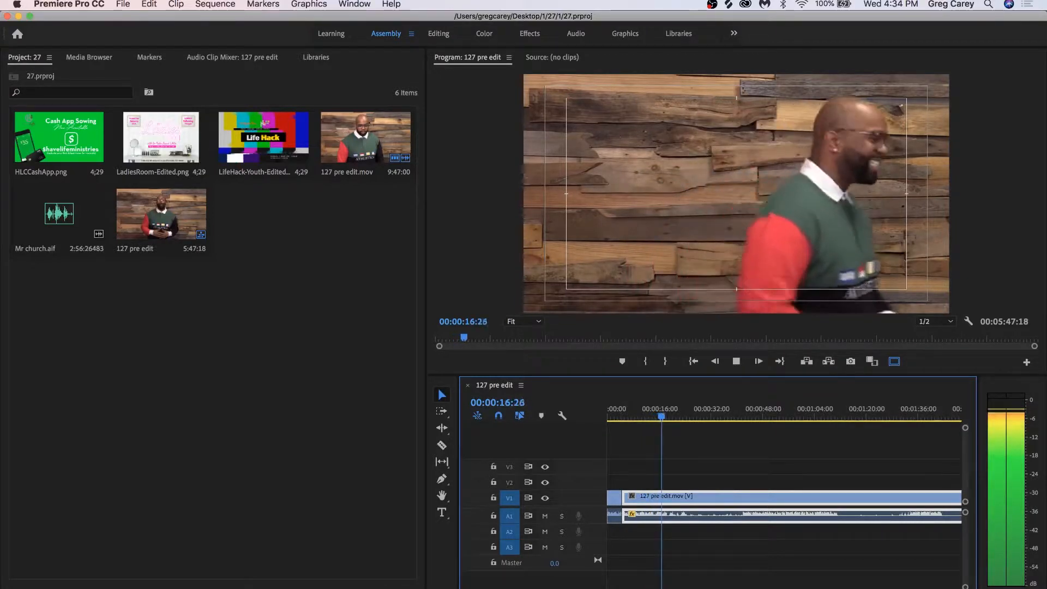
{"action": "key", "text": "space"}
Step: Locate the start of the next usable take and split the long clip at 00:00:41:24
{"action": "left_click_drag", "start_coordinate": [662, 416], "coordinate": [734, 414]}
{"action": "key", "text": "space"}
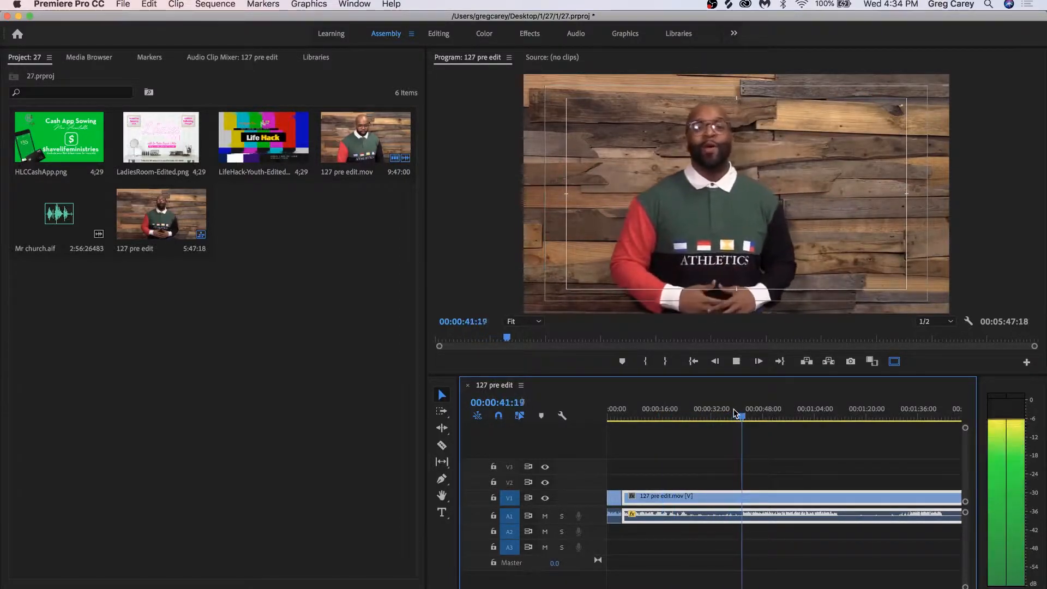
{"action": "key", "text": "space"}
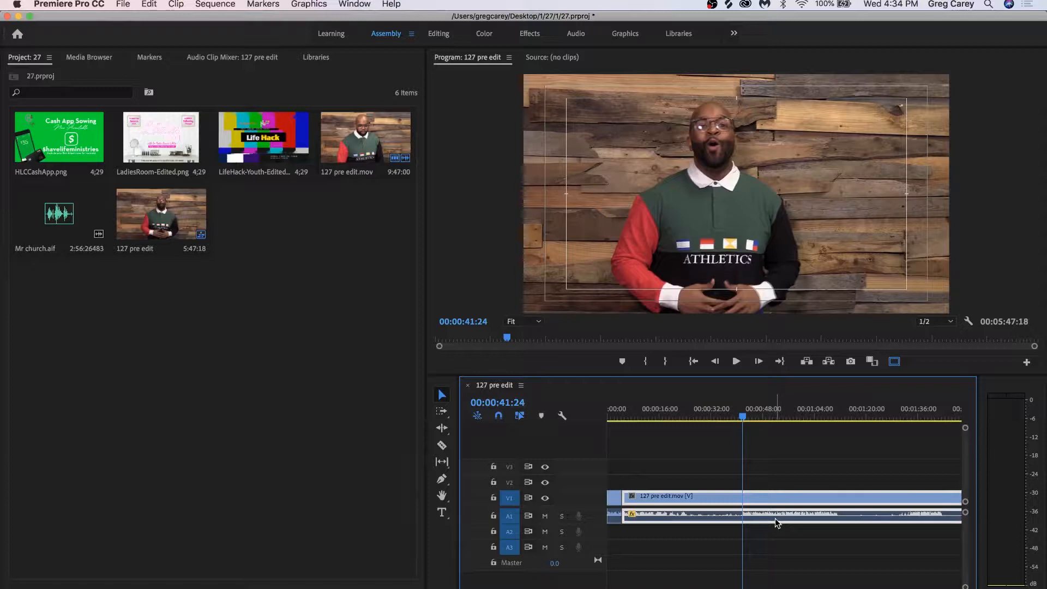
{"action": "left_click_drag", "start_coordinate": [742, 416], "coordinate": [743, 417]}
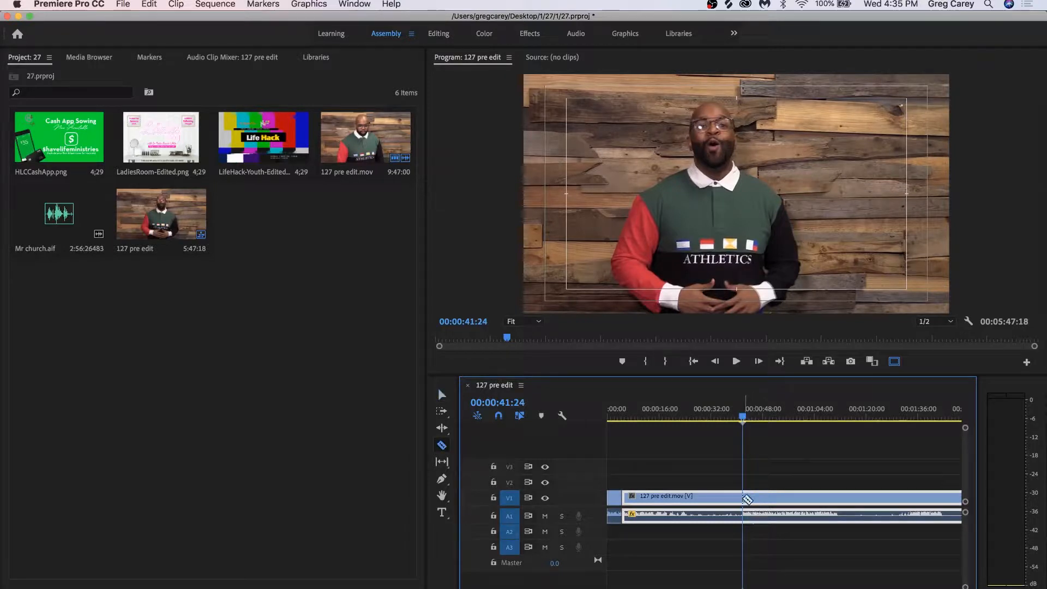
{"action": "left_click", "coordinate": [744, 497]}
{"action": "key", "text": "v"}
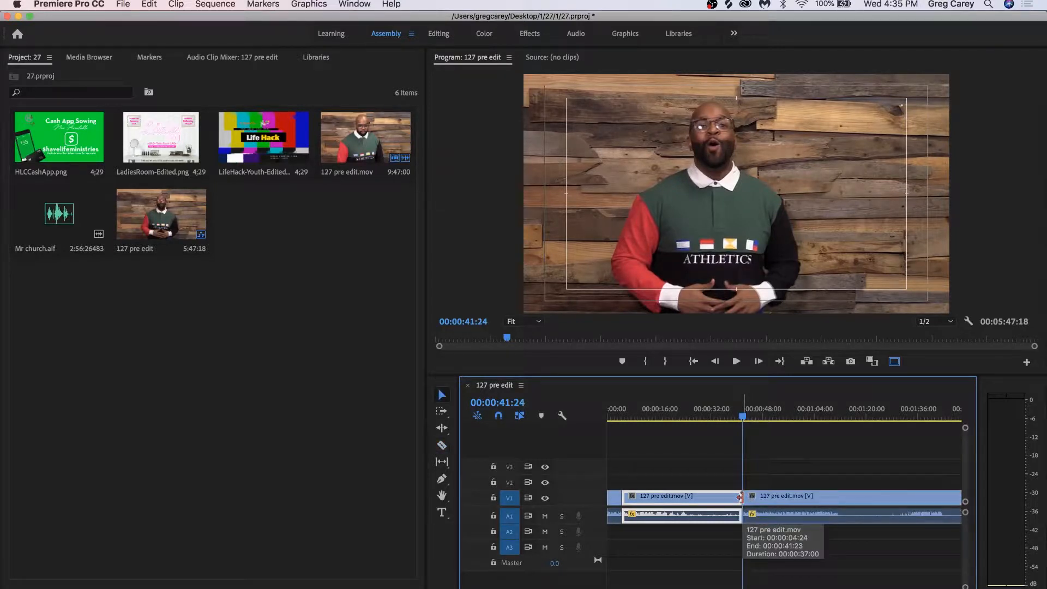
Step: Delete the rejected segment before the cut and move the remaining long clip against the opening clip
{"action": "key", "text": "Delete"}
{"action": "left_click", "coordinate": [747, 497]}
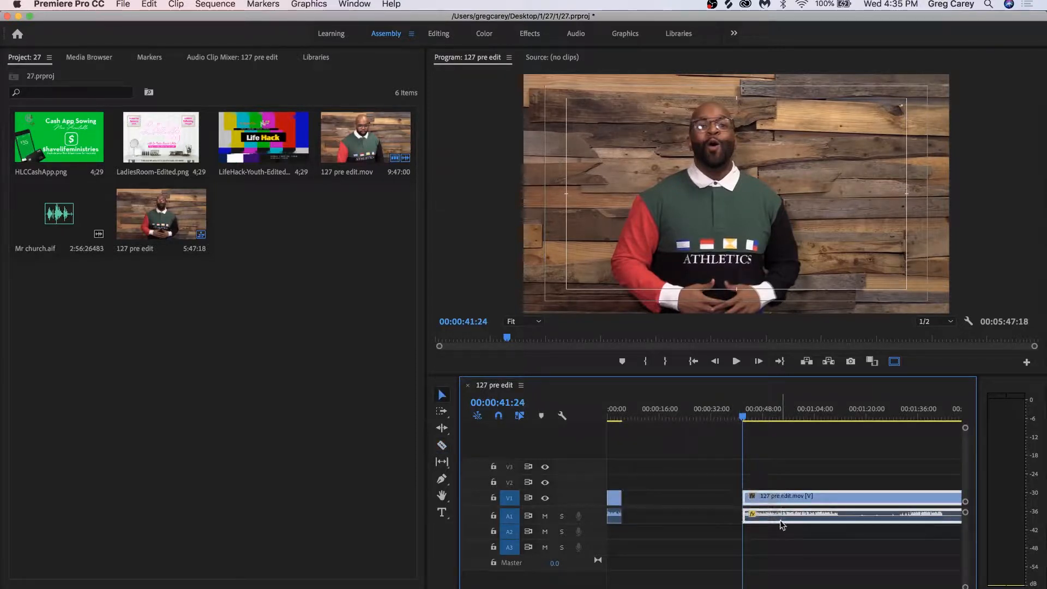
{"action": "left_click_drag", "start_coordinate": [795, 499], "coordinate": [679, 498]}
Step: Place the playhead at 00:00:04:01 just before the new join and save the project
{"action": "left_click", "coordinate": [621, 415]}
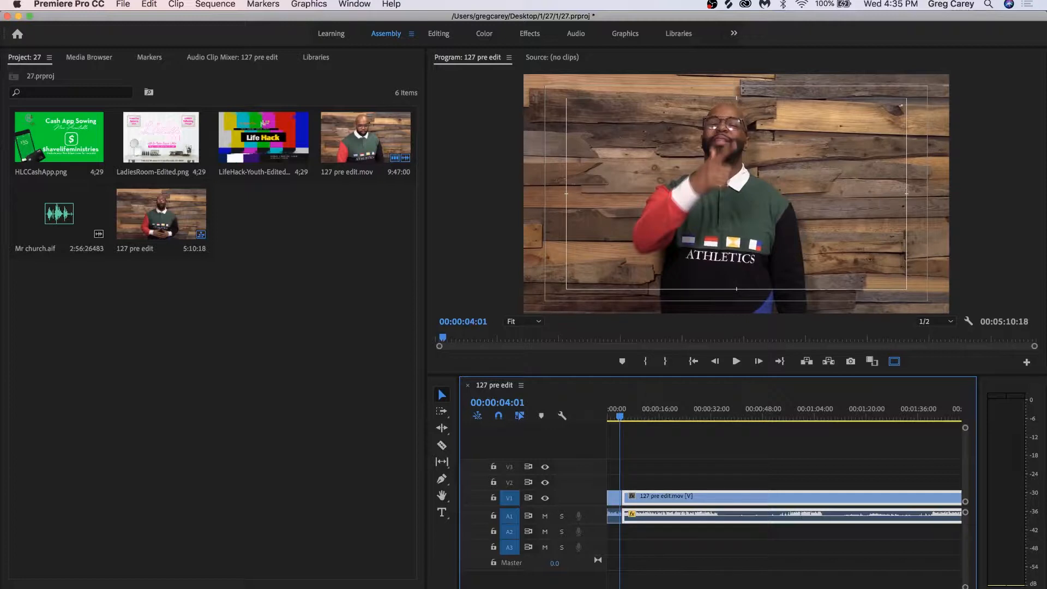
{"action": "key", "text": "equal"}
{"action": "key", "text": "equal"}
{"action": "key", "text": "equal"}
{"action": "key", "text": "equal"}
{"action": "key", "text": "equal"}
{"action": "key", "text": "equal"}
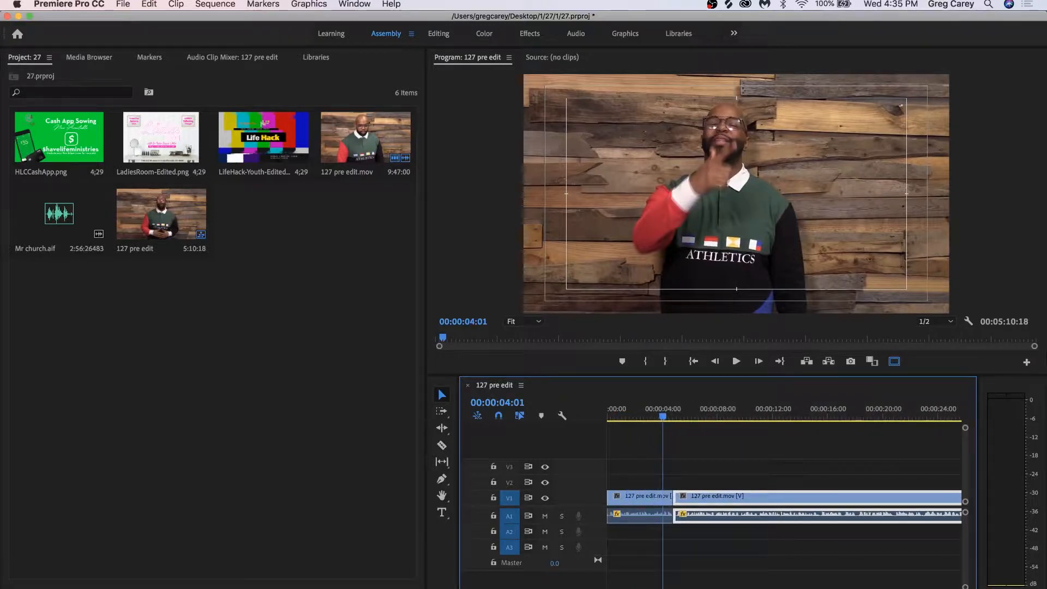
{"action": "key", "text": "cmd+s"}
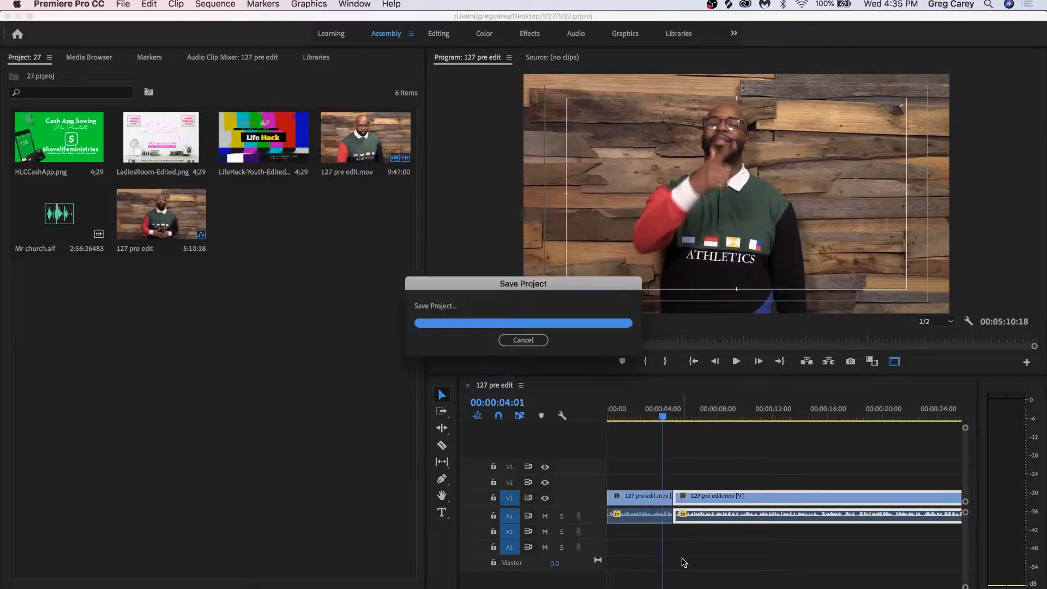
{"action": "left_click", "coordinate": [660, 499]}
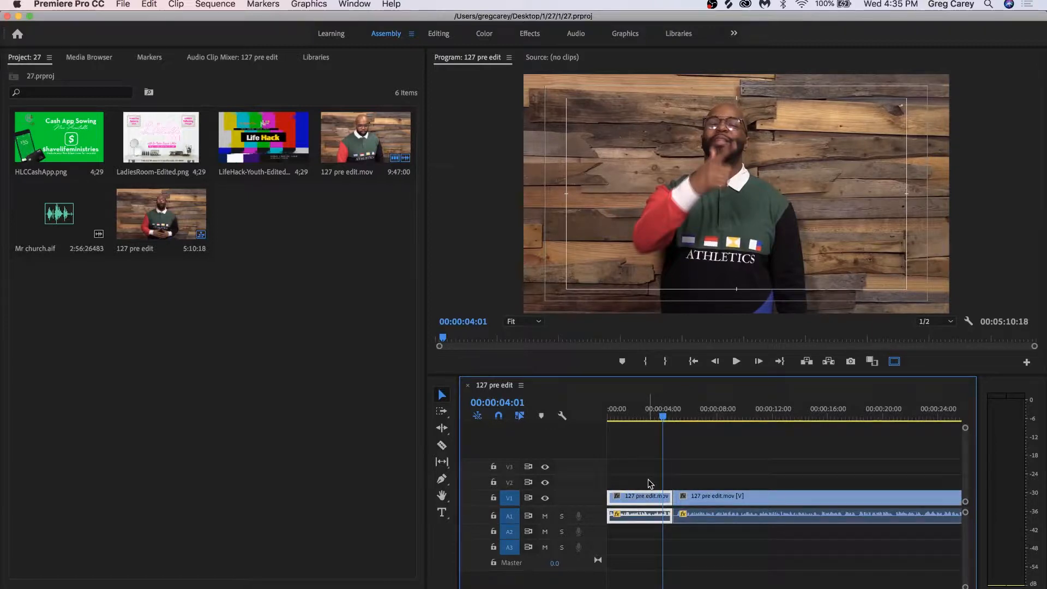
{"action": "key", "text": "super+s"}
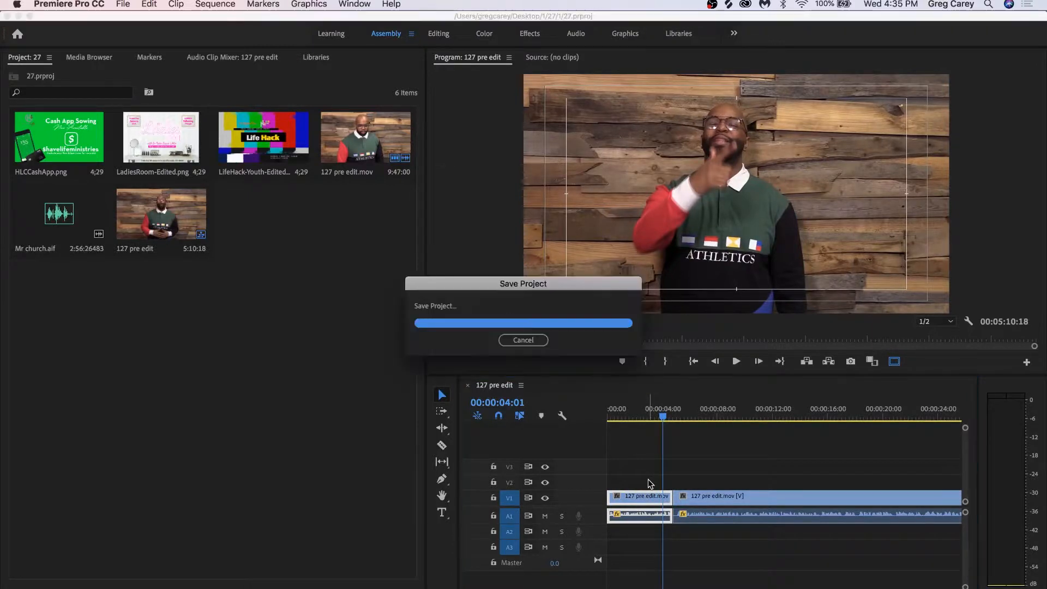
{"action": "key", "text": "Delete"}
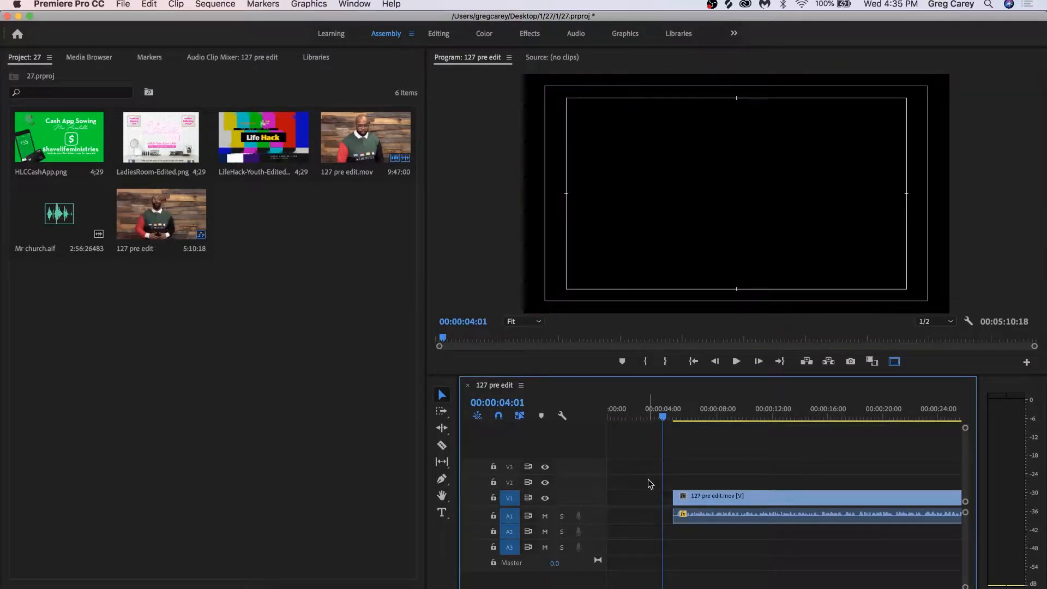
{"action": "key", "text": "super+z"}
Step: Save the project and play the new join from 00:00:04:01 to 00:00:06:04
{"action": "key", "text": "super+s"}
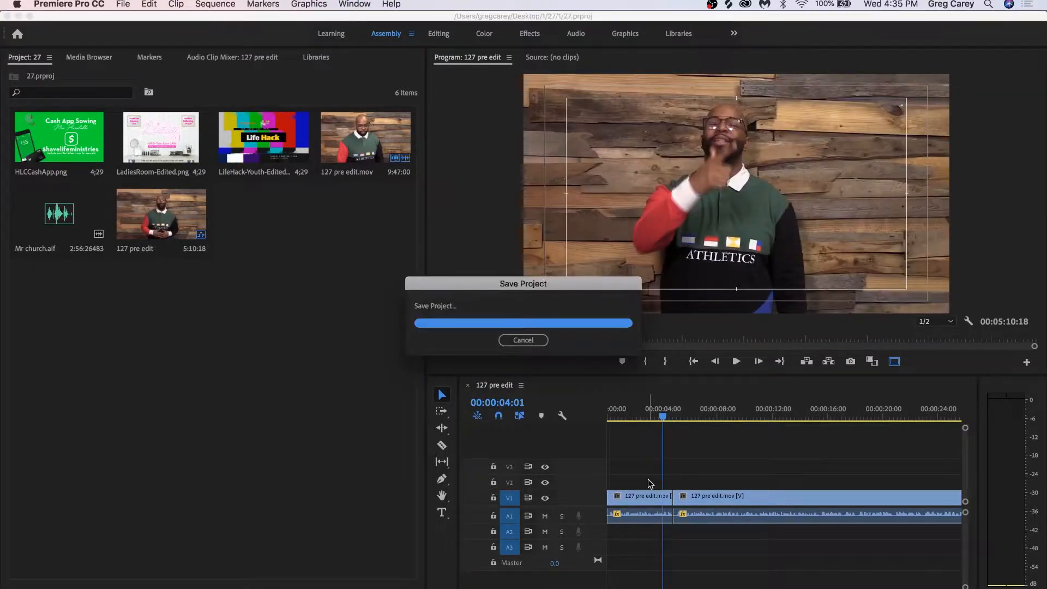
{"action": "key", "text": "space"}
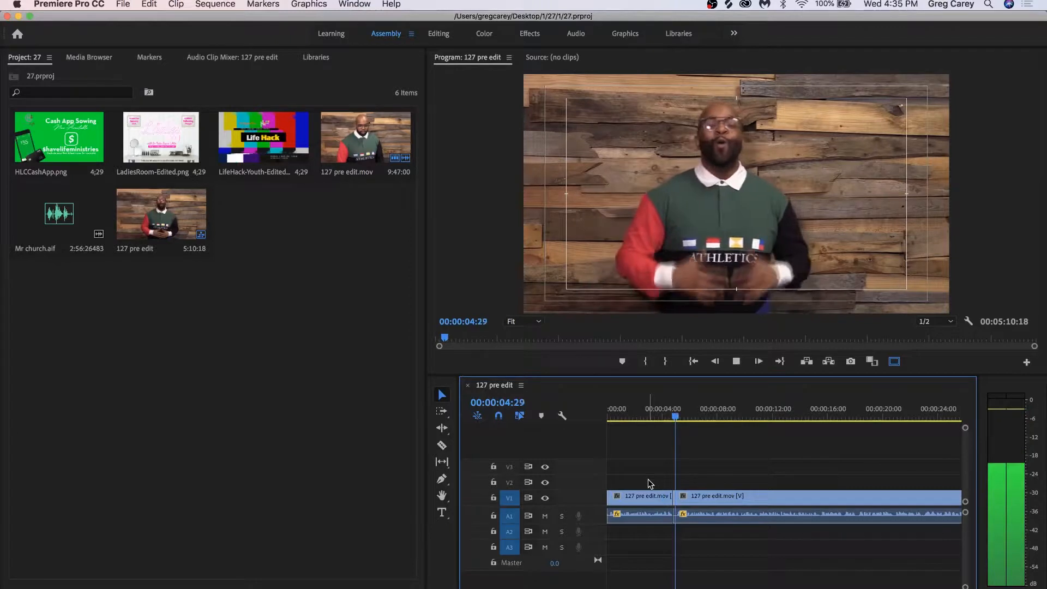
{"action": "key", "text": "space"}
Step: Trim eight frames off the start of the long clip and close the gap to the opening clip
{"action": "key", "text": "="}
{"action": "key", "text": "="}
{"action": "key", "text": "="}
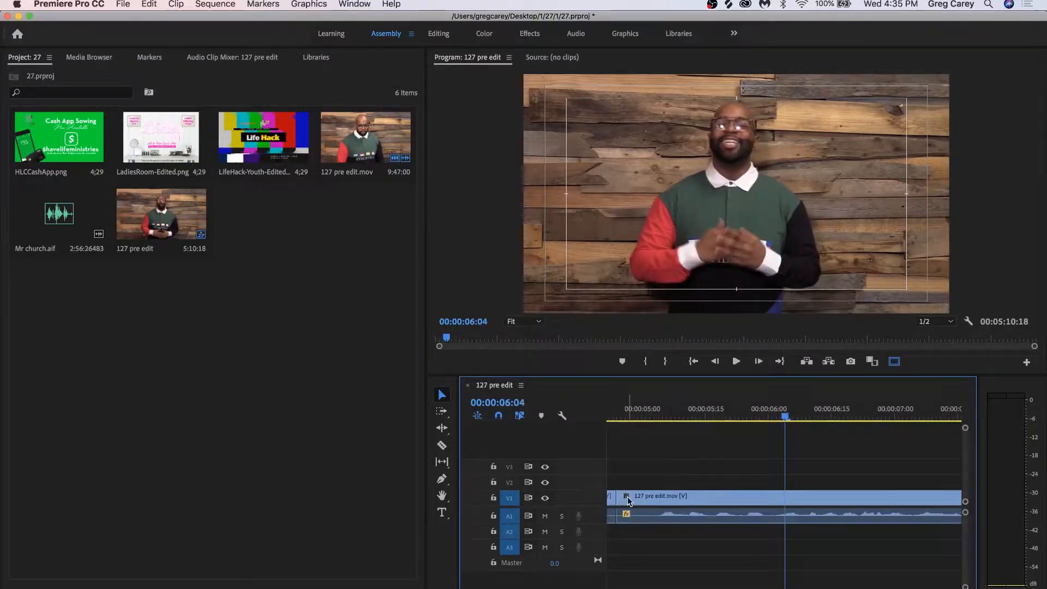
{"action": "left_click_drag", "start_coordinate": [630, 479], "coordinate": [652, 496]}
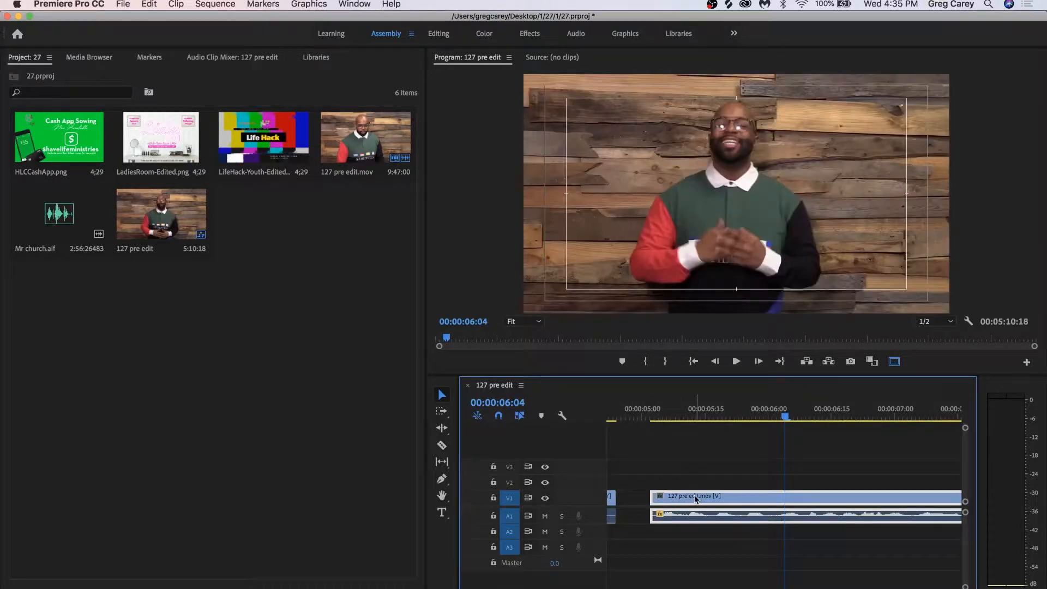
{"action": "left_click_drag", "start_coordinate": [615, 588], "coordinate": [632, 588]}
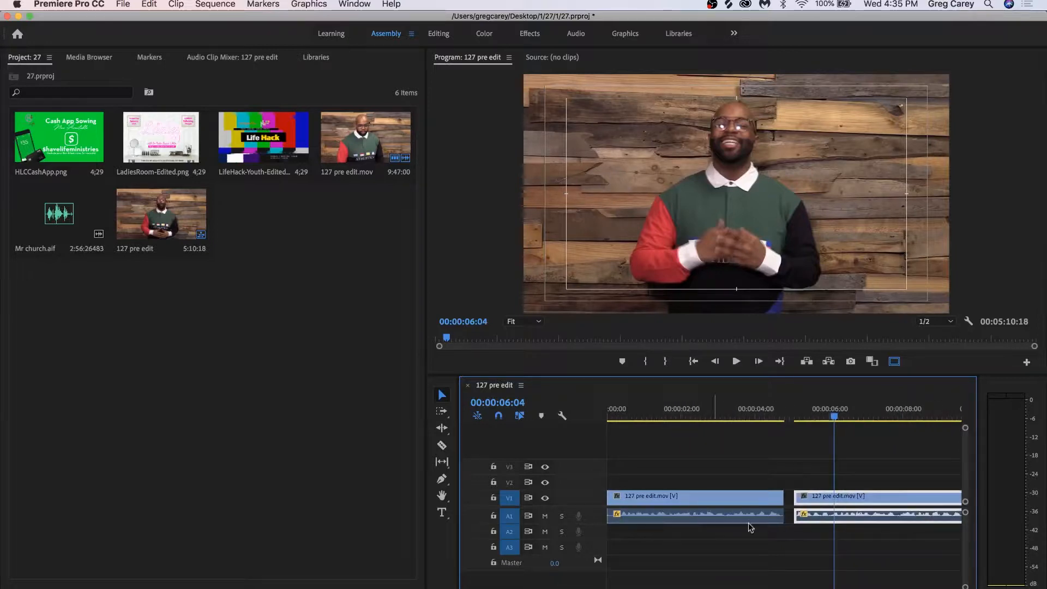
{"action": "left_click_drag", "start_coordinate": [828, 497], "coordinate": [818, 501]}
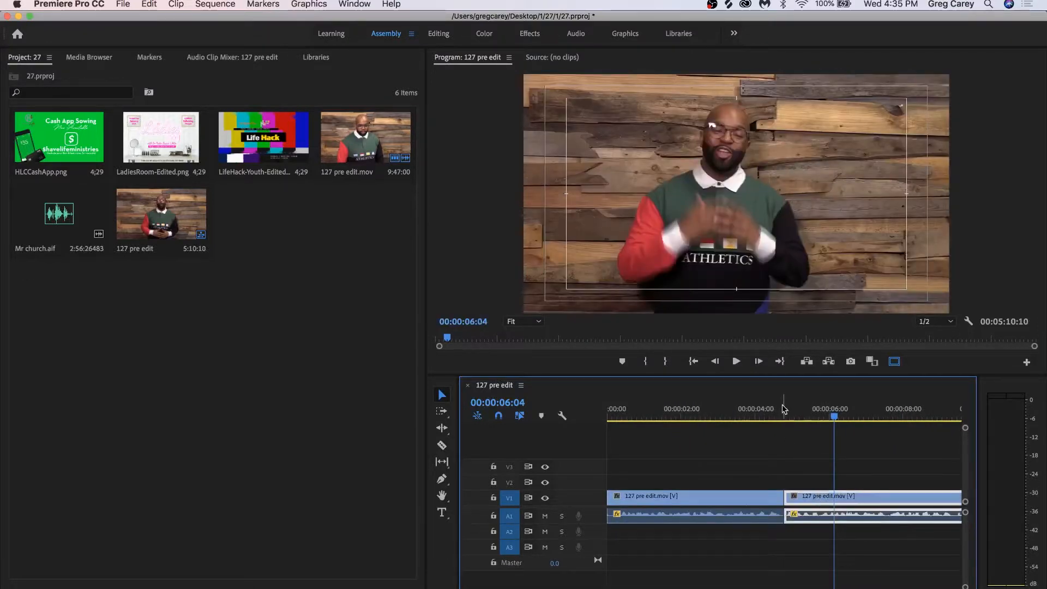
Step: Save the project and play from 00:00:03:23 to about 00:00:20:00 to review the tightened join and take
{"action": "left_click", "coordinate": [747, 410]}
{"action": "key", "text": "super+s"}
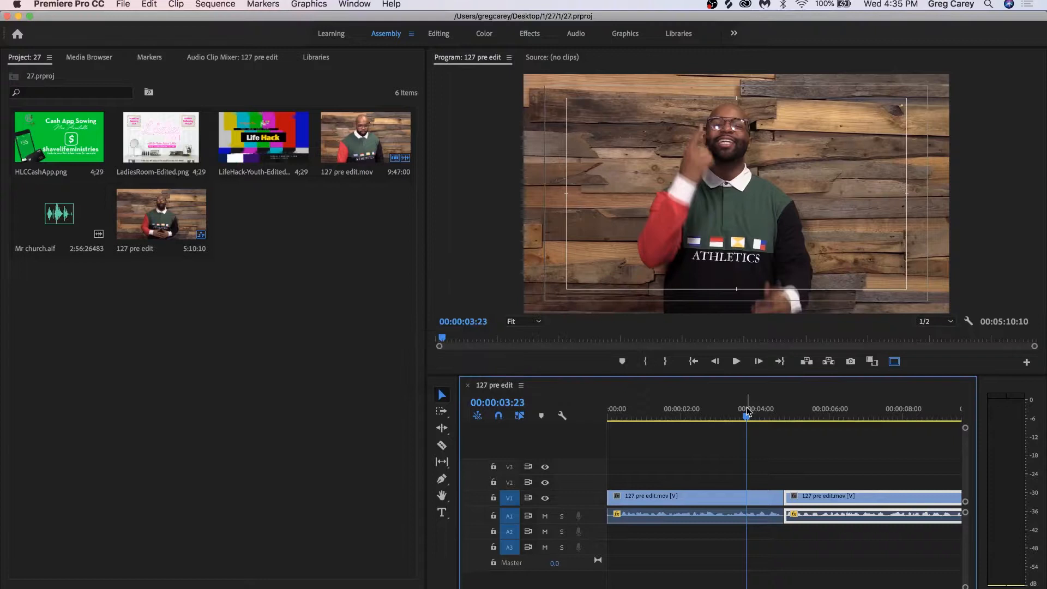
{"action": "key", "text": "space"}
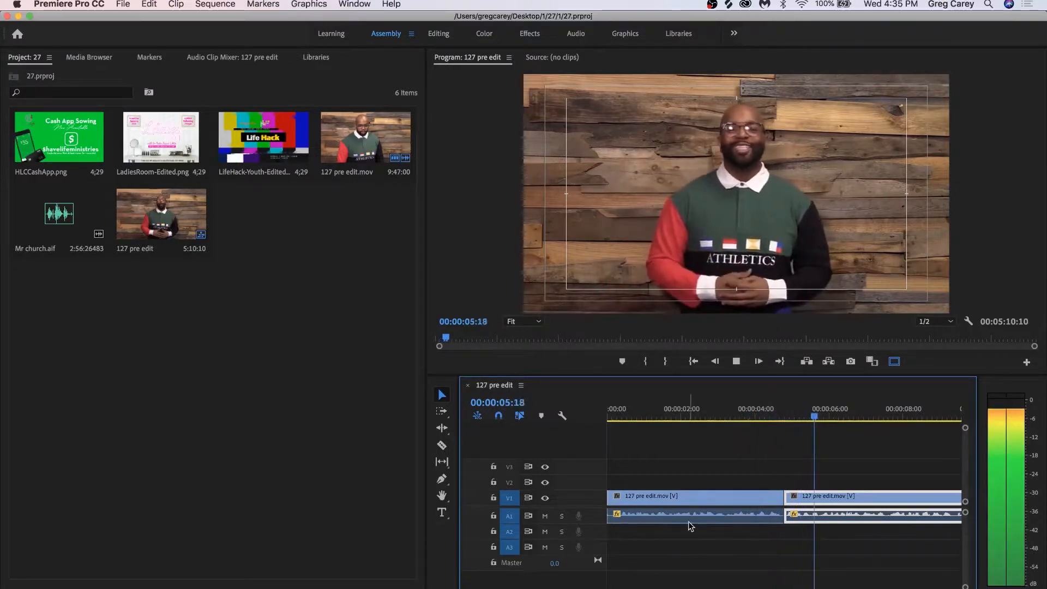
{"action": "key", "text": "minus"}
{"action": "key", "text": "minus"}
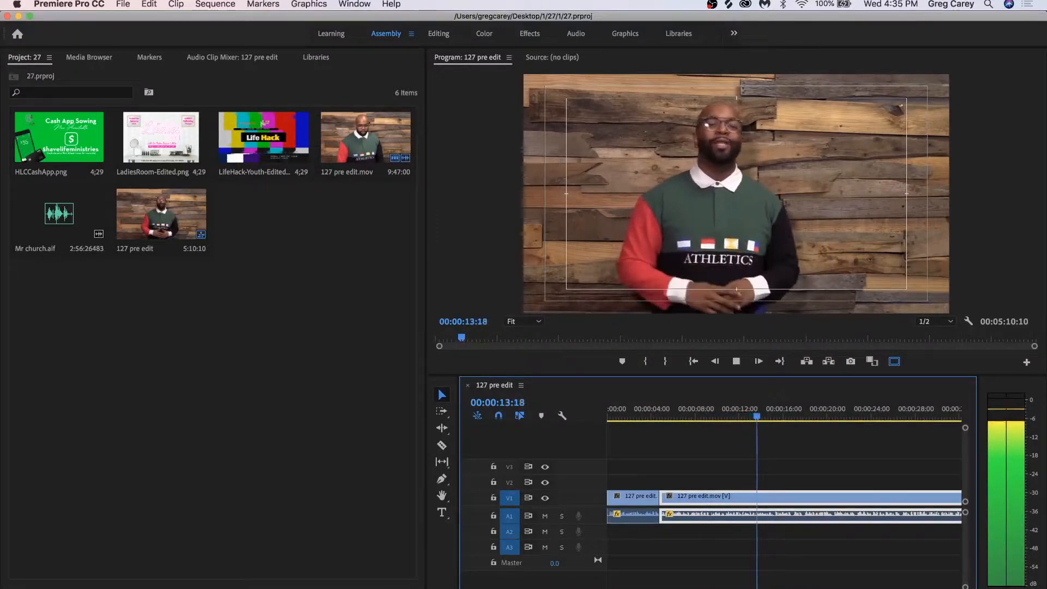
{"action": "key", "text": "minus"}
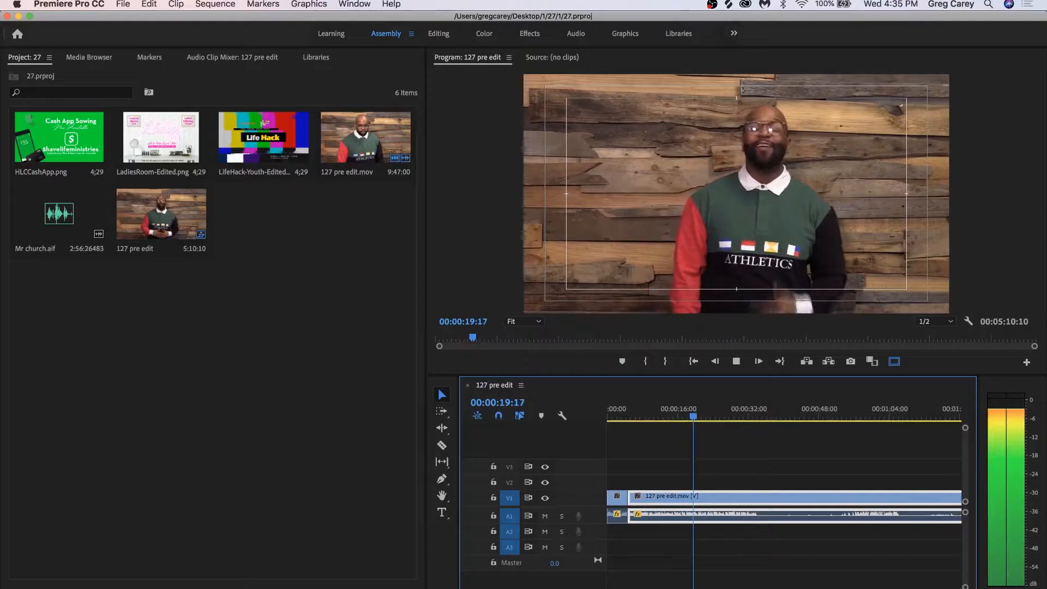
{"action": "key", "text": "space"}
Step: Return the playhead to 00:00:16:20, save the project and play the take to its end at 00:00:34:11
{"action": "left_click_drag", "start_coordinate": [696, 415], "coordinate": [687, 417]}
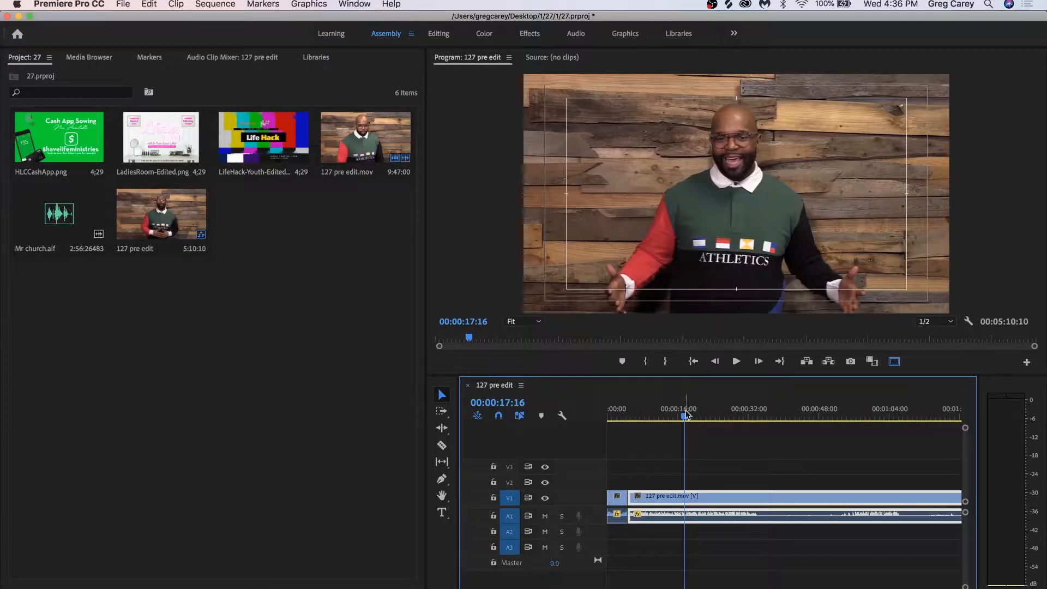
{"action": "left_click_drag", "start_coordinate": [685, 419], "coordinate": [680, 419]}
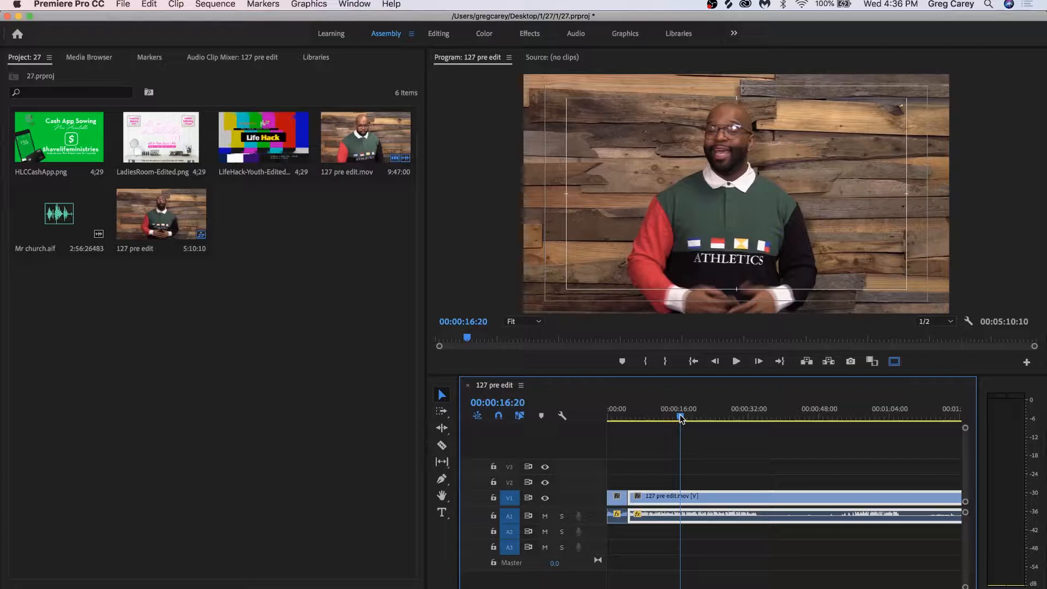
{"action": "key", "text": "super+s"}
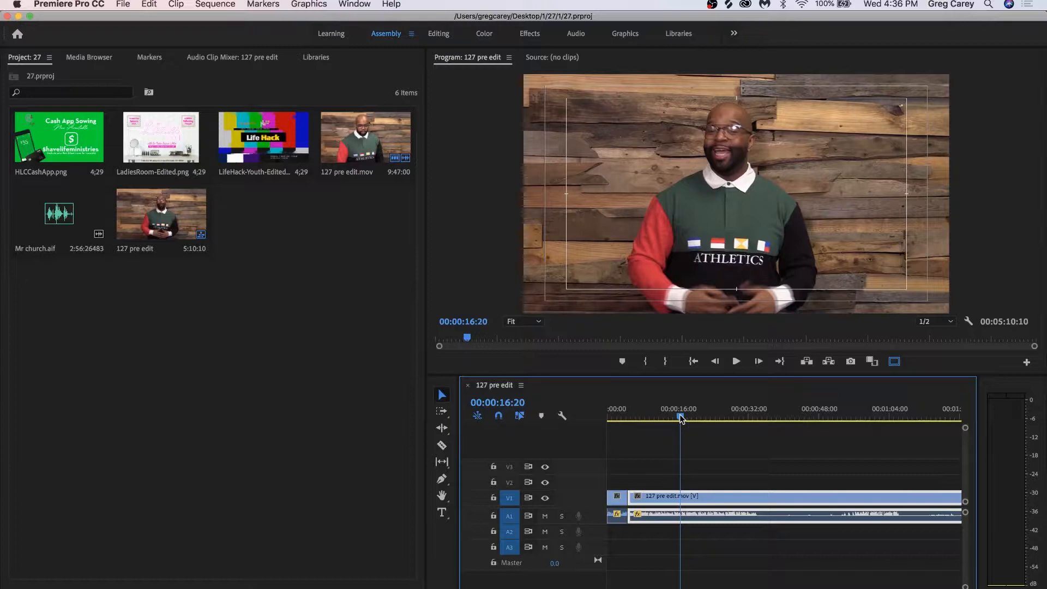
{"action": "key", "text": "space"}
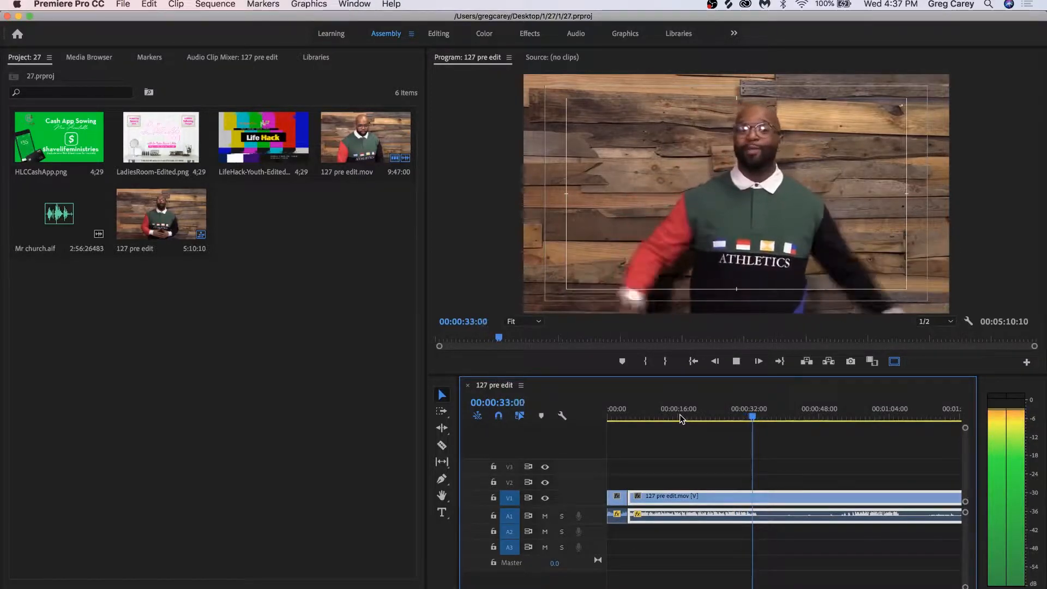
{"action": "key", "text": "space"}
Step: Split the long clip at 00:00:34:11, where the take ends, and save the project
{"action": "key", "text": "c"}
{"action": "left_click", "coordinate": [760, 500]}
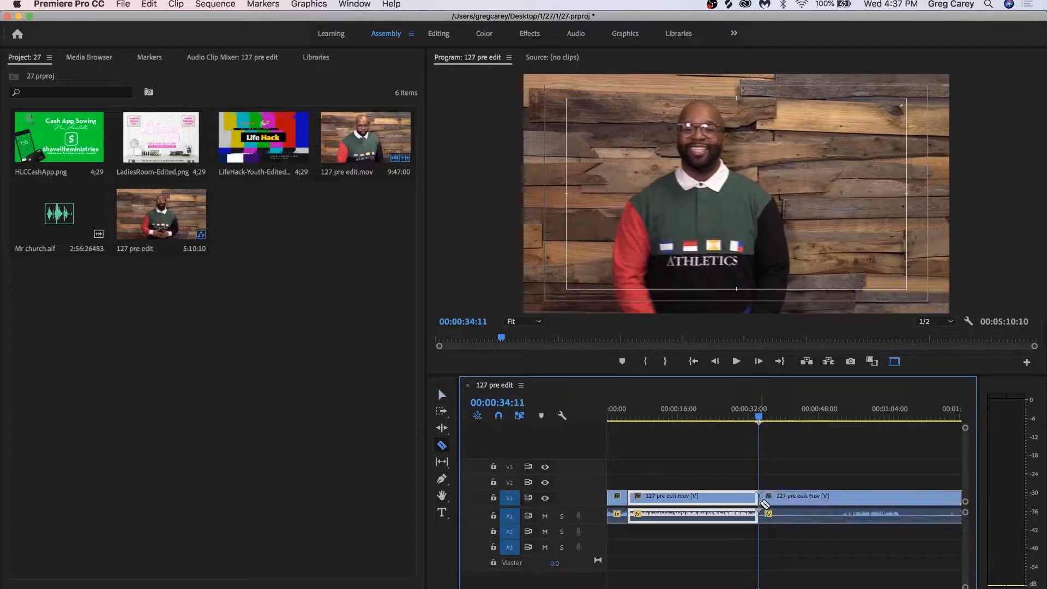
{"action": "key", "text": "super+s"}
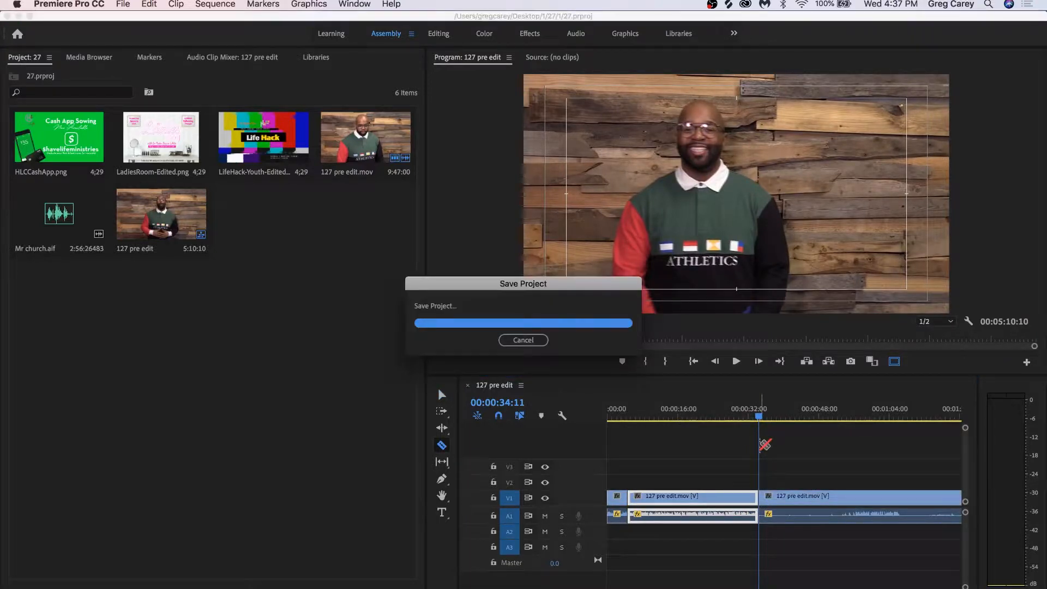
{"action": "key", "text": "v"}
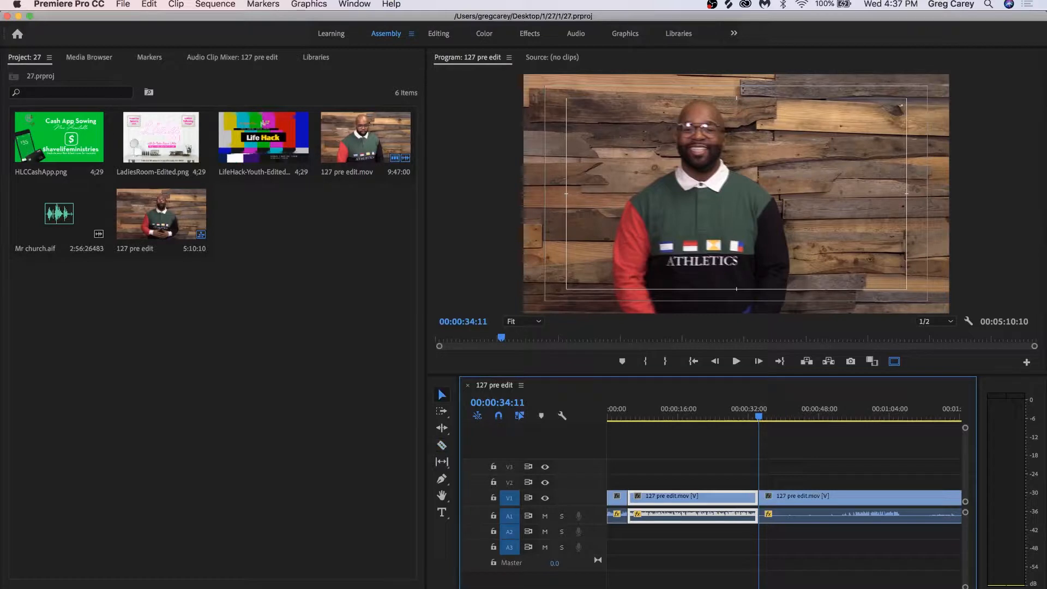
{"action": "key", "text": "minus"}
{"action": "key", "text": "minus"}
{"action": "key", "text": "minus"}
{"action": "key", "text": "super+s"}
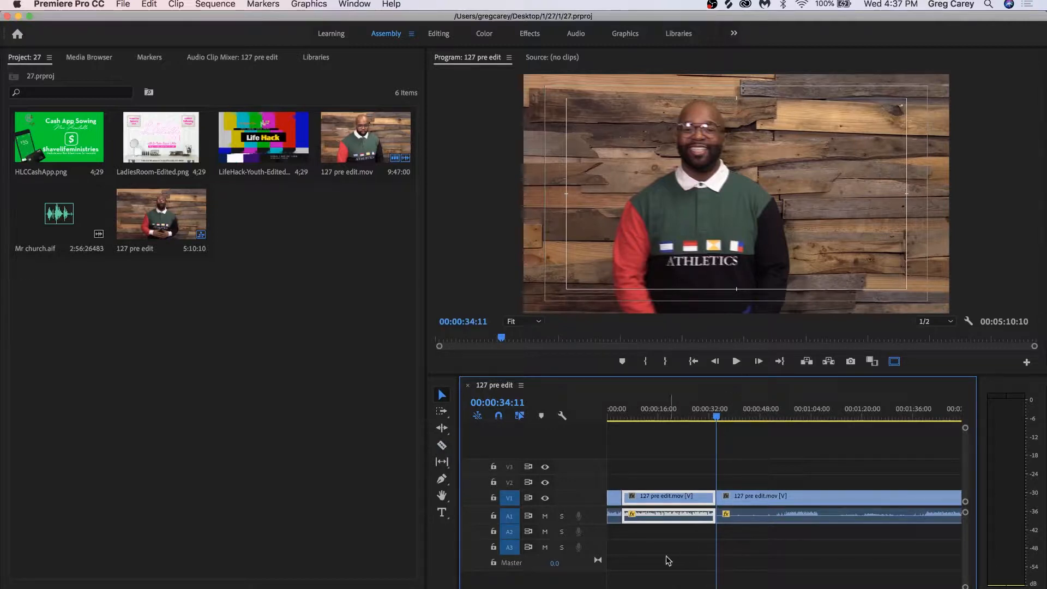
Step: Move the playhead to 00:00:51:11 and check announcements 1 and 2 in the 1:27 Word script before returning to Premiere Pro
{"action": "key", "text": "minus"}
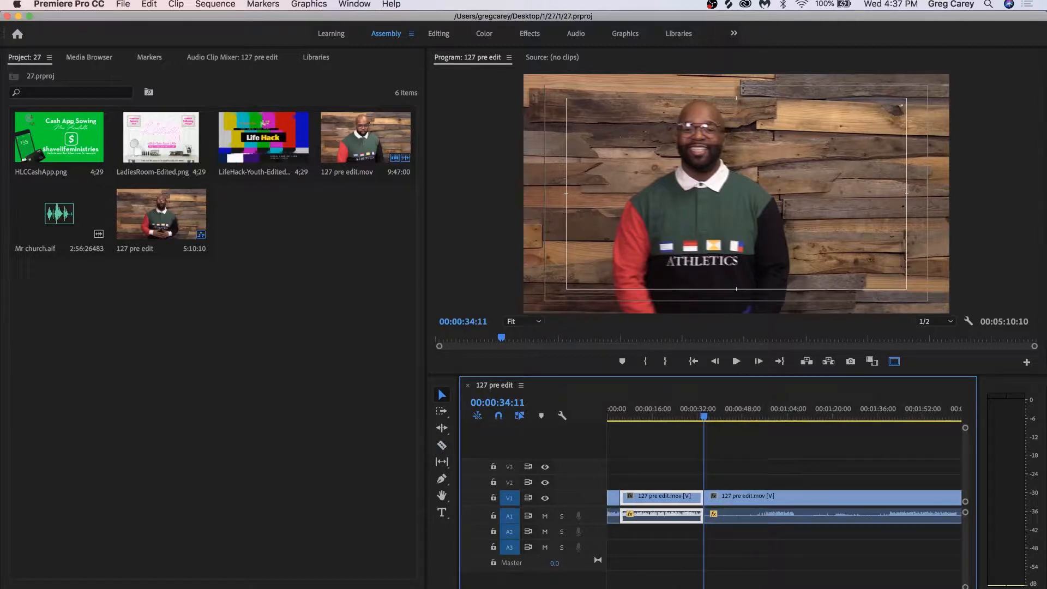
{"action": "left_click", "coordinate": [752, 412]}
{"action": "left_click_drag", "start_coordinate": [752, 413], "coordinate": [754, 412]}
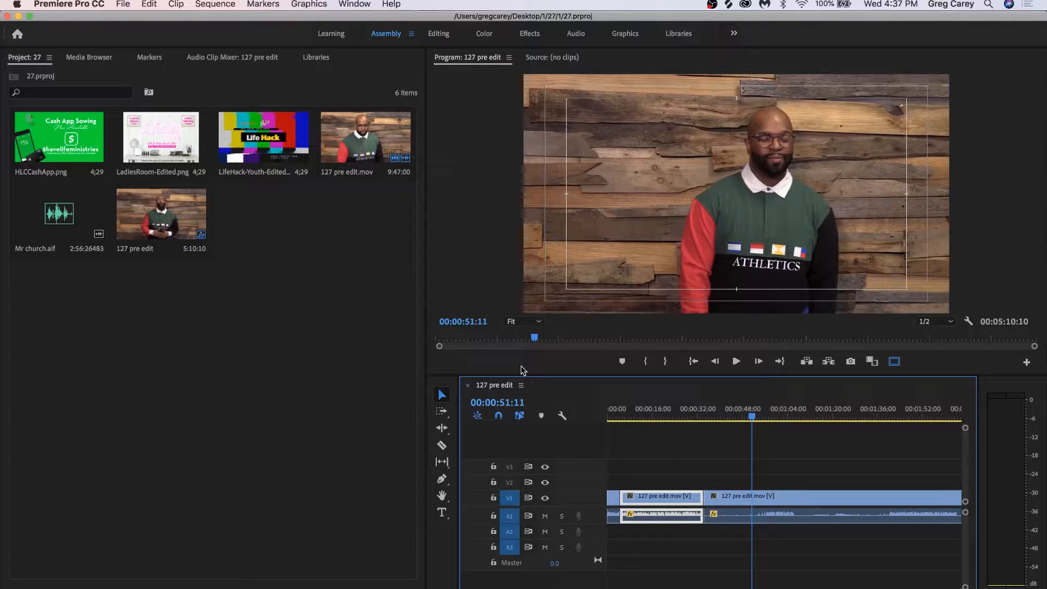
{"action": "left_click", "coordinate": [852, 577]}
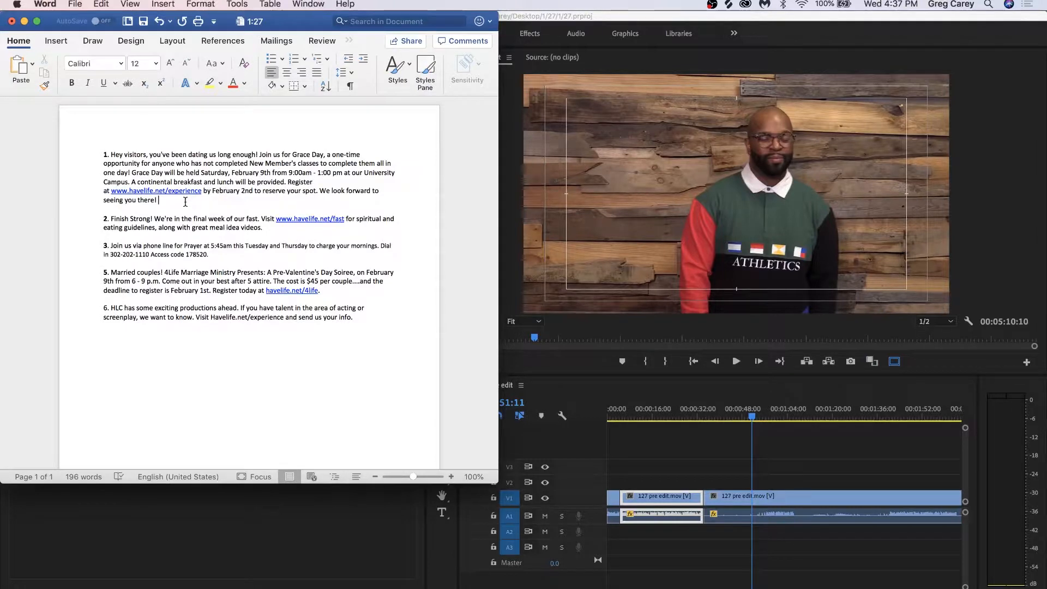
{"action": "left_click_drag", "start_coordinate": [186, 202], "coordinate": [101, 154]}
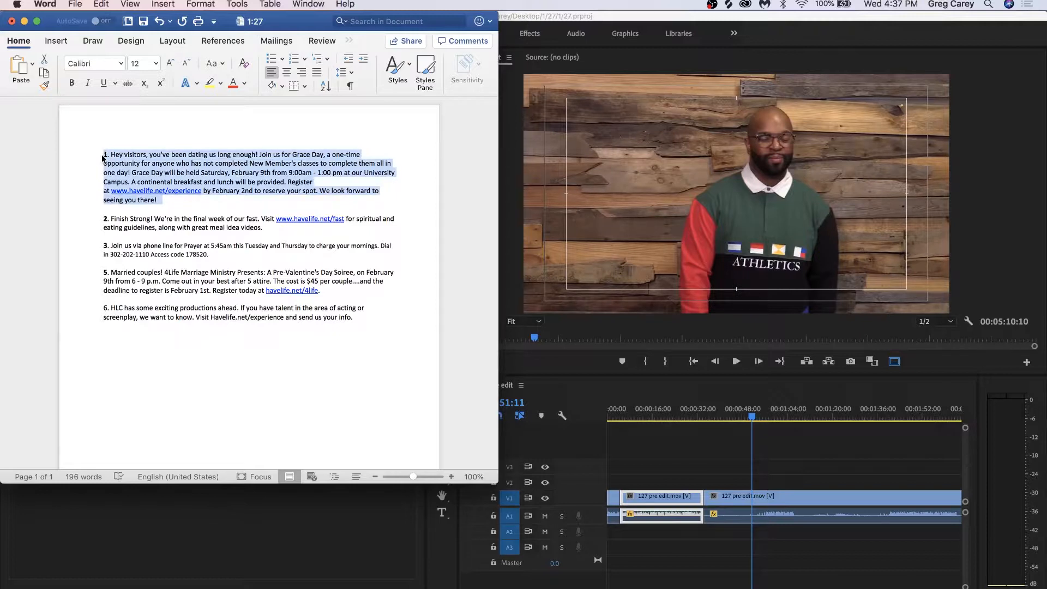
{"action": "left_click", "coordinate": [172, 206]}
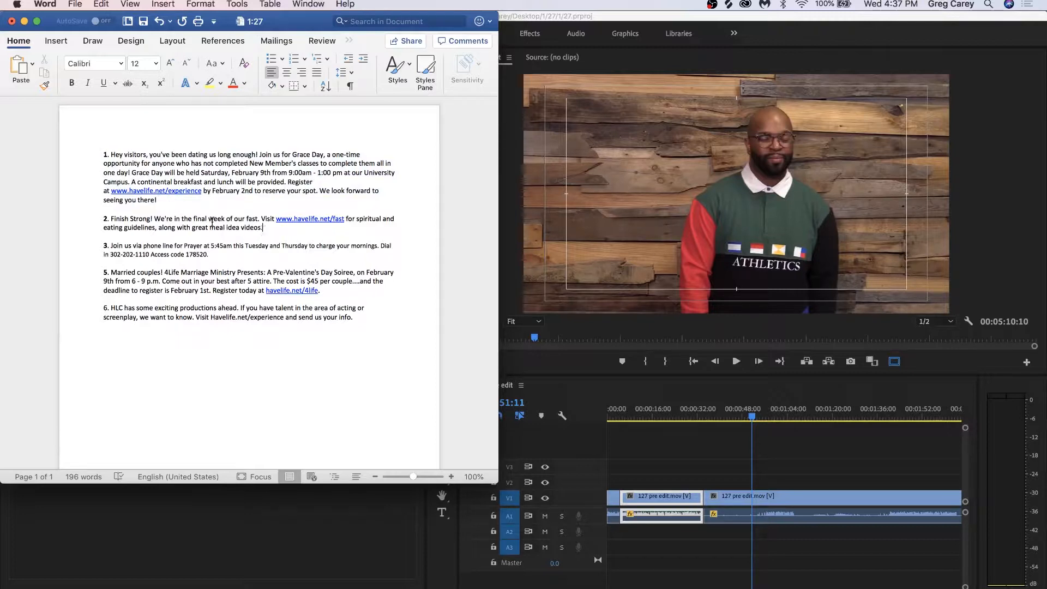
{"action": "left_click", "coordinate": [291, 524]}
Step: Play to 00:00:56:05, where the usable take begins, and split the long clip there
{"action": "key", "text": "space"}
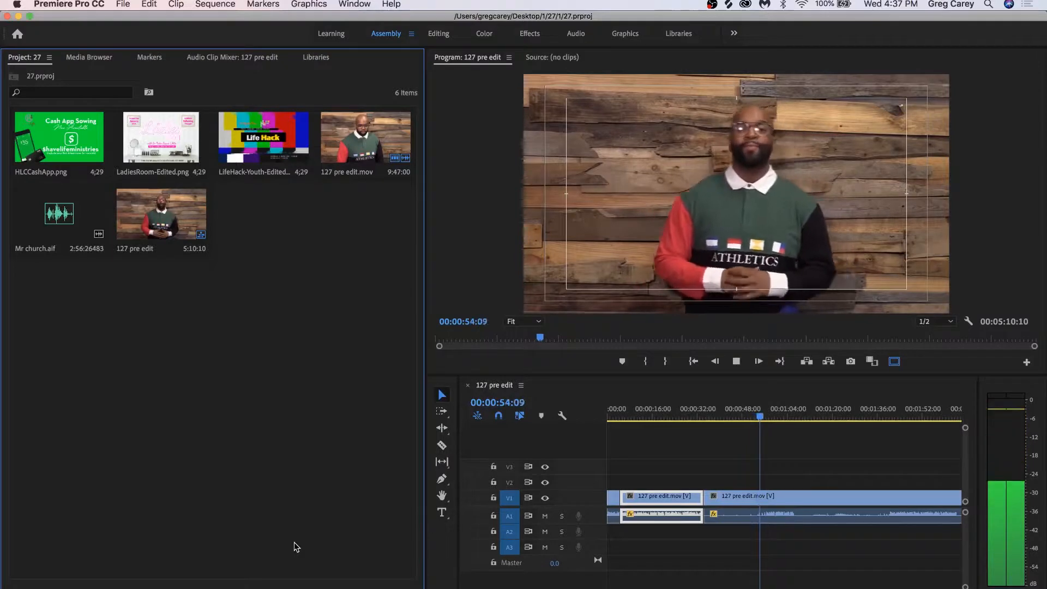
{"action": "key", "text": "space"}
{"action": "key", "text": "c"}
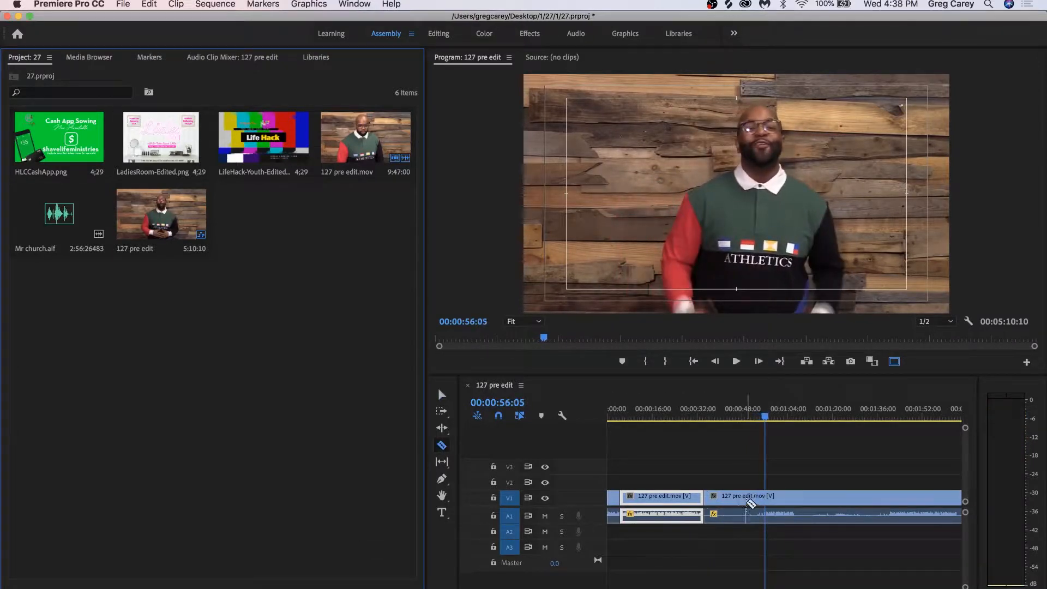
{"action": "left_click", "coordinate": [766, 500]}
{"action": "key", "text": "v"}
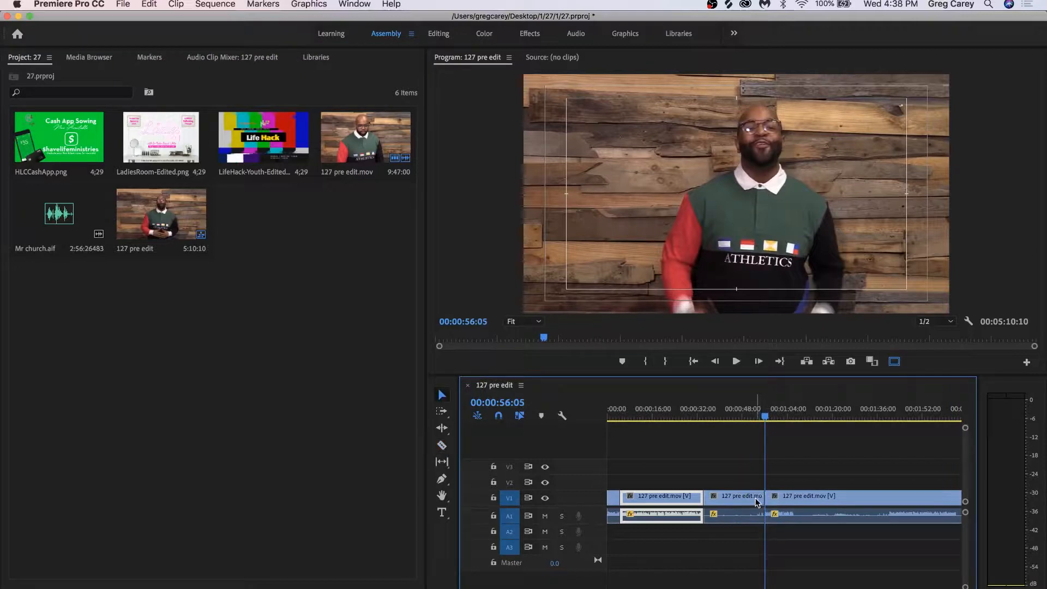
Step: Delete the unwanted section between 00:00:34:11 and 00:00:56:05, close the gap, and save with the playhead at 00:00:33:26
{"action": "left_click", "coordinate": [757, 501]}
{"action": "key", "text": "Delete"}
{"action": "left_click_drag", "start_coordinate": [788, 498], "coordinate": [735, 499]}
{"action": "left_click_drag", "start_coordinate": [714, 418], "coordinate": [702, 419]}
{"action": "key", "text": "ctrl+s"}
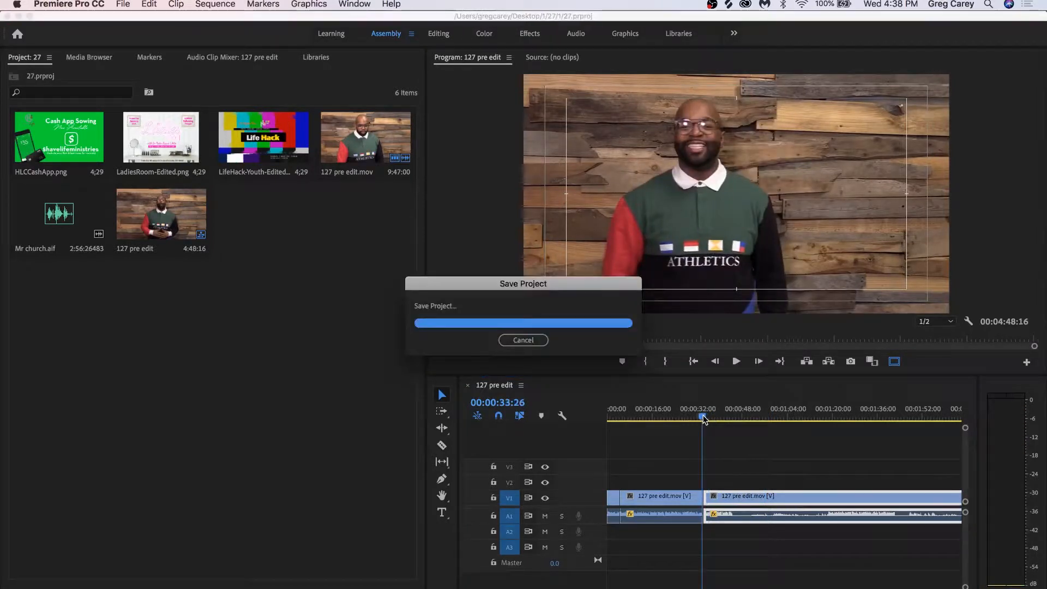
Step: Play the take to its end at 00:00:44:24, split the long clip there and save the project
{"action": "key", "text": "space"}
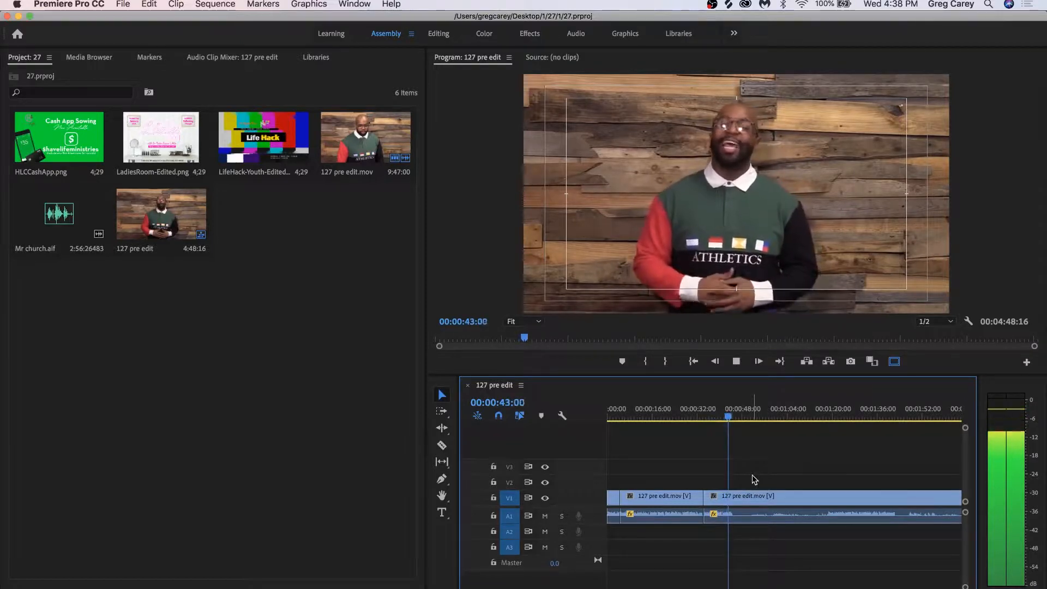
{"action": "key", "text": "space"}
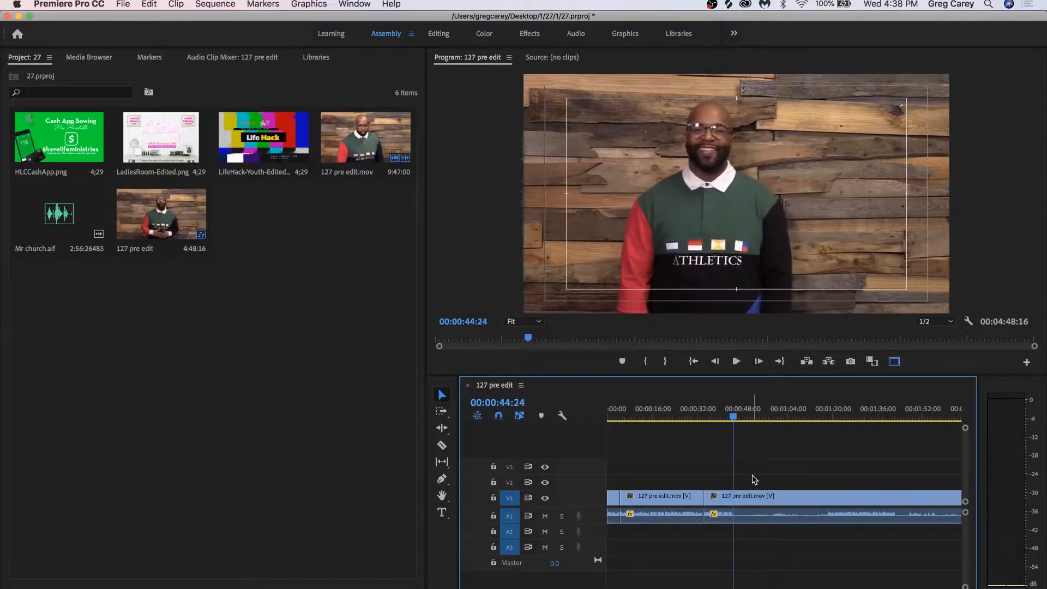
{"action": "key", "text": "c"}
{"action": "left_click", "coordinate": [734, 500]}
{"action": "key", "text": "v"}
{"action": "key", "text": "super+s"}
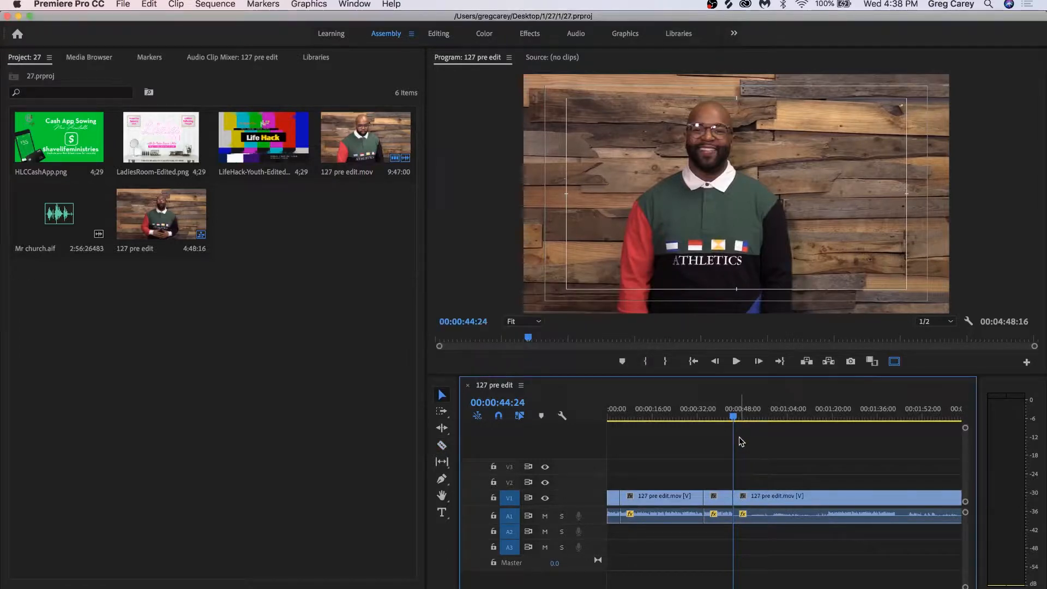
Step: Skip ahead to about 00:01:12:12, play to the next take at 00:01:18:12 and split the long clip there
{"action": "left_click_drag", "start_coordinate": [736, 415], "coordinate": [811, 415]}
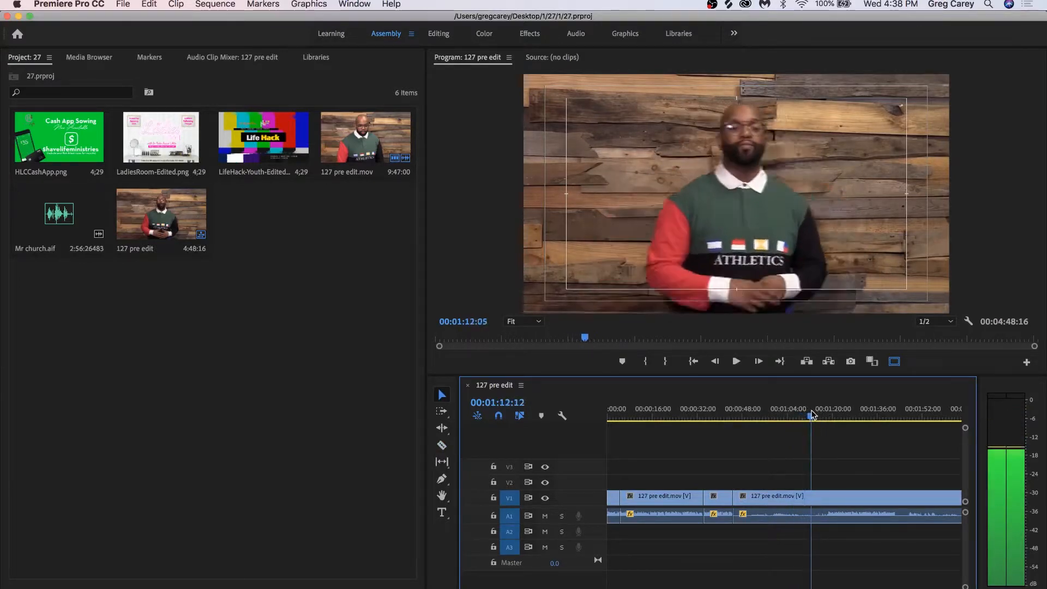
{"action": "key", "text": "space"}
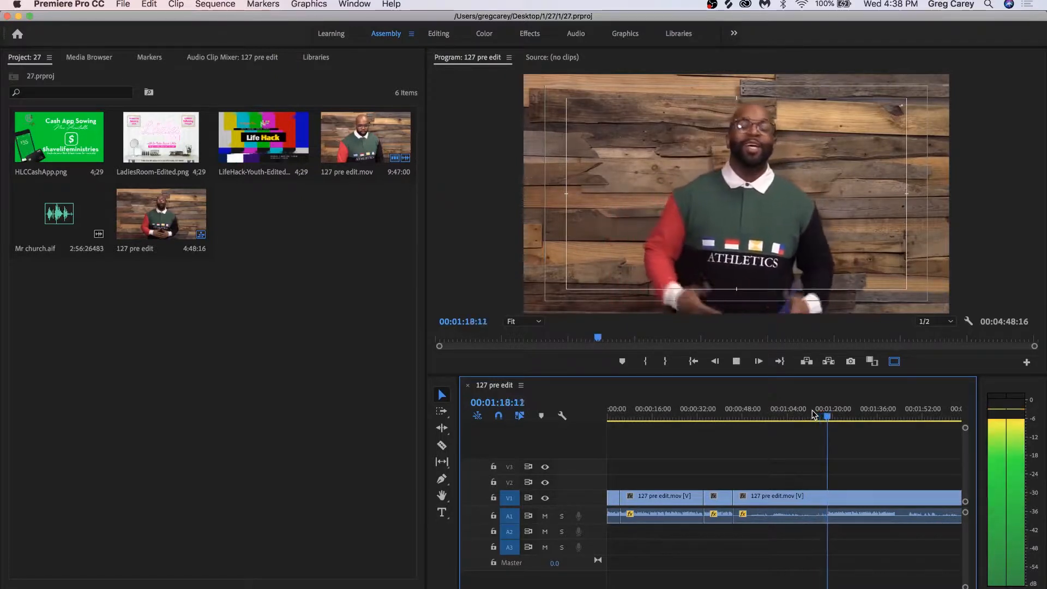
{"action": "key", "text": "space"}
{"action": "left_click", "coordinate": [828, 501]}
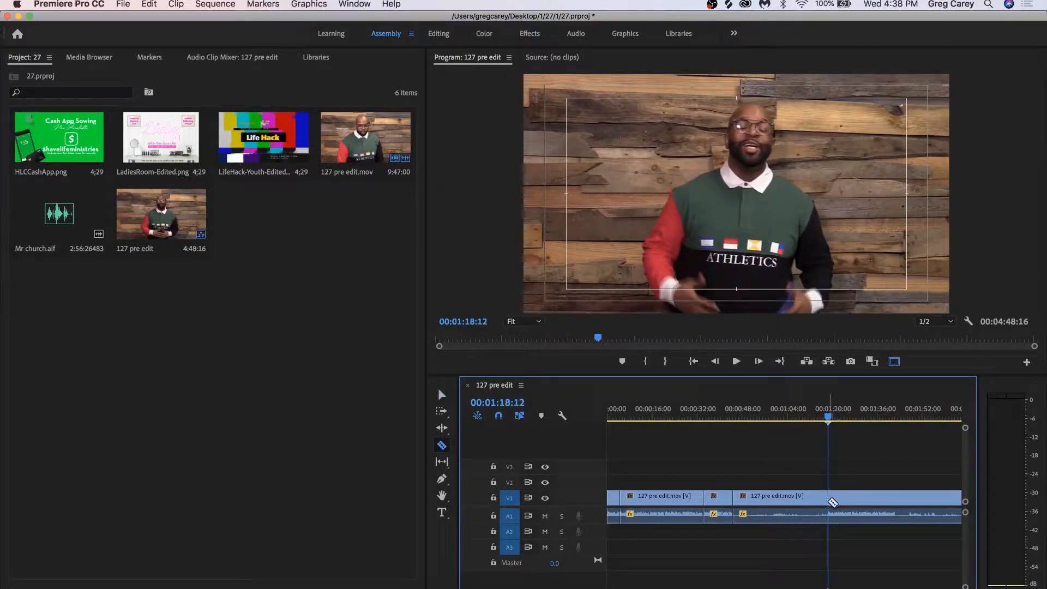
{"action": "key", "text": "v"}
Step: Delete the section between 00:00:44:24 and 00:01:18:12, close the gap and play across the new join from 00:00:44:02
{"action": "left_click", "coordinate": [784, 499]}
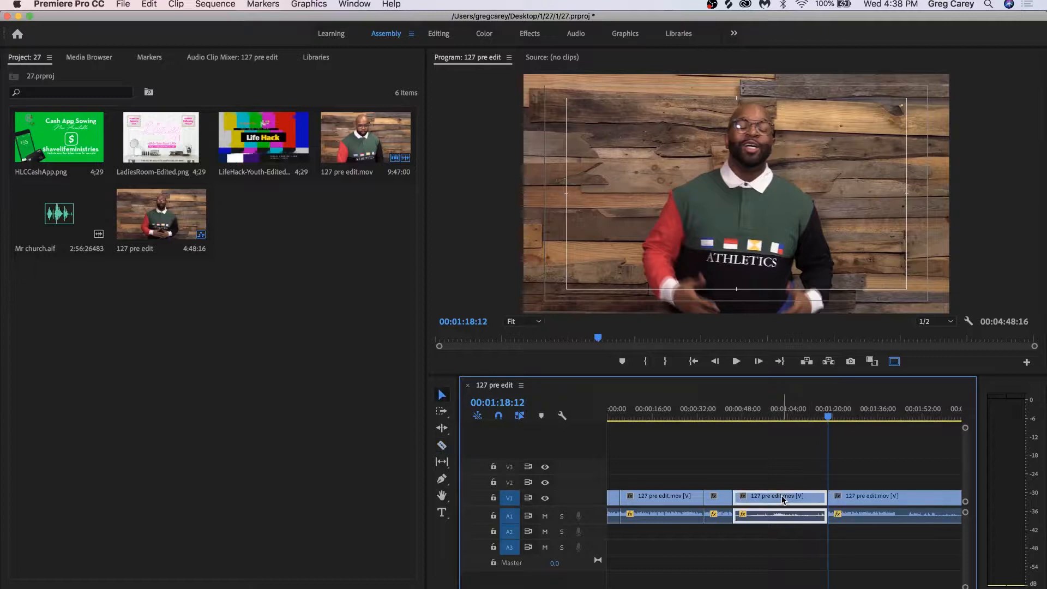
{"action": "key", "text": "Delete"}
{"action": "left_click_drag", "start_coordinate": [840, 498], "coordinate": [760, 495]}
{"action": "left_click", "coordinate": [732, 414]}
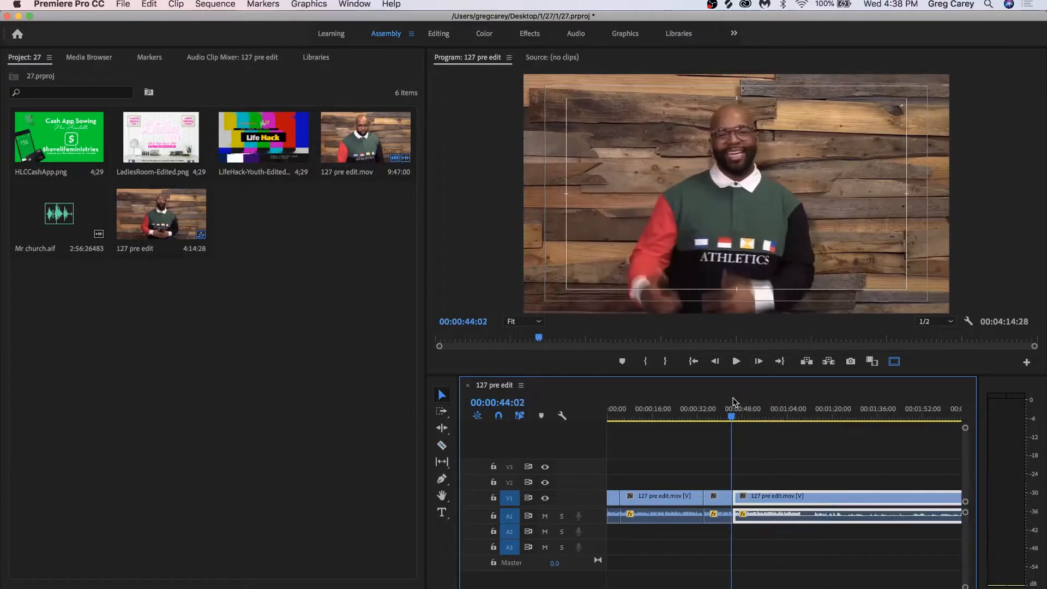
{"action": "key", "text": "space"}
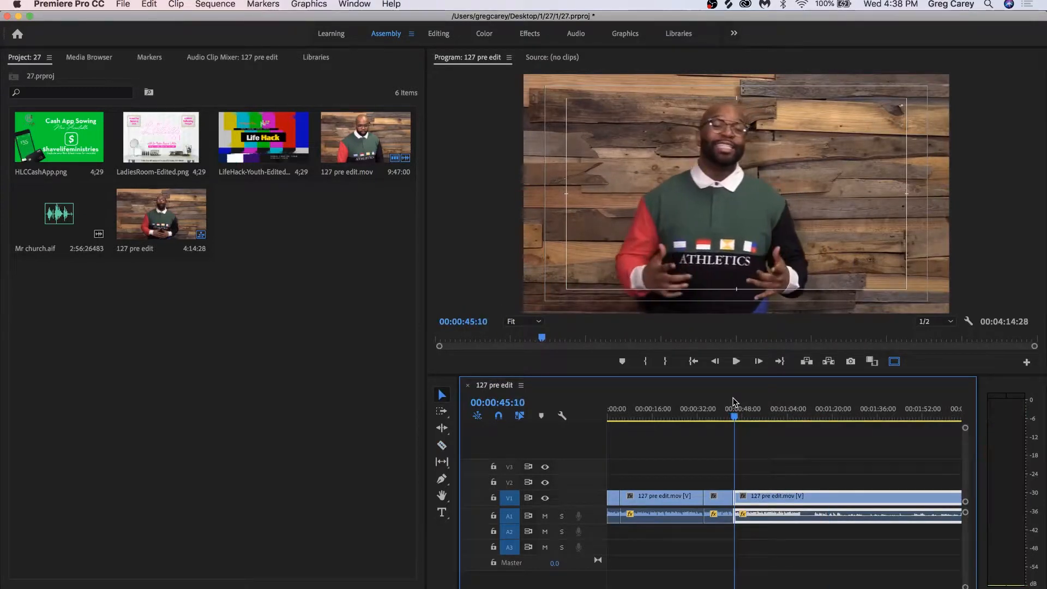
Step: Tighten the join near 00:00:44:24 by shifting the long clip seven frames earlier against the preceding clip
{"action": "key", "text": "="}
{"action": "key", "text": "="}
{"action": "key", "text": "="}
{"action": "key", "text": "="}
{"action": "key", "text": "="}
{"action": "key", "text": "="}
{"action": "key", "text": "="}
{"action": "key", "text": "="}
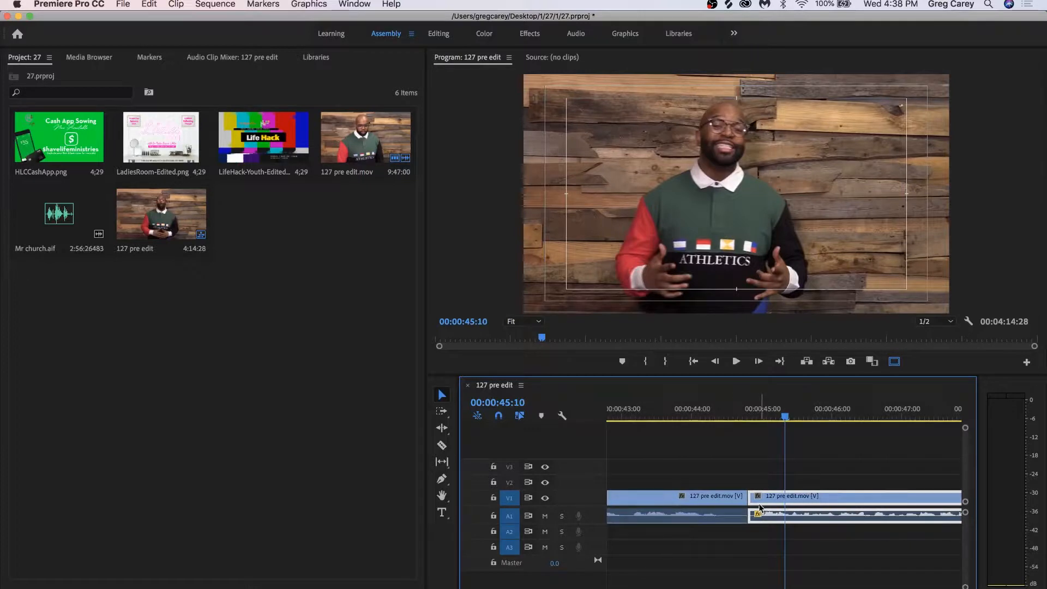
{"action": "left_click", "coordinate": [725, 520]}
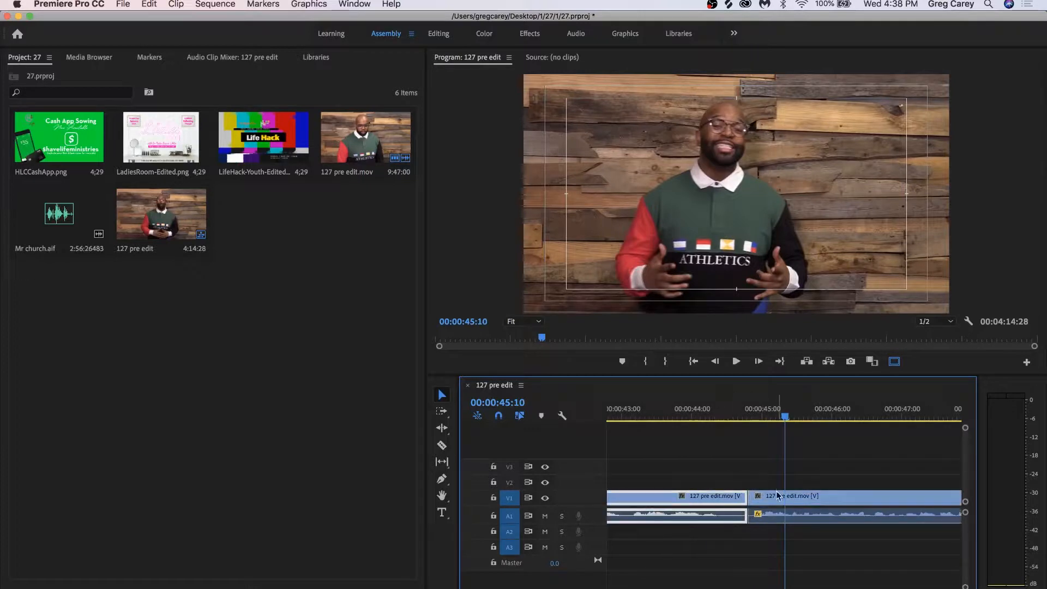
{"action": "left_click_drag", "start_coordinate": [778, 502], "coordinate": [762, 501]}
Step: Save the project and play across the tightened join to 00:00:45:29
{"action": "left_click_drag", "start_coordinate": [750, 419], "coordinate": [679, 419]}
{"action": "key", "text": "super+s"}
{"action": "key", "text": "space"}
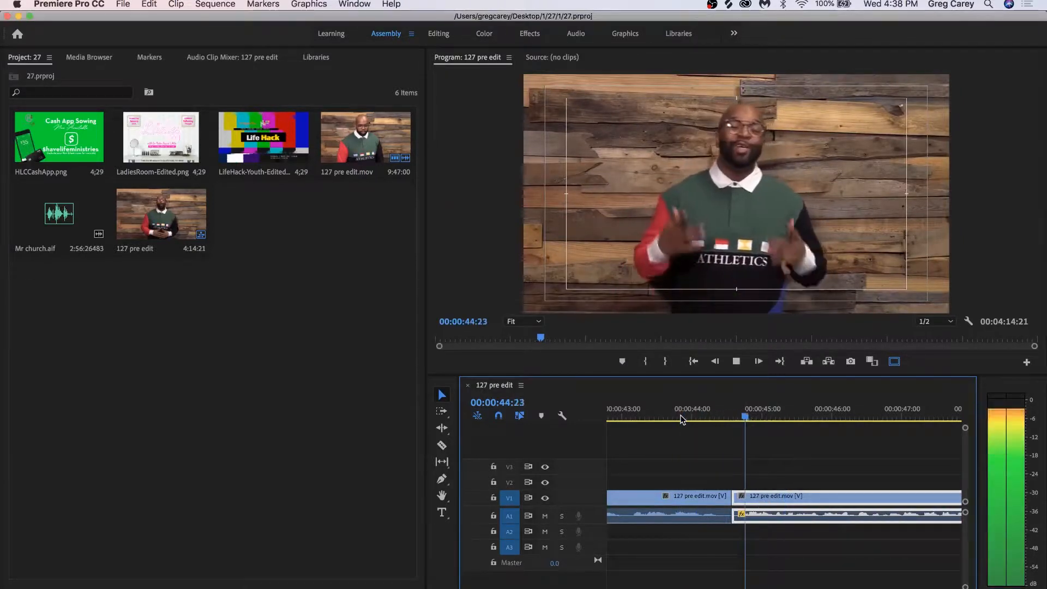
{"action": "key", "text": "space"}
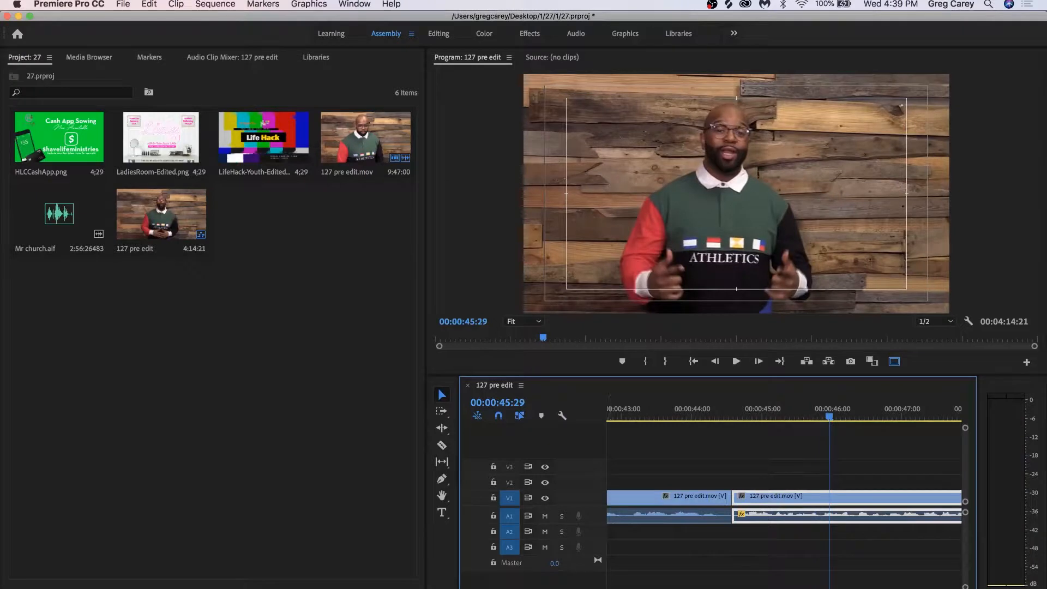
Step: Play the take from 00:00:45:29 to its end at 00:01:08:21
{"action": "key", "text": "minus"}
{"action": "key", "text": "minus"}
{"action": "key", "text": "minus"}
{"action": "key", "text": "space"}
{"action": "key", "text": "minus"}
{"action": "key", "text": "minus"}
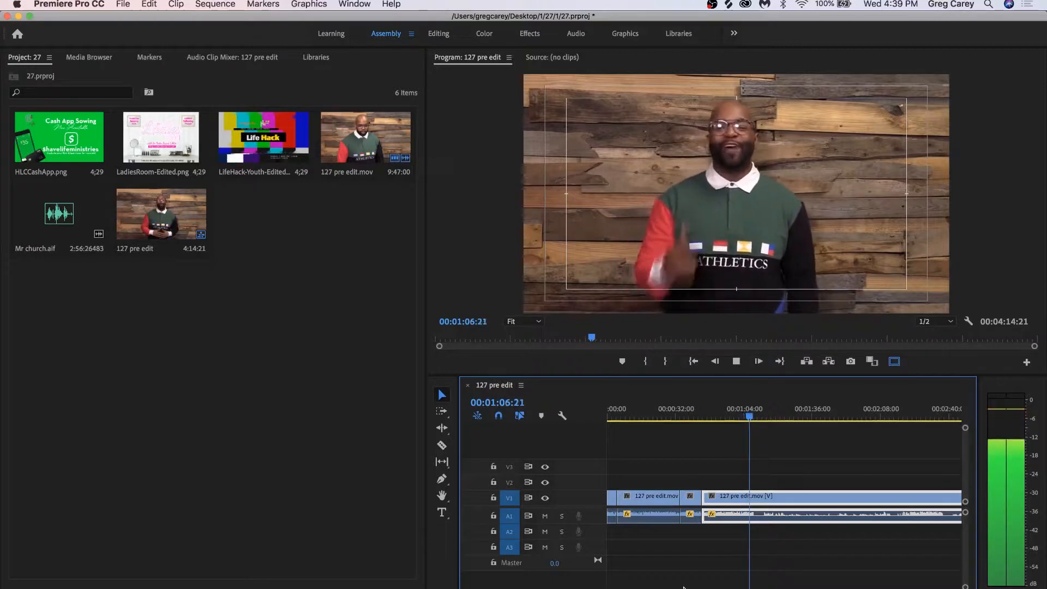
{"action": "key", "text": "space"}
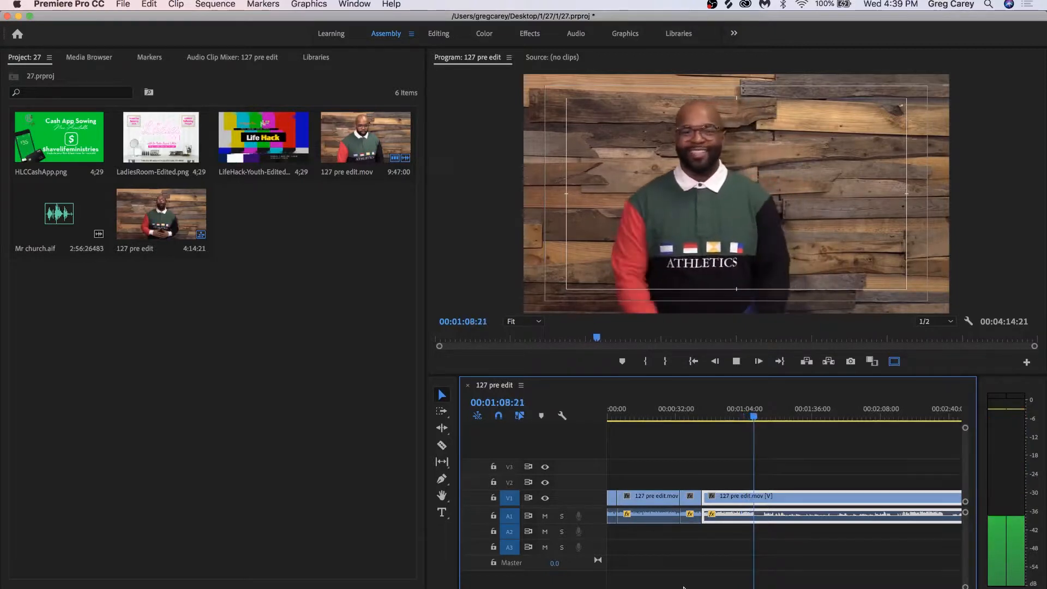
Step: Split the long clip at 00:01:08:21, where the take ends, and save the project
{"action": "key", "text": "super+s"}
{"action": "key", "text": "c"}
{"action": "left_click", "coordinate": [755, 499]}
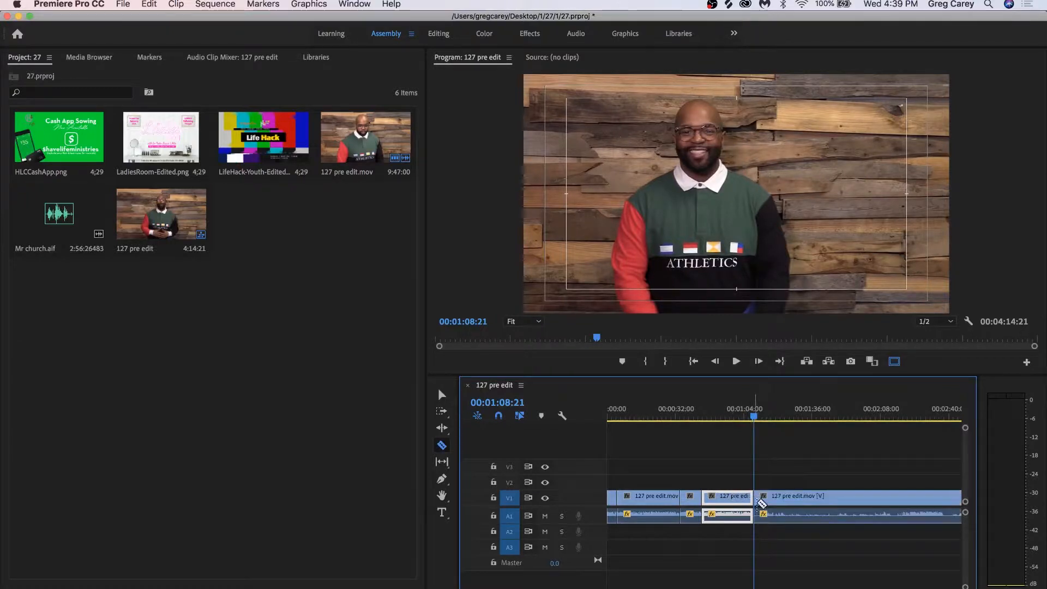
{"action": "key", "text": "v"}
{"action": "key", "text": "super+s"}
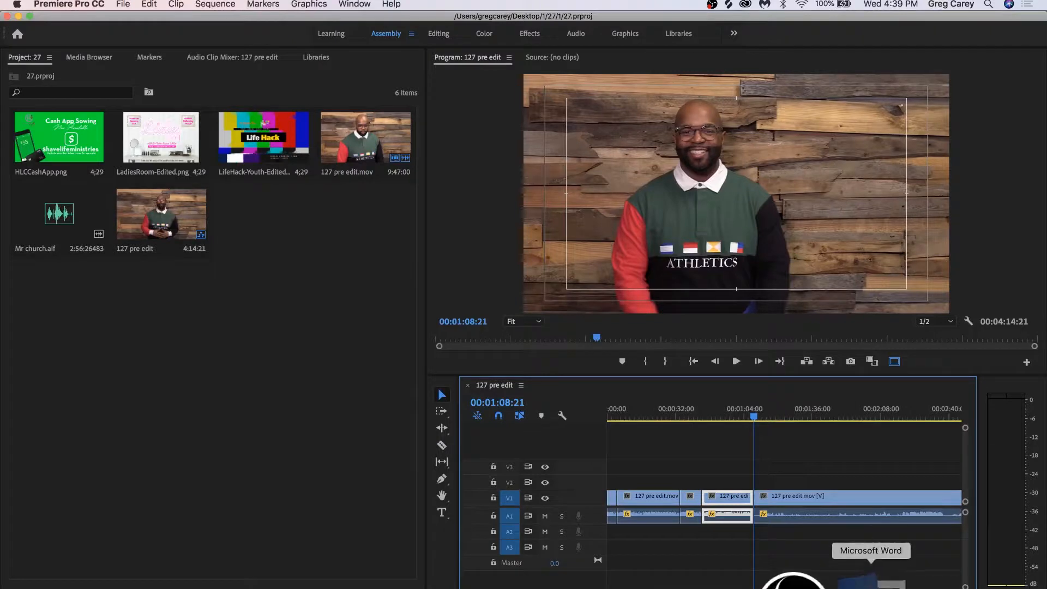
Step: Switch to the 1:27 Word script to check the remaining announcements, then return to the Premiere Pro project
{"action": "left_click", "coordinate": [794, 580]}
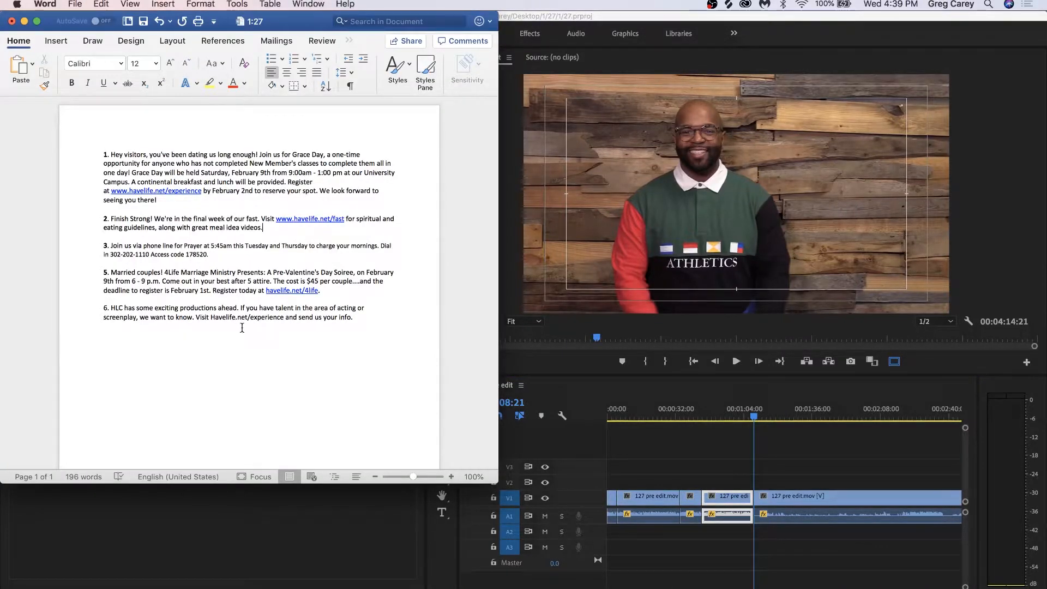
{"action": "left_click", "coordinate": [363, 520]}
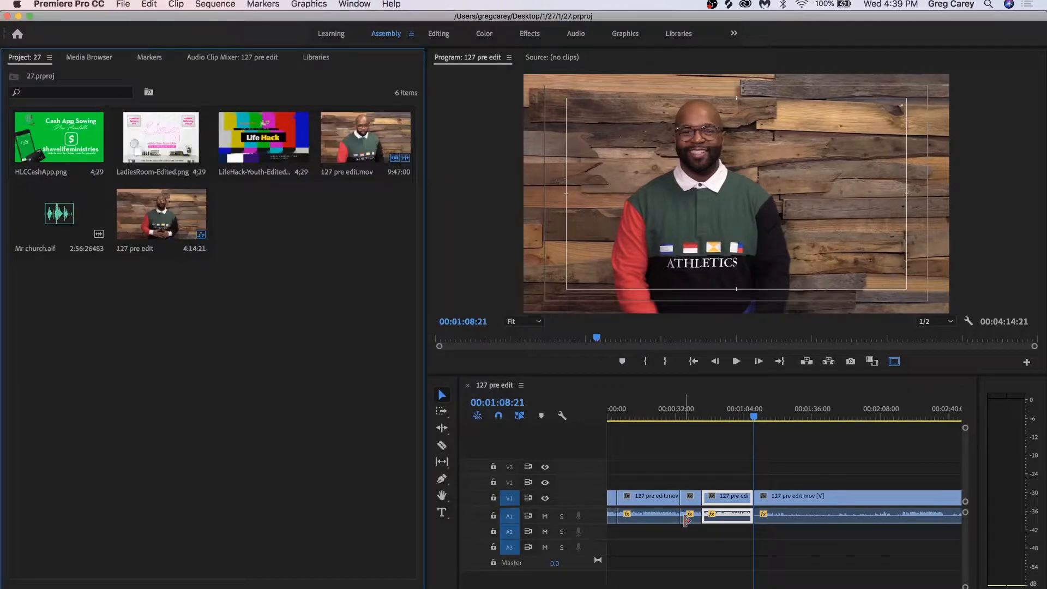
{"action": "left_click", "coordinate": [758, 580]}
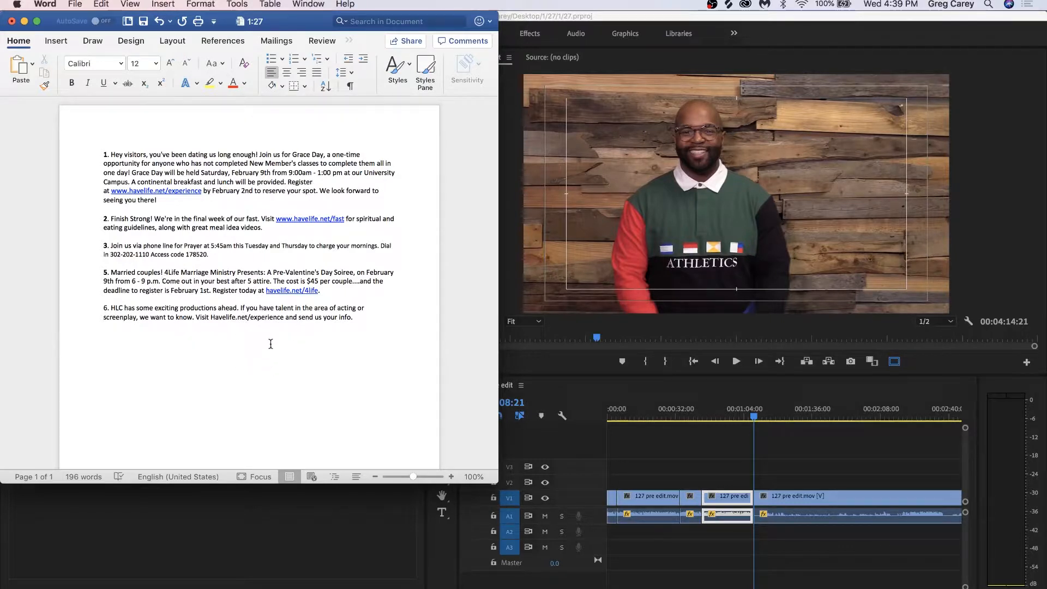
{"action": "left_click", "coordinate": [281, 532]}
Step: Look for the next usable take by skipping ahead to 00:02:17:00 and playing to 00:02:18:14
{"action": "key", "text": "space"}
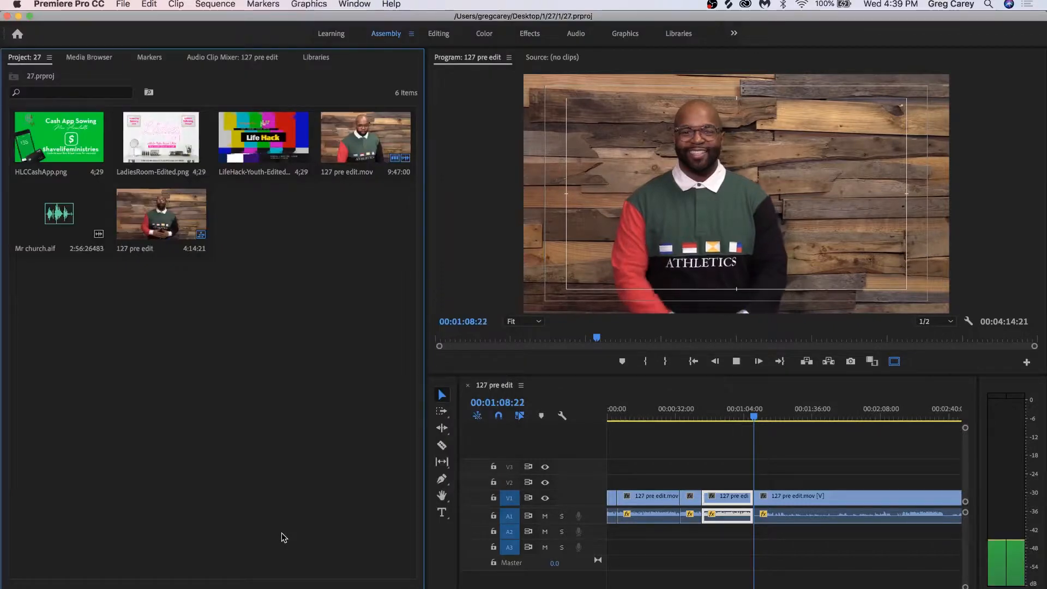
{"action": "left_click_drag", "start_coordinate": [791, 588], "coordinate": [933, 587]}
{"action": "key", "text": "space"}
{"action": "left_click_drag", "start_coordinate": [716, 414], "coordinate": [810, 421]}
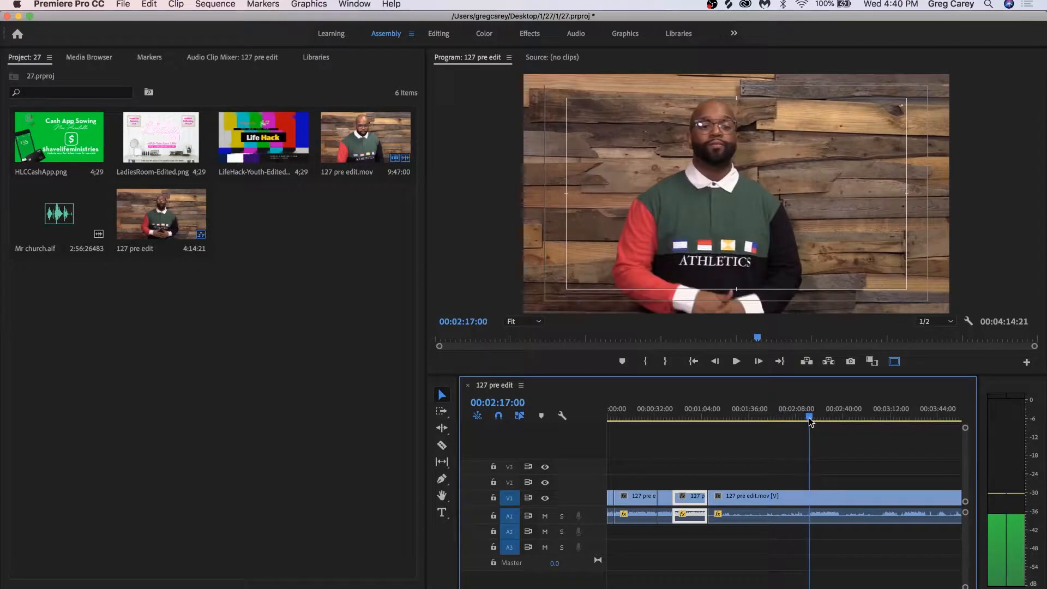
{"action": "key", "text": "space"}
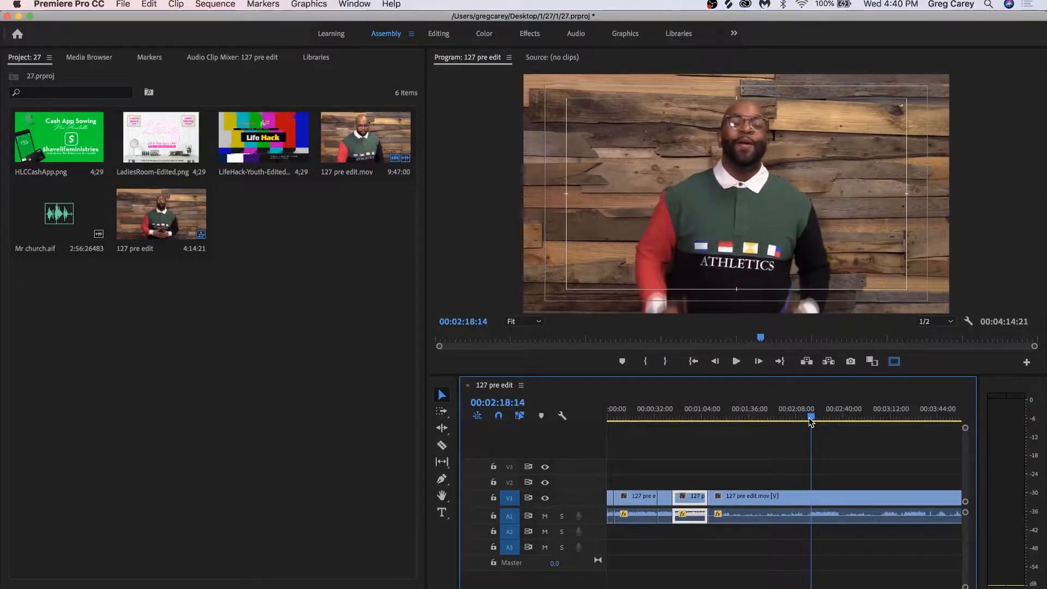
Step: Save the project and play the footage from 00:02:18:14 to 00:02:31:05 to review the take
{"action": "key", "text": "super+s"}
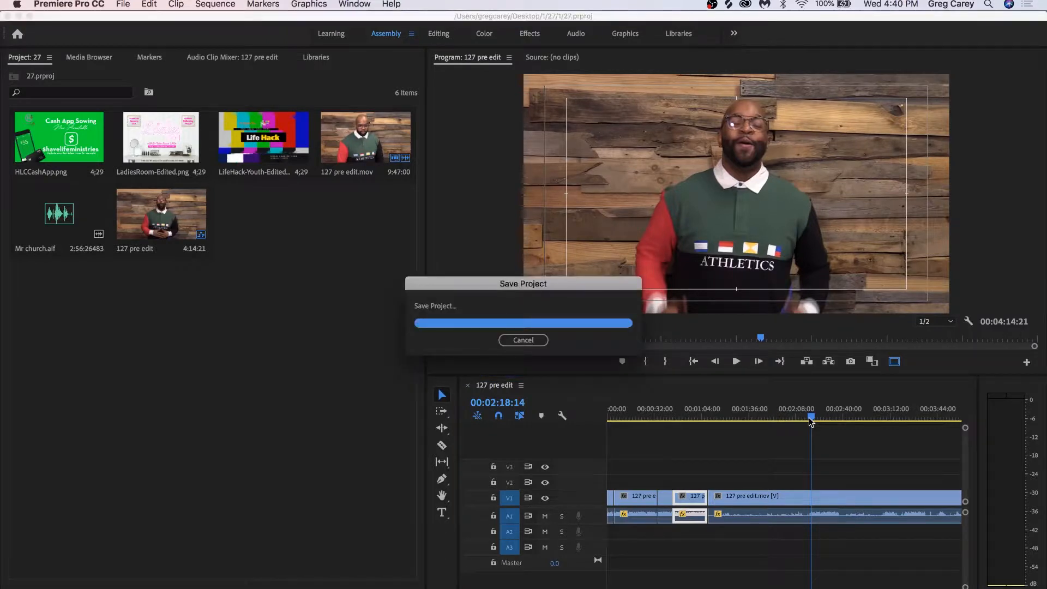
{"action": "key", "text": "space"}
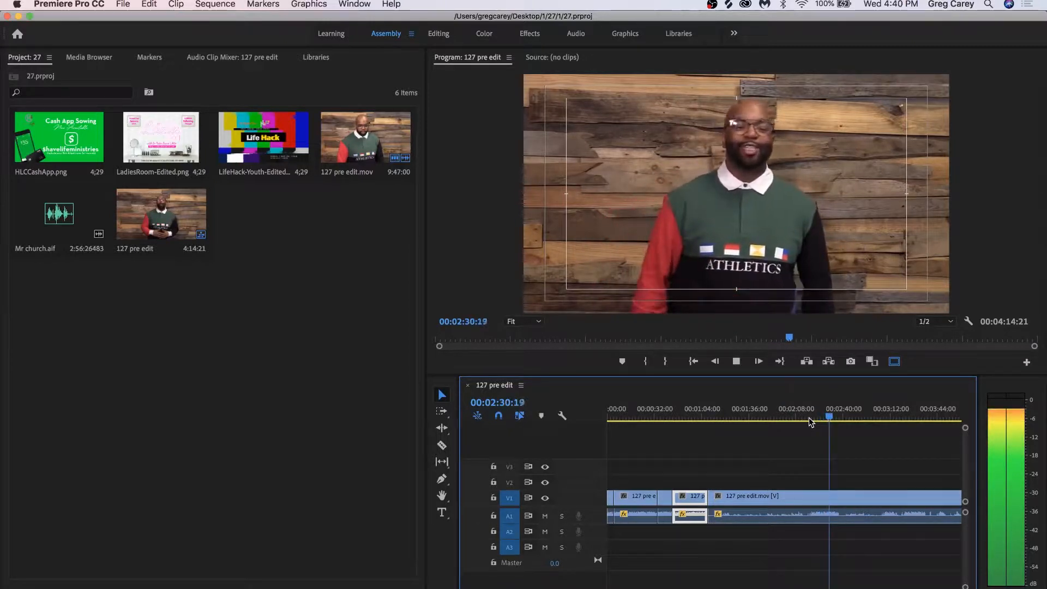
{"action": "key", "text": "space"}
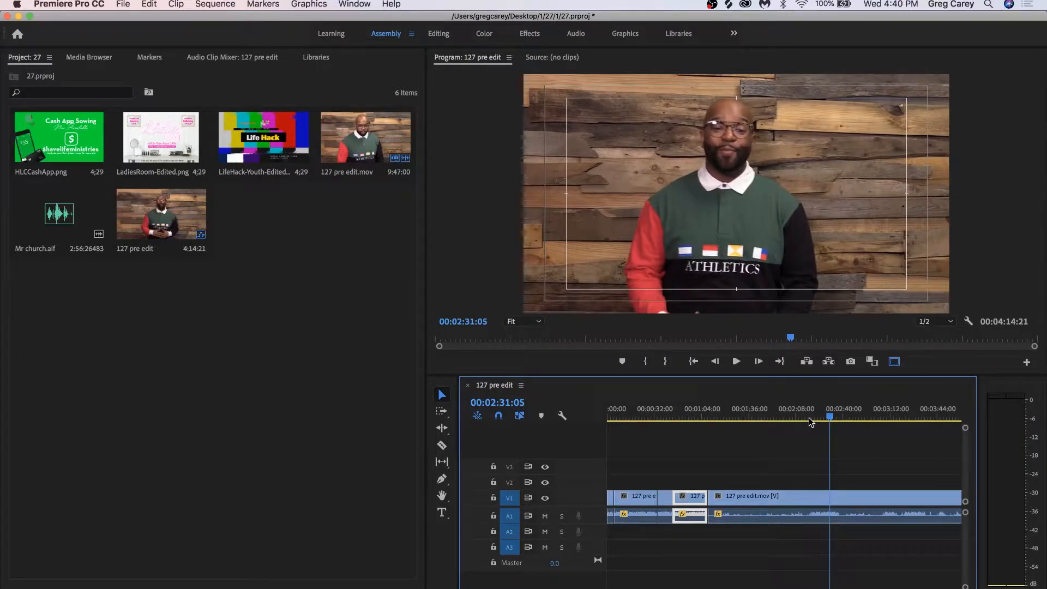
Step: Remove the unwanted footage between 00:01:08:21 and the next take's start at 00:02:18:13, close the gap and save the project
{"action": "mouse_move", "coordinate": [810, 417]}
{"action": "left_mouse_down"}
{"action": "mouse_move", "coordinate": [783, 415]}
{"action": "mouse_move", "coordinate": [809, 410]}
{"action": "left_mouse_up"}
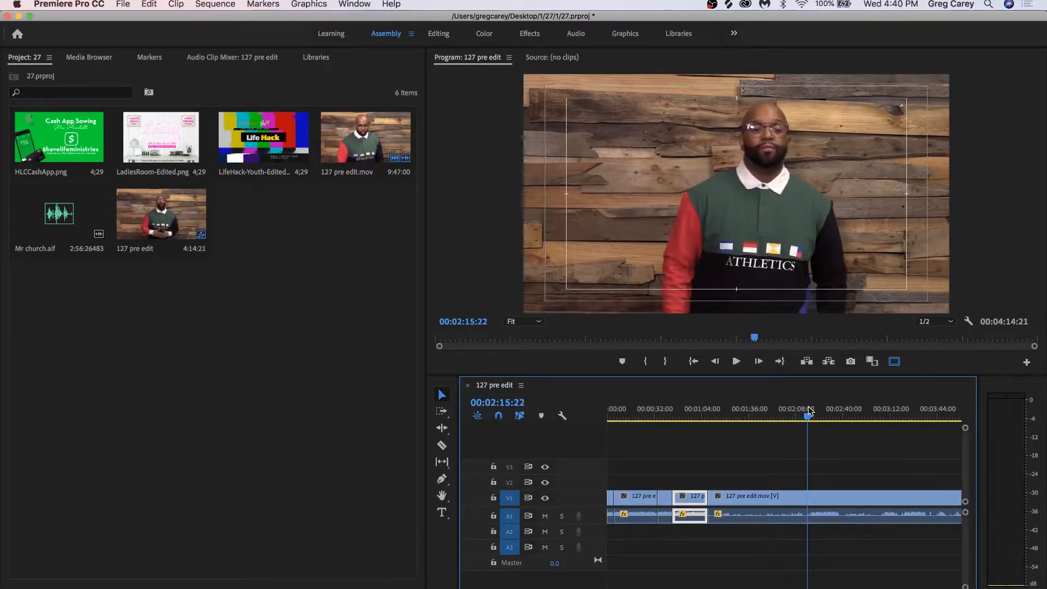
{"action": "left_click_drag", "start_coordinate": [768, 464], "coordinate": [779, 519]}
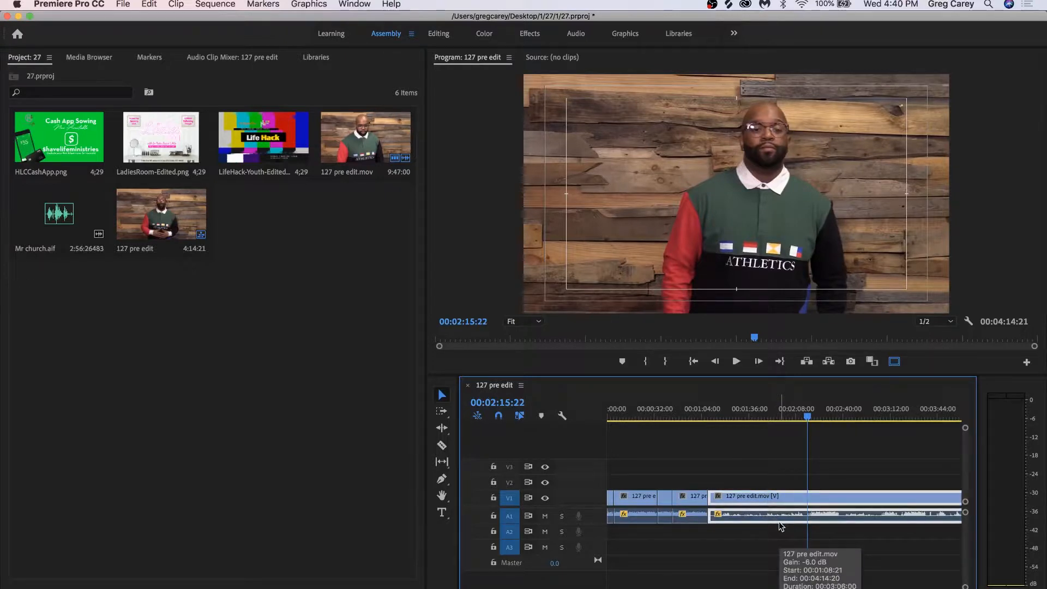
{"action": "left_click", "coordinate": [888, 3]}
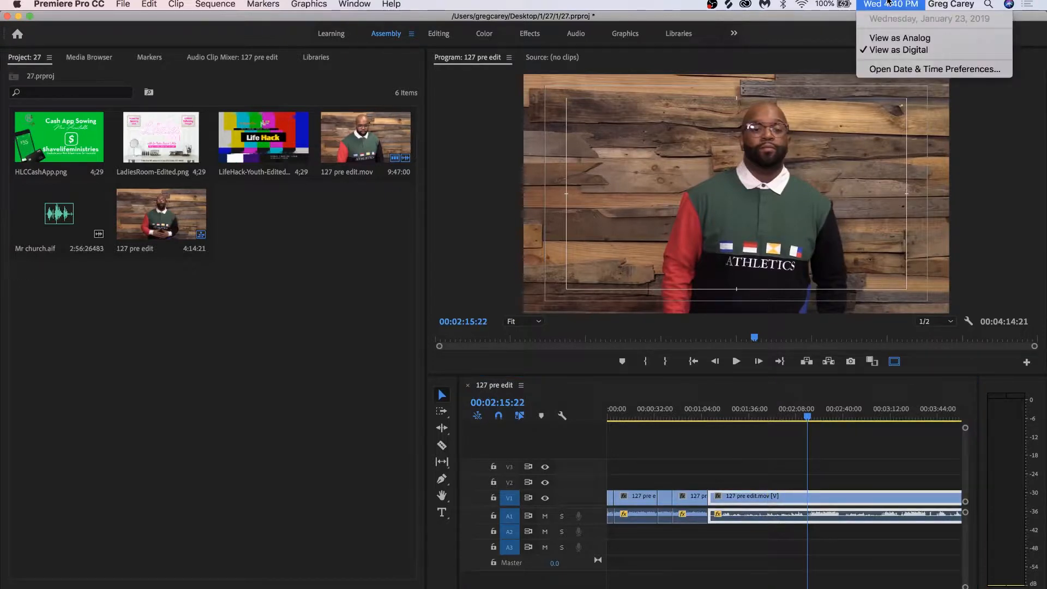
{"action": "left_click", "coordinate": [1022, 137]}
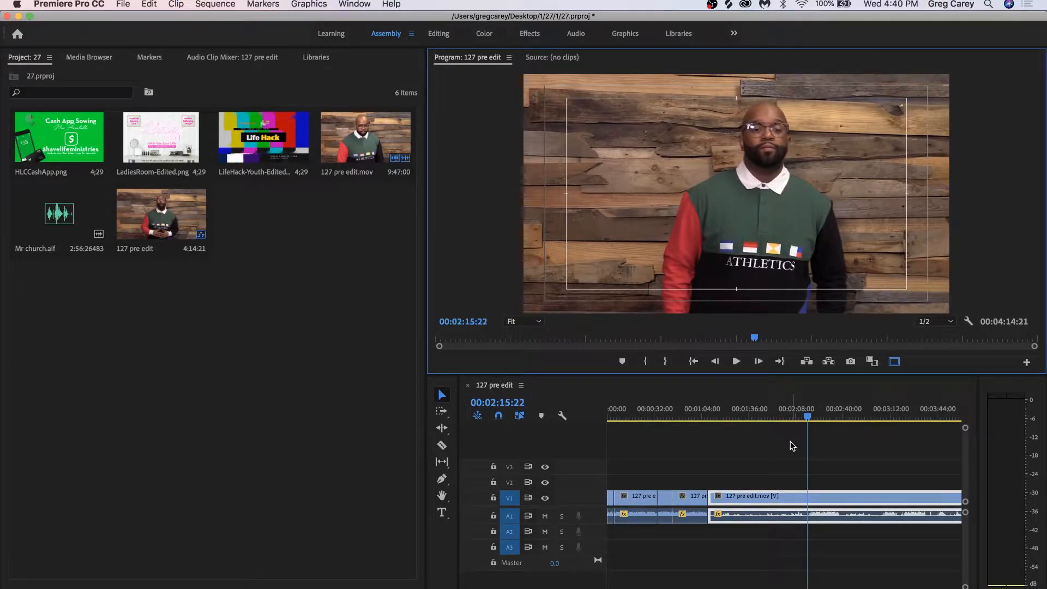
{"action": "key", "text": "space"}
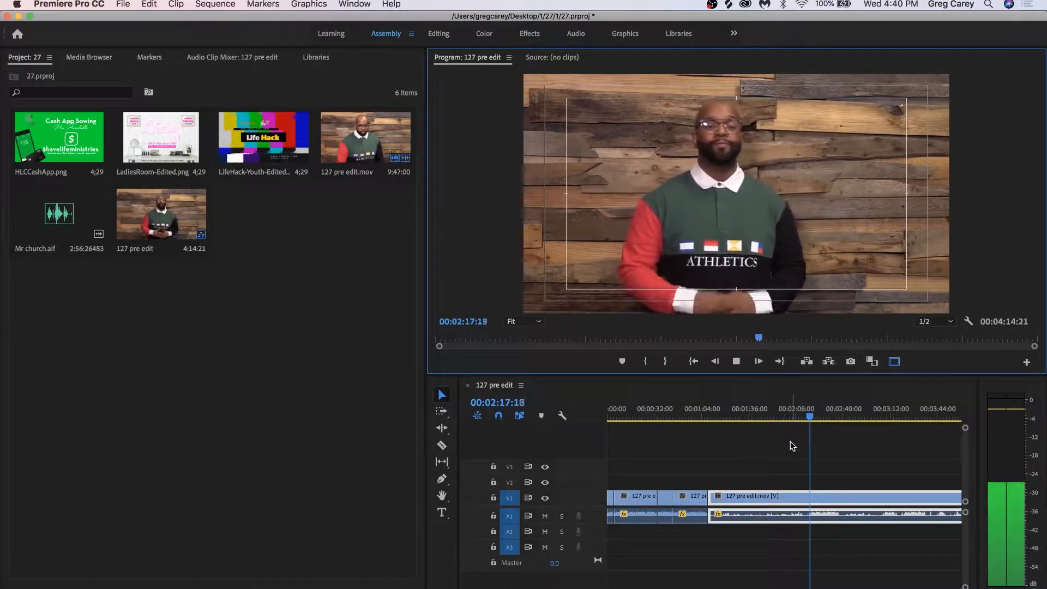
{"action": "key", "text": "space"}
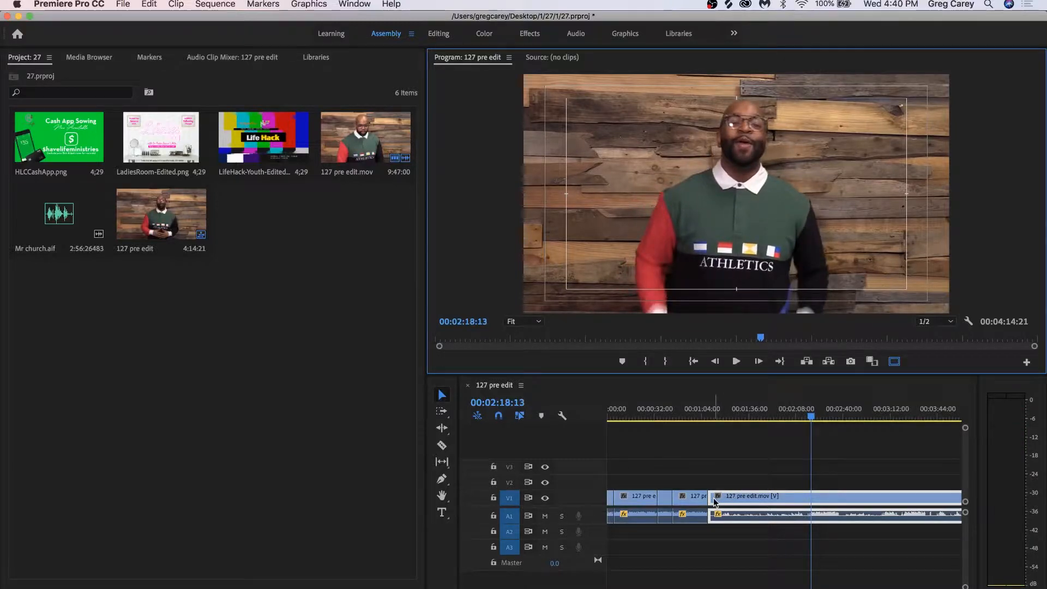
{"action": "mouse_move", "coordinate": [713, 498]}
{"action": "left_mouse_down"}
{"action": "mouse_move", "coordinate": [818, 498]}
{"action": "mouse_move", "coordinate": [732, 498]}
{"action": "left_mouse_up"}
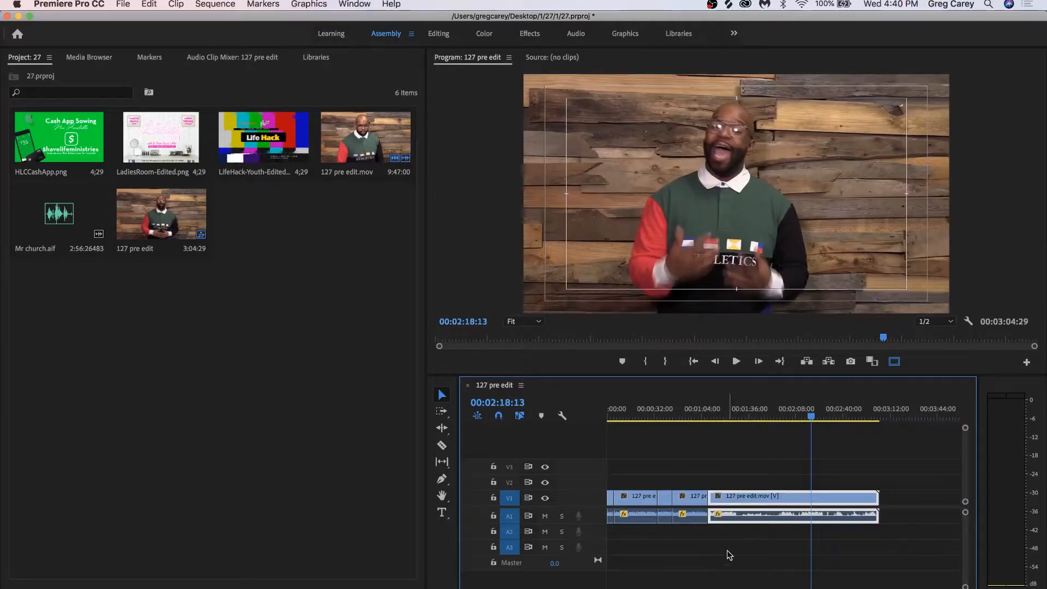
{"action": "left_click_drag", "start_coordinate": [724, 588], "coordinate": [699, 588]}
{"action": "left_click_drag", "start_coordinate": [819, 588], "coordinate": [727, 588]}
{"action": "key", "text": "super+s"}
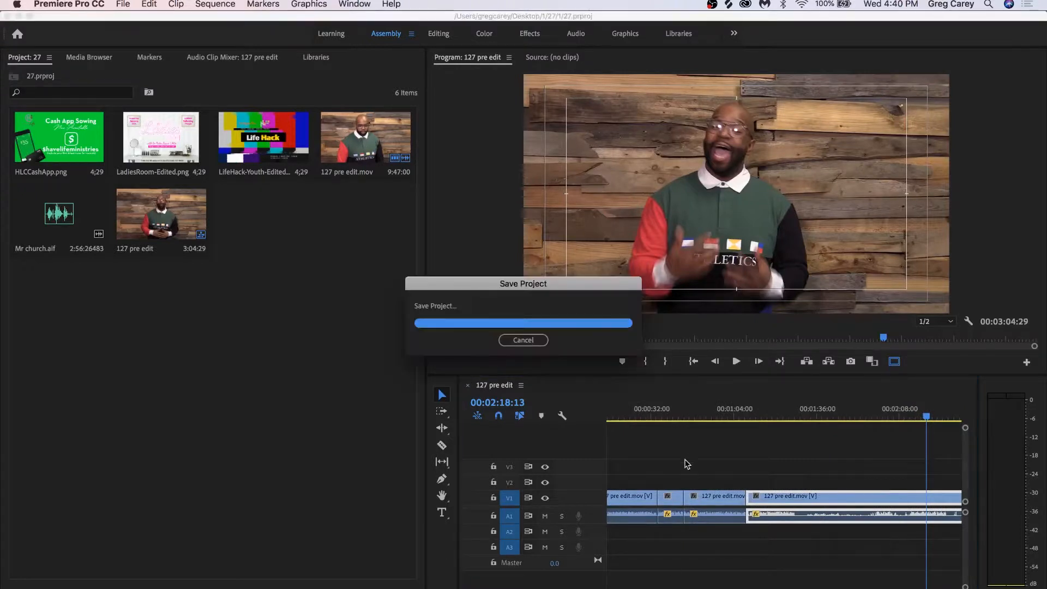
Step: Play the new join from 00:01:06:16 and tighten it by moving the following clip earlier to start at 00:01:08:15
{"action": "left_click", "coordinate": [740, 416]}
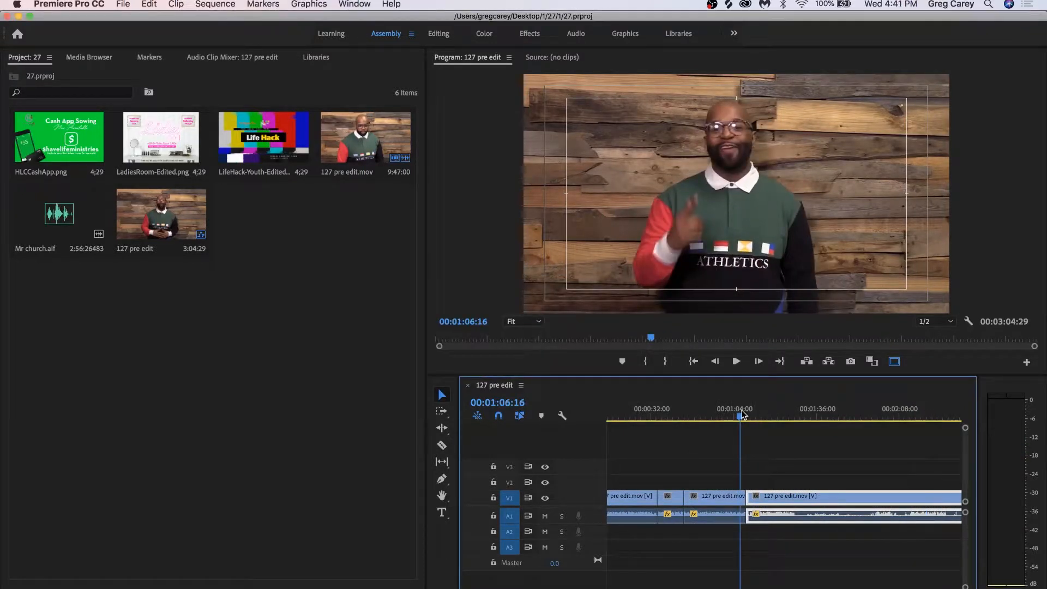
{"action": "key", "text": "super+s"}
{"action": "key", "text": "space"}
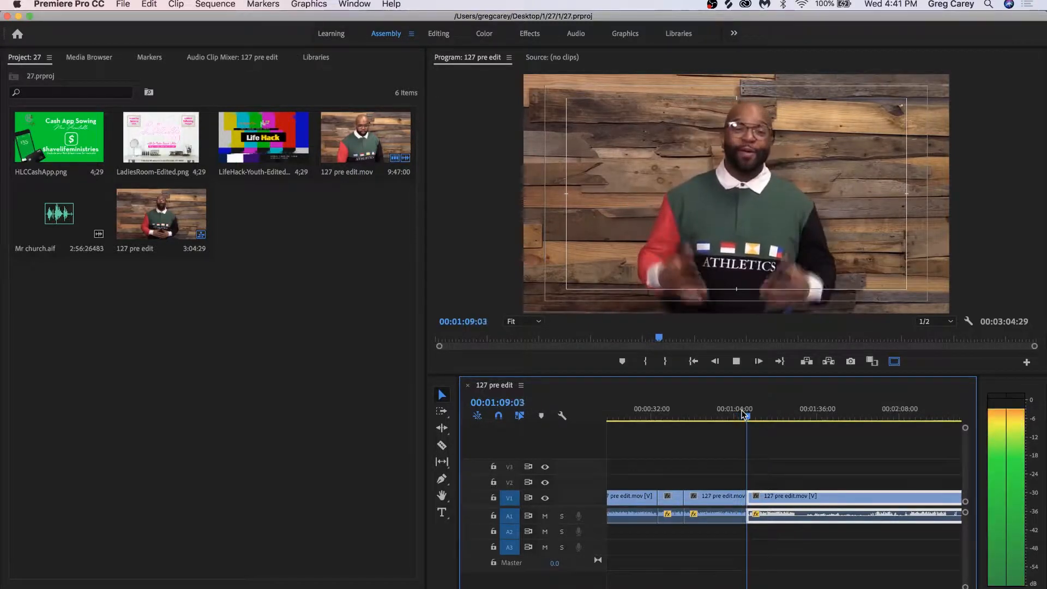
{"action": "key", "text": "space"}
{"action": "key", "text": "equal"}
{"action": "key", "text": "equal"}
{"action": "key", "text": "equal"}
{"action": "key", "text": "equal"}
{"action": "key", "text": "equal"}
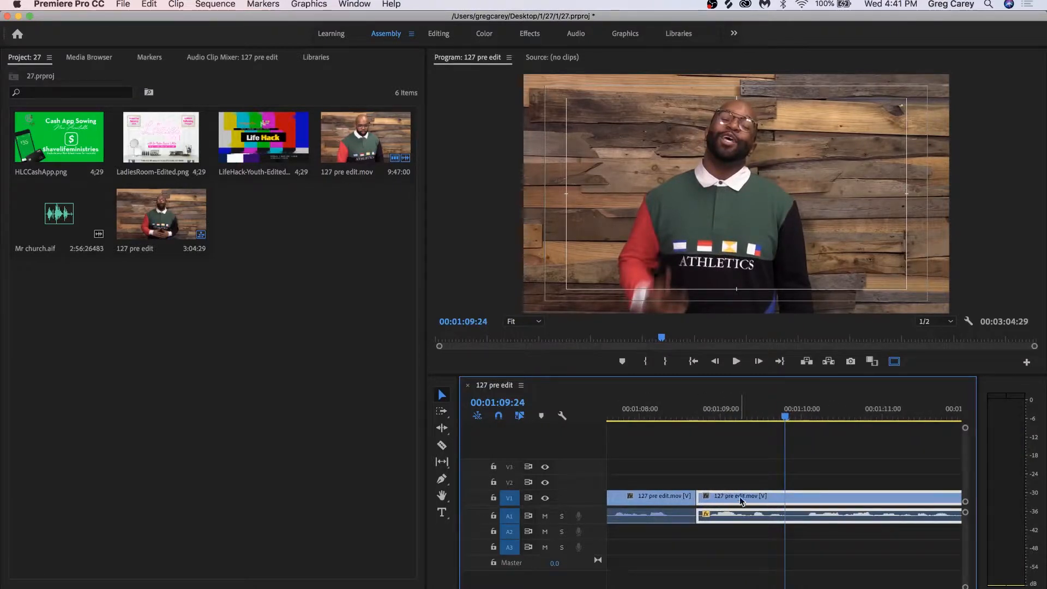
{"action": "left_click_drag", "start_coordinate": [737, 498], "coordinate": [720, 499]}
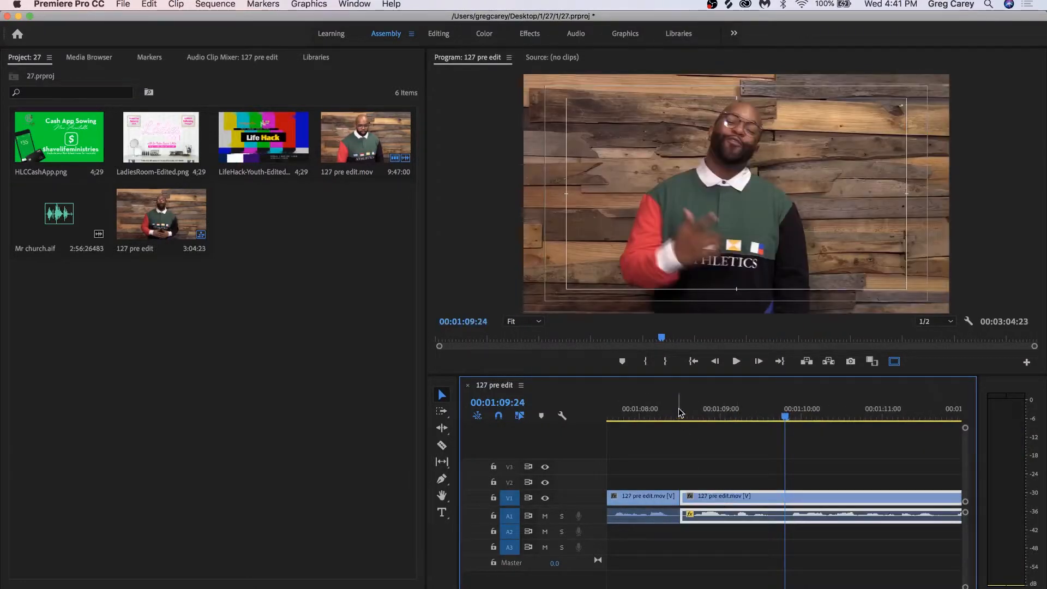
Step: Play back the tightened join and continue through the take to check the delivery and find its end
{"action": "left_click", "coordinate": [614, 413]}
{"action": "key", "text": "space"}
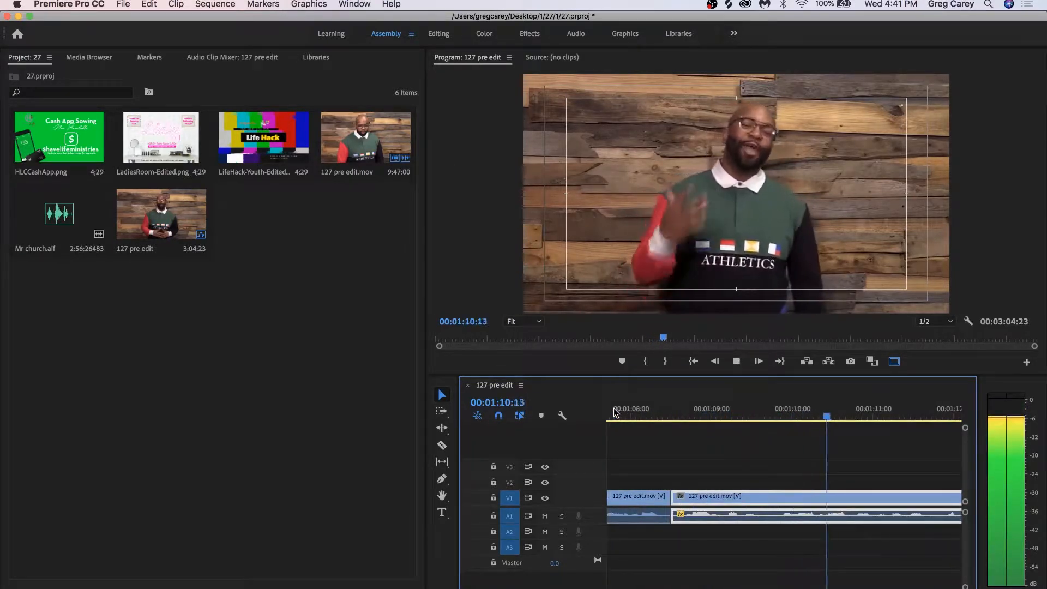
{"action": "key", "text": "space"}
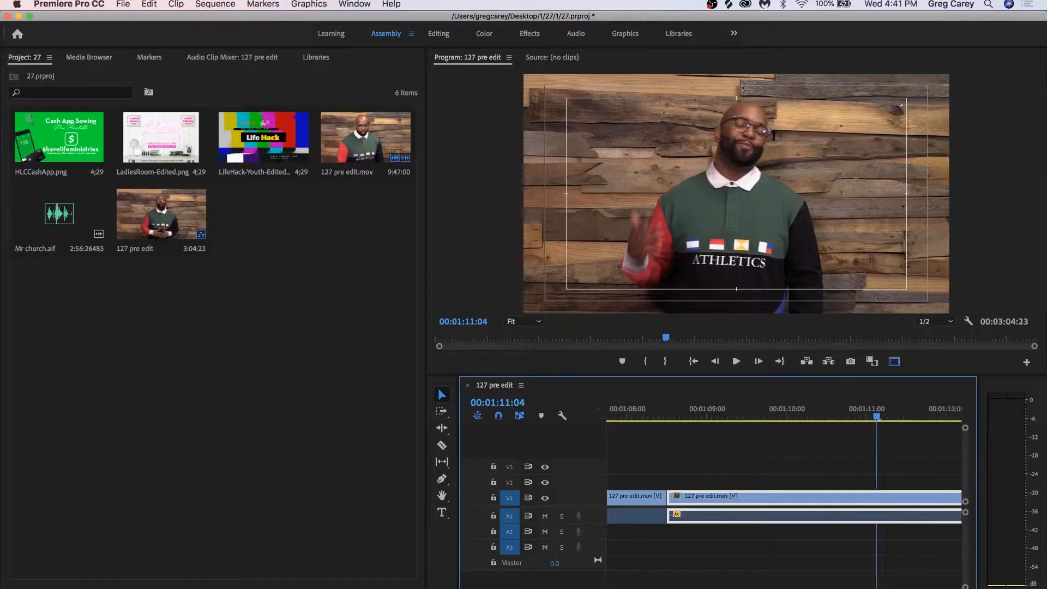
{"action": "key", "text": "minus"}
{"action": "key", "text": "space"}
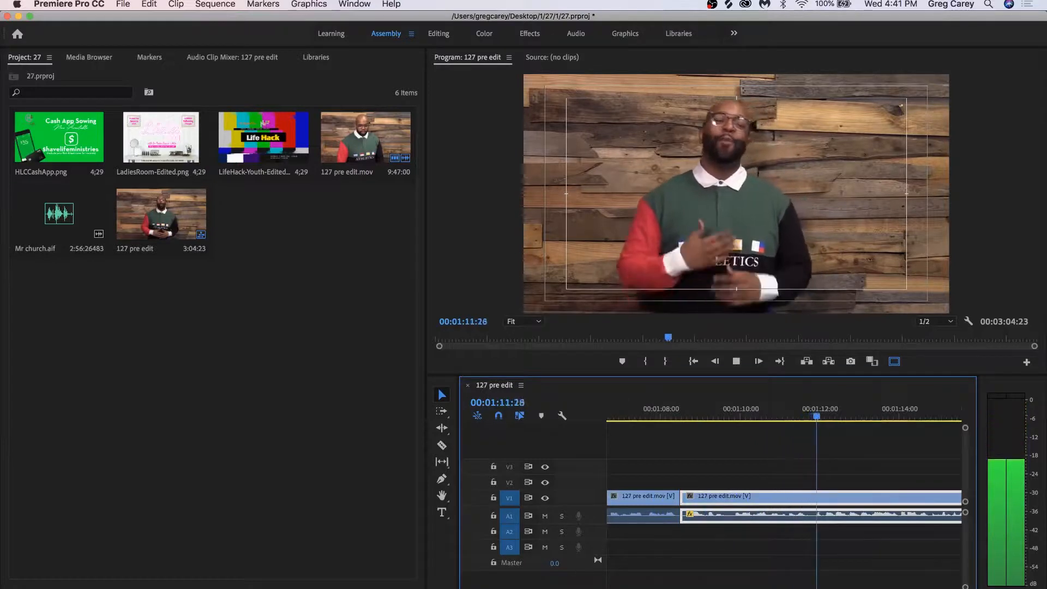
{"action": "key", "text": "minus"}
{"action": "key", "text": "minus"}
{"action": "key", "text": "minus"}
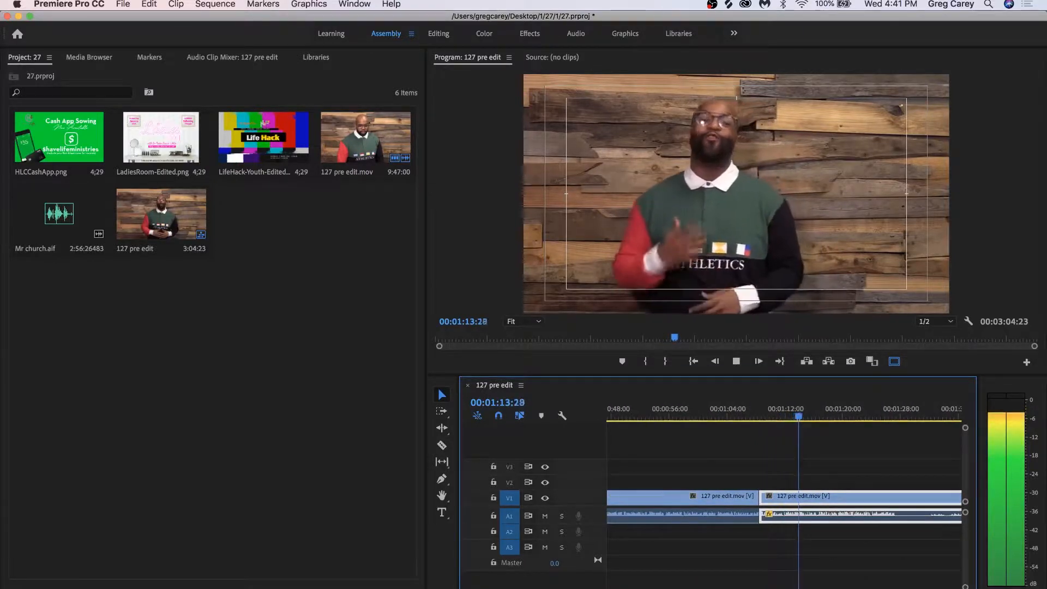
{"action": "scroll", "coordinate": [784, 502], "scroll_direction": "right", "scroll_amount": 3}
{"action": "scroll", "coordinate": [784, 502], "scroll_direction": "right", "scroll_amount": 1}
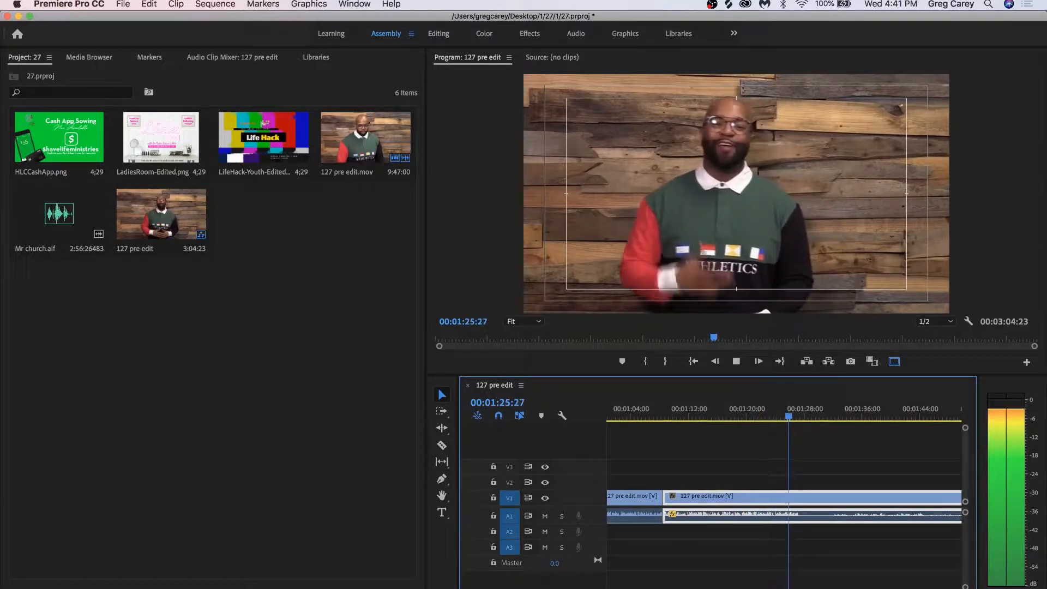
Step: Split the clip at 00:01:27:18, where the take ends, and save the project
{"action": "key", "text": "space"}
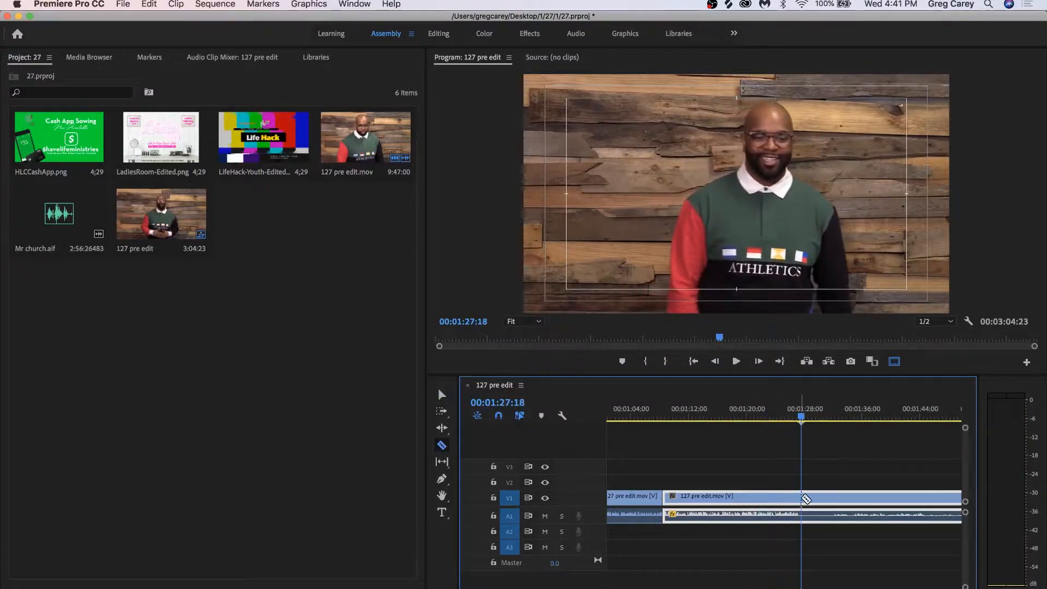
{"action": "left_click", "coordinate": [806, 499]}
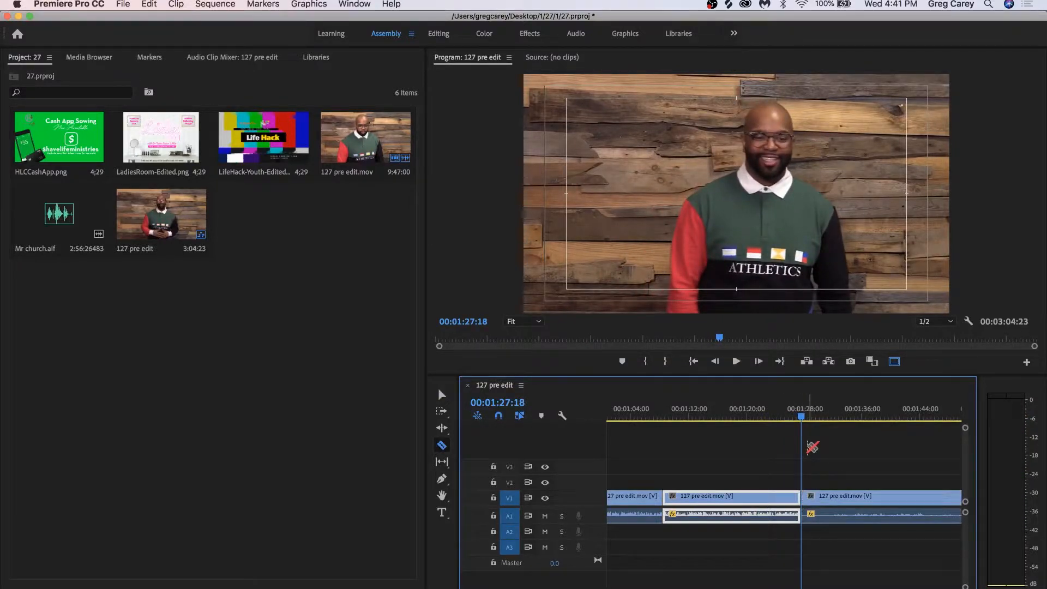
{"action": "key", "text": "super+s"}
{"action": "key", "text": "v"}
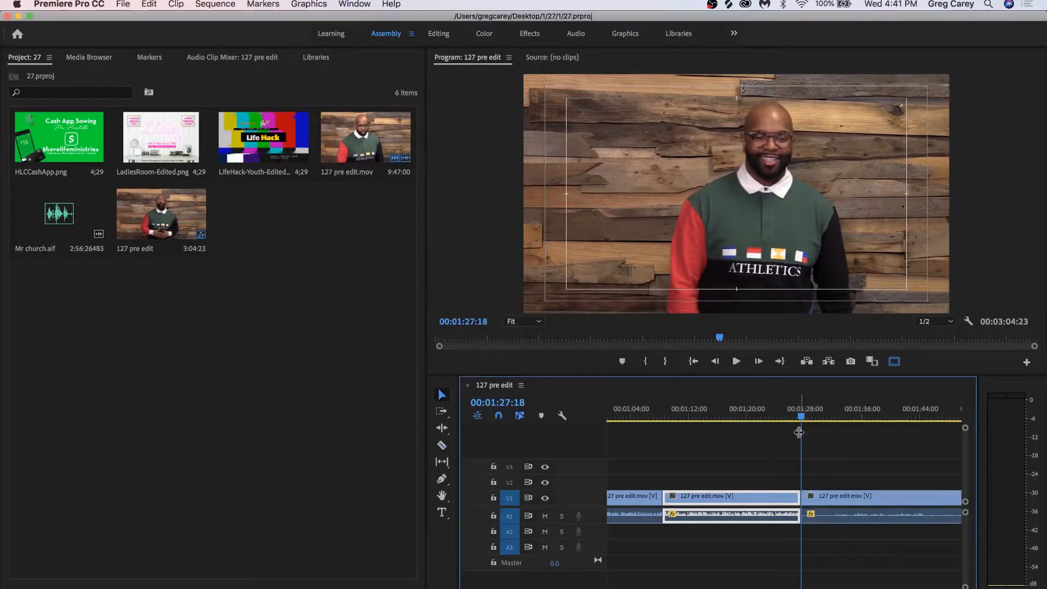
Step: Replay the take from 00:01:08:15, add a clip marker at 00:01:16:11 and save the project
{"action": "left_click_drag", "start_coordinate": [799, 432], "coordinate": [666, 439]}
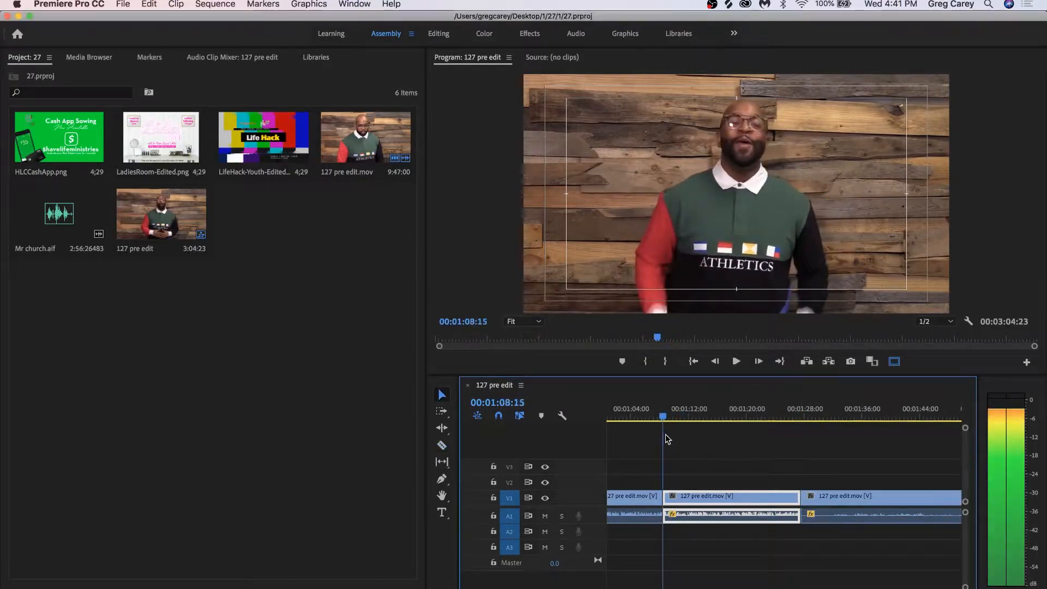
{"action": "key", "text": "space"}
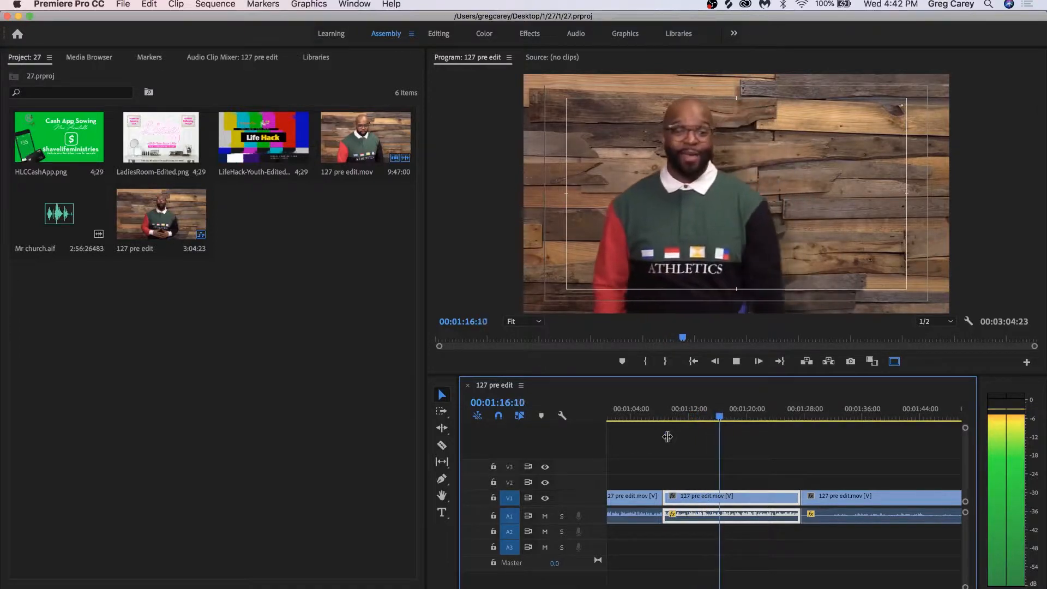
{"action": "key", "text": "space"}
{"action": "key", "text": "super+s"}
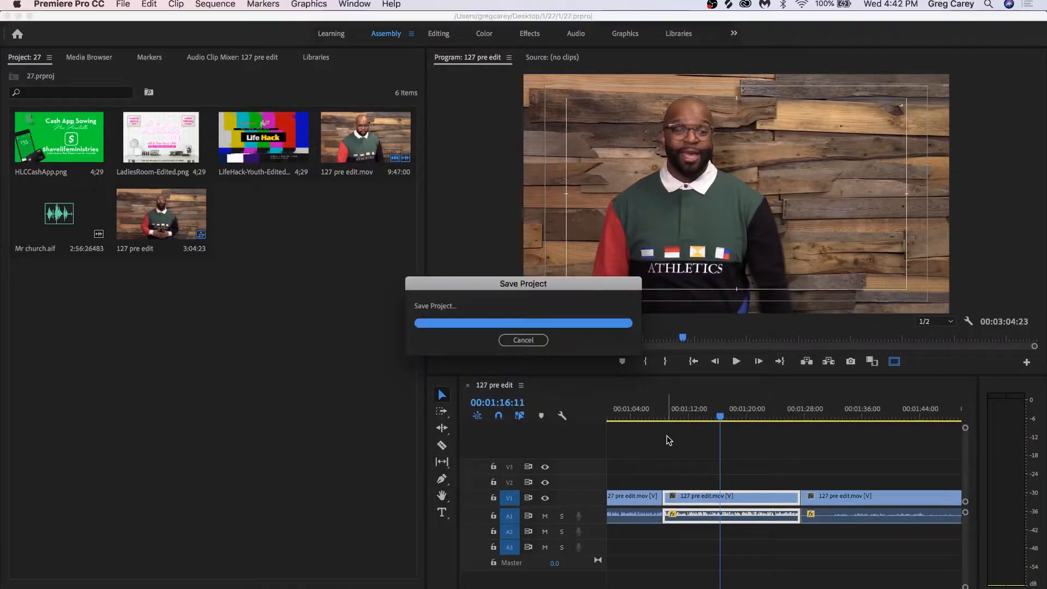
{"action": "key", "text": "super+k"}
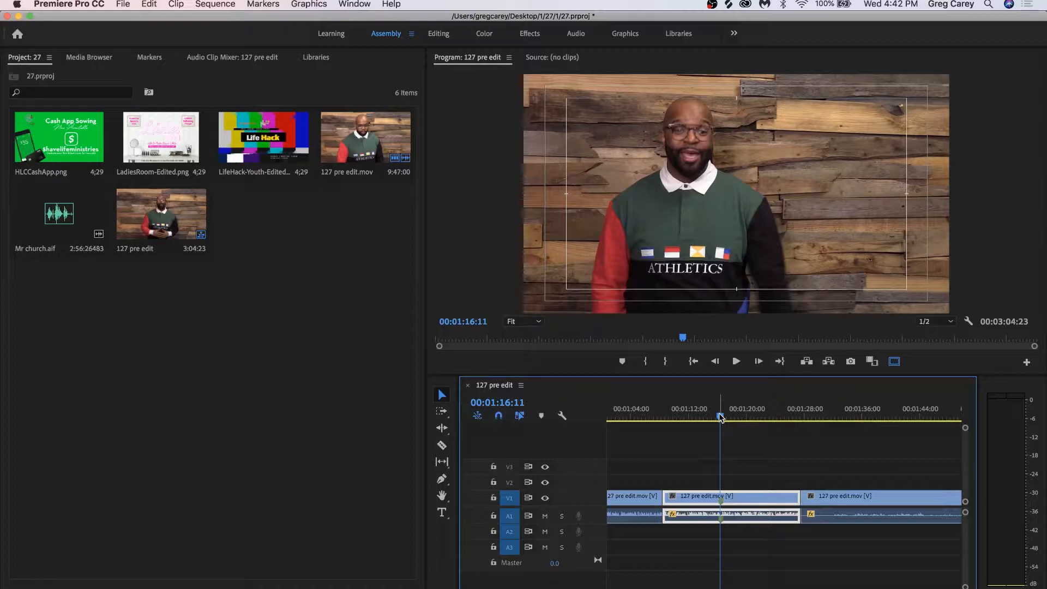
{"action": "left_click_drag", "start_coordinate": [721, 417], "coordinate": [733, 418]}
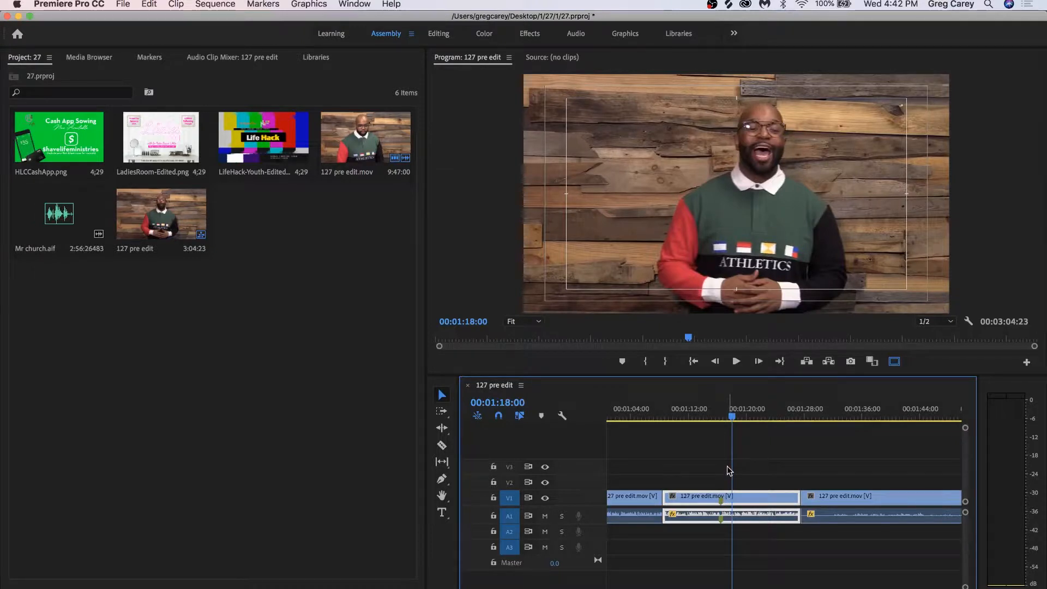
{"action": "key", "text": "equal"}
{"action": "key", "text": "equal"}
{"action": "key", "text": "equal"}
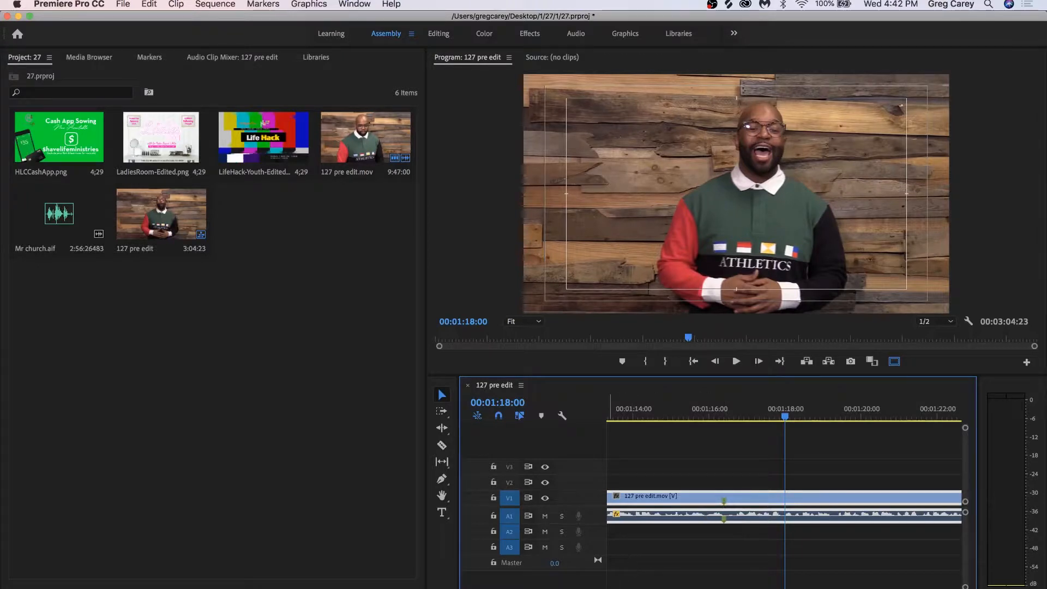
{"action": "key", "text": "minus"}
{"action": "key", "text": "minus"}
{"action": "key", "text": "minus"}
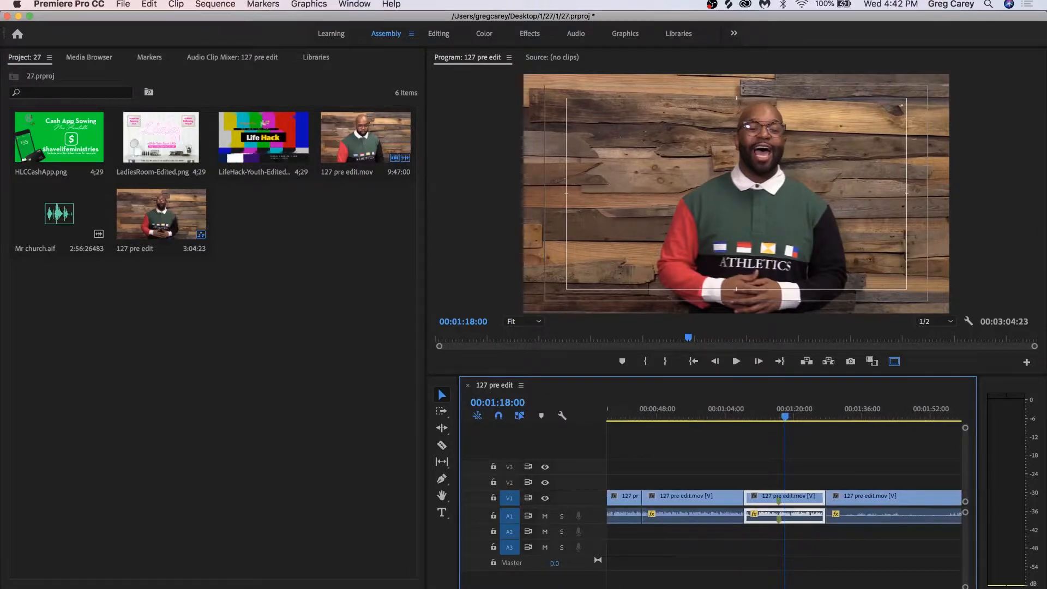
Step: Look for the next usable take by sampling the footage after 00:01:27:18, skipping ahead to play onward from 00:01:58:26, and save the project
{"action": "scroll", "coordinate": [784, 497], "scroll_direction": "right", "scroll_amount": 5}
{"action": "scroll", "coordinate": [784, 497], "scroll_direction": "left", "scroll_amount": 2}
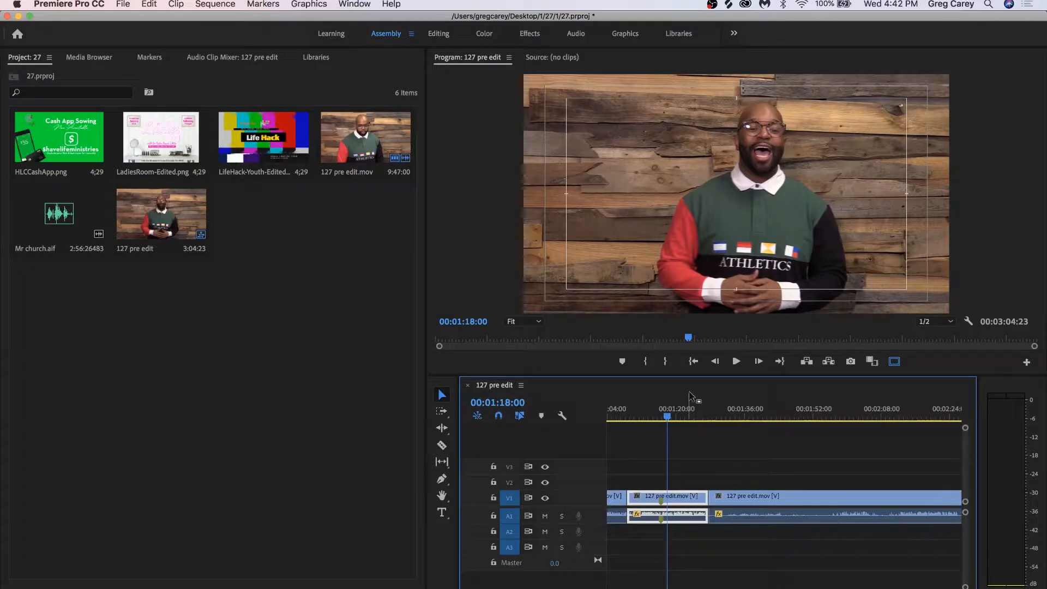
{"action": "left_click", "coordinate": [701, 414]}
{"action": "key", "text": "space"}
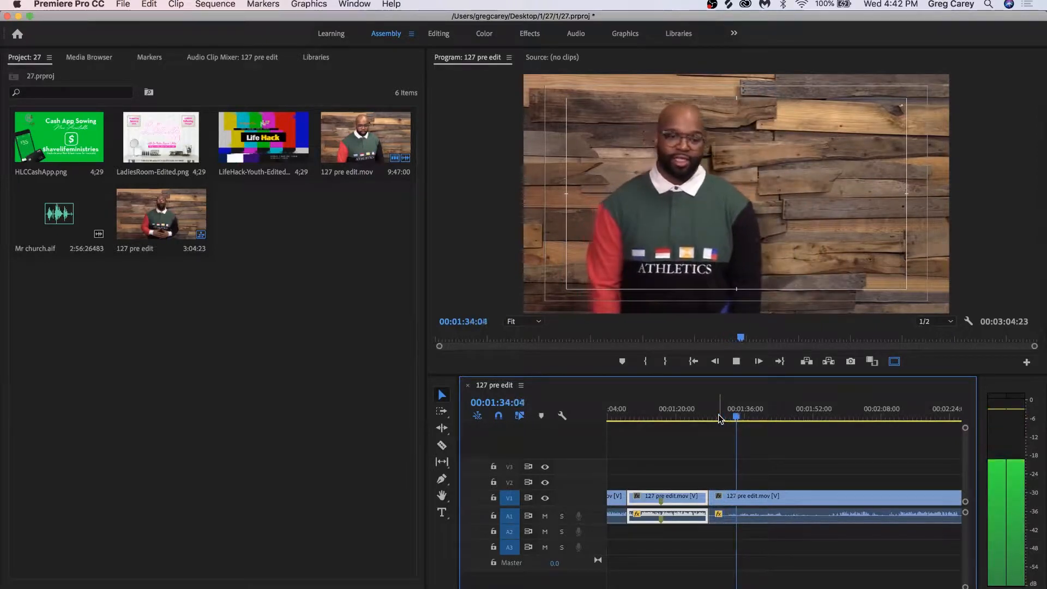
{"action": "key", "text": "space"}
{"action": "left_click", "coordinate": [835, 410]}
{"action": "key", "text": "space"}
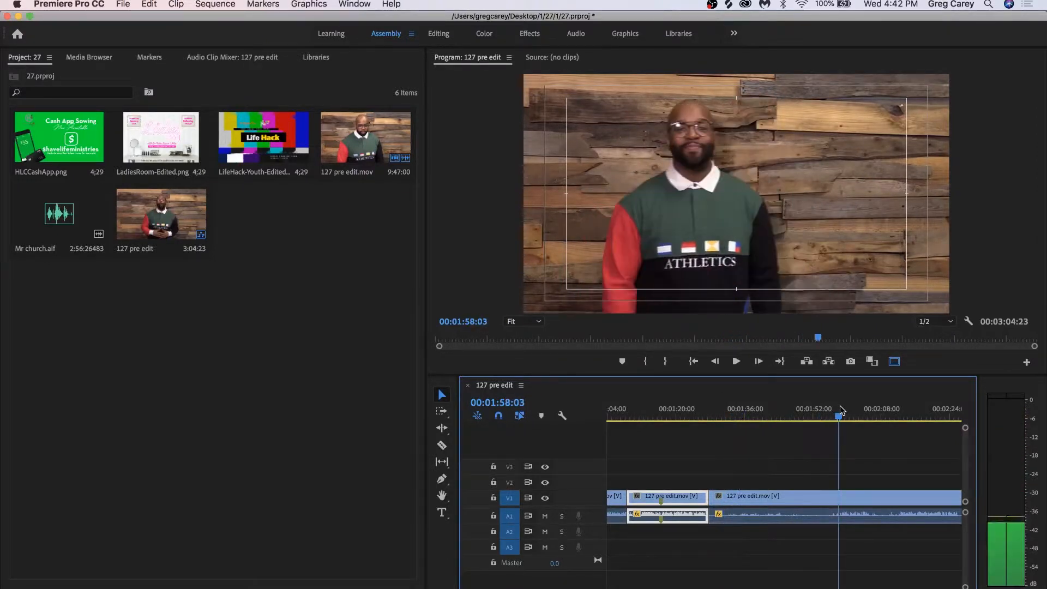
{"action": "key", "text": "space"}
{"action": "key", "text": "minus"}
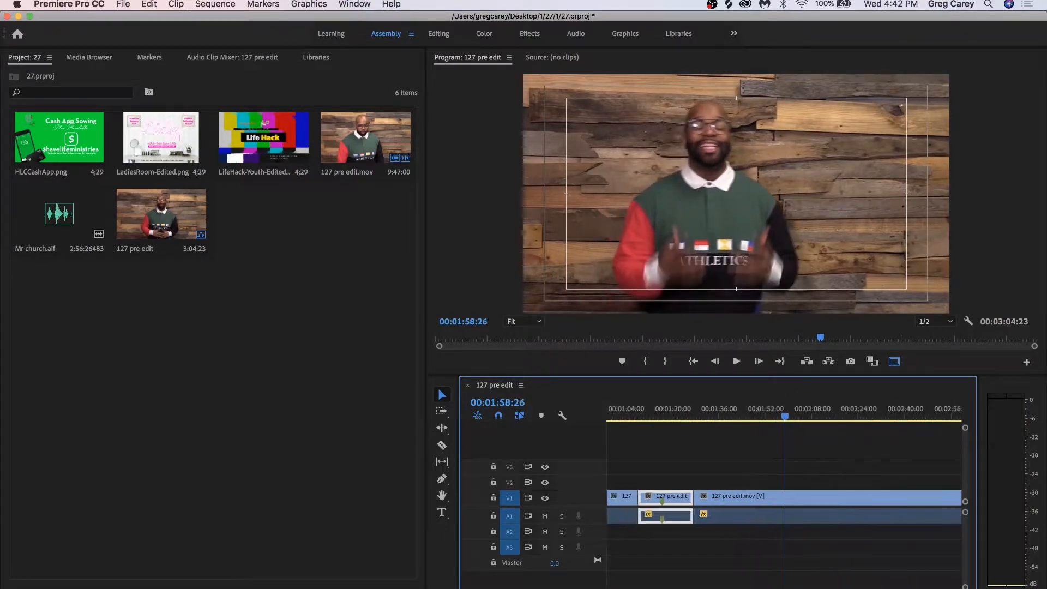
{"action": "key", "text": "super+s"}
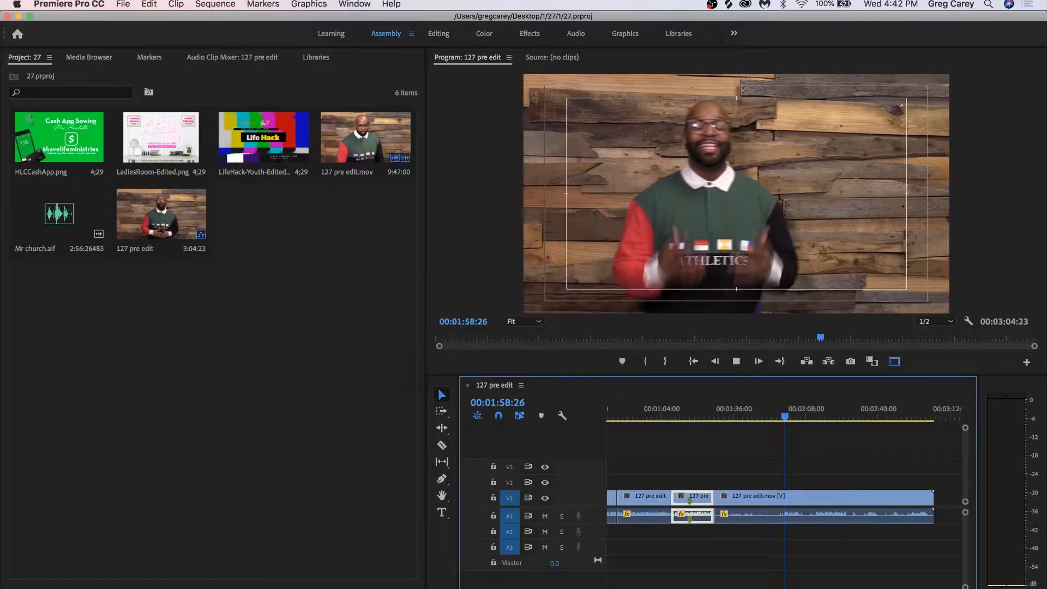
{"action": "key", "text": "space"}
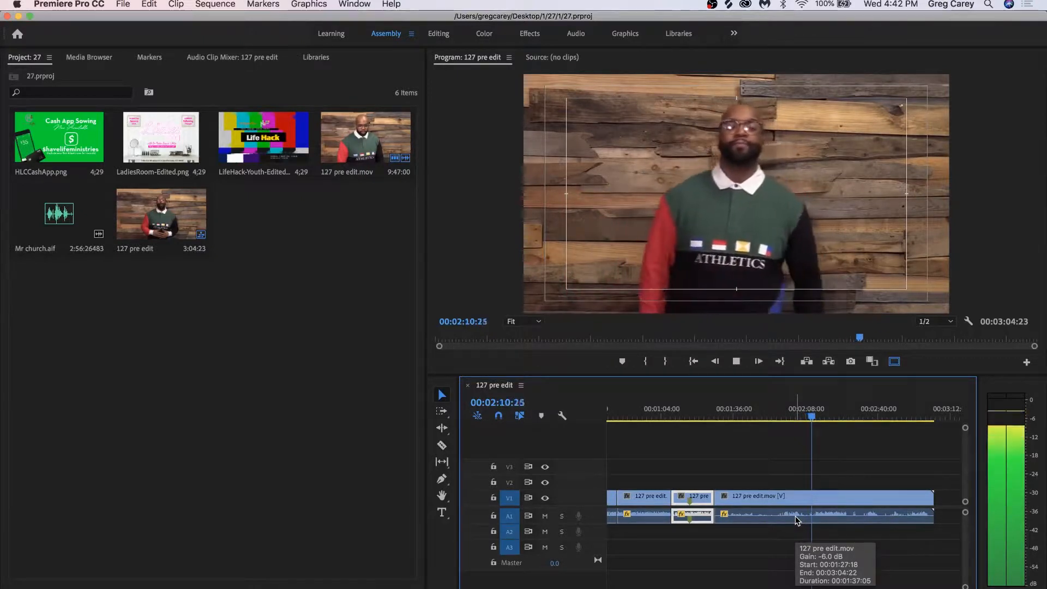
Step: Split the long clip at 00:02:12:10 and delete the unwanted footage between 00:01:27:18 and that cut
{"action": "key", "text": "space"}
{"action": "key", "text": "c"}
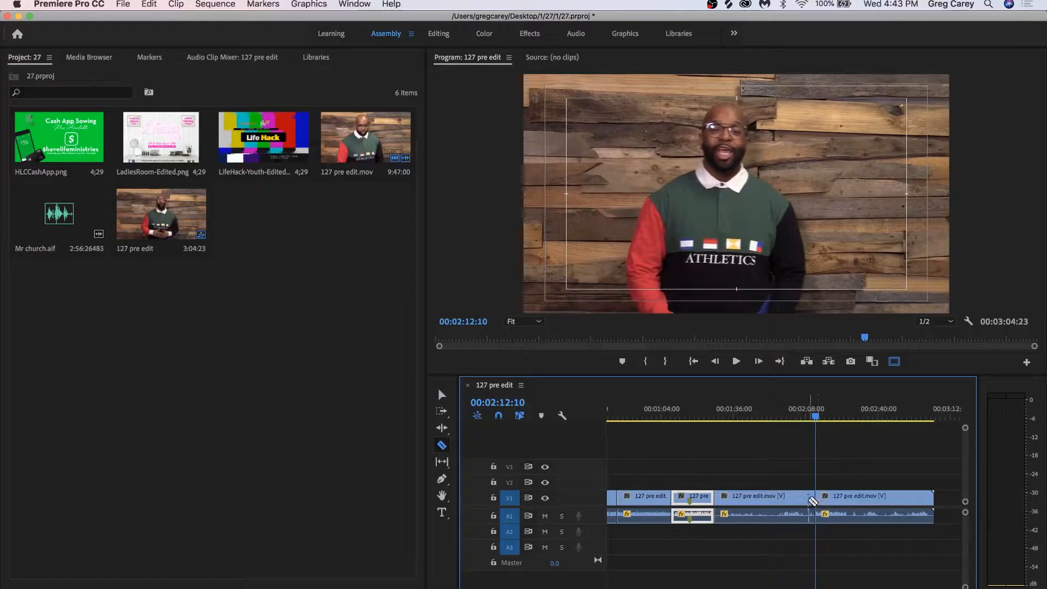
{"action": "key", "text": "v"}
{"action": "left_click", "coordinate": [795, 503]}
{"action": "key", "text": "Delete"}
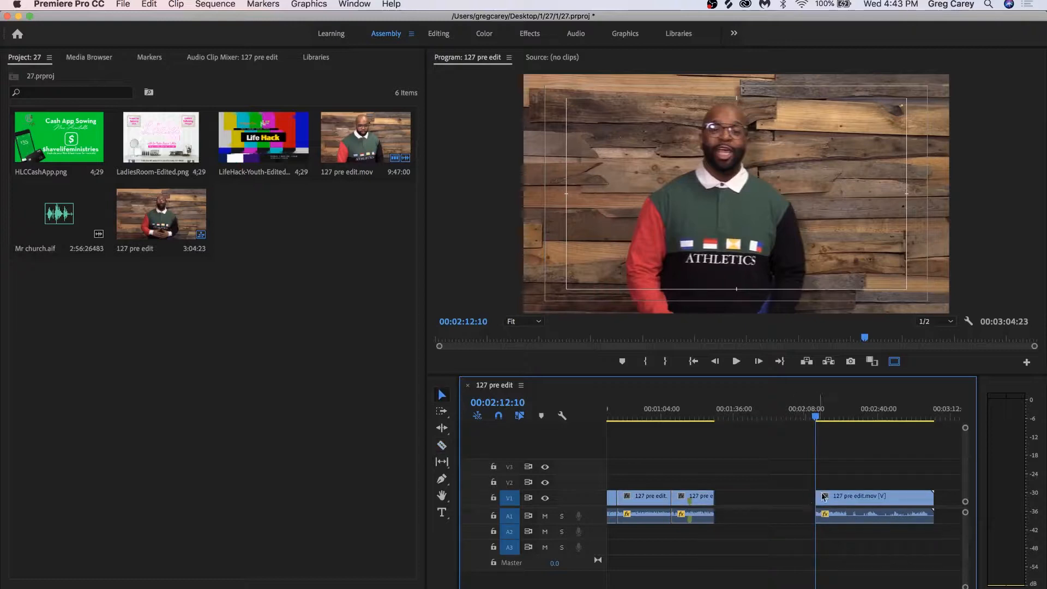
Step: Move the remaining clip back against the cut at 00:01:27:18 and play the join from 00:01:26:06
{"action": "left_click", "coordinate": [841, 518]}
{"action": "left_click_drag", "start_coordinate": [848, 503], "coordinate": [746, 503]}
{"action": "left_click", "coordinate": [713, 414]}
{"action": "left_click_drag", "start_coordinate": [713, 415], "coordinate": [712, 415]}
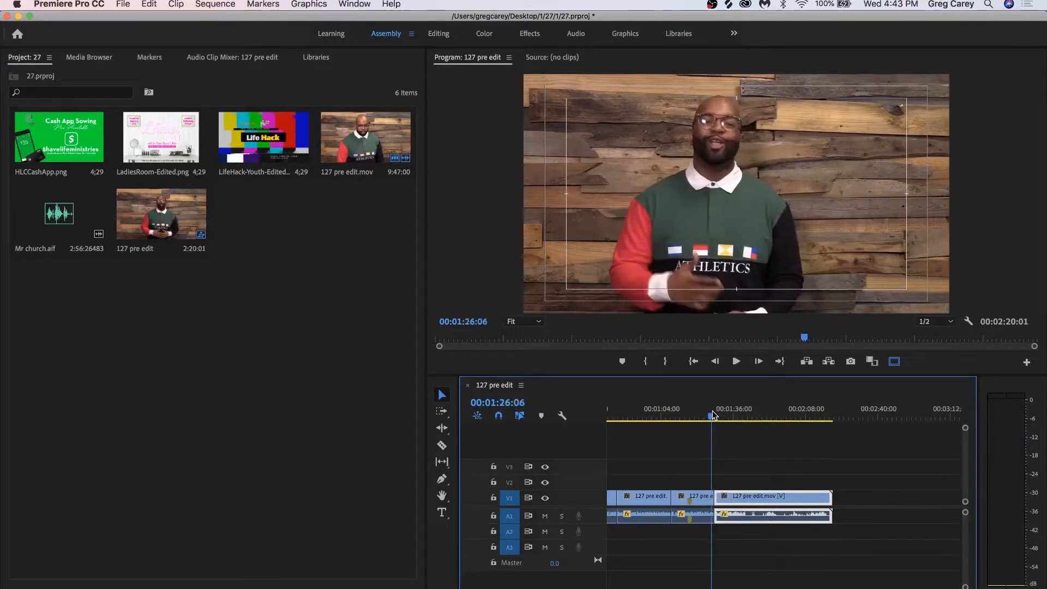
{"action": "key", "text": "="}
{"action": "key", "text": "="}
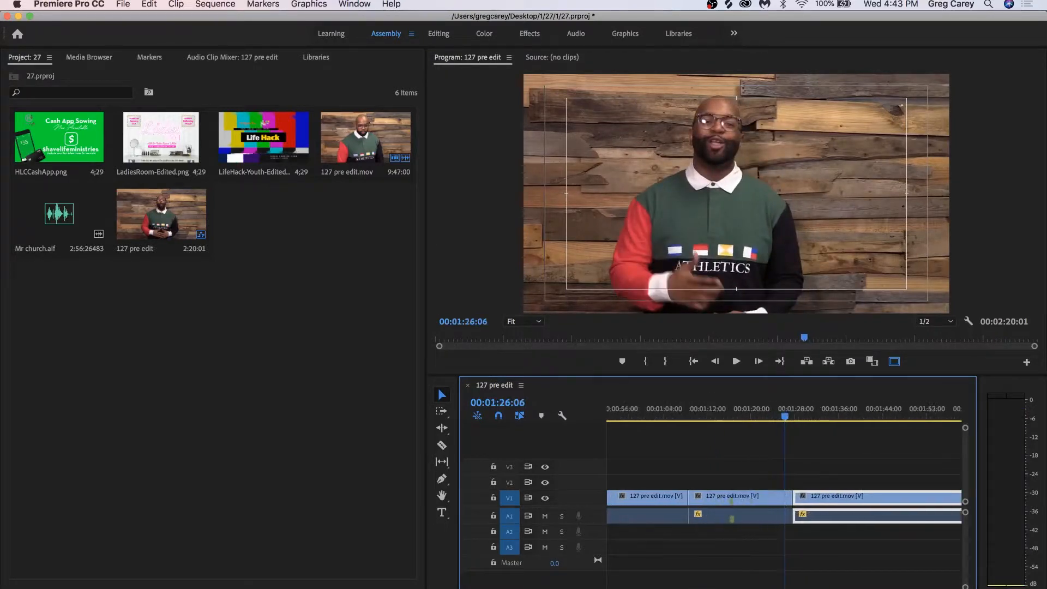
{"action": "key", "text": "space"}
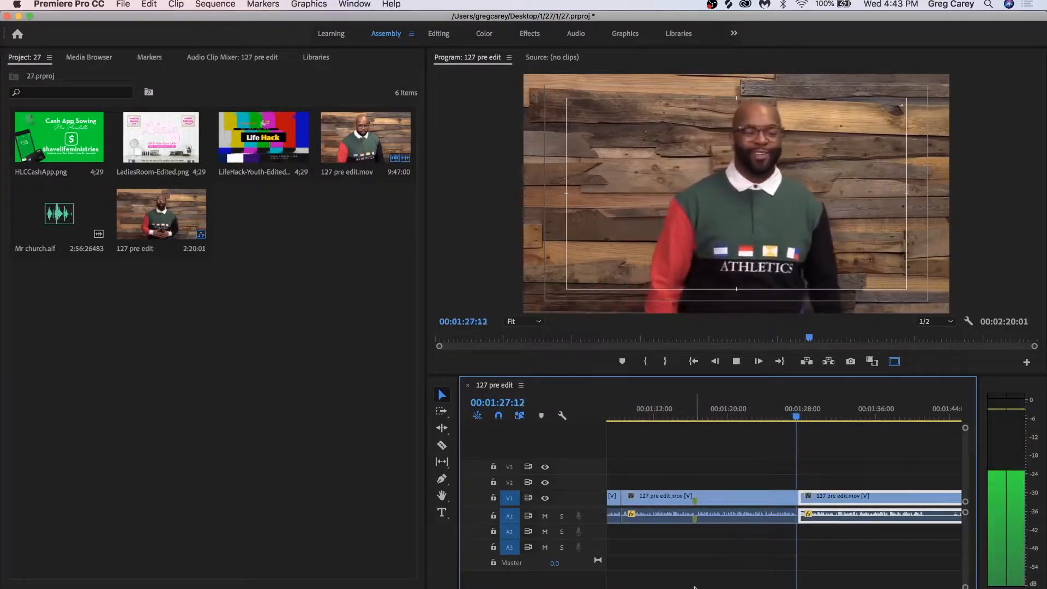
{"action": "key", "text": "space"}
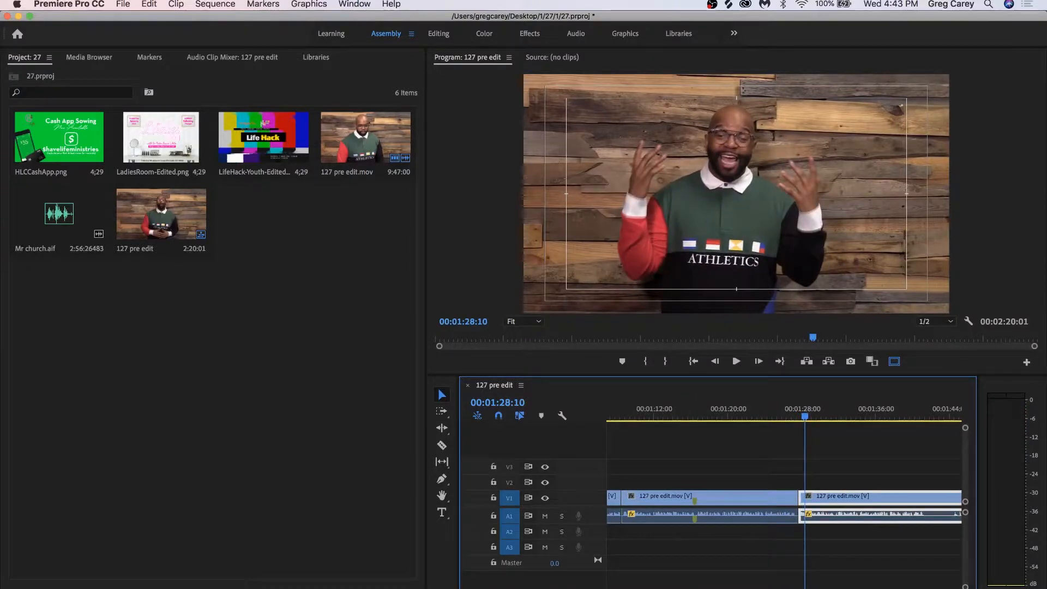
Step: Trim about six frames off the end of the clip before the 00:01:27:18 join, close the gap and save the project
{"action": "key", "text": "="}
{"action": "key", "text": "="}
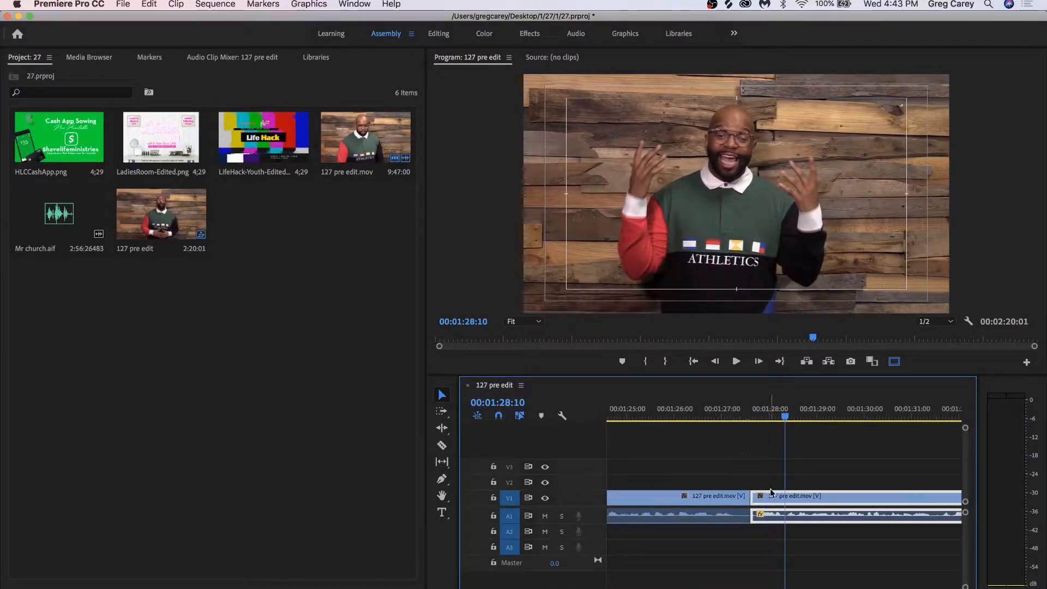
{"action": "left_click", "coordinate": [745, 497]}
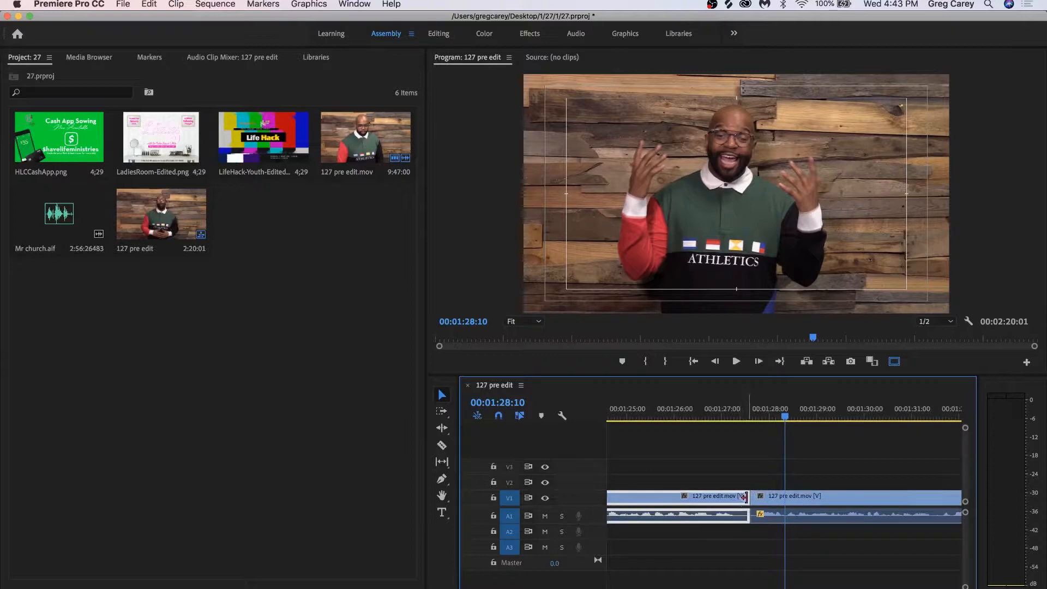
{"action": "left_click_drag", "start_coordinate": [745, 497], "coordinate": [769, 498]}
{"action": "left_click", "coordinate": [732, 417]}
{"action": "key", "text": "space"}
{"action": "left_click_drag", "start_coordinate": [732, 418], "coordinate": [711, 419]}
{"action": "key", "text": "space"}
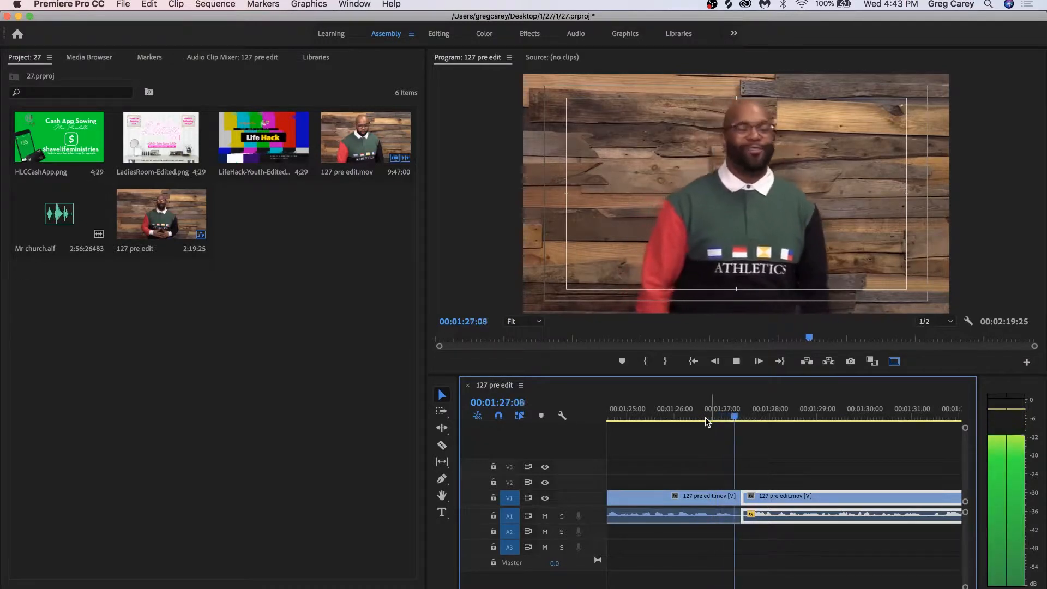
{"action": "key", "text": "space"}
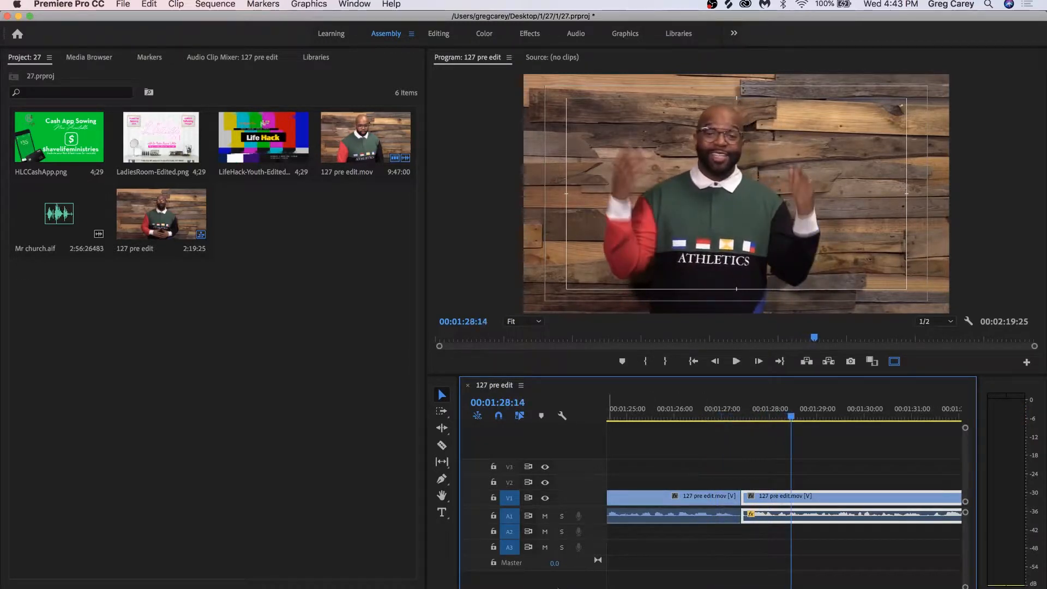
{"action": "key", "text": "minus"}
{"action": "key", "text": "minus"}
{"action": "key", "text": "minus"}
{"action": "key", "text": "super+s"}
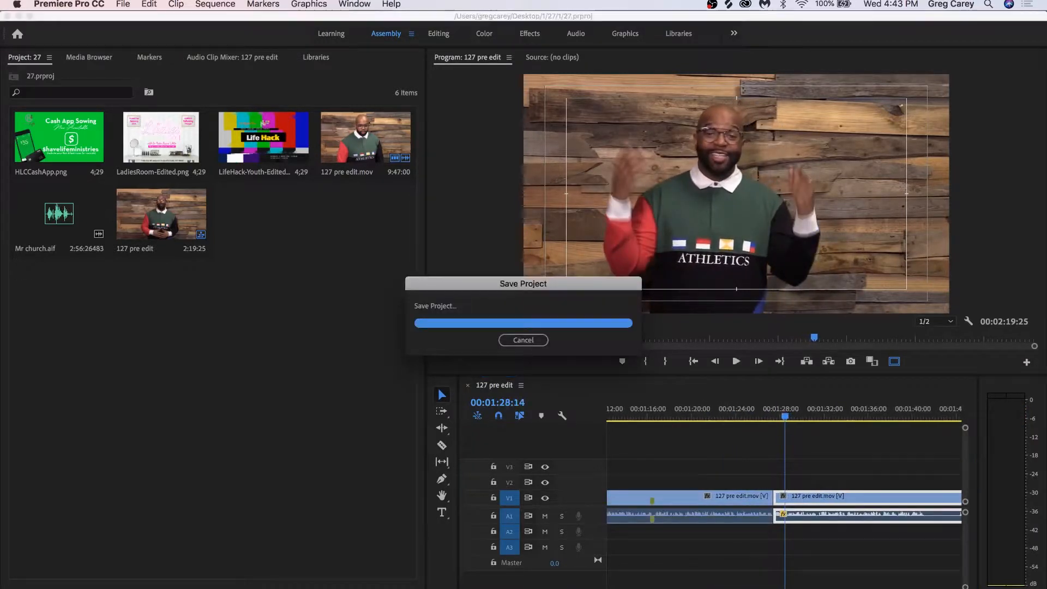
Step: Play the take onward from 00:01:28:14, split the clip at 00:01:41:12 where it ends, and save the project
{"action": "scroll", "coordinate": [785, 491], "scroll_direction": "down", "scroll_amount": 4}
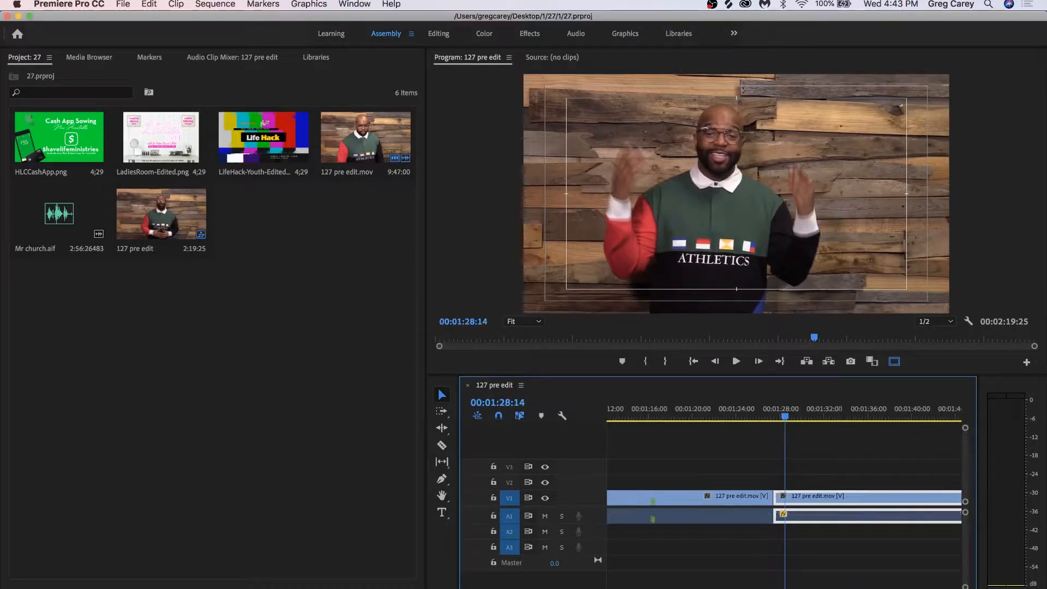
{"action": "scroll", "coordinate": [784, 491], "scroll_direction": "up", "scroll_amount": 5}
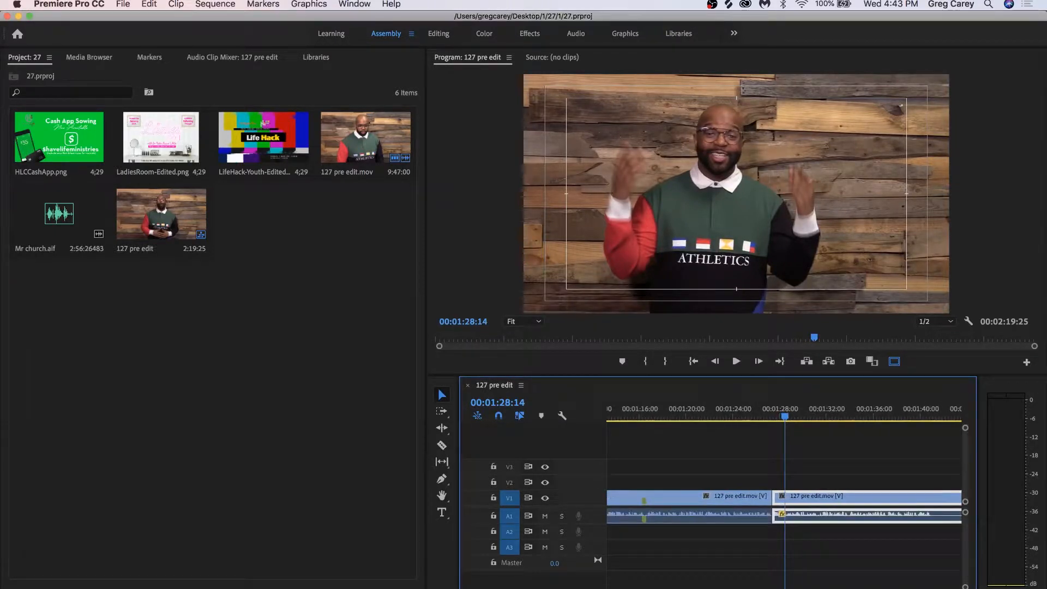
{"action": "key", "text": "super+s"}
{"action": "key", "text": "space"}
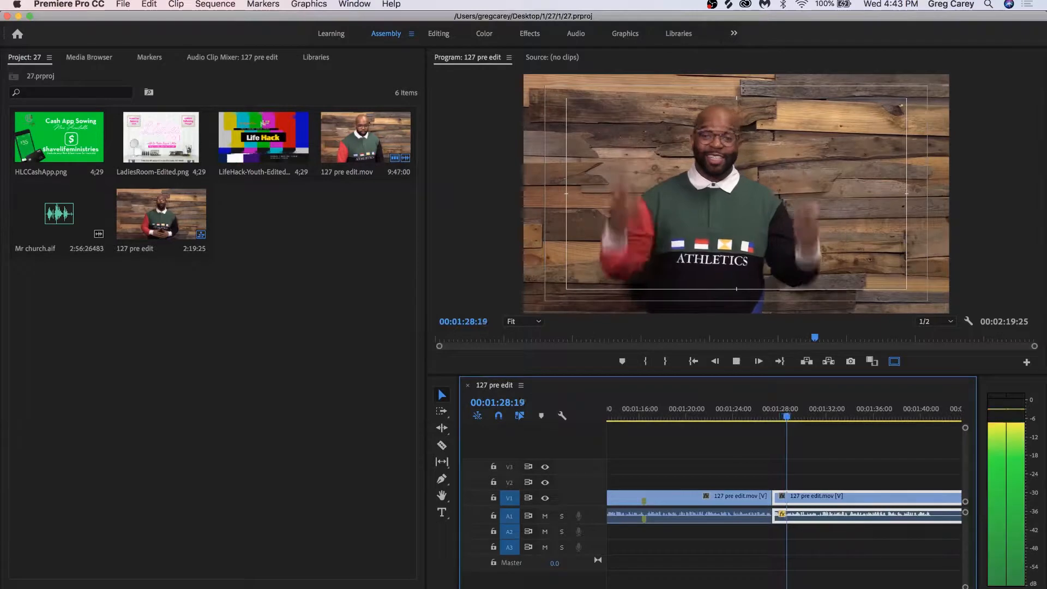
{"action": "scroll", "coordinate": [785, 490], "scroll_direction": "down", "scroll_amount": 2}
{"action": "key", "text": "minus"}
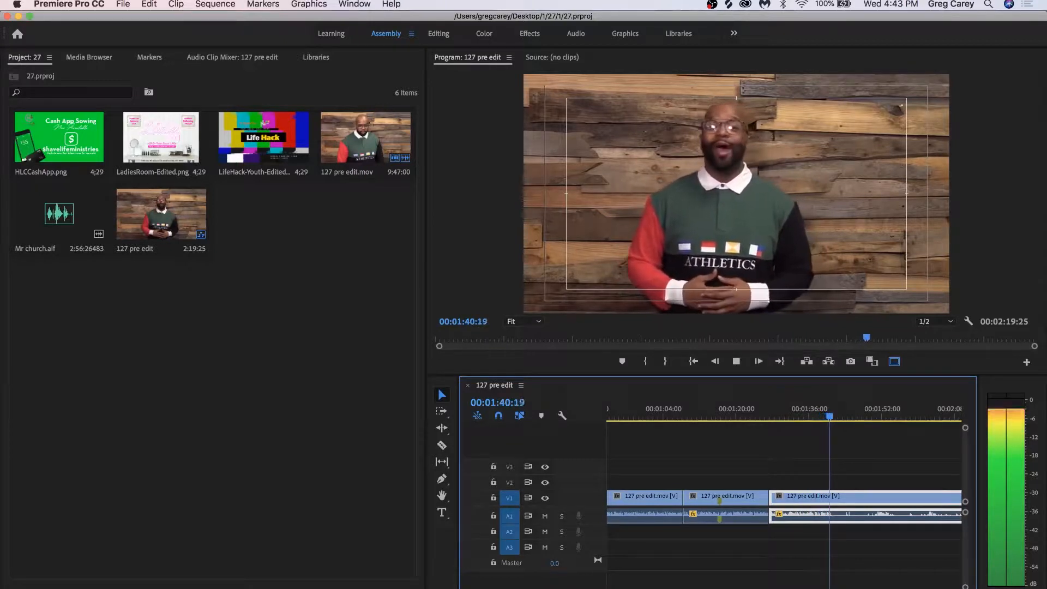
{"action": "key", "text": "space"}
{"action": "key", "text": "super+s"}
{"action": "key", "text": "c"}
{"action": "left_click", "coordinate": [834, 505]}
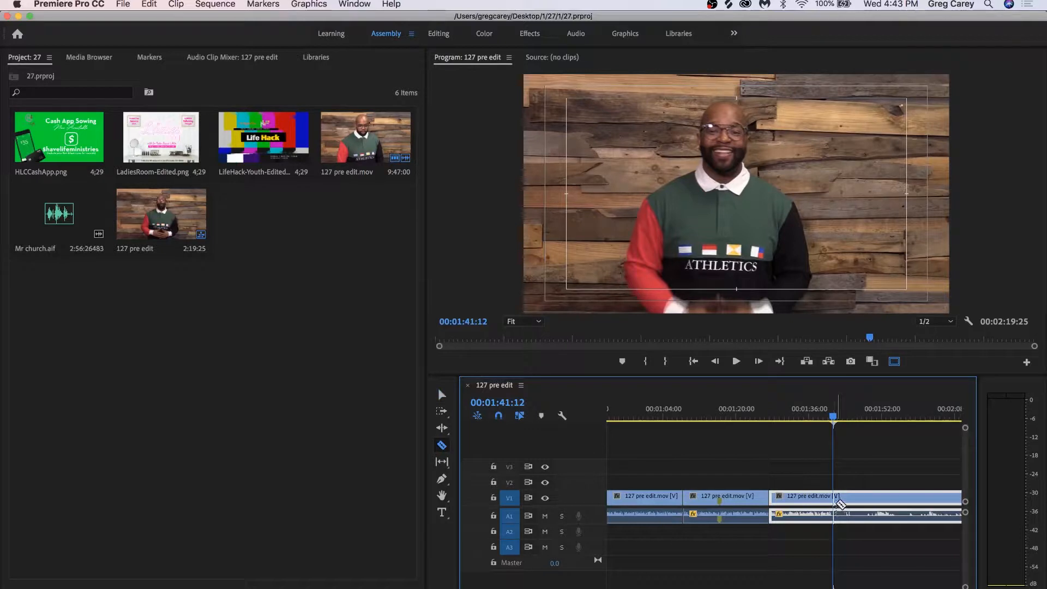
{"action": "key", "text": "v"}
{"action": "key", "text": "super+s"}
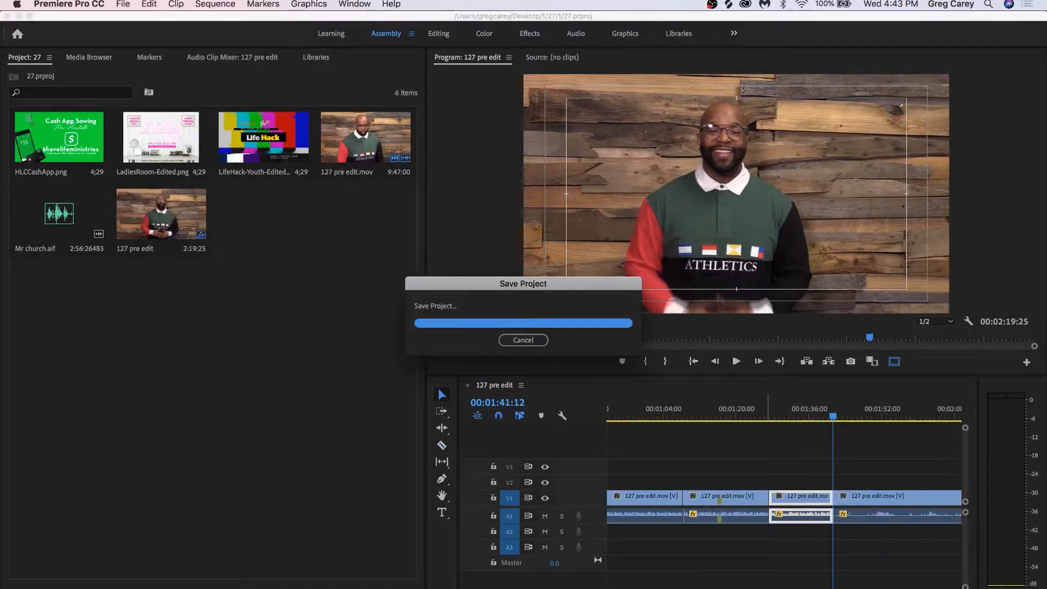
Step: Look for the closing take by sampling the footage after 00:01:41:12, skipping ahead to play onward from 00:01:58:23, and save the project
{"action": "key", "text": "minus"}
{"action": "key", "text": "minus"}
{"action": "left_click_drag", "start_coordinate": [787, 417], "coordinate": [796, 417]}
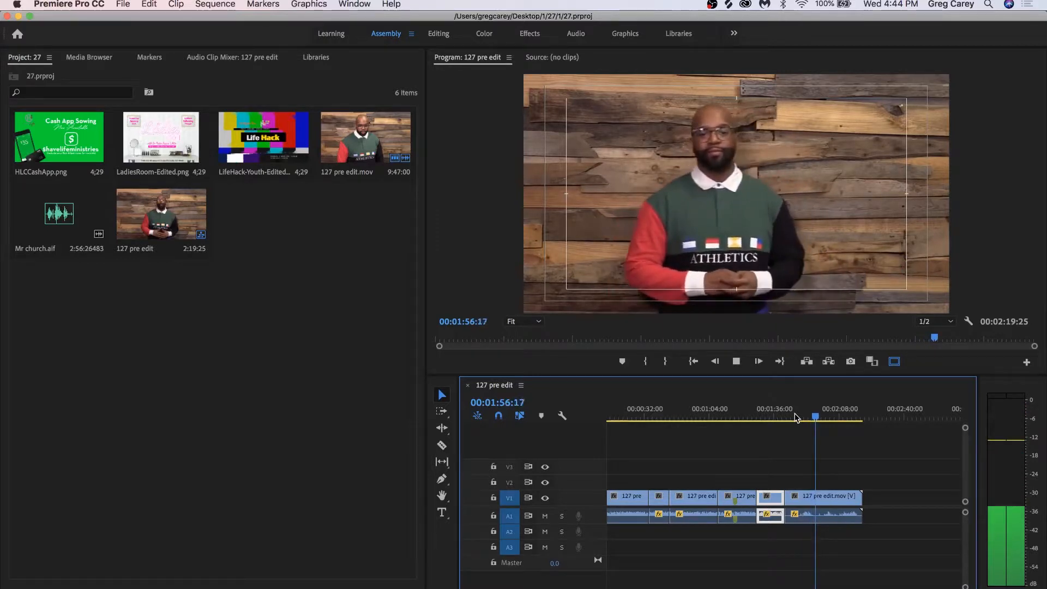
{"action": "key", "text": "space"}
{"action": "left_click_drag", "start_coordinate": [816, 417], "coordinate": [820, 417]}
{"action": "key", "text": "super+s"}
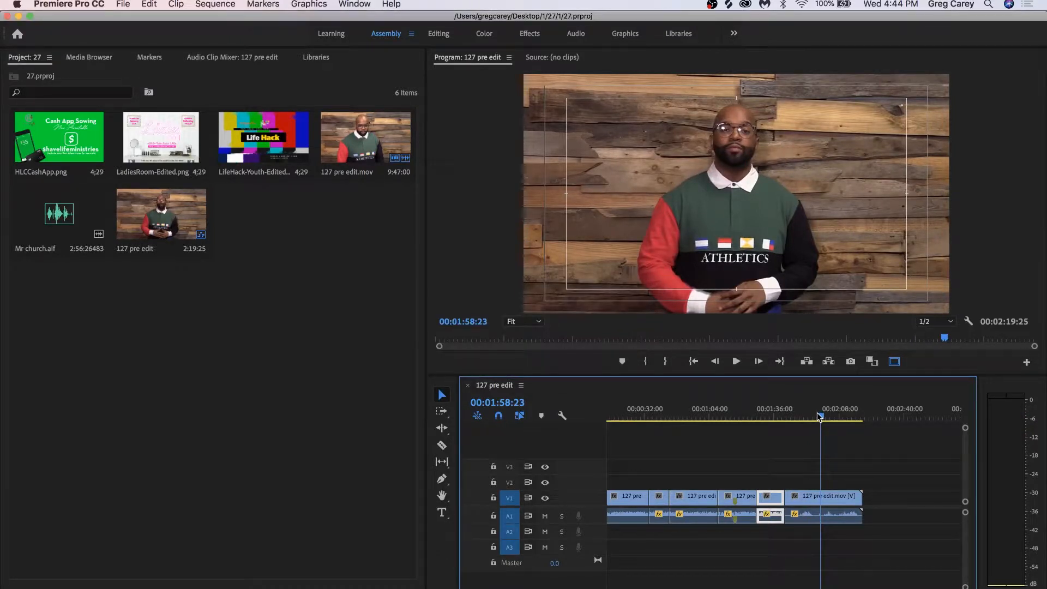
{"action": "key", "text": "space"}
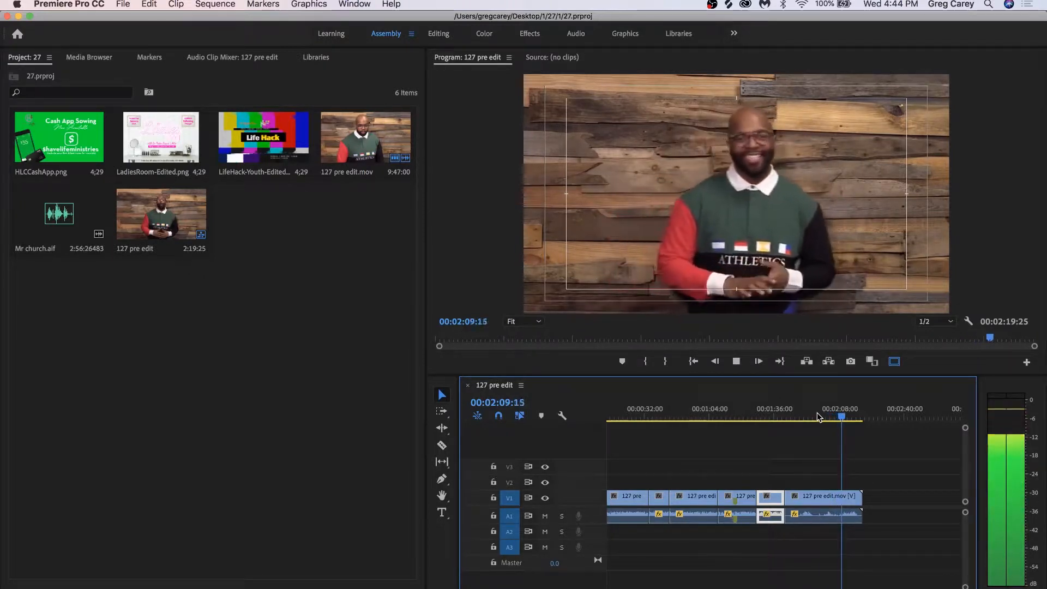
{"action": "key", "text": "space"}
Step: Split the long clip at 00:02:10:09 and delete the unwanted footage between 00:01:41:12 and that cut
{"action": "key", "text": "c"}
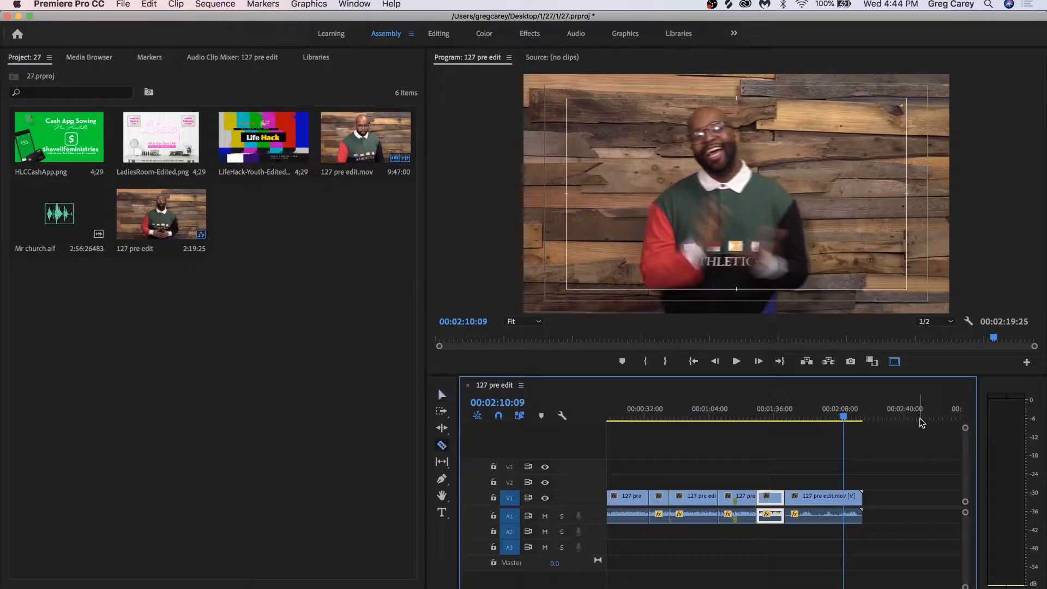
{"action": "left_click", "coordinate": [844, 497]}
{"action": "key", "text": "v"}
{"action": "left_click", "coordinate": [827, 504]}
{"action": "key", "text": "Delete"}
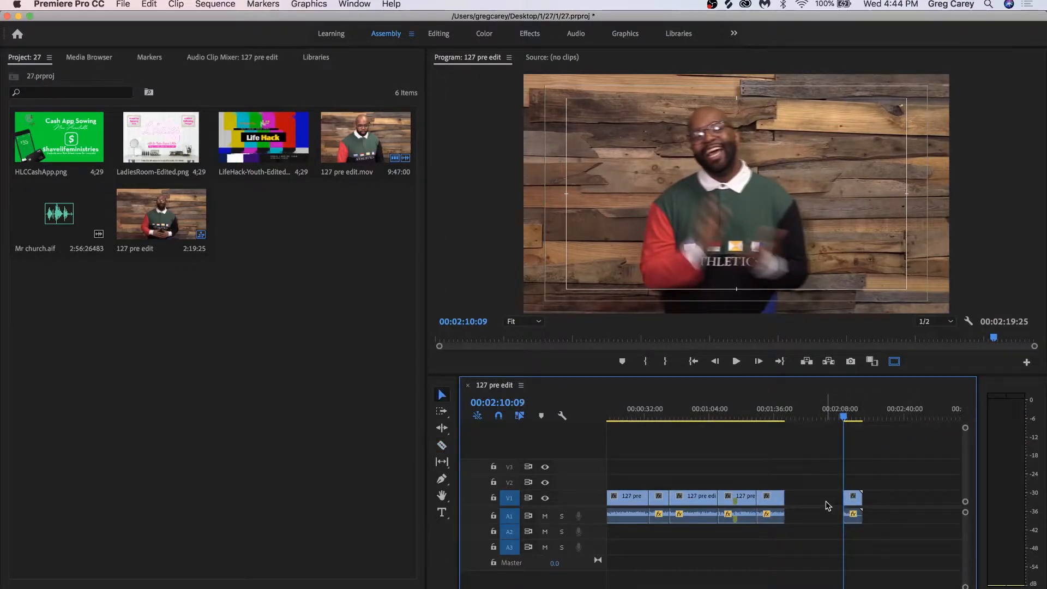
Step: Move the final clip back against the cut at 00:01:41:12, play across the join and save the project
{"action": "double_click", "coordinate": [854, 499]}
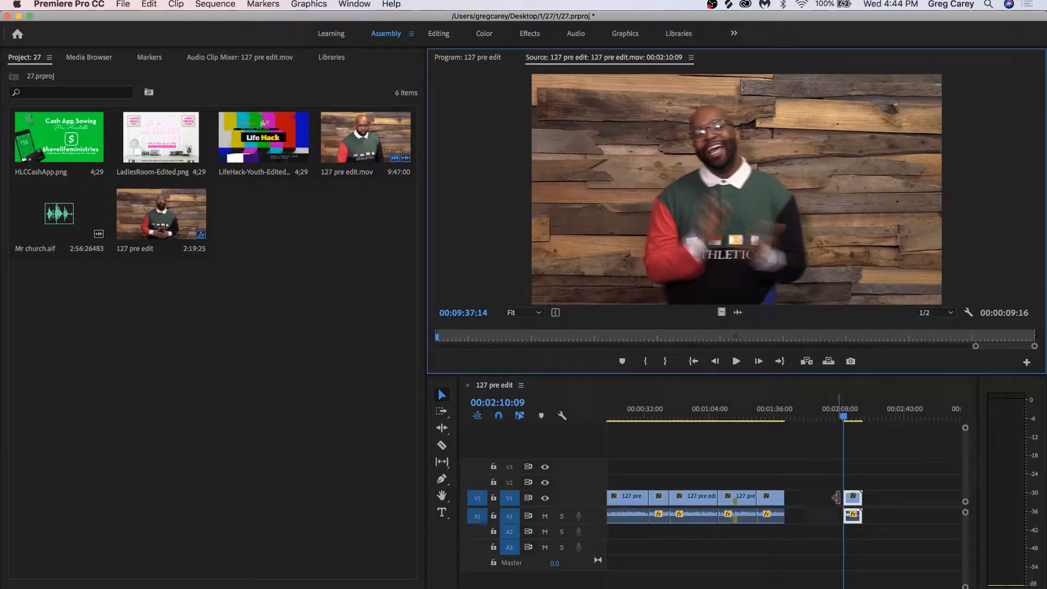
{"action": "left_click_drag", "start_coordinate": [851, 505], "coordinate": [792, 505]}
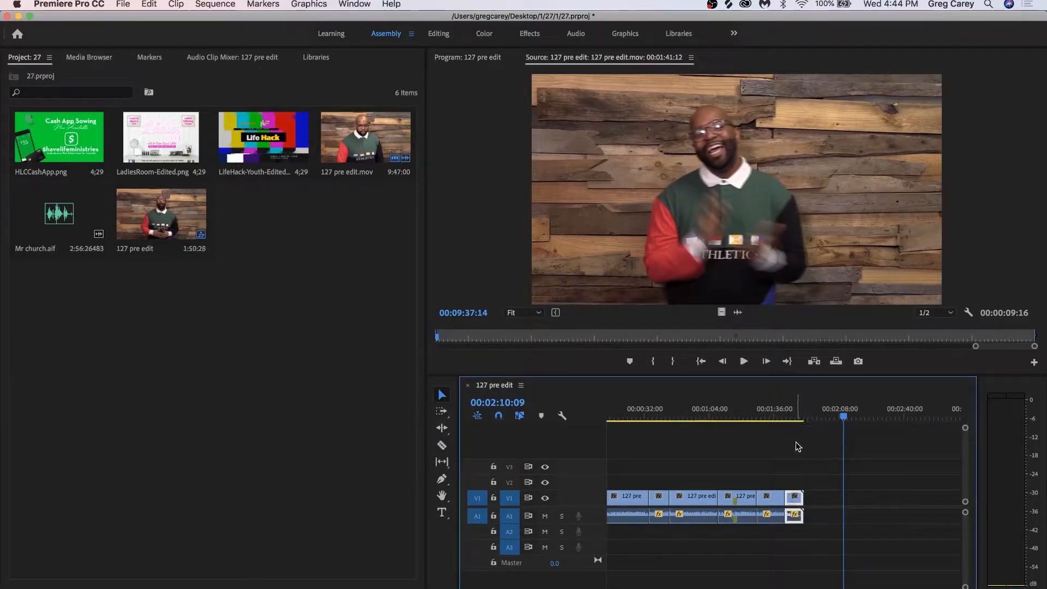
{"action": "left_click", "coordinate": [788, 415]}
{"action": "left_click_drag", "start_coordinate": [788, 413], "coordinate": [785, 416]}
{"action": "key", "text": "space"}
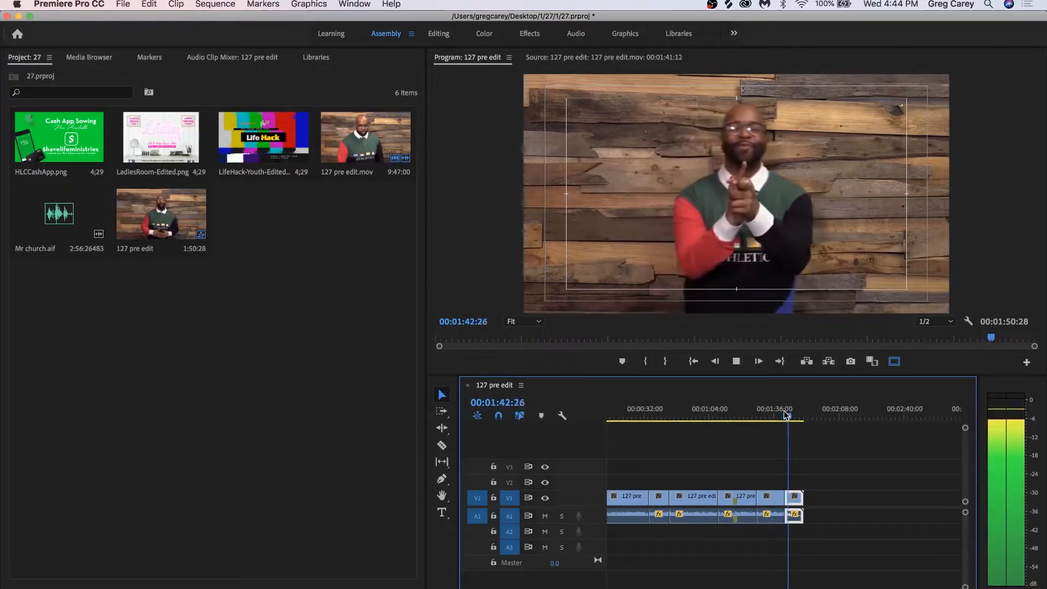
{"action": "left_click", "coordinate": [838, 516]}
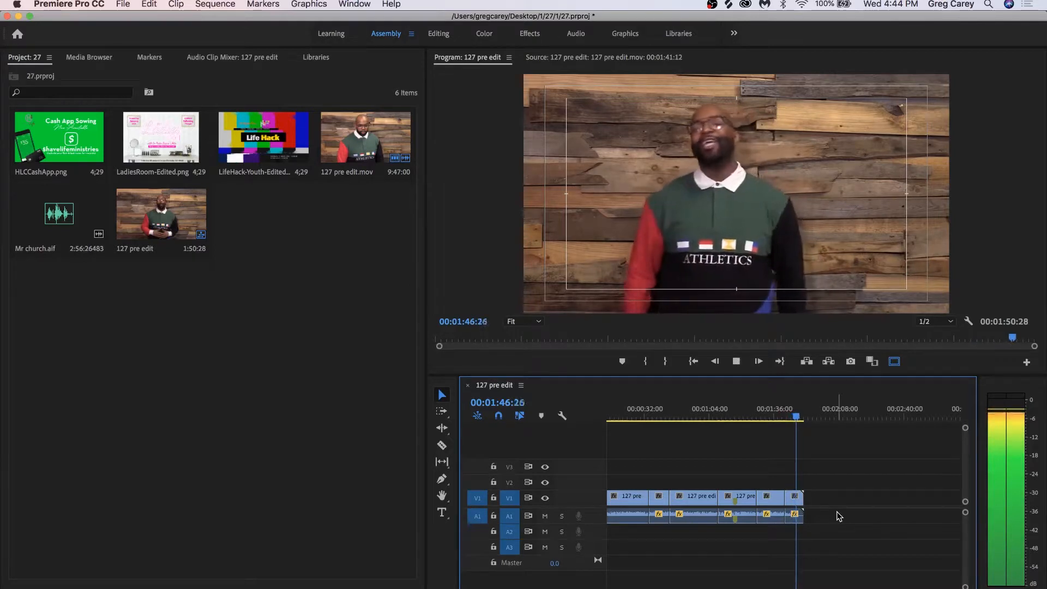
{"action": "key", "text": "space"}
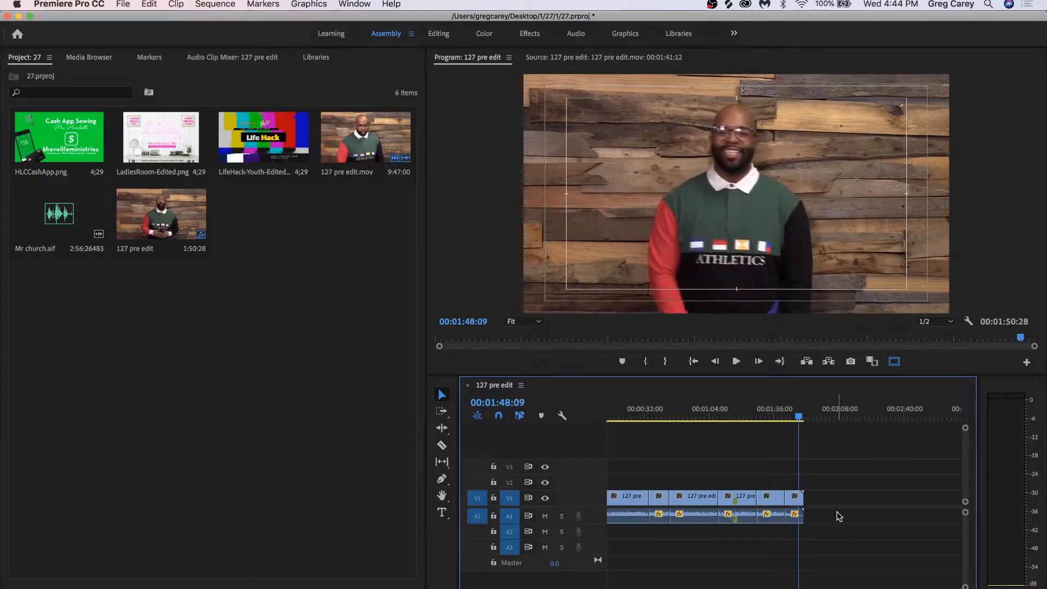
{"action": "key", "text": "super+s"}
Step: Review the closing seconds, trim the end of the final clip to 00:01:48:23 and save the project
{"action": "left_click_drag", "start_coordinate": [685, 588], "coordinate": [628, 588]}
{"action": "key", "text": "space"}
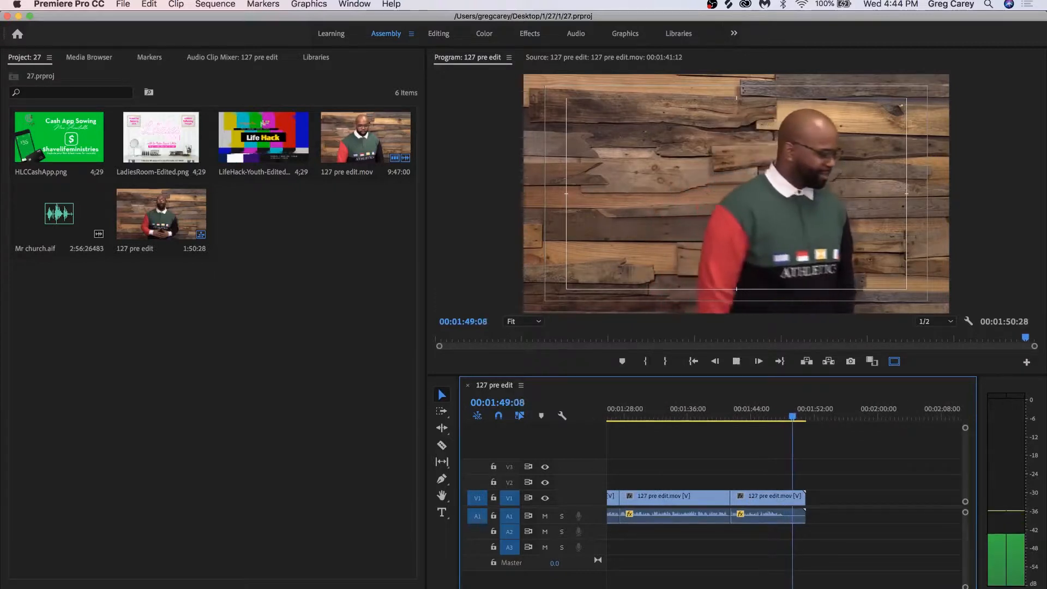
{"action": "key", "text": "space"}
{"action": "left_click", "coordinate": [792, 523]}
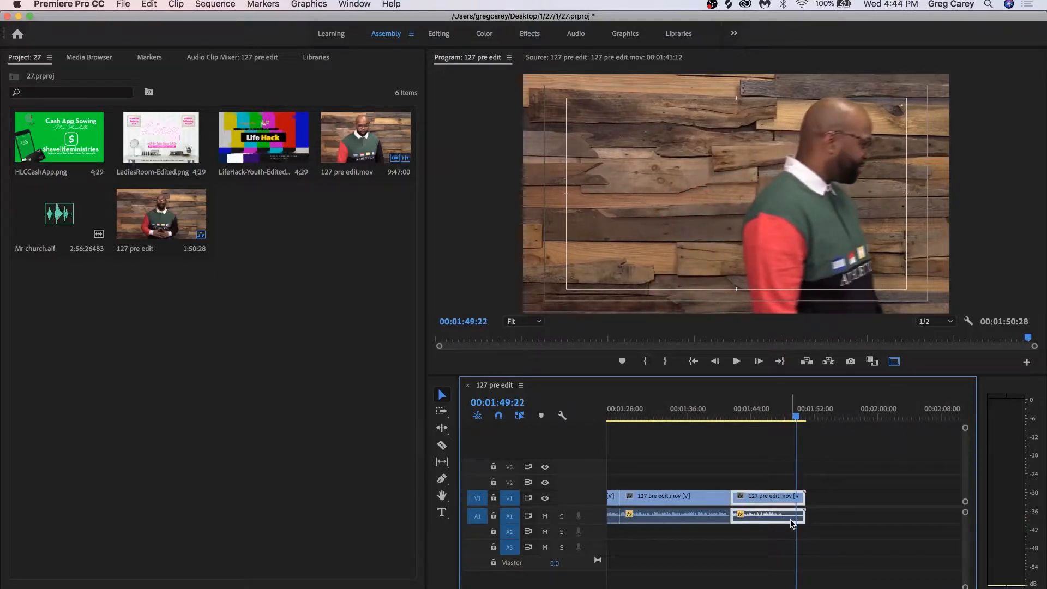
{"action": "key", "text": "super+s"}
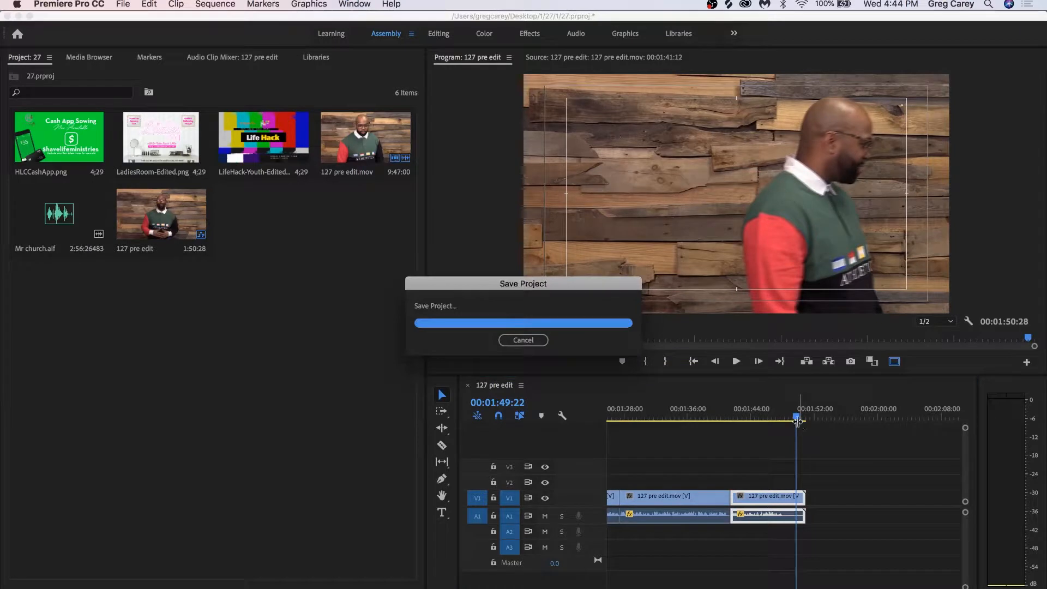
{"action": "left_click_drag", "start_coordinate": [797, 419], "coordinate": [778, 422]}
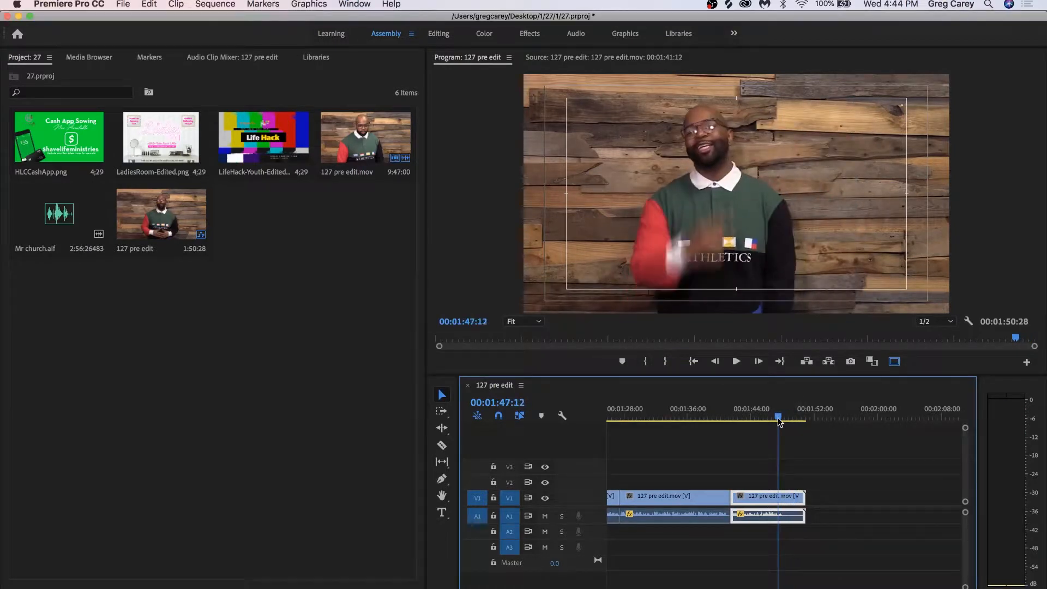
{"action": "key", "text": "space"}
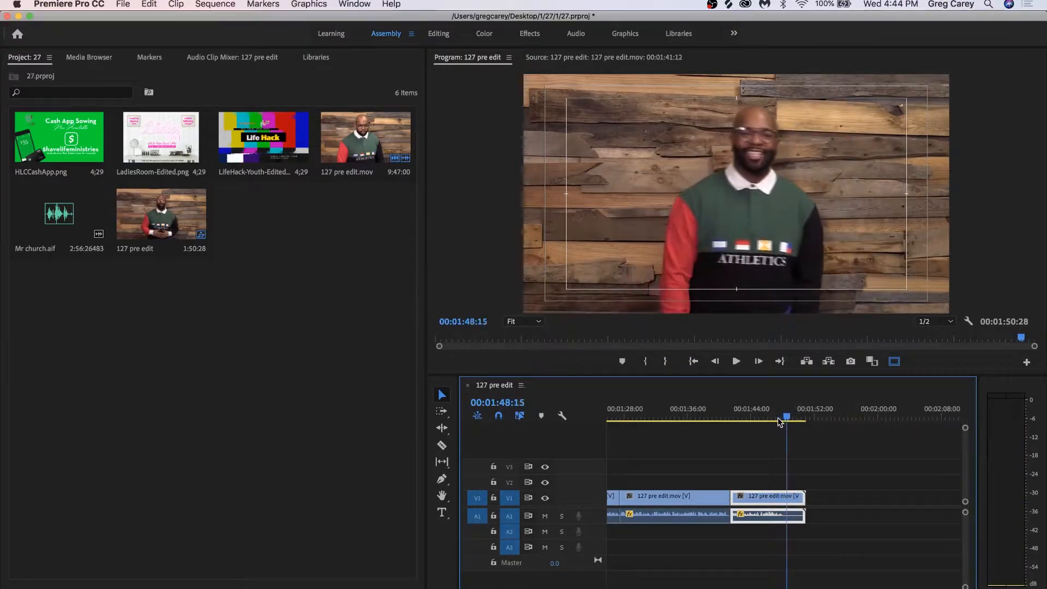
{"action": "key", "text": "super+s"}
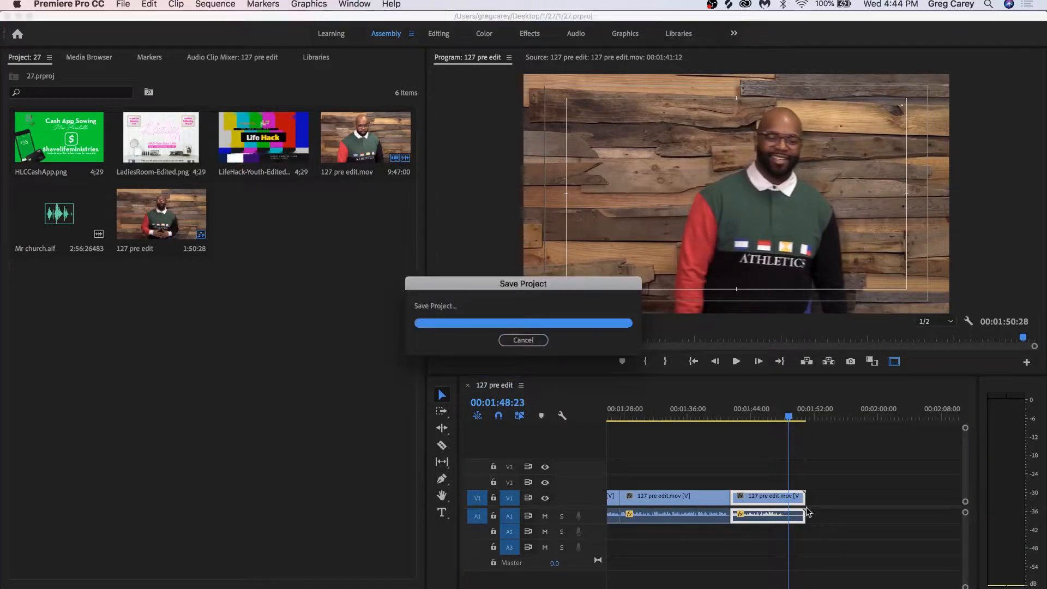
{"action": "left_click_drag", "start_coordinate": [805, 516], "coordinate": [788, 516]}
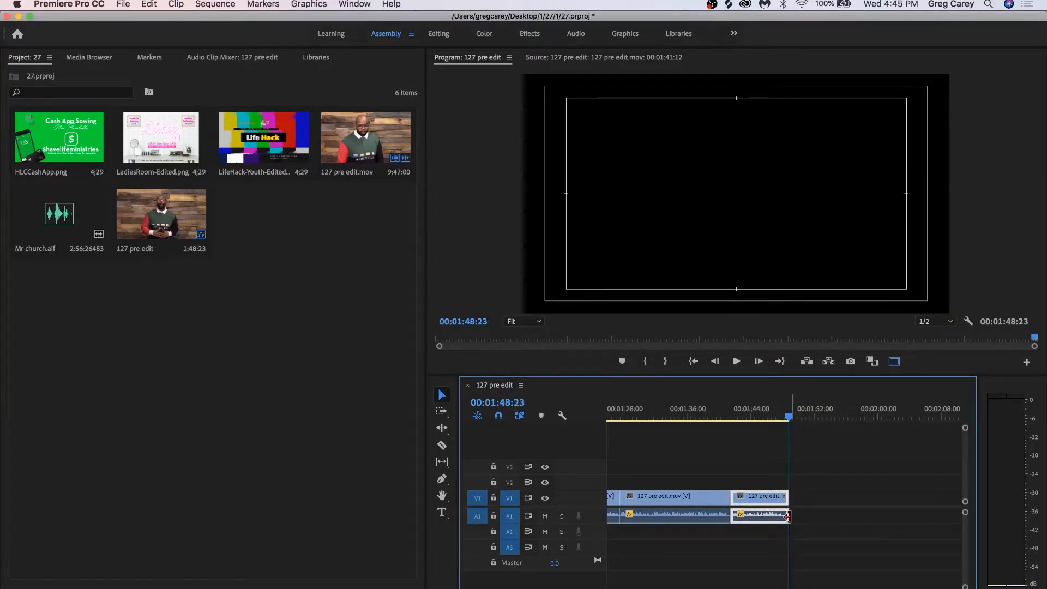
{"action": "key", "text": "minus"}
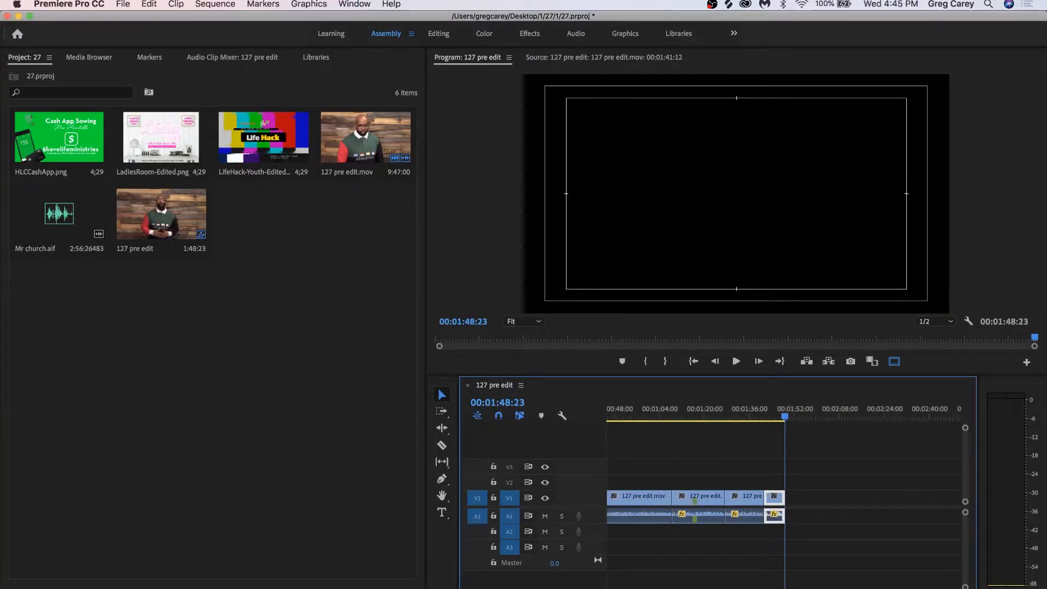
{"action": "key", "text": "super+s"}
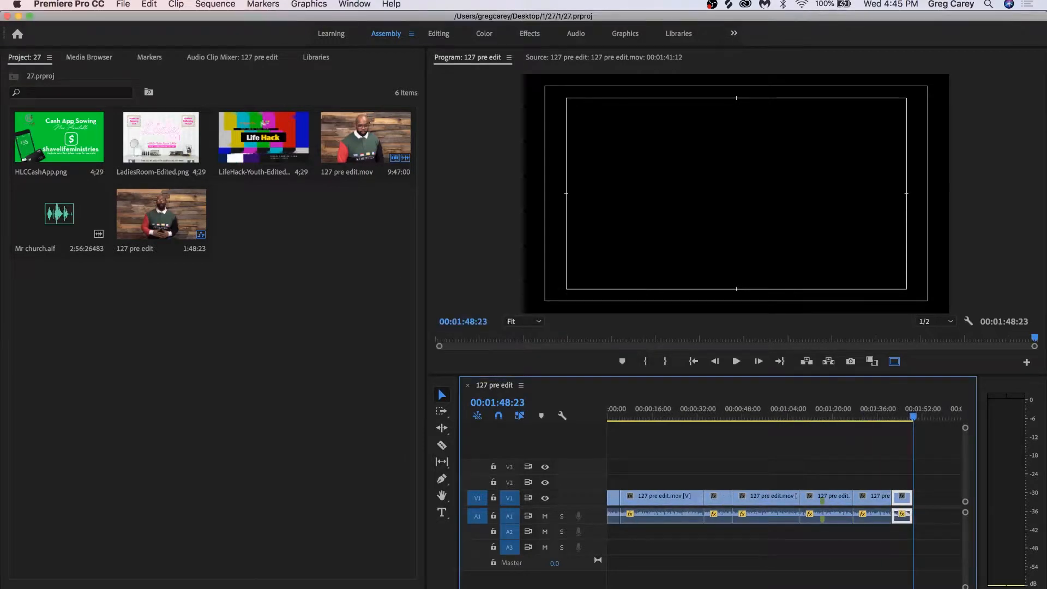
{"action": "key", "text": "minus"}
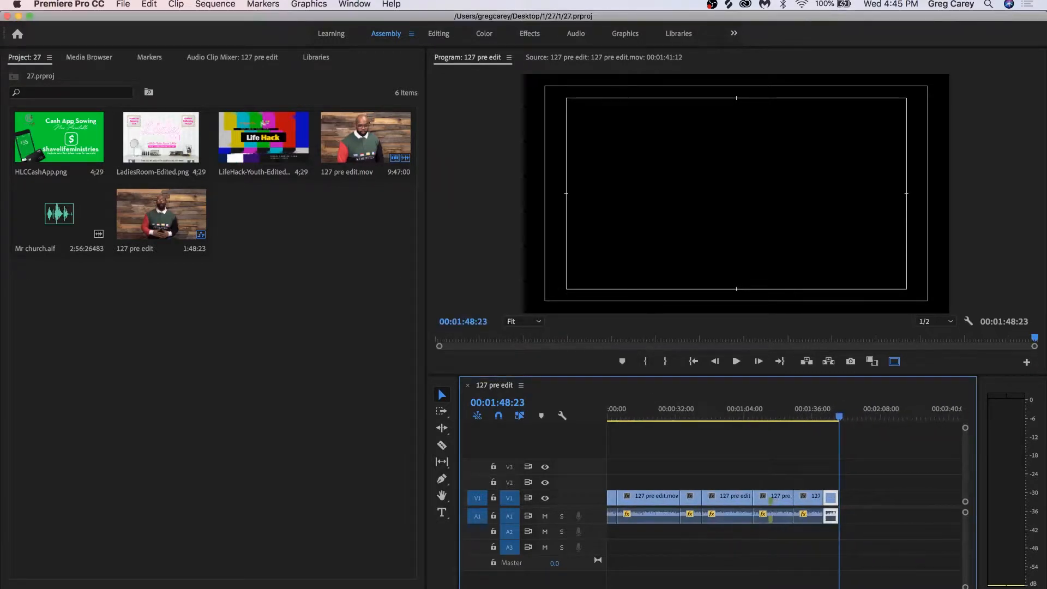
Step: Apply an Additive Dissolve to the start of the first video clip and a Dip to Black to the end of the final clip
{"action": "left_click", "coordinate": [531, 33]}
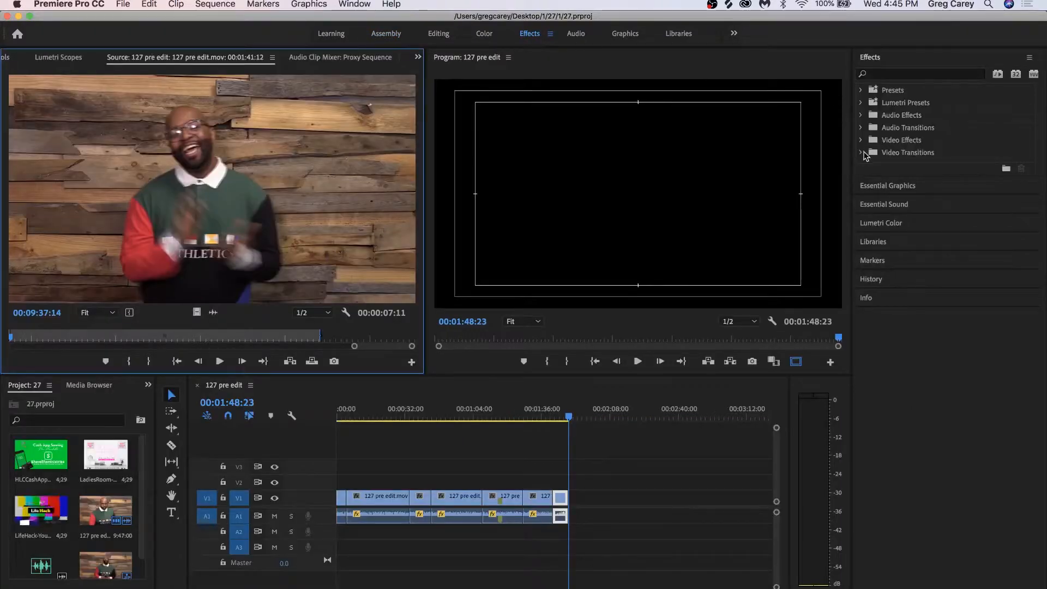
{"action": "left_click", "coordinate": [862, 153]}
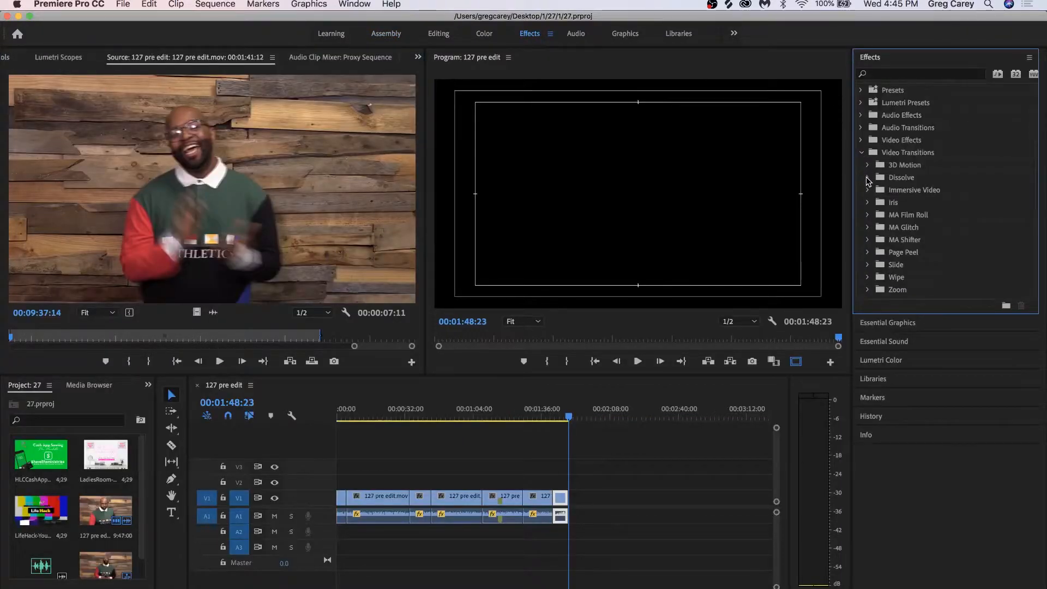
{"action": "left_click", "coordinate": [868, 177]}
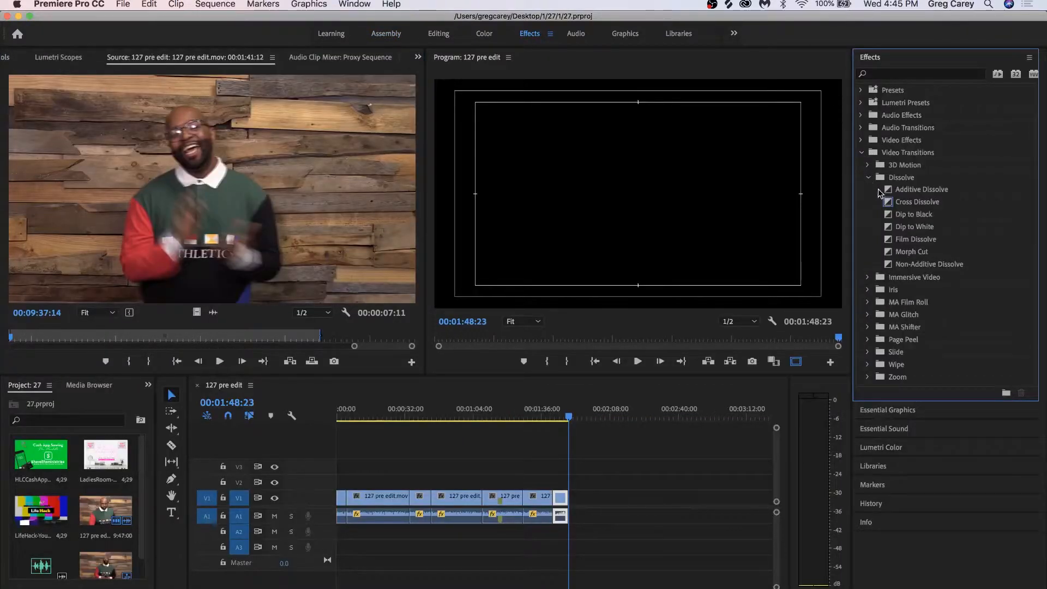
{"action": "left_click", "coordinate": [887, 191]}
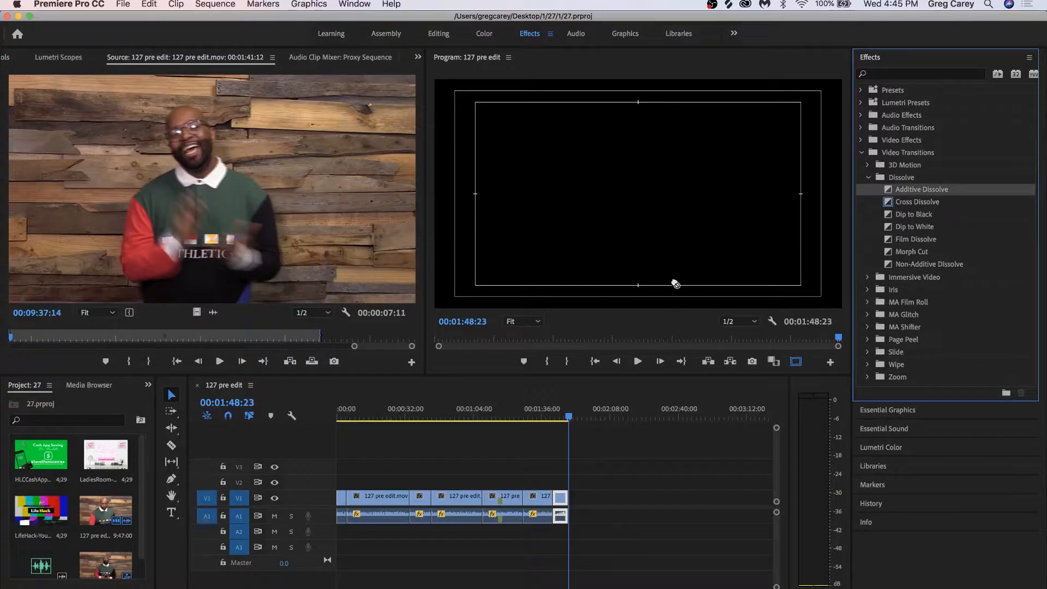
{"action": "left_click_drag", "start_coordinate": [339, 497], "coordinate": [340, 498]}
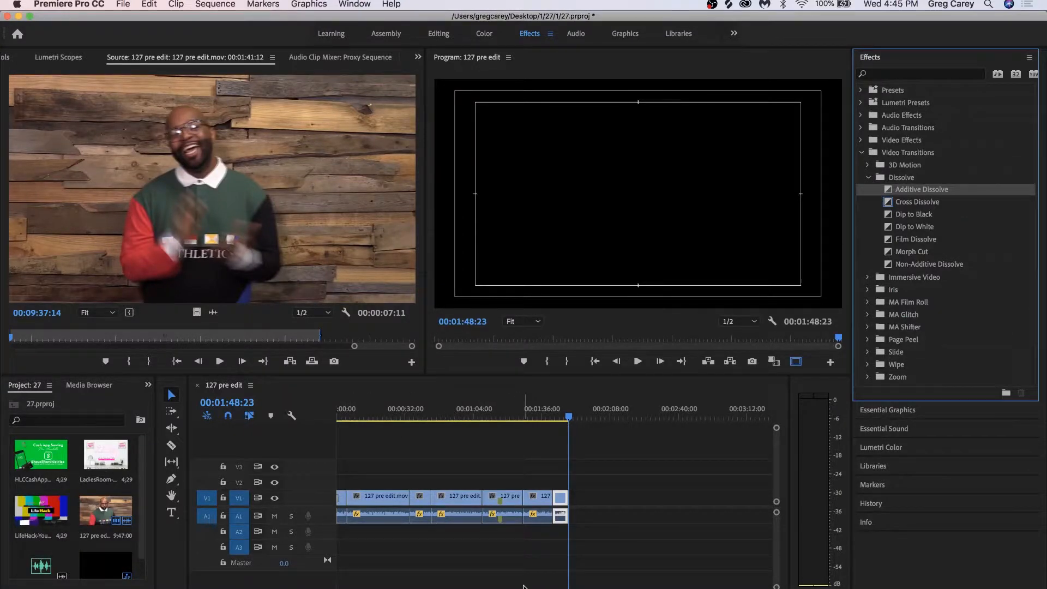
{"action": "left_click_drag", "start_coordinate": [927, 215], "coordinate": [836, 273]}
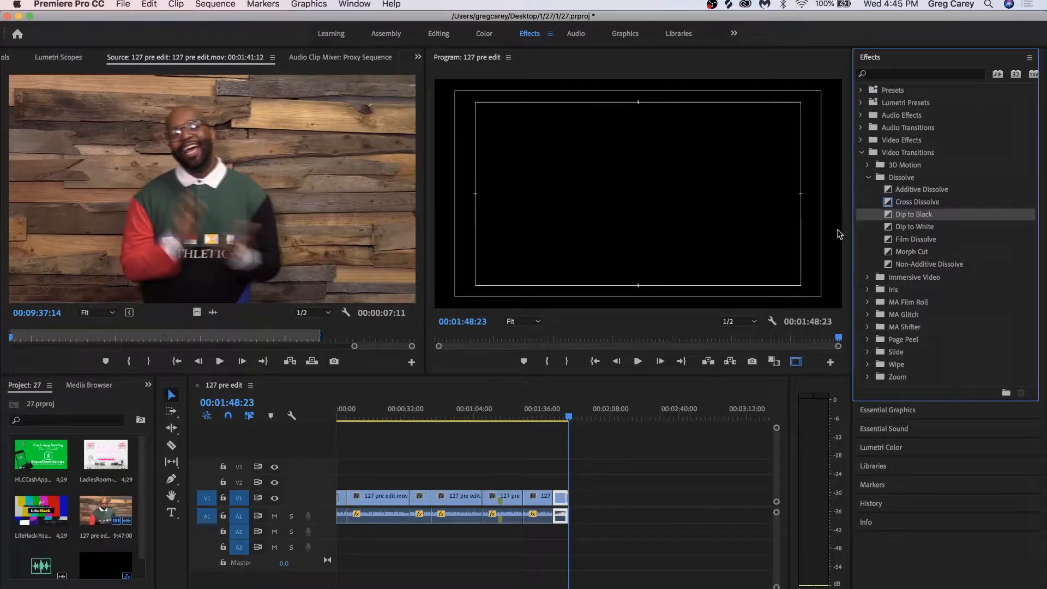
Step: Add an Exponential Fade audio transition at the start of the first clip and the end of the final clip
{"action": "left_click", "coordinate": [862, 152]}
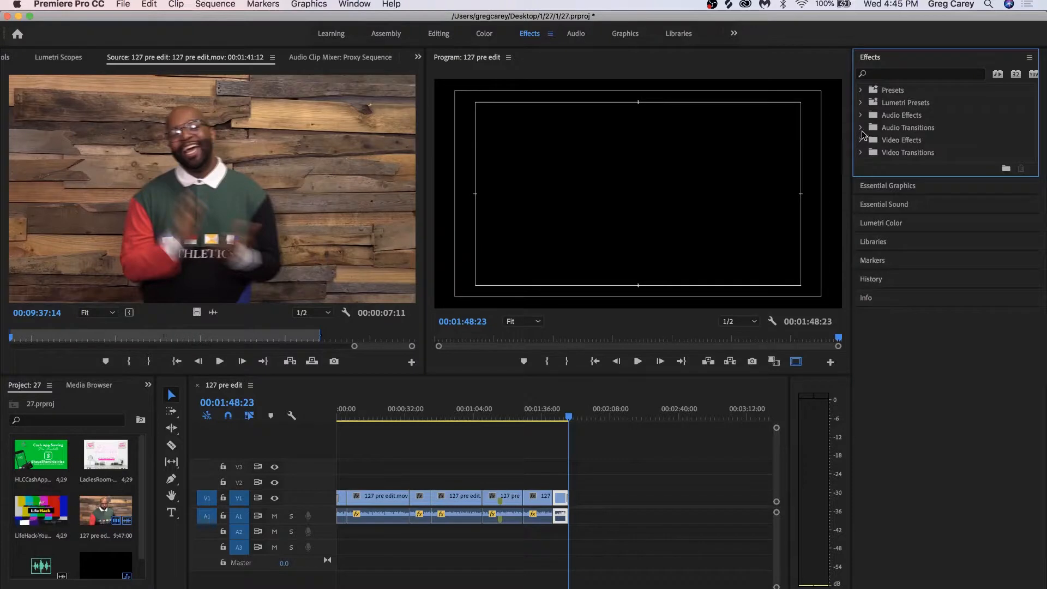
{"action": "left_click", "coordinate": [862, 127]}
{"action": "left_click", "coordinate": [869, 140]}
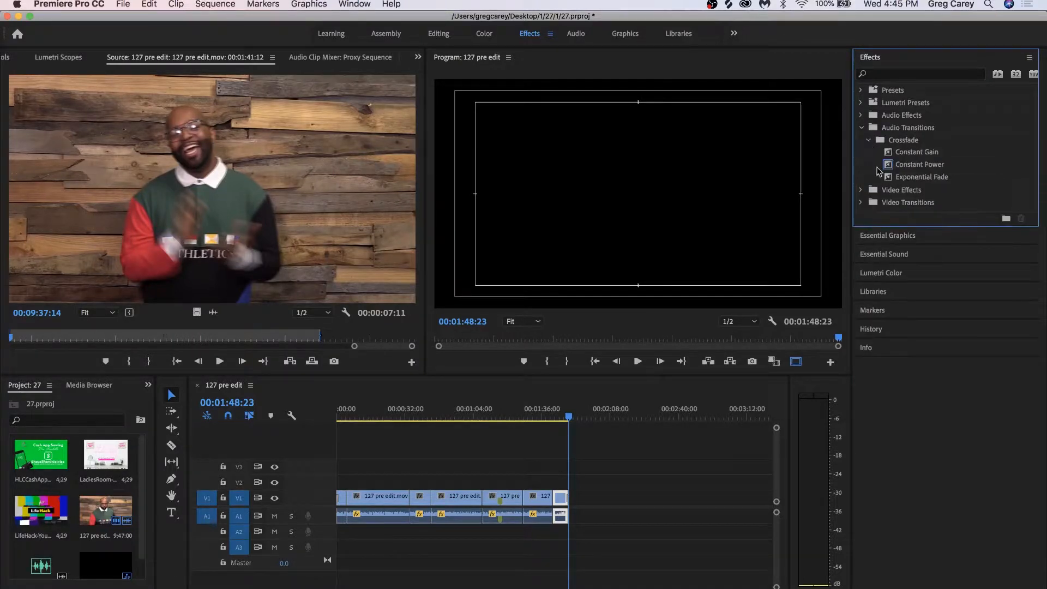
{"action": "left_click_drag", "start_coordinate": [895, 178], "coordinate": [704, 286]}
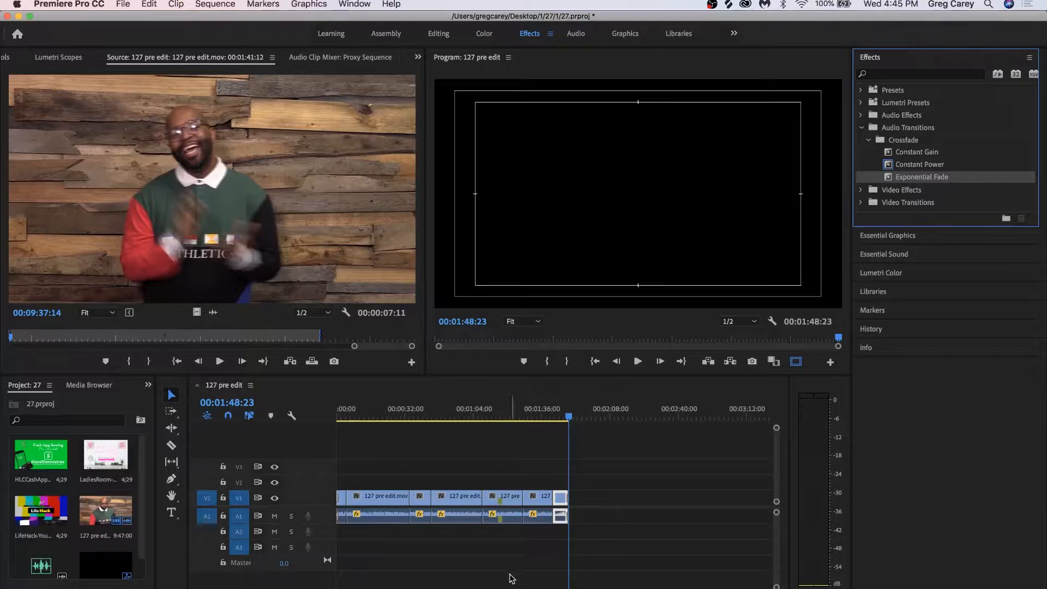
Step: Inspect the closing transitions, try a shorter Exponential Fade on the final clip's audio, and save the project
{"action": "key", "text": "equal"}
{"action": "key", "text": "equal"}
{"action": "key", "text": "equal"}
{"action": "key", "text": "equal"}
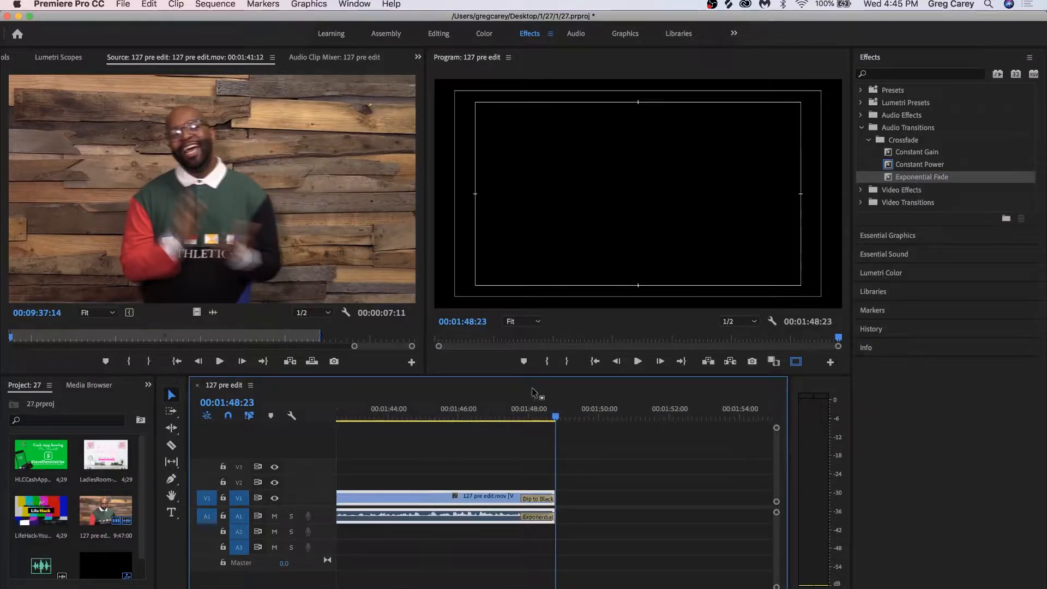
{"action": "left_click", "coordinate": [478, 414]}
{"action": "key", "text": "space"}
{"action": "left_click_drag", "start_coordinate": [525, 517], "coordinate": [534, 517]}
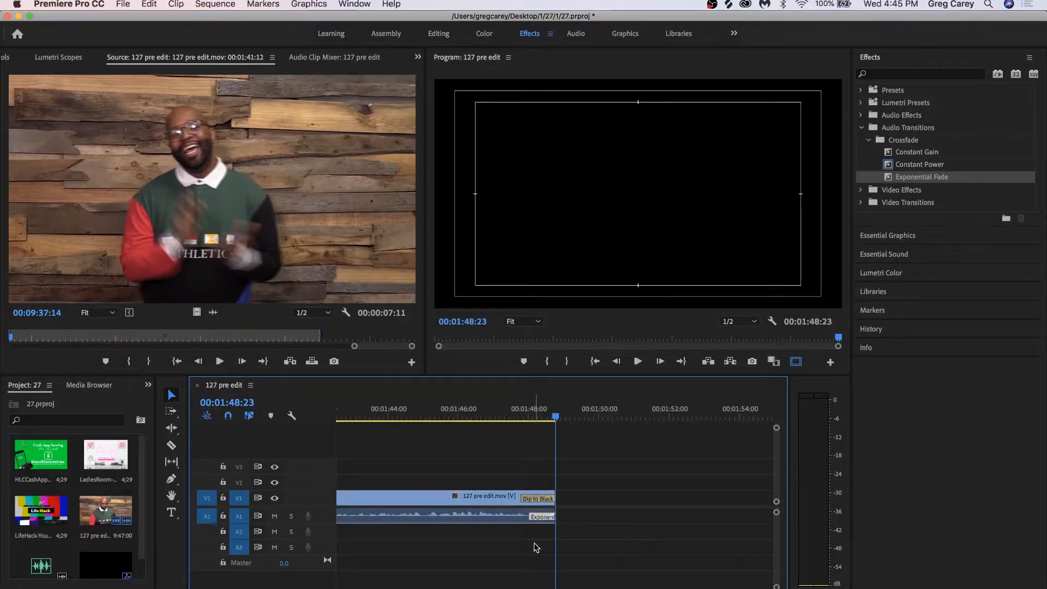
{"action": "key", "text": "super+s"}
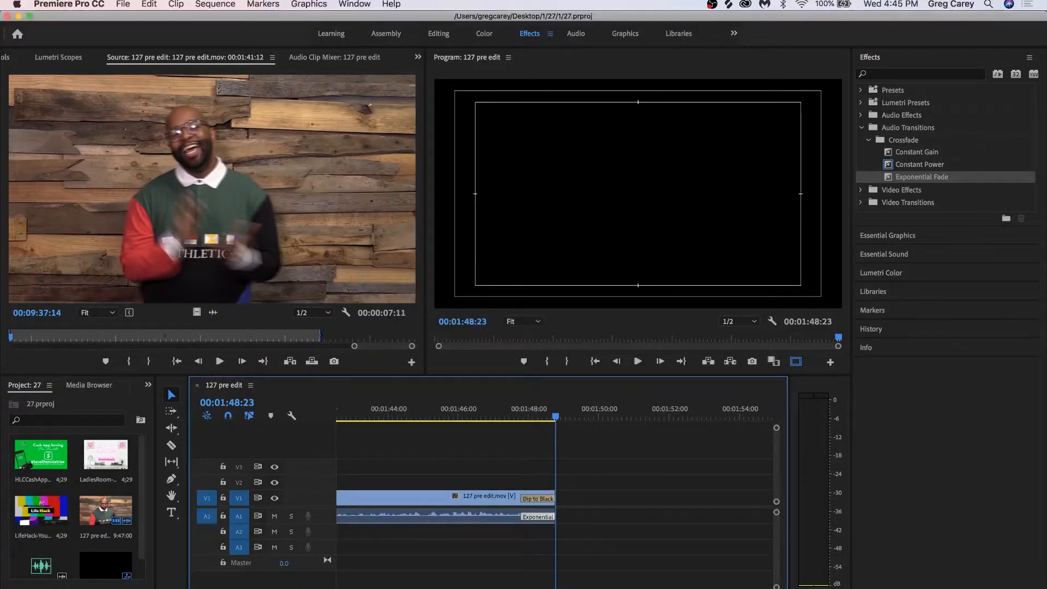
Step: Play the opening from the start of the sequence to check its fade-in
{"action": "key", "text": "Home"}
{"action": "key", "text": "backslash"}
{"action": "key", "text": "space"}
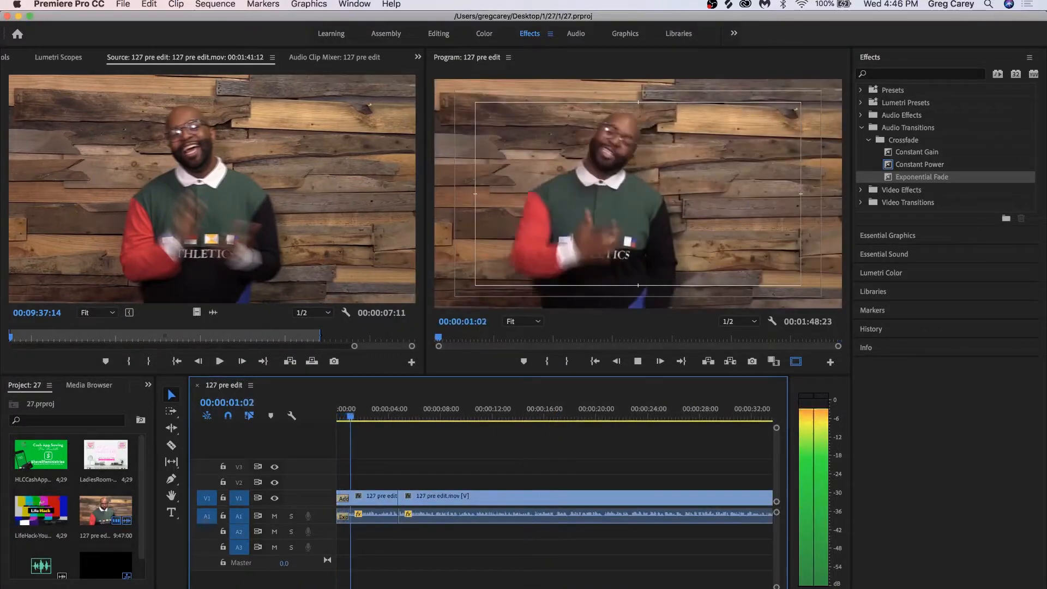
{"action": "key", "text": "space"}
Step: Shorten the opening Additive Dissolve to about 9 frames and the opening Exponential Fade to about the same length
{"action": "key", "text": "equal"}
{"action": "key", "text": "equal"}
{"action": "key", "text": "equal"}
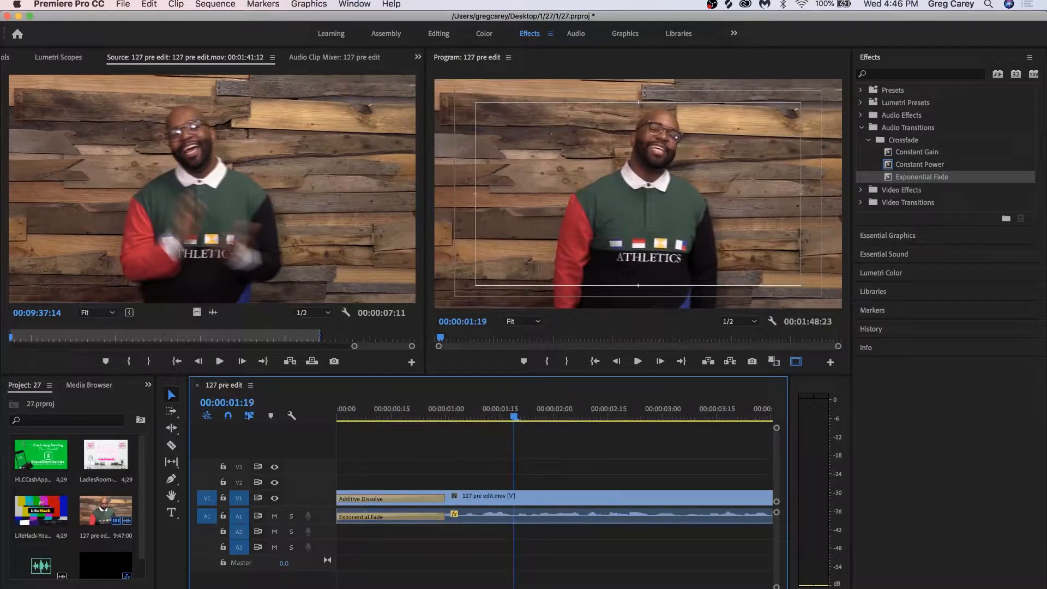
{"action": "key", "text": "minus"}
{"action": "key", "text": "minus"}
{"action": "key", "text": "equal"}
{"action": "key", "text": "equal"}
{"action": "key", "text": "equal"}
{"action": "key", "text": "minus"}
{"action": "key", "text": "minus"}
{"action": "scroll", "coordinate": [554, 507], "scroll_direction": "left", "scroll_amount": 3}
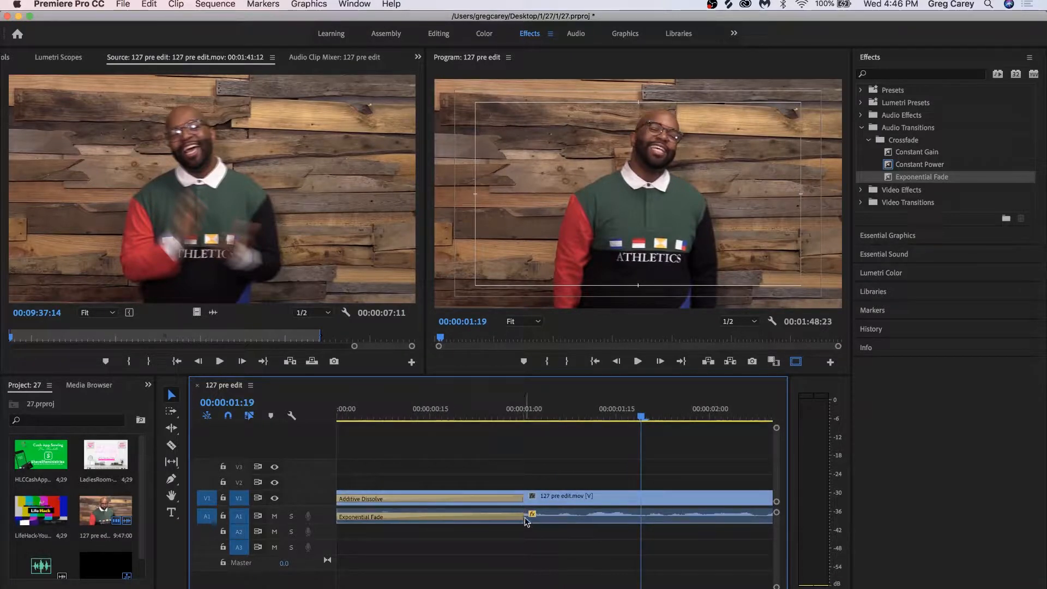
{"action": "left_click_drag", "start_coordinate": [518, 514], "coordinate": [396, 519]}
{"action": "left_click_drag", "start_coordinate": [521, 496], "coordinate": [391, 499]}
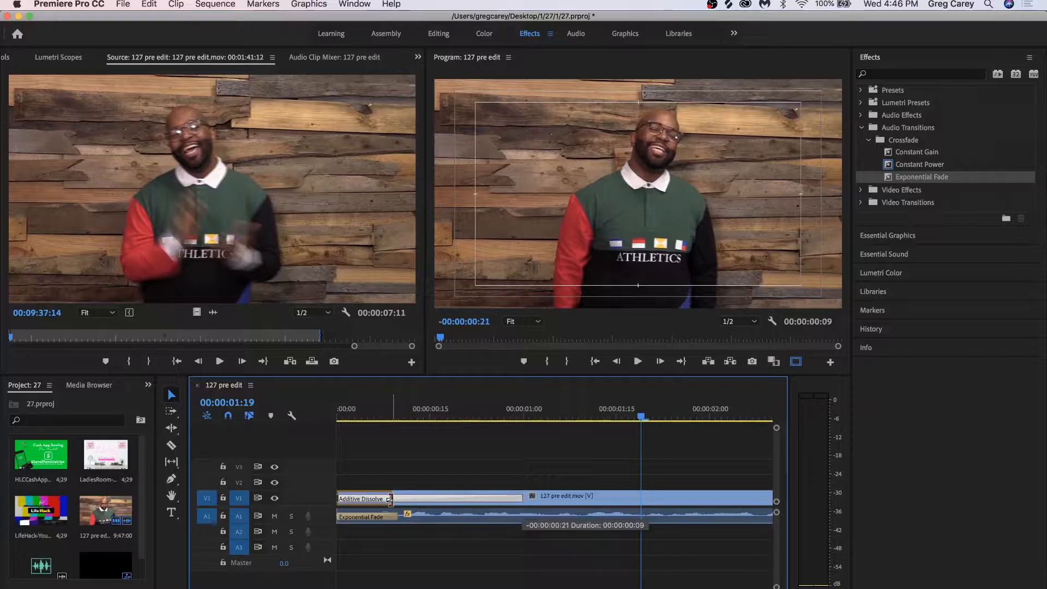
{"action": "left_click_drag", "start_coordinate": [389, 499], "coordinate": [390, 498]}
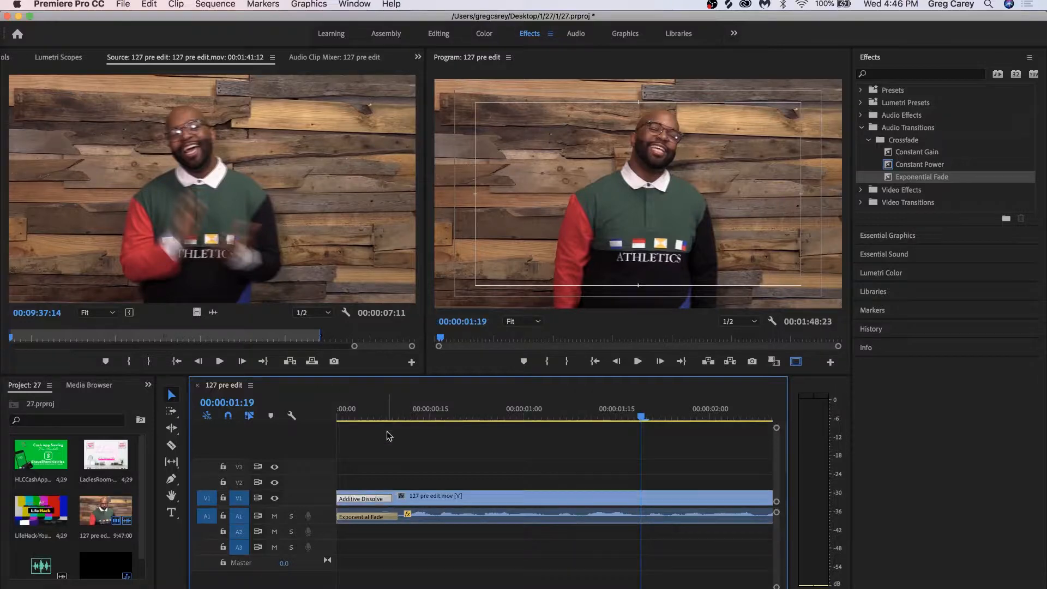
Step: Play the shortened fade-in from the start of the sequence and save the project
{"action": "key", "text": "Home"}
{"action": "key", "text": "space"}
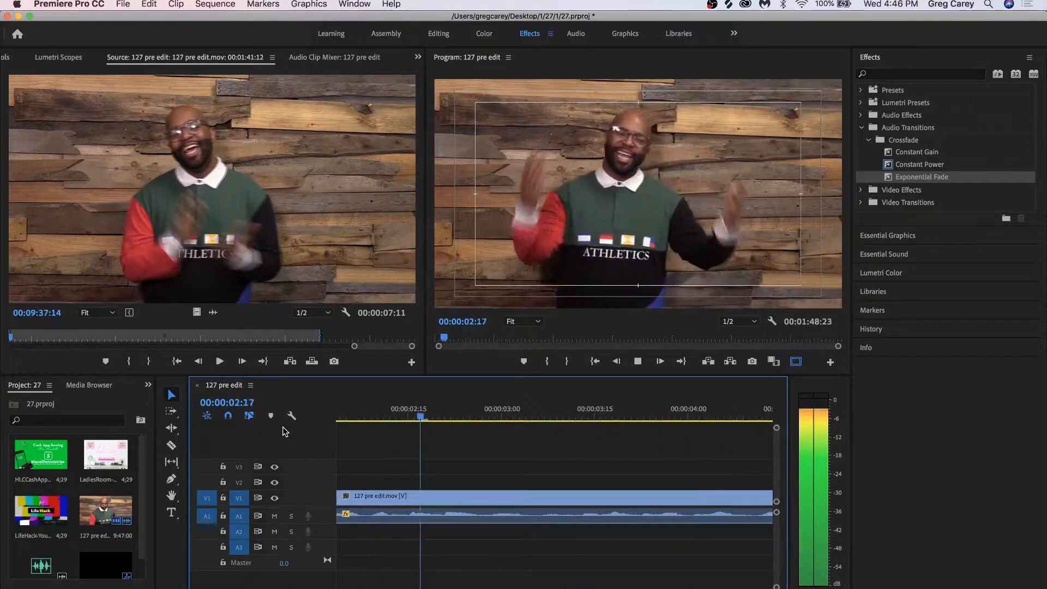
{"action": "key", "text": "space"}
{"action": "left_click_drag", "start_coordinate": [352, 588], "coordinate": [546, 588]}
{"action": "key", "text": "super+s"}
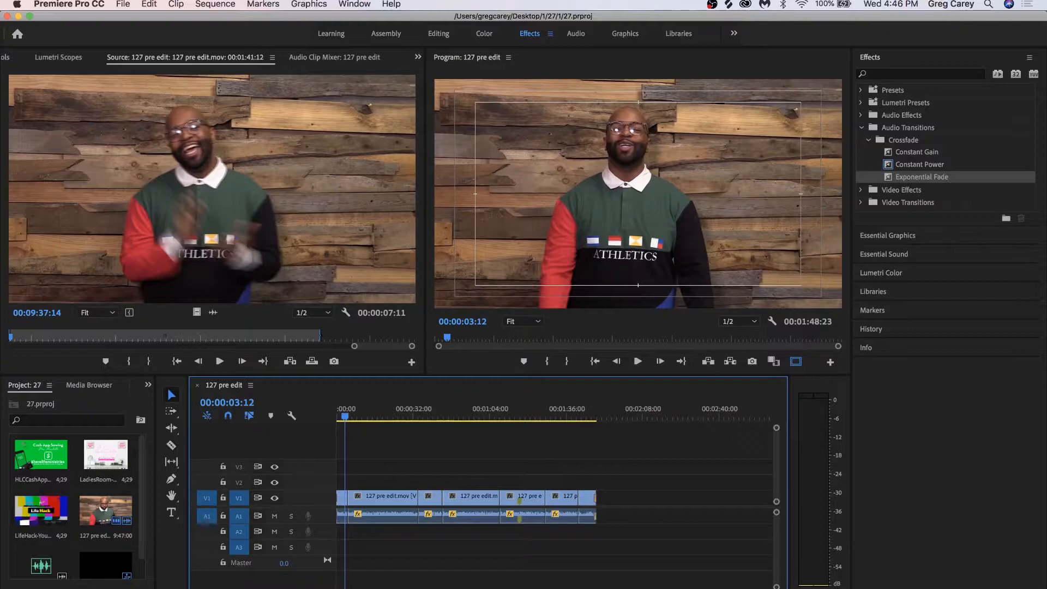
Step: Browse the motion graphics templates and place LOWER_THIRD_02 on track V3 at the start of the sequence
{"action": "left_click", "coordinate": [385, 36]}
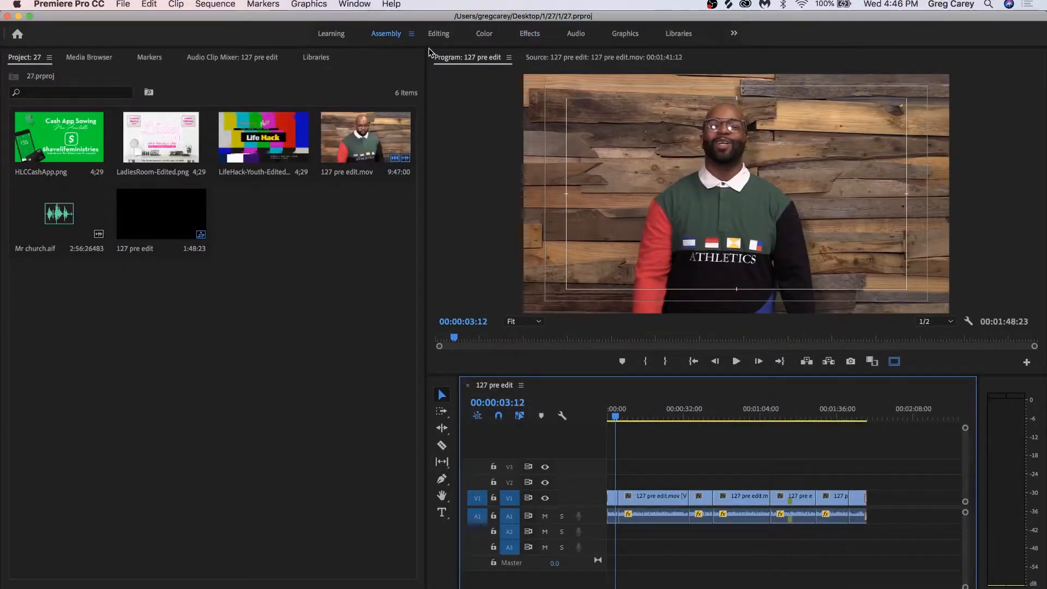
{"action": "key", "text": "minus"}
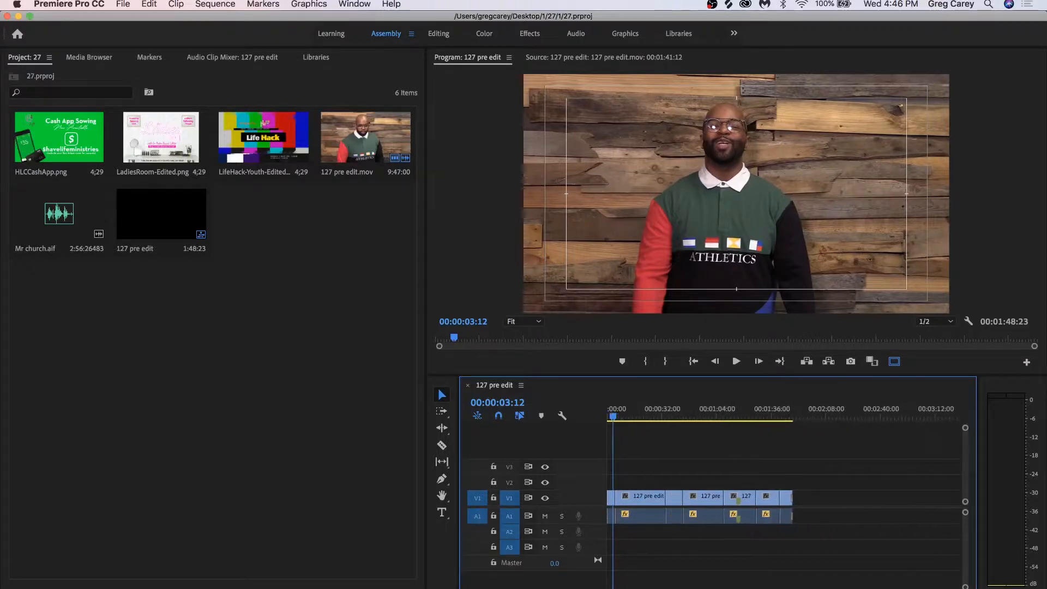
{"action": "left_click", "coordinate": [599, 23]}
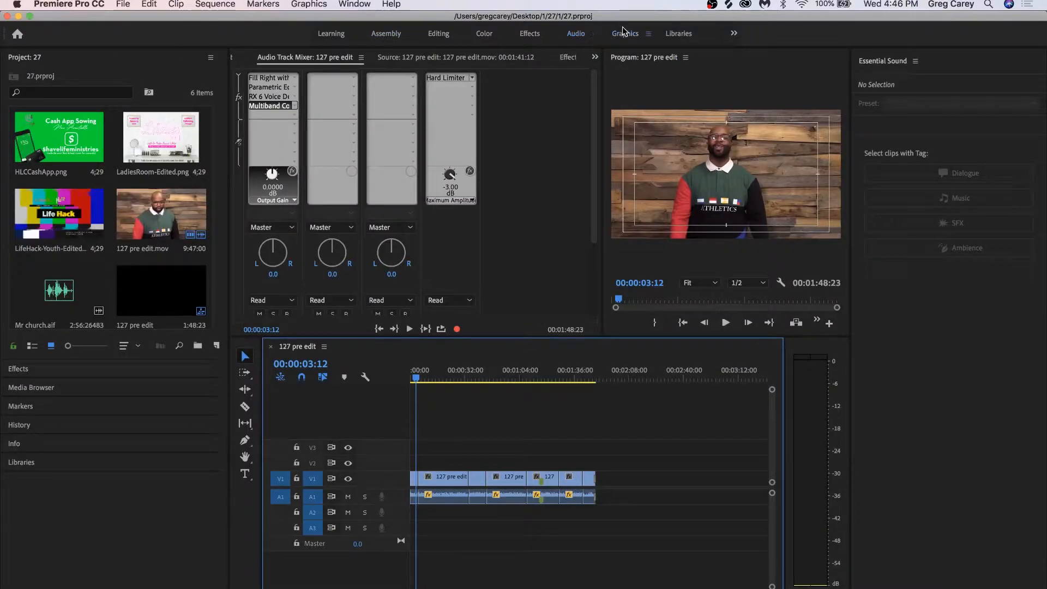
{"action": "left_click", "coordinate": [623, 30]}
{"action": "left_click", "coordinate": [984, 76]}
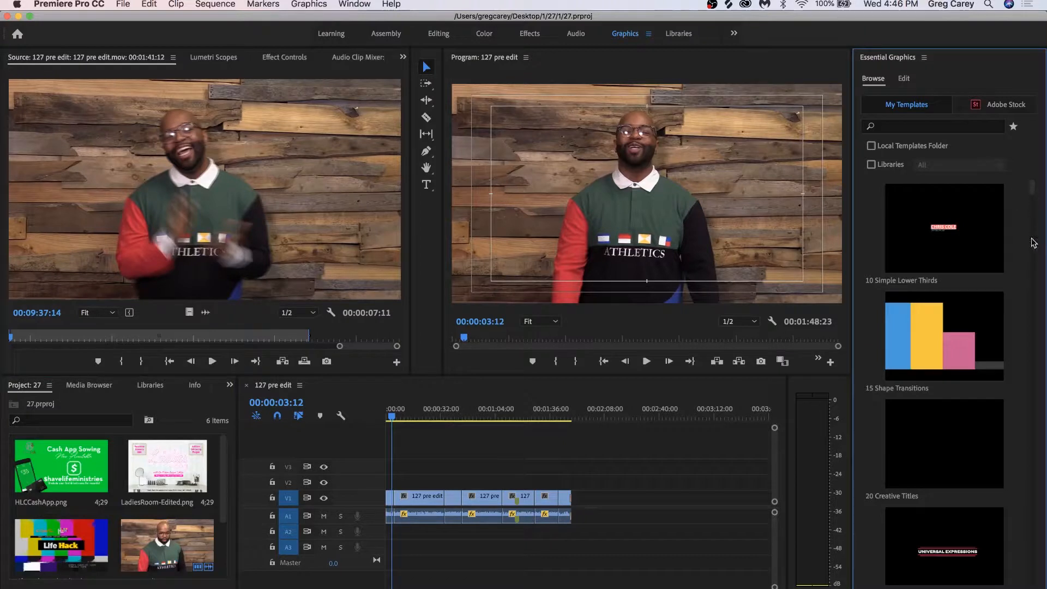
{"action": "scroll", "coordinate": [1032, 194], "scroll_direction": "down", "scroll_amount": 5}
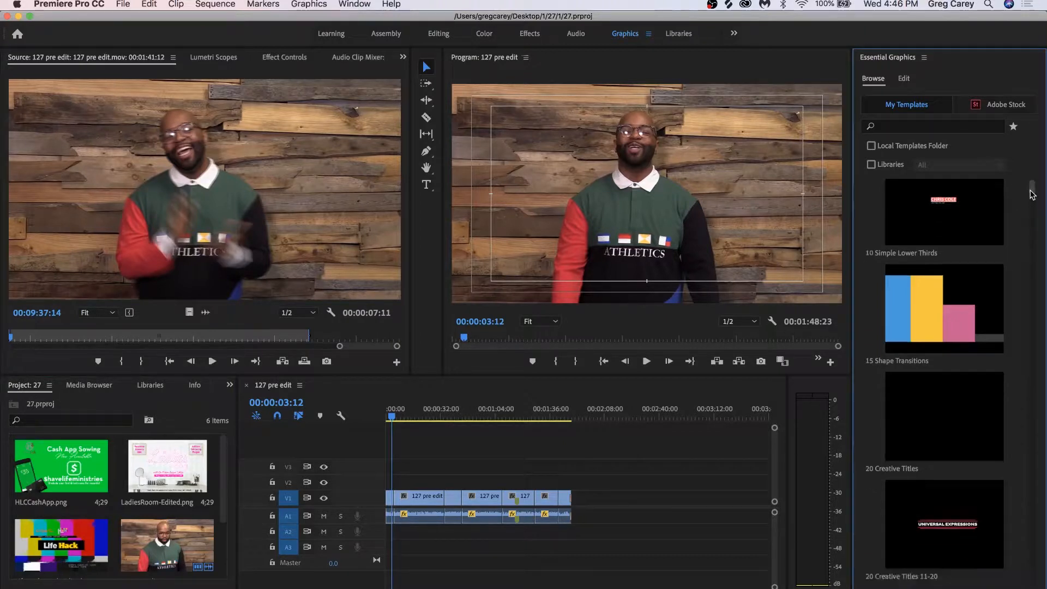
{"action": "scroll", "coordinate": [1031, 197], "scroll_direction": "down", "scroll_amount": 2}
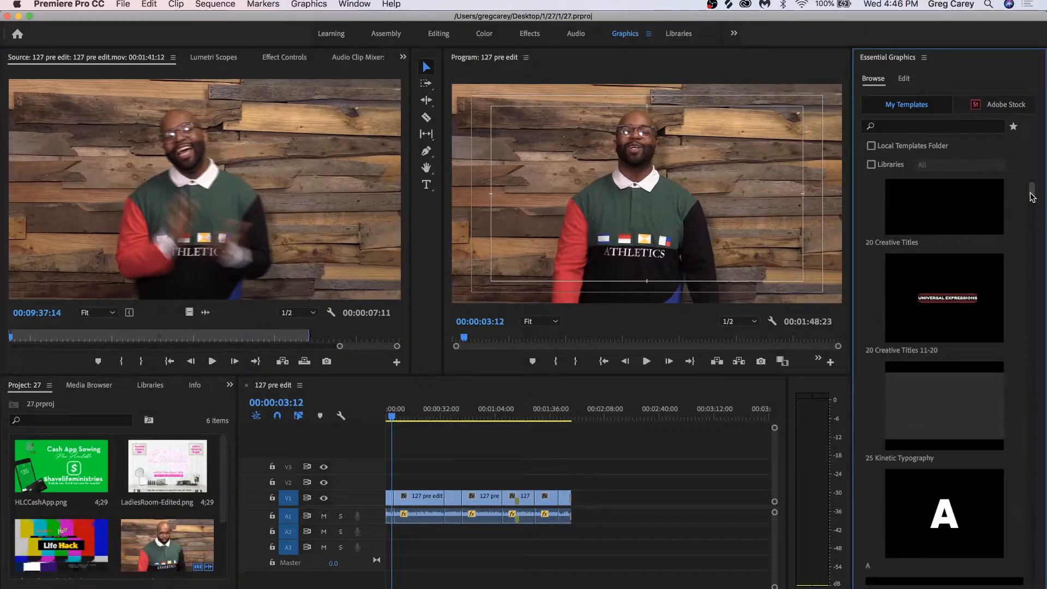
{"action": "left_click_drag", "start_coordinate": [1032, 196], "coordinate": [1030, 386]}
{"action": "left_click_drag", "start_coordinate": [872, 349], "coordinate": [387, 479]}
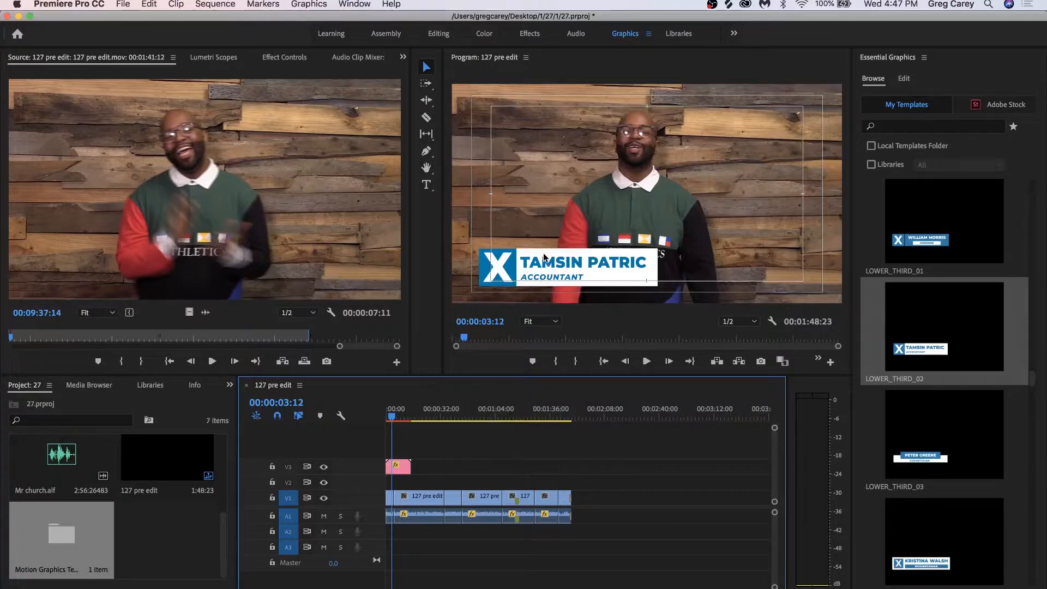
Step: Set the lower third's scale to 80 and its position to 759, 659
{"action": "left_click", "coordinate": [400, 473]}
{"action": "left_click", "coordinate": [438, 34]}
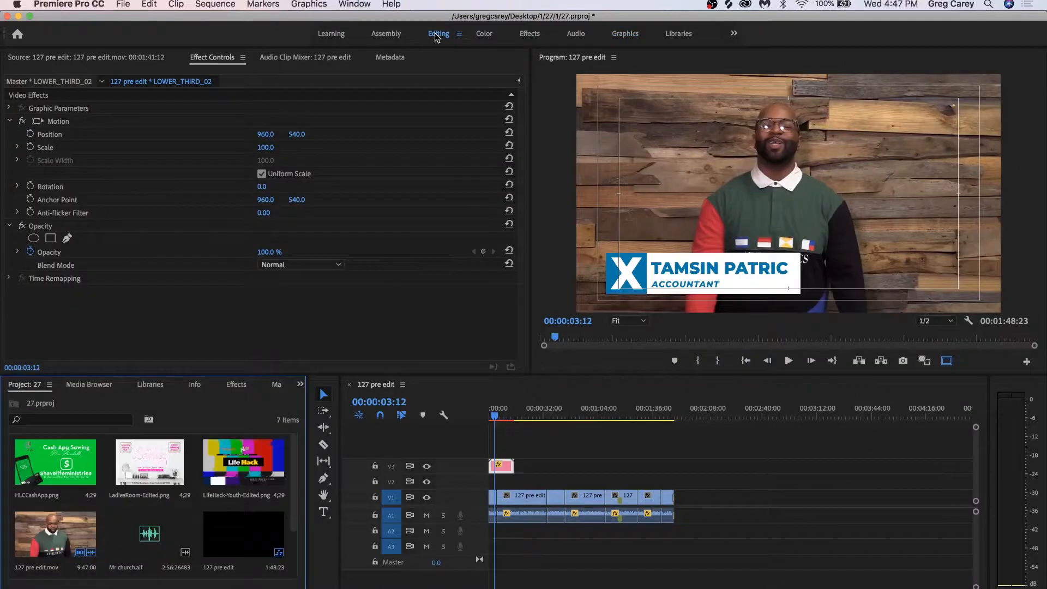
{"action": "left_click", "coordinate": [528, 431]}
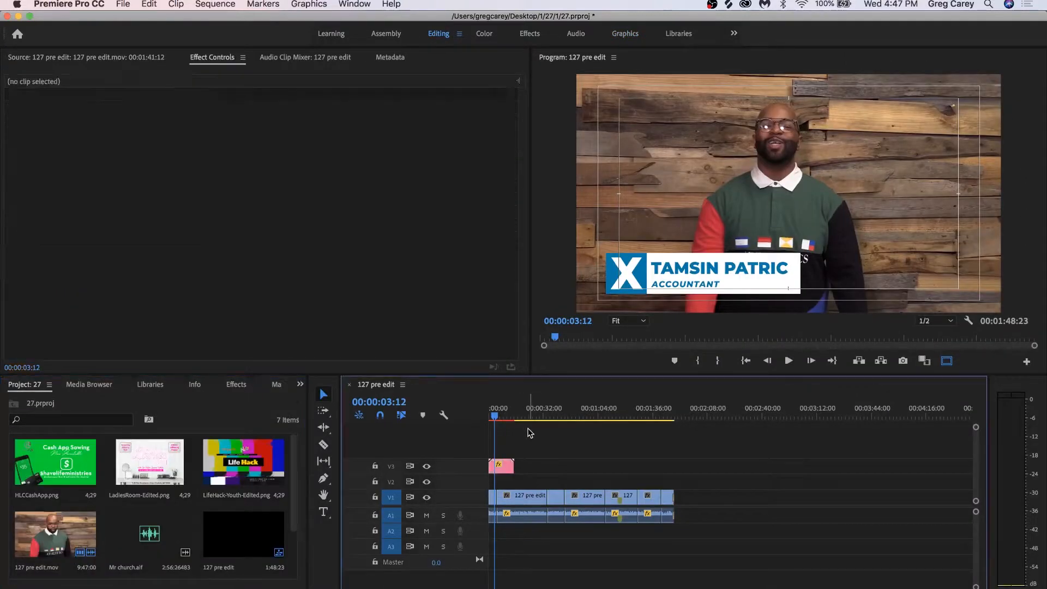
{"action": "left_click", "coordinate": [505, 471]}
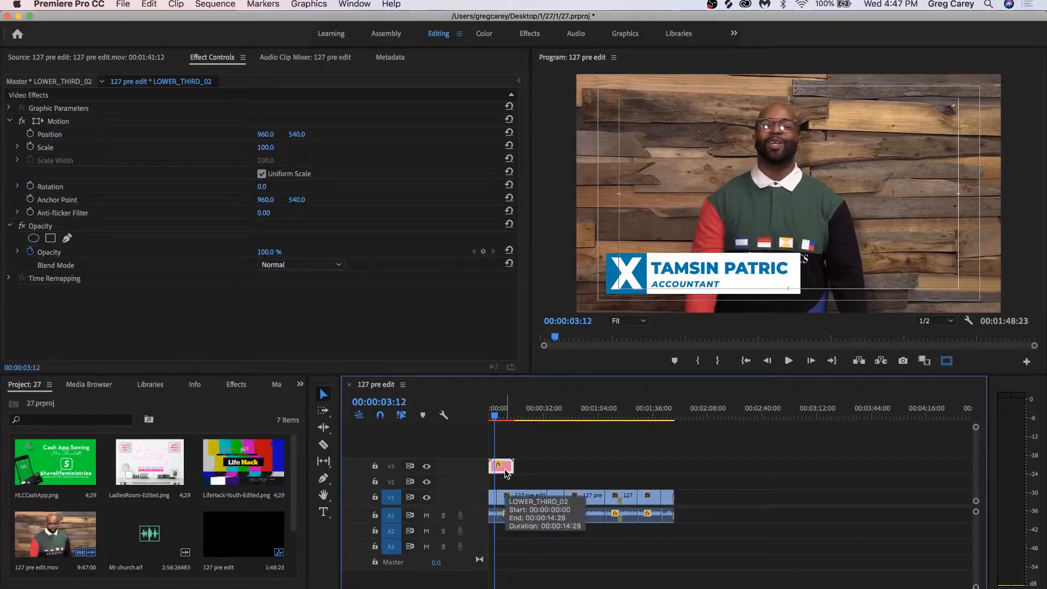
{"action": "left_click", "coordinate": [275, 146]}
{"action": "type", "text": "80"}
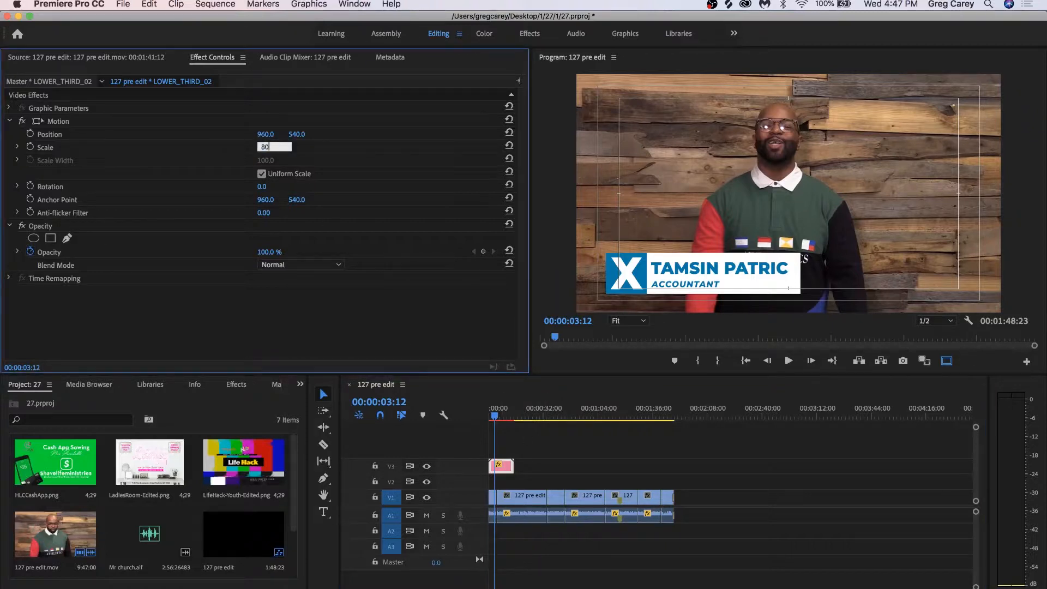
{"action": "key", "text": "Return"}
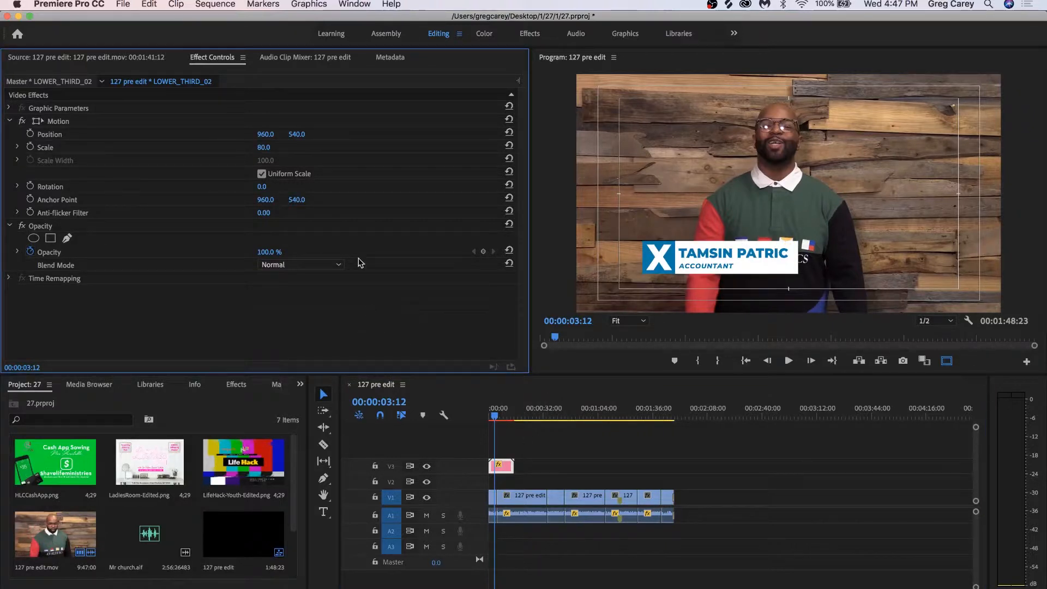
{"action": "left_click_drag", "start_coordinate": [266, 139], "coordinate": [156, 139]}
{"action": "left_click_drag", "start_coordinate": [296, 137], "coordinate": [358, 137]}
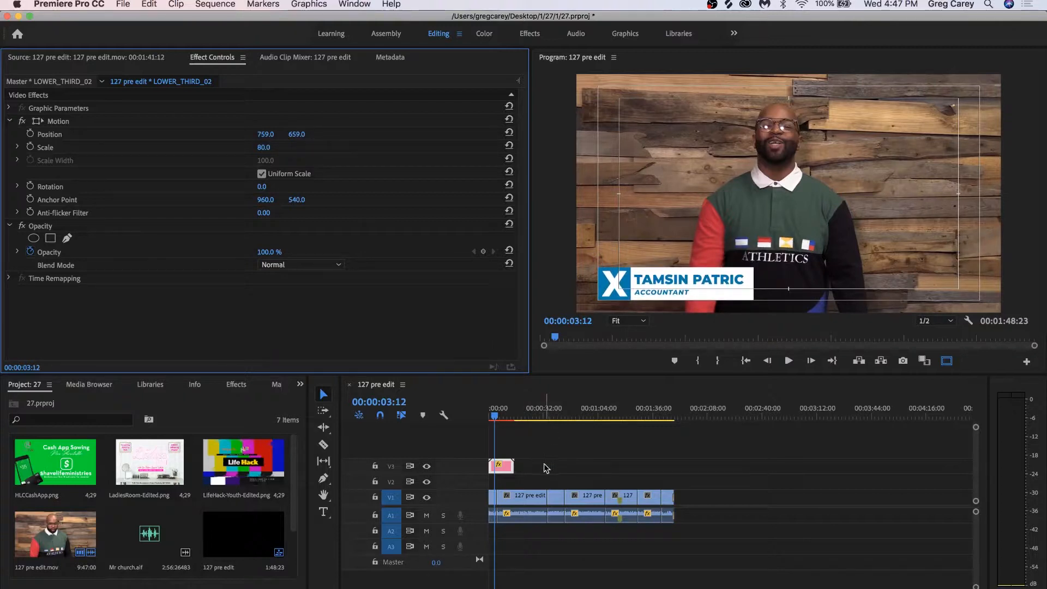
Step: Replace the placeholder name in the lower third's TEXT_01 with the presenter's name
{"action": "left_click", "coordinate": [618, 36]}
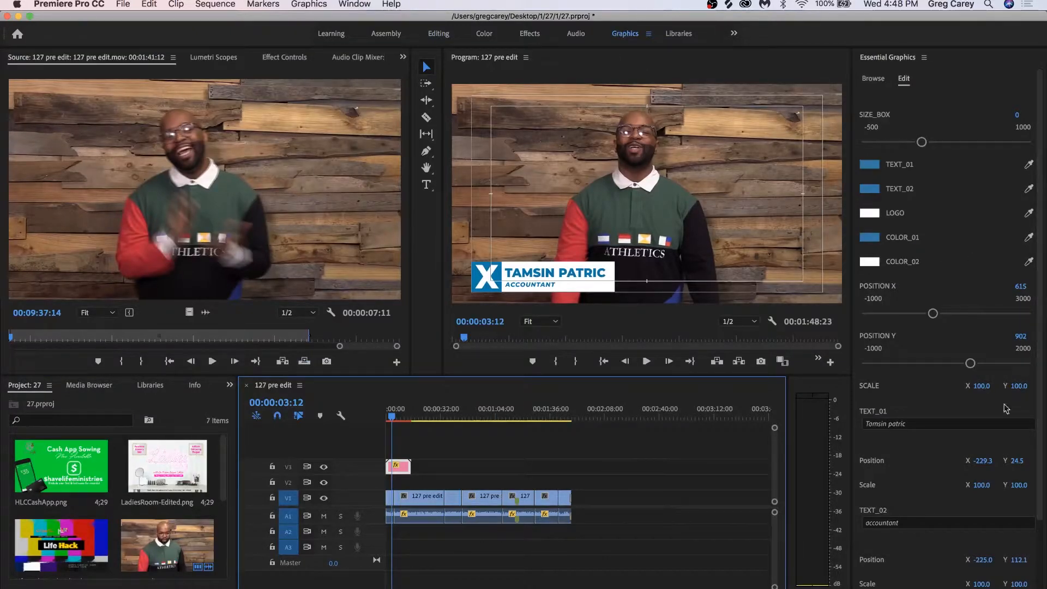
{"action": "left_click", "coordinate": [948, 425]}
{"action": "key", "text": "BackSpace"}
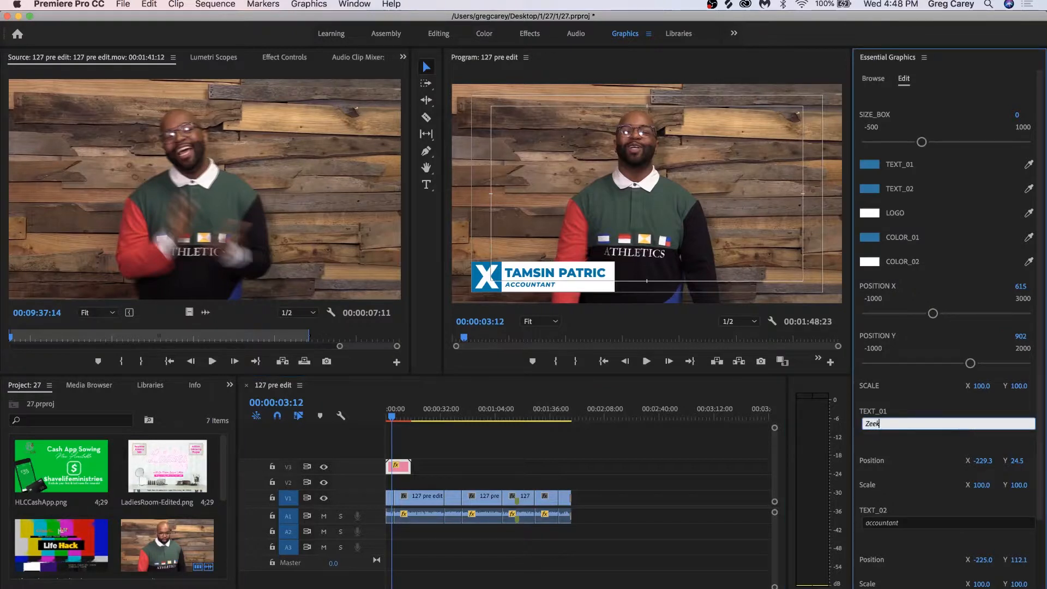
{"action": "left_click", "coordinate": [936, 448]}
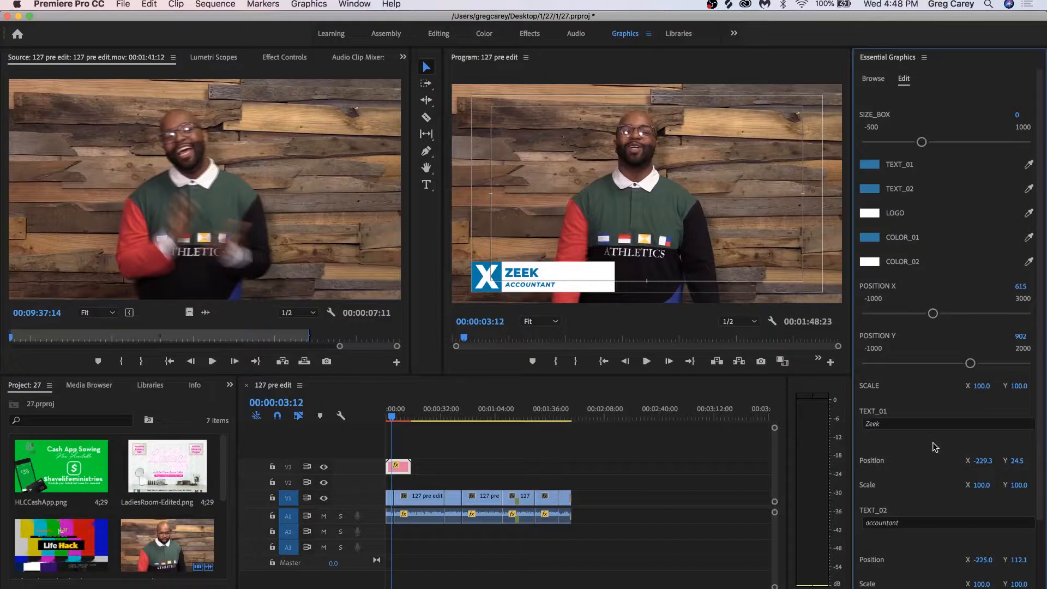
Step: Replace the placeholder job title in the lower third's TEXT_02 with "HLC NEWS"
{"action": "left_click", "coordinate": [912, 524]}
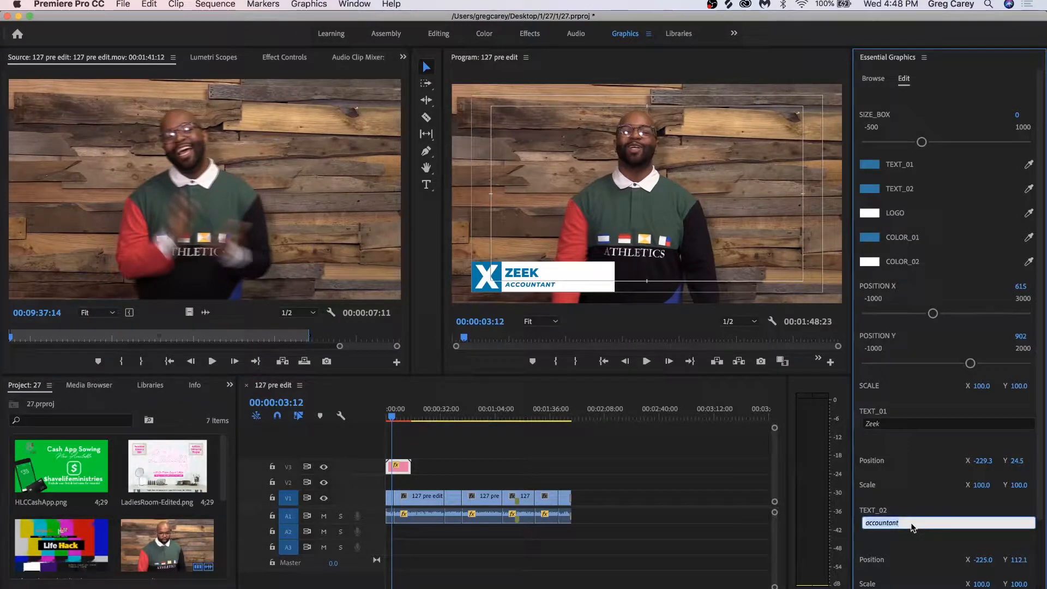
{"action": "type", "text": "HLC NEWS"}
{"action": "left_click", "coordinate": [937, 466]}
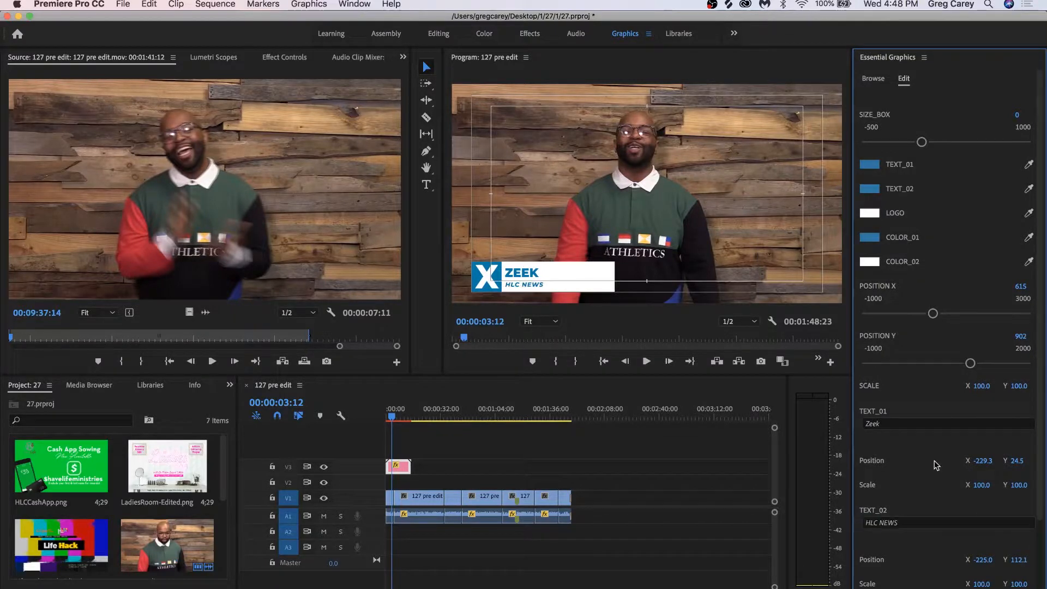
Step: Save the project and play the sequence from its start to check the lower third's animation and text
{"action": "left_click_drag", "start_coordinate": [393, 417], "coordinate": [375, 421]}
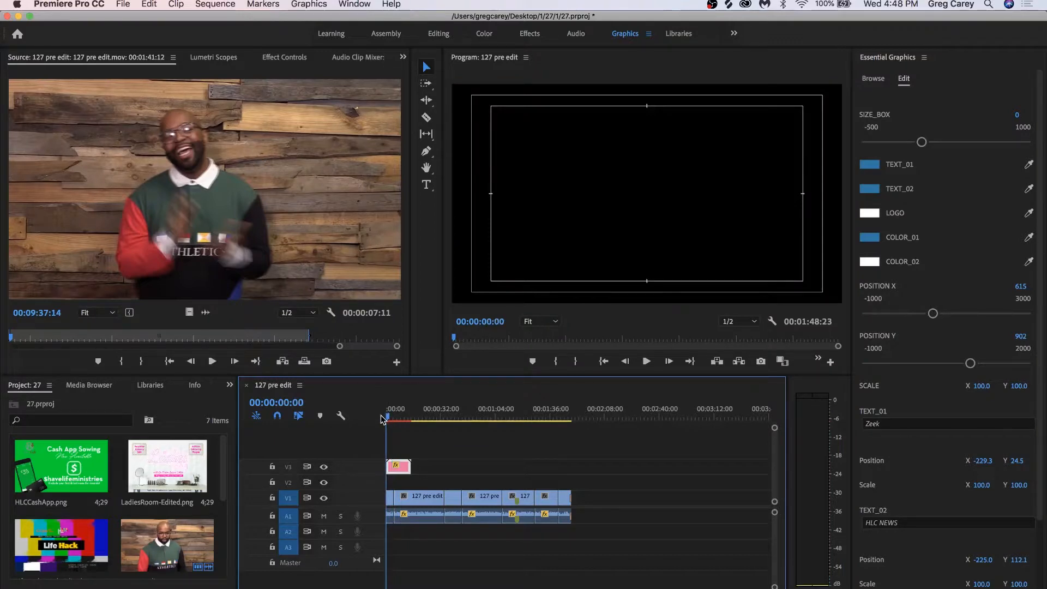
{"action": "key", "text": "cmd+s"}
{"action": "key", "text": "space"}
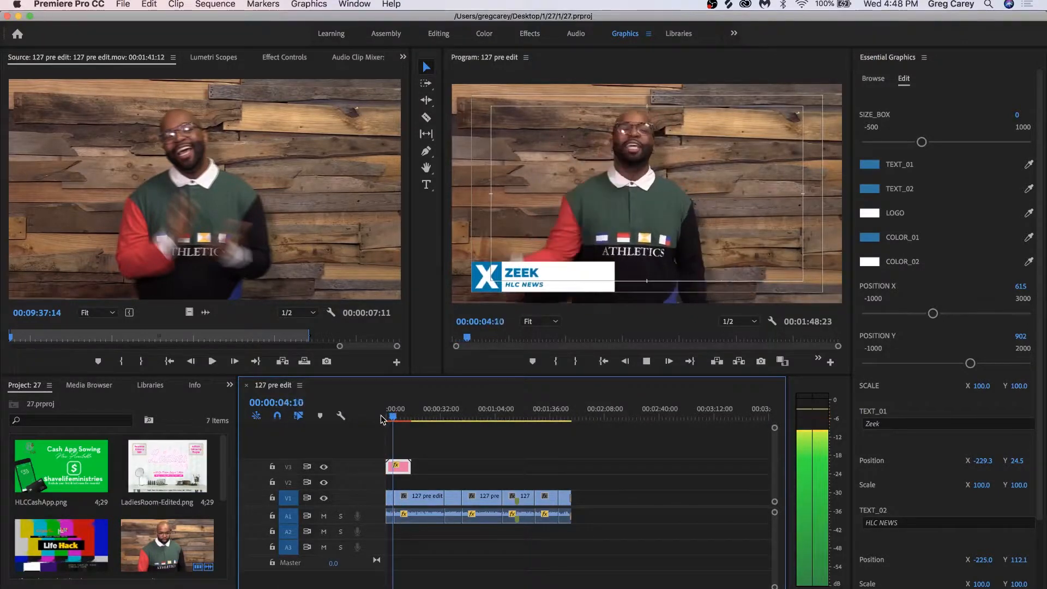
{"action": "key", "text": "space"}
Step: Mark the sequence's In point at 00:00:00:00 and its Out point at the end, 00:01:49:13, and save the project
{"action": "left_click_drag", "start_coordinate": [395, 417], "coordinate": [354, 427]}
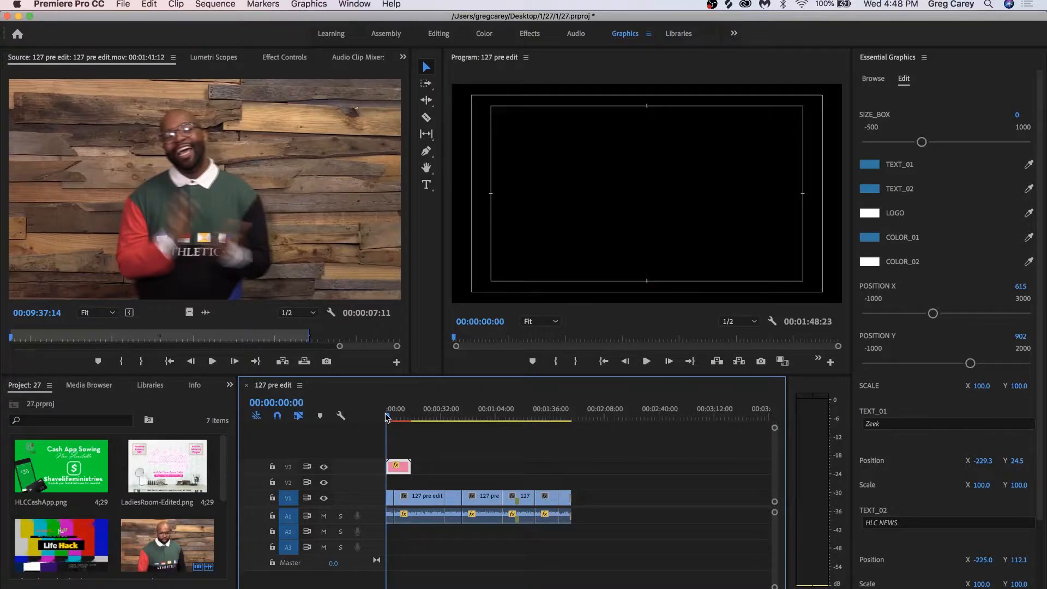
{"action": "left_click", "coordinate": [573, 414]}
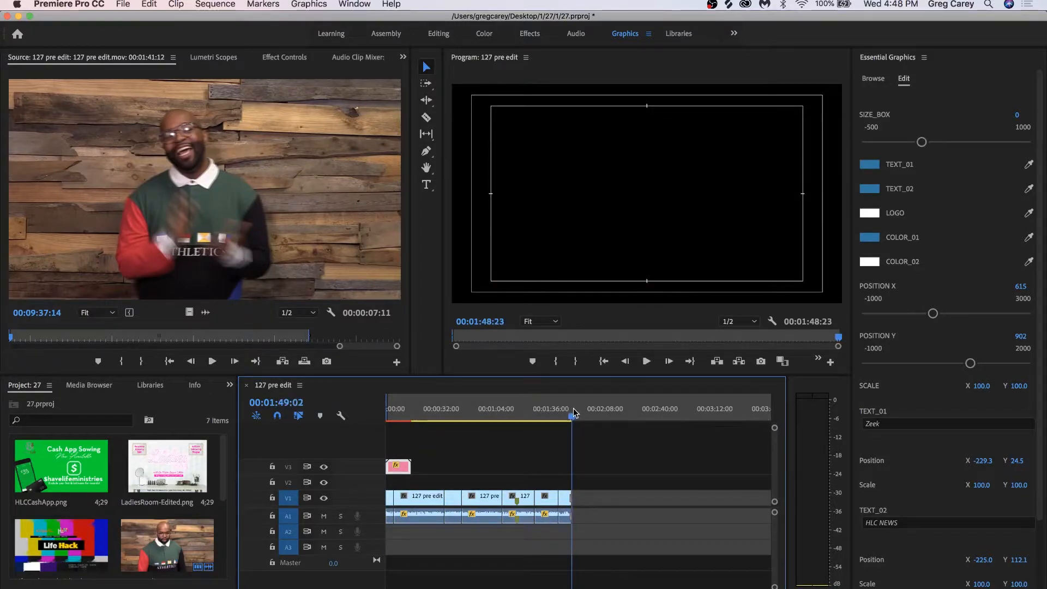
{"action": "left_click", "coordinate": [570, 413]}
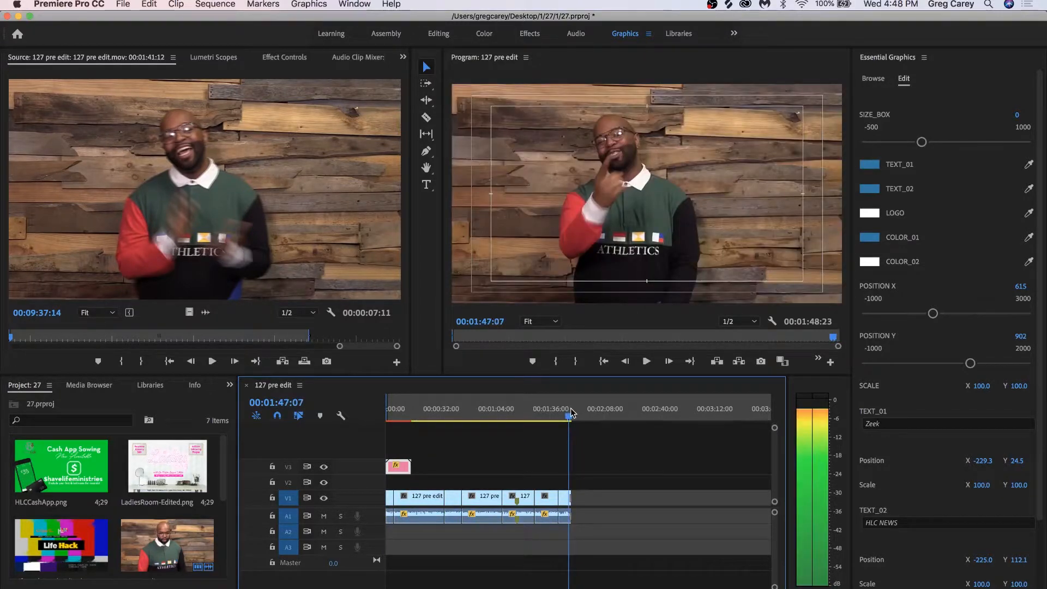
{"action": "left_click", "coordinate": [574, 414]}
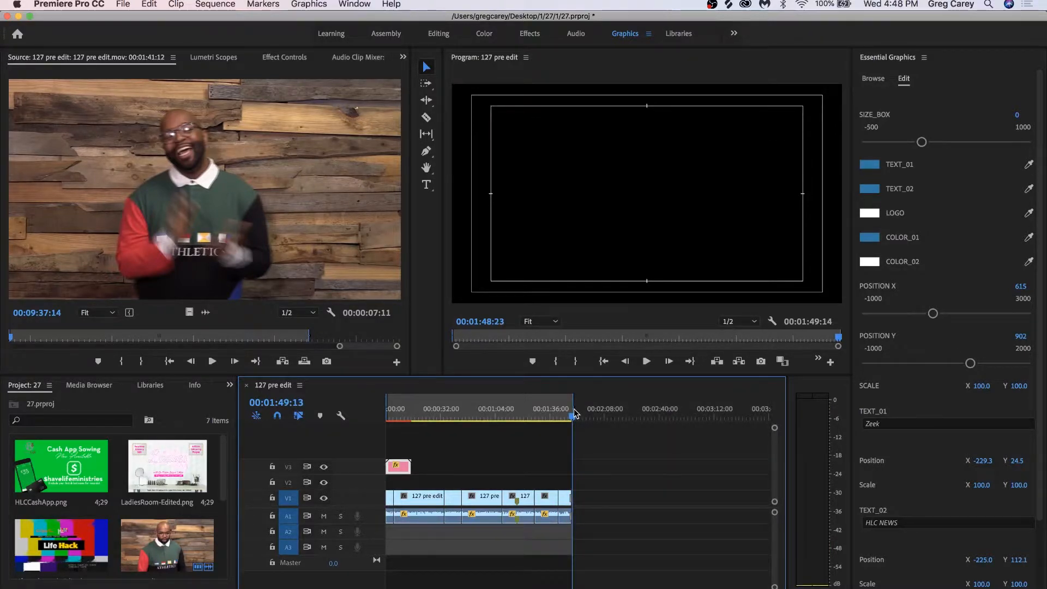
{"action": "key", "text": "super+s"}
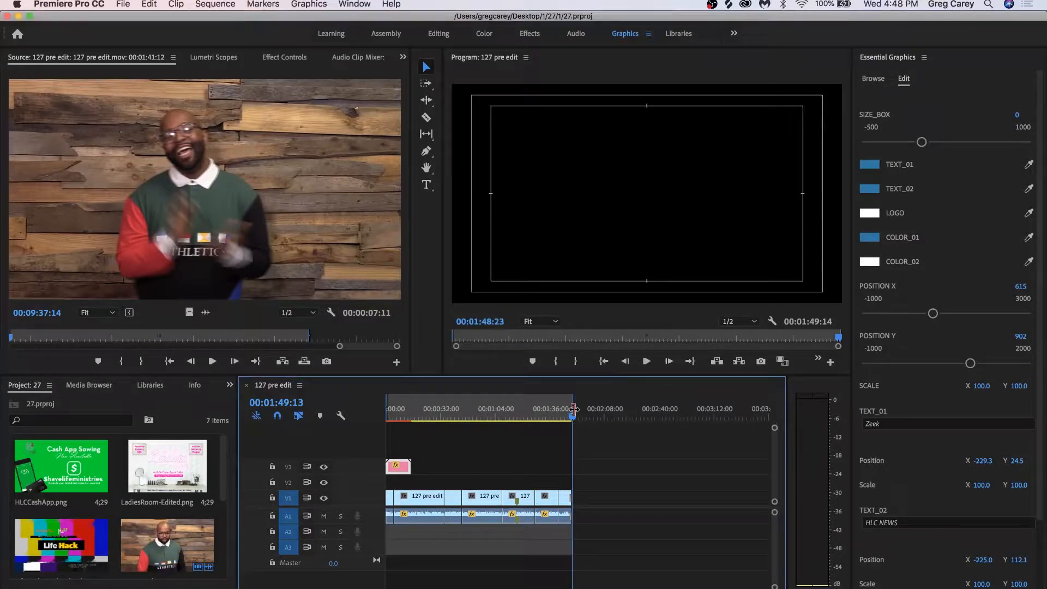
Step: Render the marked range of the sequence, stop its playback and save the project
{"action": "key", "text": "Return"}
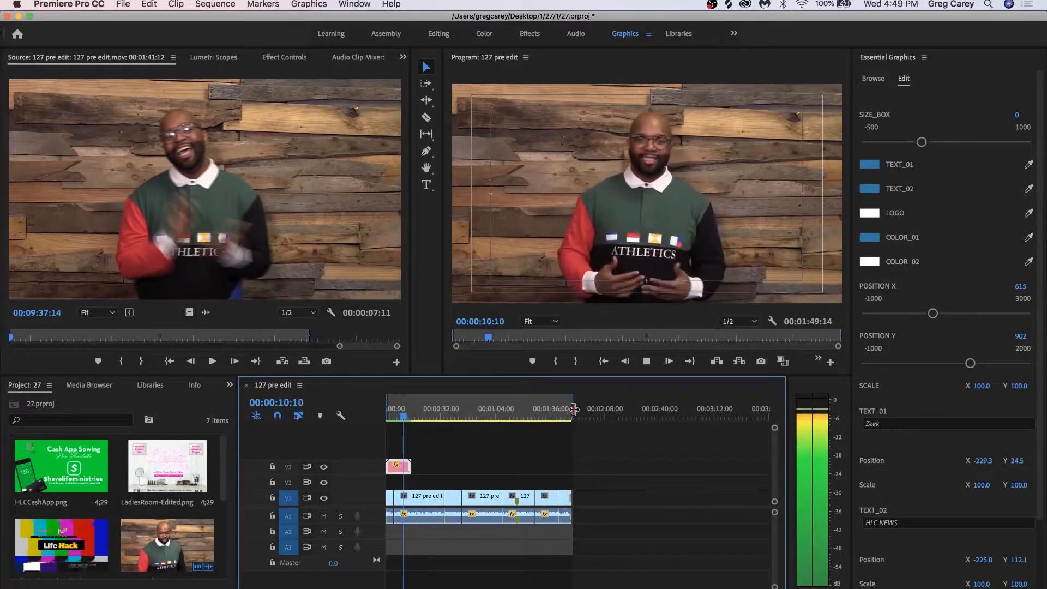
{"action": "key", "text": "space"}
{"action": "key", "text": "super+s"}
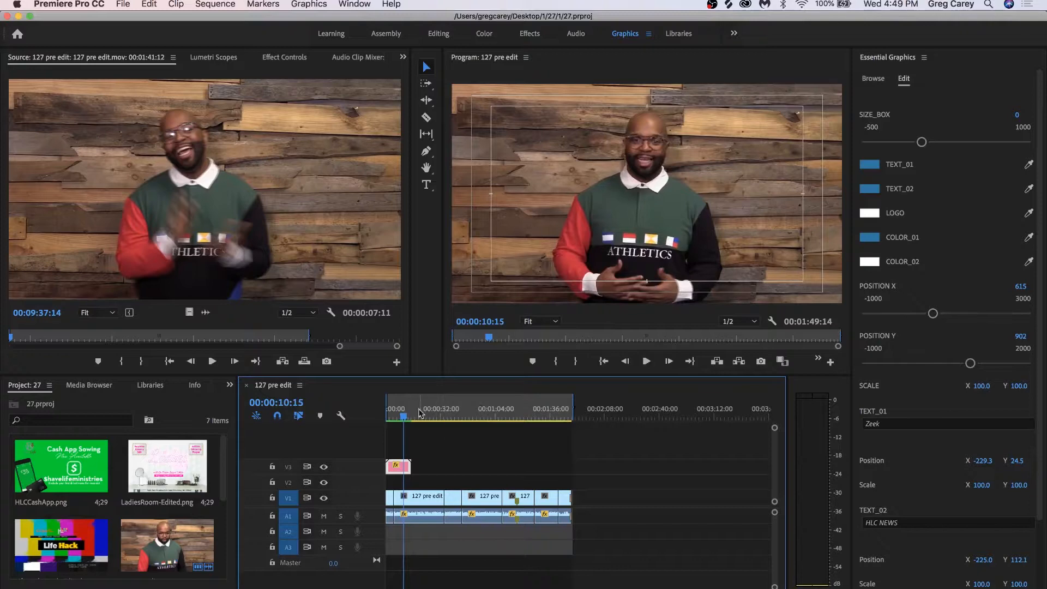
Step: Switch to the Word script to check the first announcement's registration link, then return to Premiere Pro
{"action": "left_click", "coordinate": [873, 577]}
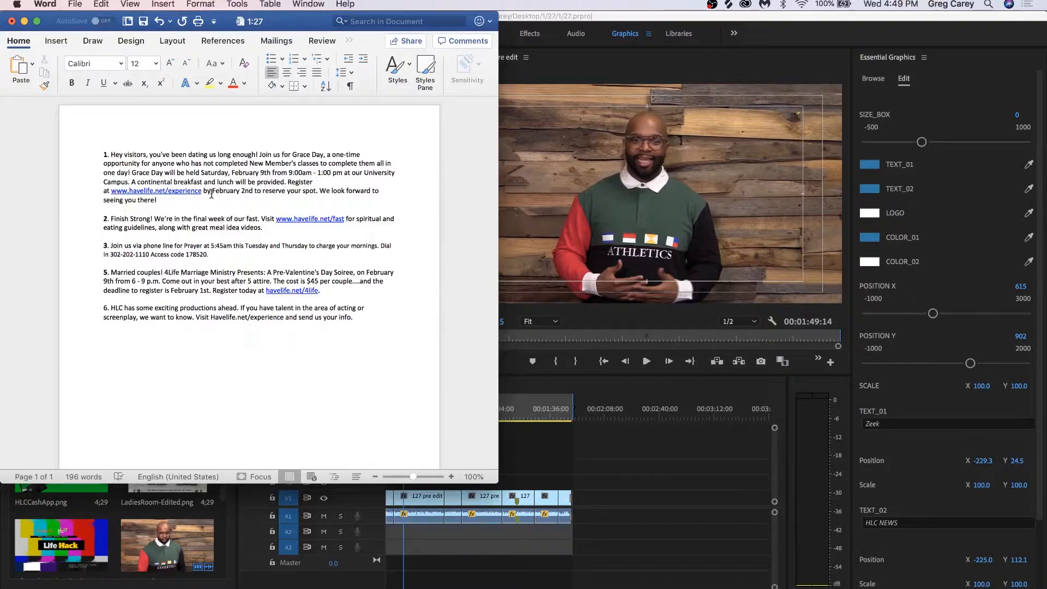
{"action": "double_click", "coordinate": [202, 193]}
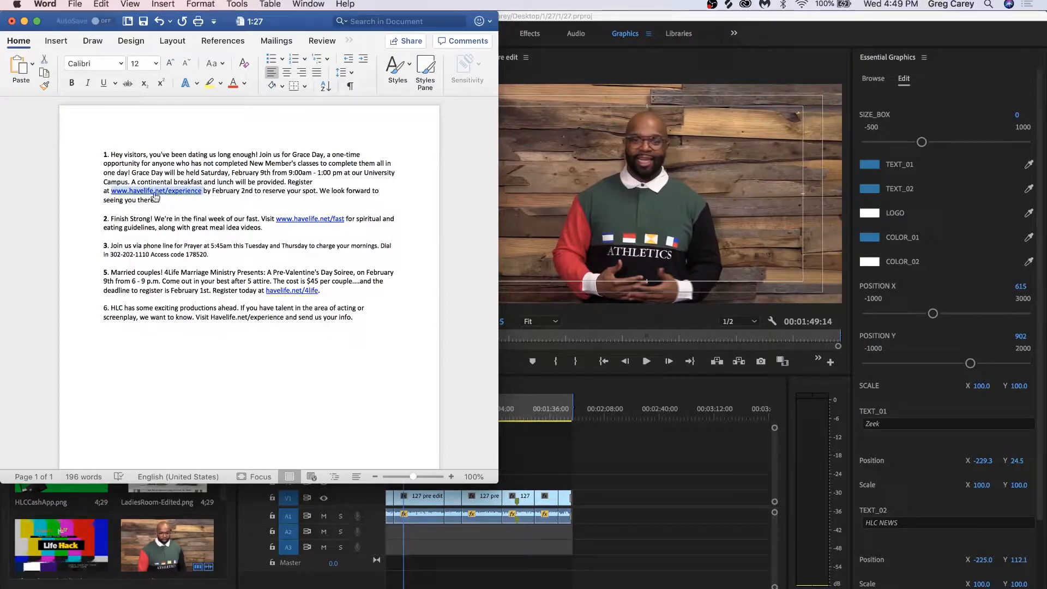
{"action": "left_click", "coordinate": [545, 461]}
Step: Play the sequence up to 00:00:21:28 to cue the first announcement's date, and save the project
{"action": "left_click", "coordinate": [413, 419]}
{"action": "key", "text": "space"}
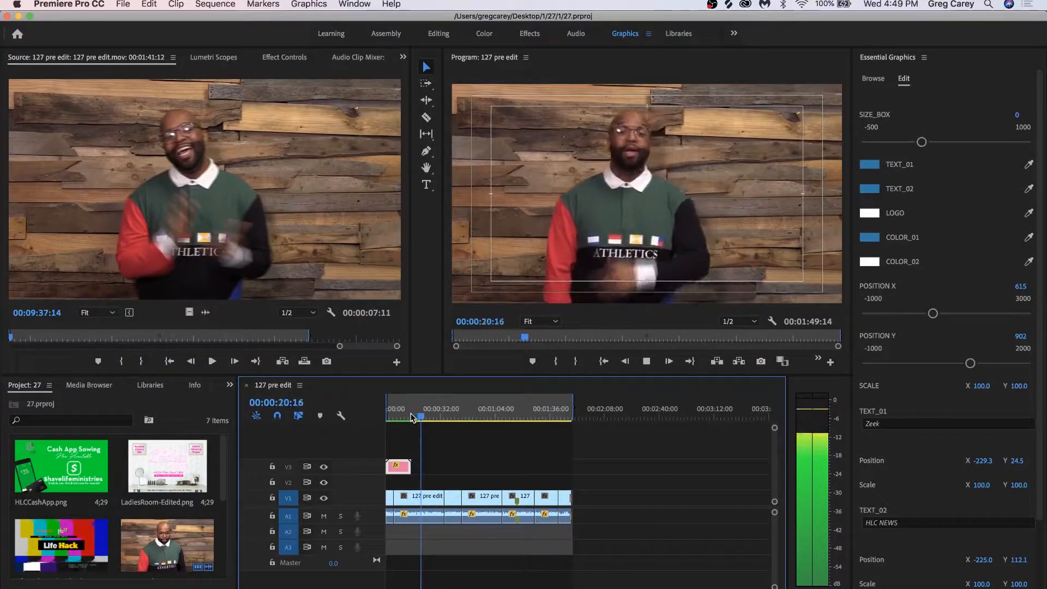
{"action": "key", "text": "space"}
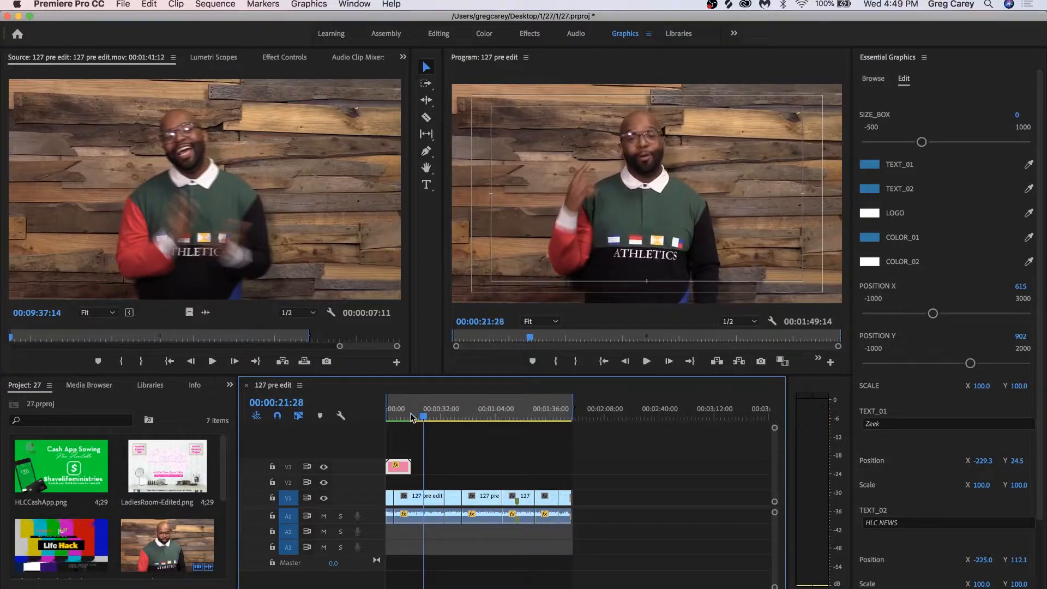
{"action": "key", "text": "super+s"}
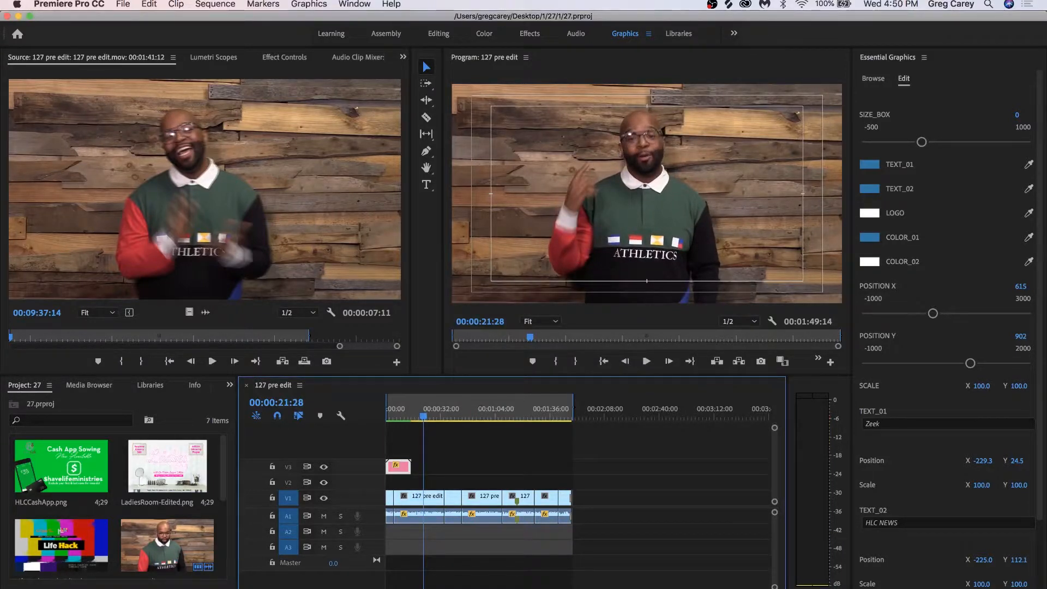
Step: Switch to the Word script and copy "February 9th from 9:00am - 1:00 pm" from the first announcement
{"action": "left_click", "coordinate": [853, 583]}
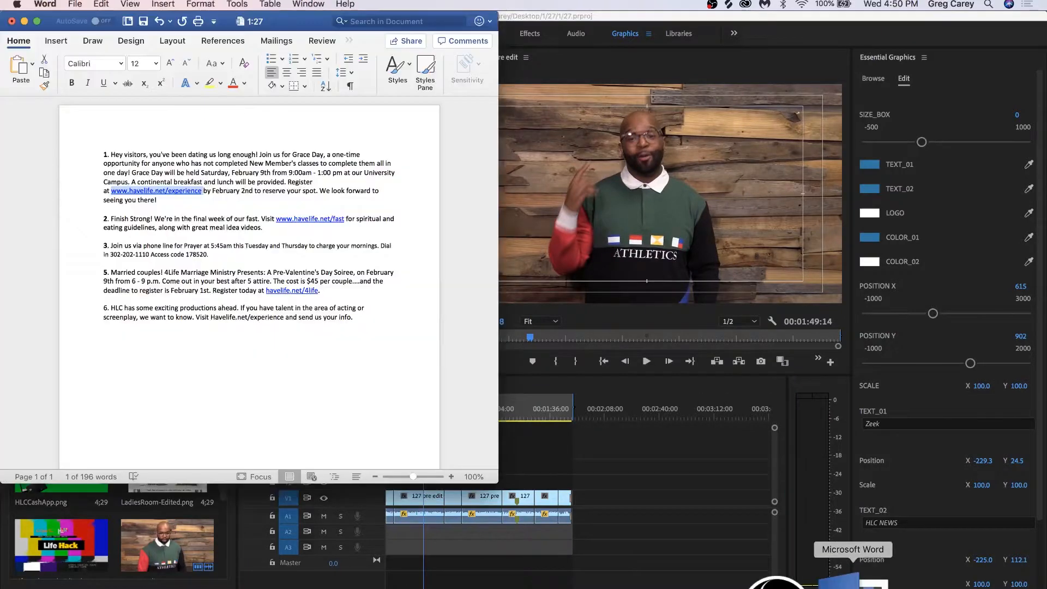
{"action": "left_click", "coordinate": [236, 222]}
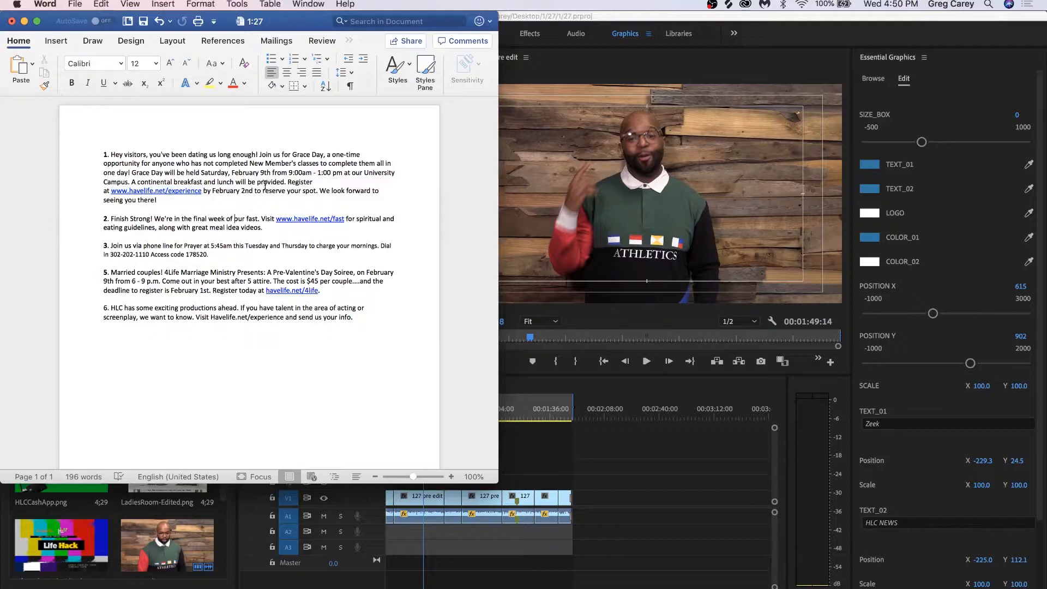
{"action": "left_click_drag", "start_coordinate": [233, 171], "coordinate": [339, 173]}
{"action": "key", "text": "super+c"}
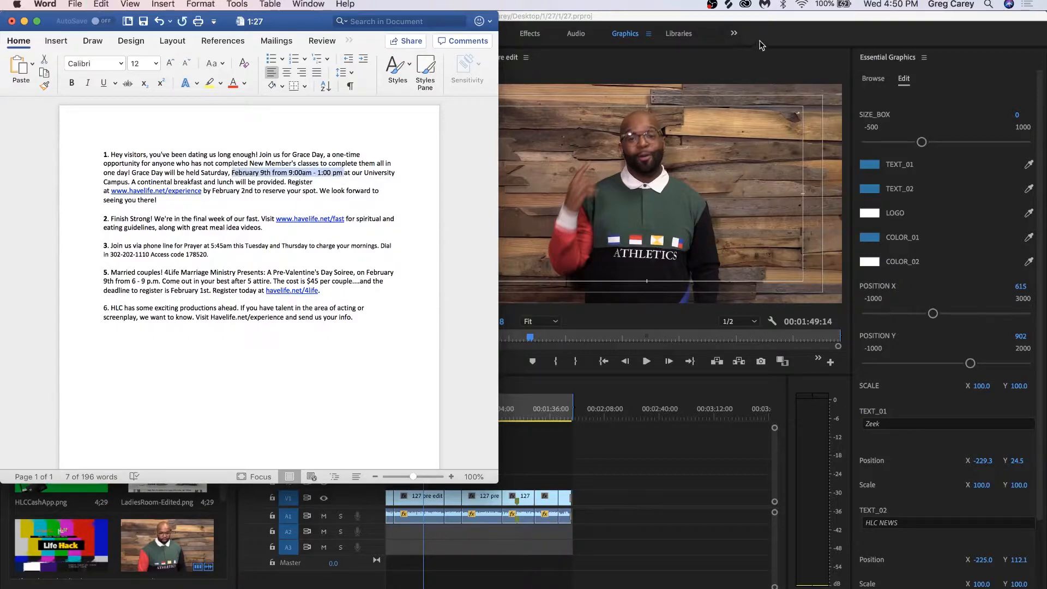
Step: Return to Premiere Pro, draw a wide text box across the bottom of the video frame at 00:00:21:28 and paste the copied date and time
{"action": "left_click", "coordinate": [700, 80]}
{"action": "left_click", "coordinate": [427, 185]}
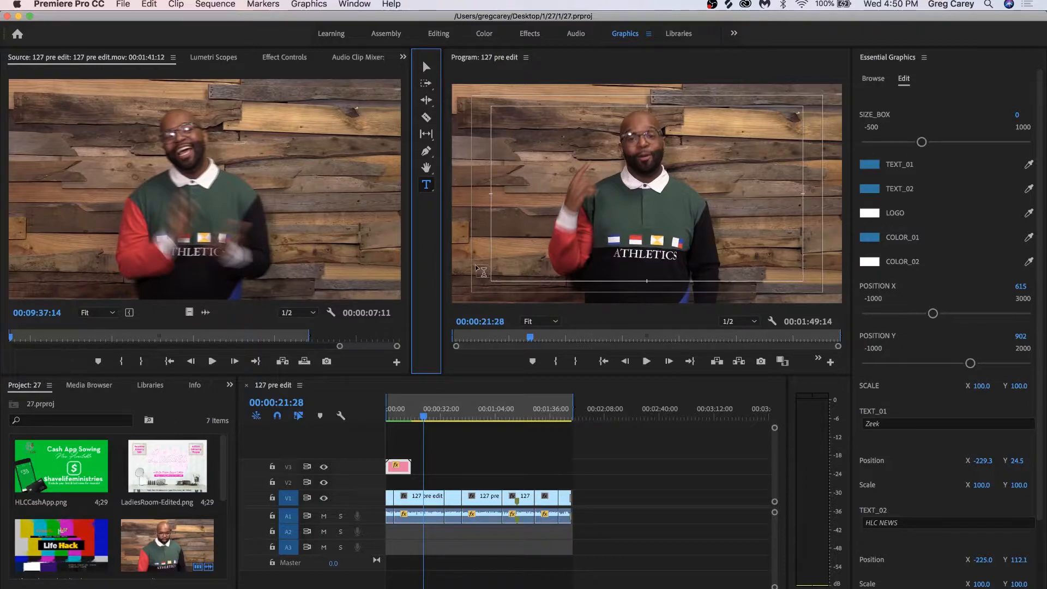
{"action": "left_click", "coordinate": [475, 279]}
{"action": "left_click_drag", "start_coordinate": [480, 295], "coordinate": [832, 297]}
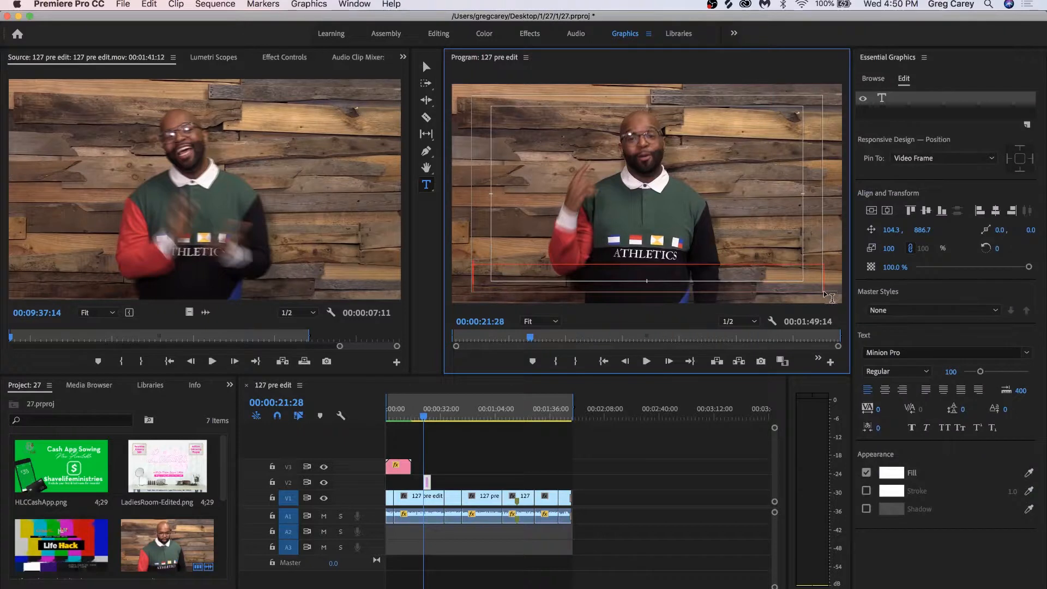
{"action": "key", "text": "super+v"}
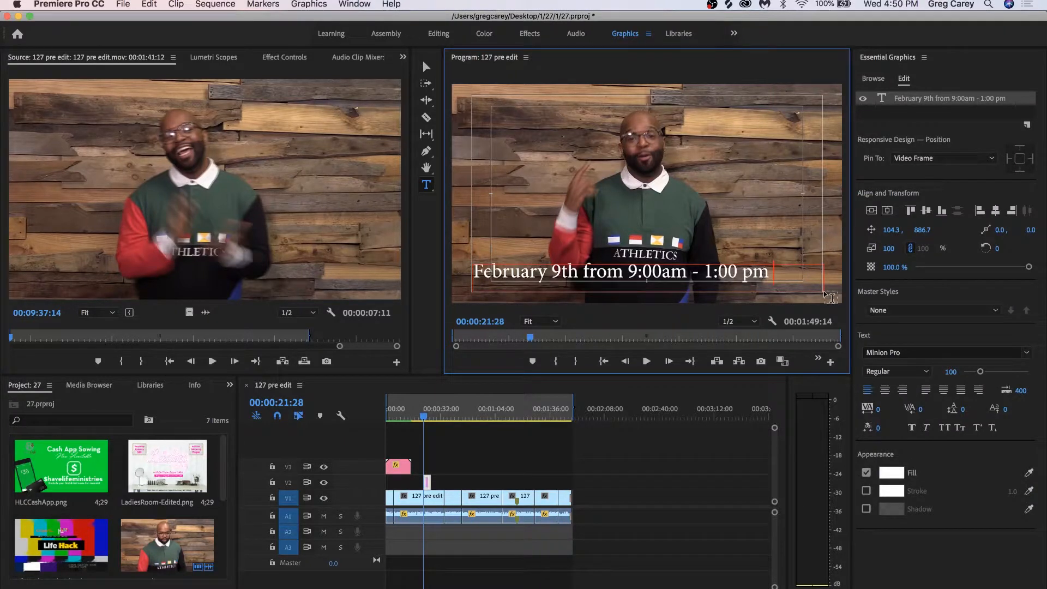
Step: Set the font of the whole date text to Neutra Text Bold
{"action": "key", "text": "super+a"}
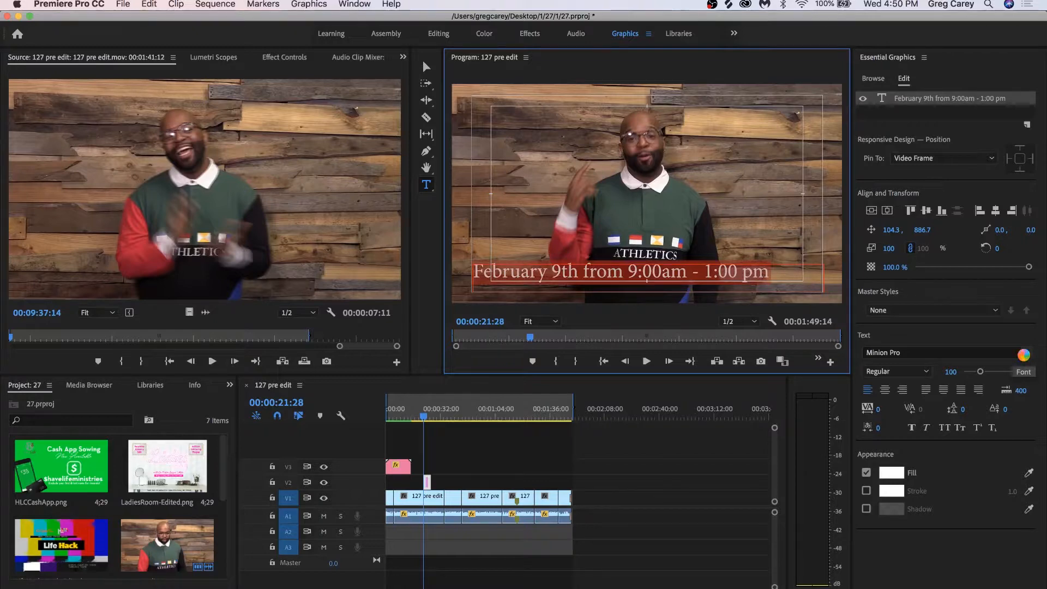
{"action": "left_click", "coordinate": [1008, 354]}
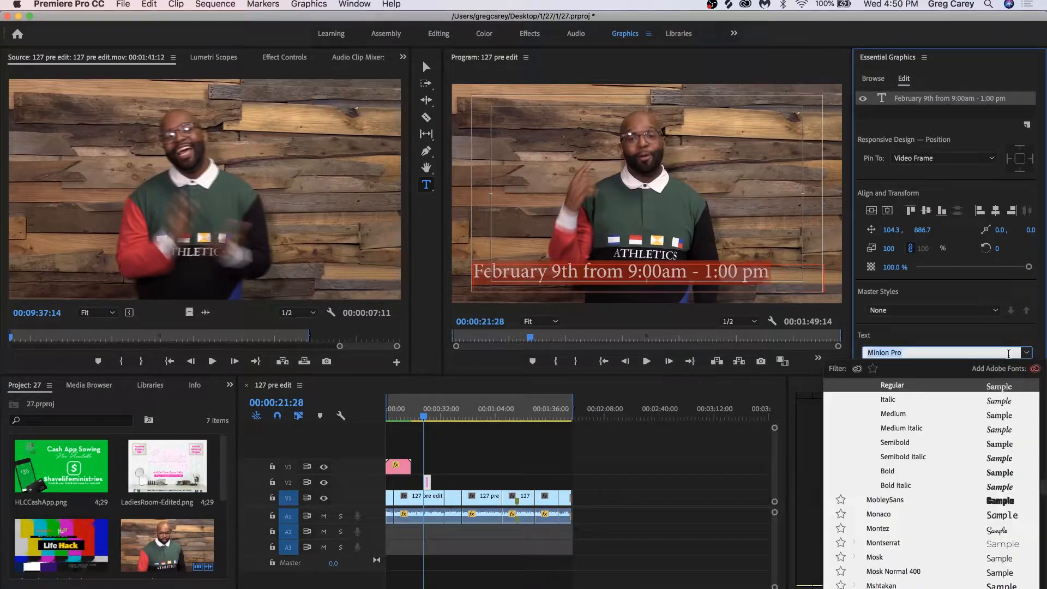
{"action": "type", "text": "NEU"}
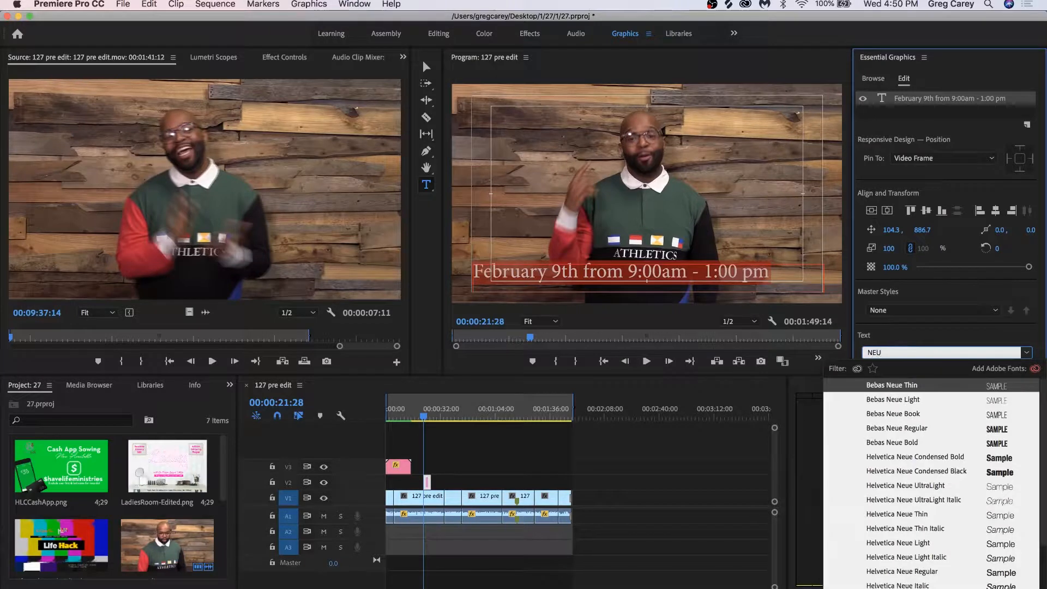
{"action": "type", "text": "T"}
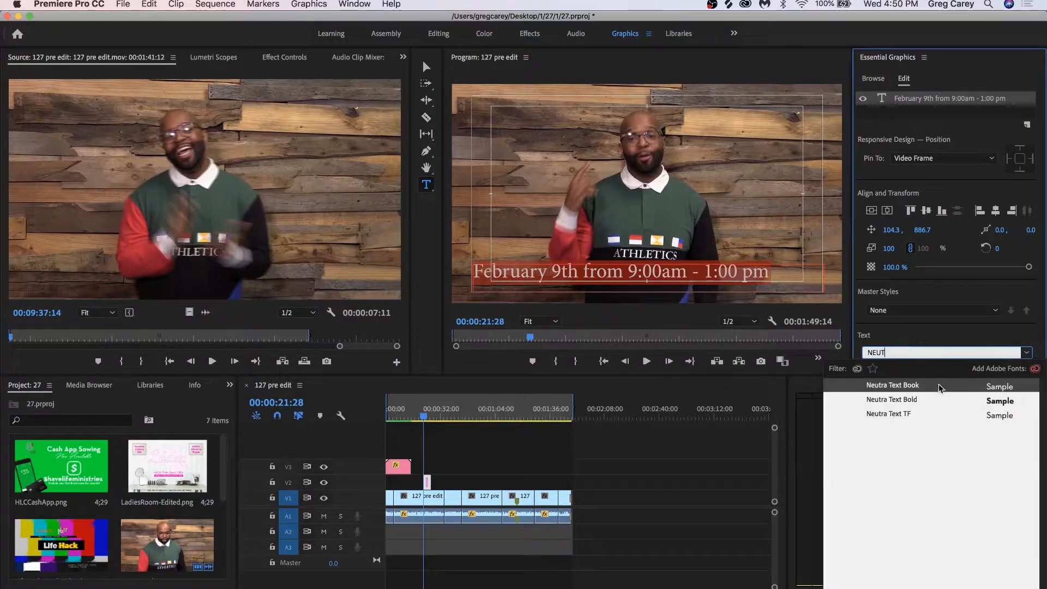
{"action": "left_click", "coordinate": [916, 401]}
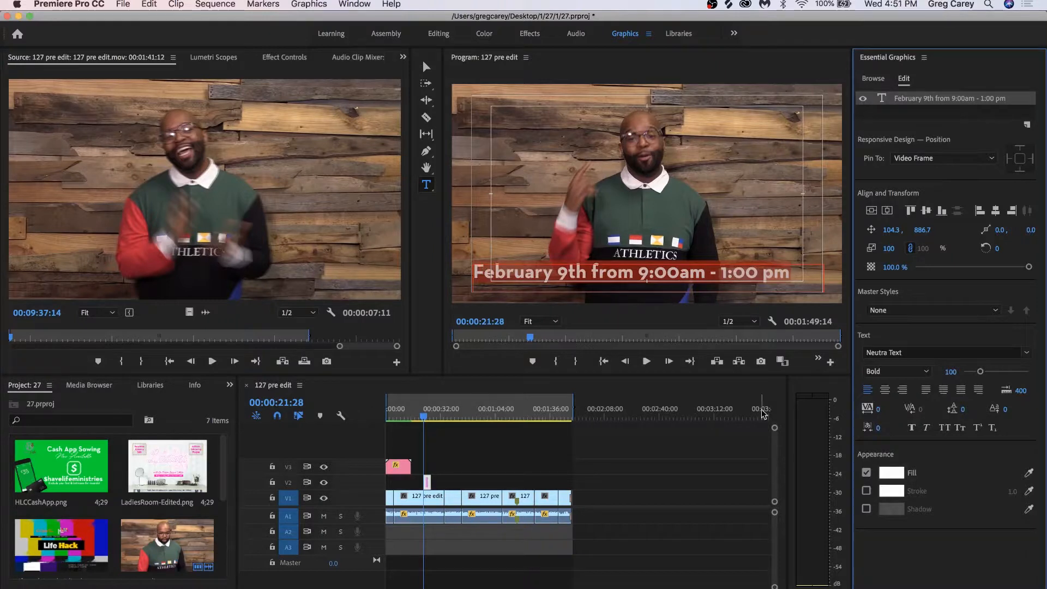
Step: Format the date text as all caps, font size 80 and centre-aligned
{"action": "left_click", "coordinate": [945, 428]}
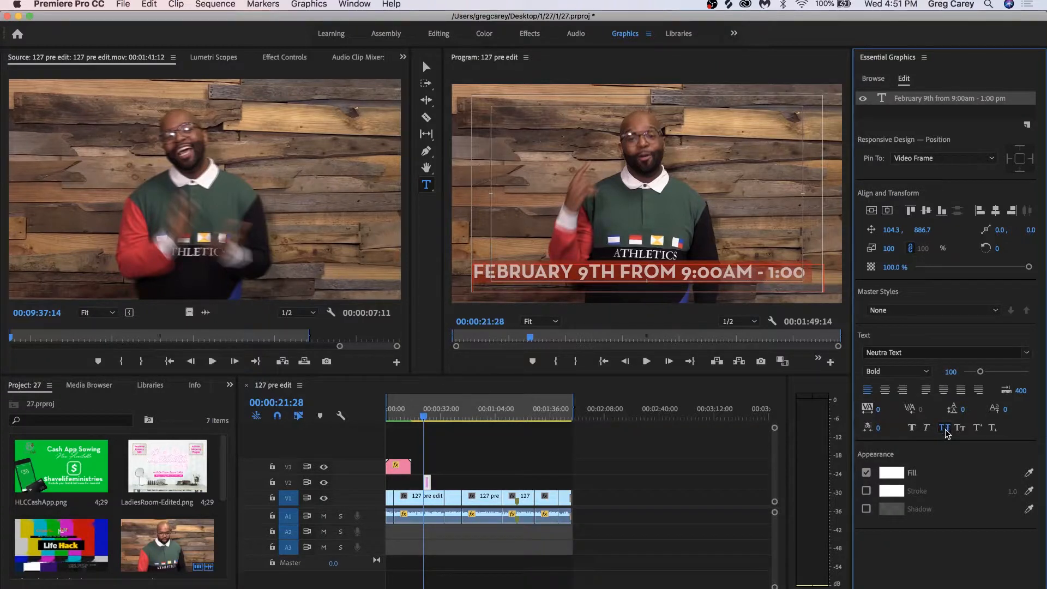
{"action": "left_click", "coordinate": [948, 371]}
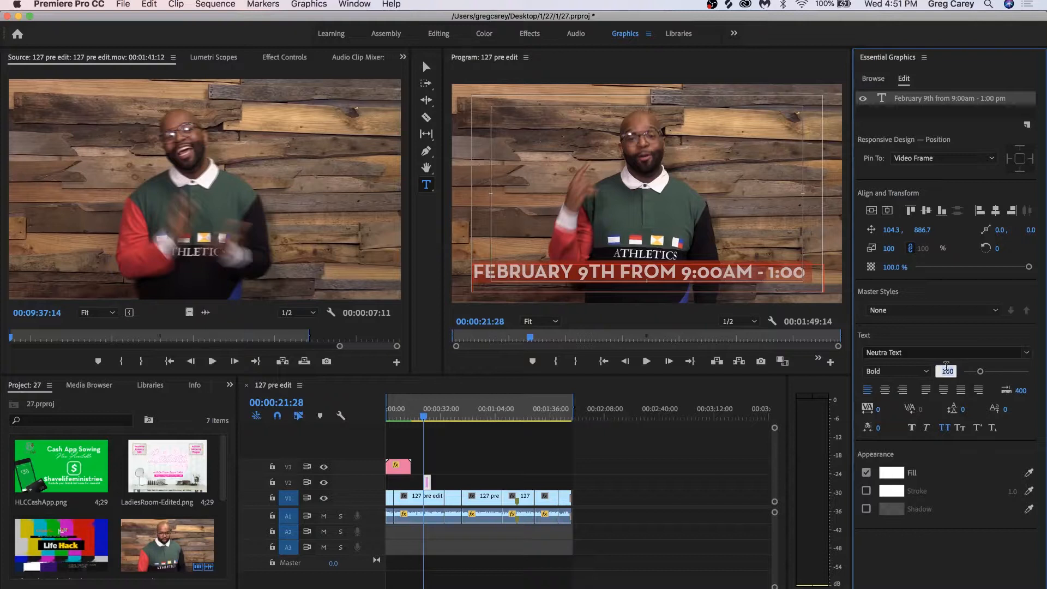
{"action": "key", "text": "Return"}
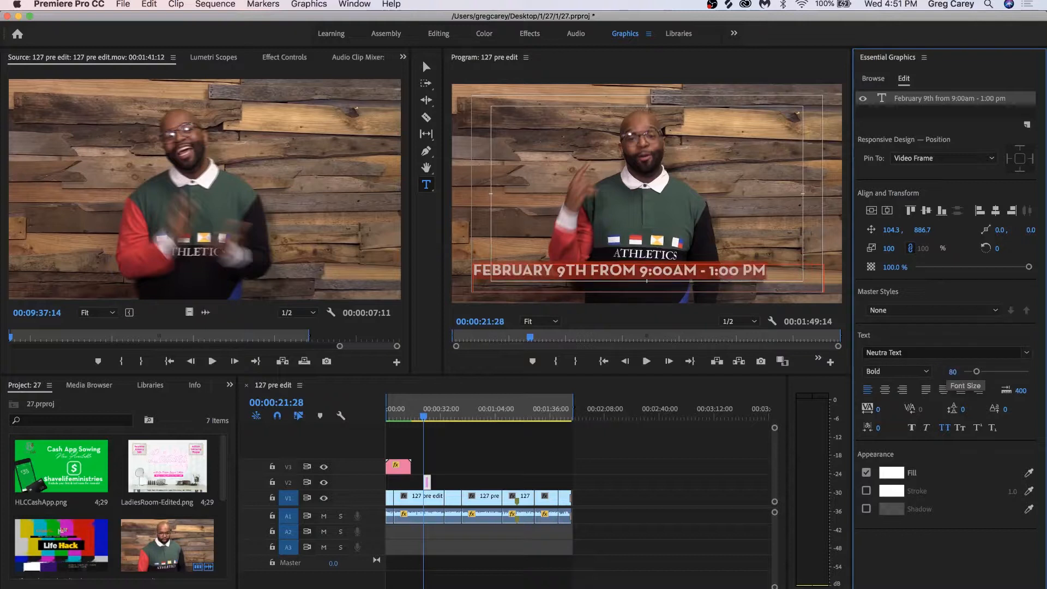
{"action": "left_click", "coordinate": [885, 391]}
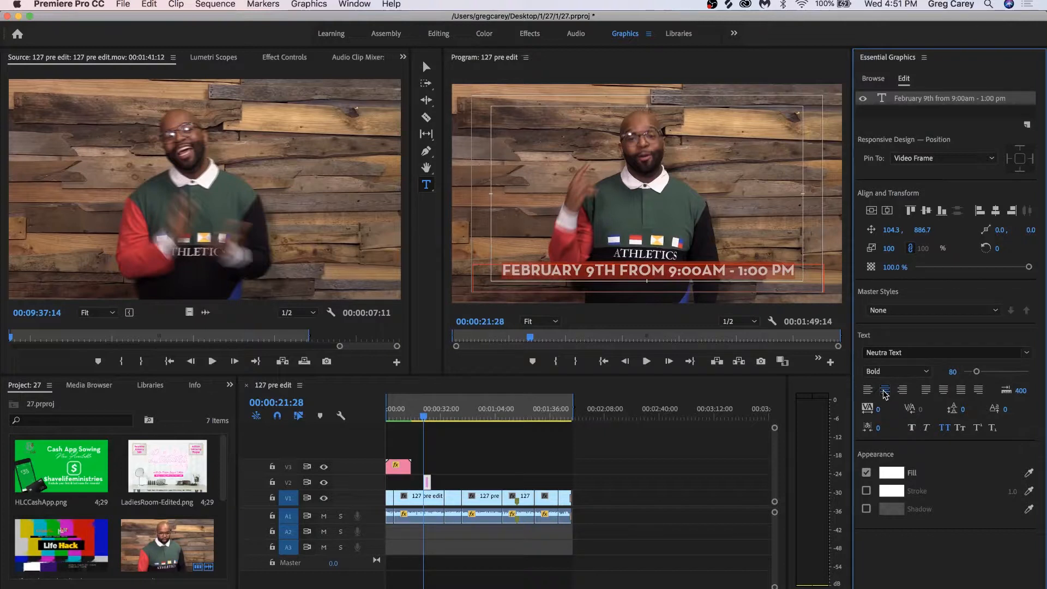
Step: Preview the date title against the speech and move its clip on V2 earlier to start at 00:00:19:24
{"action": "left_click_drag", "start_coordinate": [550, 588], "coordinate": [331, 588]}
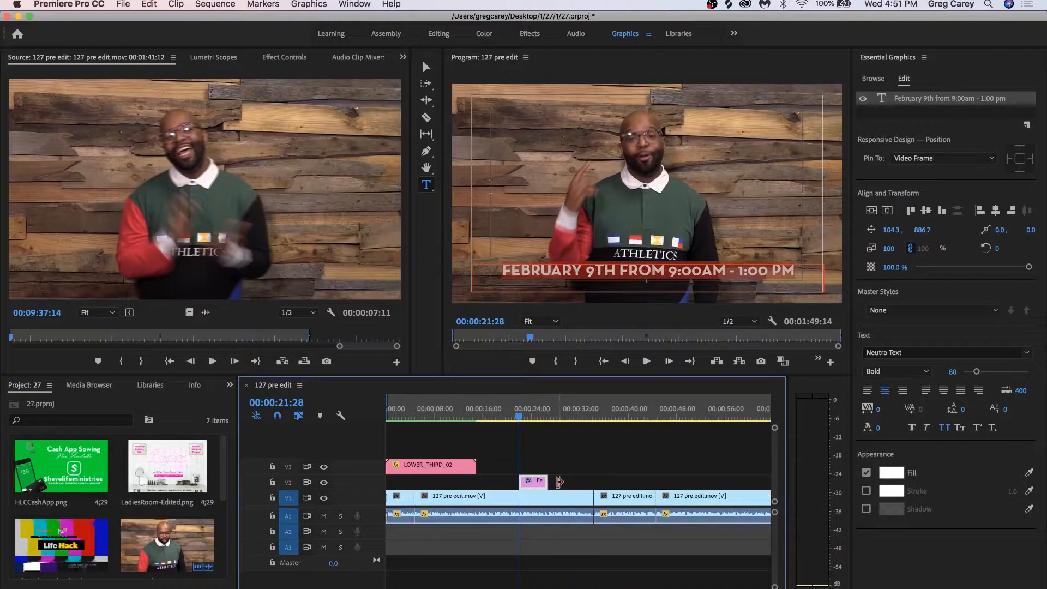
{"action": "left_click", "coordinate": [555, 464]}
{"action": "key", "text": "space"}
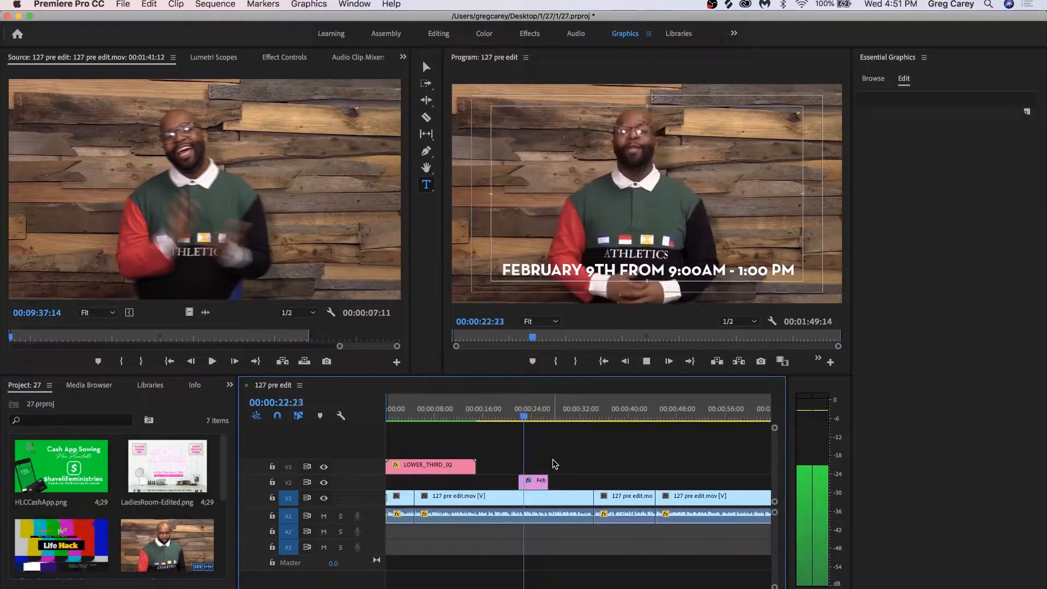
{"action": "key", "text": "space"}
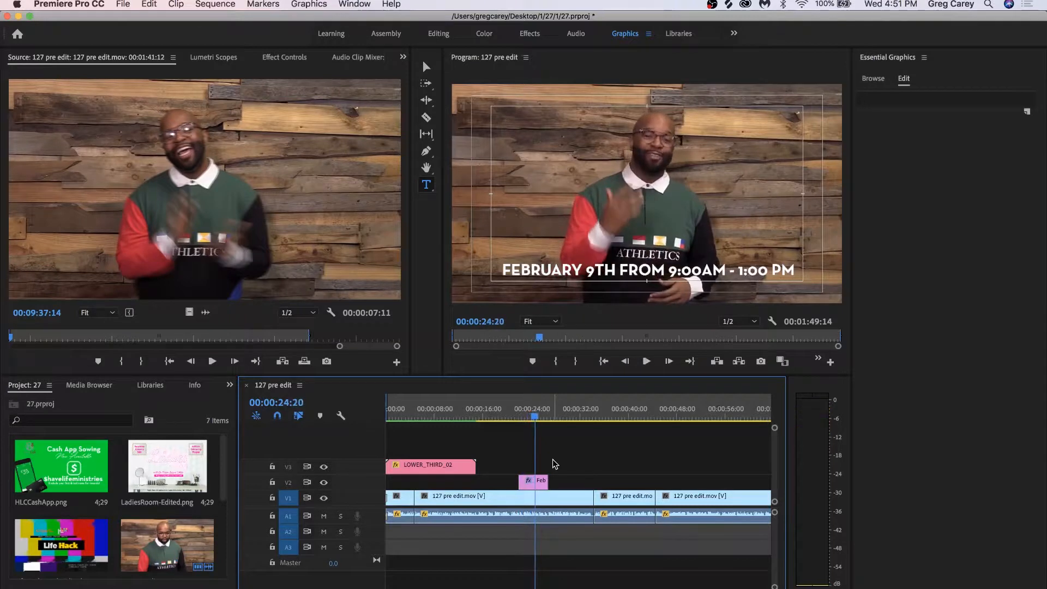
{"action": "left_click", "coordinate": [515, 417]}
{"action": "key", "text": "space"}
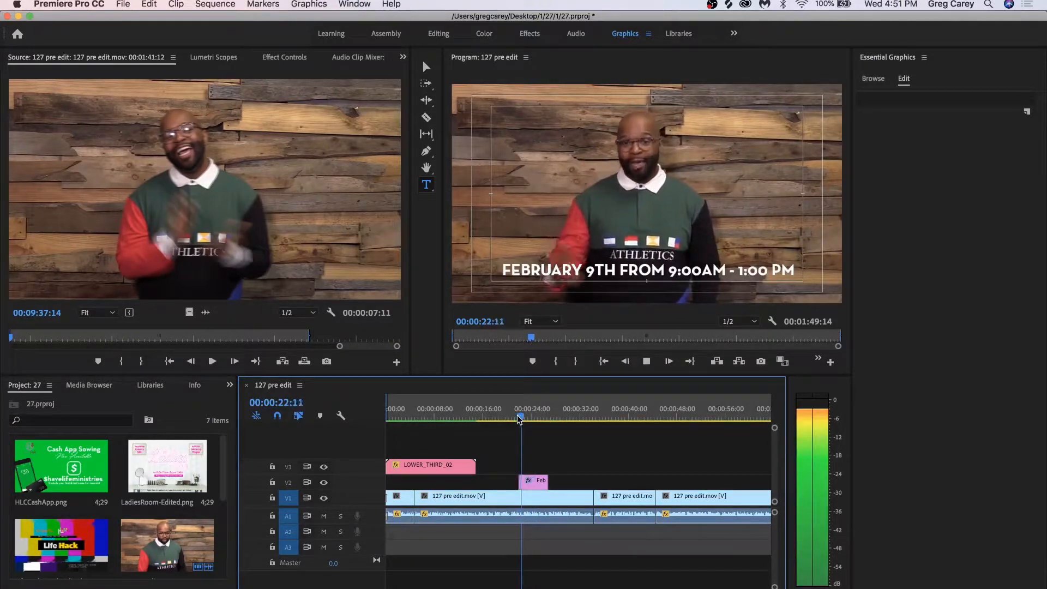
{"action": "key", "text": "space"}
{"action": "left_click", "coordinate": [493, 418]}
{"action": "key", "text": "space"}
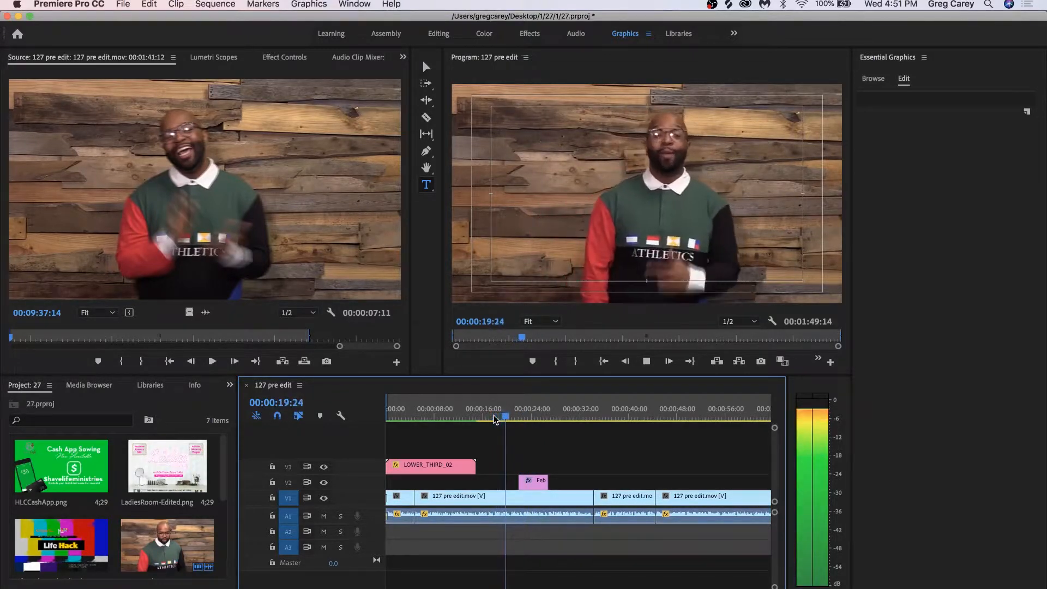
{"action": "key", "text": "space"}
{"action": "left_click_drag", "start_coordinate": [532, 481], "coordinate": [518, 485]}
Step: Play on to 00:00:23:29, trim the end of the date title to that point and save the project
{"action": "key", "text": "space"}
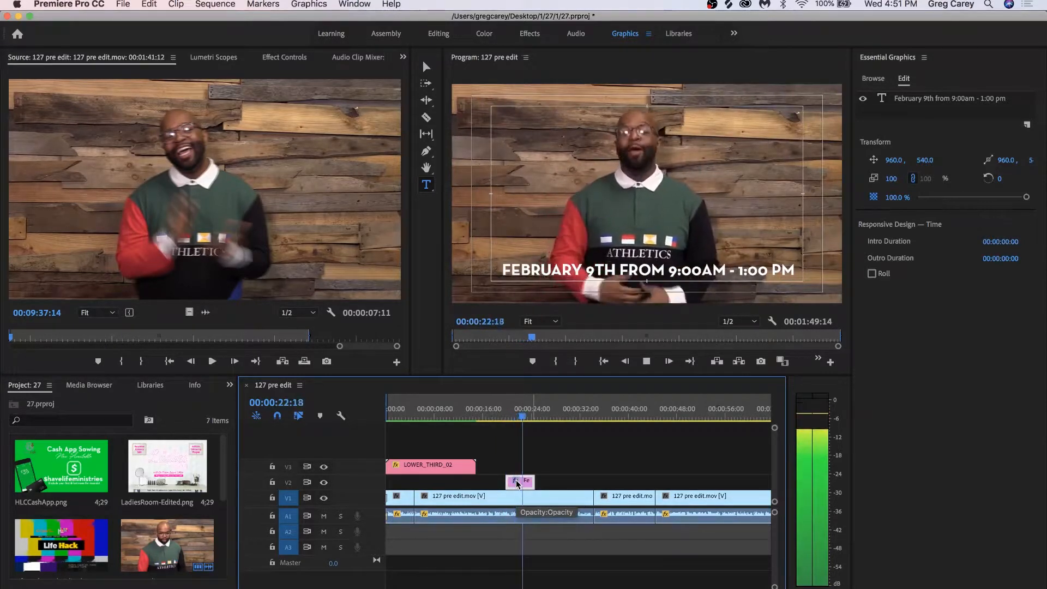
{"action": "key", "text": "space"}
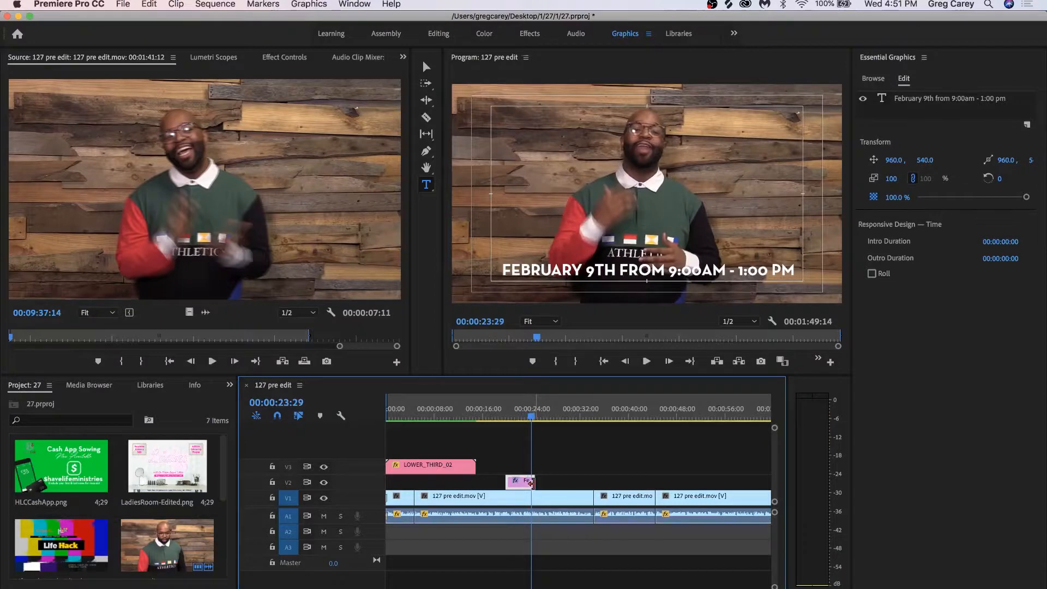
{"action": "left_click_drag", "start_coordinate": [535, 482], "coordinate": [528, 482]}
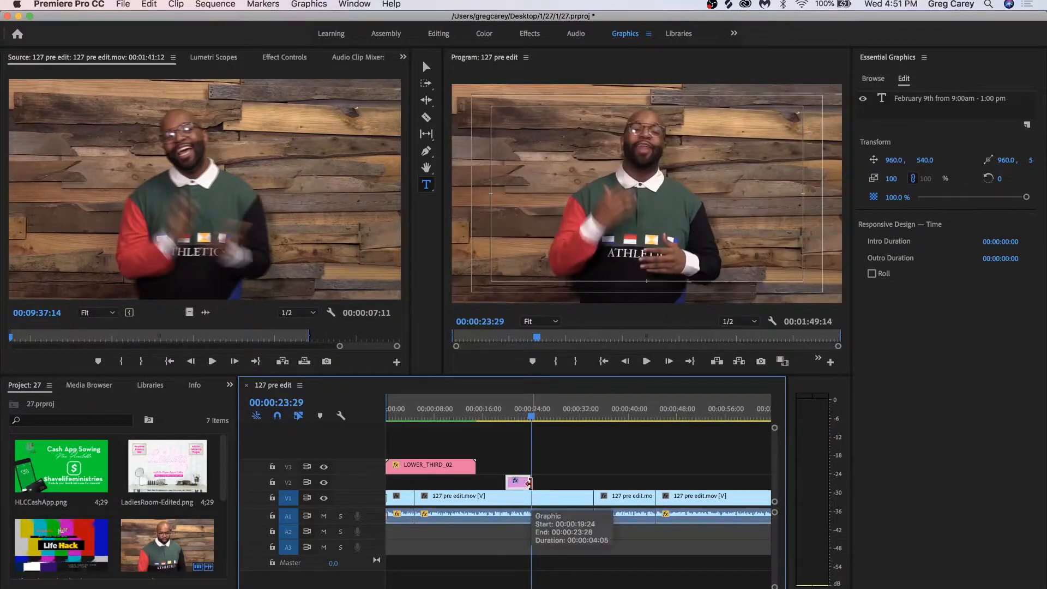
{"action": "key", "text": "super+s"}
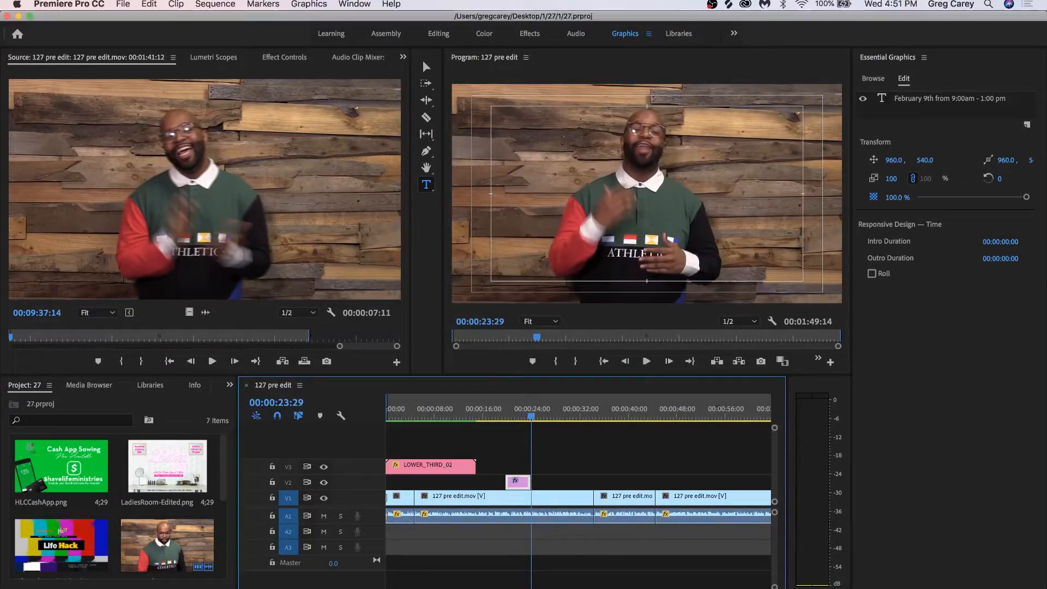
{"action": "left_click", "coordinate": [858, 582]}
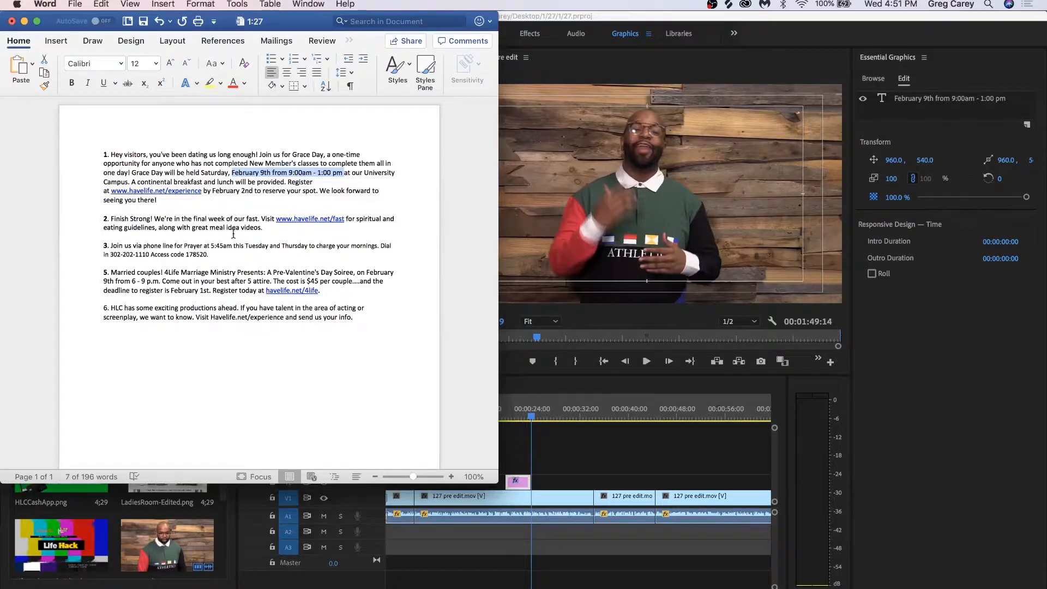
{"action": "left_click", "coordinate": [212, 199]}
{"action": "left_click_drag", "start_coordinate": [204, 191], "coordinate": [155, 192]}
{"action": "key", "text": "super+c"}
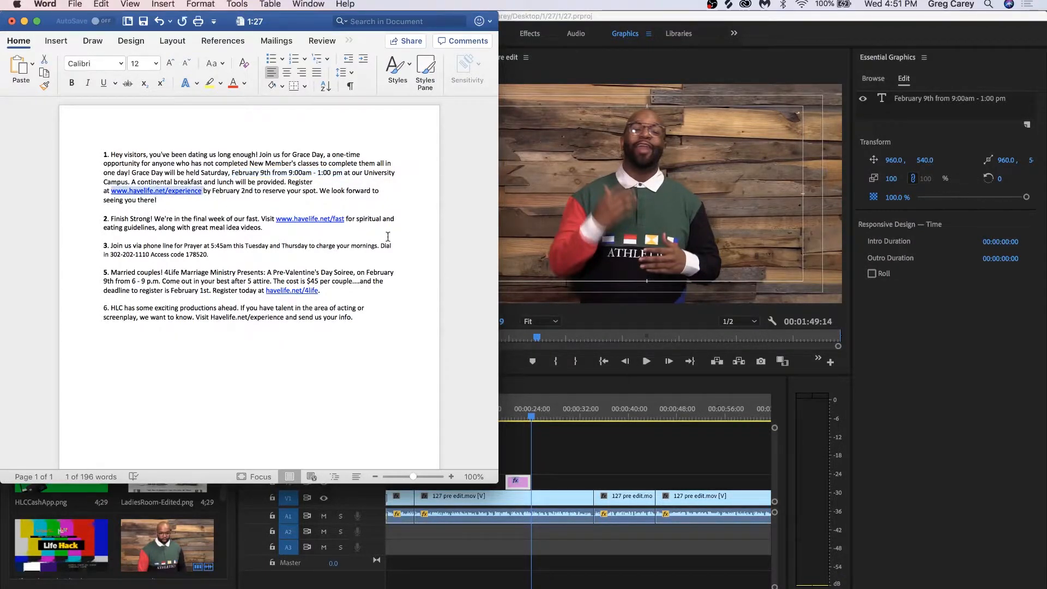
{"action": "left_click", "coordinate": [564, 467]}
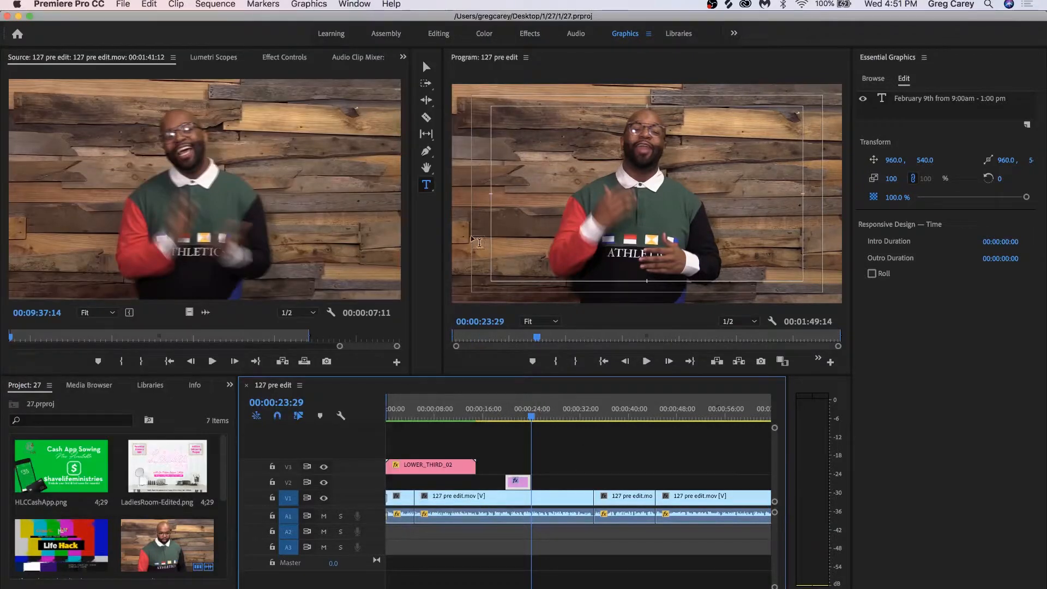
{"action": "left_click", "coordinate": [474, 277]}
{"action": "left_click_drag", "start_coordinate": [473, 278], "coordinate": [830, 298]}
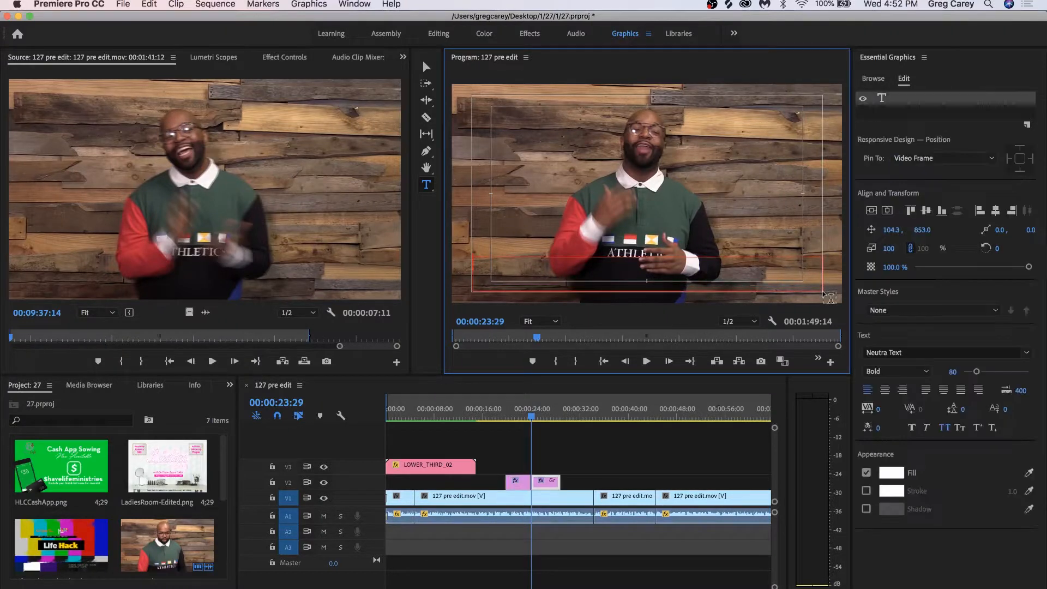
{"action": "key", "text": "super+v"}
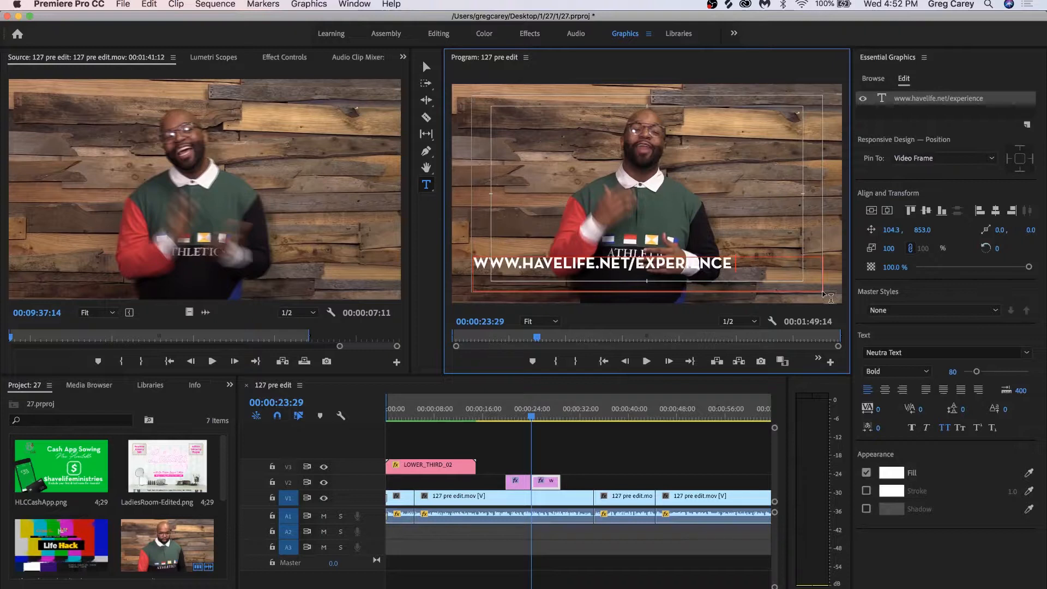
{"action": "left_click", "coordinate": [885, 390]}
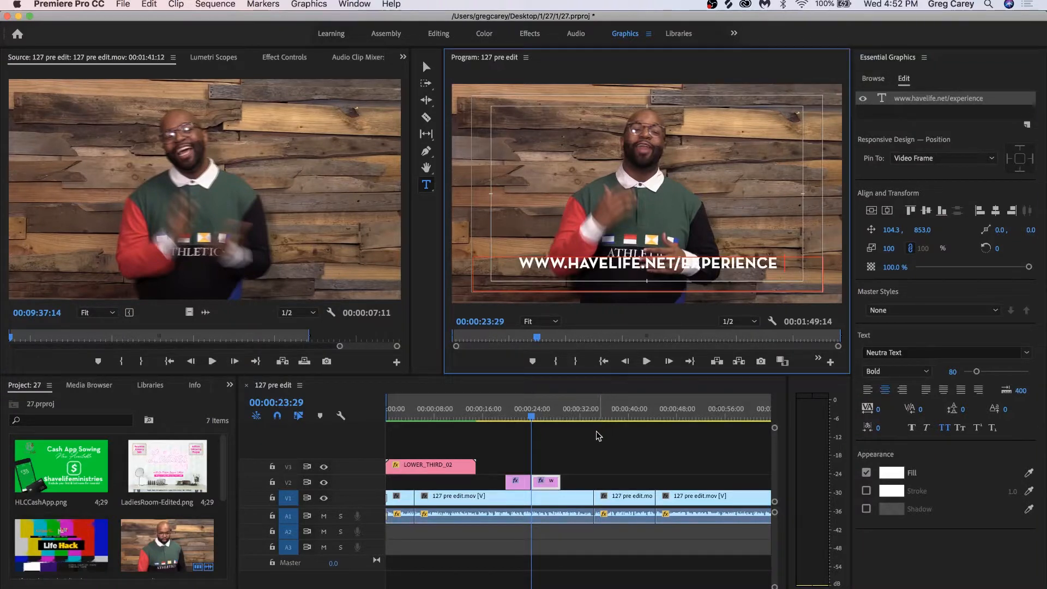
{"action": "left_click", "coordinate": [587, 442]}
{"action": "key", "text": "space"}
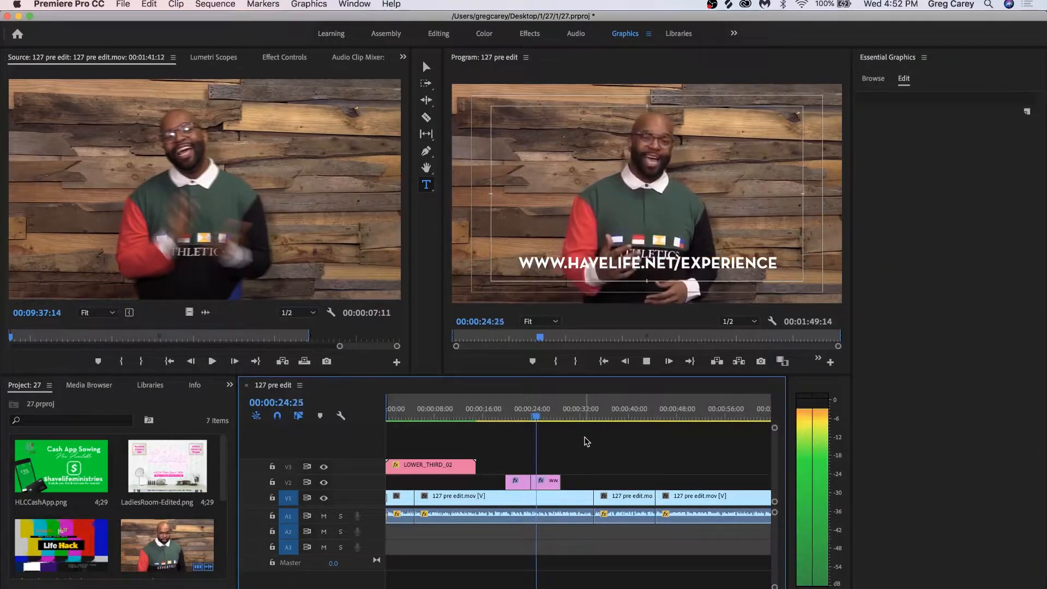
{"action": "left_click", "coordinate": [554, 480]}
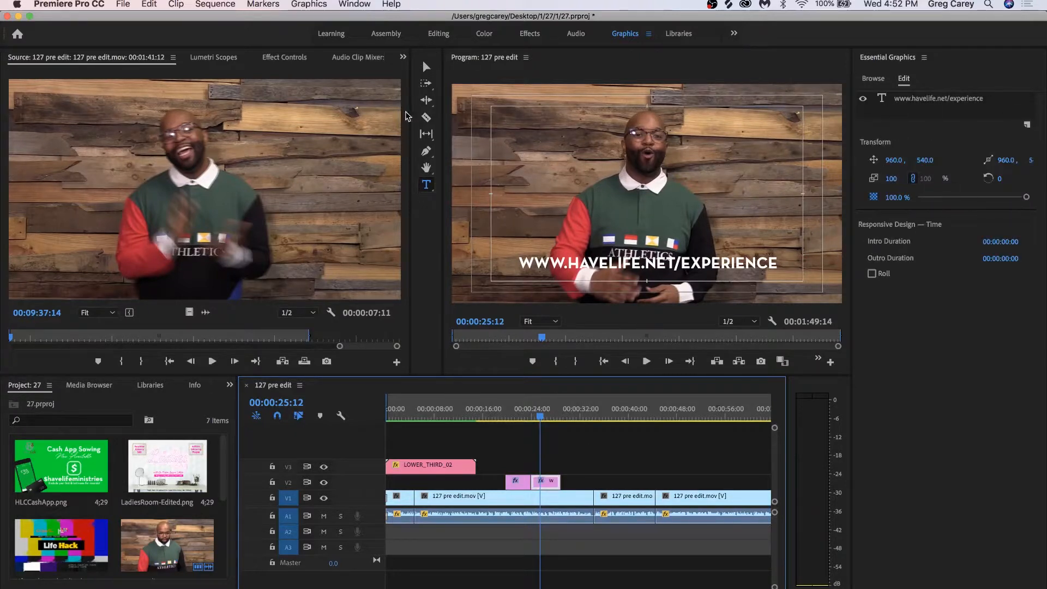
{"action": "left_click", "coordinate": [553, 448]}
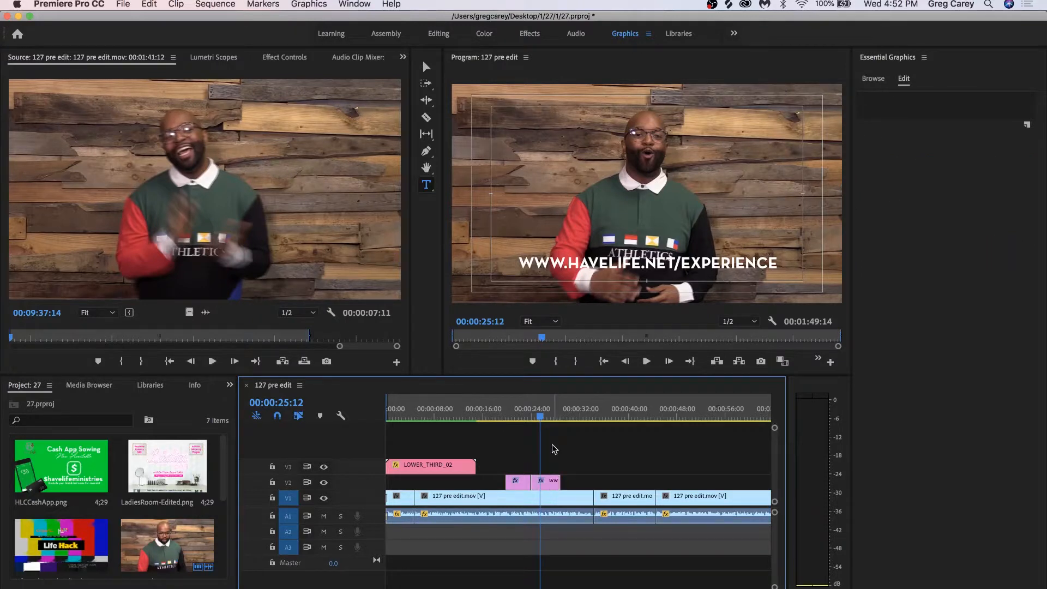
{"action": "key", "text": "space"}
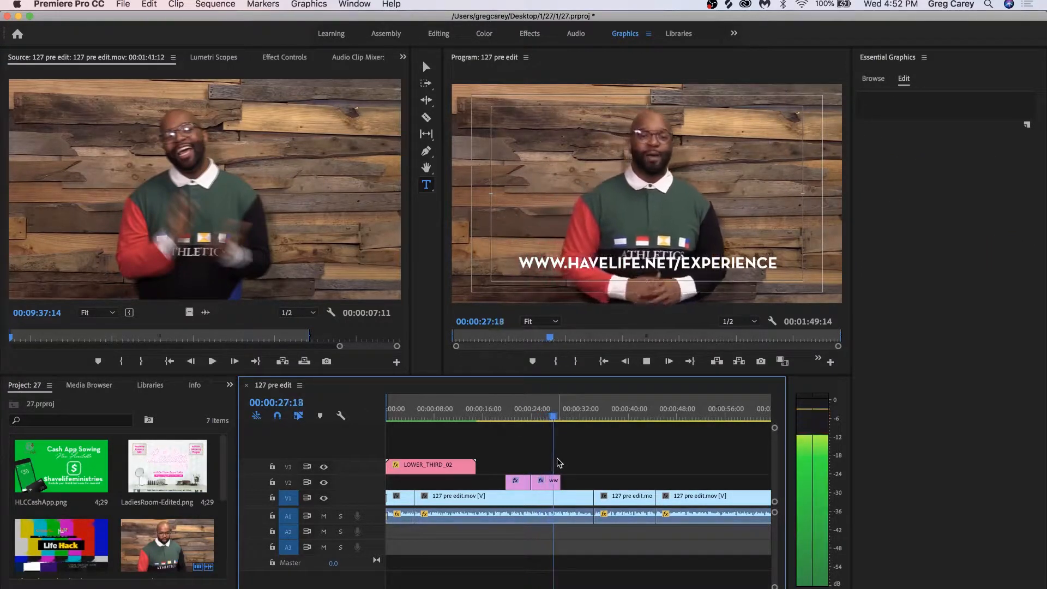
{"action": "key", "text": "space"}
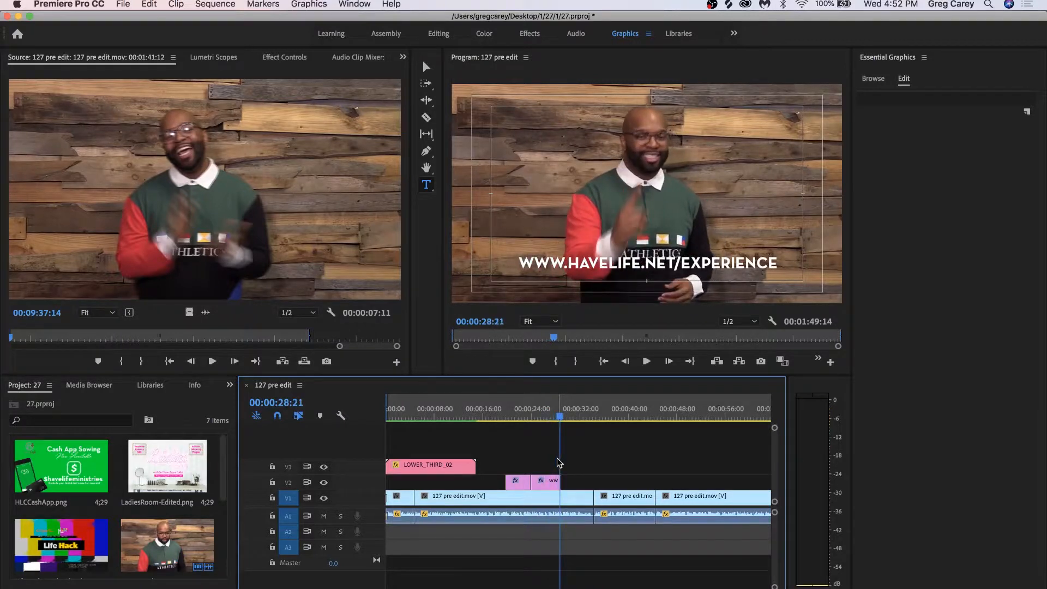
{"action": "left_click", "coordinate": [554, 488]}
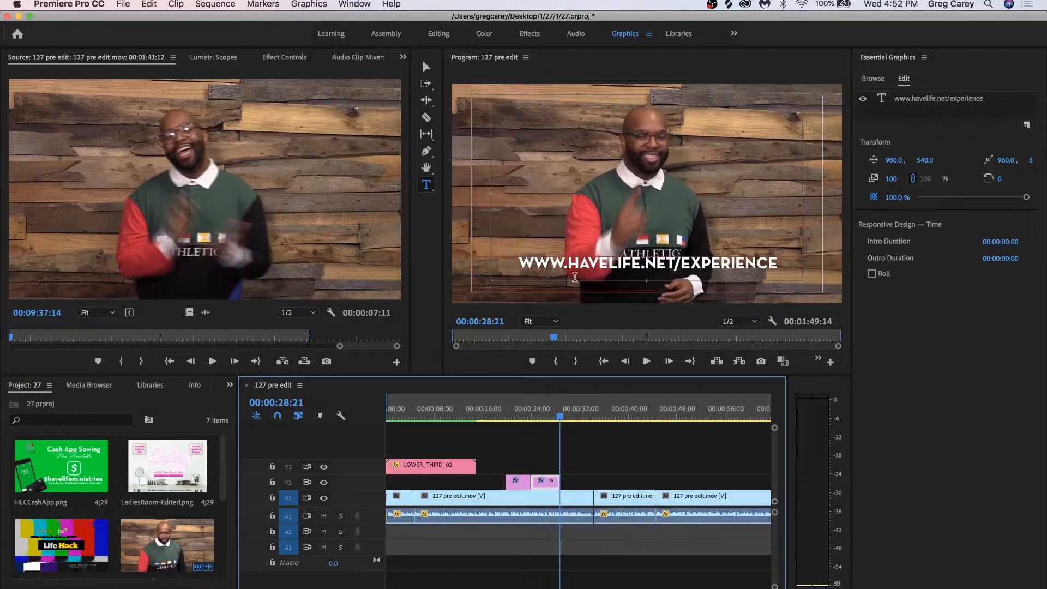
{"action": "left_click", "coordinate": [426, 66]}
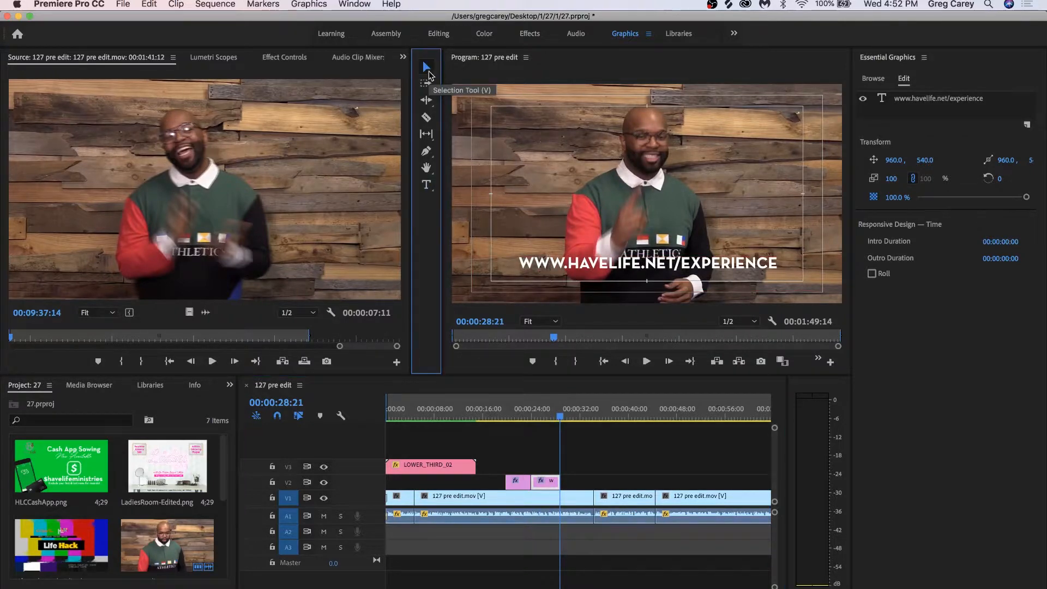
{"action": "left_click", "coordinate": [432, 35]}
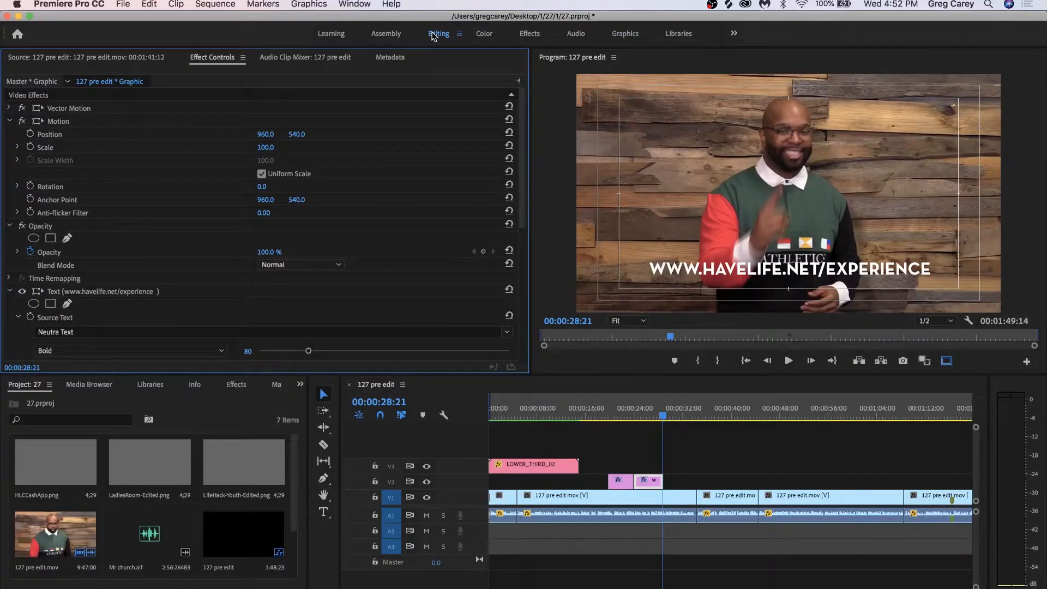
{"action": "left_click_drag", "start_coordinate": [295, 135], "coordinate": [356, 134]}
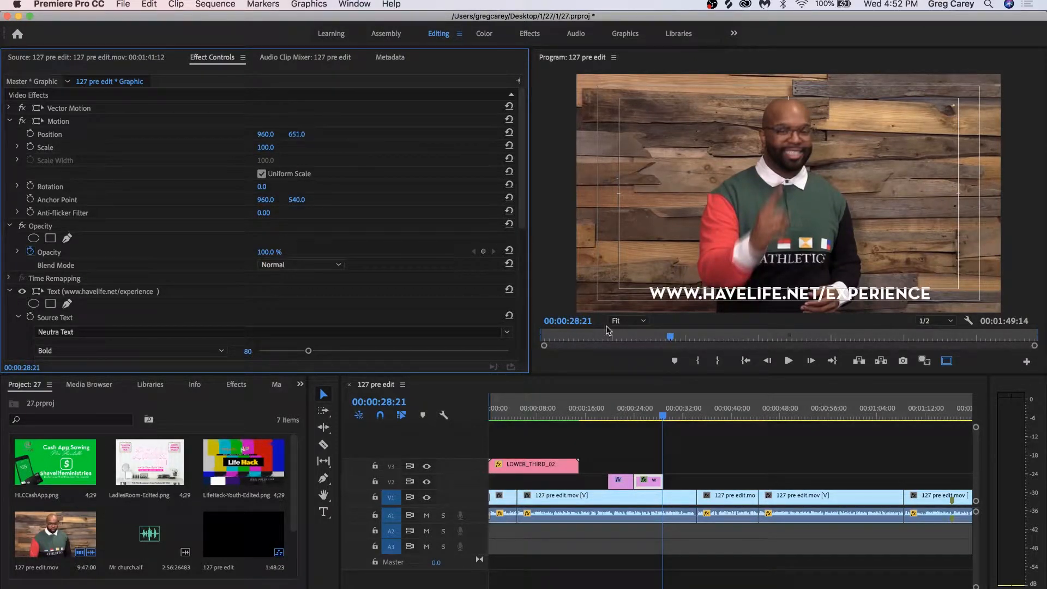
Step: Go back to the February 9th date title and set its vertical position to 651
{"action": "left_click_drag", "start_coordinate": [649, 408], "coordinate": [614, 450]}
{"action": "left_click", "coordinate": [623, 482]}
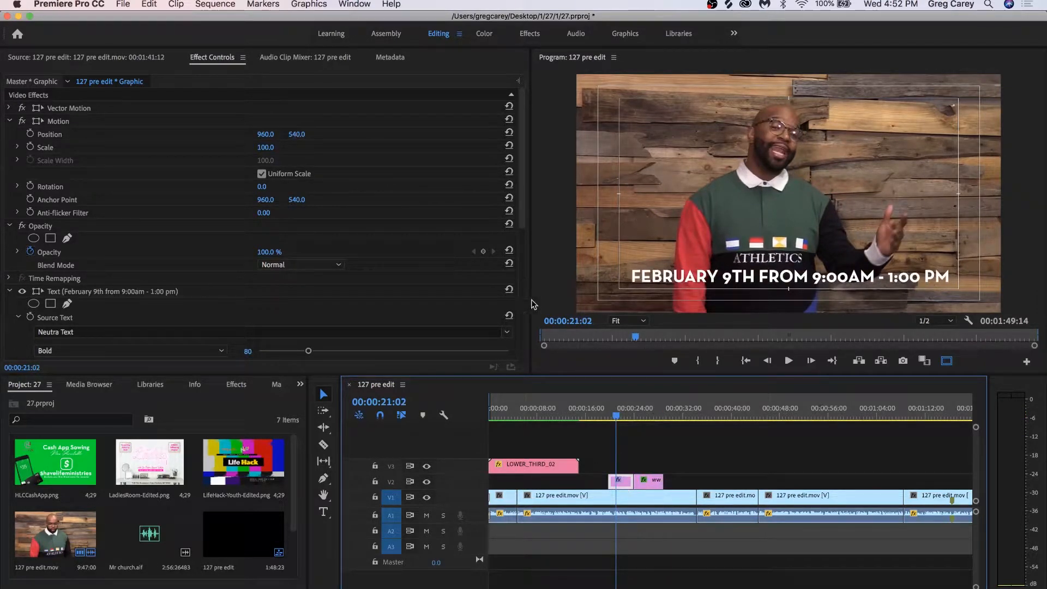
{"action": "left_click", "coordinate": [651, 483]}
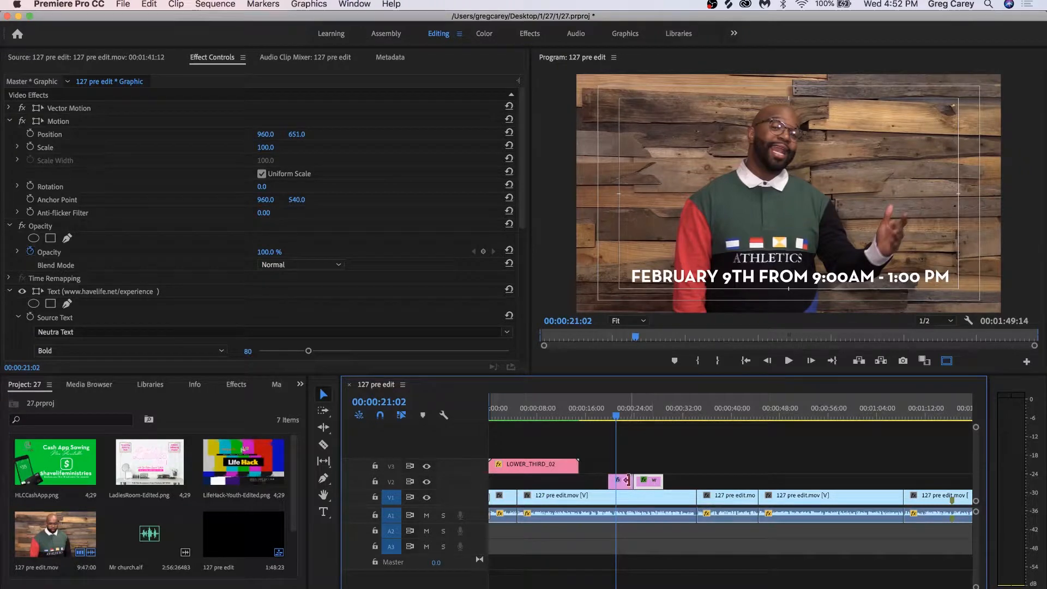
{"action": "left_click", "coordinate": [626, 486]}
{"action": "left_click", "coordinate": [302, 132]}
{"action": "type", "text": "65"}
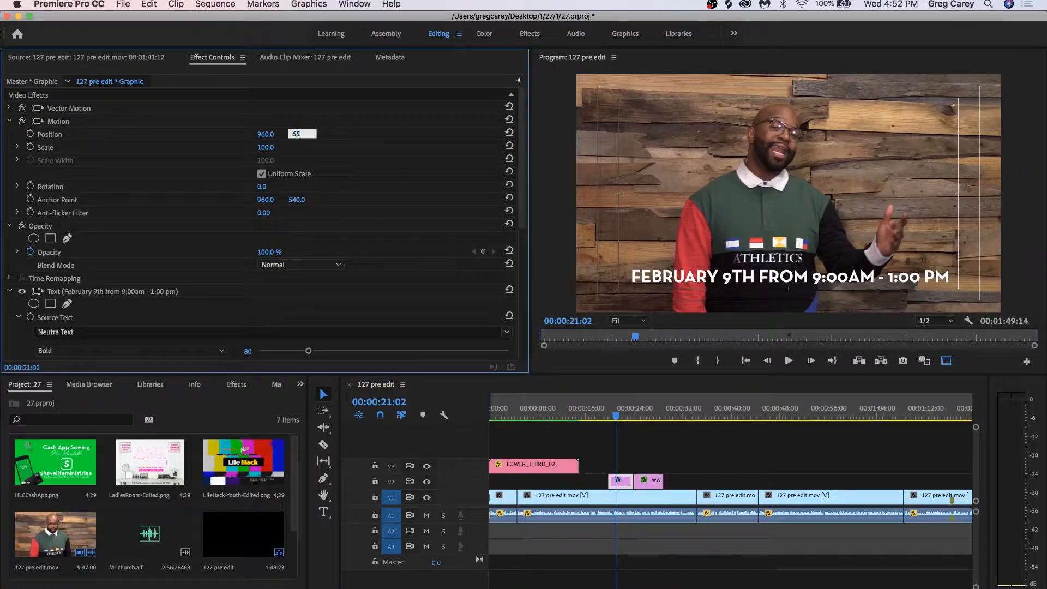
{"action": "type", "text": "1"}
{"action": "key", "text": "Return"}
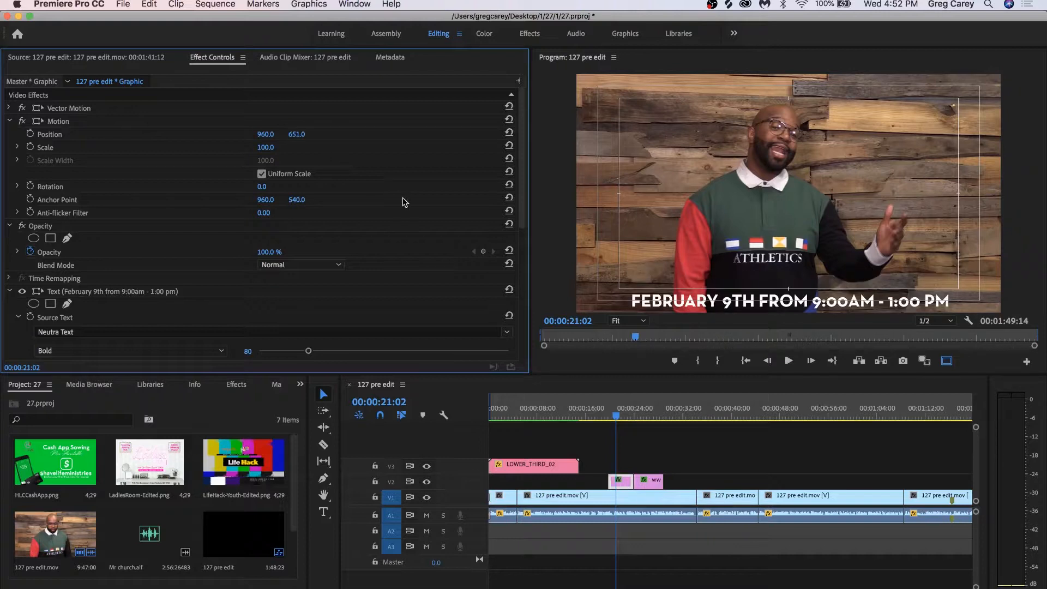
Step: Compare the two titles' positions, set the February 9th date title's vertical position to 616 and save the project
{"action": "left_click", "coordinate": [654, 484]}
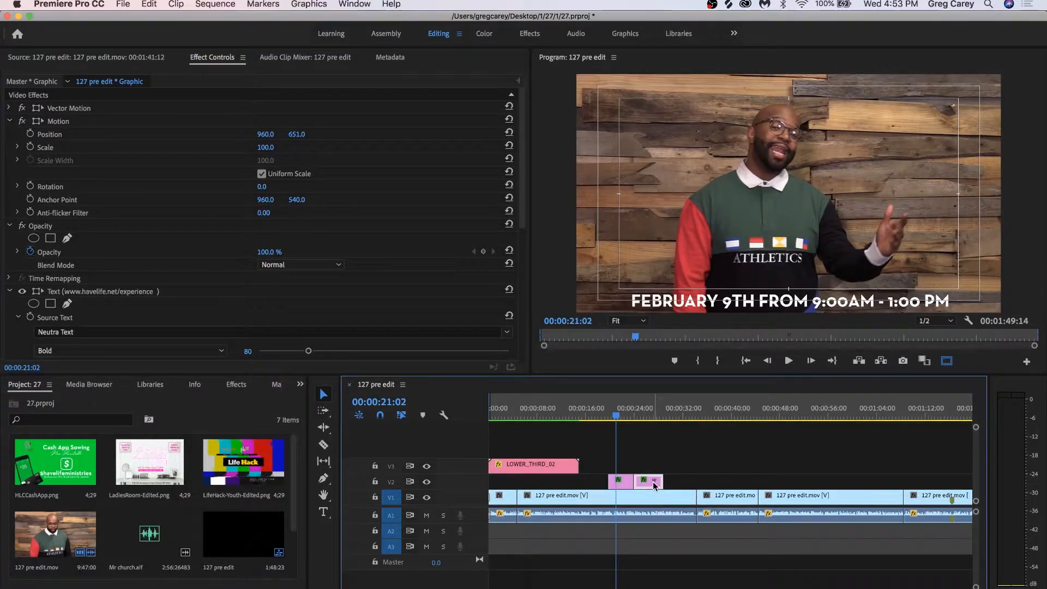
{"action": "left_click", "coordinate": [623, 485]}
{"action": "left_click", "coordinate": [653, 485]}
{"action": "left_click", "coordinate": [618, 416]}
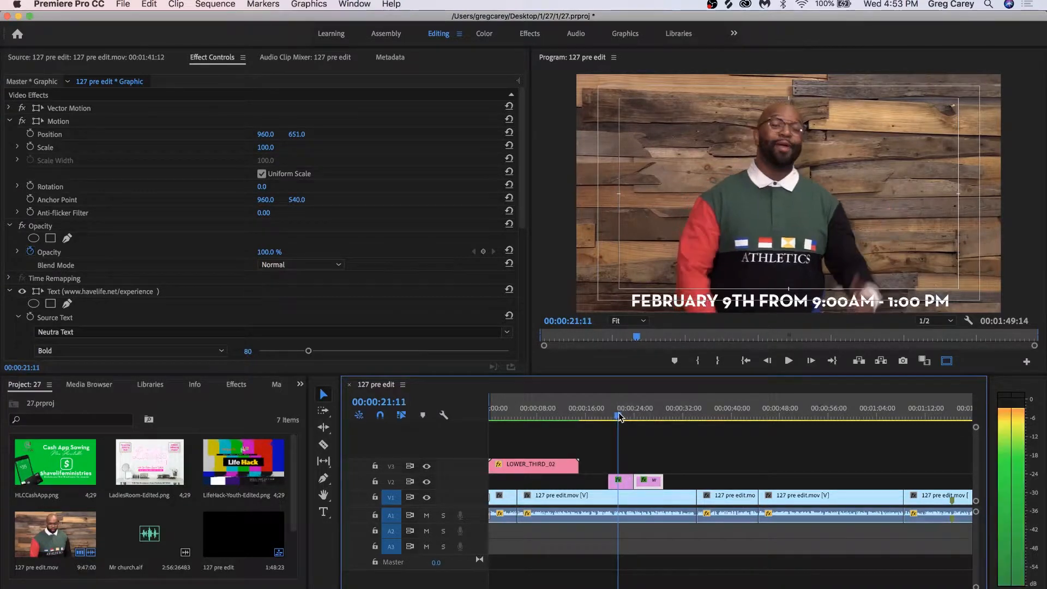
{"action": "left_click", "coordinate": [623, 483]}
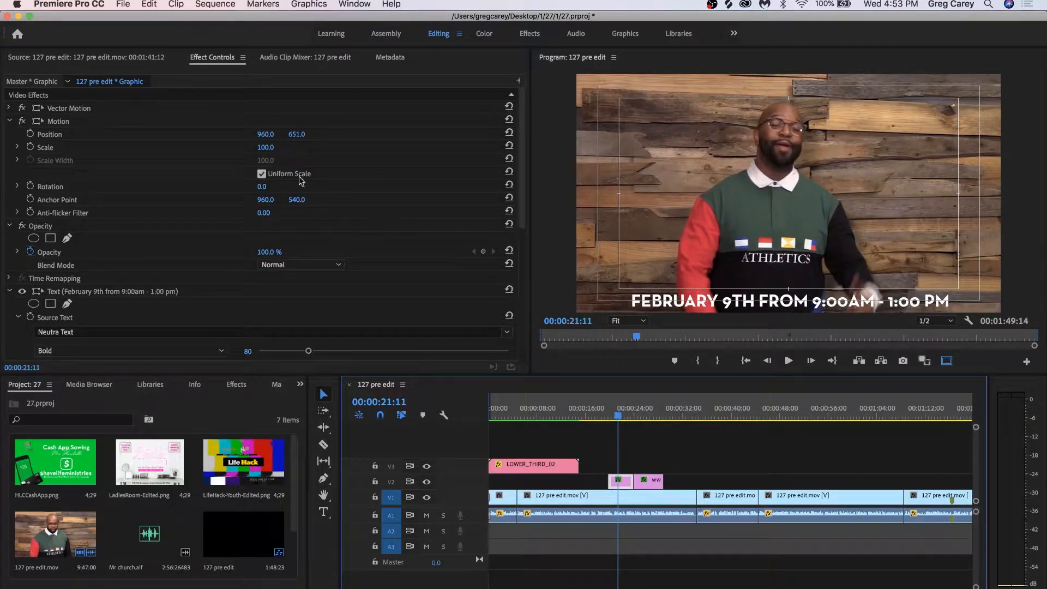
{"action": "left_click_drag", "start_coordinate": [266, 135], "coordinate": [273, 134]}
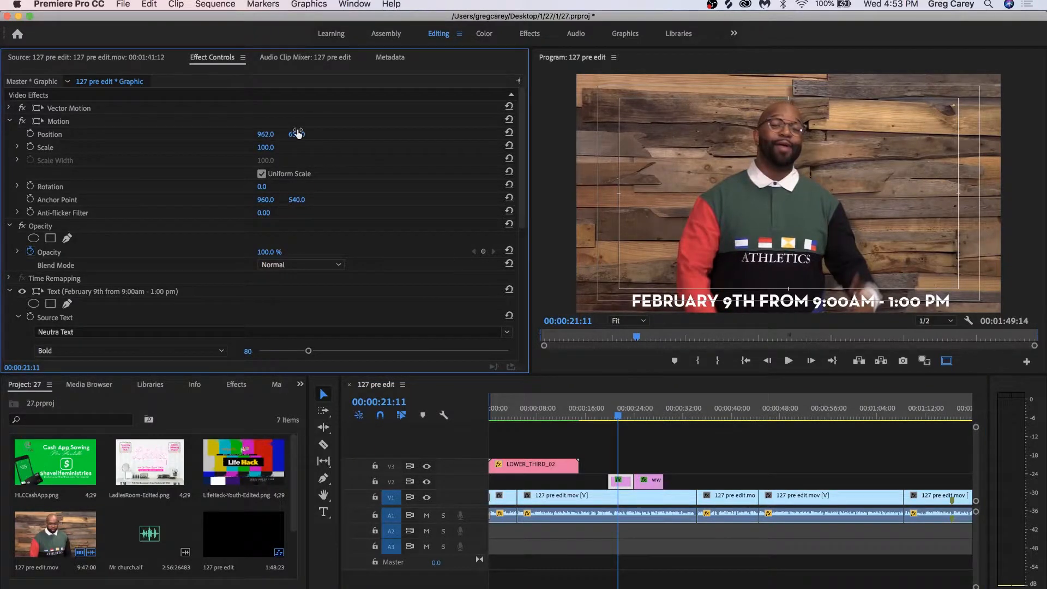
{"action": "key", "text": "super+z"}
{"action": "left_click_drag", "start_coordinate": [296, 137], "coordinate": [273, 137]}
{"action": "mouse_move", "coordinate": [617, 415]}
{"action": "left_mouse_down"}
{"action": "mouse_move", "coordinate": [645, 415]}
{"action": "mouse_move", "coordinate": [628, 416]}
{"action": "left_mouse_up"}
{"action": "key", "text": "super+s"}
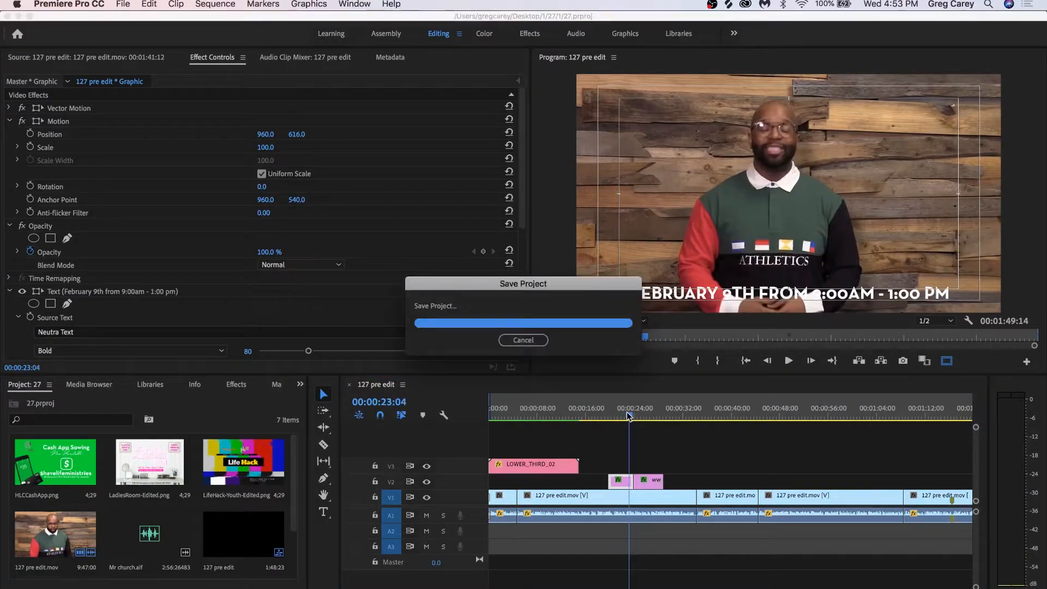
Step: Play on from the end of the link title to 00:00:40:17 and save the project
{"action": "left_click", "coordinate": [661, 415]}
{"action": "key", "text": "space"}
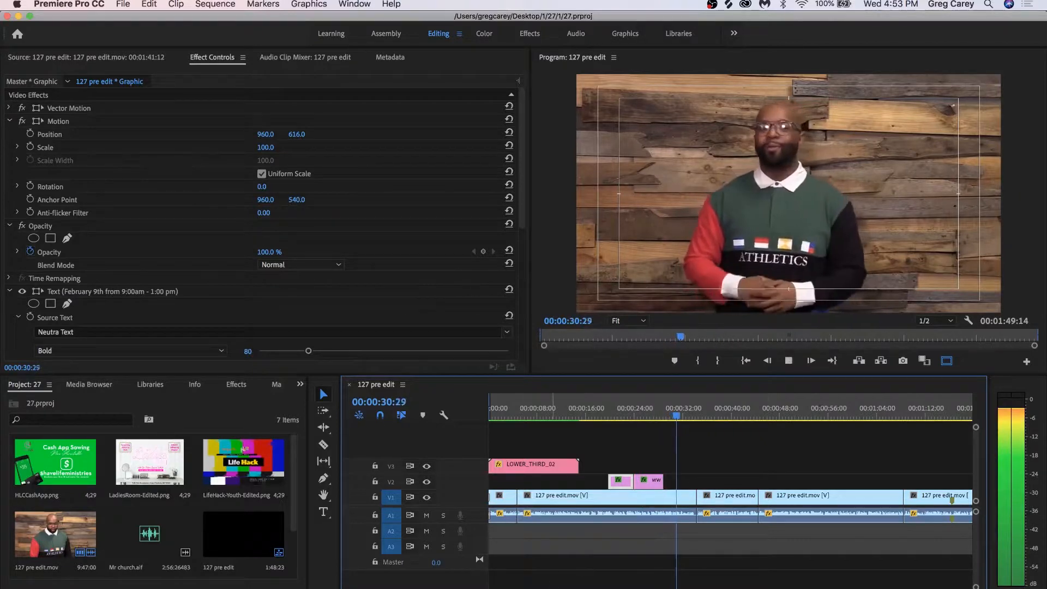
{"action": "key", "text": "backslash"}
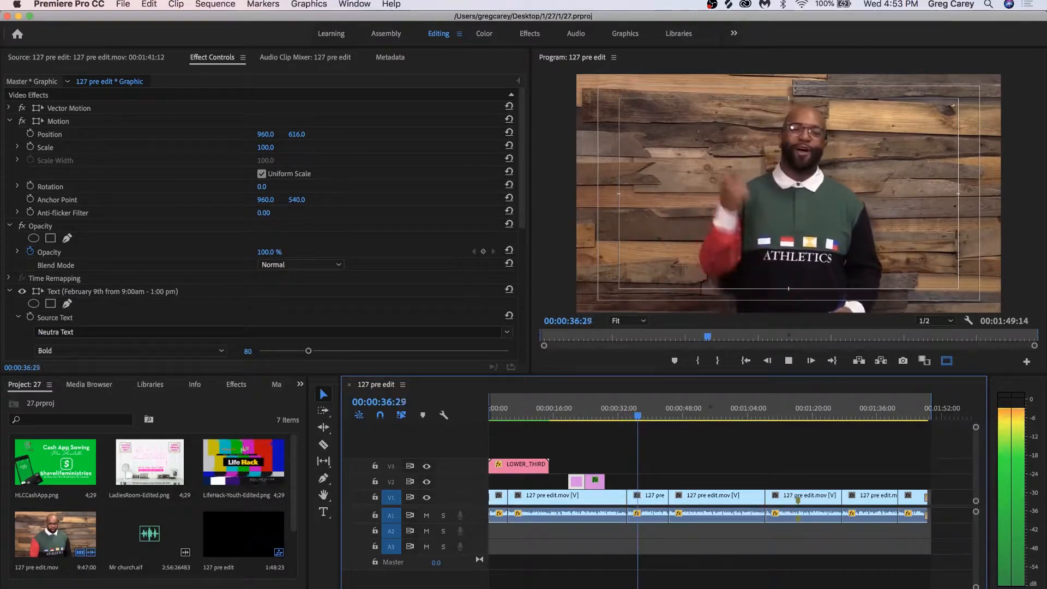
{"action": "key", "text": "minus"}
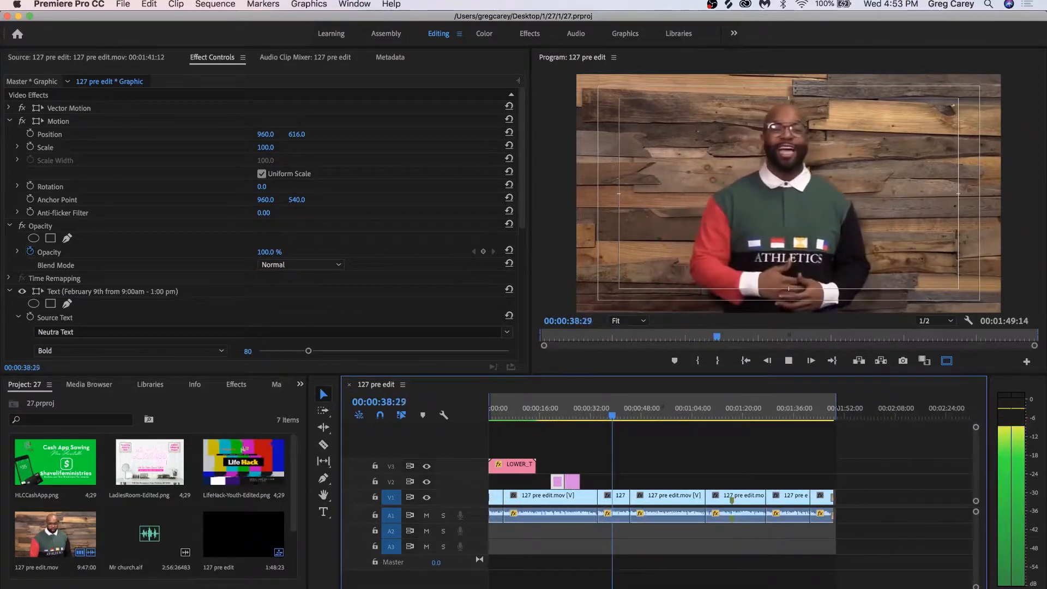
{"action": "key", "text": "space"}
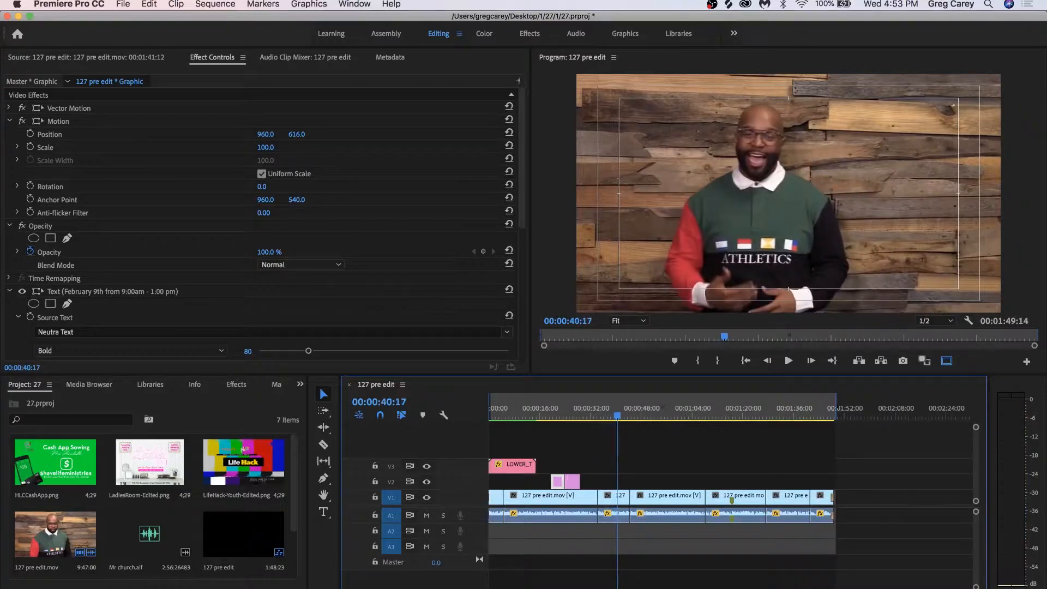
{"action": "key", "text": "super+s"}
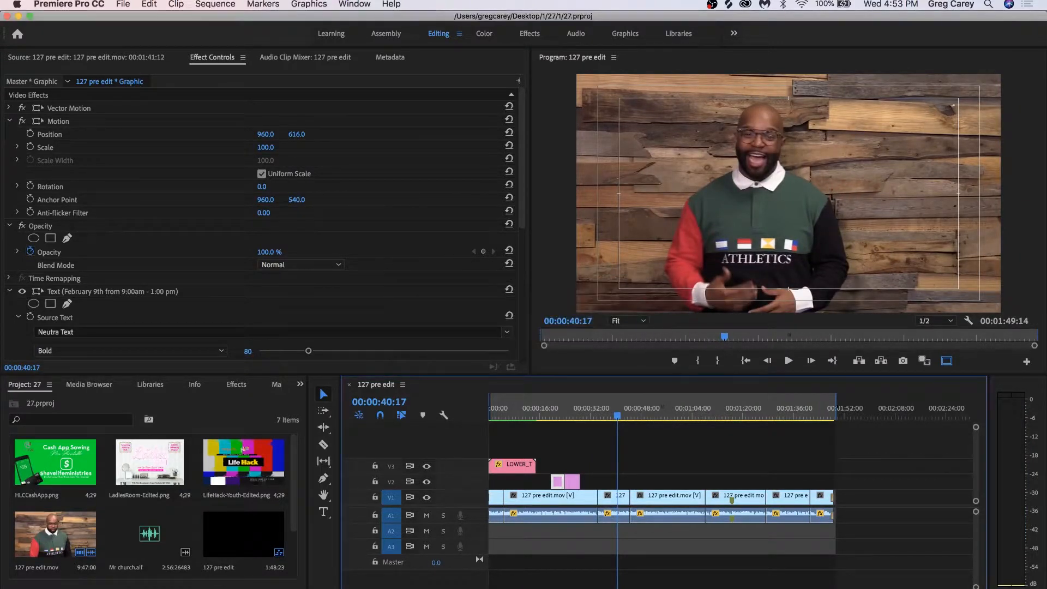
{"action": "left_click", "coordinate": [864, 584]}
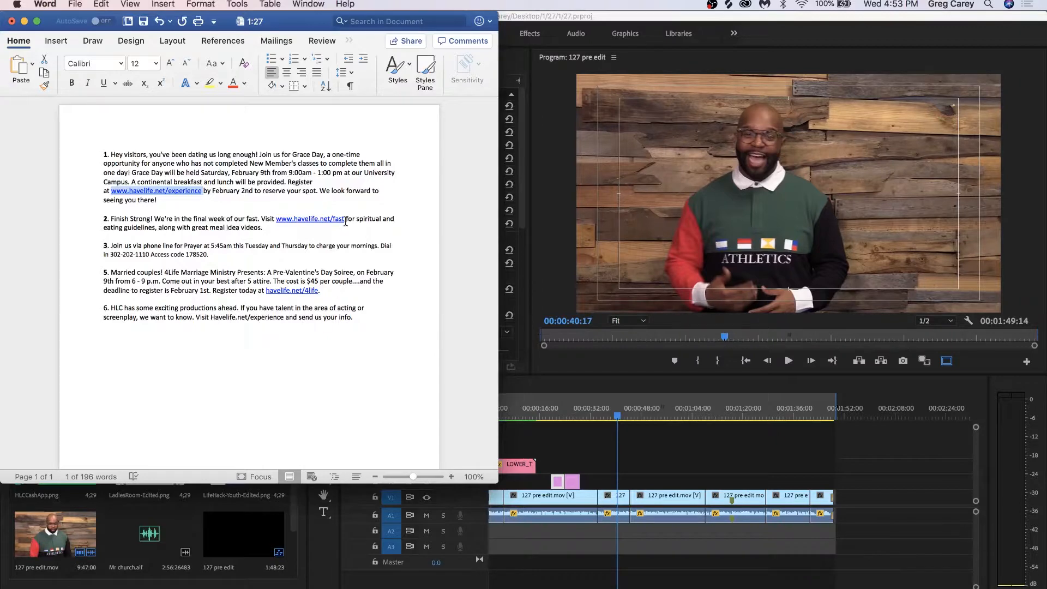
{"action": "left_click_drag", "start_coordinate": [347, 219], "coordinate": [289, 218]}
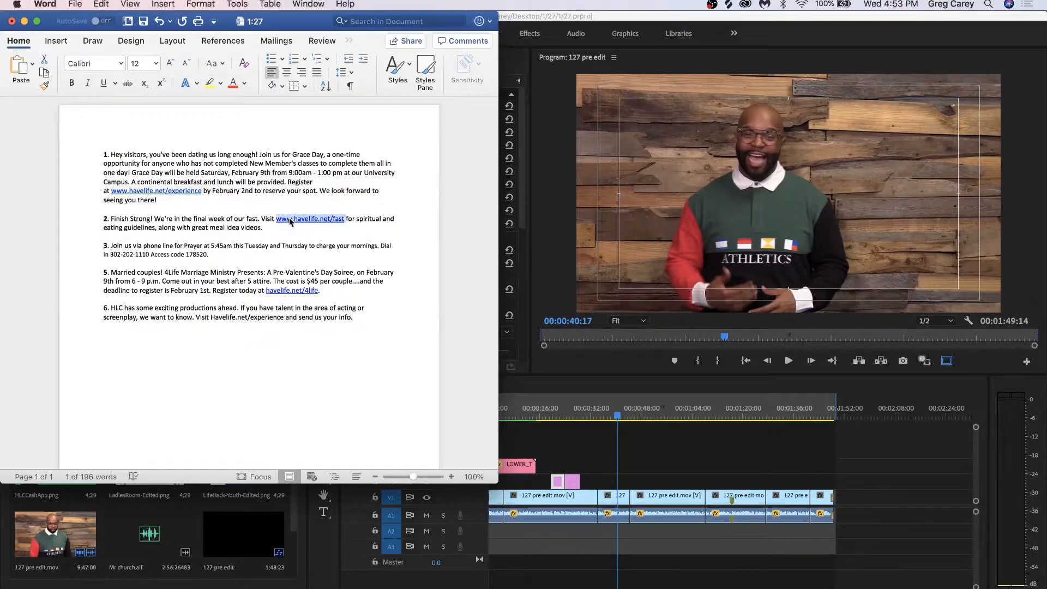
{"action": "left_click", "coordinate": [762, 119]}
{"action": "left_click_drag", "start_coordinate": [615, 417], "coordinate": [615, 417]}
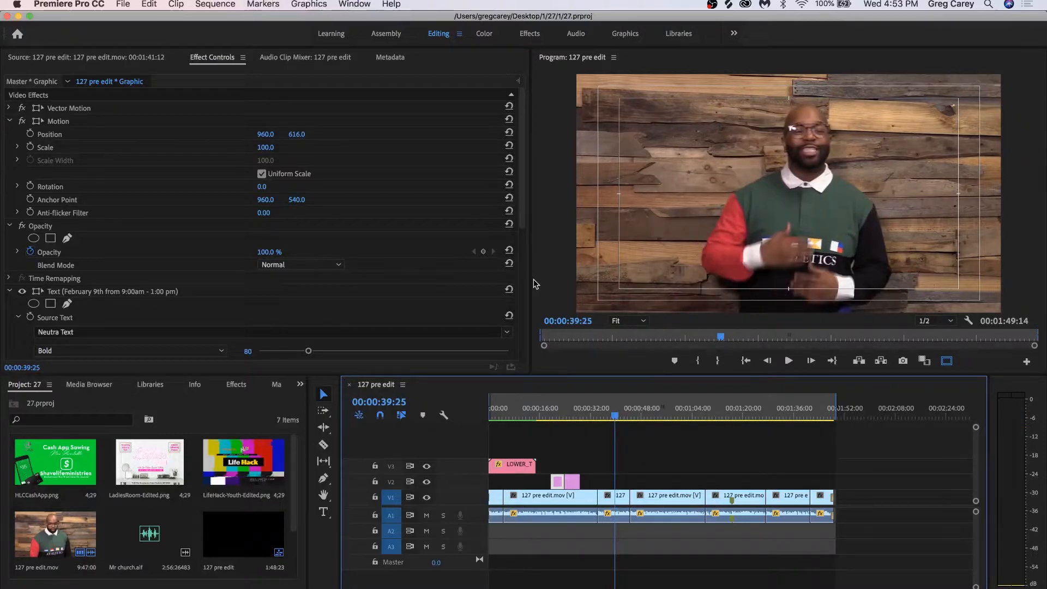
{"action": "left_click", "coordinate": [387, 35]}
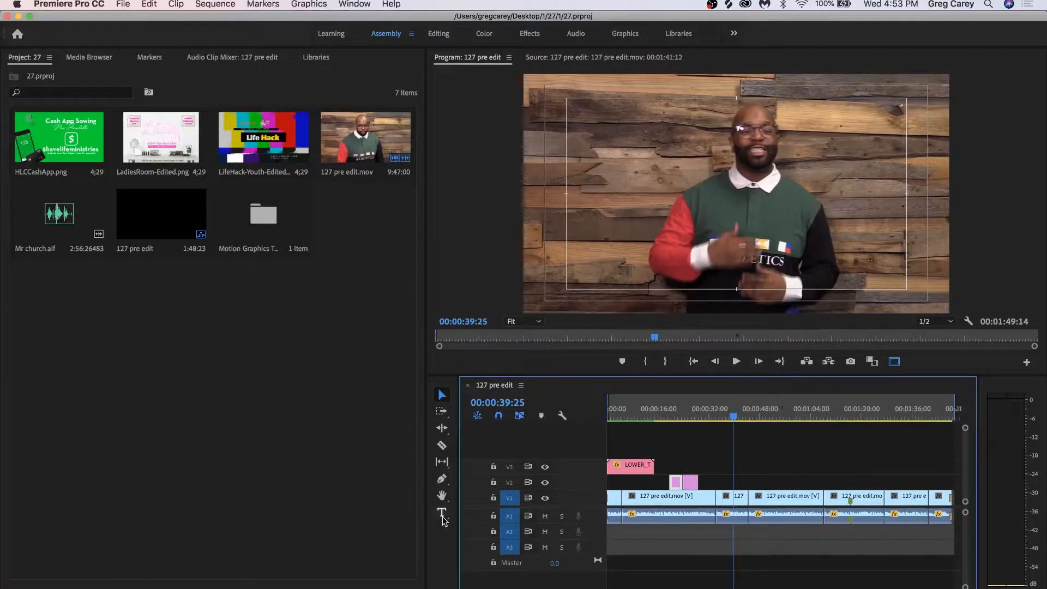
{"action": "left_click", "coordinate": [443, 515]}
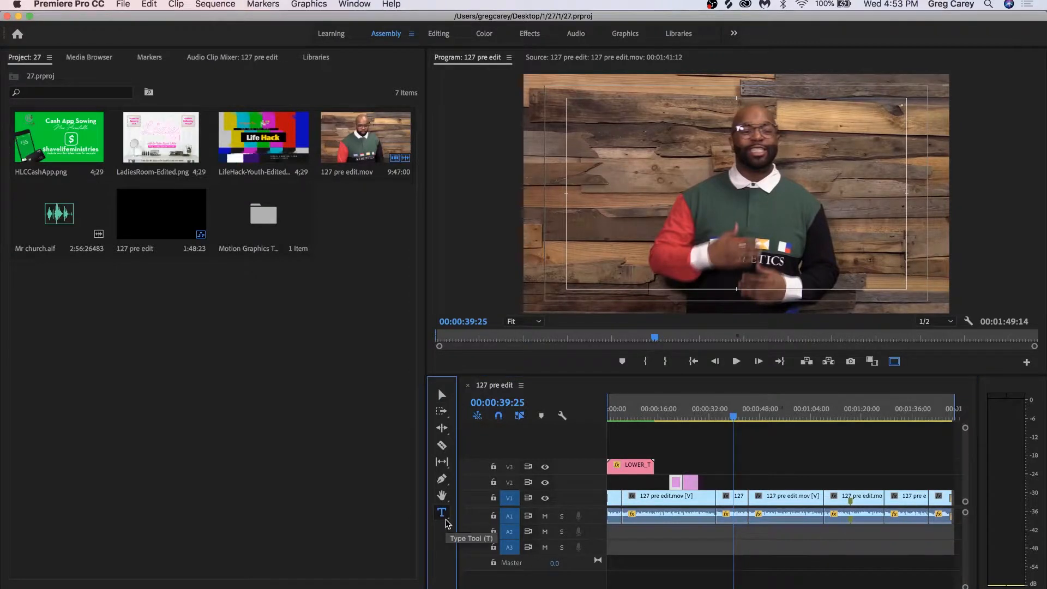
{"action": "left_click_drag", "start_coordinate": [545, 276], "coordinate": [928, 304]}
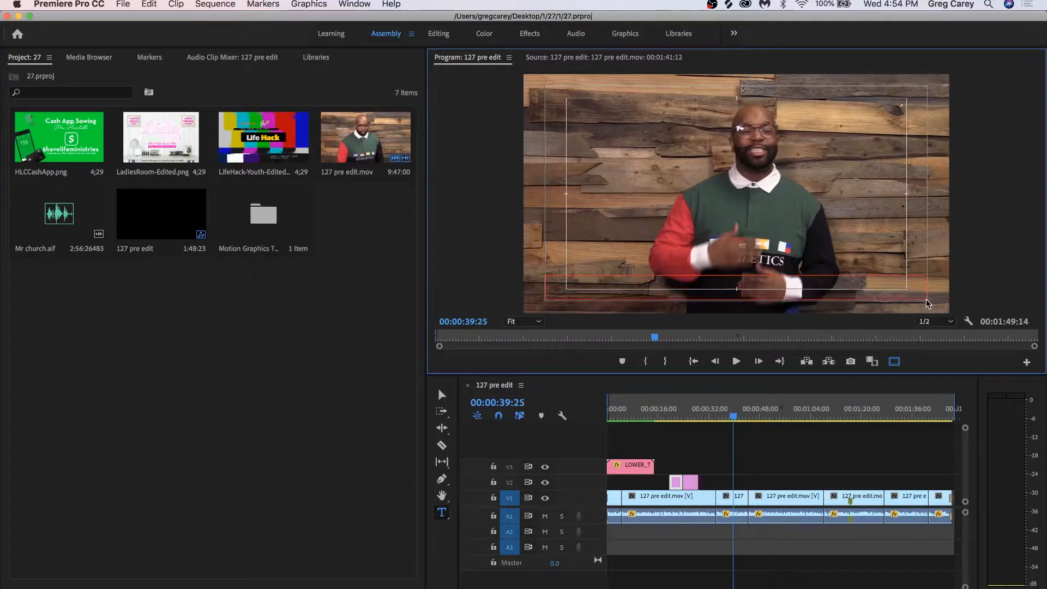
{"action": "left_click_drag", "start_coordinate": [930, 304], "coordinate": [934, 306]}
{"action": "type", "text": "WWW.HAVELIFE.NET/FAST"}
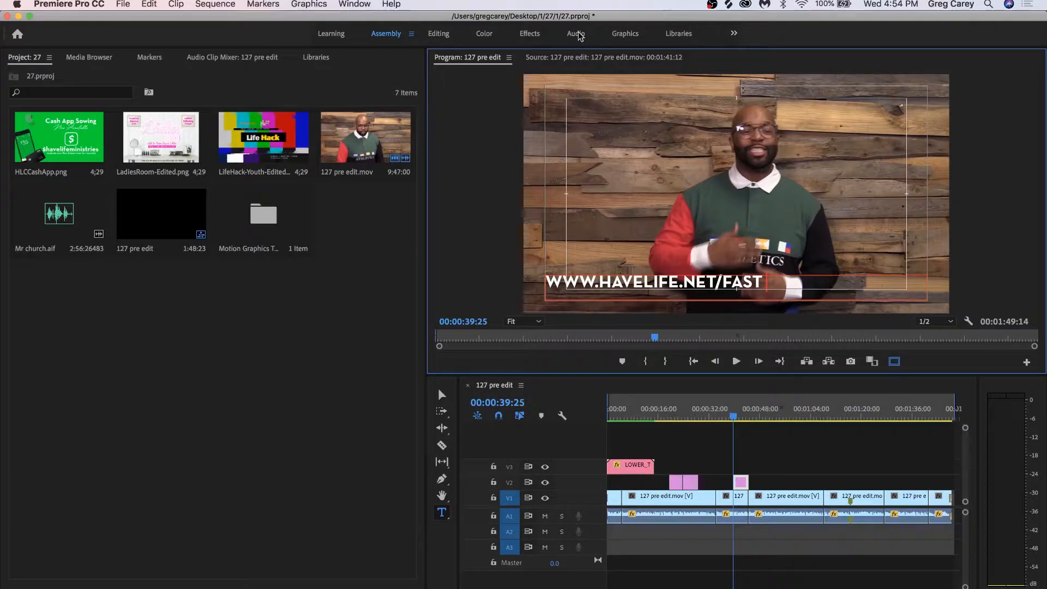
{"action": "left_click", "coordinate": [435, 34]}
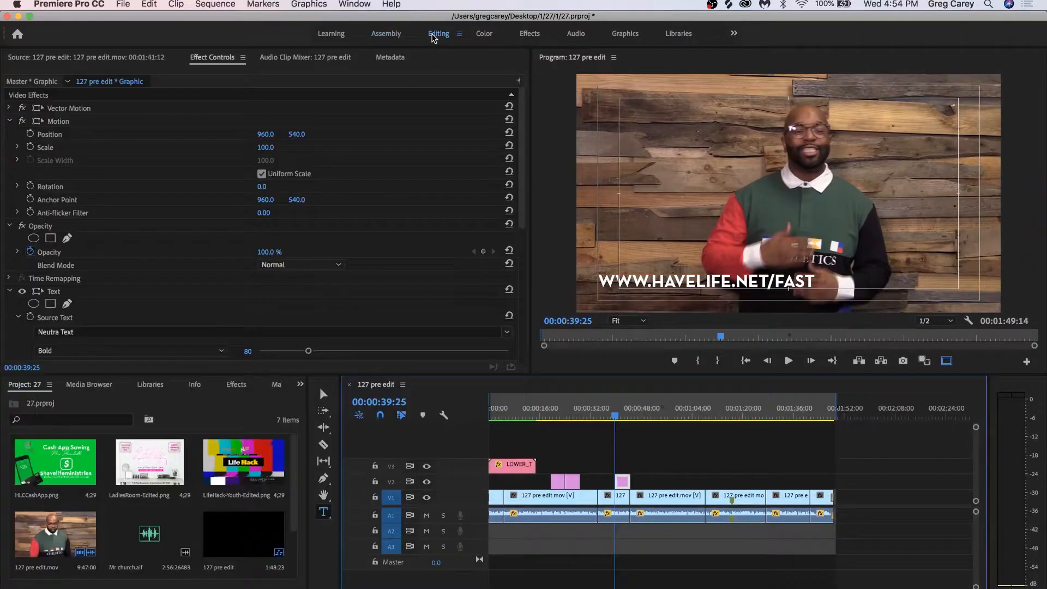
{"action": "left_click", "coordinate": [713, 281]}
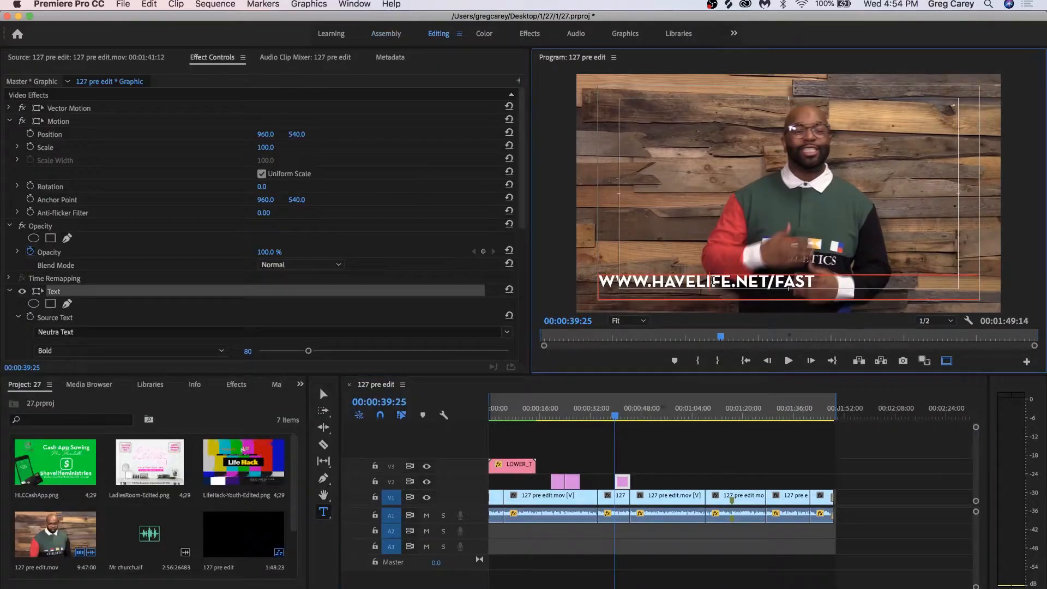
{"action": "scroll", "coordinate": [525, 225], "scroll_direction": "down", "scroll_amount": 1}
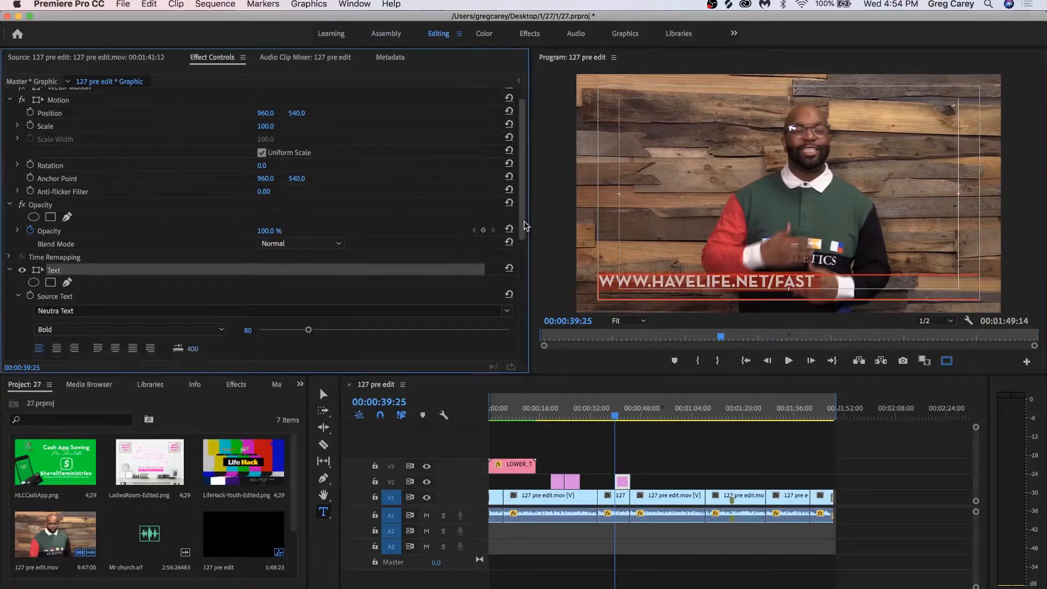
{"action": "scroll", "coordinate": [526, 225], "scroll_direction": "down", "scroll_amount": 3}
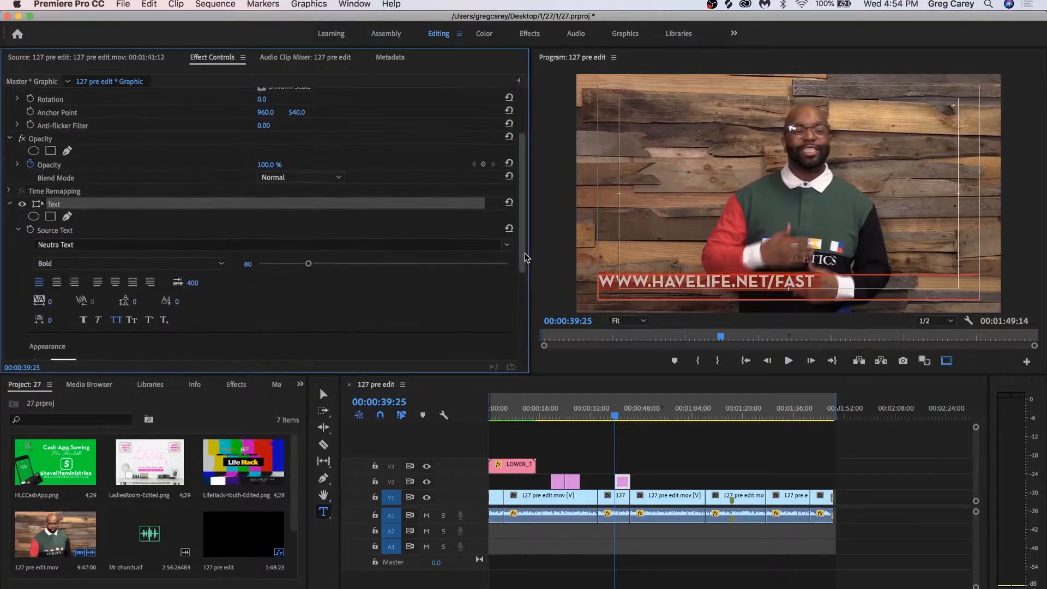
{"action": "left_click", "coordinate": [57, 280]}
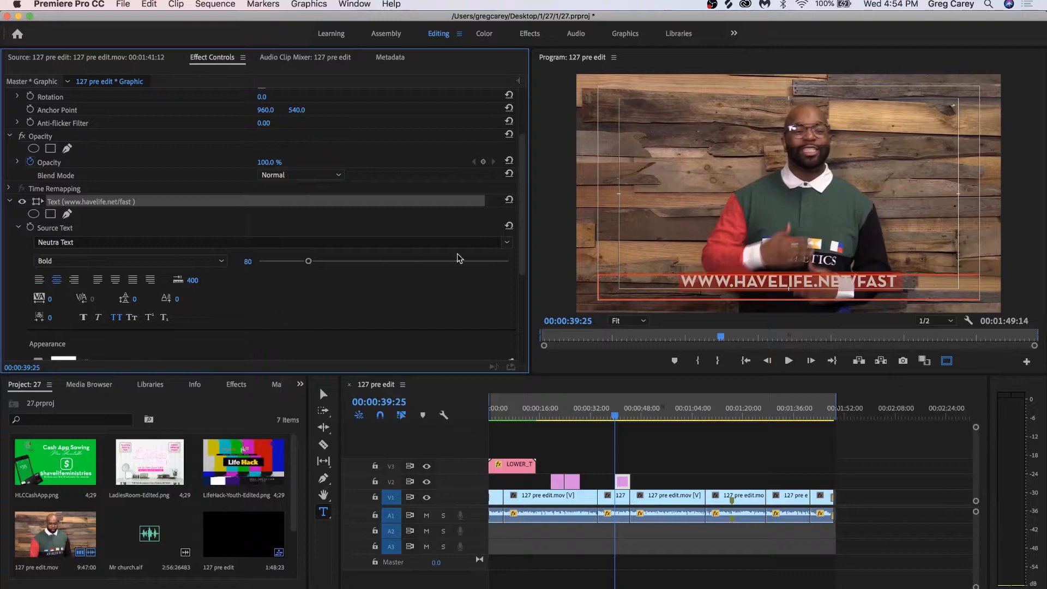
{"action": "scroll", "coordinate": [523, 227], "scroll_direction": "up", "scroll_amount": 3}
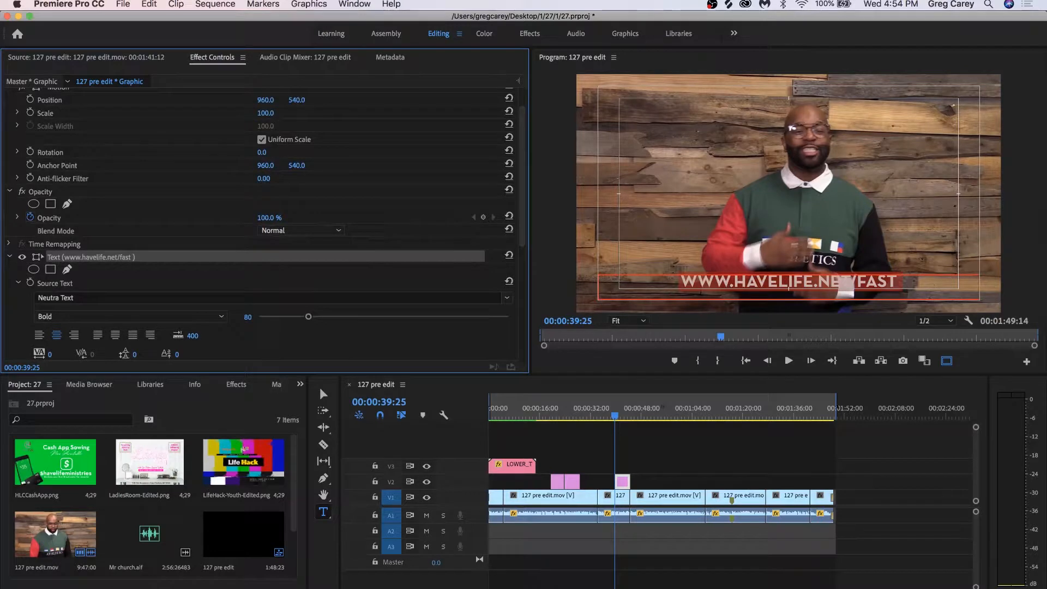
{"action": "left_click_drag", "start_coordinate": [297, 100], "coordinate": [325, 100]}
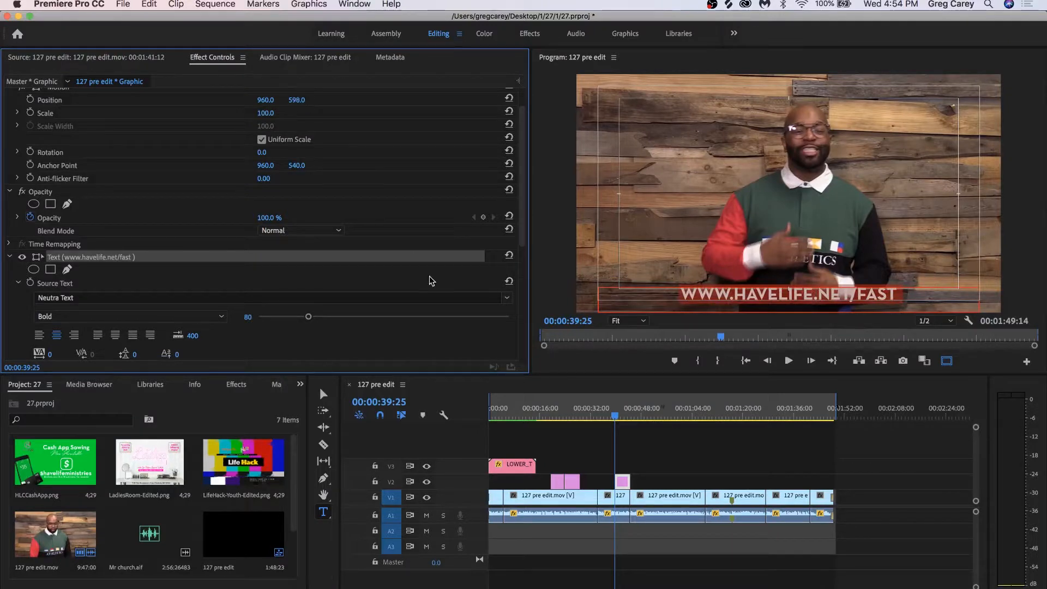
{"action": "mouse_move", "coordinate": [616, 416]}
{"action": "left_mouse_down"}
{"action": "mouse_move", "coordinate": [566, 418]}
{"action": "mouse_move", "coordinate": [624, 417]}
{"action": "left_mouse_up"}
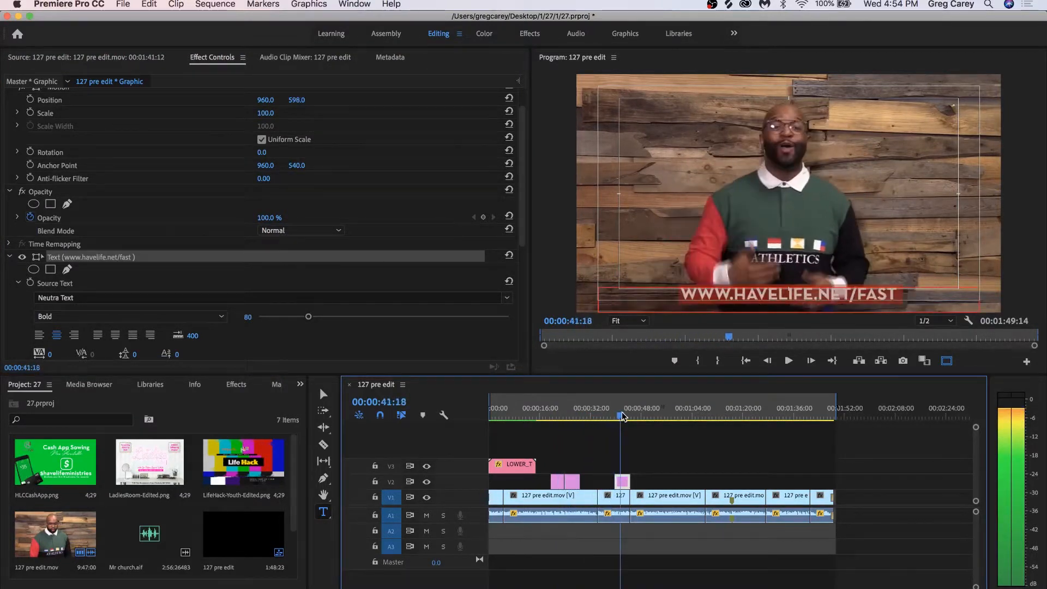
{"action": "key", "text": "super+s"}
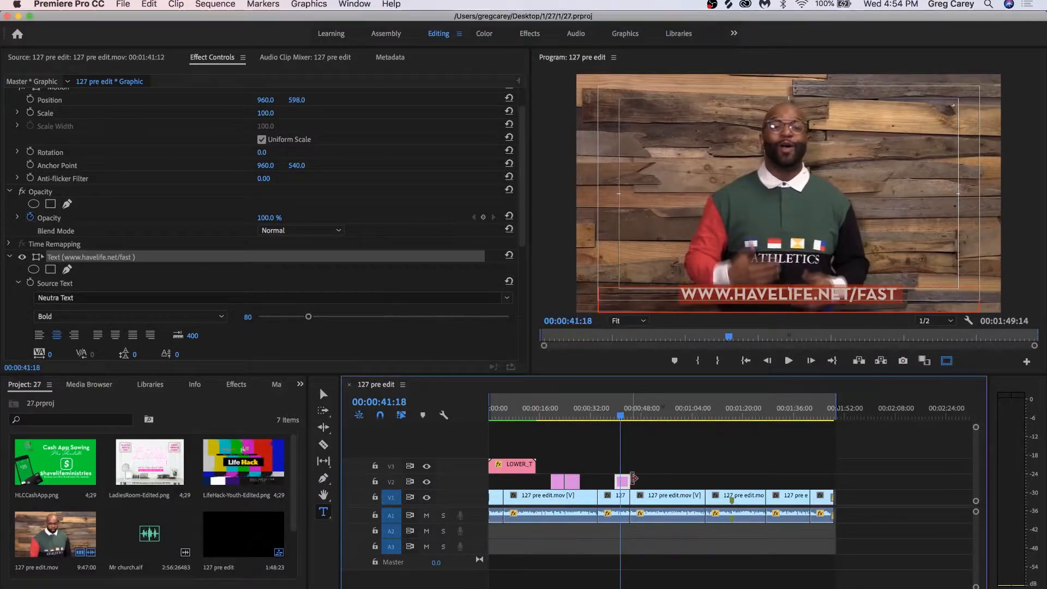
Step: Play on to 00:00:54:13, copy the dial-in number and access code sentence from the third announcement in the Word script, and return to Premiere Pro
{"action": "key", "text": "space"}
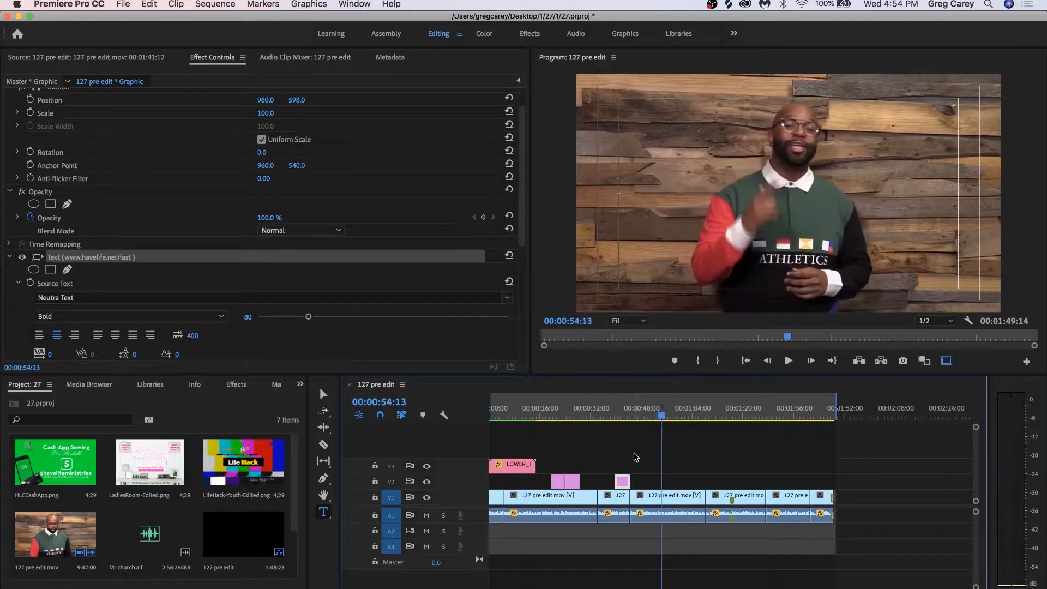
{"action": "key", "text": "super+s"}
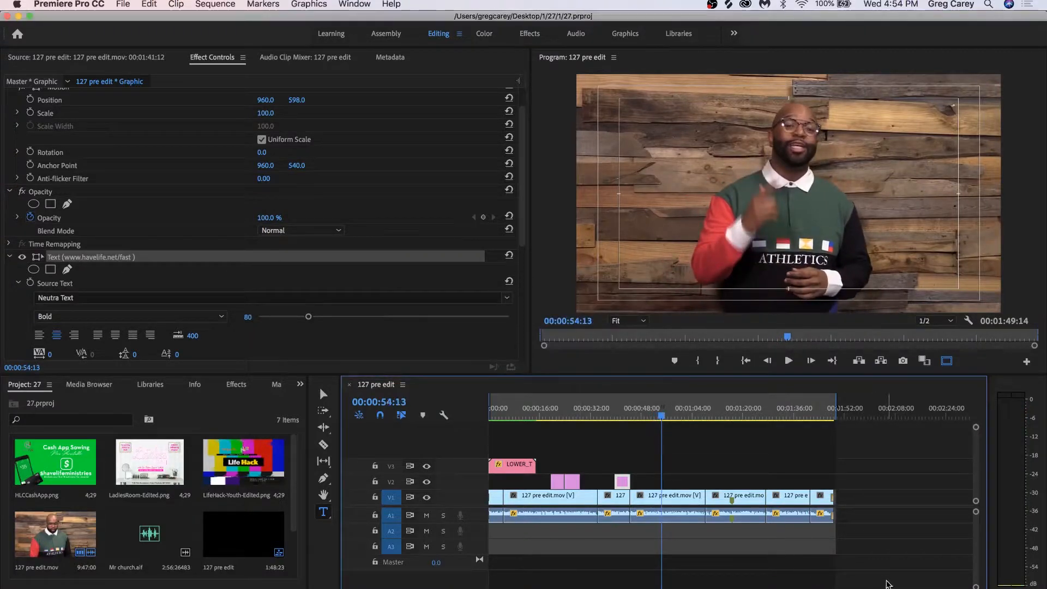
{"action": "left_click", "coordinate": [831, 582]}
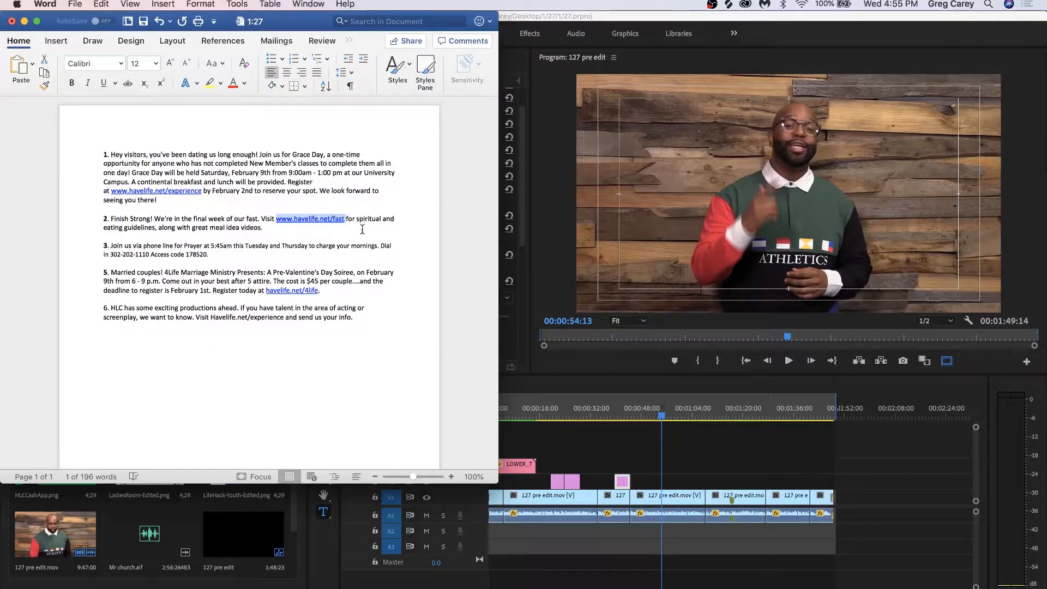
{"action": "left_click_drag", "start_coordinate": [381, 246], "coordinate": [397, 250]}
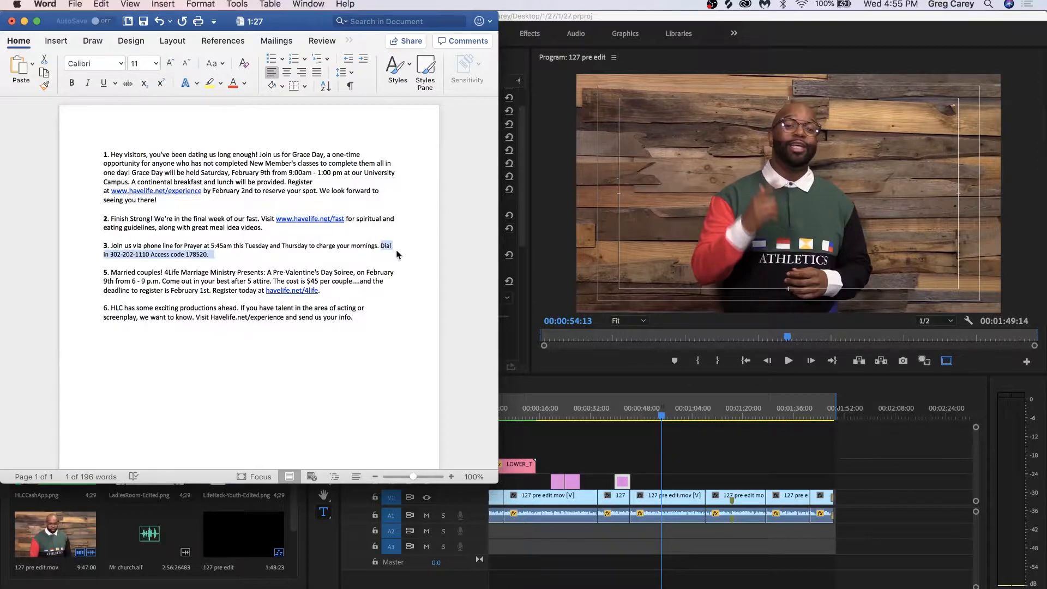
{"action": "left_click", "coordinate": [818, 33]}
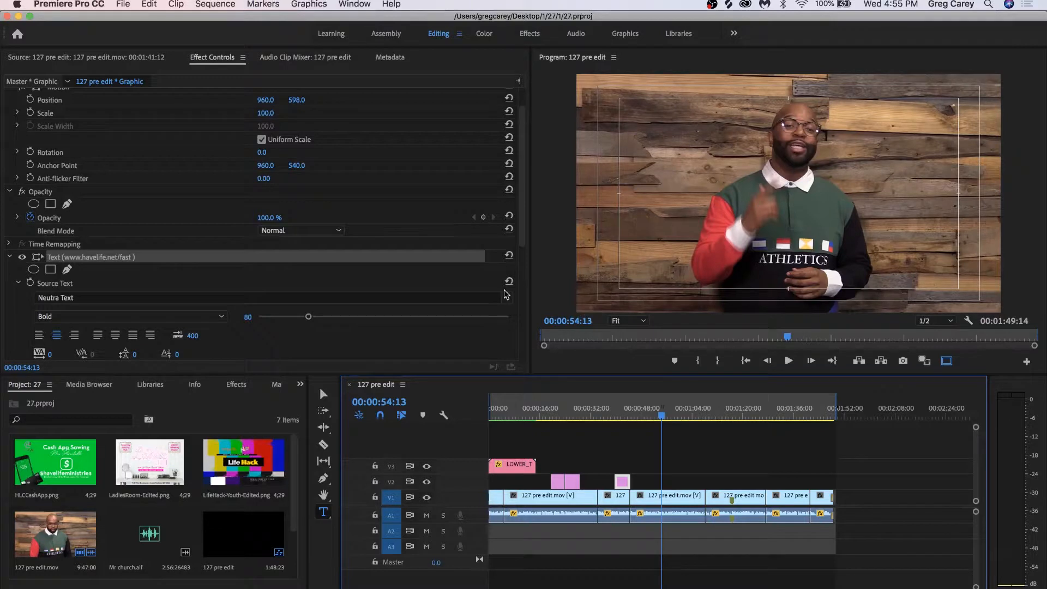
Step: Add a text box across the bottom of the frame at 00:00:54:13 containing the copied dial-in phone number and access code
{"action": "left_click", "coordinate": [321, 515]}
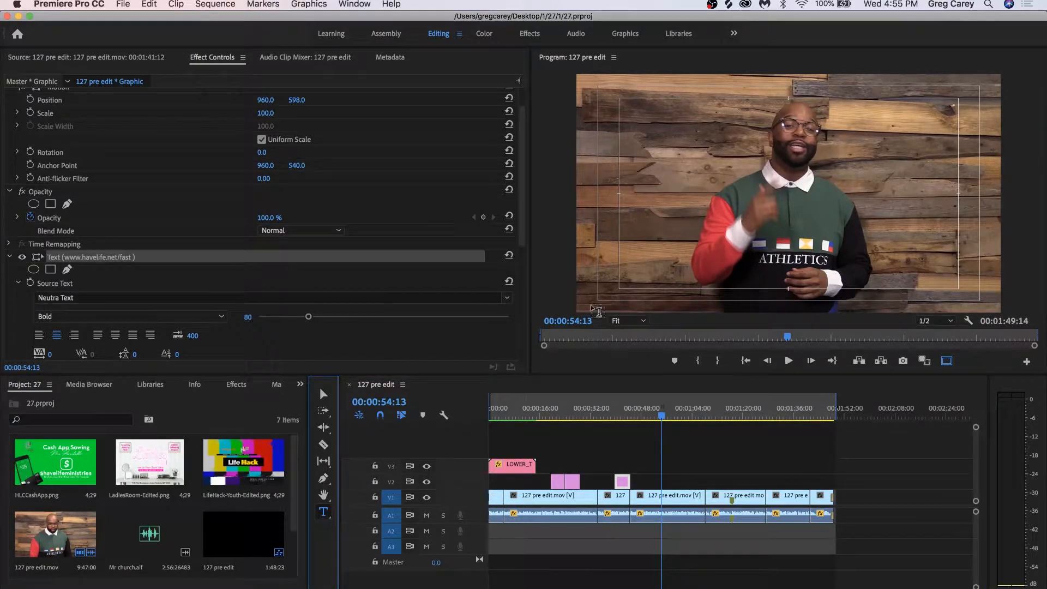
{"action": "left_click", "coordinate": [607, 279]}
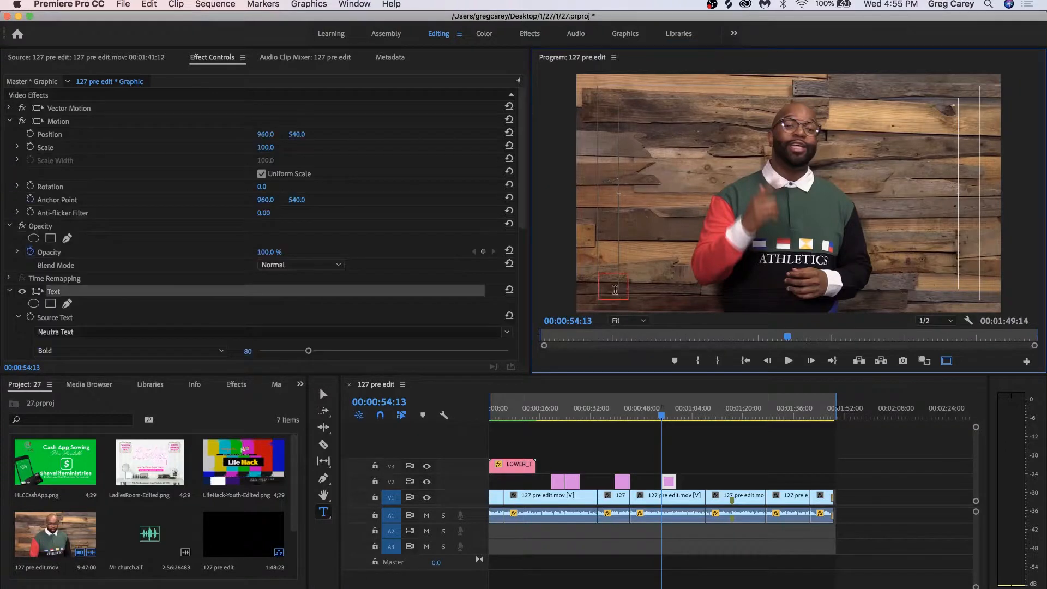
{"action": "key", "text": "super+z"}
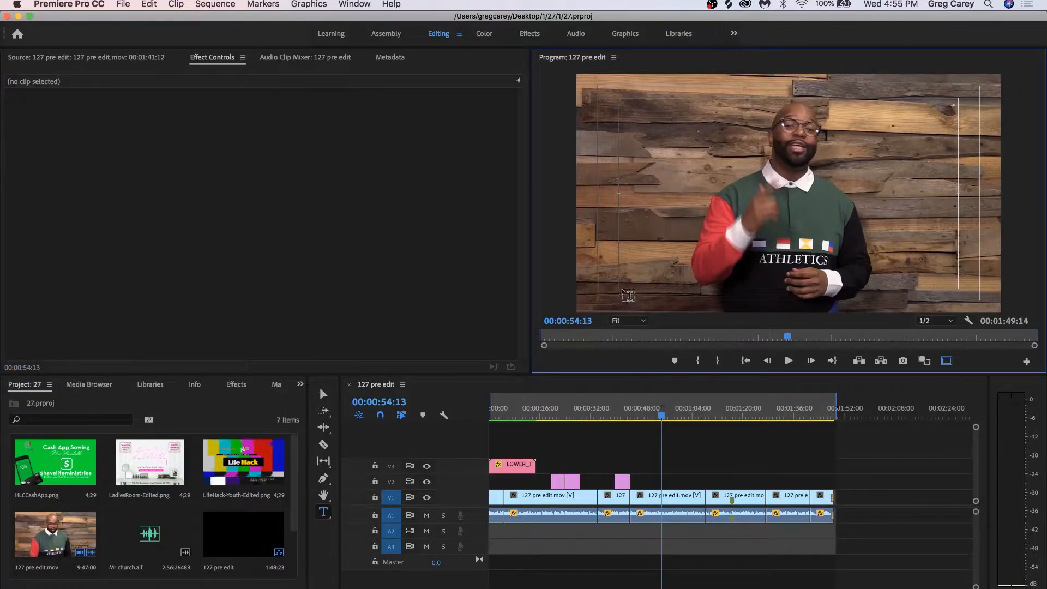
{"action": "left_click_drag", "start_coordinate": [716, 297], "coordinate": [982, 304]}
{"action": "key", "text": "super+v"}
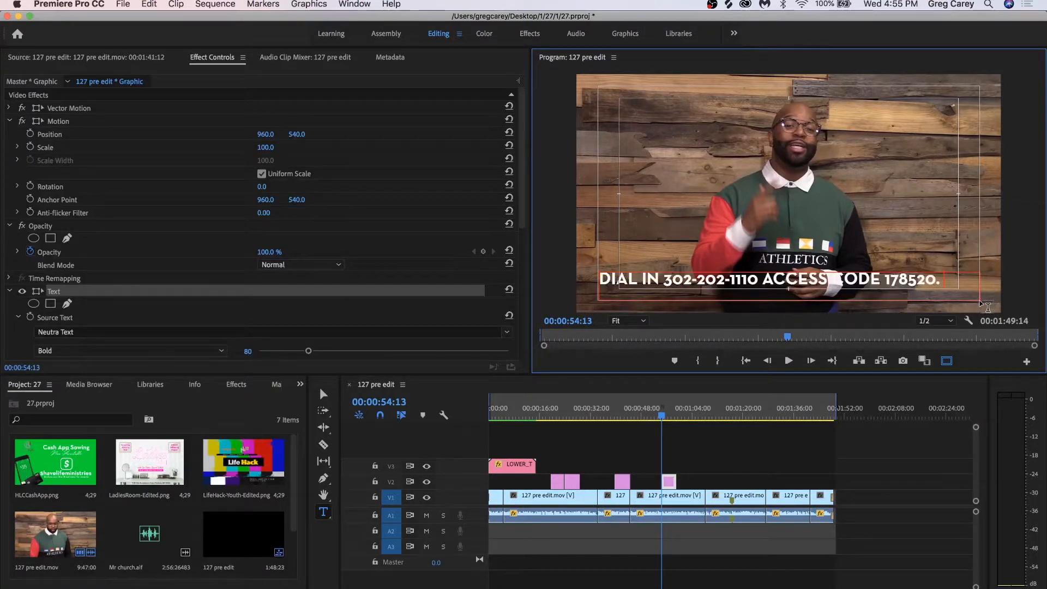
Step: Centre-align the dial-in text, lower its vertical position to 610, and save the project
{"action": "key", "text": "super+a"}
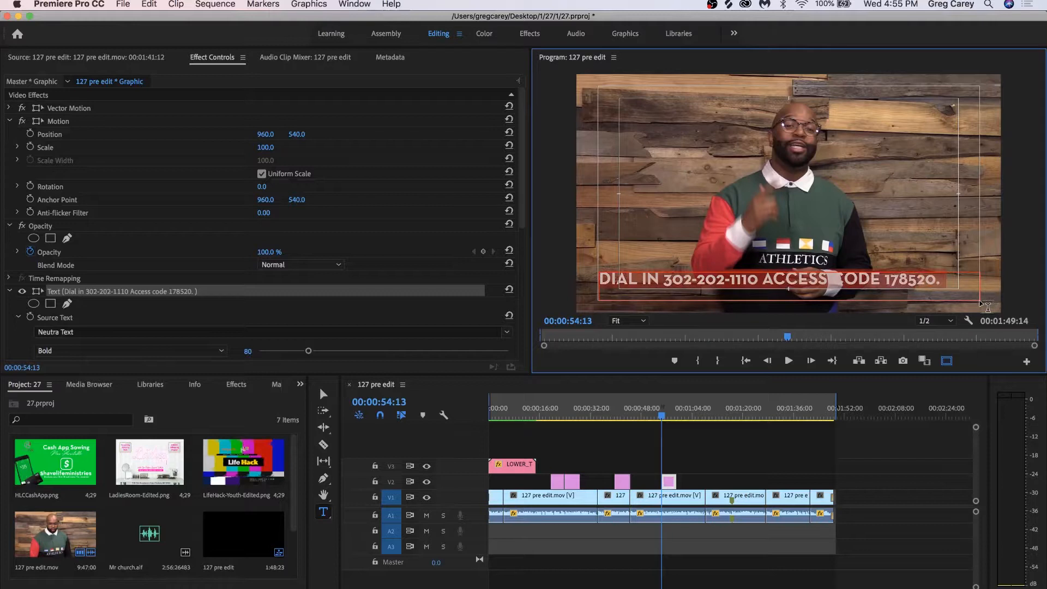
{"action": "scroll", "coordinate": [172, 289], "scroll_direction": "down", "scroll_amount": 5}
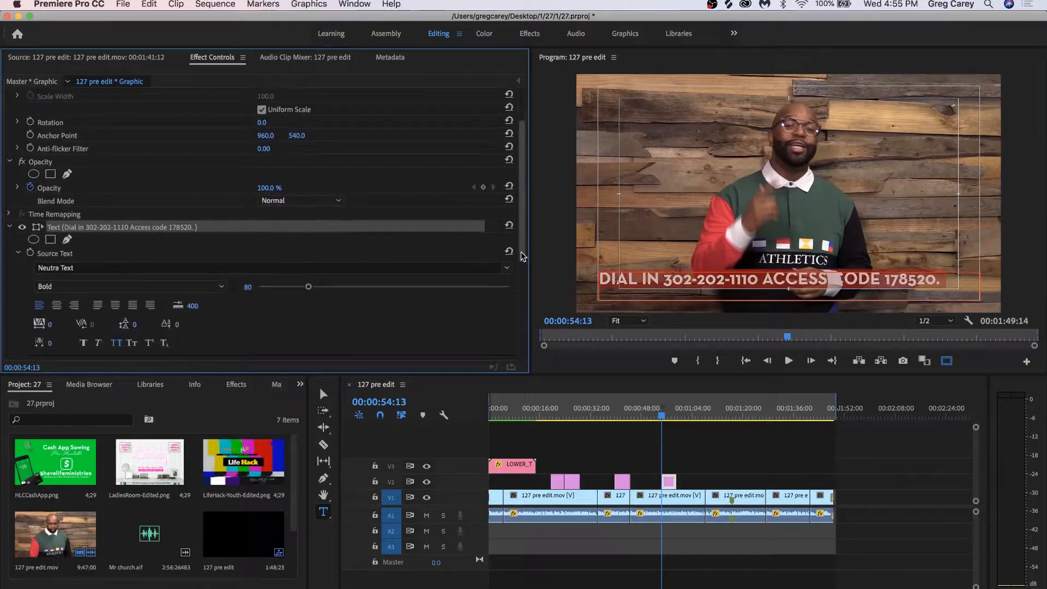
{"action": "left_click", "coordinate": [57, 254]}
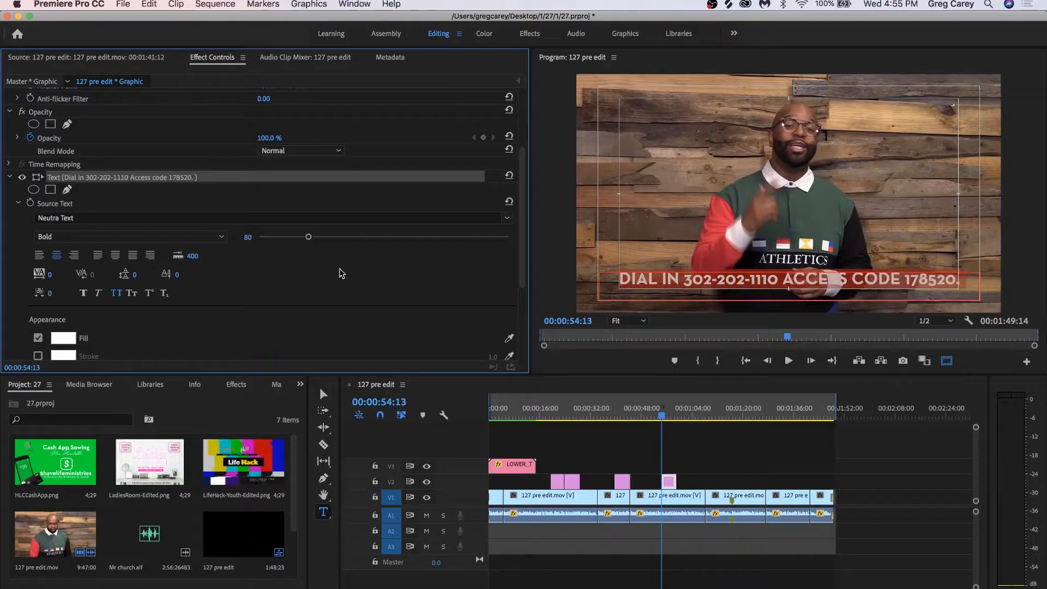
{"action": "left_click_drag", "start_coordinate": [522, 251], "coordinate": [524, 189]}
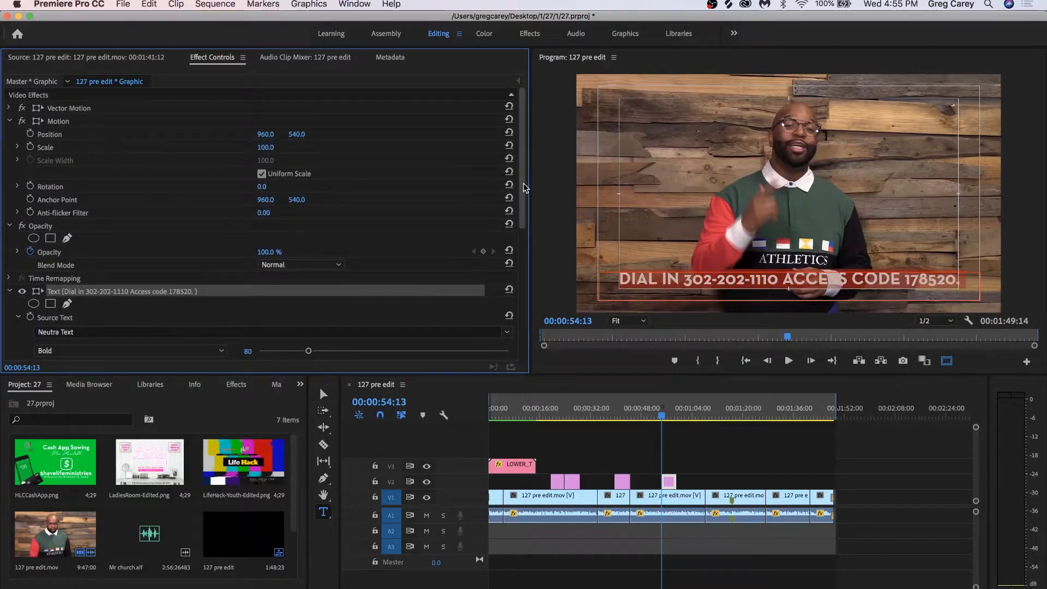
{"action": "left_click_drag", "start_coordinate": [290, 134], "coordinate": [327, 135]}
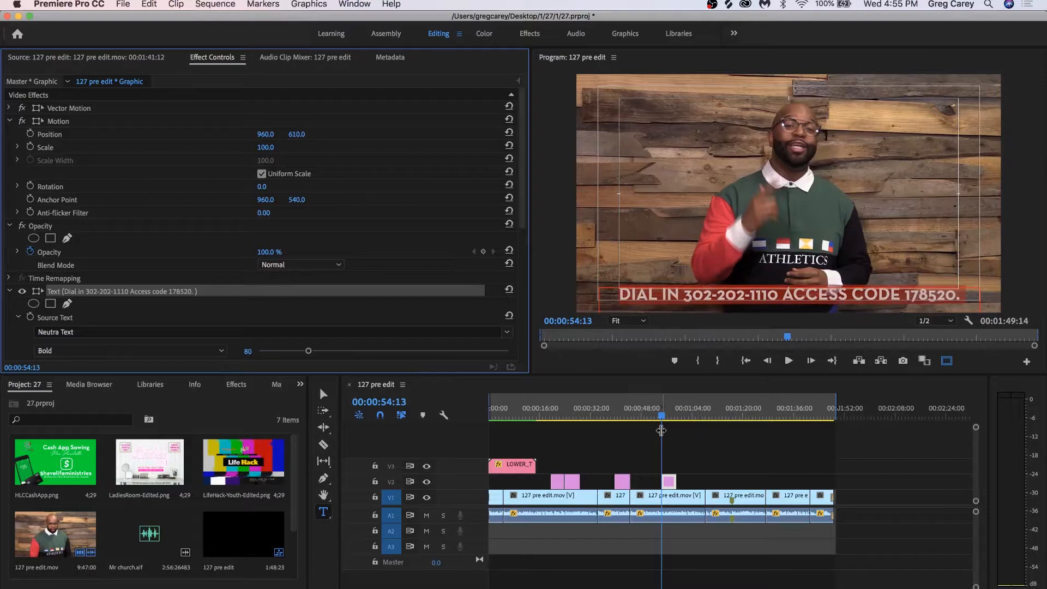
{"action": "key", "text": "super+s"}
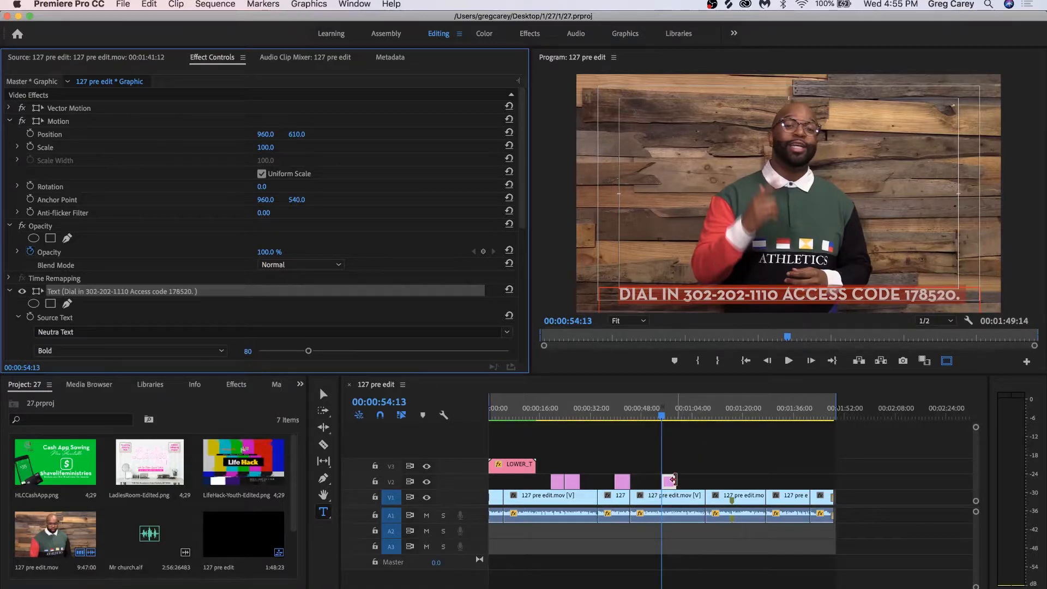
Step: Extend the dial-in title to the end of the video clip beneath it, play on to 00:01:13:28, and save the project
{"action": "left_click", "coordinate": [690, 465]}
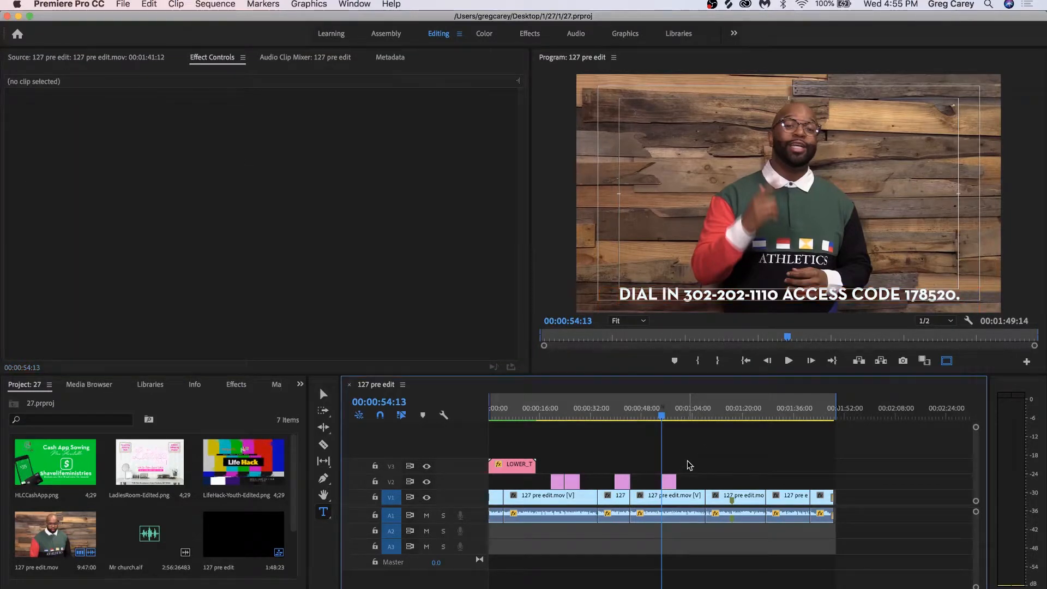
{"action": "left_click_drag", "start_coordinate": [676, 482], "coordinate": [700, 481]}
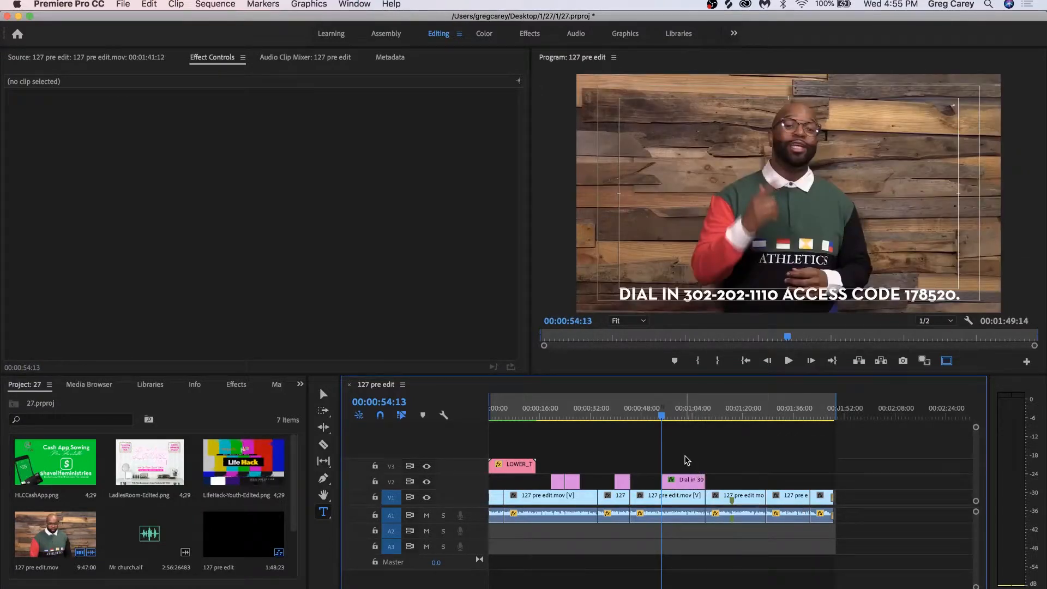
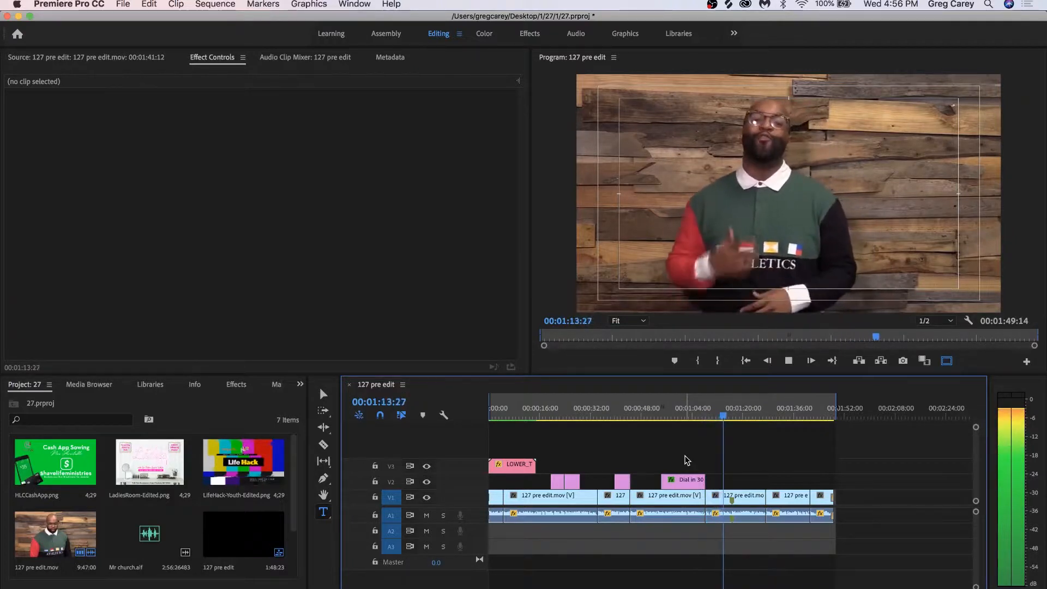
{"action": "key", "text": "space"}
{"action": "key", "text": "super+s"}
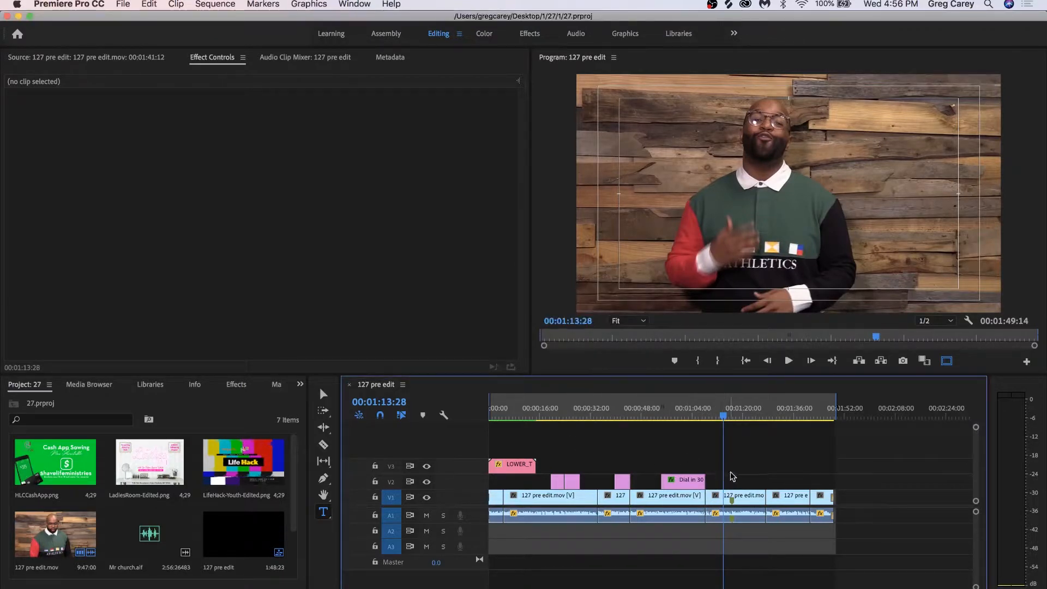
{"action": "key", "text": "super+s"}
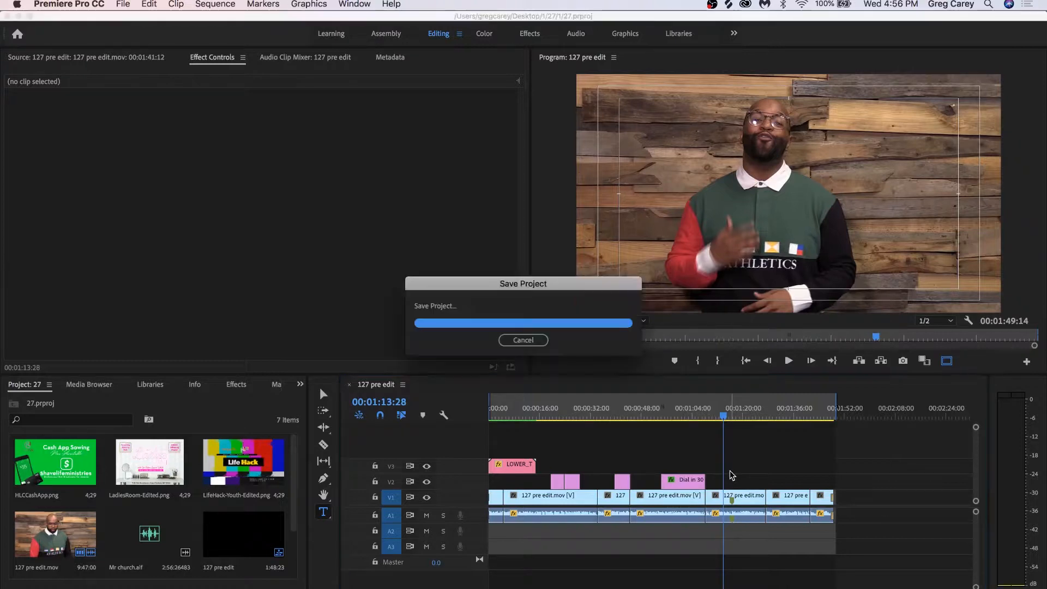
Step: Move the last three video clips and their audio past the end of the sequence, leaving a gap after the prayer announcement, and save
{"action": "left_click_drag", "start_coordinate": [731, 476], "coordinate": [821, 533]}
{"action": "left_click_drag", "start_coordinate": [742, 505], "coordinate": [871, 497]}
{"action": "key", "text": "super+s"}
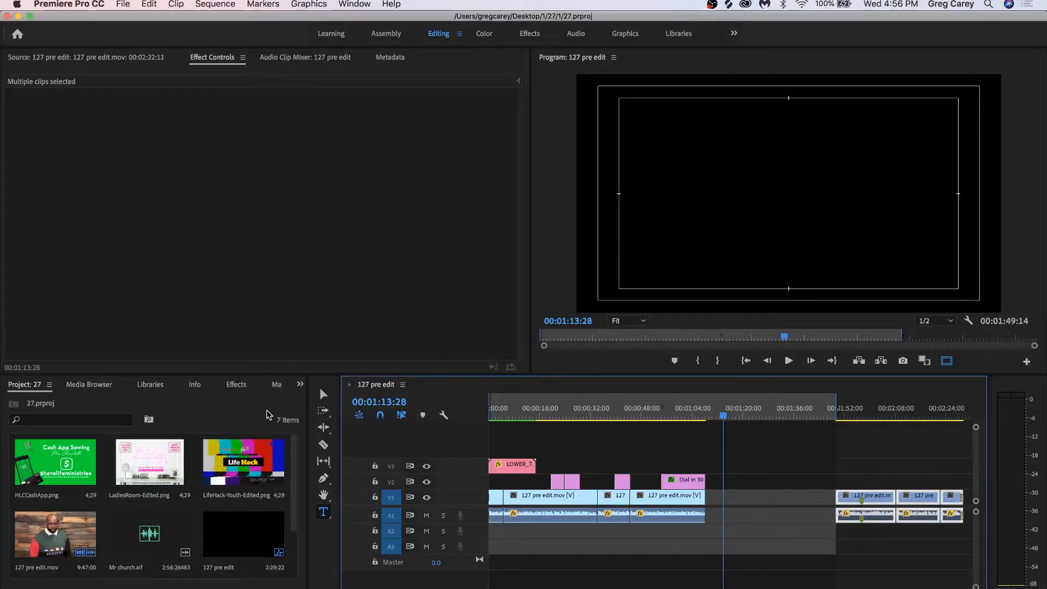
Step: Move the Premiere Pro window aside, minimise the Word script, and open the Desktop dump 1/23 folder from the desktop
{"action": "left_click", "coordinate": [241, 277]}
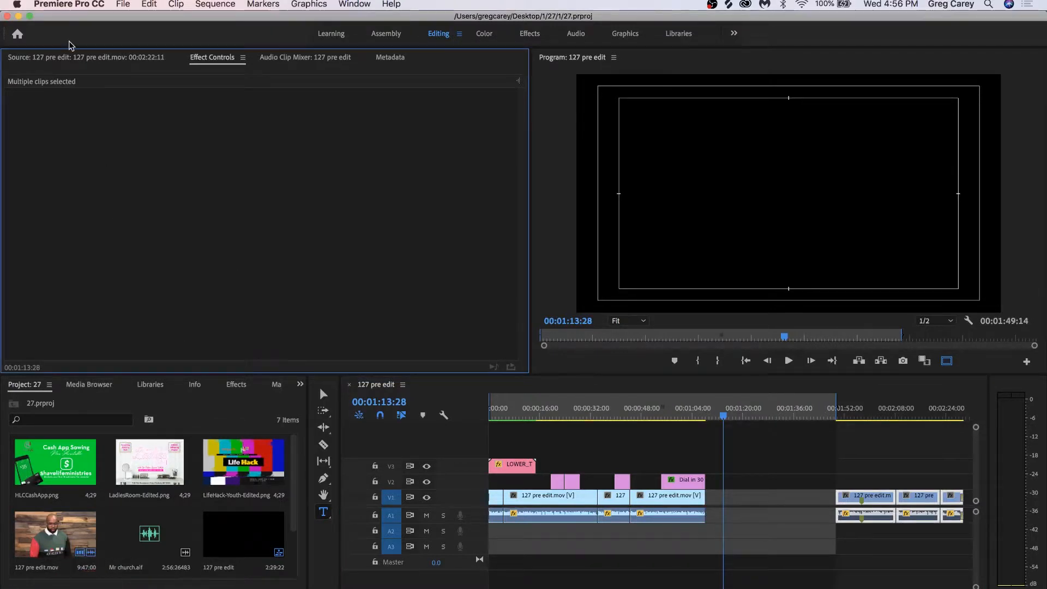
{"action": "left_click_drag", "start_coordinate": [67, 16], "coordinate": [193, 16]}
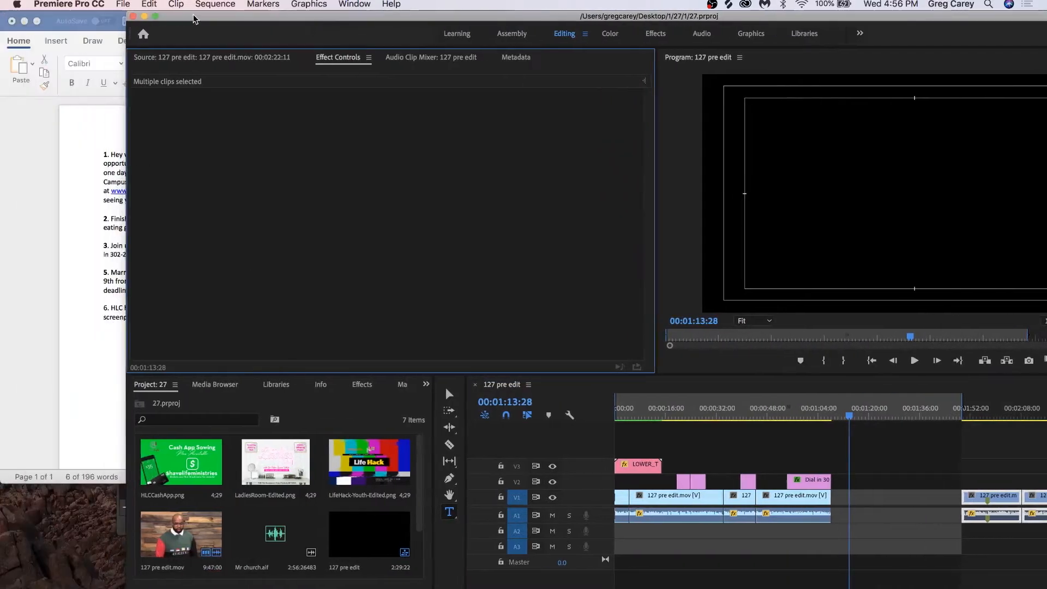
{"action": "left_click", "coordinate": [24, 20]}
{"action": "left_click", "coordinate": [90, 99]}
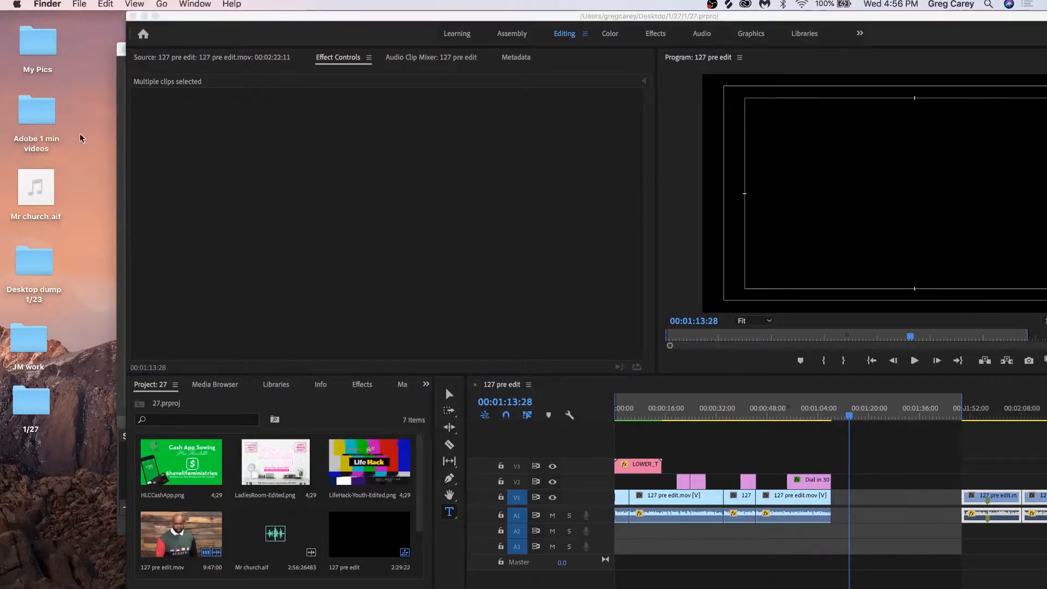
{"action": "left_click_drag", "start_coordinate": [186, 19], "coordinate": [158, 9]}
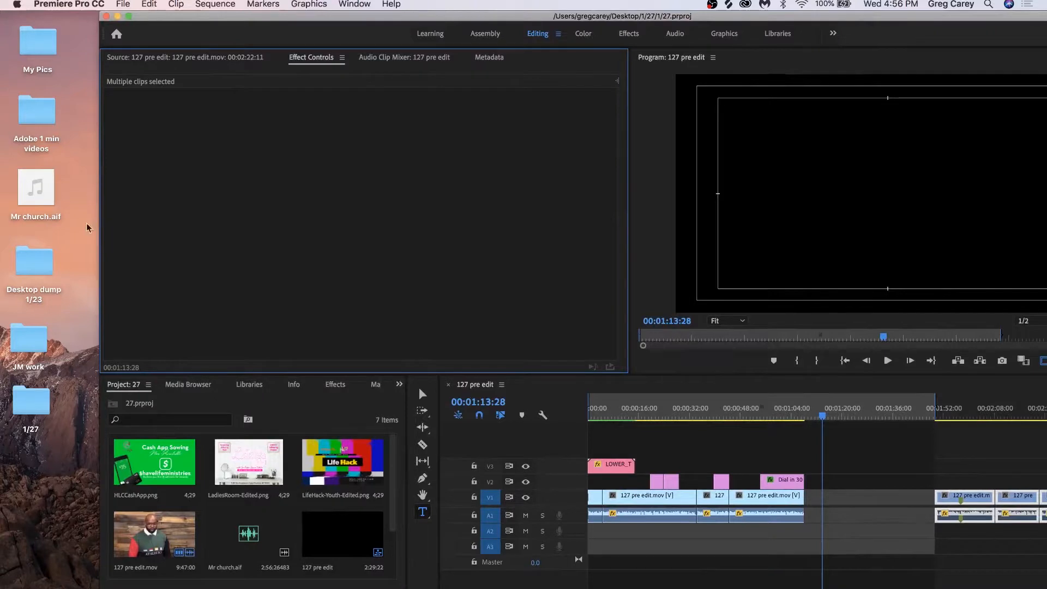
{"action": "left_click", "coordinate": [79, 239]}
{"action": "double_click", "coordinate": [52, 260]}
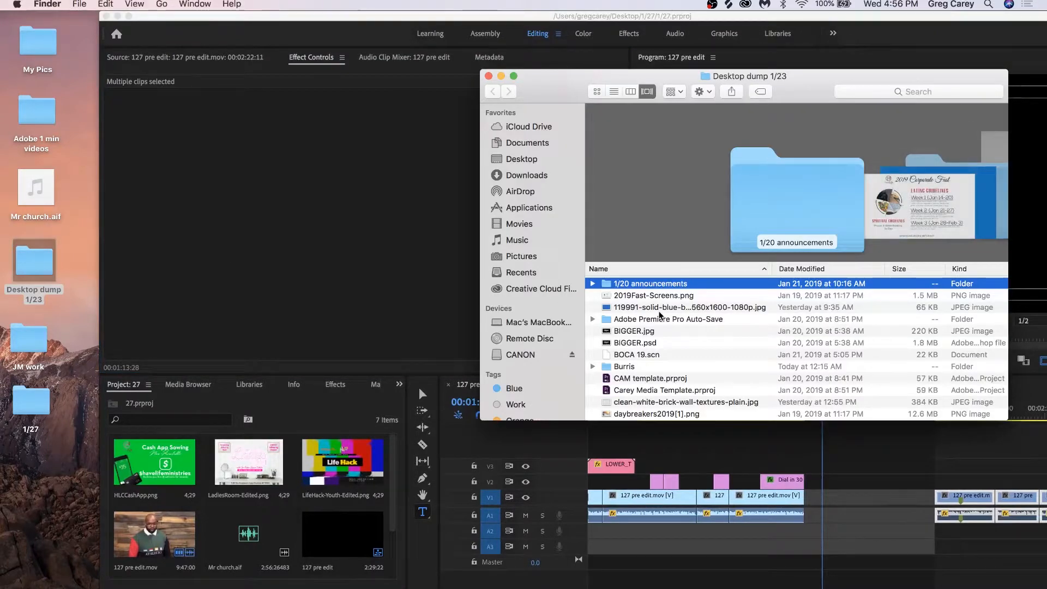
Step: Look through the Desktop dump 1/23 folder and its University 128 Dunmp subfolder for usable announcement media
{"action": "scroll", "coordinate": [660, 314], "scroll_direction": "down", "scroll_amount": 5}
{"action": "scroll", "coordinate": [660, 314], "scroll_direction": "down", "scroll_amount": 8}
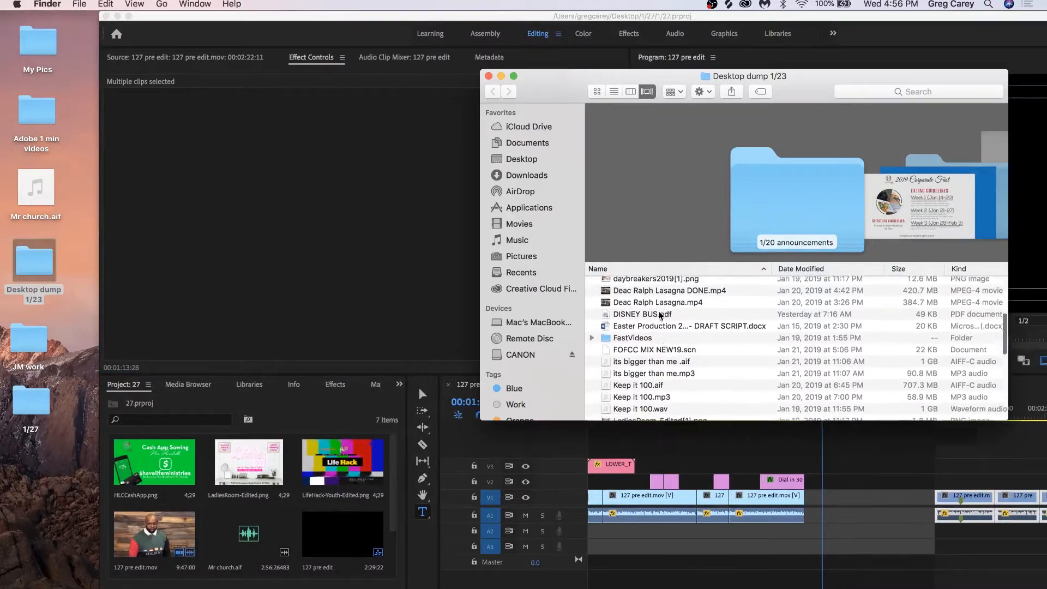
{"action": "scroll", "coordinate": [660, 315], "scroll_direction": "down", "scroll_amount": 4}
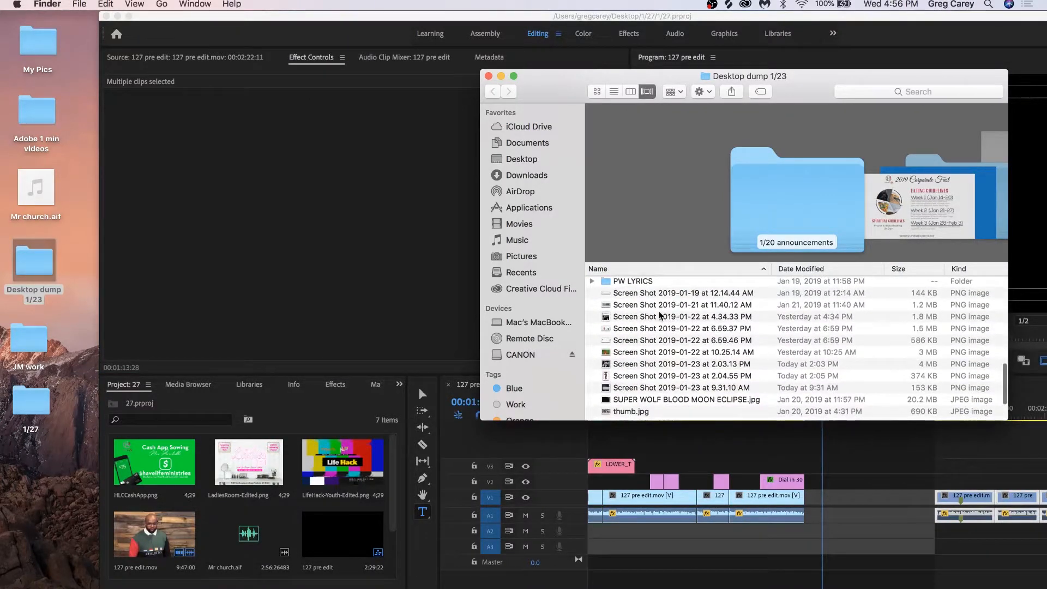
{"action": "scroll", "coordinate": [660, 315], "scroll_direction": "down", "scroll_amount": 3}
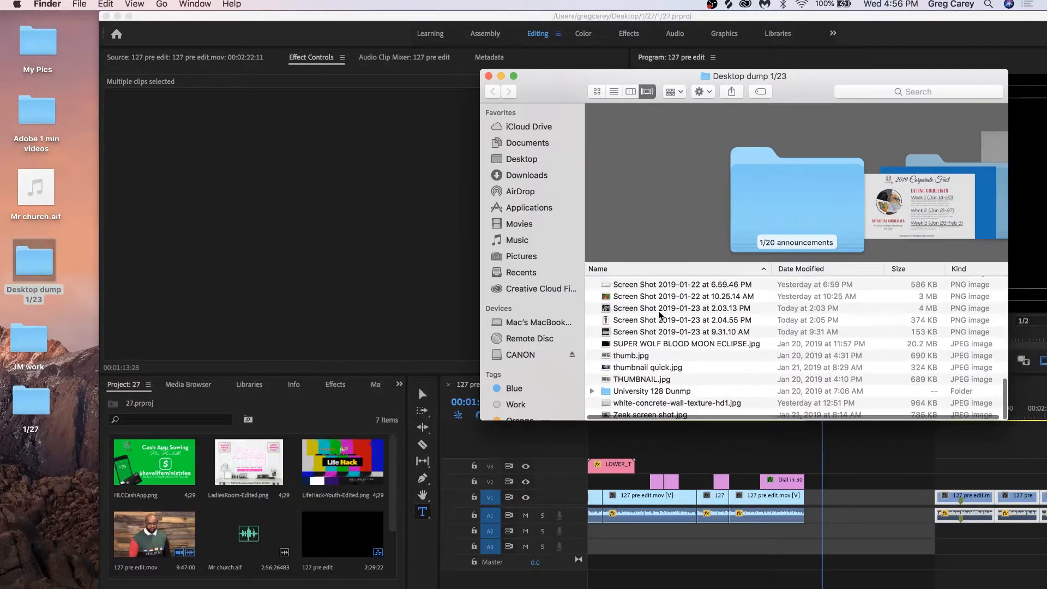
{"action": "scroll", "coordinate": [660, 315], "scroll_direction": "up", "scroll_amount": 10}
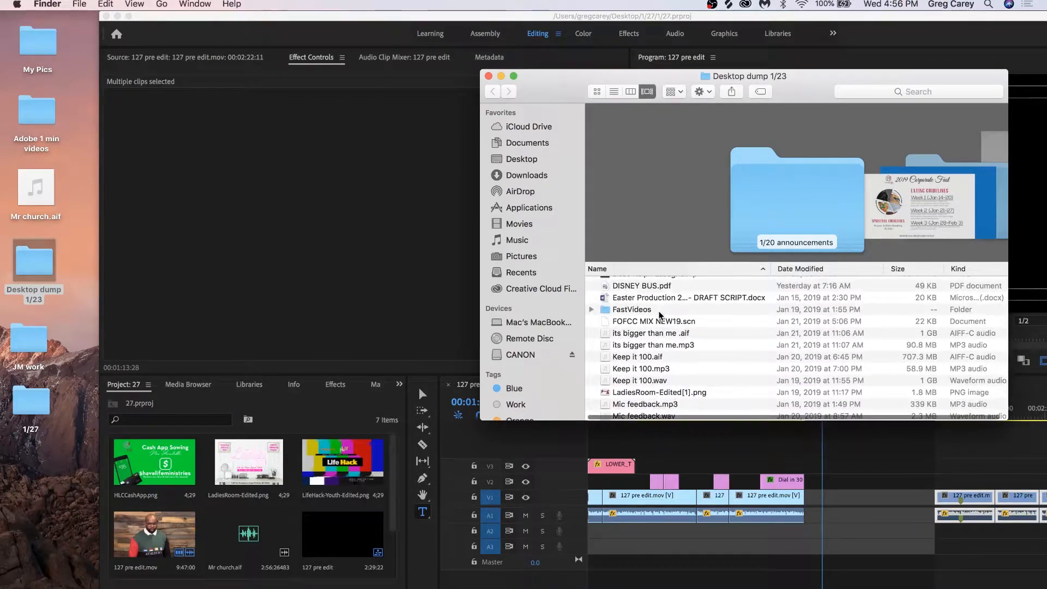
{"action": "scroll", "coordinate": [660, 314], "scroll_direction": "up", "scroll_amount": 8}
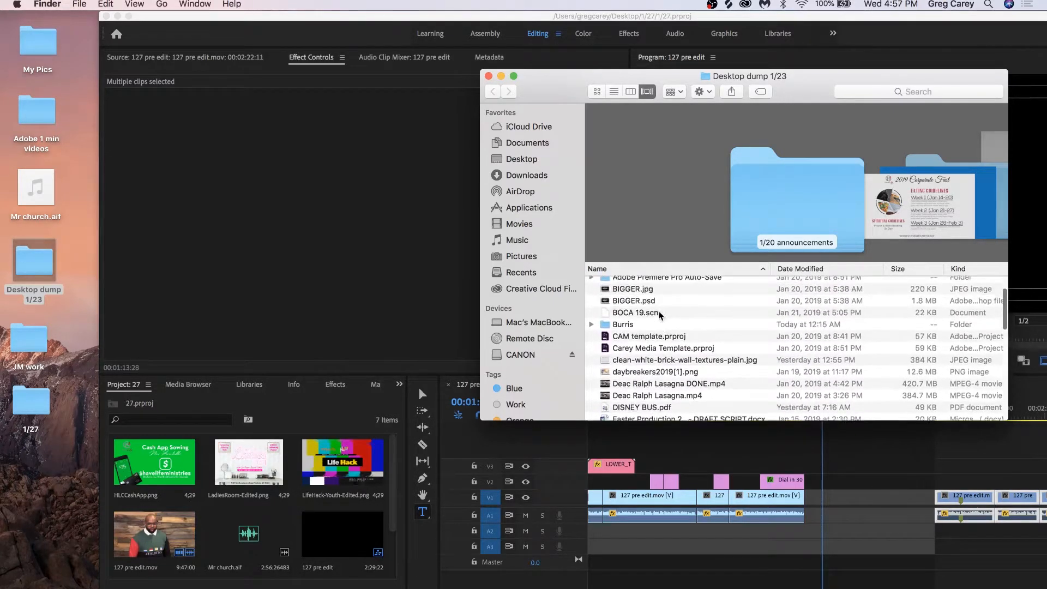
{"action": "scroll", "coordinate": [660, 316], "scroll_direction": "down", "scroll_amount": 15}
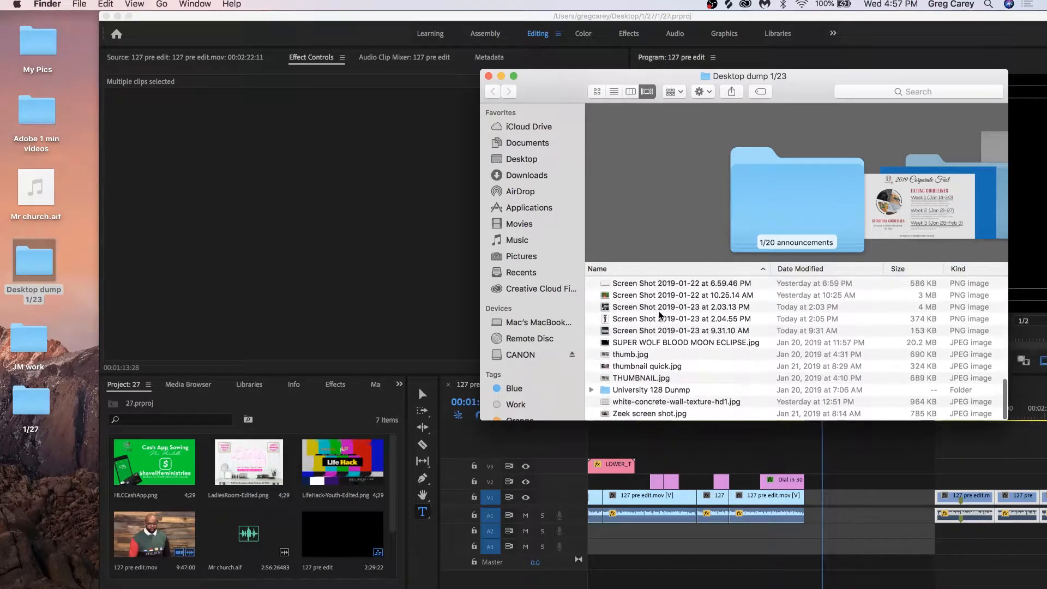
{"action": "double_click", "coordinate": [641, 391]}
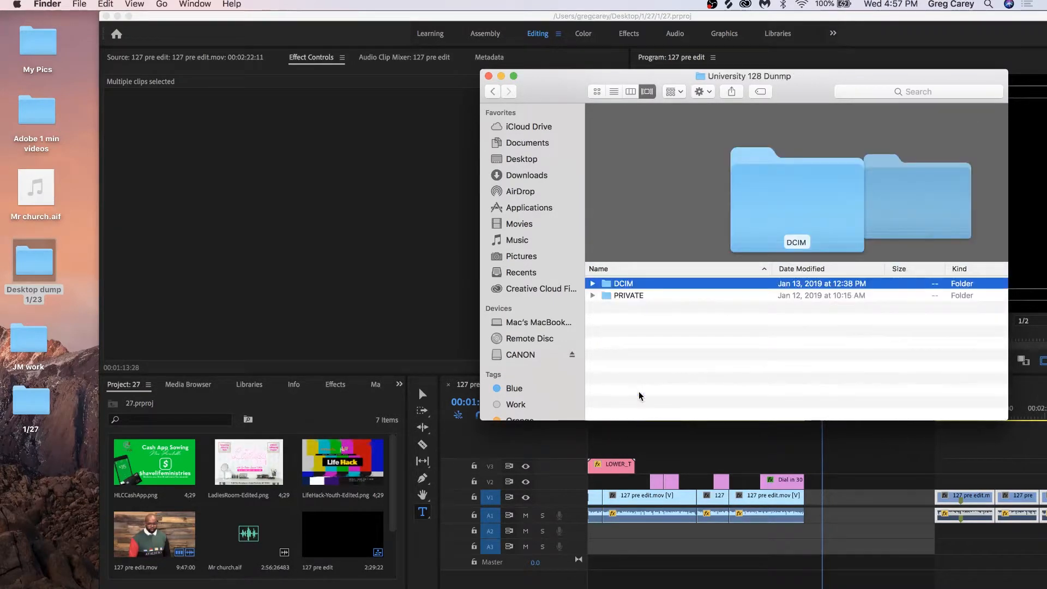
{"action": "left_click", "coordinate": [492, 91]}
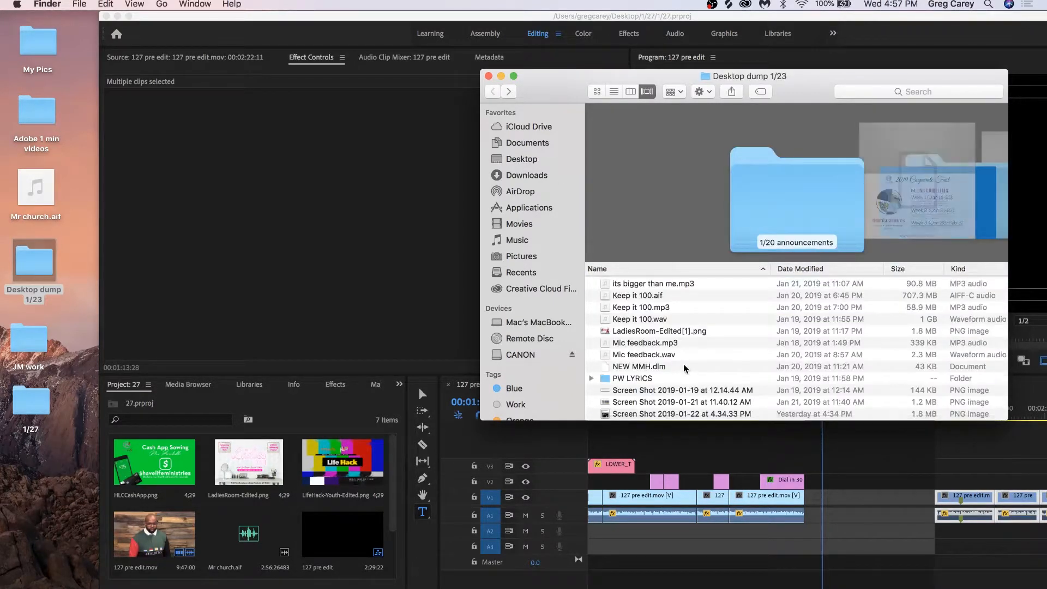
Step: Open the 1/20 announcements folder inside Desktop dump 1/23 to check its contents
{"action": "scroll", "coordinate": [685, 368], "scroll_direction": "up", "scroll_amount": 5}
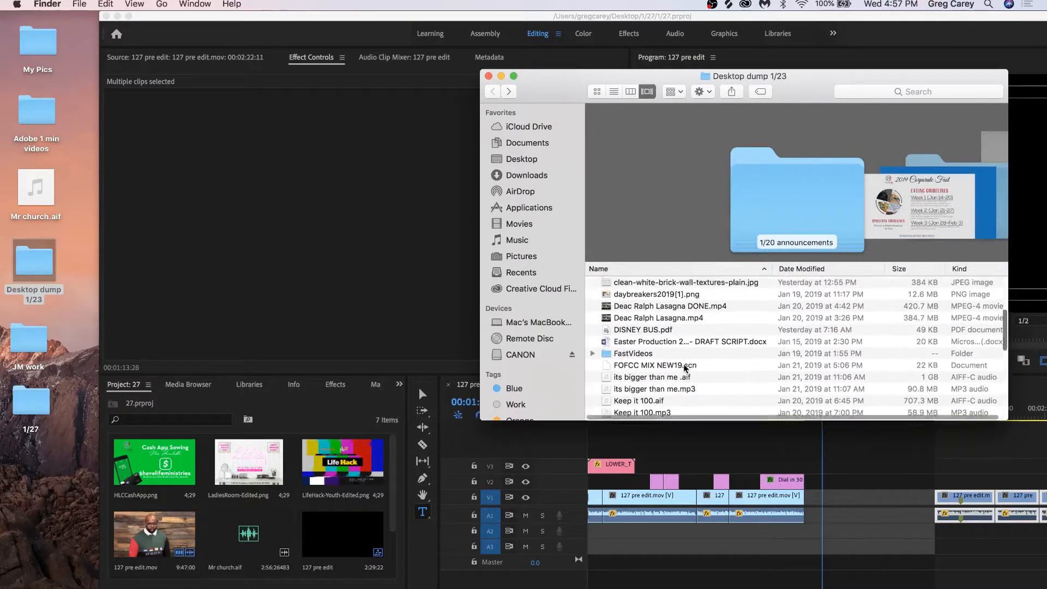
{"action": "scroll", "coordinate": [685, 369], "scroll_direction": "up", "scroll_amount": 4}
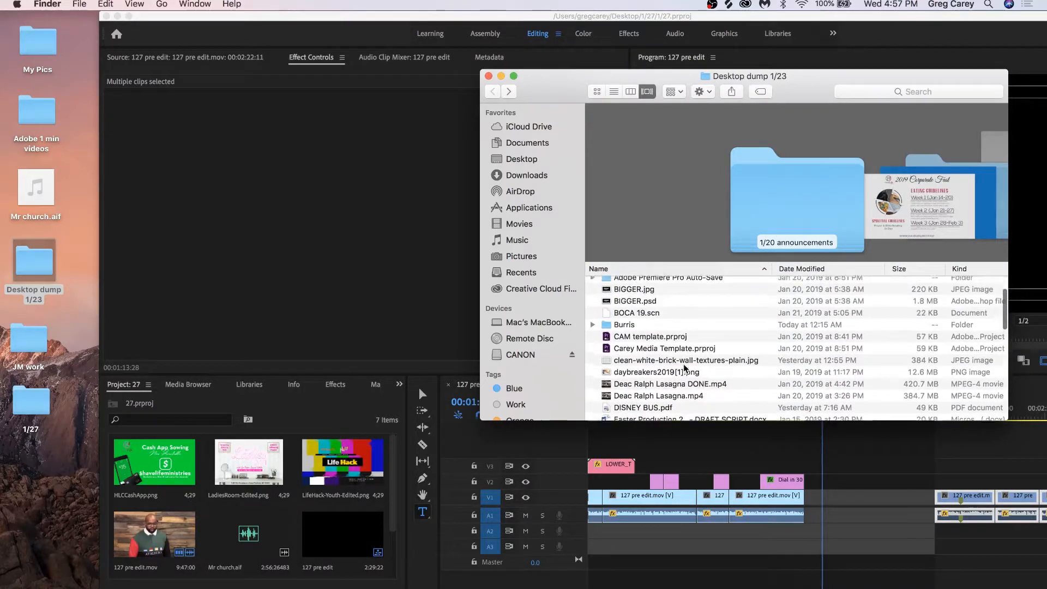
{"action": "scroll", "coordinate": [685, 369], "scroll_direction": "up", "scroll_amount": 1}
{"action": "left_click", "coordinate": [637, 284]}
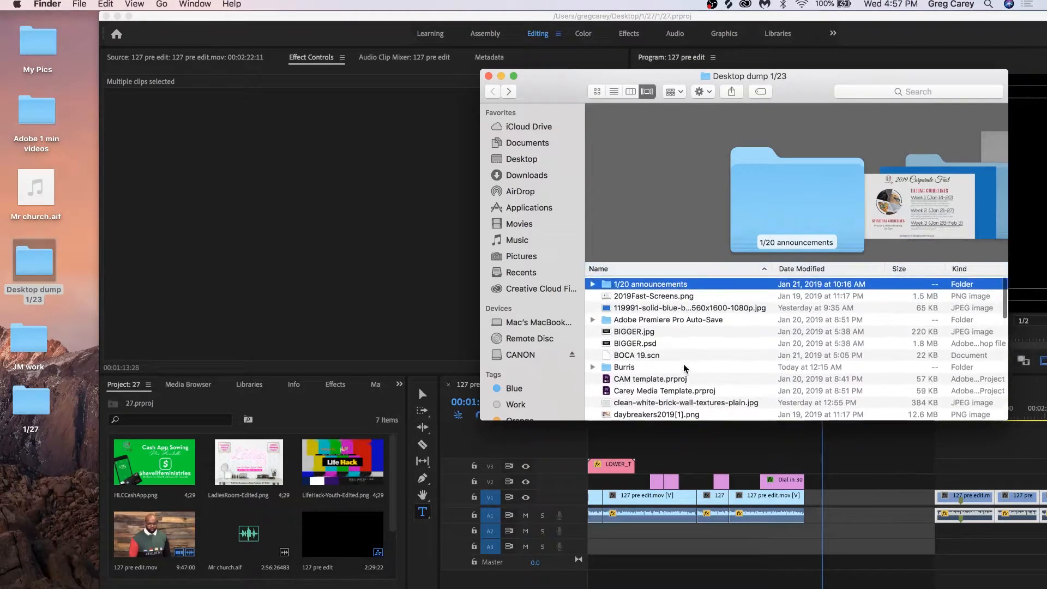
{"action": "double_click", "coordinate": [637, 284]}
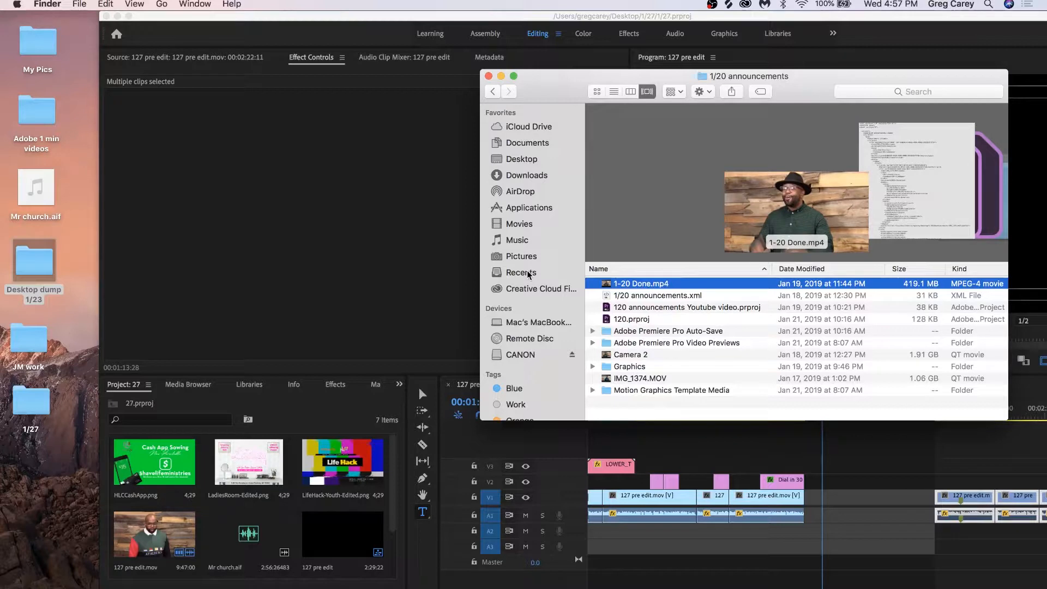
Step: Return to Premiere Pro, undo the move of the last three video clips and their audio, and save the project
{"action": "left_click", "coordinate": [412, 181]}
{"action": "left_click_drag", "start_coordinate": [740, 588], "coordinate": [784, 588]}
{"action": "key", "text": "super+z"}
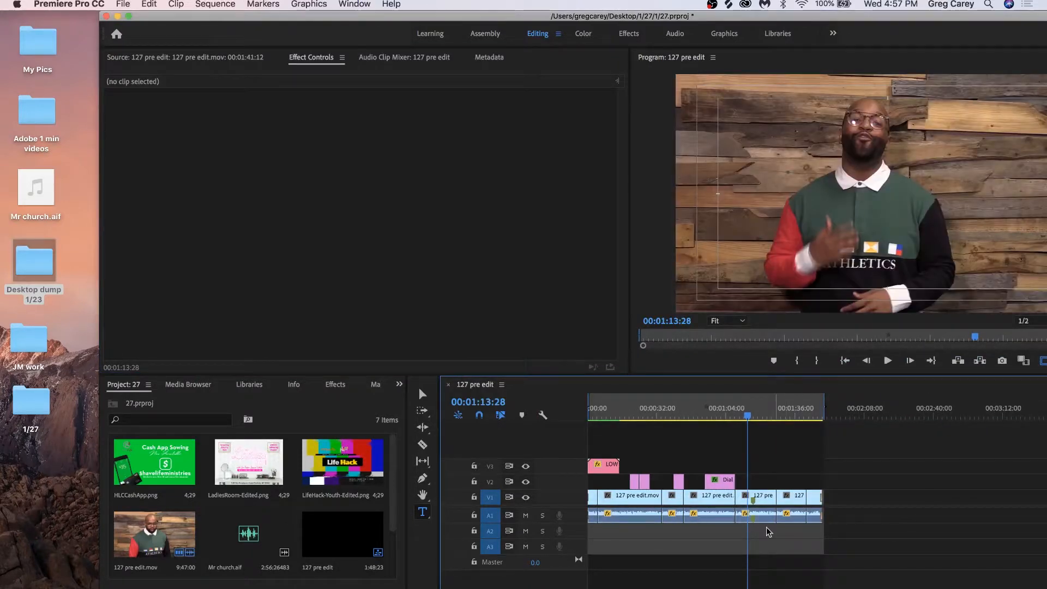
{"action": "key", "text": "super+s"}
Step: Switch to Chrome, go to the Have Life Church Facebook page, and open the Pre-Valentines Day Soiree graphic from its posts
{"action": "left_click", "coordinate": [59, 577]}
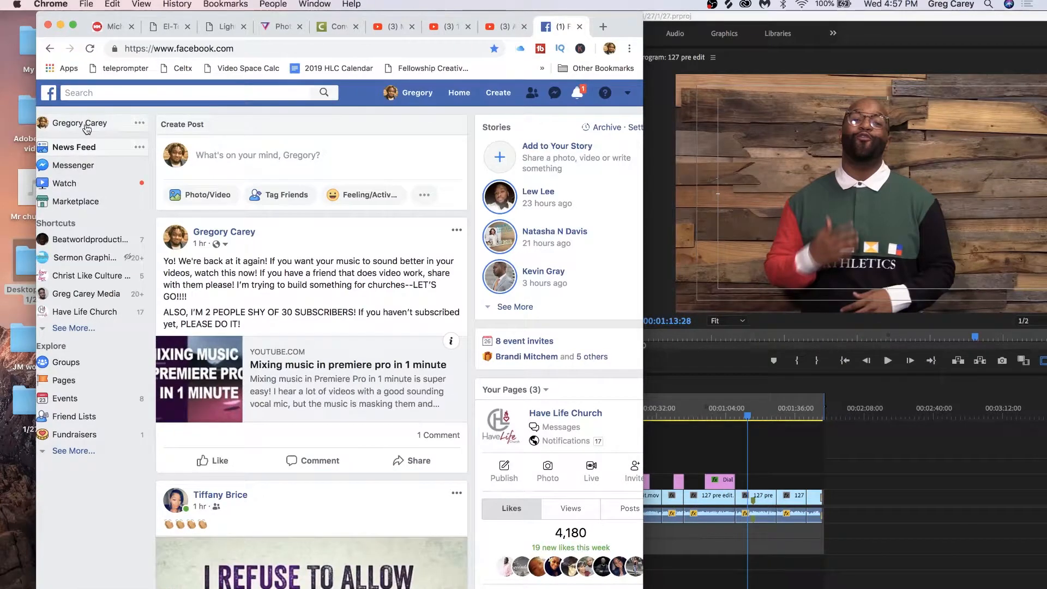
{"action": "left_click", "coordinate": [73, 313]}
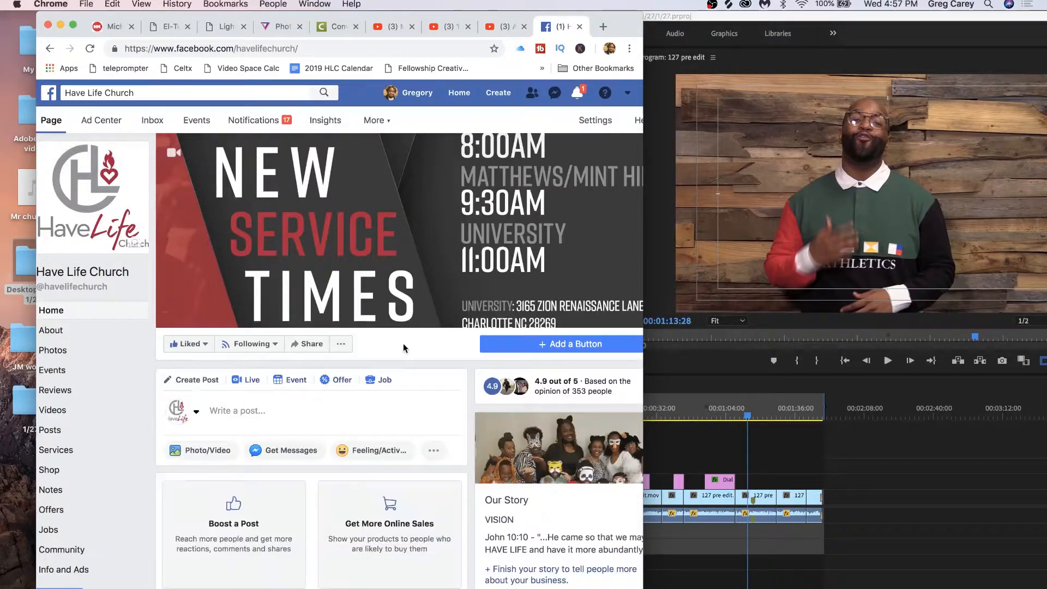
{"action": "scroll", "coordinate": [404, 346], "scroll_direction": "down", "scroll_amount": 1}
{"action": "scroll", "coordinate": [403, 347], "scroll_direction": "down", "scroll_amount": 15}
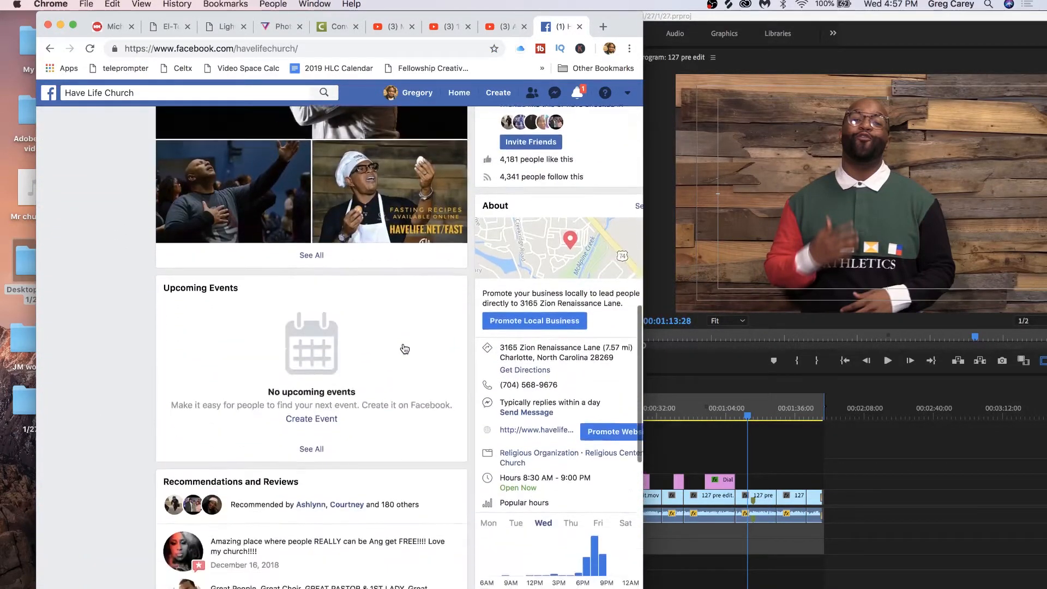
{"action": "scroll", "coordinate": [404, 349], "scroll_direction": "down", "scroll_amount": 5}
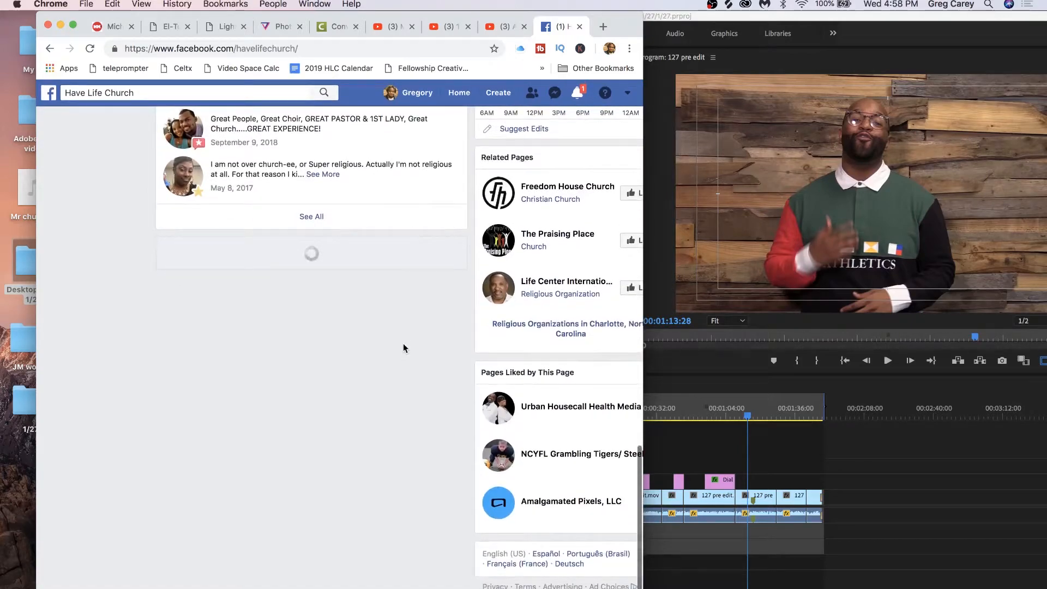
{"action": "scroll", "coordinate": [404, 348], "scroll_direction": "down", "scroll_amount": 15}
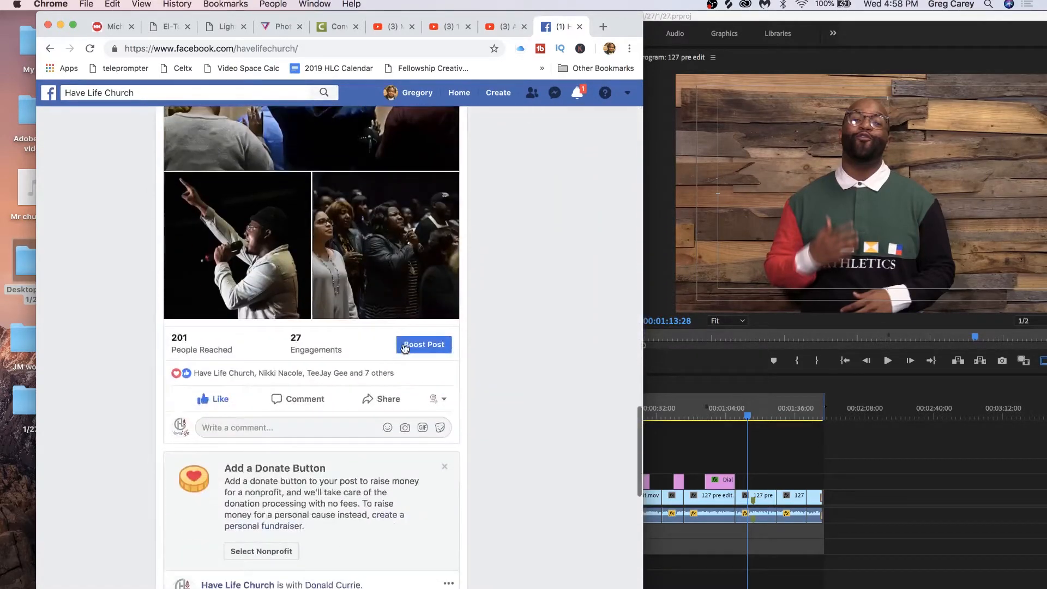
{"action": "scroll", "coordinate": [403, 348], "scroll_direction": "down", "scroll_amount": 10}
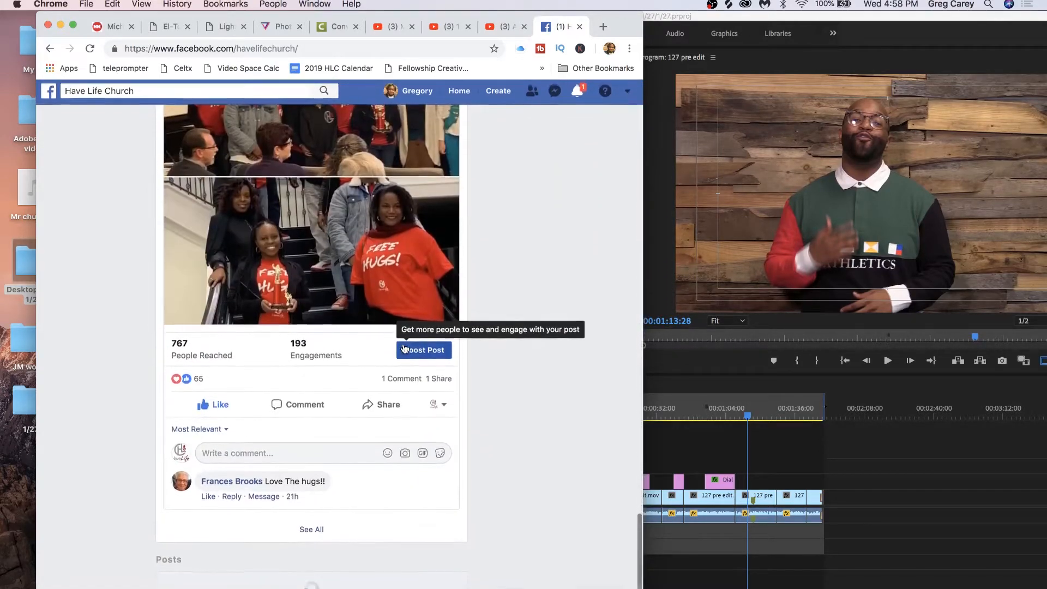
{"action": "scroll", "coordinate": [403, 377], "scroll_direction": "down", "scroll_amount": 8}
{"action": "scroll", "coordinate": [403, 389], "scroll_direction": "down", "scroll_amount": 15}
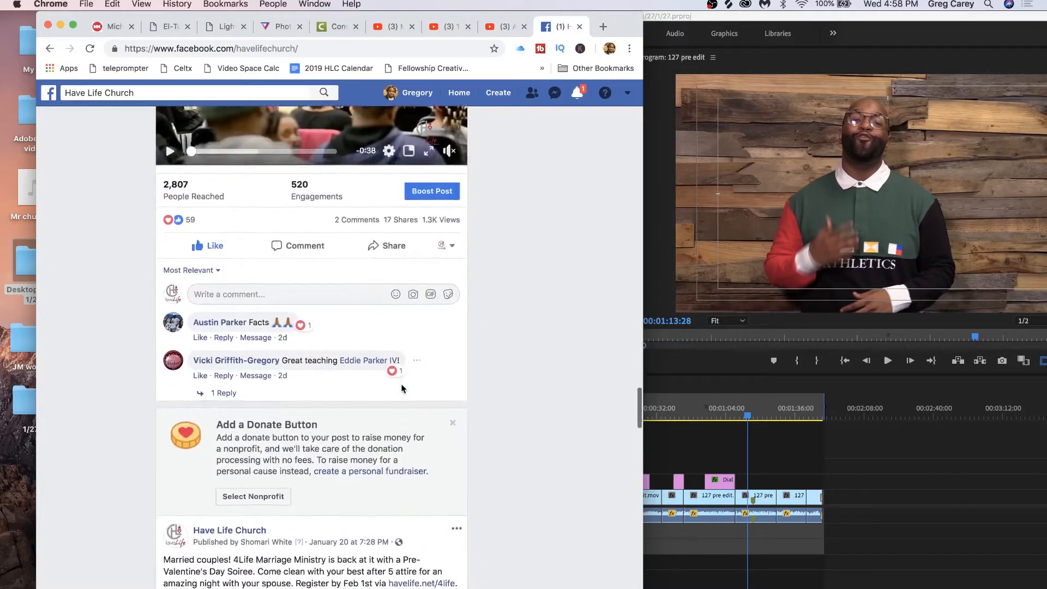
{"action": "scroll", "coordinate": [403, 388], "scroll_direction": "down", "scroll_amount": 2}
{"action": "left_click", "coordinate": [333, 278]}
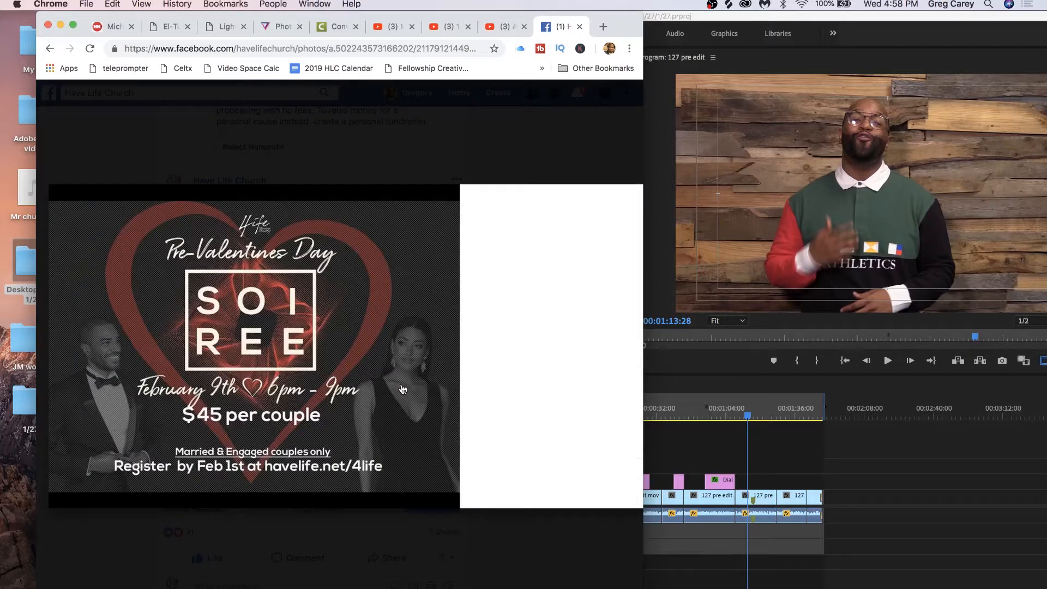
Step: Save the Soiree graphic to the desktop, minimise Chrome, and move the image file into the 1/27 folder
{"action": "left_click_drag", "start_coordinate": [99, 19], "coordinate": [337, 21]}
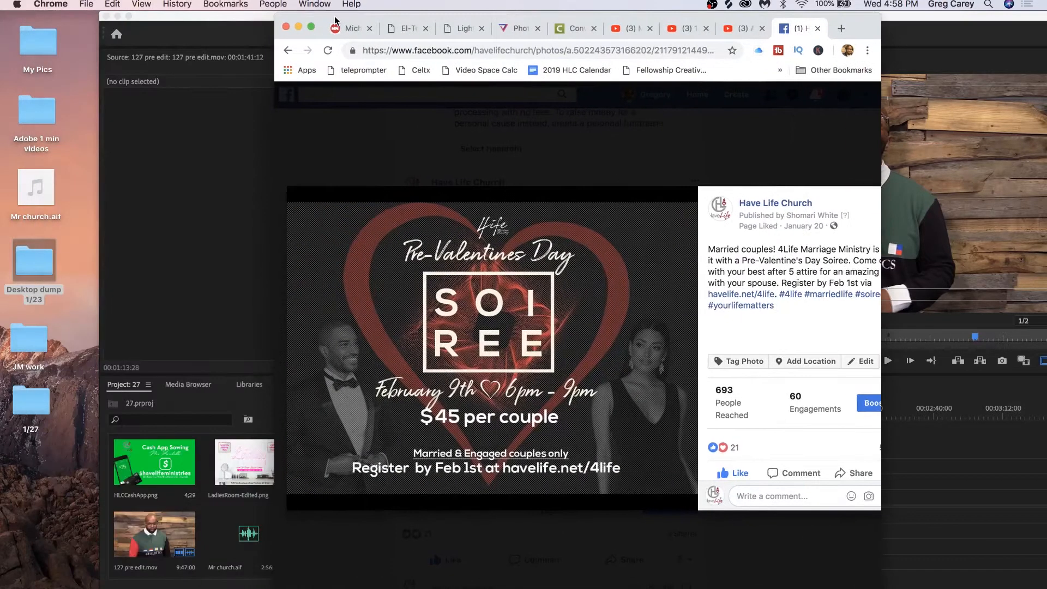
{"action": "left_click_drag", "start_coordinate": [489, 302], "coordinate": [45, 473]}
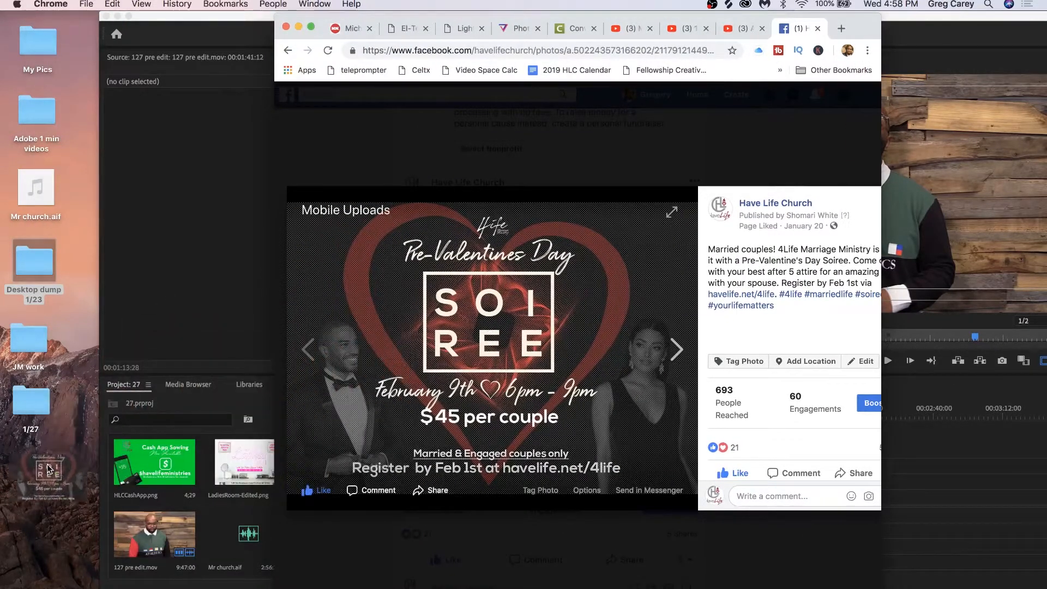
{"action": "left_click", "coordinate": [298, 27]}
{"action": "left_click", "coordinate": [235, 28]}
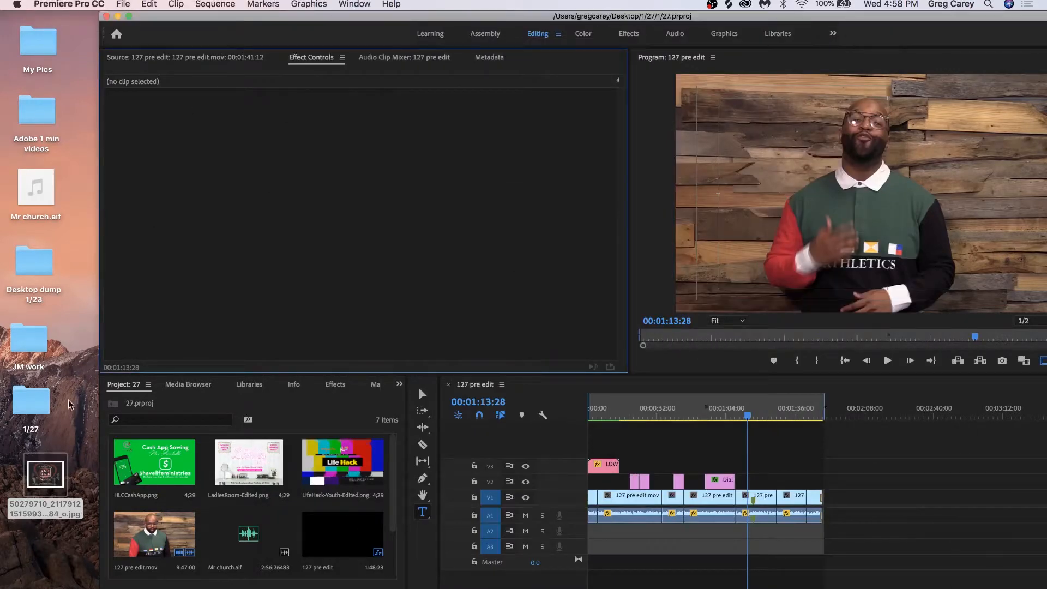
{"action": "left_click_drag", "start_coordinate": [48, 470], "coordinate": [33, 405]}
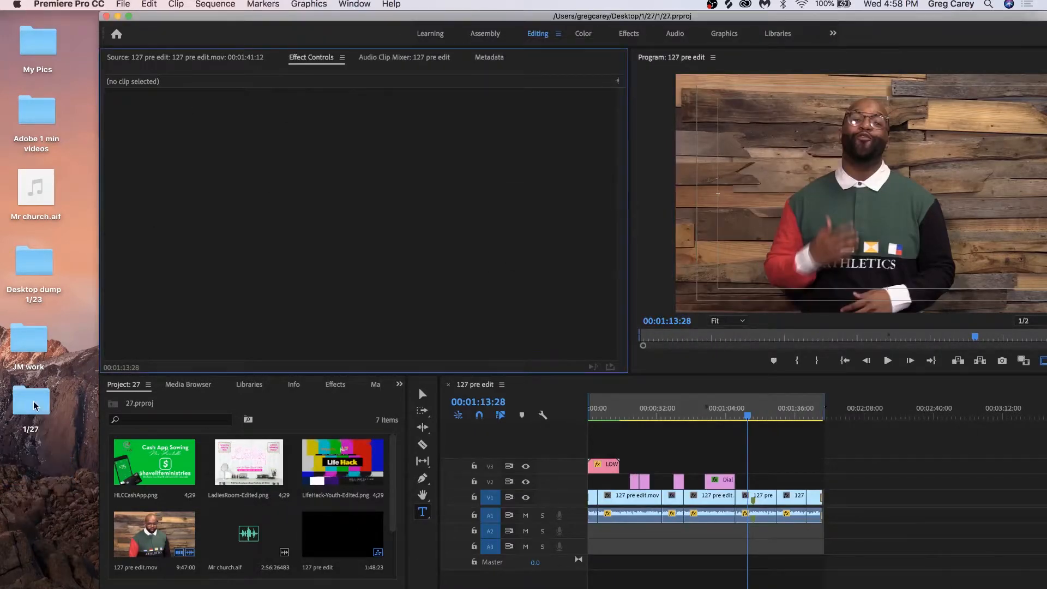
Step: Switch Premiere Pro to the Assembly workspace and import the Soiree JPEG from the 1/27 folder into the project
{"action": "double_click", "coordinate": [31, 402]}
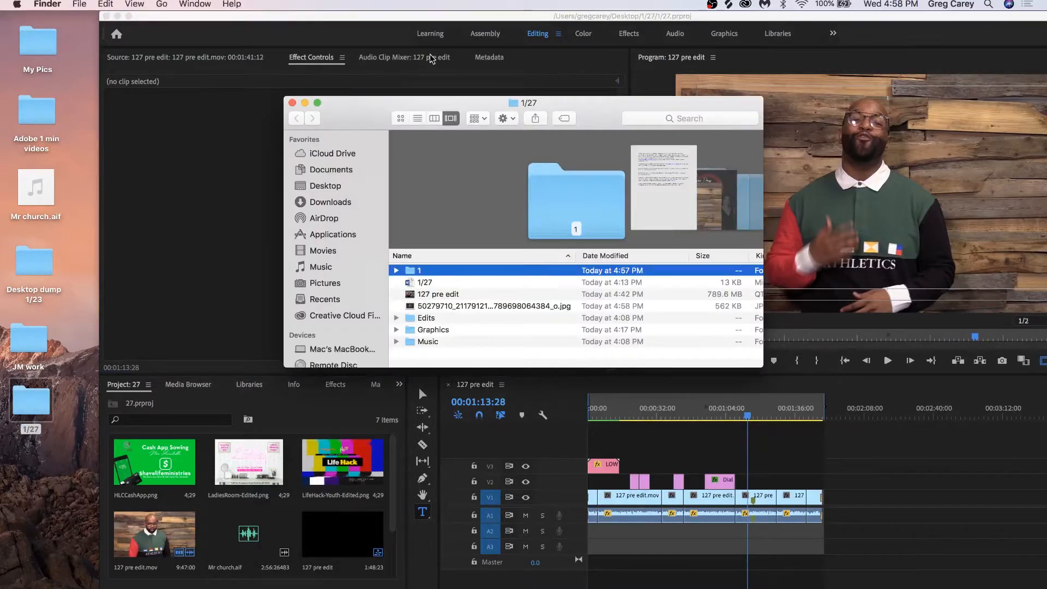
{"action": "left_click", "coordinate": [487, 34]}
{"action": "left_click", "coordinate": [485, 35]}
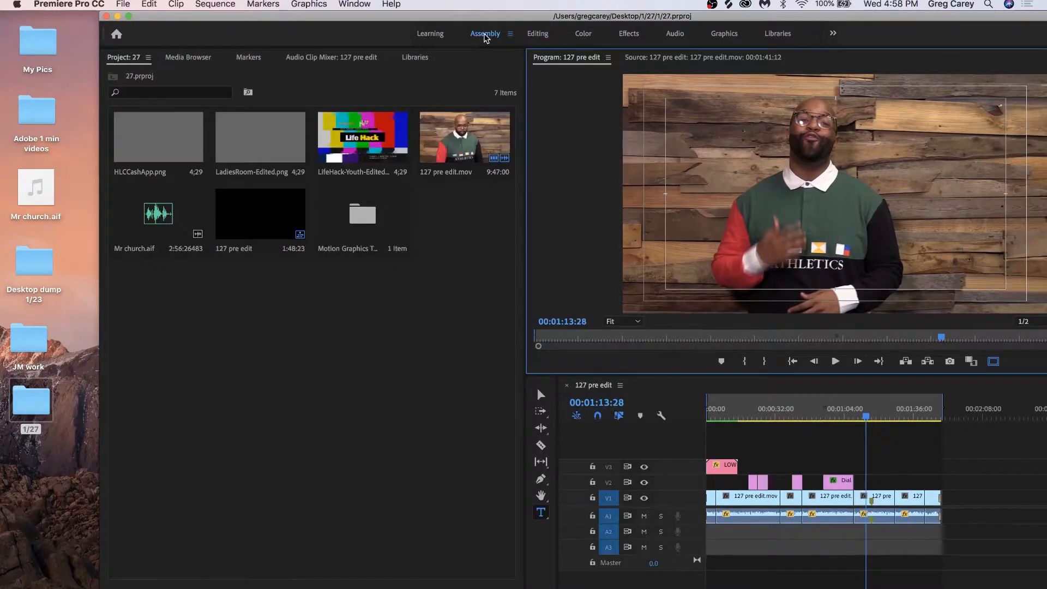
{"action": "double_click", "coordinate": [32, 397]}
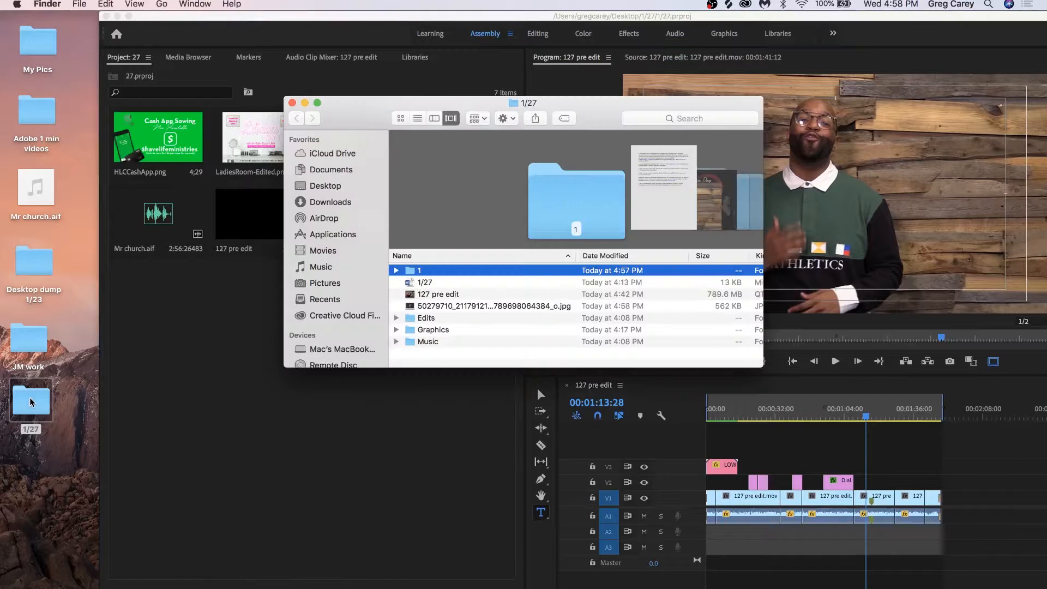
{"action": "left_click", "coordinate": [431, 295]}
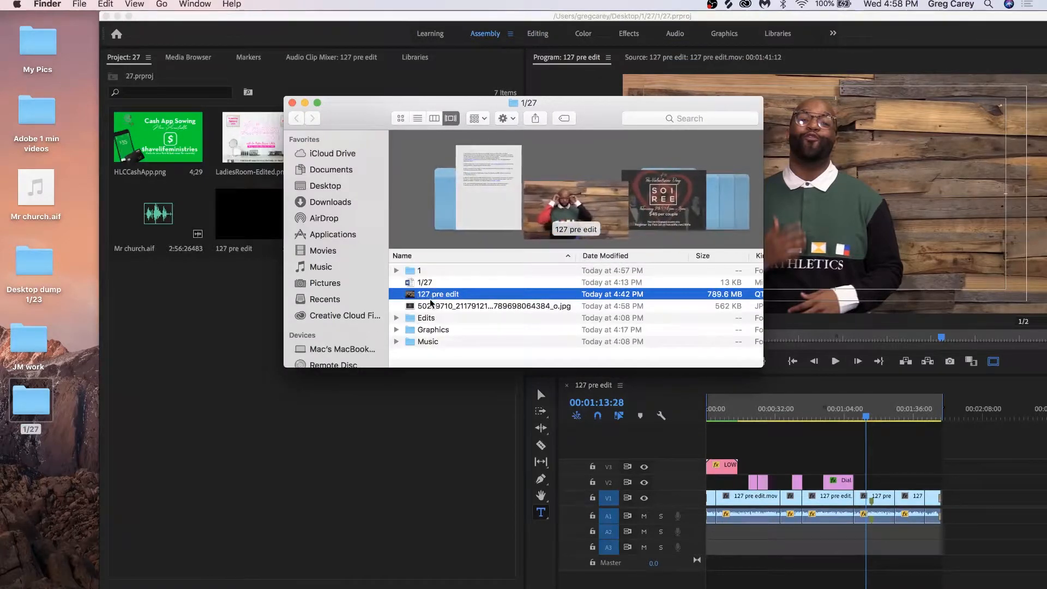
{"action": "left_click", "coordinate": [431, 307]}
{"action": "left_click_drag", "start_coordinate": [430, 307], "coordinate": [273, 486]}
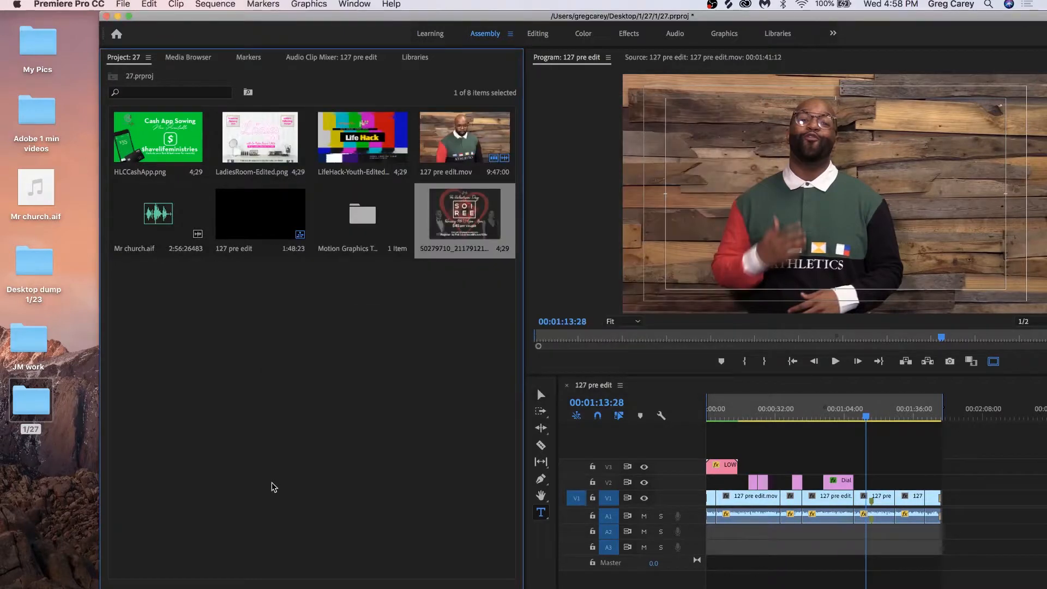
Step: Enlarge the Premiere Pro window and place the Soiree graphic on V2 from 00:01:16:12 to the end of the video clip beneath
{"action": "double_click", "coordinate": [210, 16]}
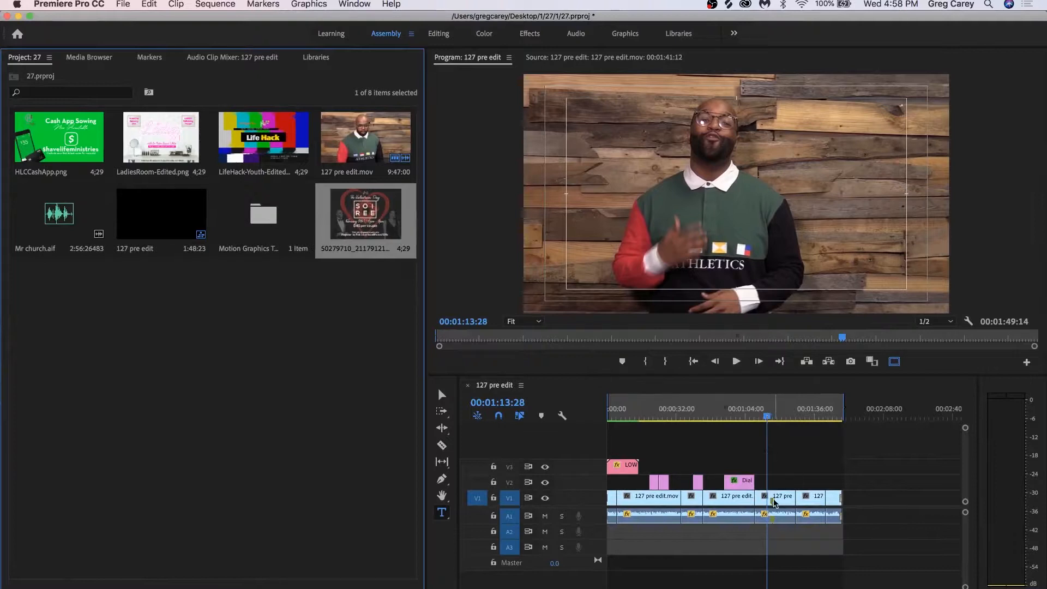
{"action": "left_click_drag", "start_coordinate": [718, 588], "coordinate": [644, 588]}
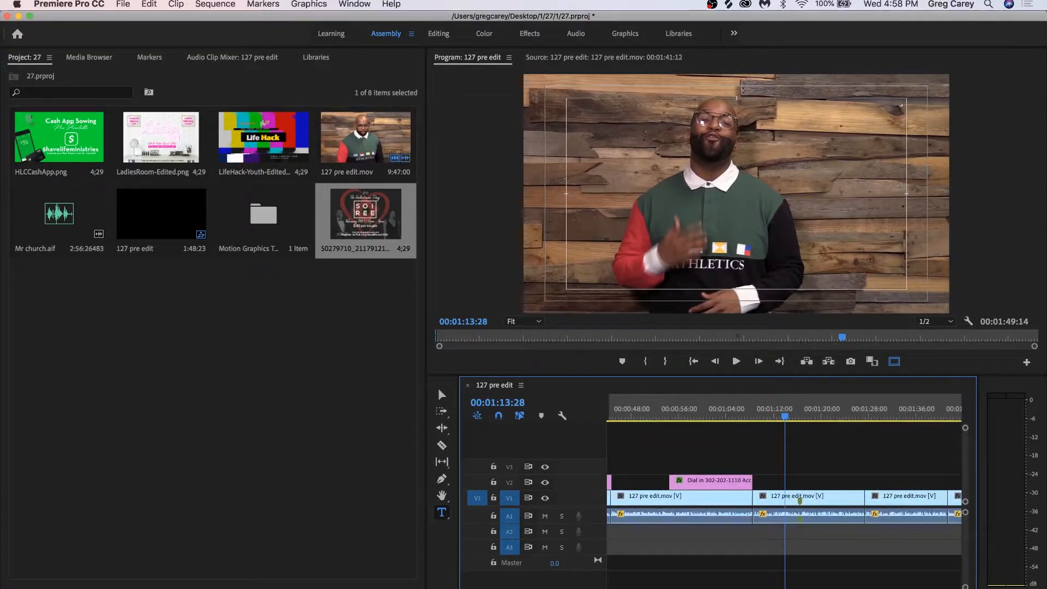
{"action": "left_click_drag", "start_coordinate": [785, 417], "coordinate": [798, 419]}
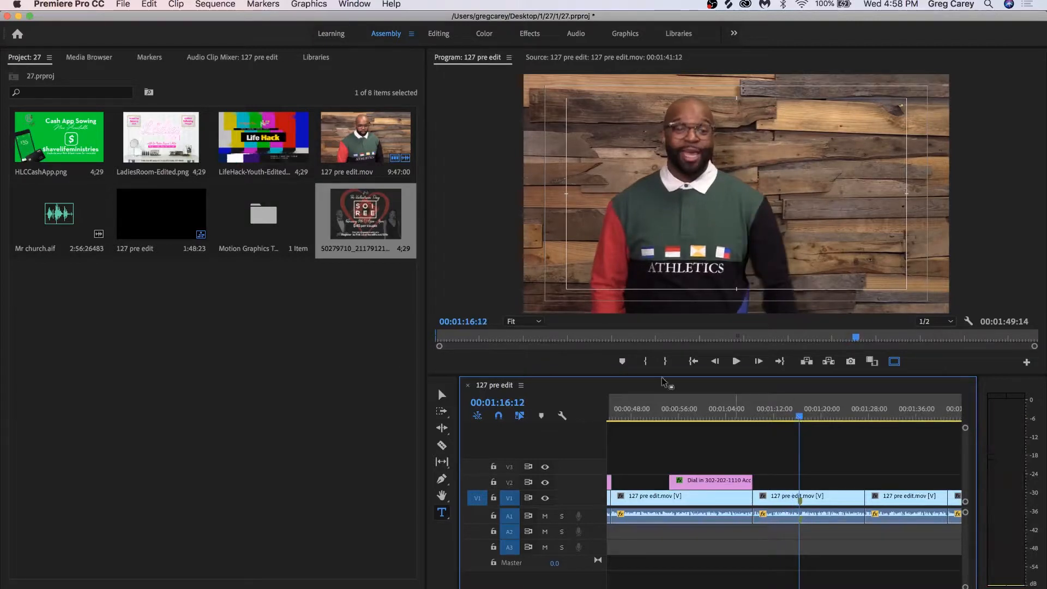
{"action": "left_click", "coordinate": [352, 371]}
{"action": "left_click_drag", "start_coordinate": [360, 242], "coordinate": [864, 480]}
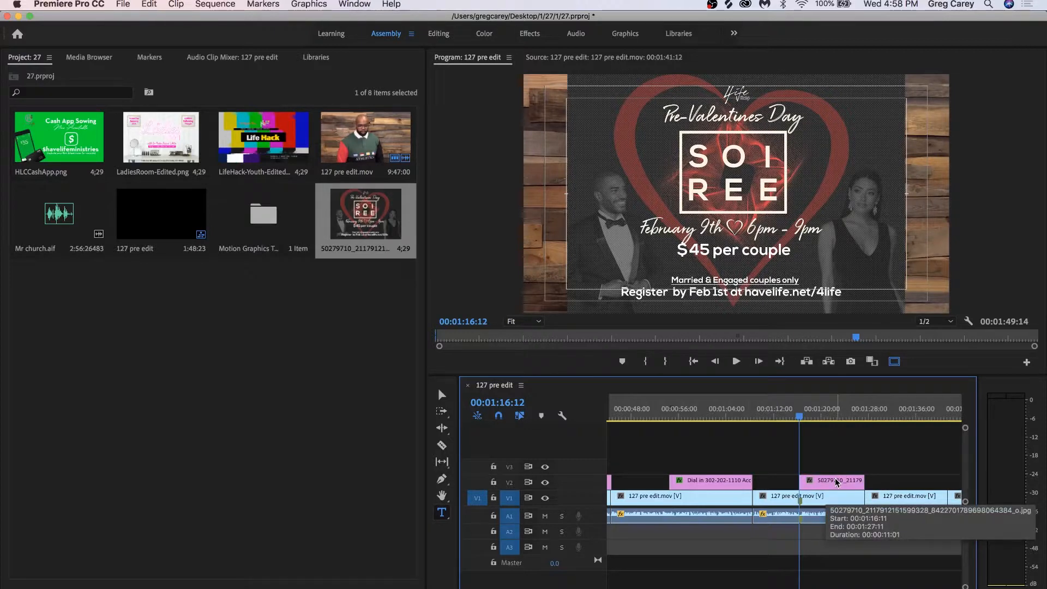
{"action": "left_click", "coordinate": [836, 482]}
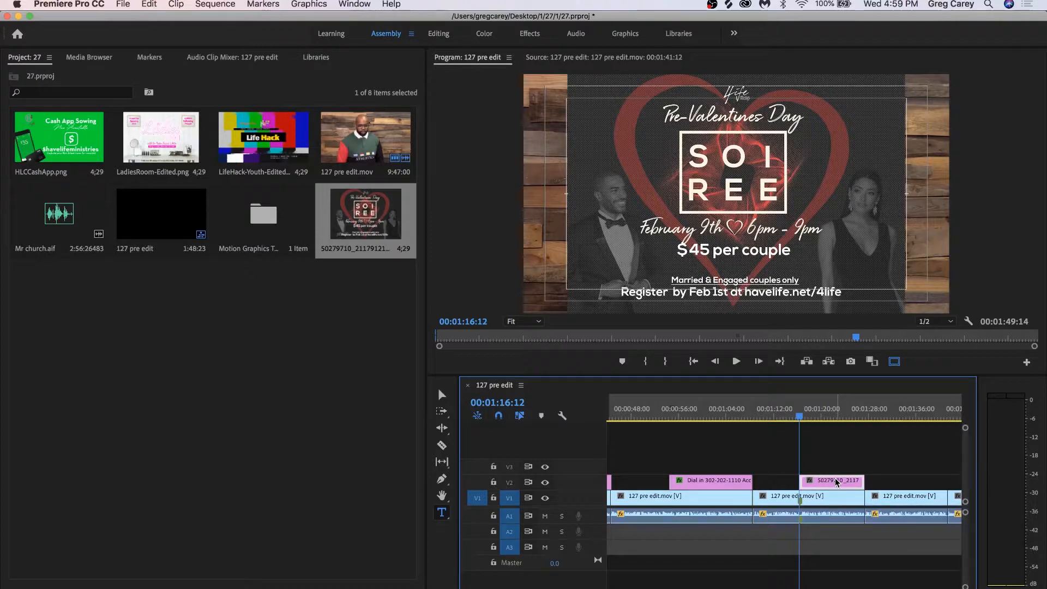
Step: Duplicate the Soiree graphic from V2 onto V3 directly above the original, leaving the V2 copy selected
{"action": "left_click_drag", "start_coordinate": [836, 482], "coordinate": [834, 468]}
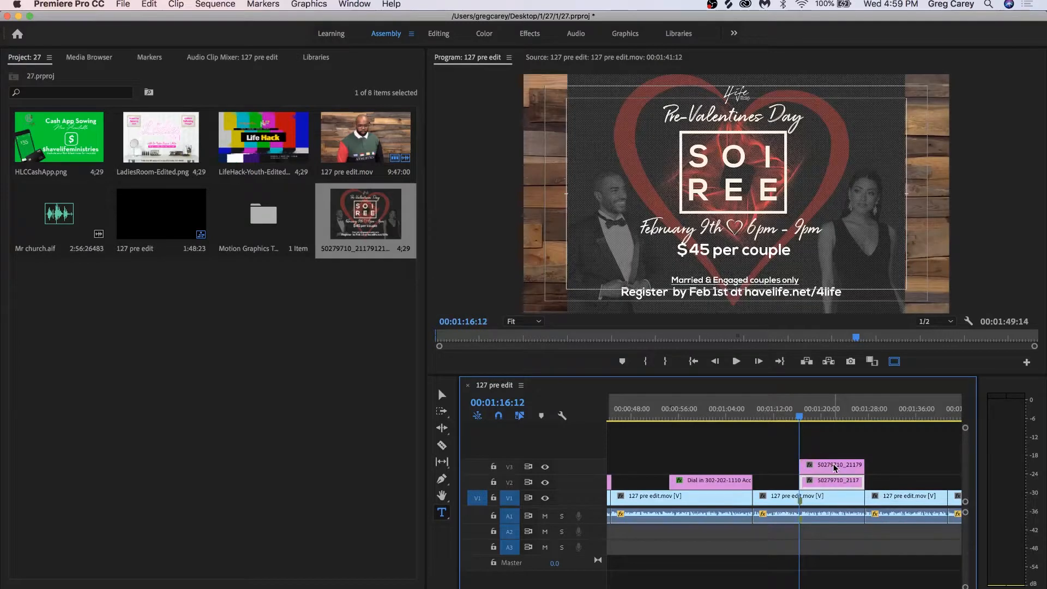
{"action": "left_click", "coordinate": [830, 466]}
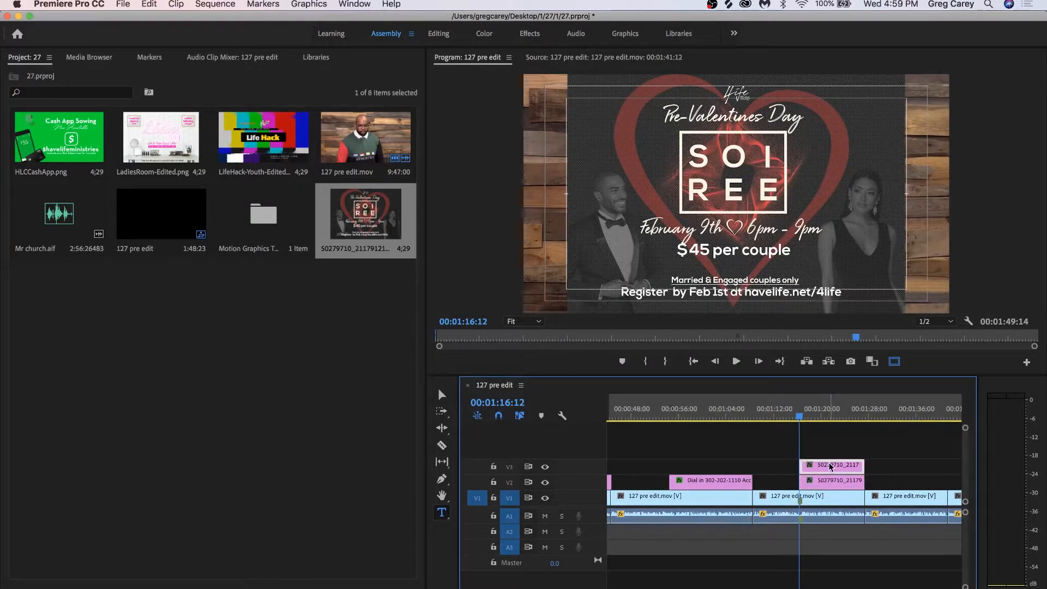
{"action": "left_click", "coordinate": [830, 486]}
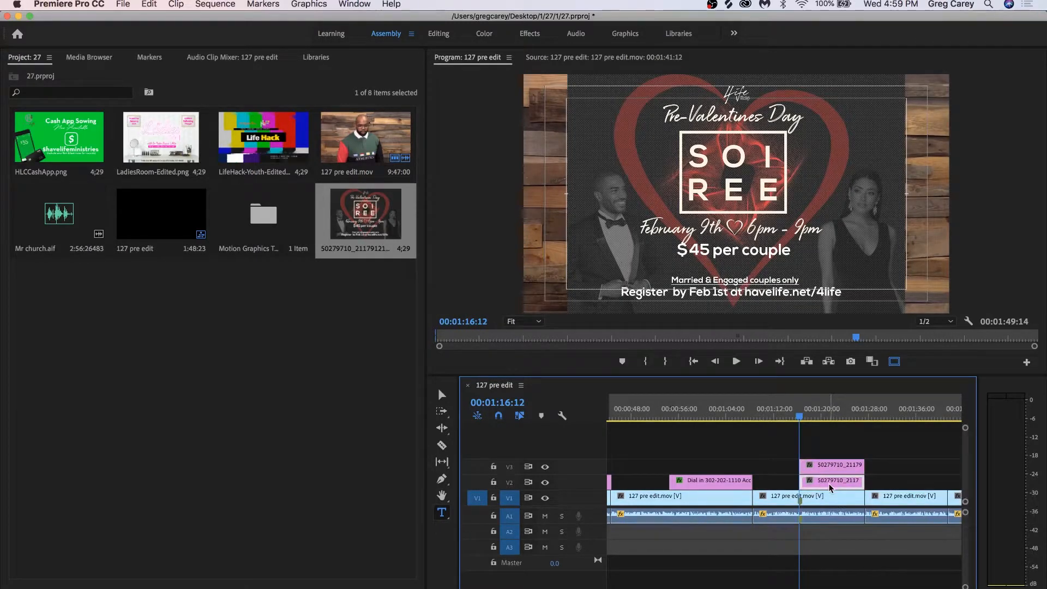
Step: In the Editing workspace, set the V2 Soiree graphic's Scale to 151 so it fills the frame, and save the project
{"action": "left_click", "coordinate": [438, 35]}
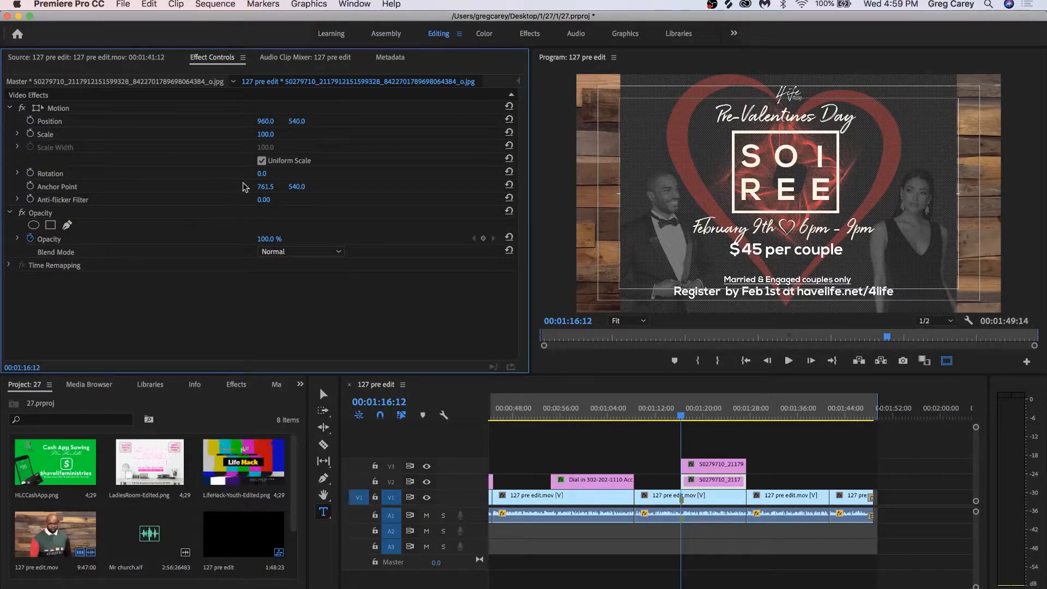
{"action": "left_click_drag", "start_coordinate": [266, 134], "coordinate": [291, 134]}
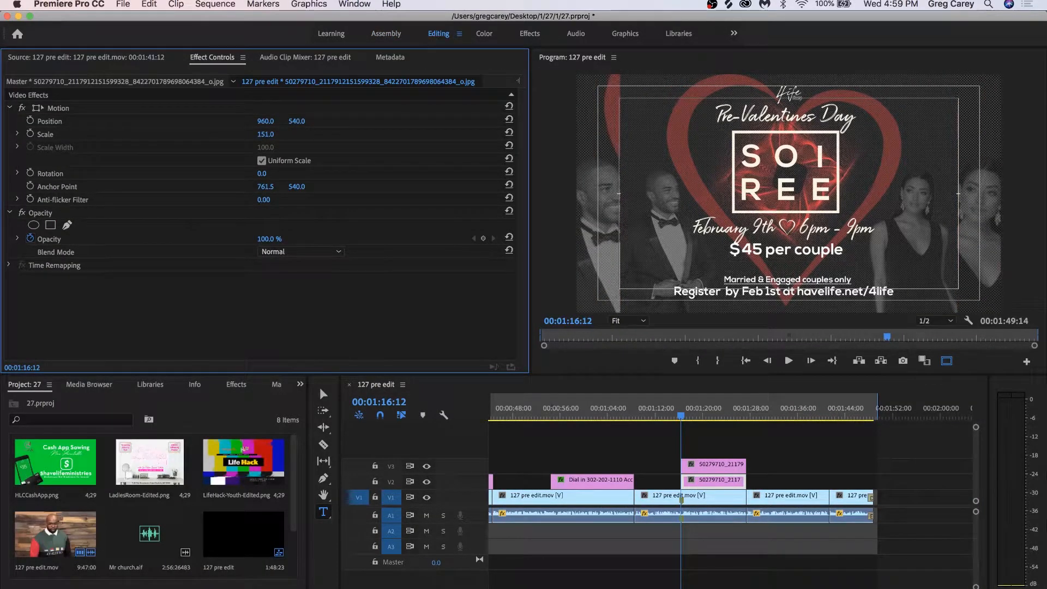
{"action": "key", "text": "super+s"}
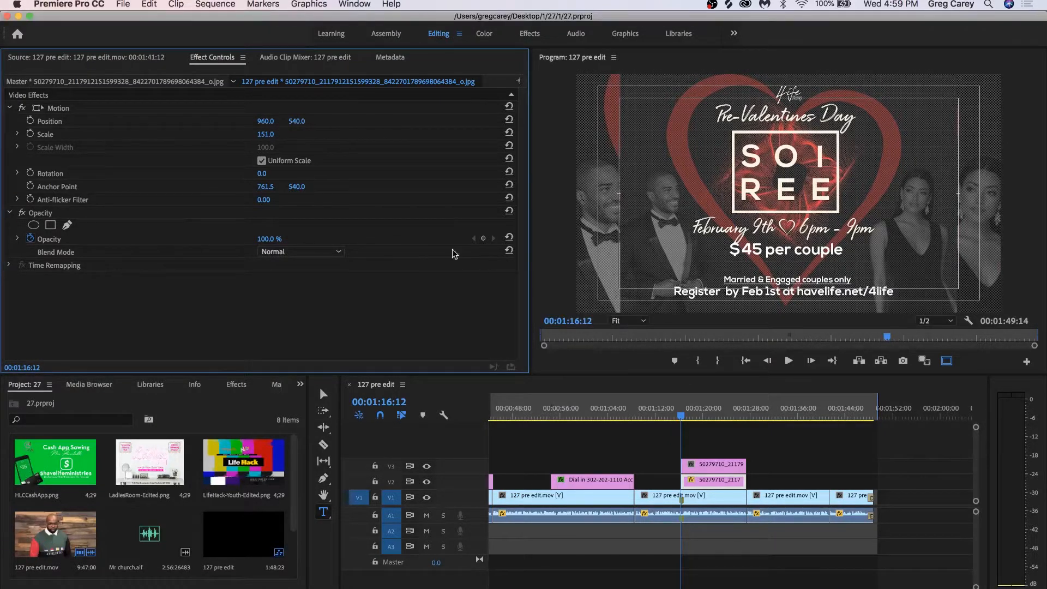
Step: In the Effects workspace, search the effects for "BLUR" and apply Fast Blur to the Soiree graphic on V2
{"action": "left_click", "coordinate": [530, 32]}
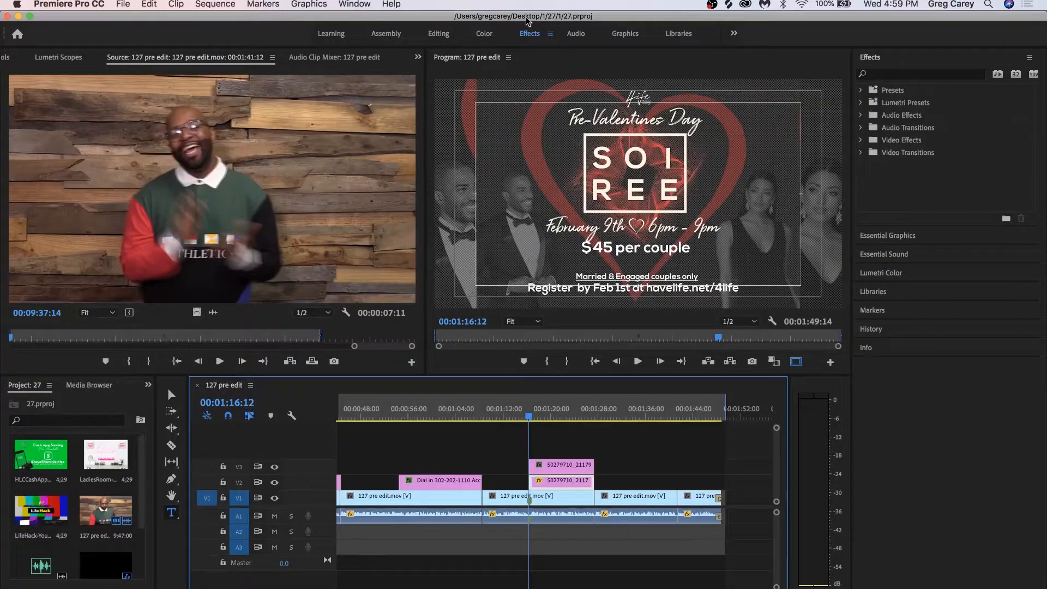
{"action": "left_click", "coordinate": [904, 74]}
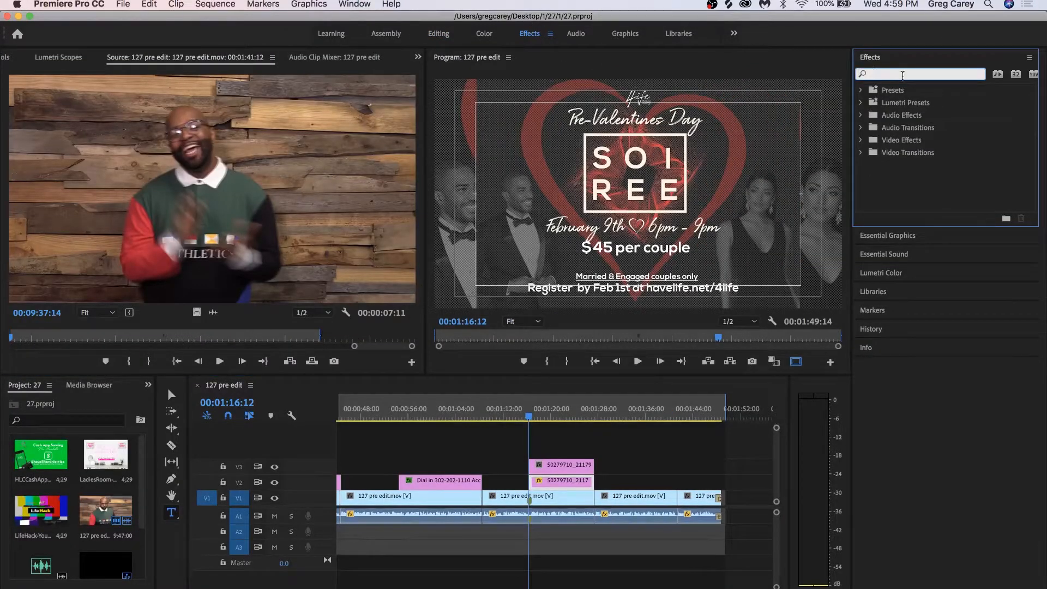
{"action": "type", "text": "BLUR"}
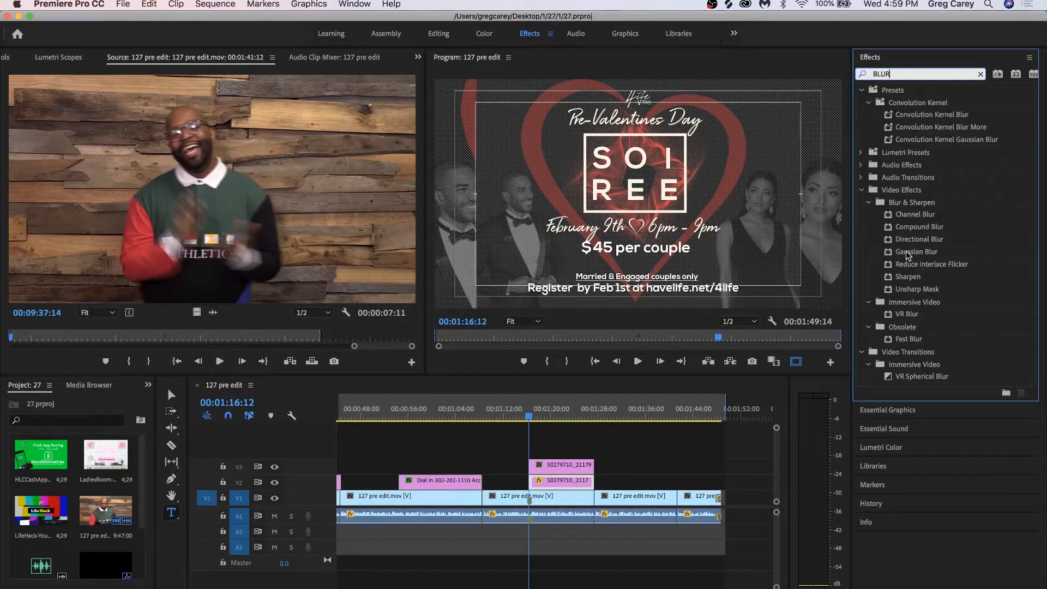
{"action": "left_click", "coordinate": [901, 341]}
{"action": "left_click_drag", "start_coordinate": [586, 464], "coordinate": [565, 493]}
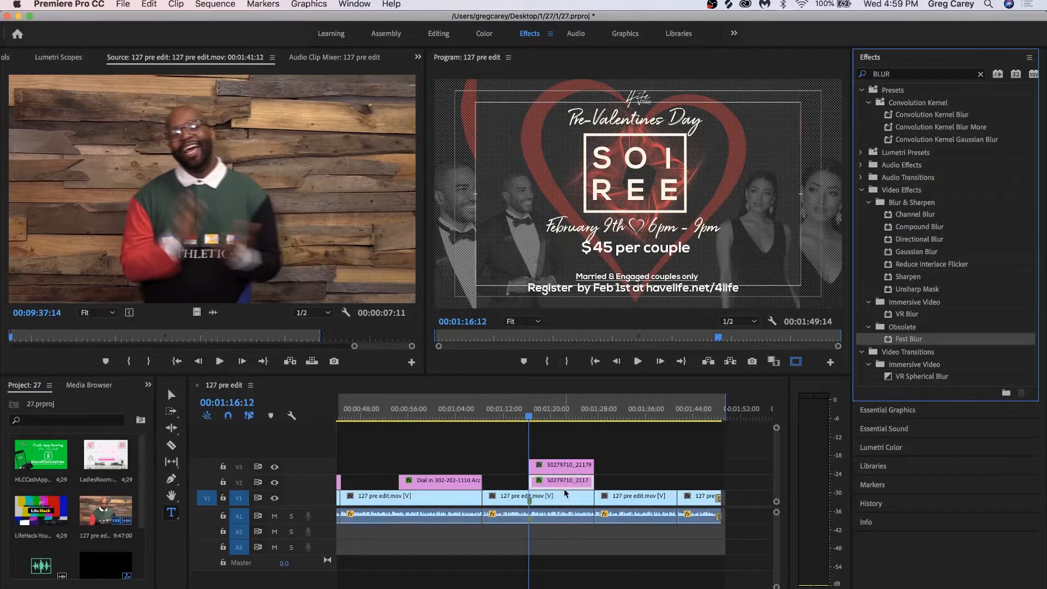
Step: Return to the Editing workspace and set the Fast Blur Blurriness of the V2 Soiree graphic to 10
{"action": "left_click", "coordinate": [438, 35]}
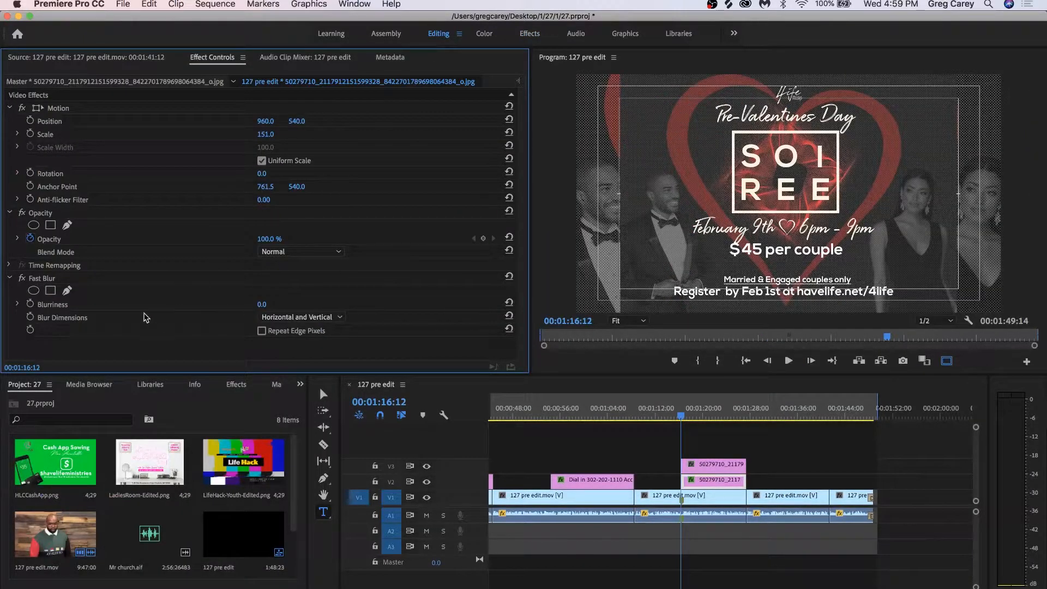
{"action": "left_click", "coordinate": [262, 305]}
{"action": "type", "text": "10"}
{"action": "key", "text": "Return"}
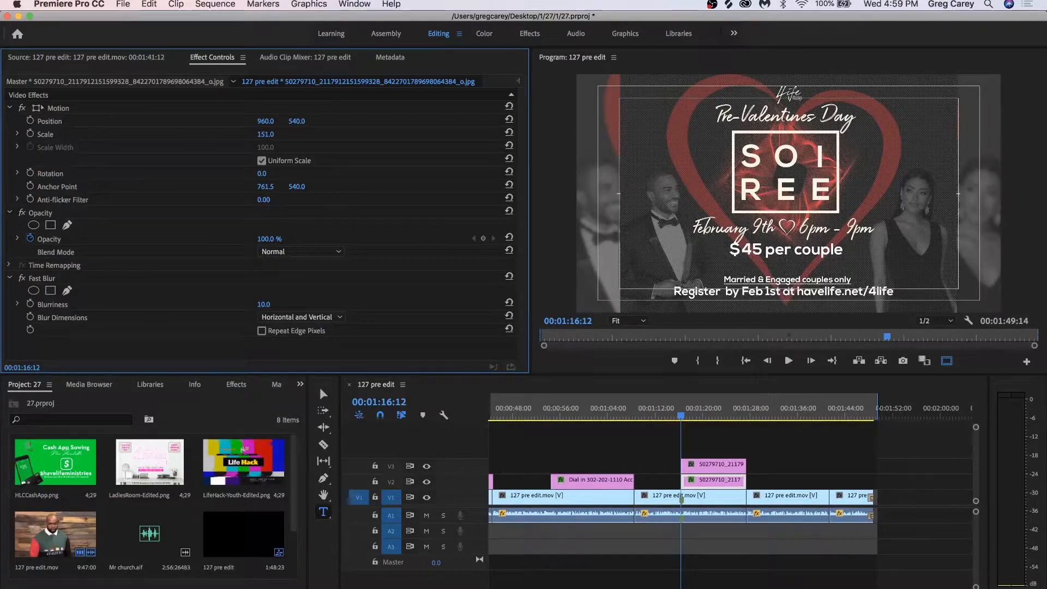
Step: Save the project and play back the Soiree section from just before the graphic into the next announcement, stopping at 00:01:29:22
{"action": "left_click", "coordinate": [678, 418]}
{"action": "key", "text": "super+s"}
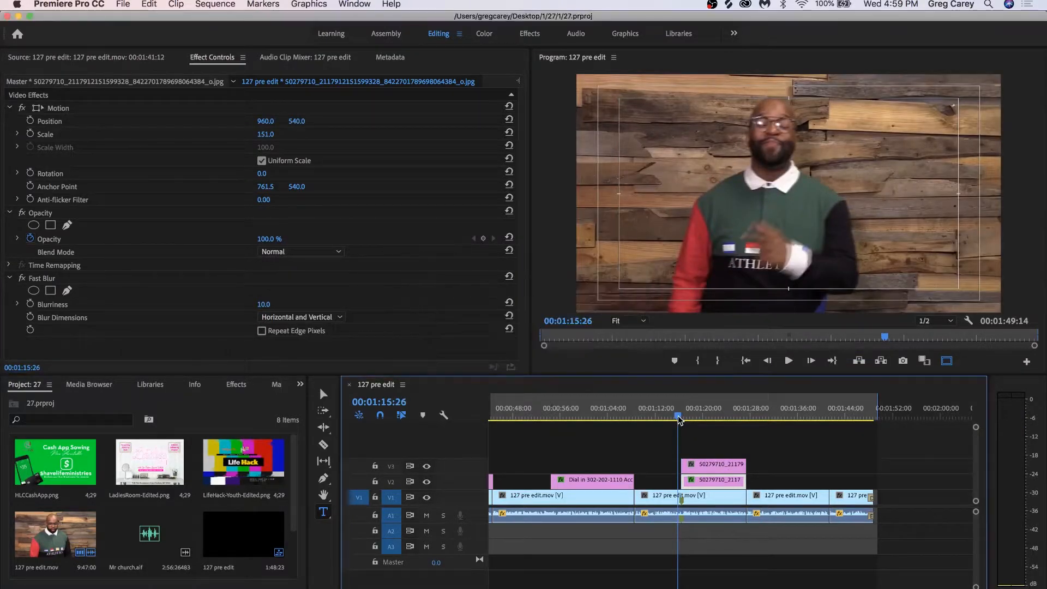
{"action": "key", "text": "space"}
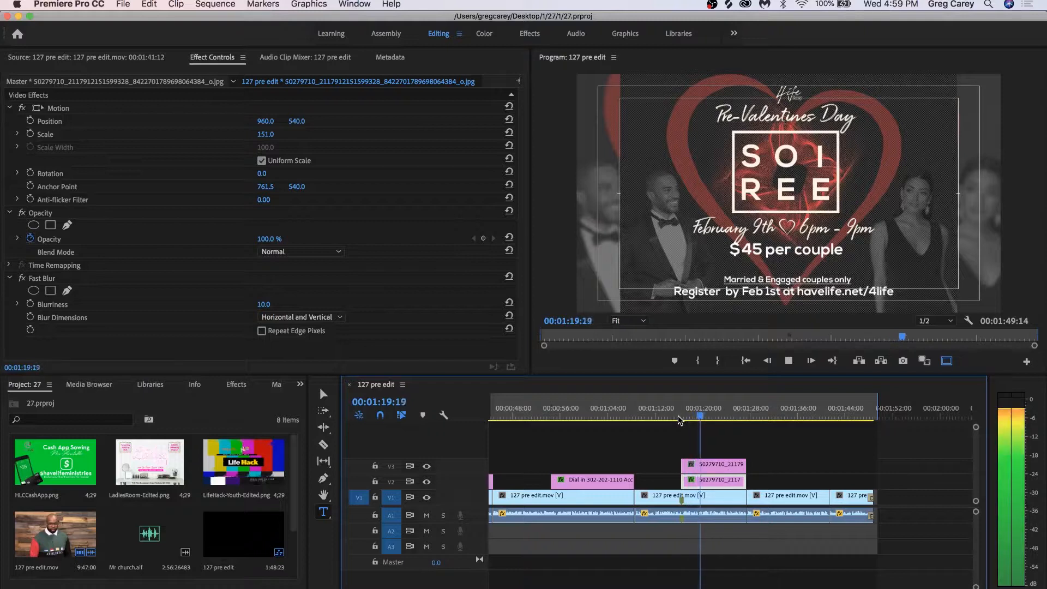
{"action": "left_click_drag", "start_coordinate": [715, 417], "coordinate": [734, 417]}
{"action": "key", "text": "space"}
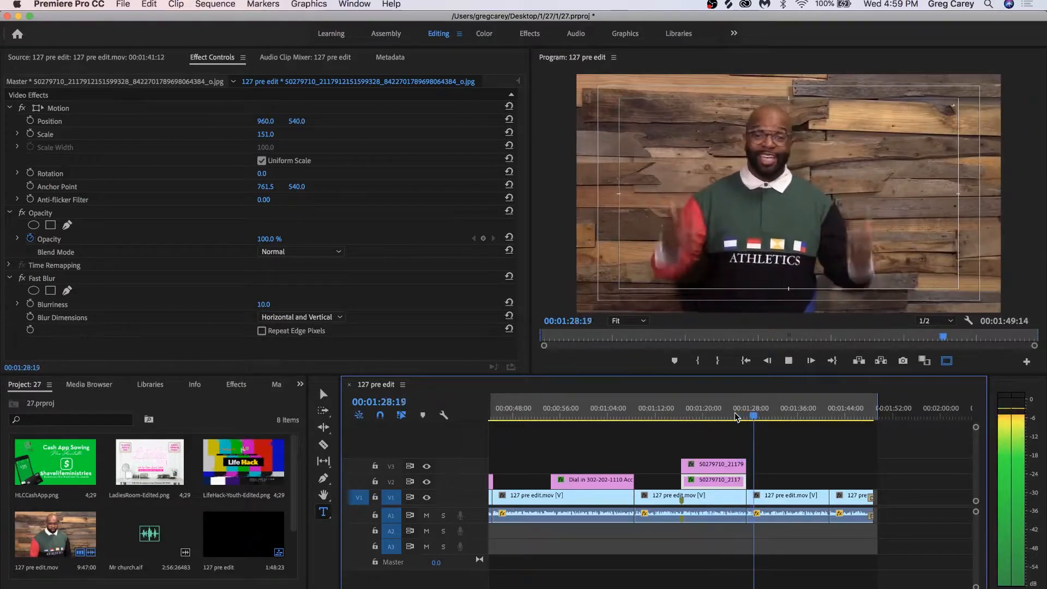
{"action": "key", "text": "super+s"}
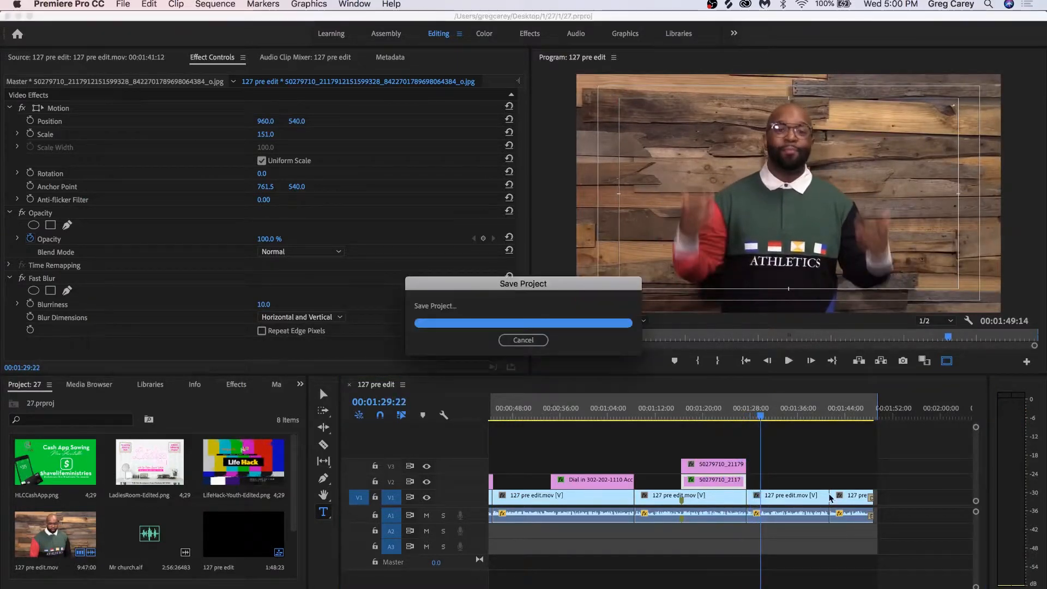
Step: Switch to the Word script, copy Havelife.net/experience from announcement 6, and return to Premiere Pro
{"action": "left_click", "coordinate": [834, 577]}
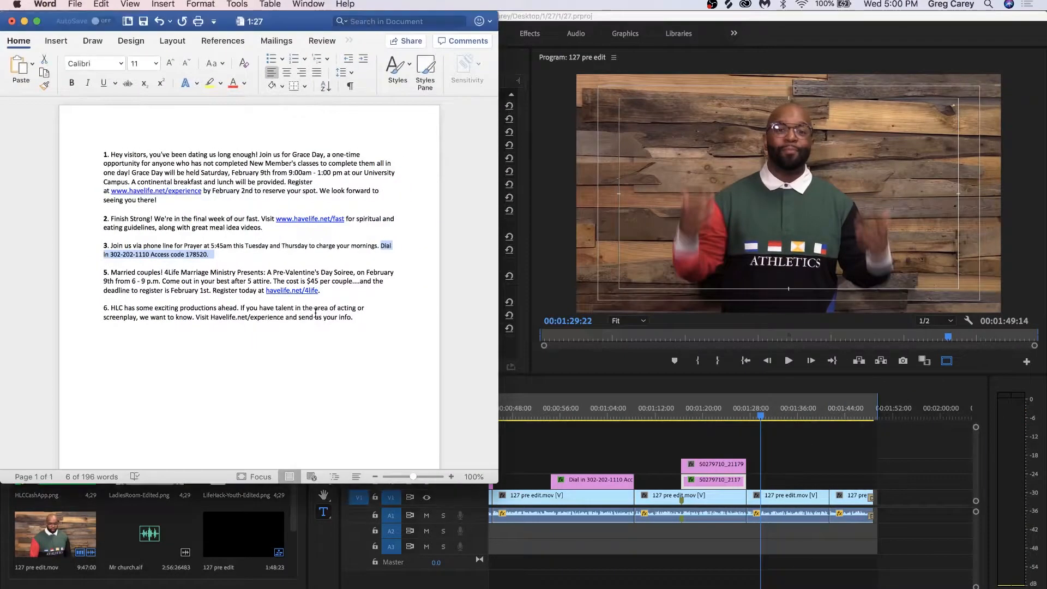
{"action": "left_click", "coordinate": [307, 333]}
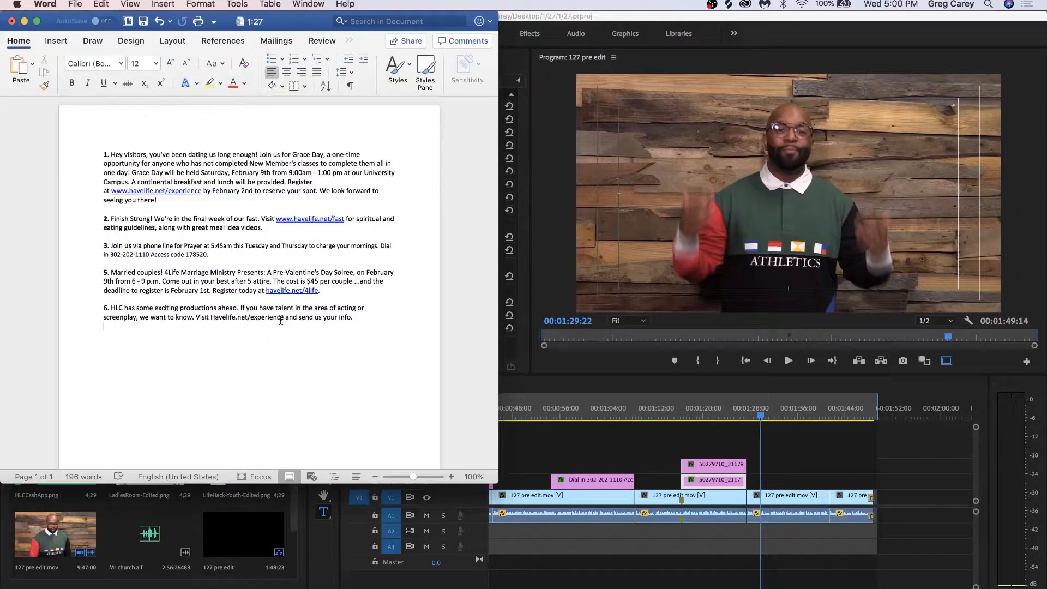
{"action": "left_click_drag", "start_coordinate": [283, 317], "coordinate": [218, 317]}
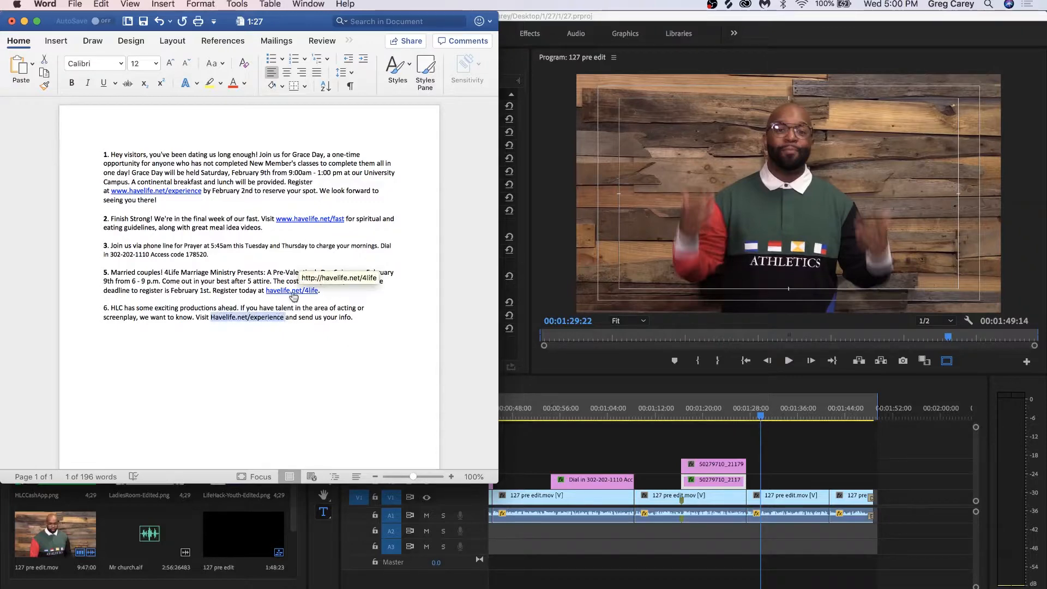
{"action": "left_click", "coordinate": [778, 442]}
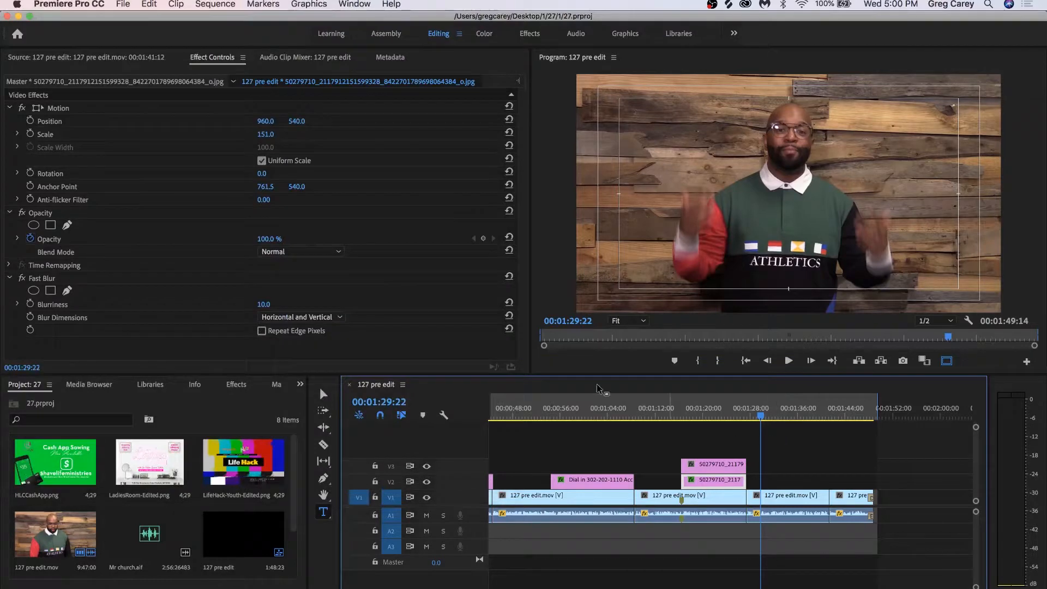
Step: In the Assembly workspace, add a text box across the lower frame at 00:01:29:22 reading HAVELIFE.NET/EXPERIENCE
{"action": "left_click", "coordinate": [387, 33]}
{"action": "left_click", "coordinate": [441, 514]}
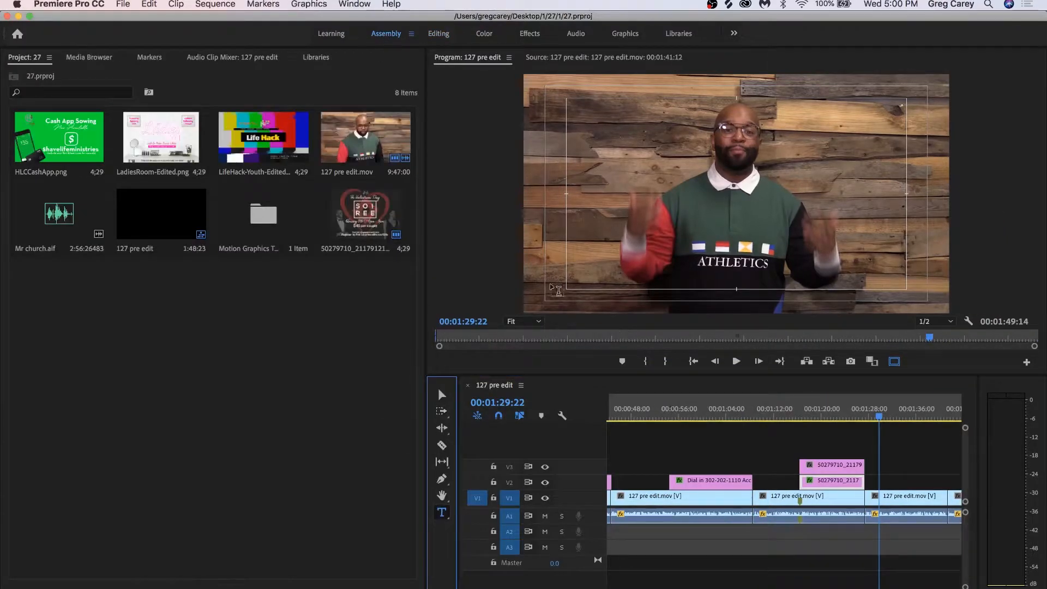
{"action": "left_click_drag", "start_coordinate": [547, 276], "coordinate": [929, 303]}
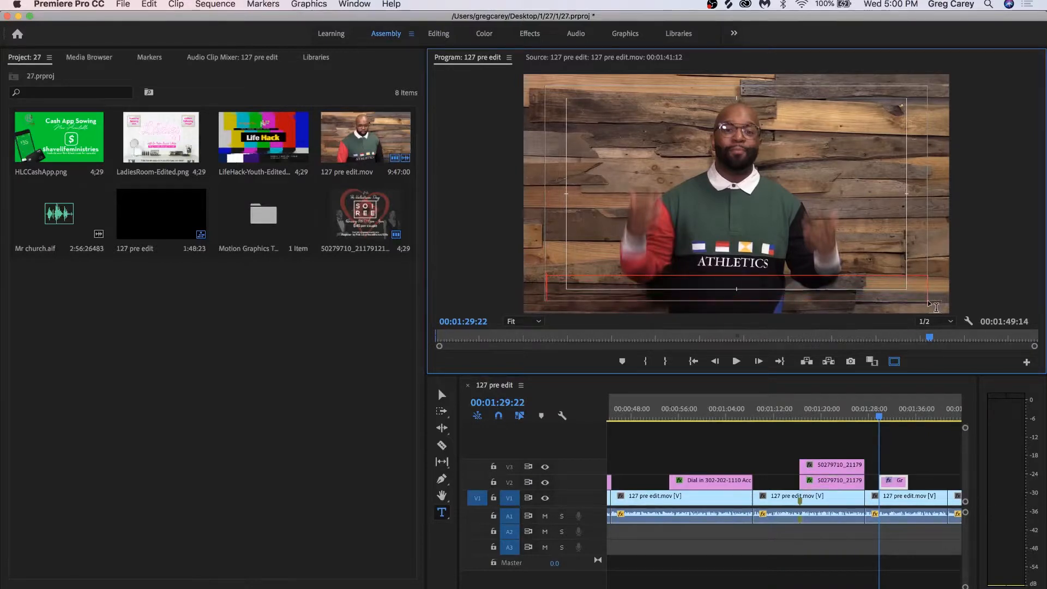
{"action": "type", "text": "HAVELIFE.NET/EXPERIENCE"}
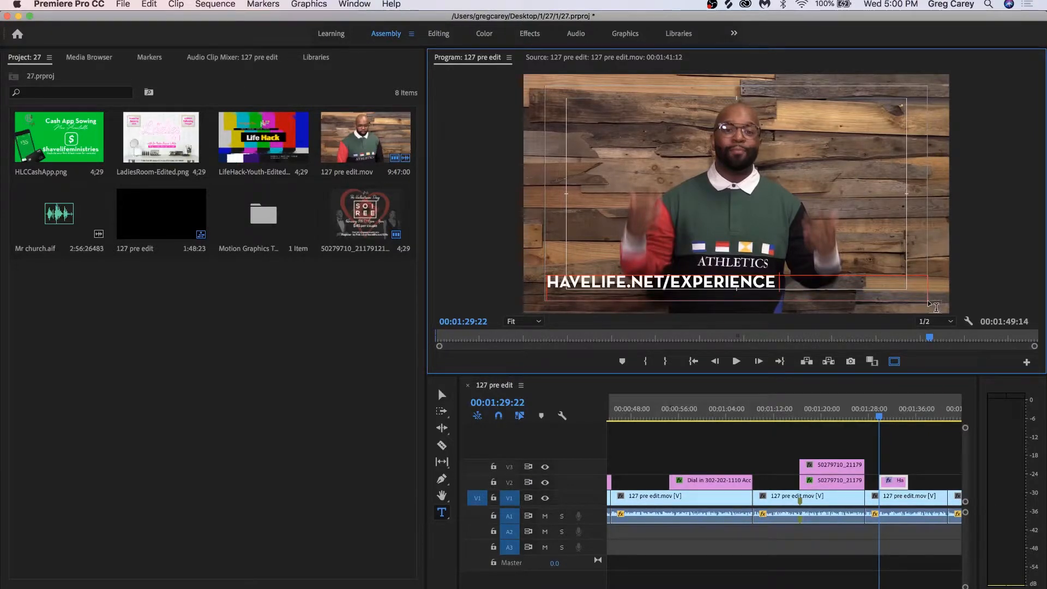
Step: In the Editing workspace, centre-align the HAVELIFE.NET/EXPERIENCE title, set its vertical position to 591, and save the project
{"action": "left_click", "coordinate": [433, 40]}
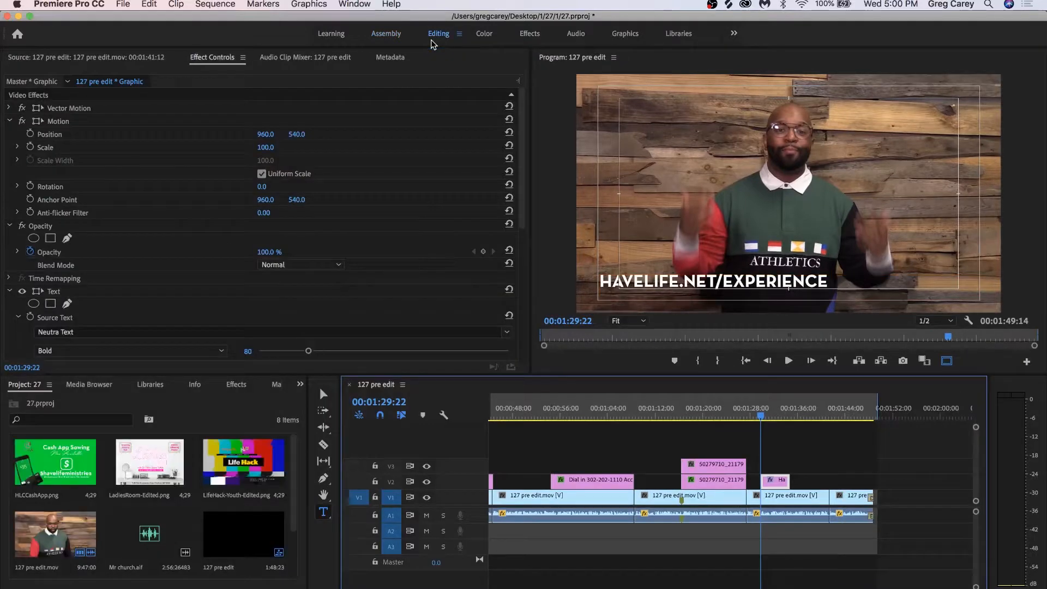
{"action": "left_click_drag", "start_coordinate": [527, 217], "coordinate": [527, 271]}
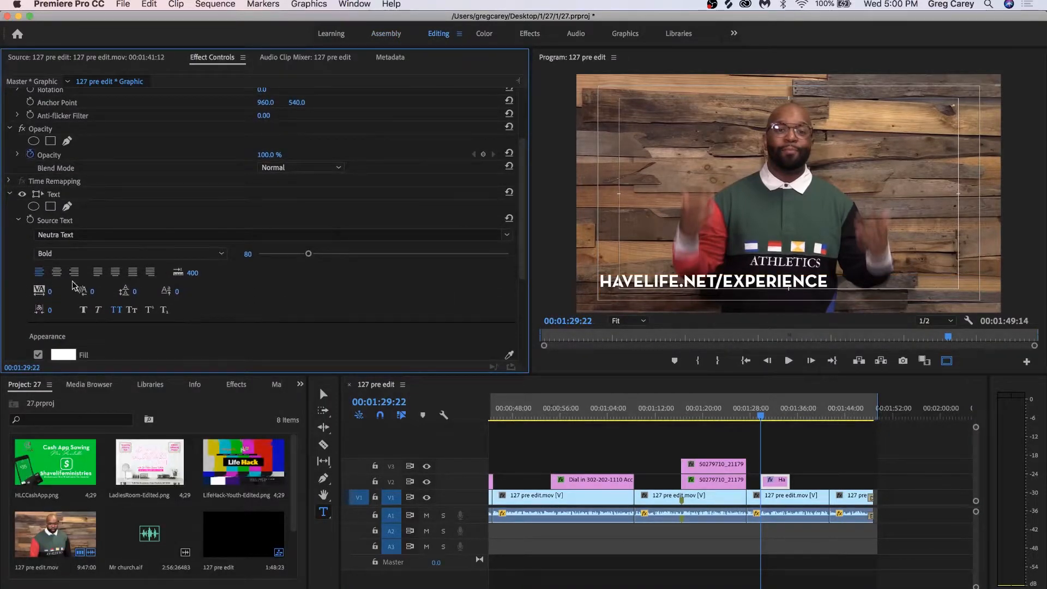
{"action": "left_click", "coordinate": [57, 272]}
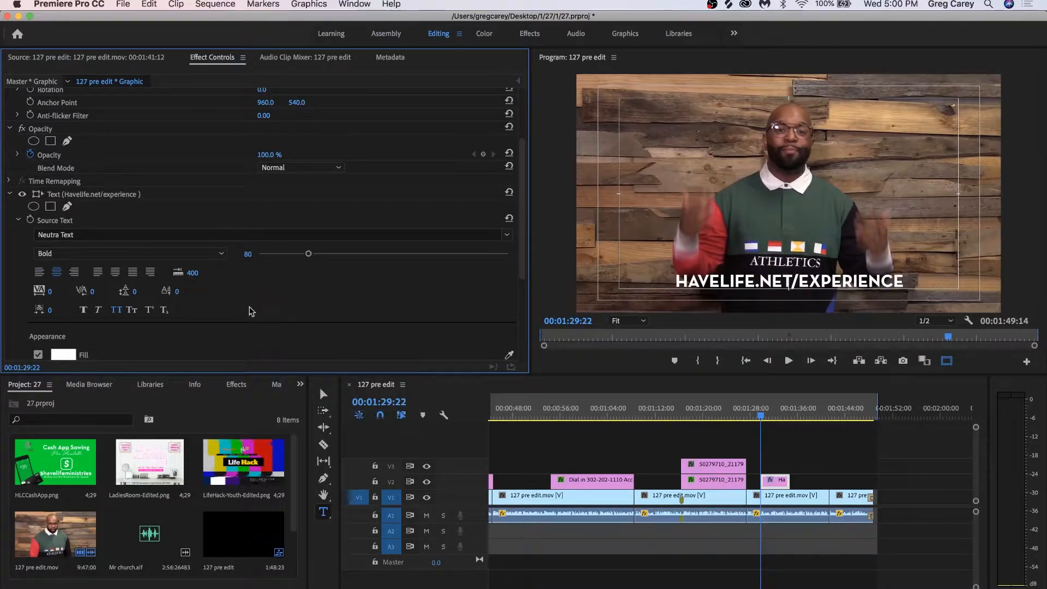
{"action": "left_click_drag", "start_coordinate": [525, 254], "coordinate": [524, 205]}
{"action": "key", "text": "cmd+s"}
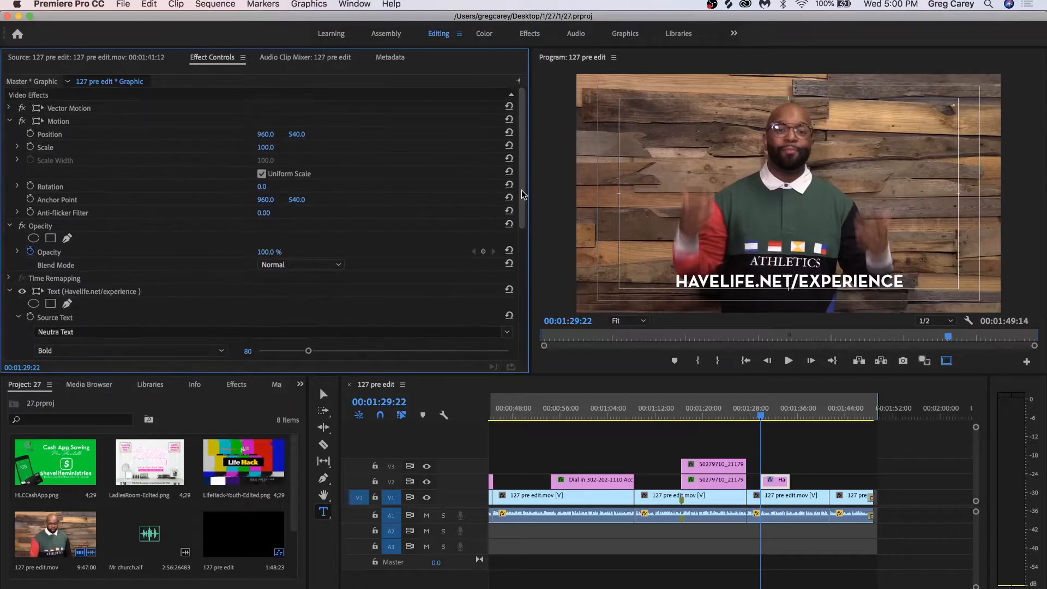
{"action": "left_click_drag", "start_coordinate": [294, 134], "coordinate": [322, 135]}
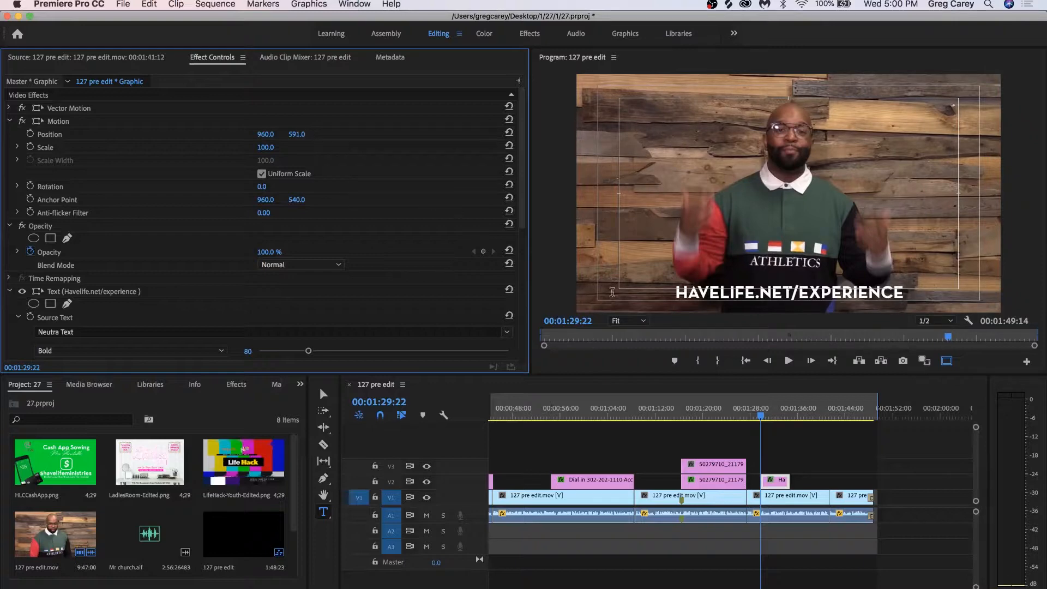
{"action": "key", "text": "super+s"}
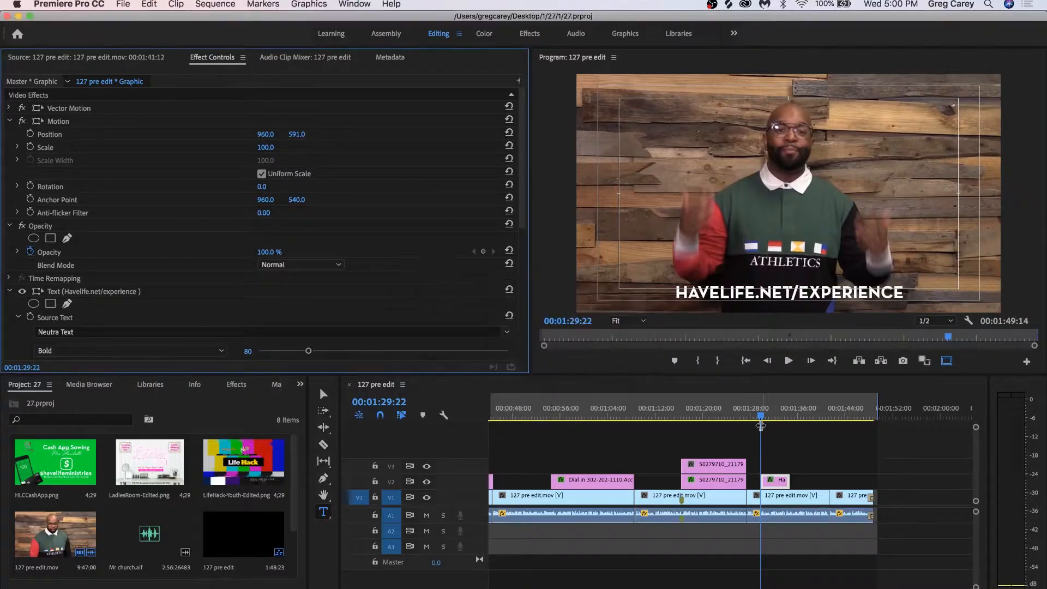
Step: Play from 00:01:32:11 to find the cue, then retime the HAVELIFE.NET/EXPERIENCE title to run from about 00:01:35 to the end of the clip beneath
{"action": "left_click_drag", "start_coordinate": [762, 417], "coordinate": [626, 418]}
{"action": "left_click", "coordinate": [776, 418]}
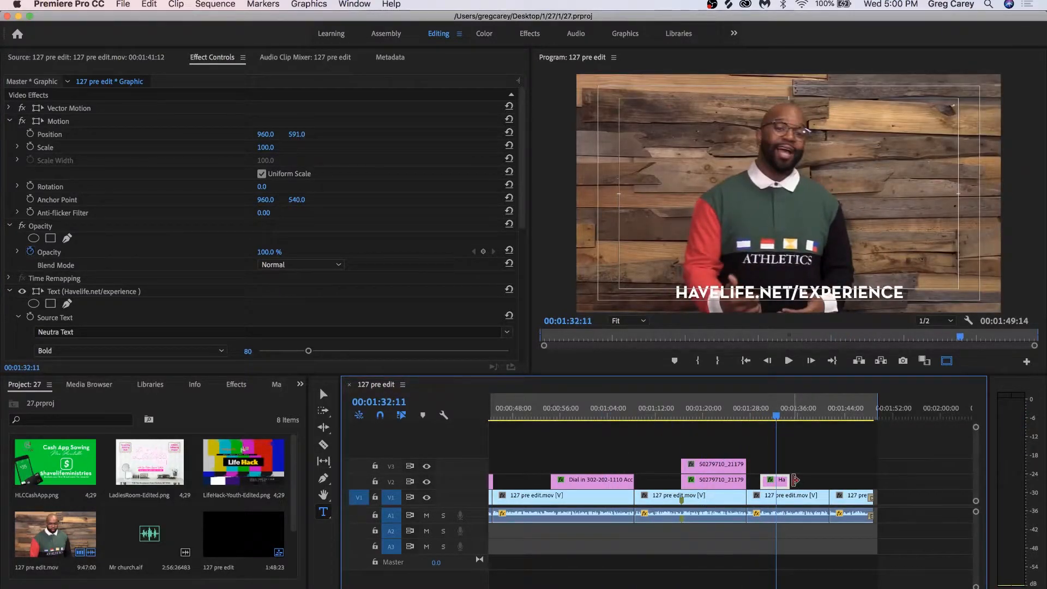
{"action": "key", "text": "space"}
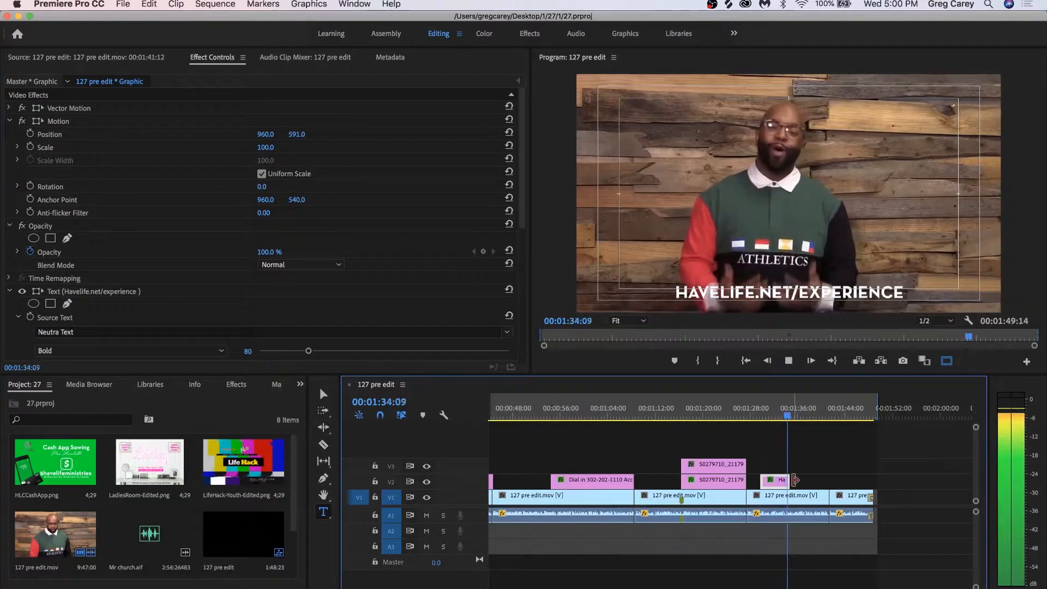
{"action": "key", "text": "space"}
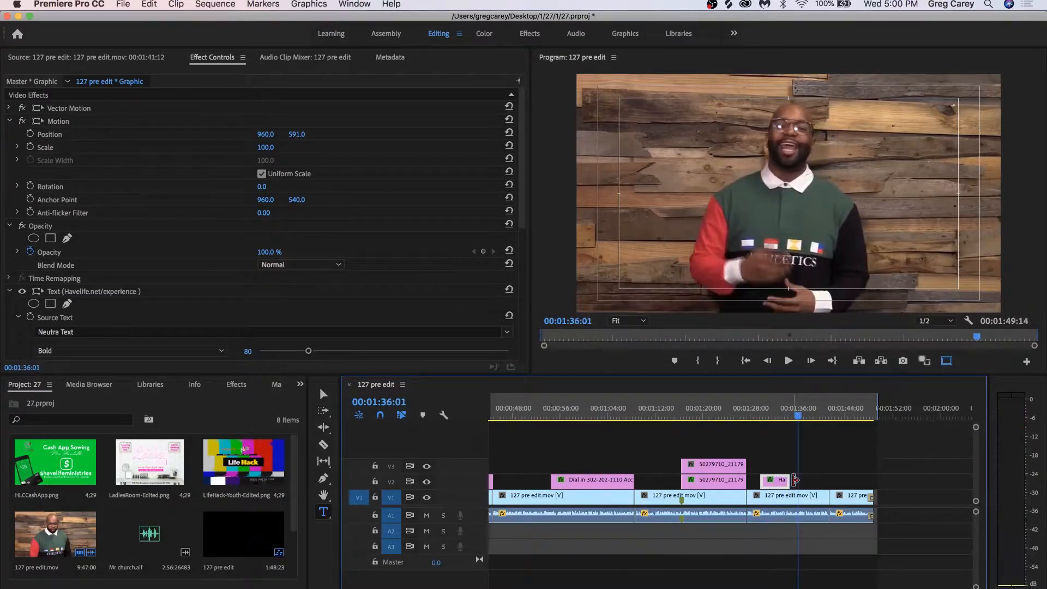
{"action": "mouse_move", "coordinate": [779, 487]}
{"action": "left_mouse_down"}
{"action": "mouse_move", "coordinate": [814, 485]}
{"action": "mouse_move", "coordinate": [792, 480]}
{"action": "left_mouse_up"}
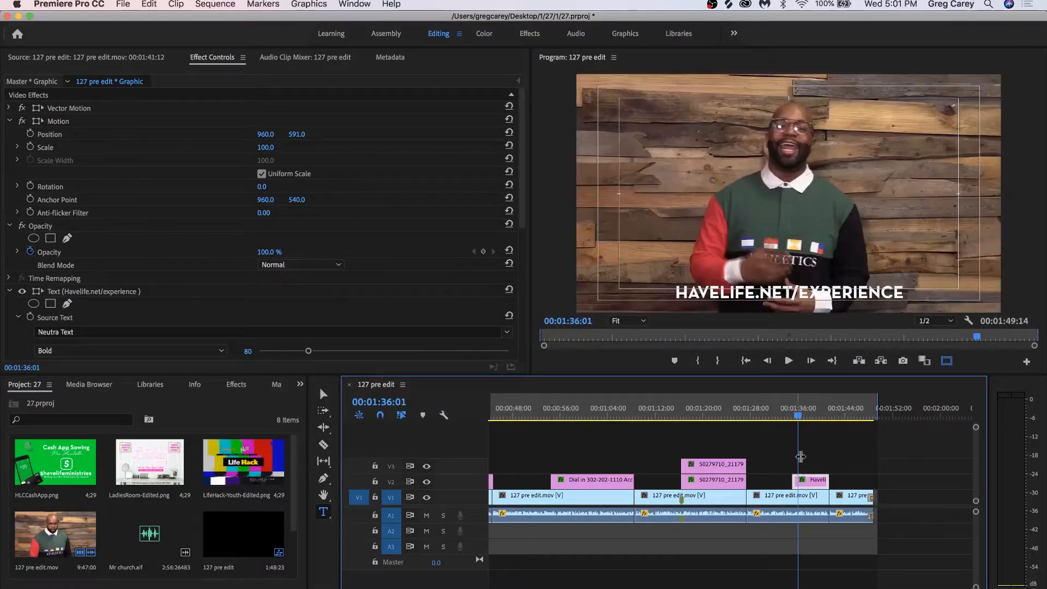
Step: Save the project and play the sequence from 00:01:36:01 through to the closing fade-out at 00:01:48:03
{"action": "key", "text": "space"}
{"action": "key", "text": "super+s"}
{"action": "key", "text": "space"}
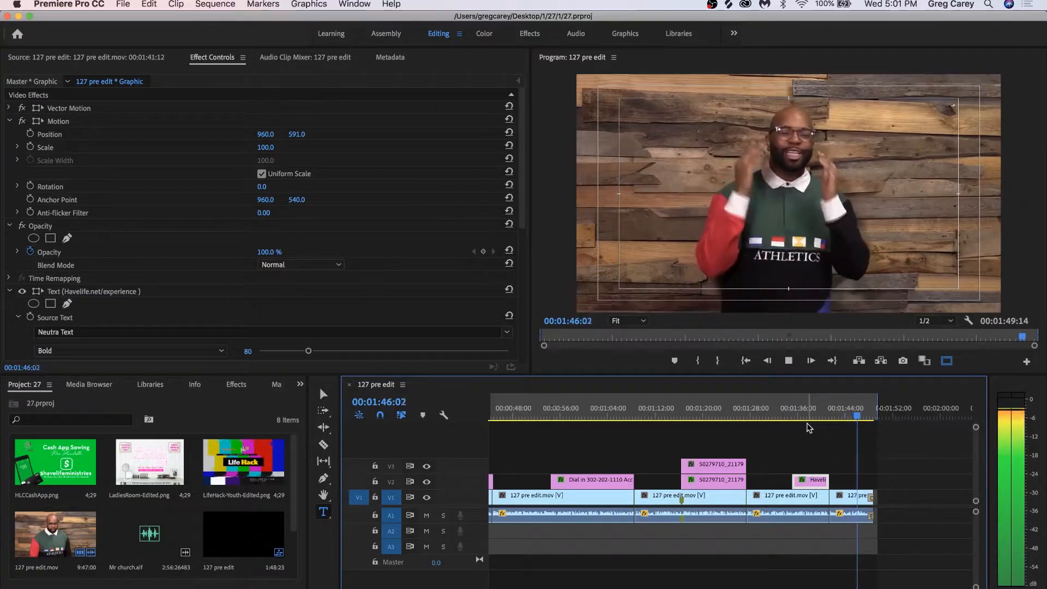
{"action": "key", "text": "space"}
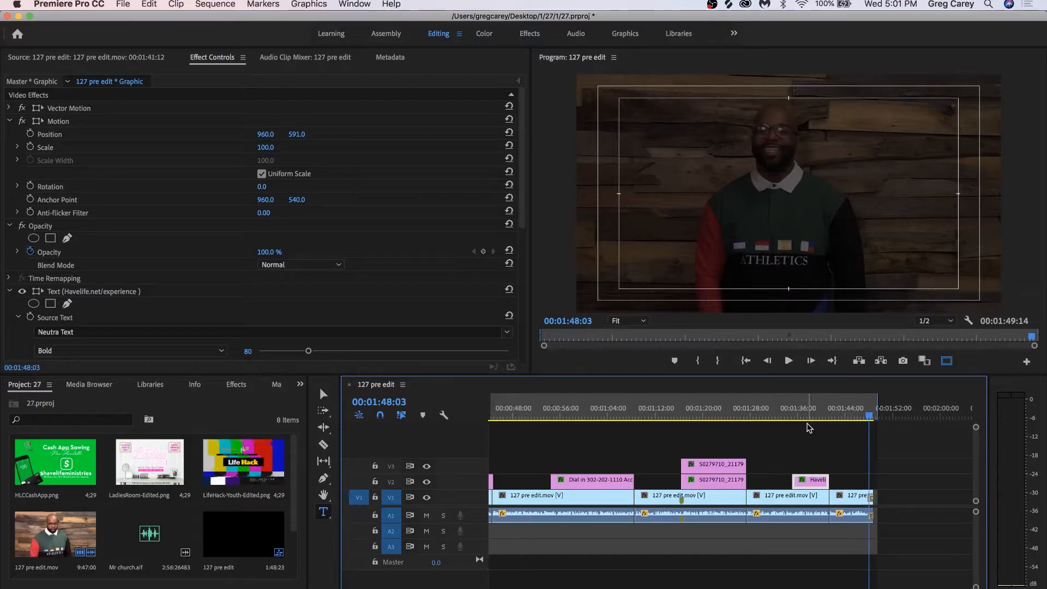
Step: Save the project and return the playhead to the start of the sequence
{"action": "left_click_drag", "start_coordinate": [868, 416], "coordinate": [853, 416]}
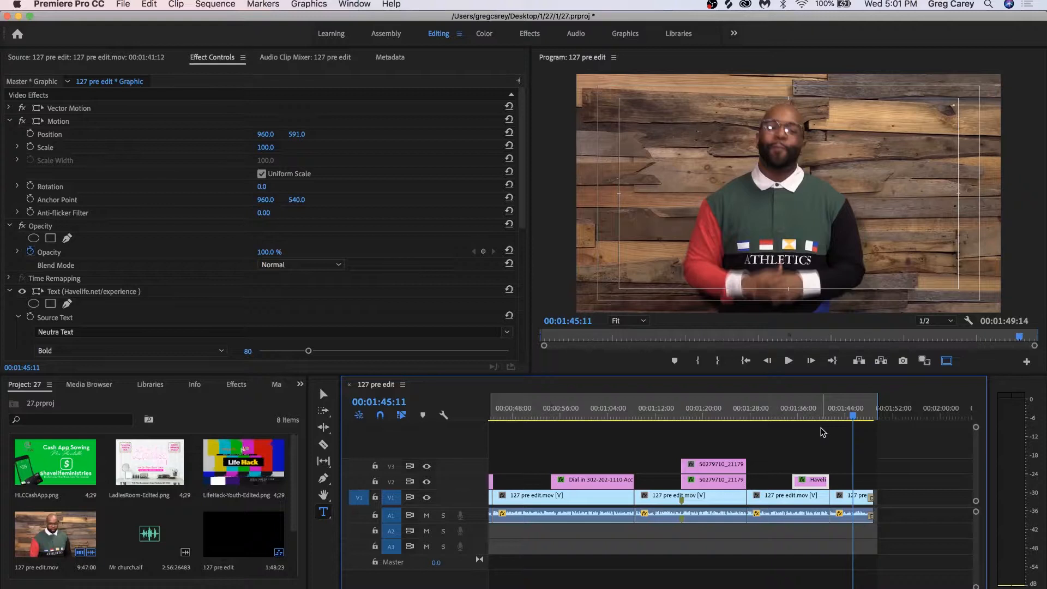
{"action": "key", "text": "super+s"}
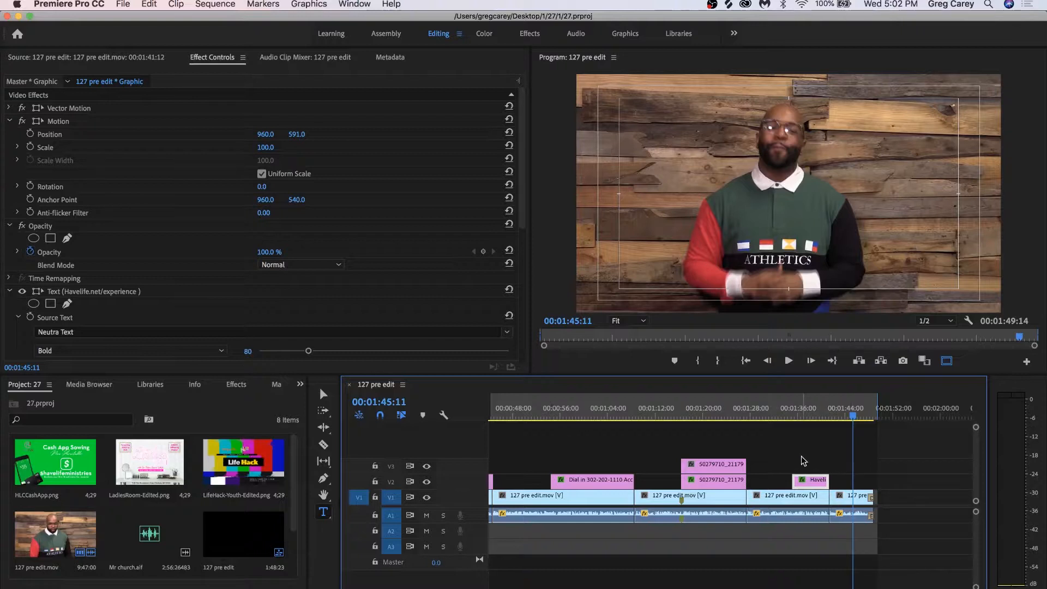
{"action": "key", "text": "super+s"}
{"action": "left_click_drag", "start_coordinate": [838, 413], "coordinate": [674, 419]}
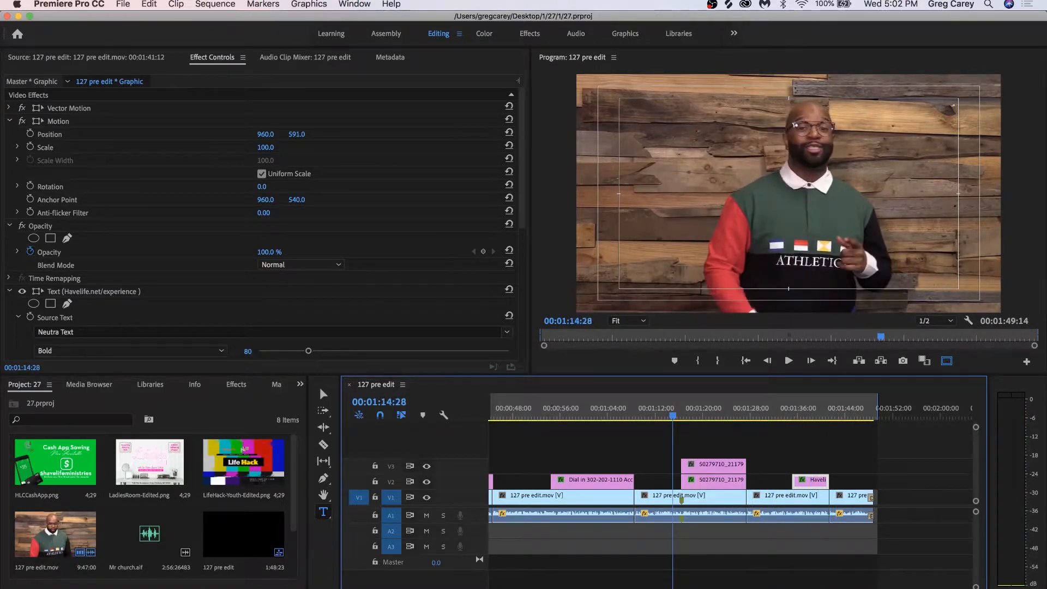
{"action": "key", "text": "minus"}
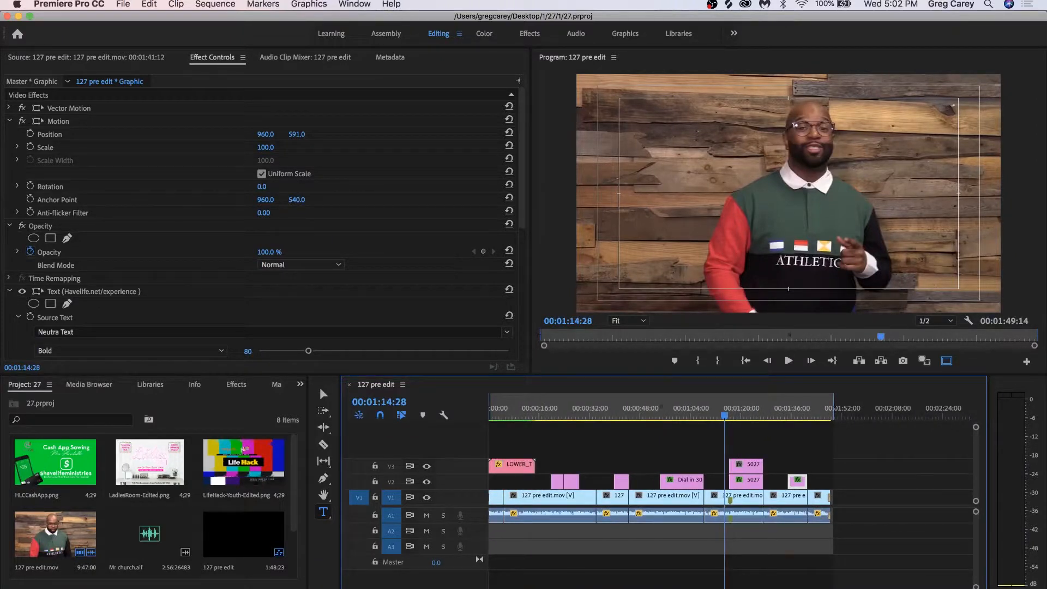
{"action": "key", "text": "Home"}
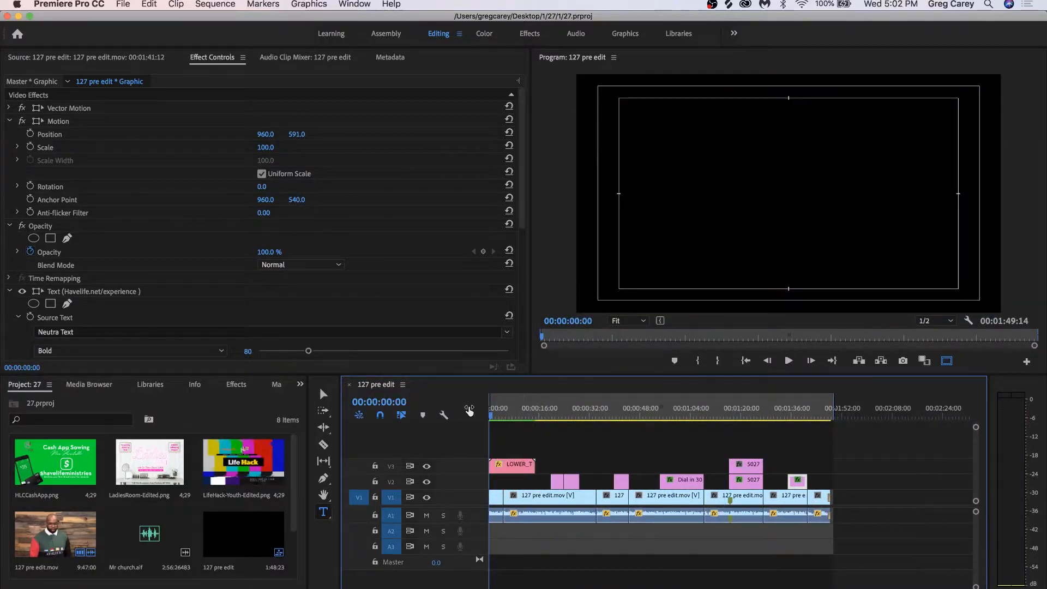
Step: In the Assembly workspace, shift the editor window aside and minimise the Word script to uncover the desktop folders
{"action": "left_click", "coordinate": [381, 34]}
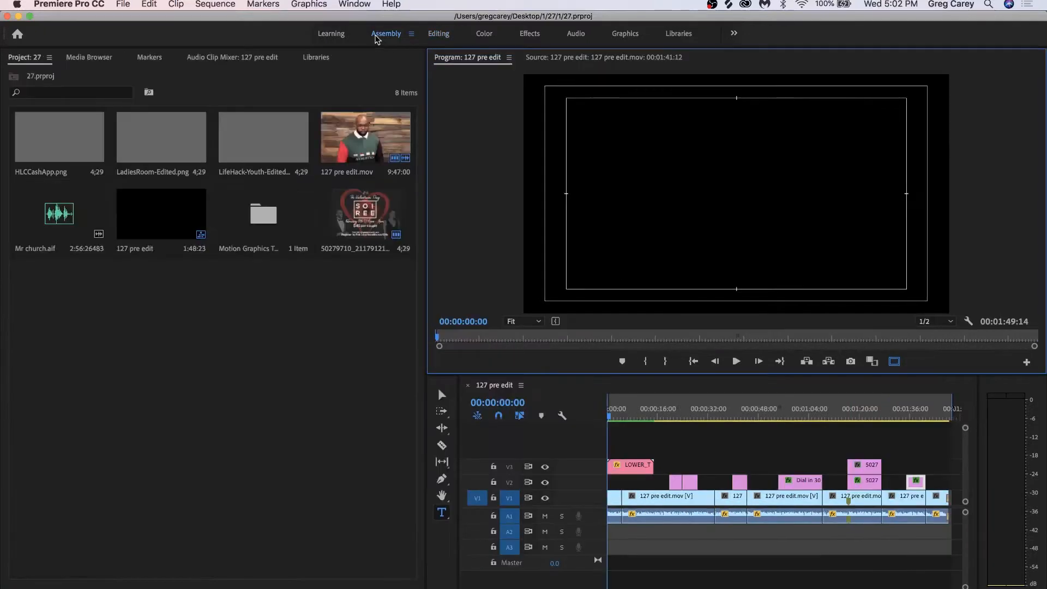
{"action": "left_click_drag", "start_coordinate": [299, 21], "coordinate": [393, 8]}
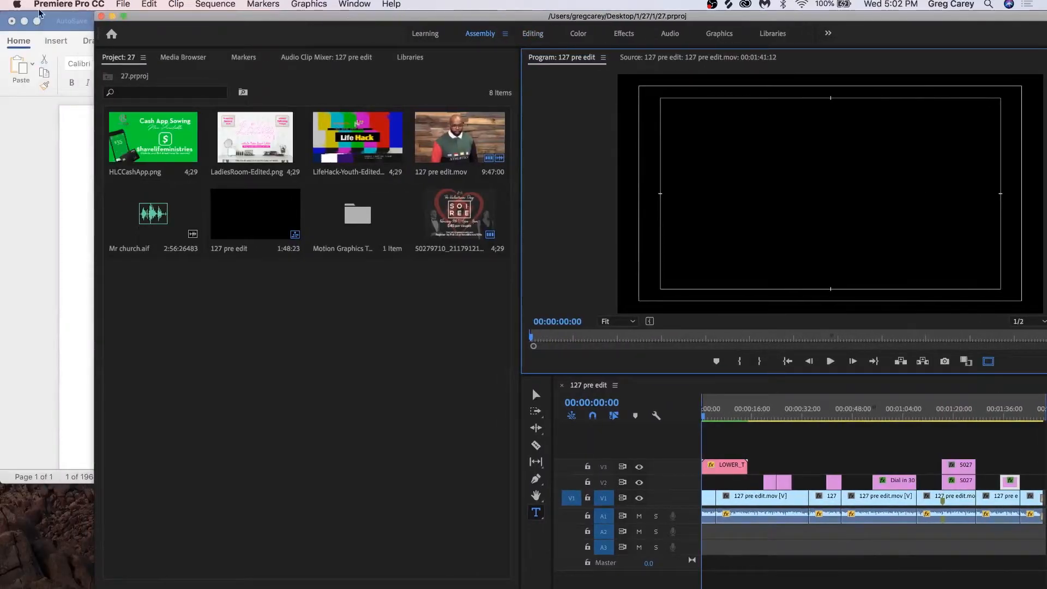
{"action": "left_click", "coordinate": [24, 22]}
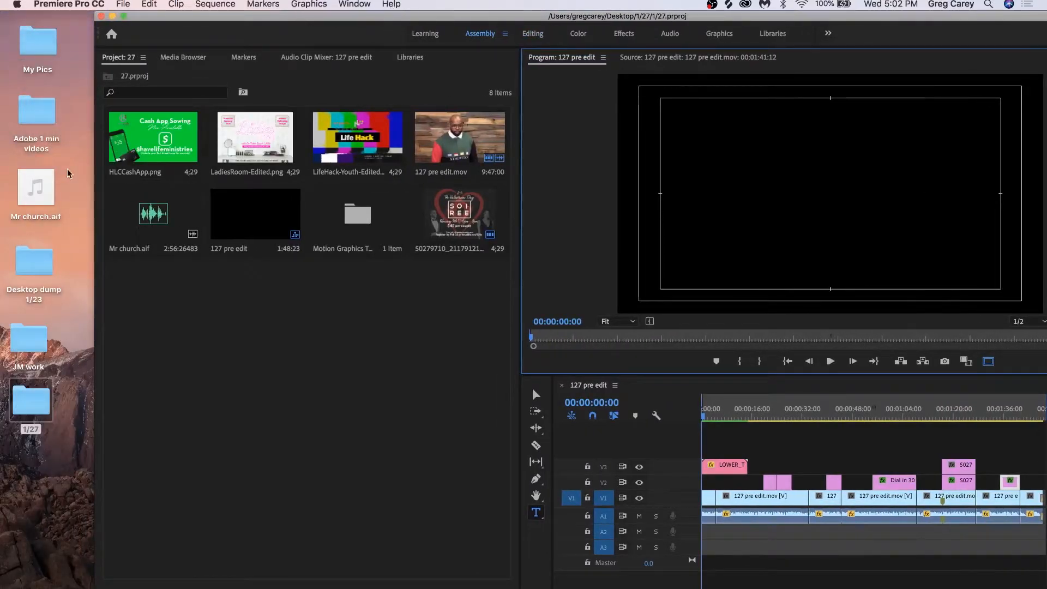
Step: Import the white Have Life Church logo PNG from the HLC LOGOS folder in Documents into the project
{"action": "double_click", "coordinate": [37, 267]}
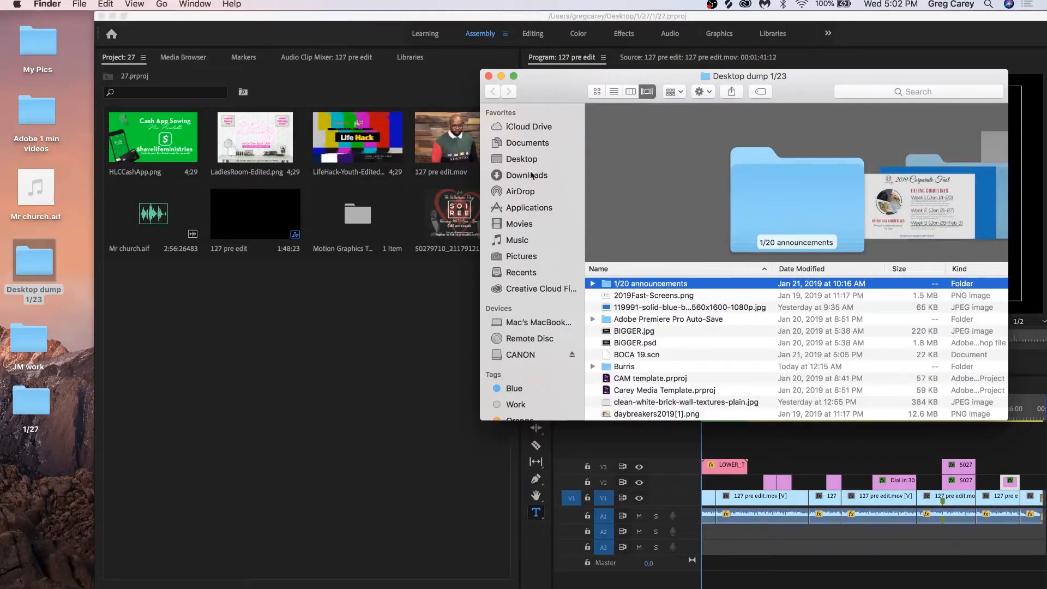
{"action": "left_click", "coordinate": [527, 143]}
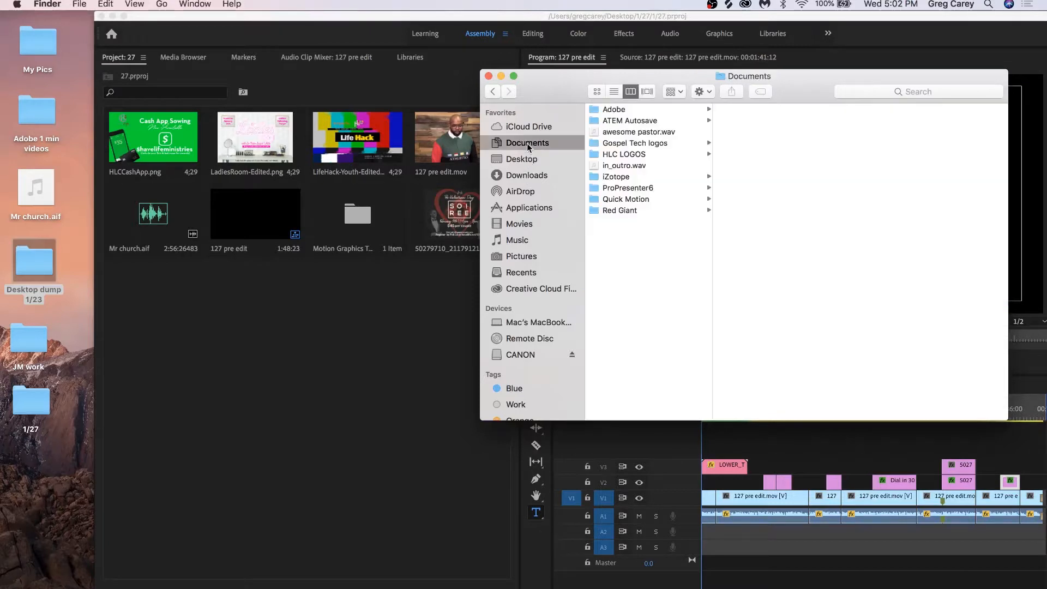
{"action": "left_click", "coordinate": [626, 156]}
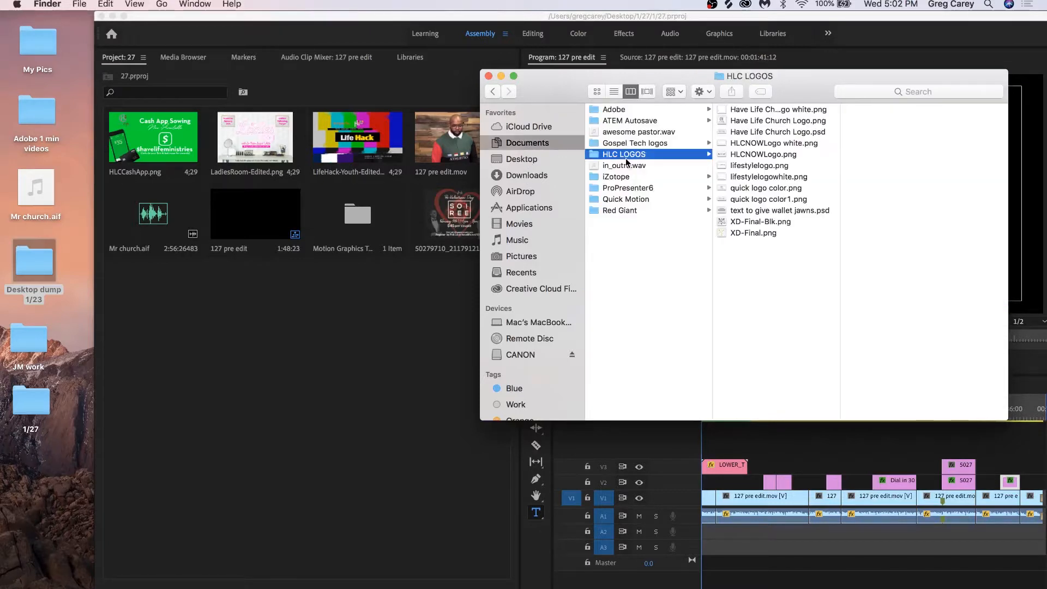
{"action": "left_click", "coordinate": [742, 109]}
{"action": "left_click_drag", "start_coordinate": [725, 113], "coordinate": [353, 346]}
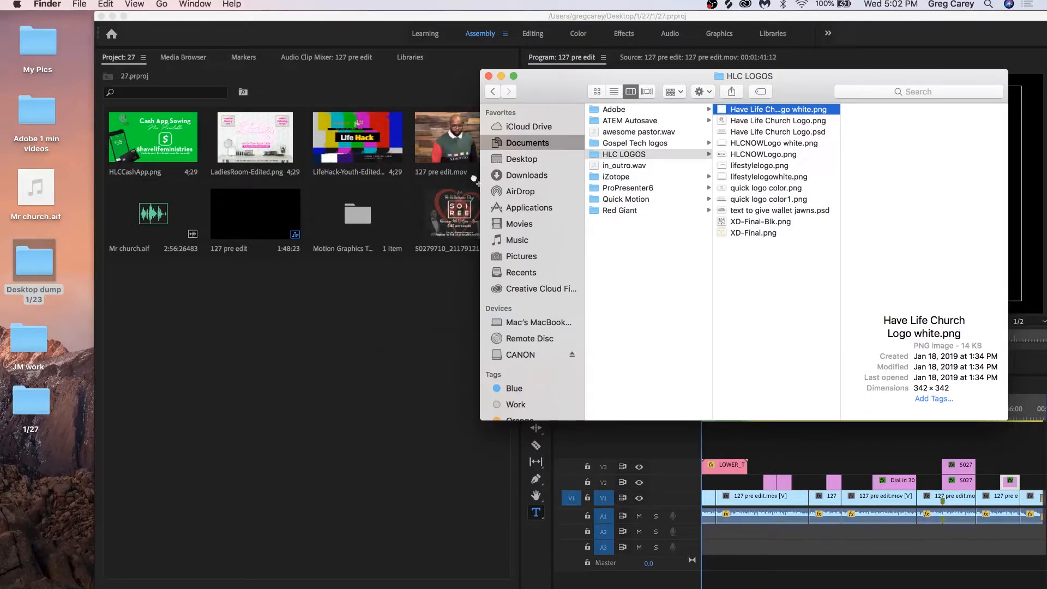
Step: Close both open Finder windows and move the editor window back so it fills the screen
{"action": "left_click", "coordinate": [488, 76]}
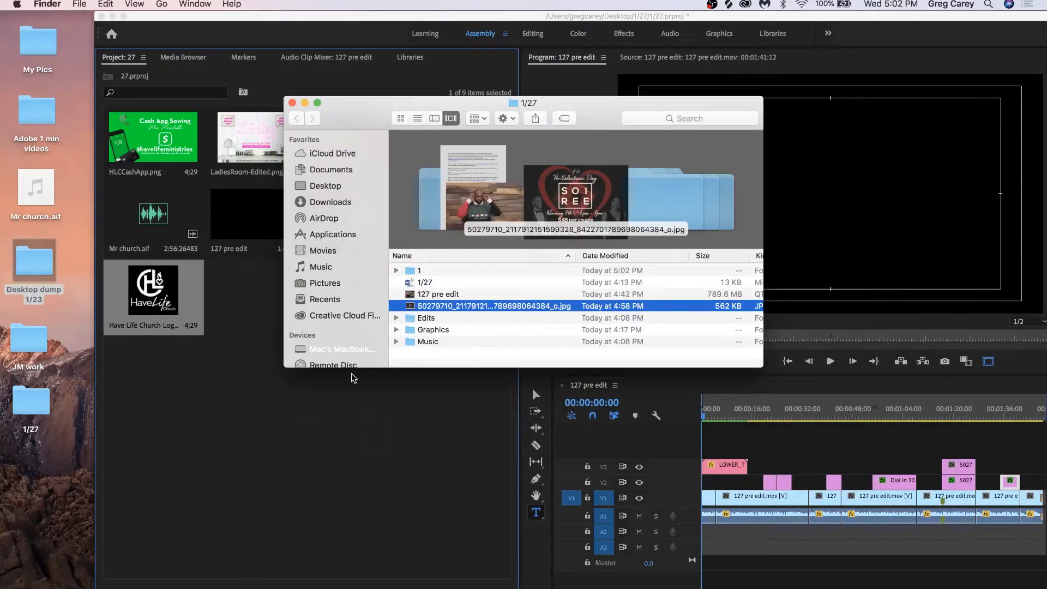
{"action": "left_click", "coordinate": [292, 102]}
{"action": "left_click", "coordinate": [275, 330]}
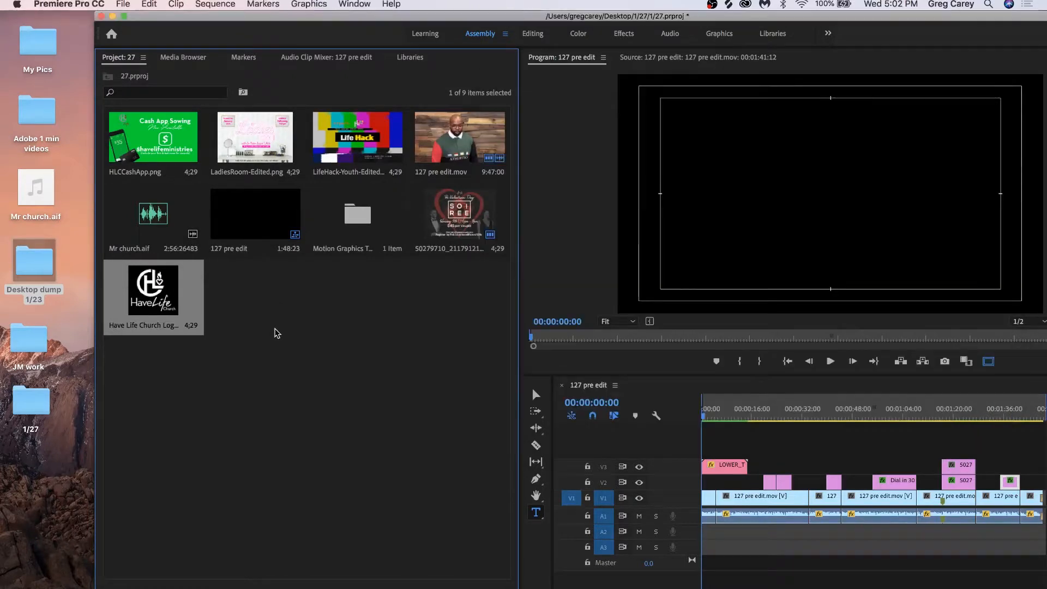
{"action": "left_click_drag", "start_coordinate": [318, 17], "coordinate": [228, 16]}
{"action": "left_click", "coordinate": [242, 346]}
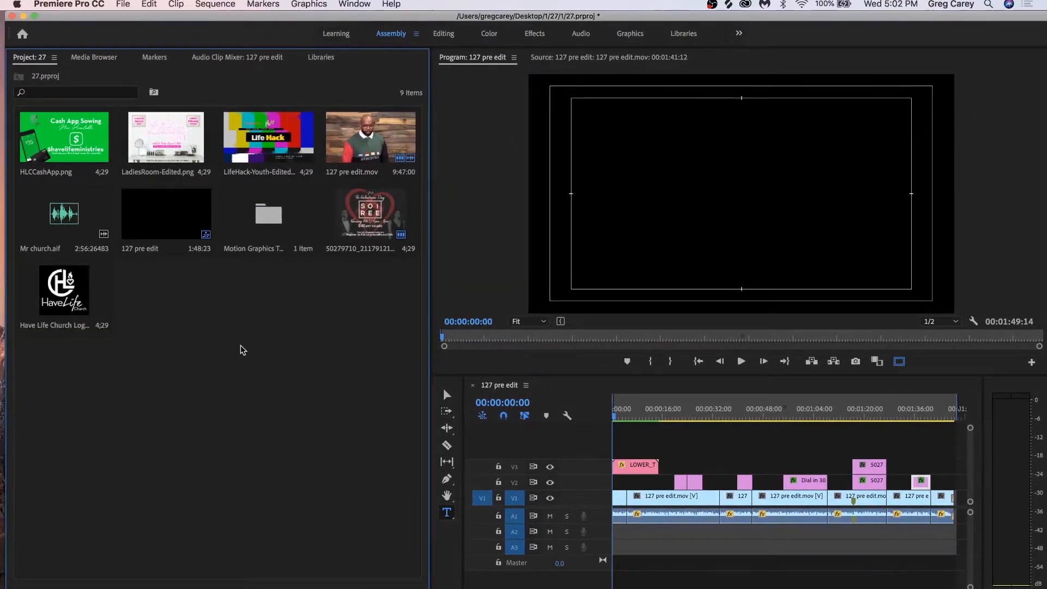
Step: Place the white church logo on track V4 across the whole sequence, select it at 00:00:04:28, and save the project
{"action": "left_click_drag", "start_coordinate": [82, 291], "coordinate": [953, 445]}
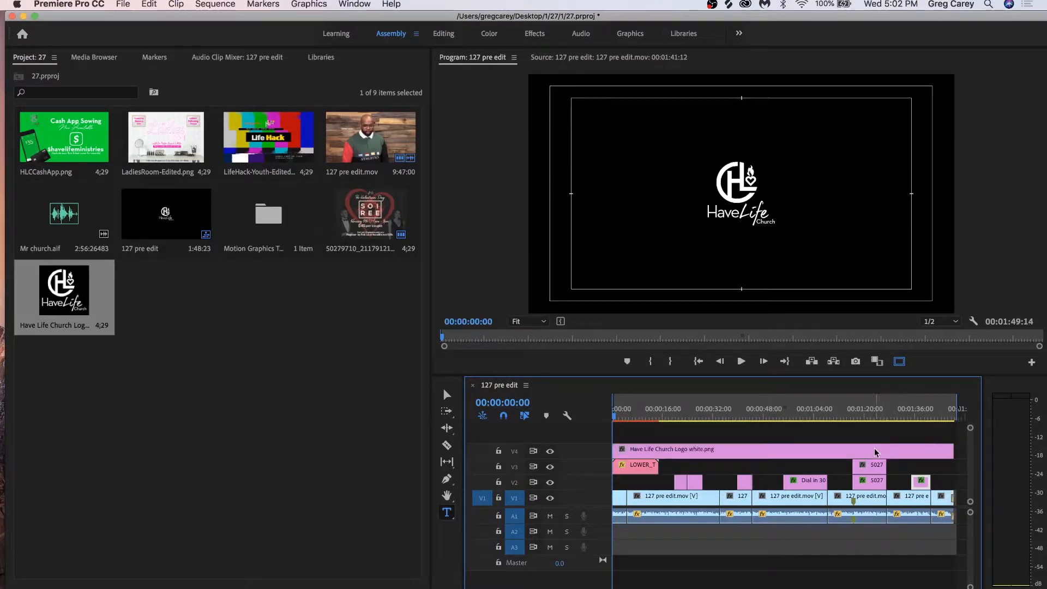
{"action": "left_click", "coordinate": [628, 418]}
{"action": "left_click", "coordinate": [640, 451]}
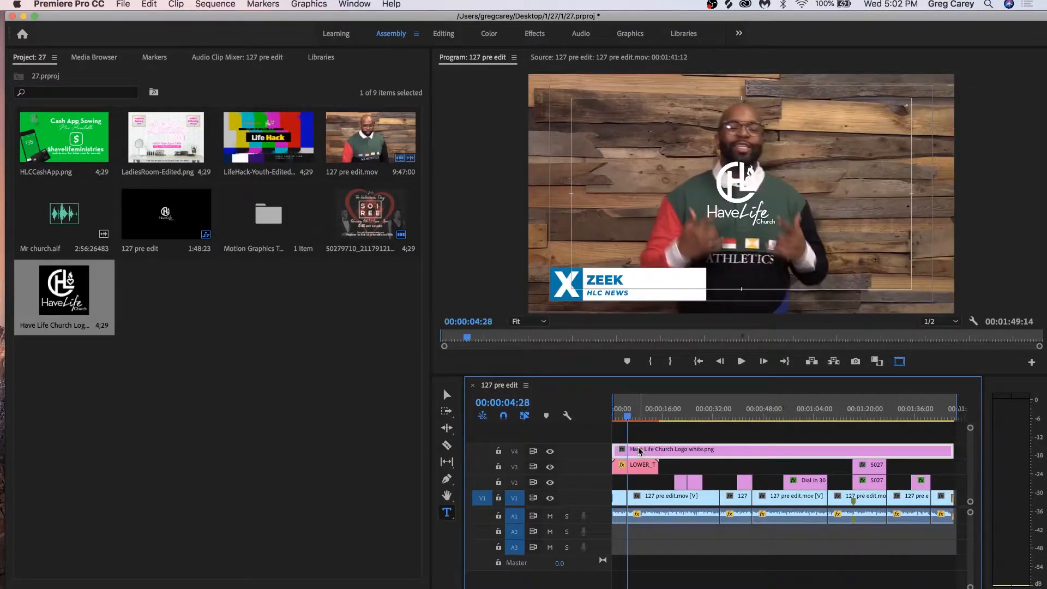
{"action": "key", "text": "super+s"}
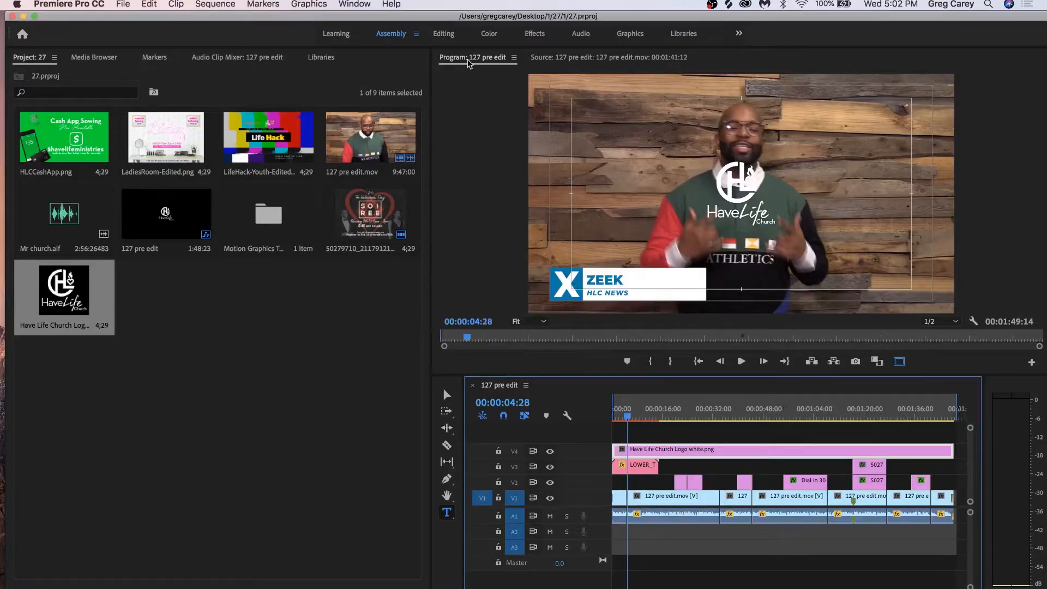
Step: In the Editing workspace, set the logo's scale to 30 and its position to 1776, 979, then save the project
{"action": "left_click", "coordinate": [443, 33]}
{"action": "left_click", "coordinate": [275, 134]}
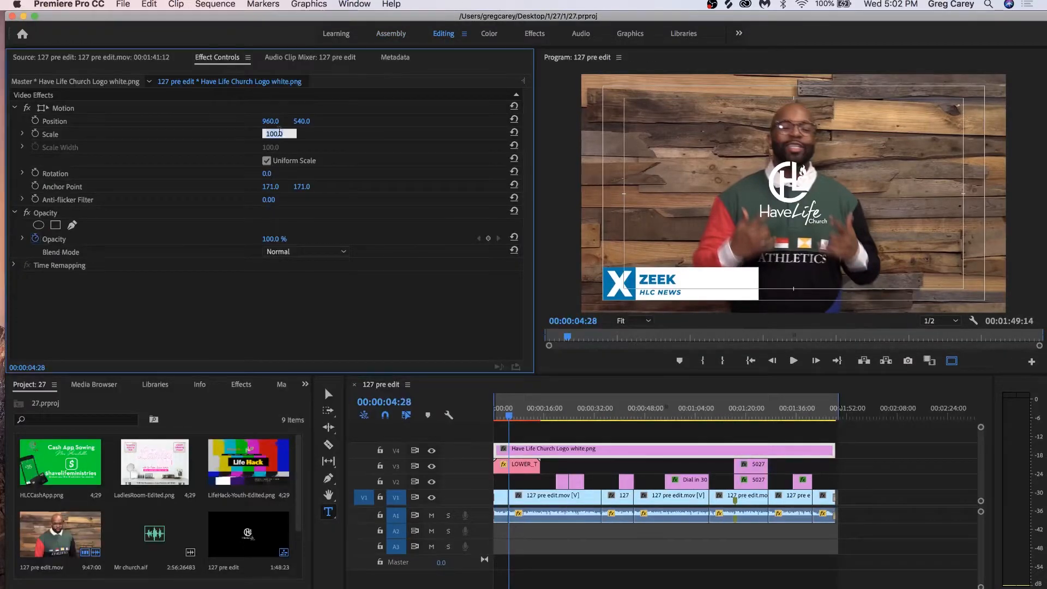
{"action": "type", "text": "30"}
{"action": "key", "text": "Return"}
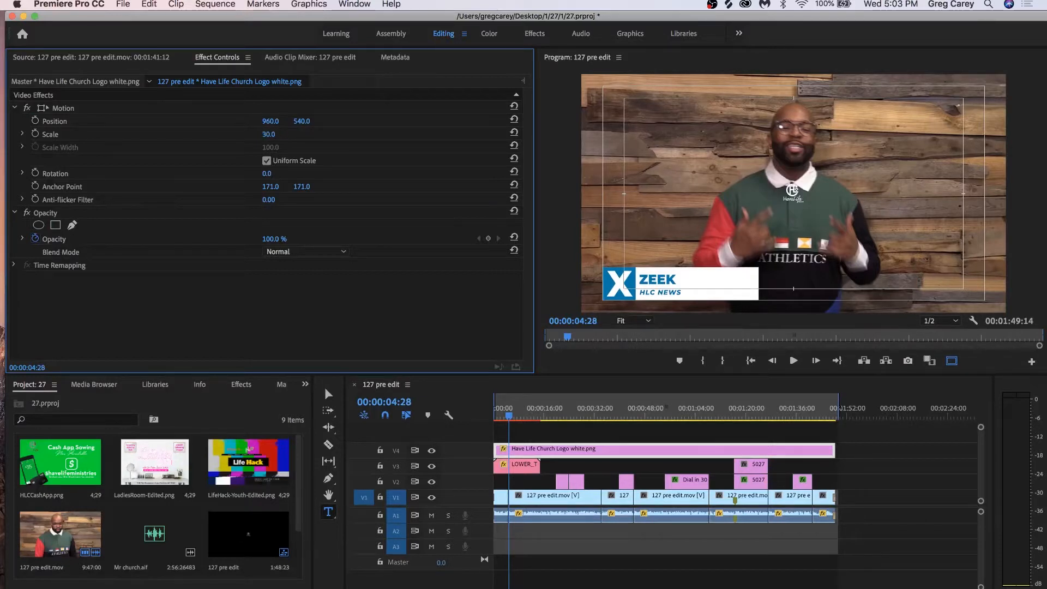
{"action": "left_click_drag", "start_coordinate": [271, 121], "coordinate": [716, 121]}
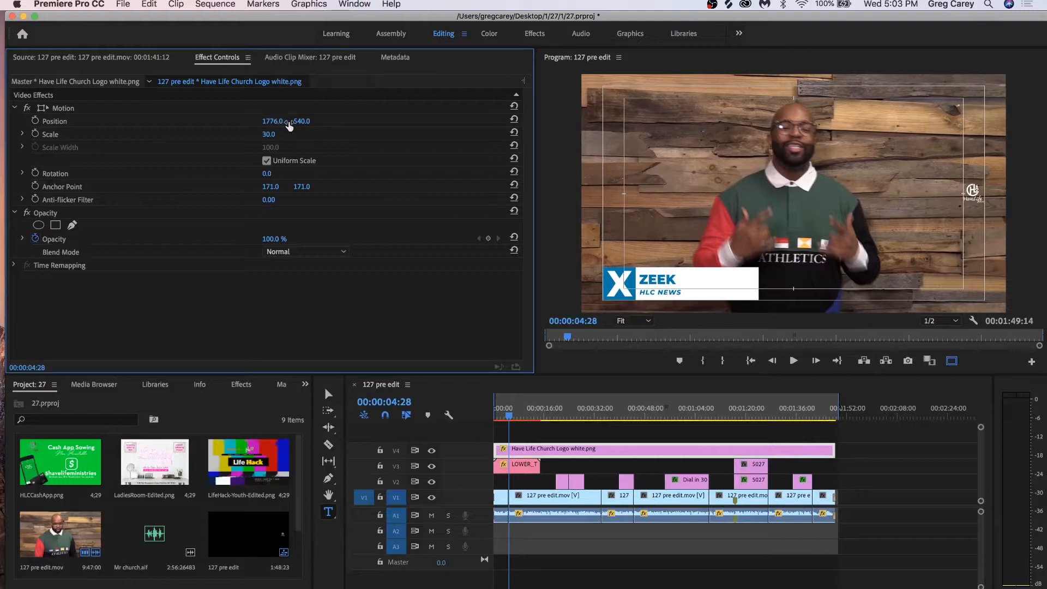
{"action": "left_click_drag", "start_coordinate": [302, 121], "coordinate": [541, 121]}
{"action": "key", "text": "super+s"}
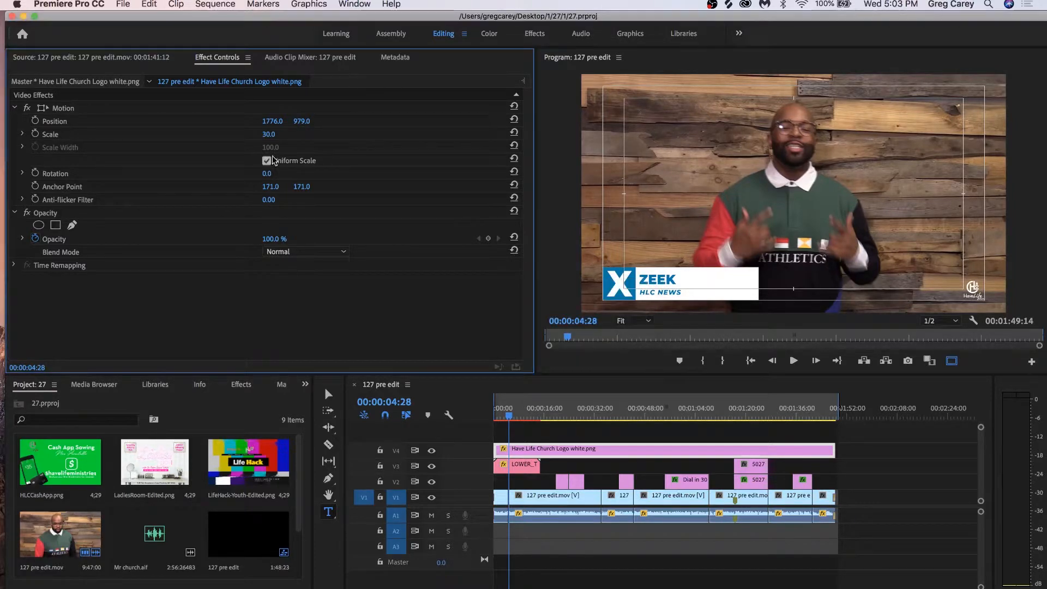
Step: Set the logo's opacity to 50%, return to the start of the sequence, and save the project
{"action": "left_click", "coordinate": [279, 238]}
{"action": "type", "text": "50"}
{"action": "key", "text": "Return"}
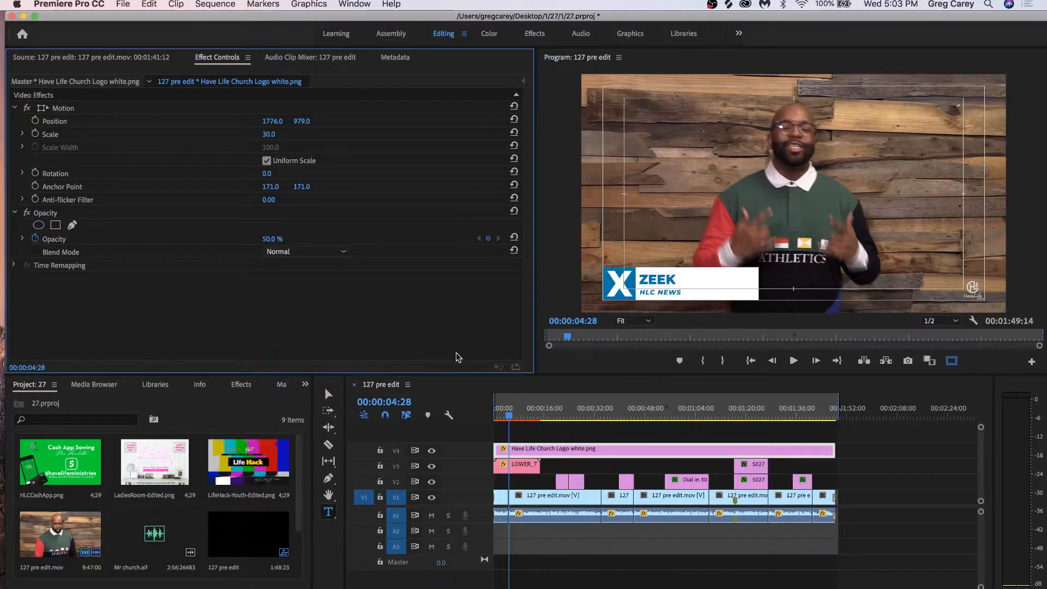
{"action": "left_click", "coordinate": [376, 442]}
{"action": "key", "text": "Home"}
{"action": "key", "text": "super+s"}
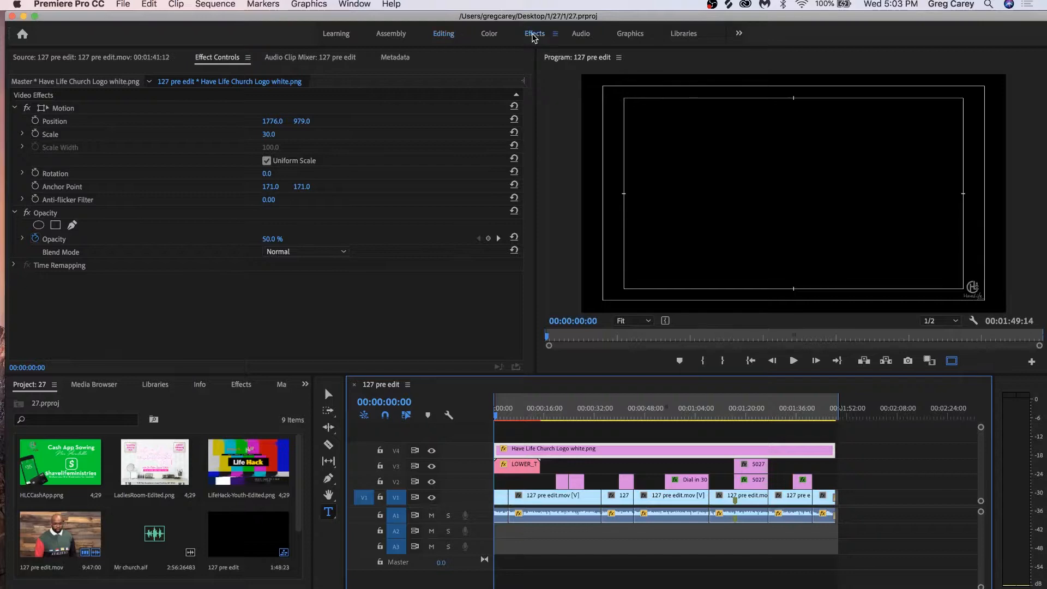
Step: In the Effects workspace, apply the Additive Dissolve video transition to the start of the logo clip on V4
{"action": "left_click", "coordinate": [534, 35]}
{"action": "left_click", "coordinate": [867, 154]}
{"action": "left_click", "coordinate": [873, 178]}
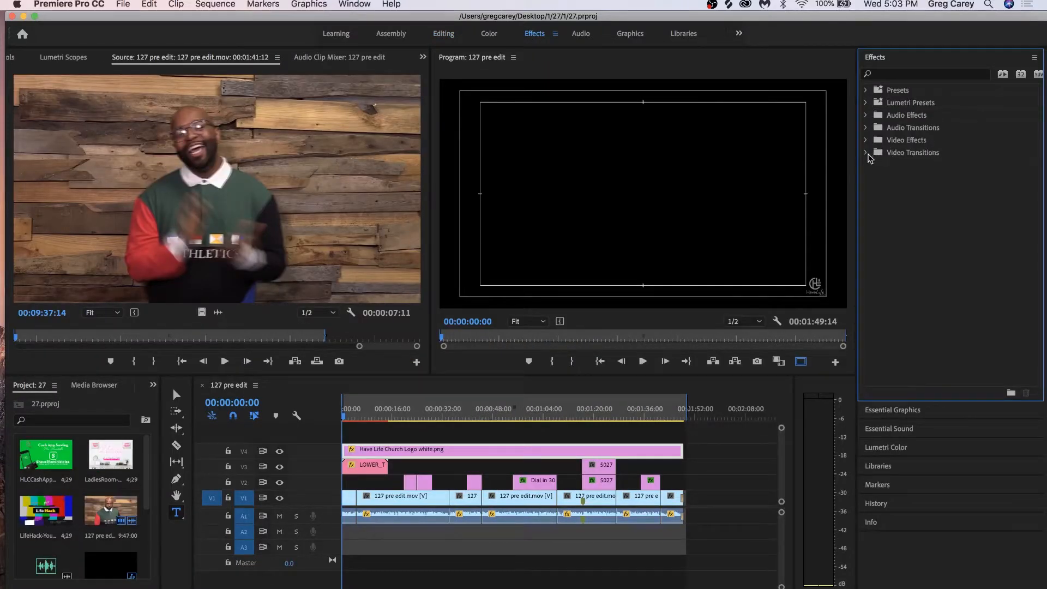
{"action": "left_click_drag", "start_coordinate": [903, 195], "coordinate": [398, 389]}
{"action": "left_click_drag", "start_coordinate": [353, 449], "coordinate": [352, 451]}
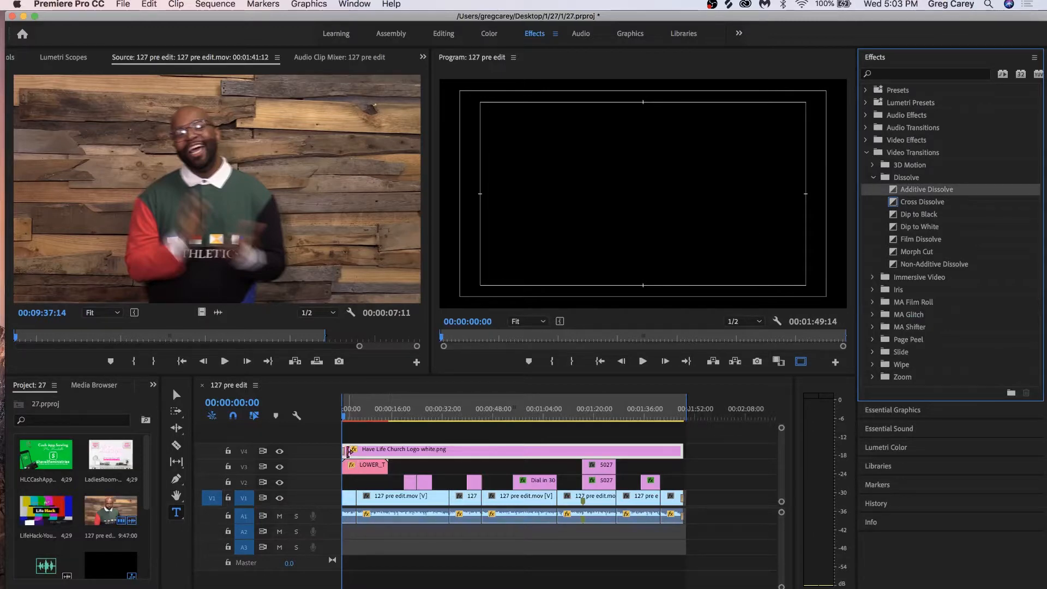
Step: Play the opening up to 00:00:04:24 to check the logo's fade-in, and save the project
{"action": "key", "text": "space"}
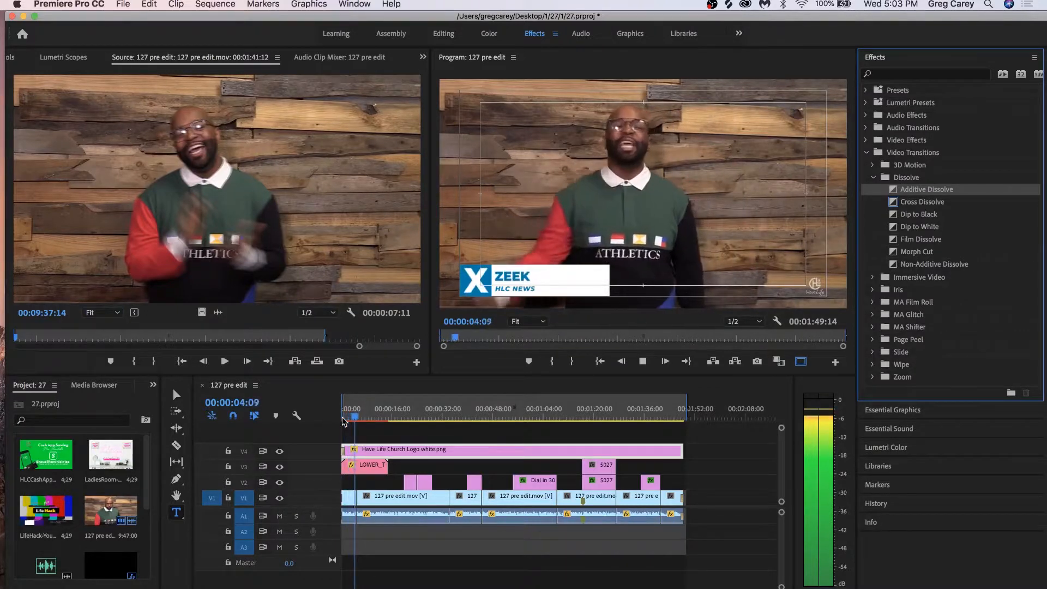
{"action": "key", "text": "space"}
{"action": "key", "text": "cmd+s"}
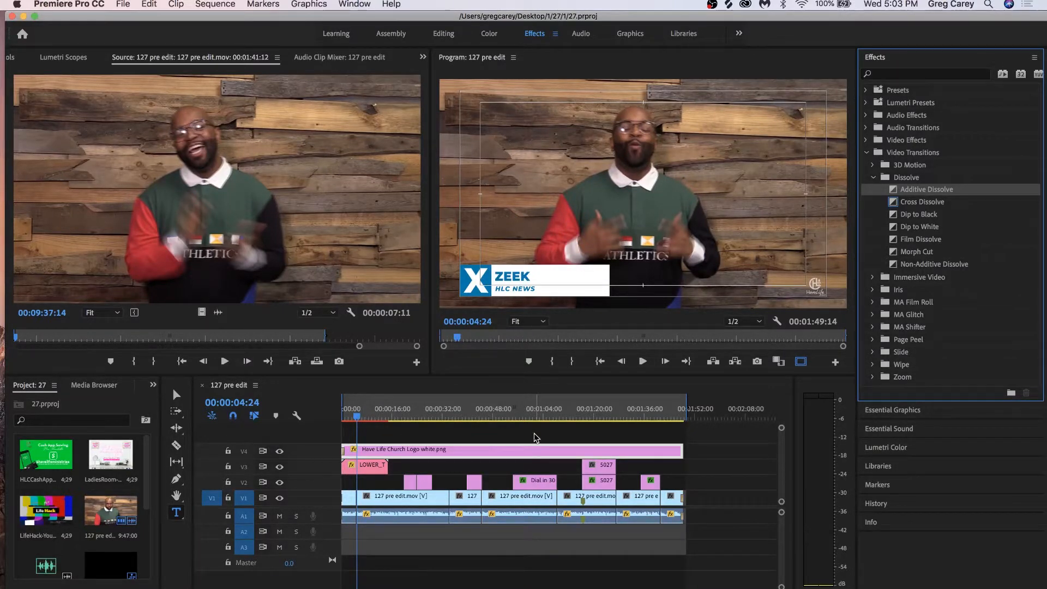
Step: Review the titles against the logo, playing the February 9th title and then the section up to 00:00:41:18
{"action": "left_click_drag", "start_coordinate": [437, 414], "coordinate": [403, 414]}
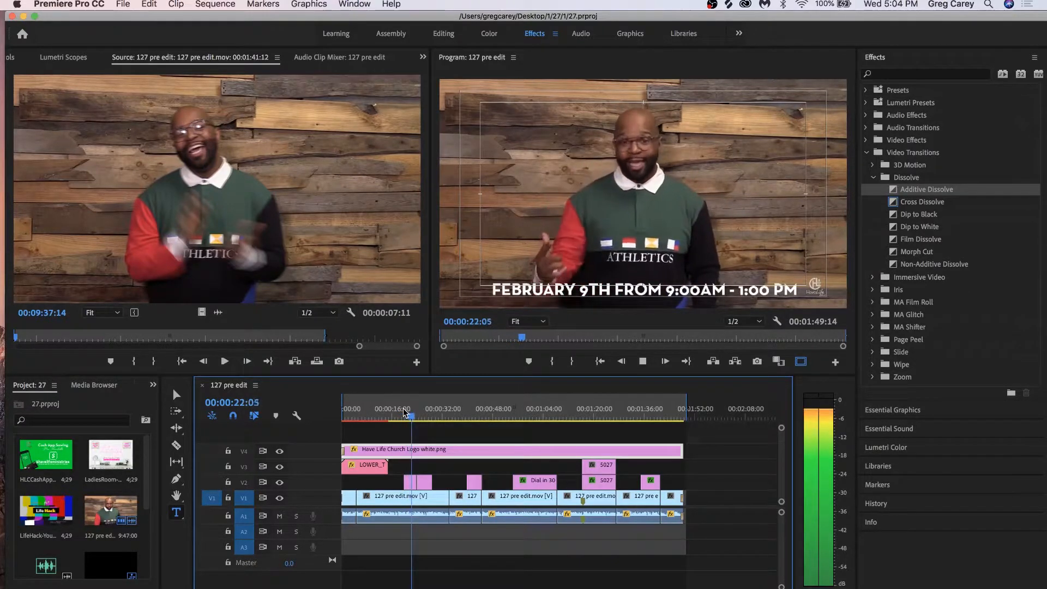
{"action": "key", "text": "space"}
{"action": "left_click_drag", "start_coordinate": [410, 418], "coordinate": [463, 418]}
{"action": "key", "text": "space"}
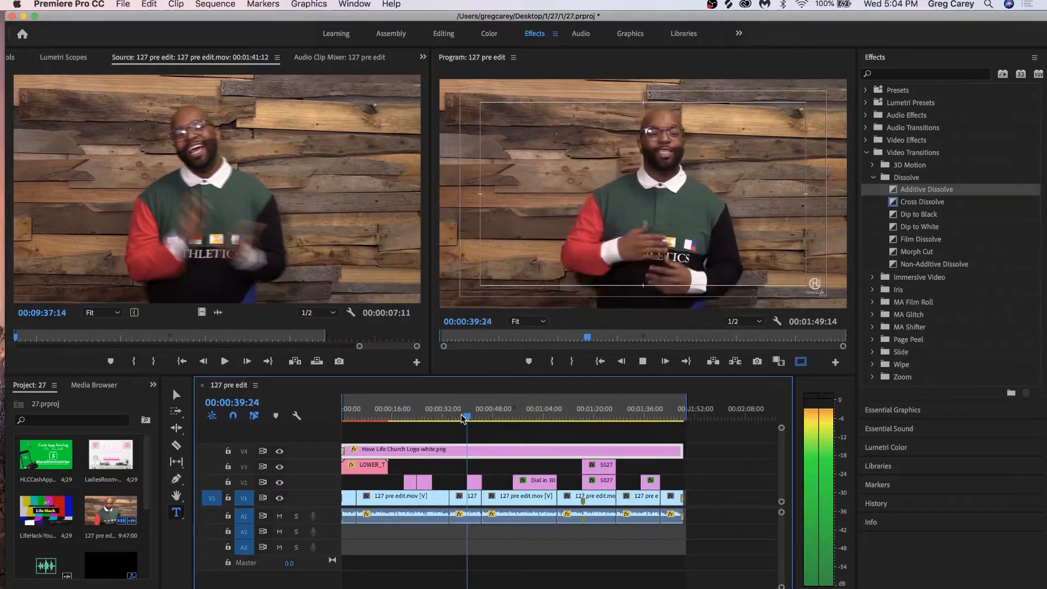
{"action": "key", "text": "space"}
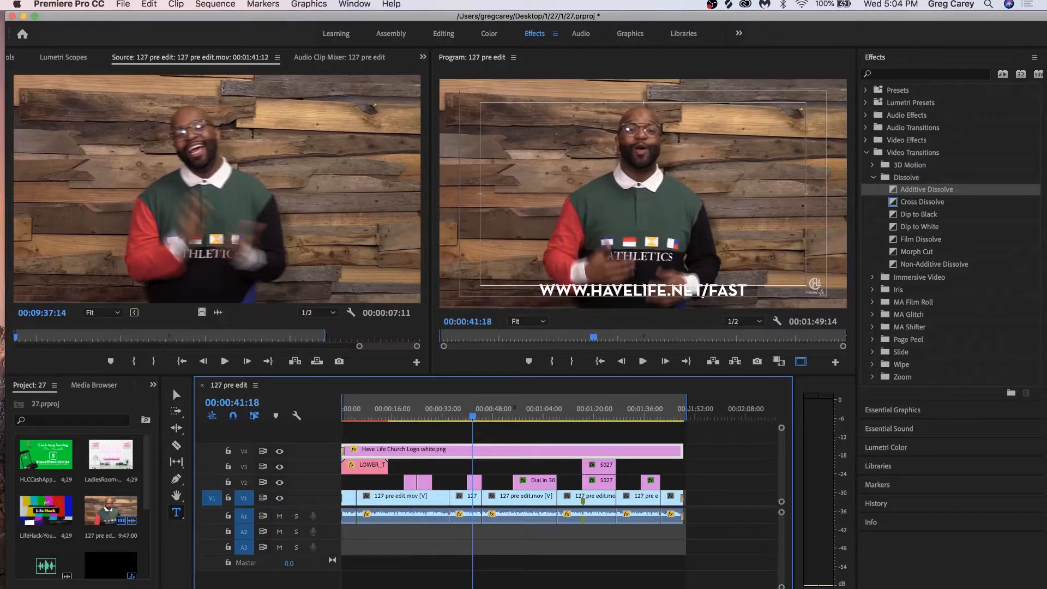
{"action": "key", "text": "="}
{"action": "key", "text": "="}
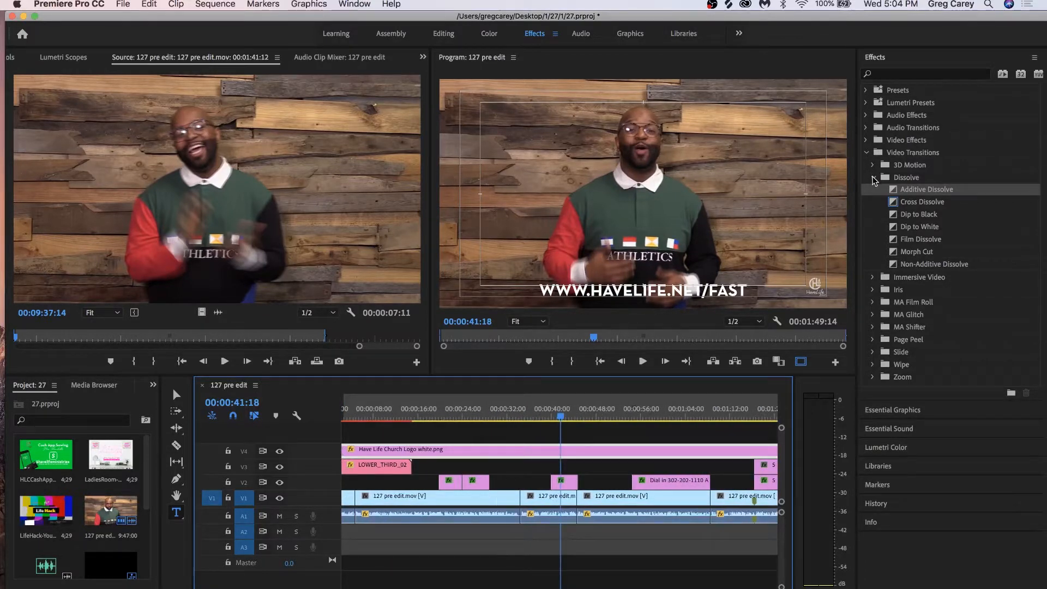
{"action": "left_click", "coordinate": [873, 179]}
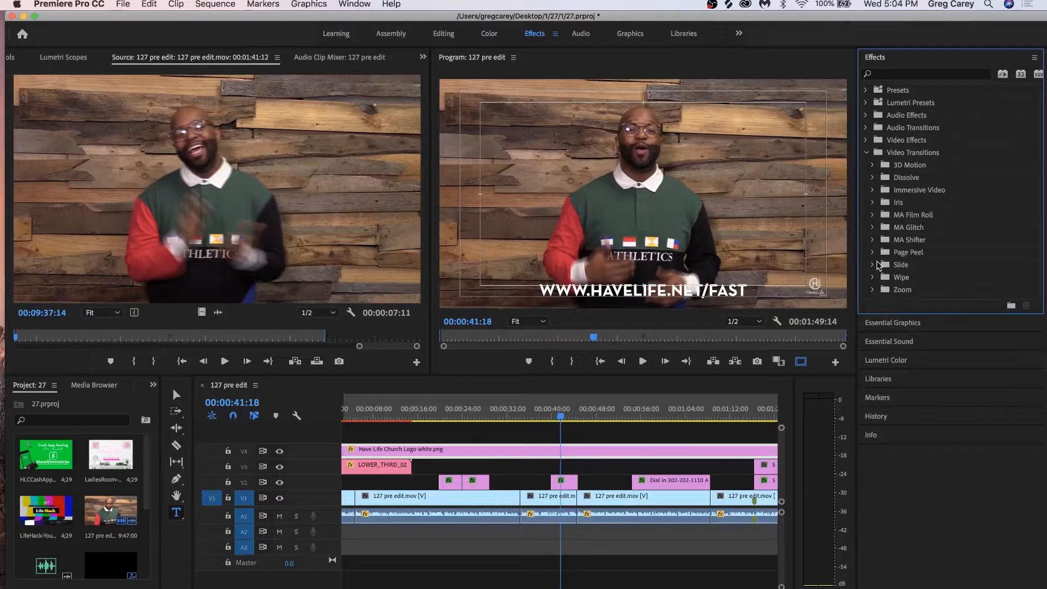
{"action": "left_click", "coordinate": [873, 265]}
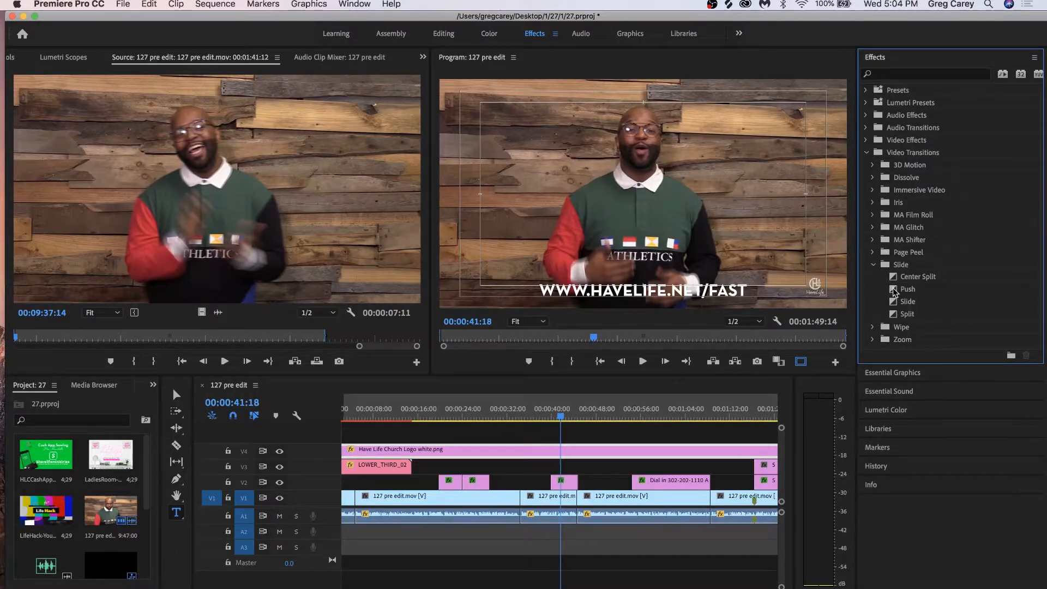
{"action": "left_click_drag", "start_coordinate": [895, 291], "coordinate": [773, 323]}
{"action": "left_click_drag", "start_coordinate": [579, 388], "coordinate": [556, 486]}
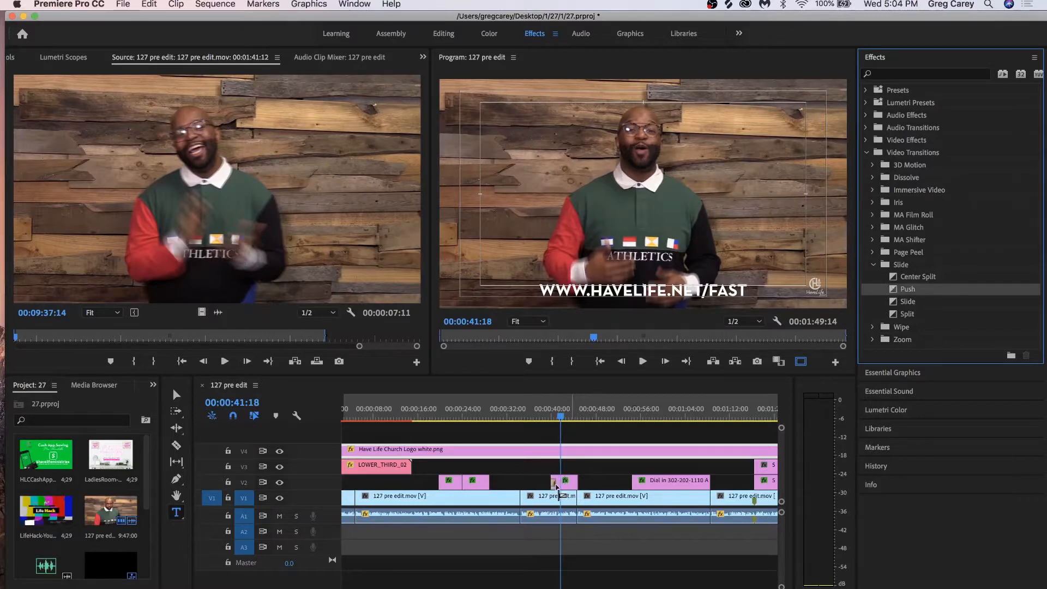
{"action": "left_click_drag", "start_coordinate": [655, 436], "coordinate": [577, 483]}
{"action": "left_click", "coordinate": [549, 418]}
{"action": "key", "text": "space"}
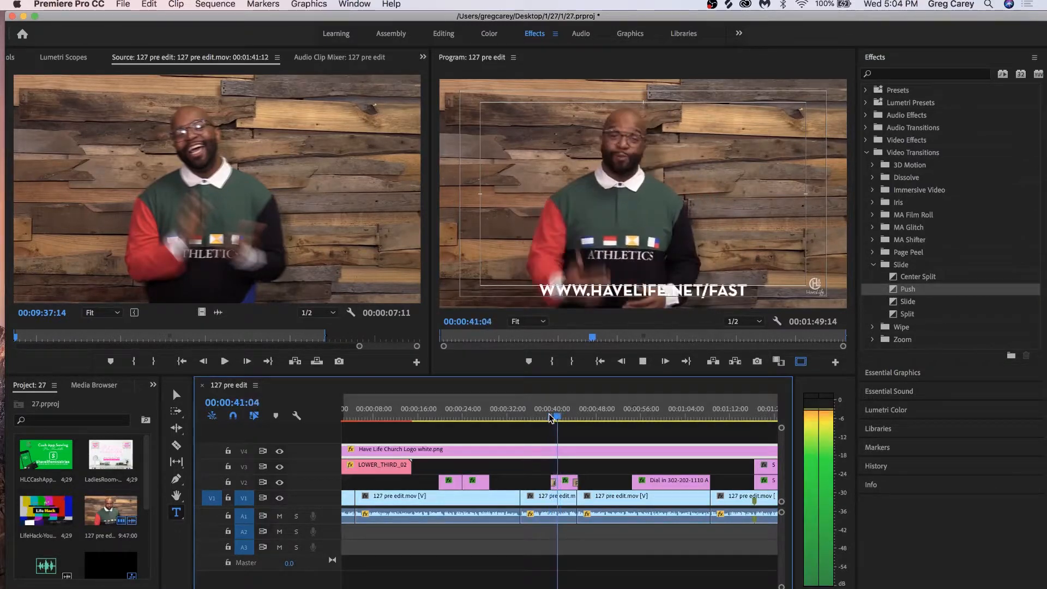
{"action": "key", "text": "space"}
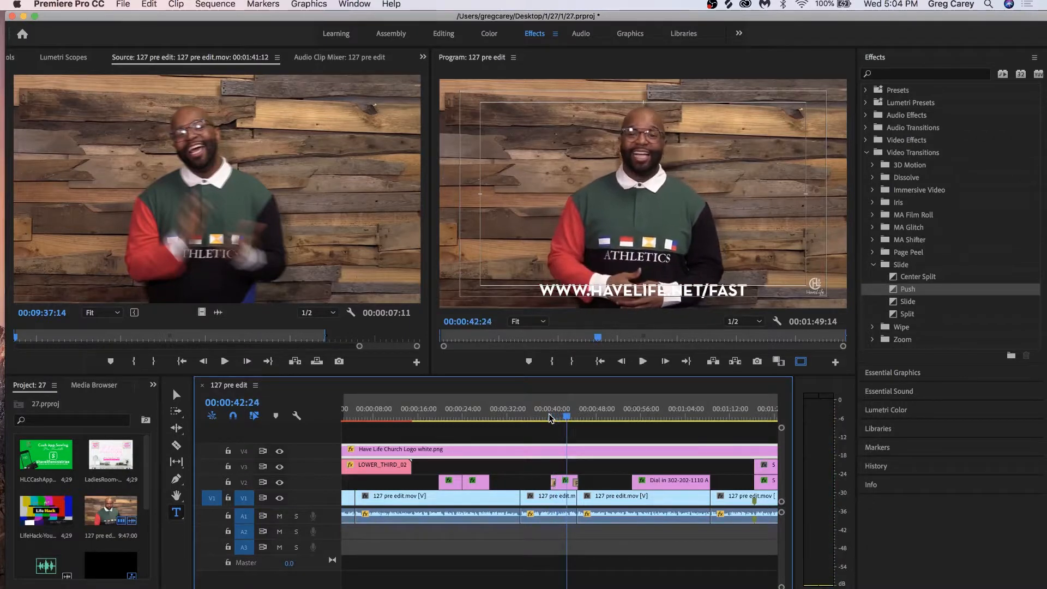
{"action": "key", "text": "super+s"}
{"action": "key", "text": "space"}
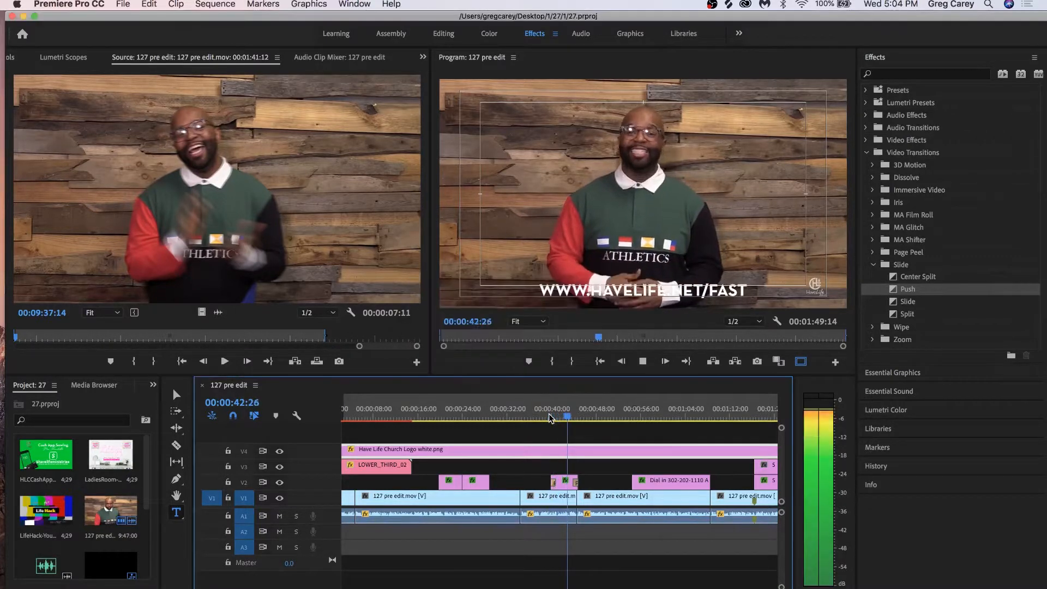
{"action": "key", "text": "space"}
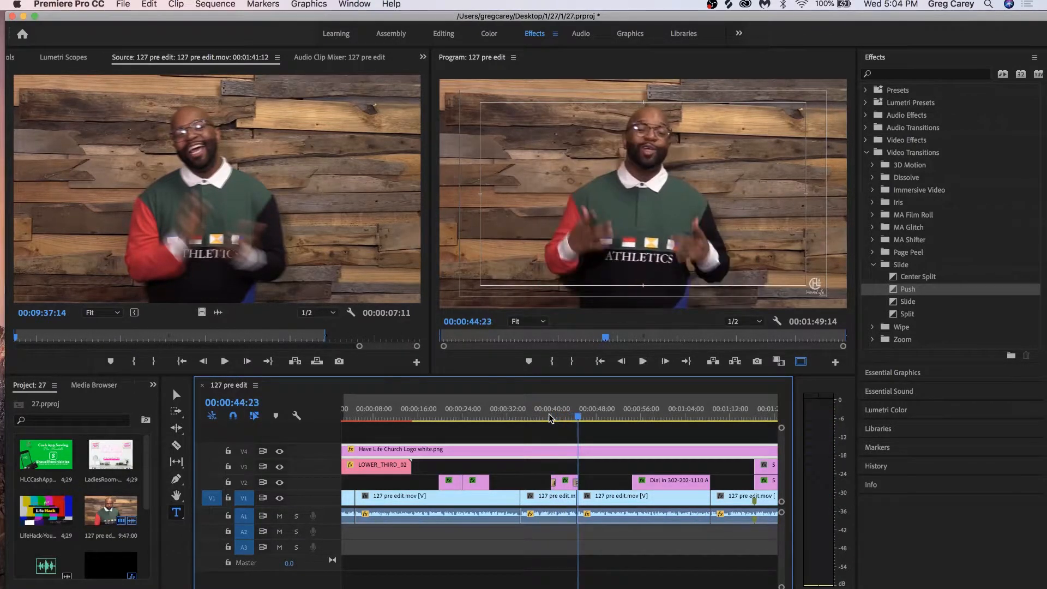
{"action": "left_click", "coordinate": [568, 415]}
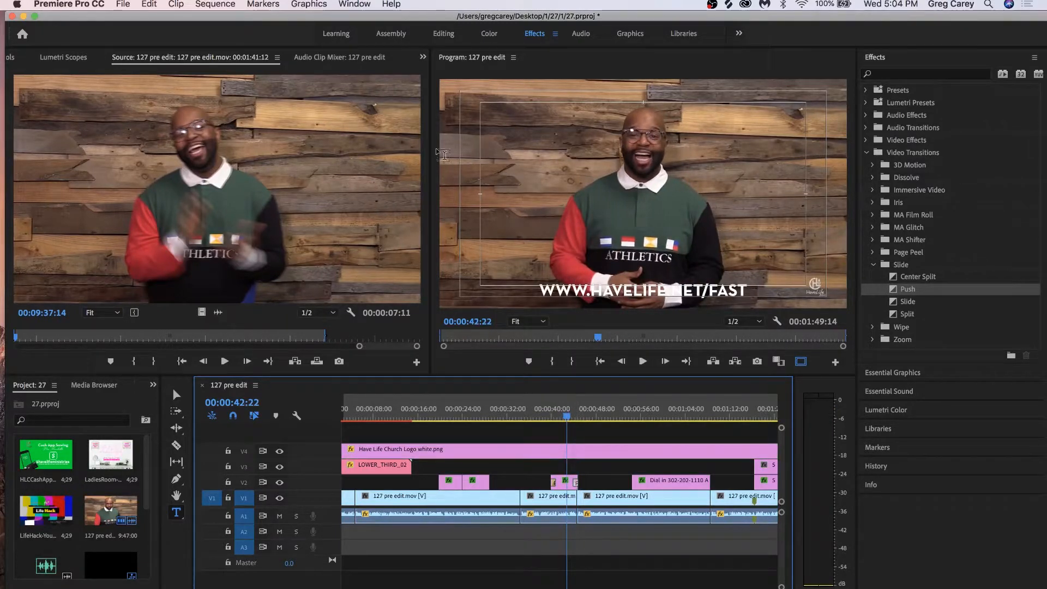
{"action": "left_click", "coordinate": [444, 35]}
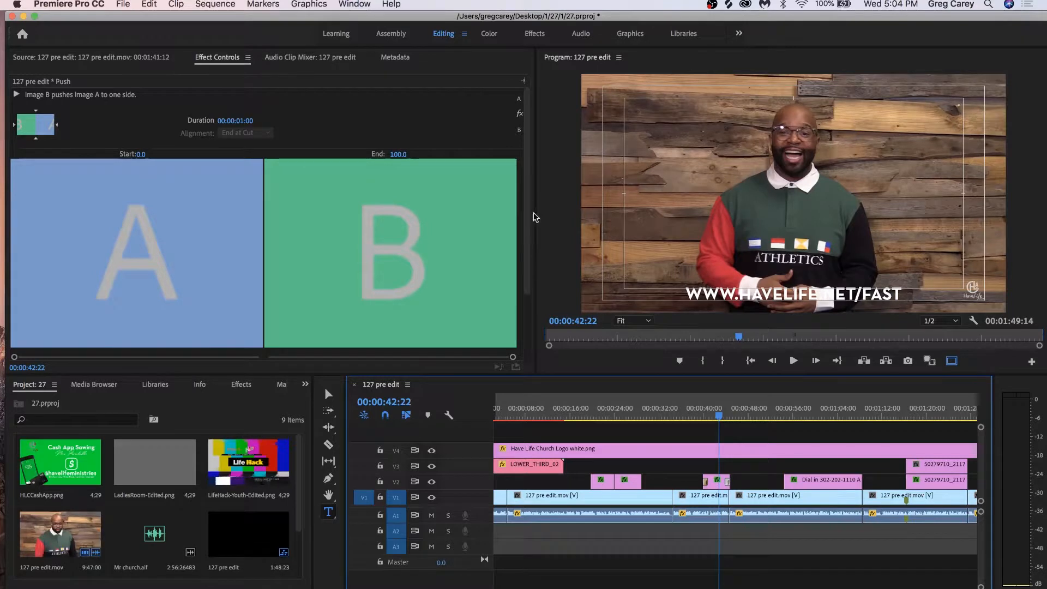
{"action": "left_click_drag", "start_coordinate": [526, 227], "coordinate": [528, 258]}
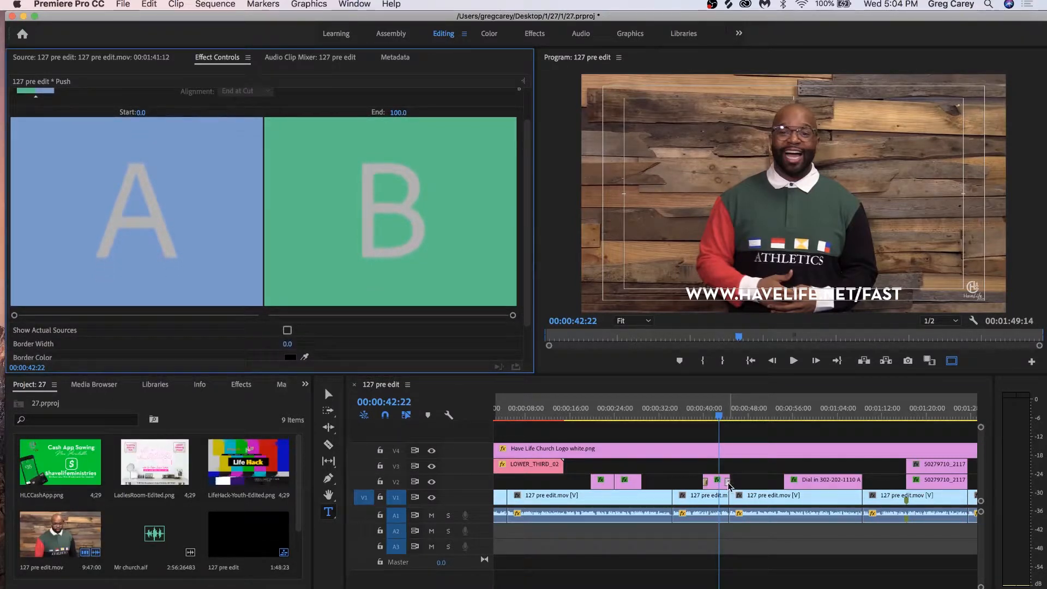
{"action": "left_click_drag", "start_coordinate": [530, 270], "coordinate": [531, 314]}
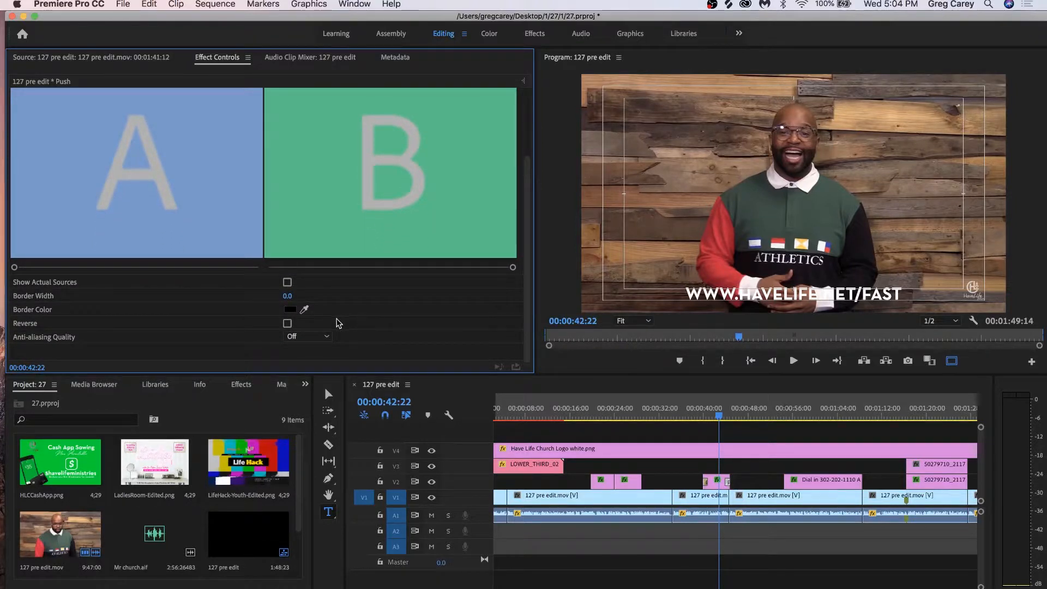
{"action": "left_click", "coordinate": [288, 324]}
{"action": "key", "text": "super+s"}
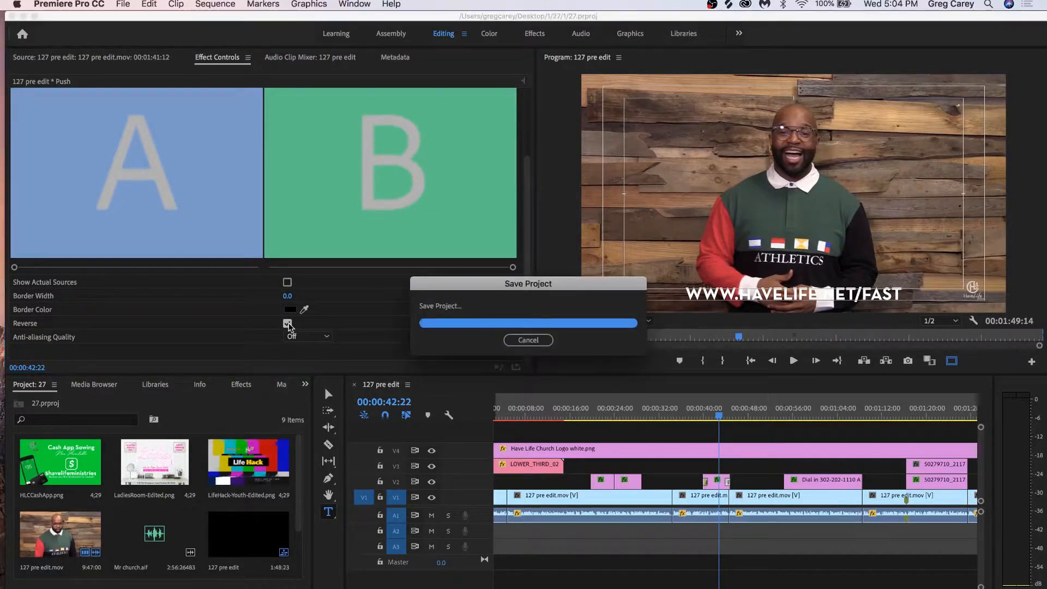
{"action": "left_click", "coordinate": [391, 33]}
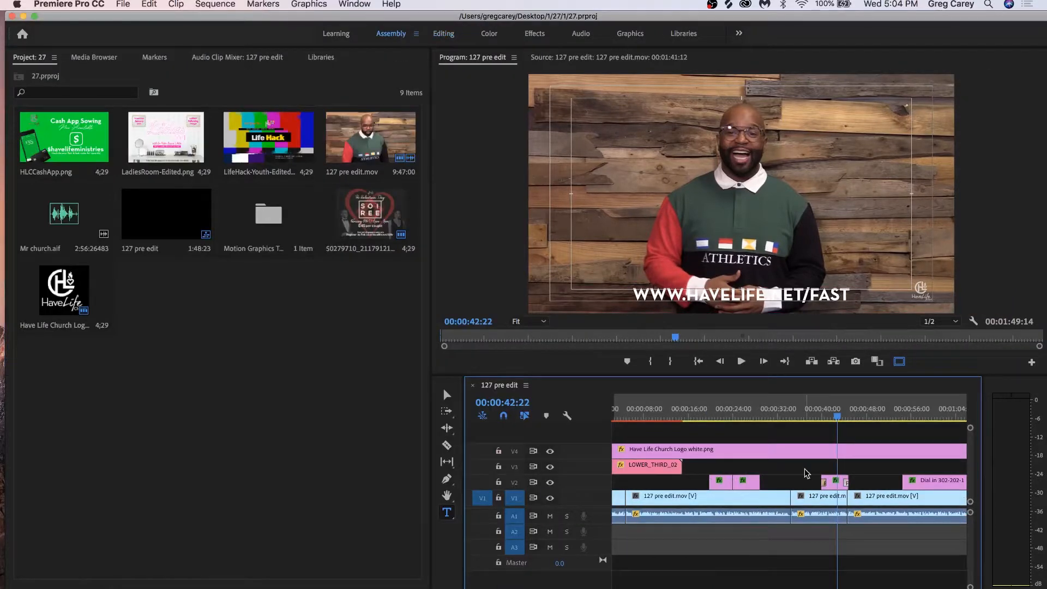
{"action": "left_click_drag", "start_coordinate": [837, 417], "coordinate": [821, 425]}
{"action": "key", "text": "space"}
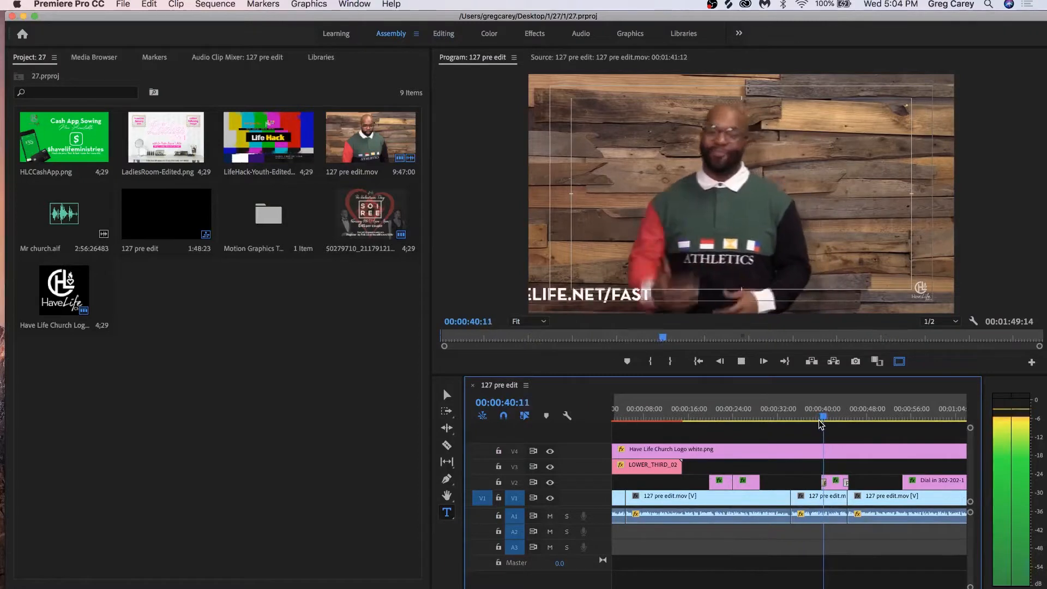
{"action": "left_click", "coordinate": [841, 417]}
{"action": "key", "text": "space"}
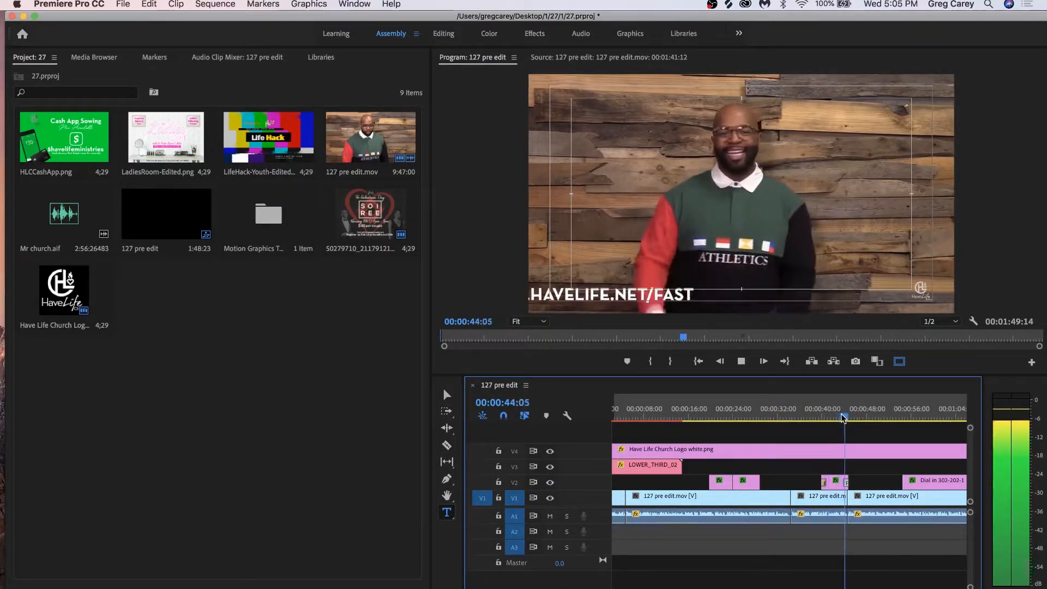
{"action": "key", "text": "super+s"}
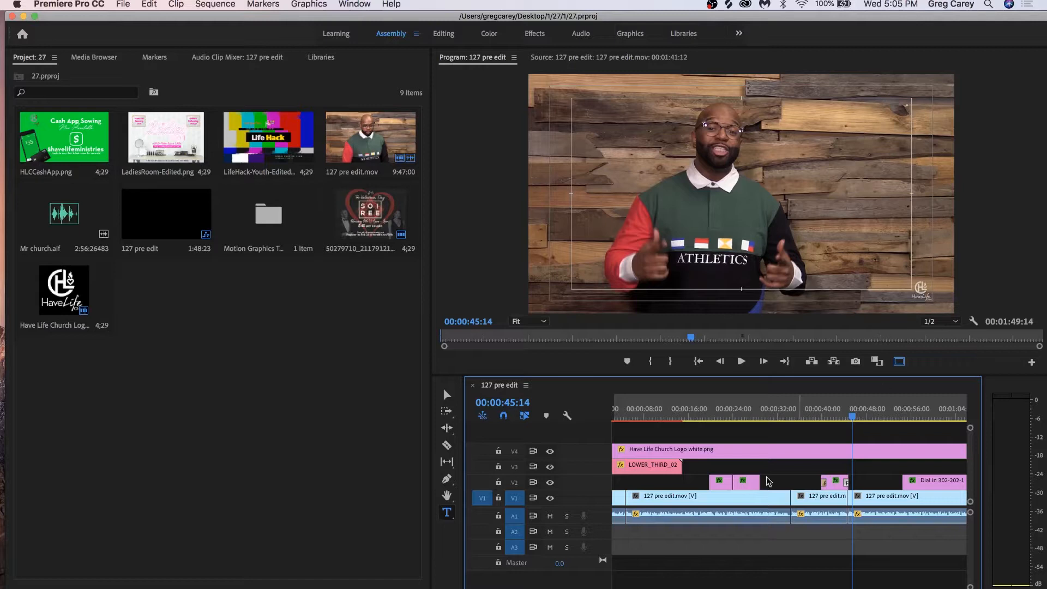
Step: Play into the dial-in title on V2 and delete the period at the end of its text
{"action": "key", "text": "minus"}
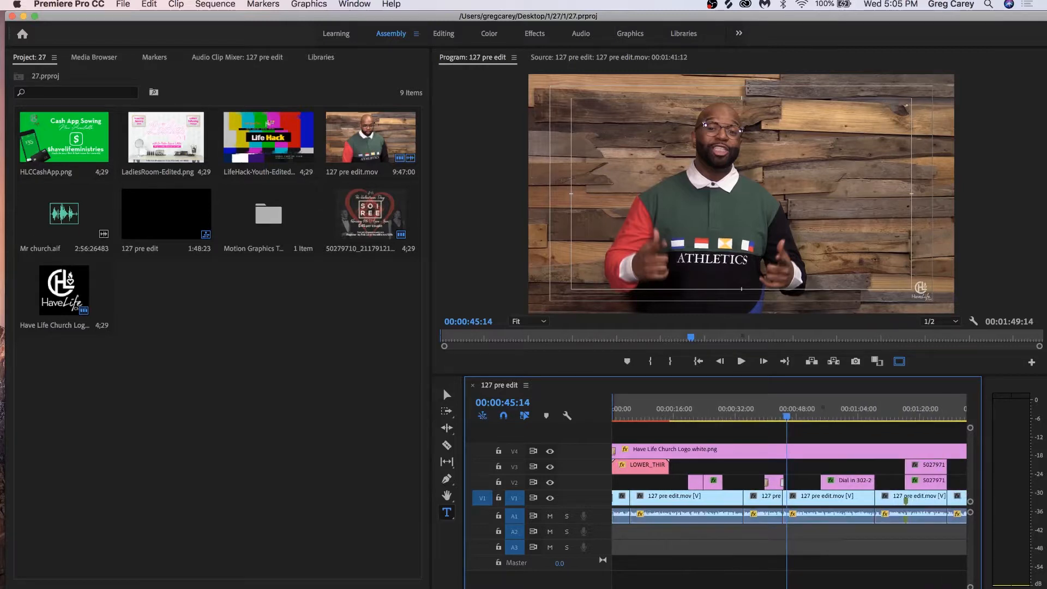
{"action": "scroll", "coordinate": [709, 480], "scroll_direction": "down", "scroll_amount": 5}
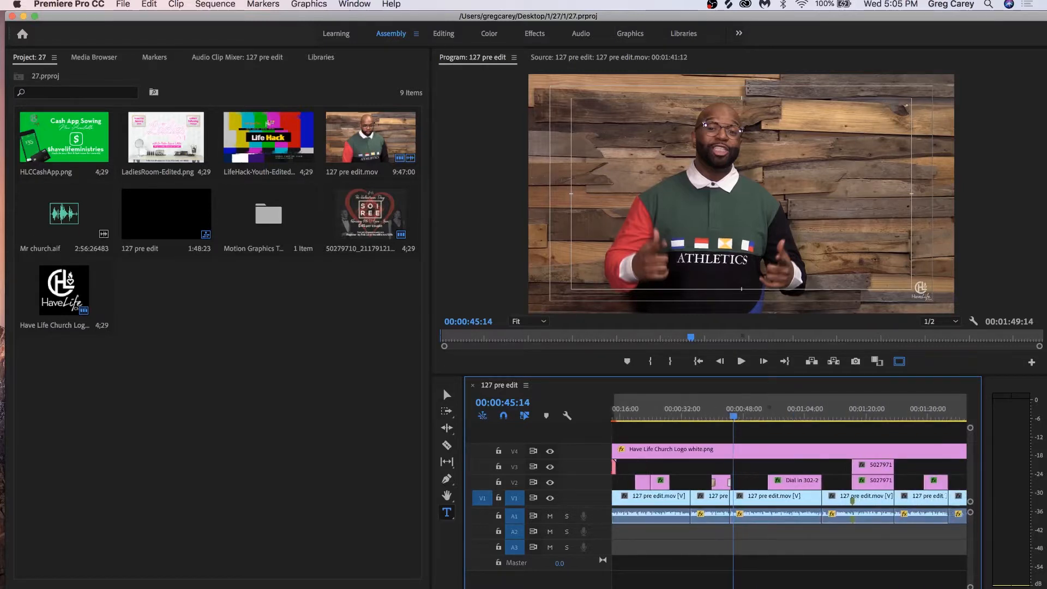
{"action": "left_click", "coordinate": [707, 410]}
{"action": "key", "text": "space"}
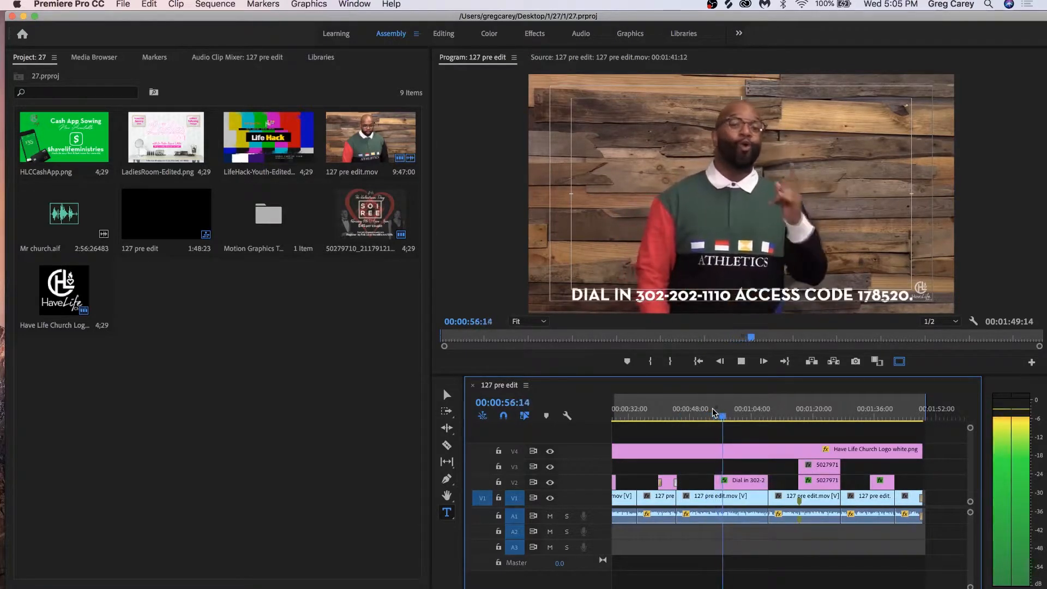
{"action": "key", "text": "space"}
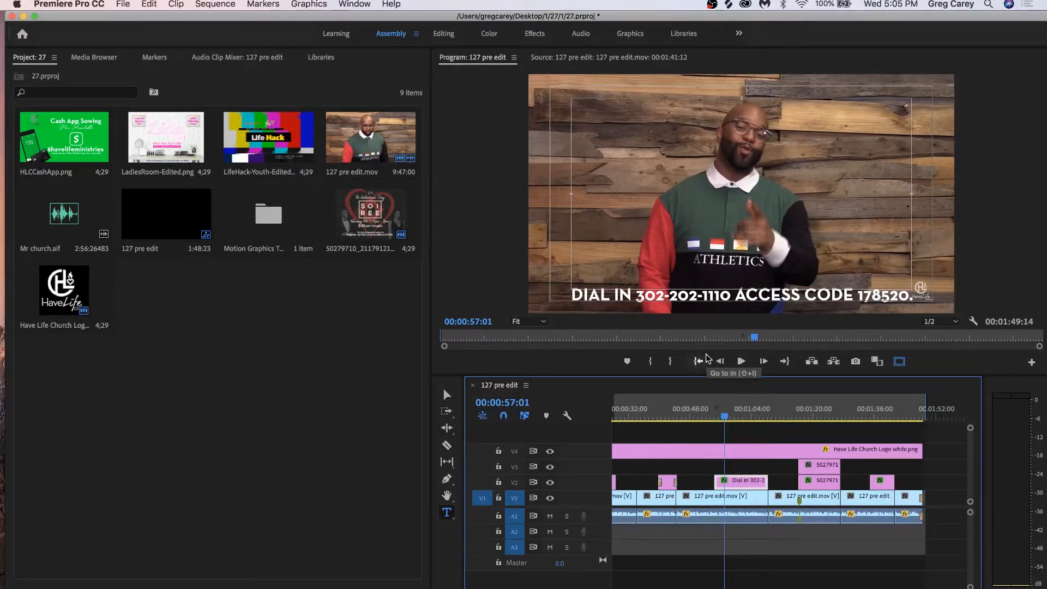
{"action": "left_click", "coordinate": [913, 302]}
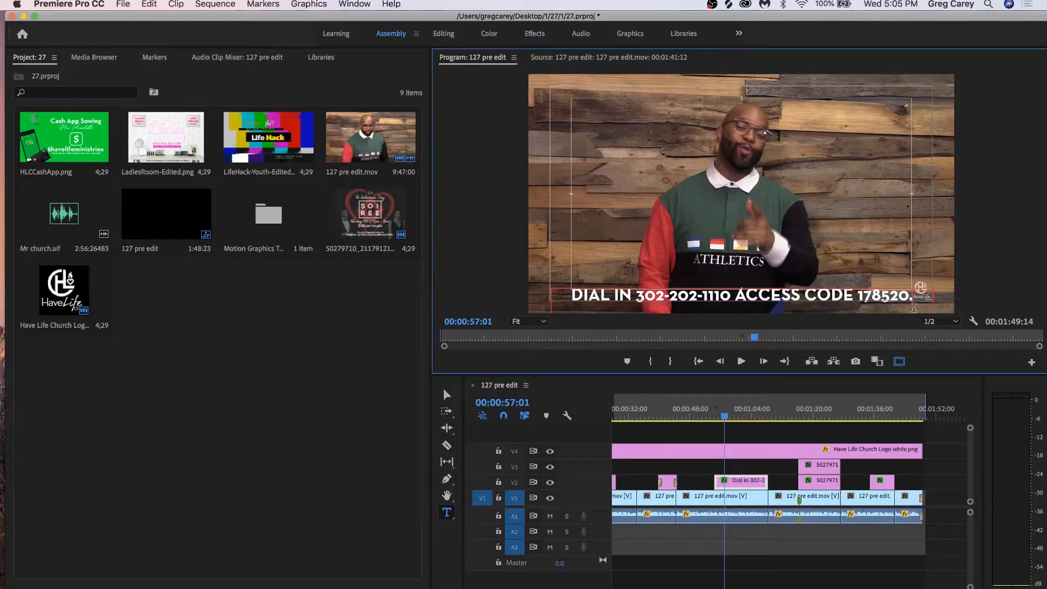
{"action": "key", "text": "BackSpace"}
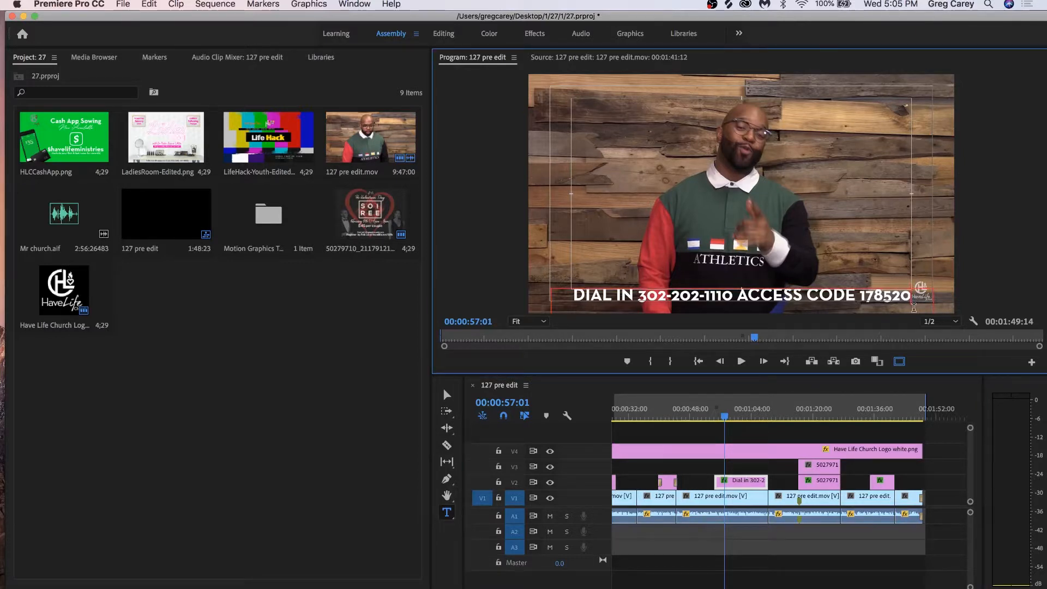
{"action": "left_click", "coordinate": [779, 403]}
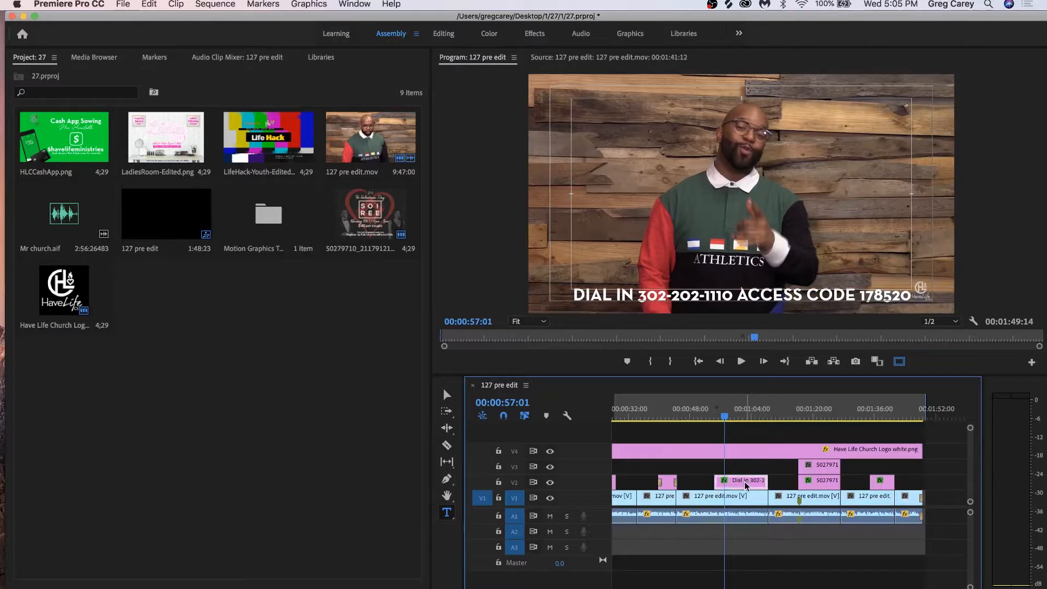
Step: In the Editing workspace, set the dial-in title's Motion Position to 946.0, 610.0 so it clears the logo, and save
{"action": "left_click", "coordinate": [444, 34]}
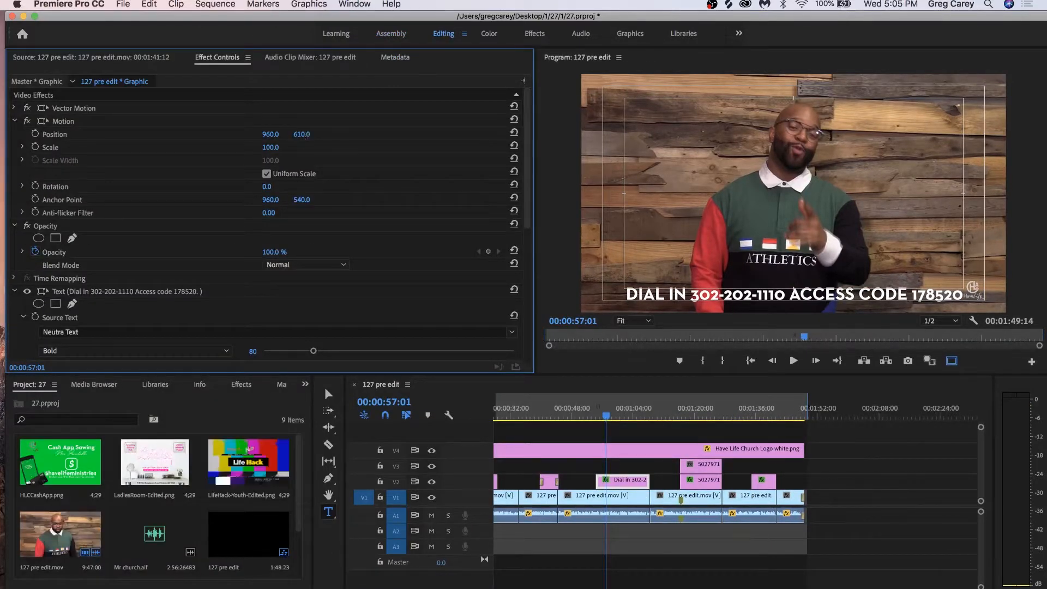
{"action": "left_click_drag", "start_coordinate": [302, 134], "coordinate": [309, 135]}
{"action": "key", "text": "super+s"}
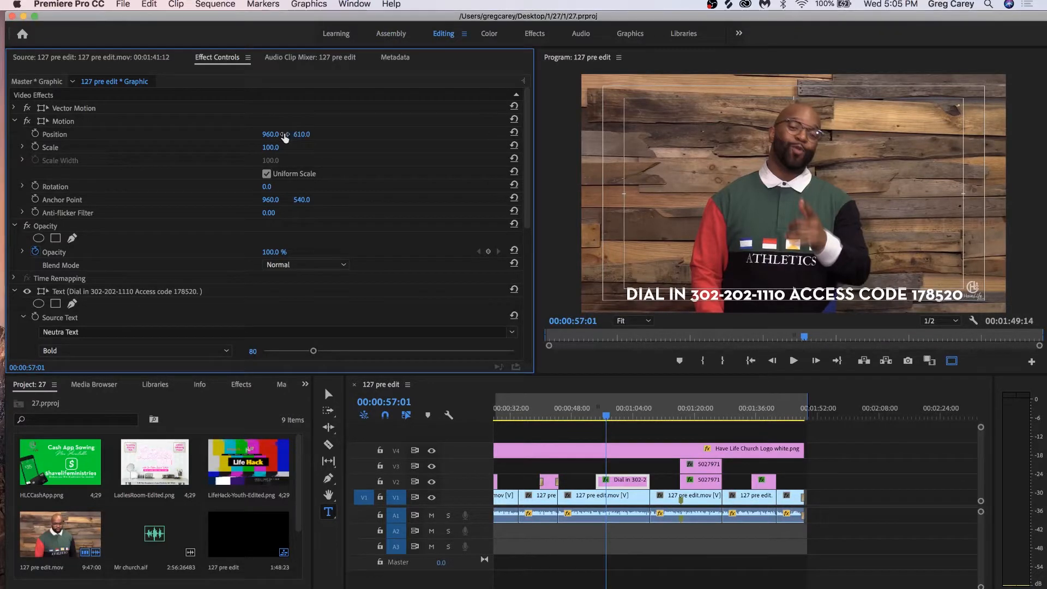
{"action": "left_click_drag", "start_coordinate": [276, 135], "coordinate": [276, 134]}
{"action": "key", "text": "super+s"}
Step: In the Effects workspace, apply the Push slide transition to the start and end of the Soiree graphic on V3
{"action": "left_click_drag", "start_coordinate": [606, 417], "coordinate": [679, 421]}
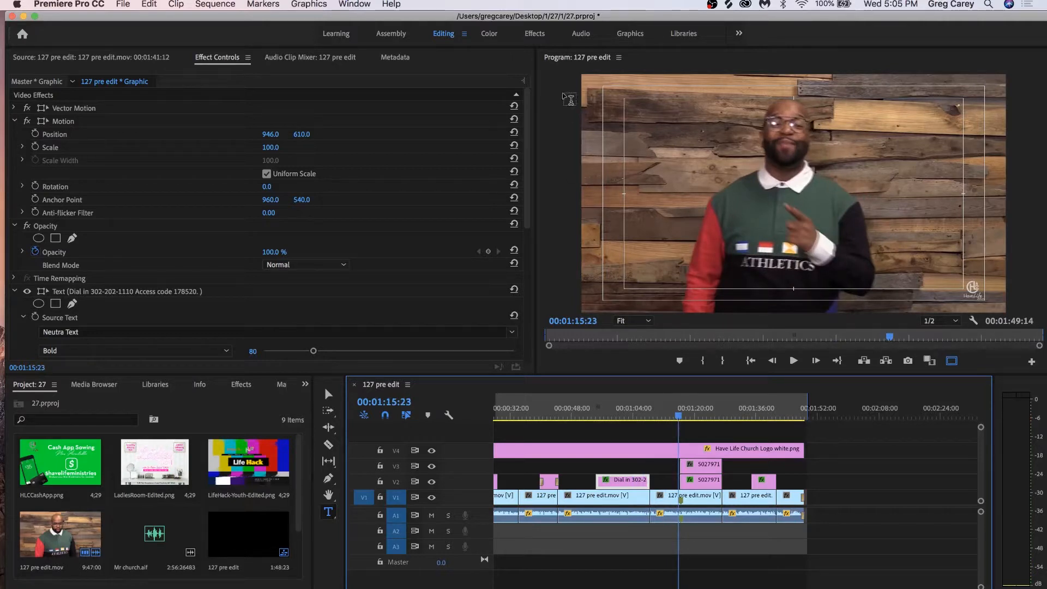
{"action": "left_click", "coordinate": [535, 33]}
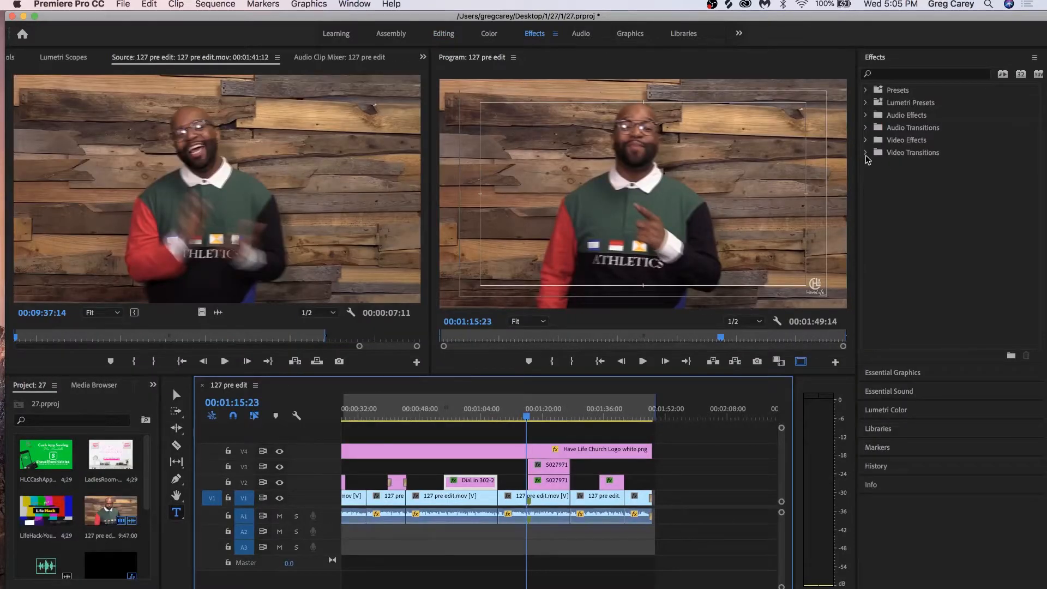
{"action": "left_click", "coordinate": [867, 154]}
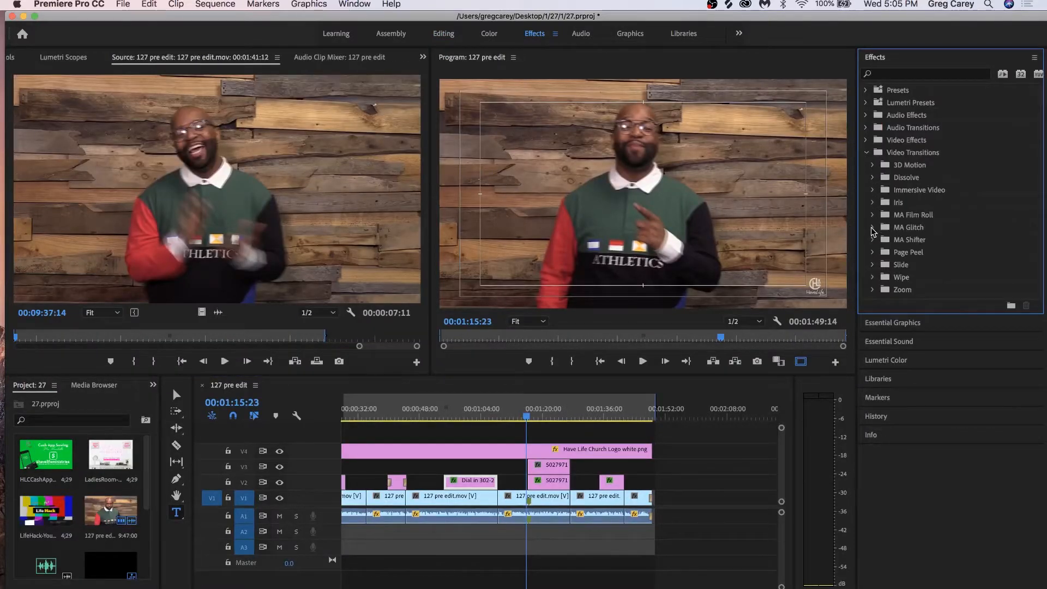
{"action": "left_click", "coordinate": [873, 264]}
{"action": "left_click_drag", "start_coordinate": [897, 290], "coordinate": [534, 468]}
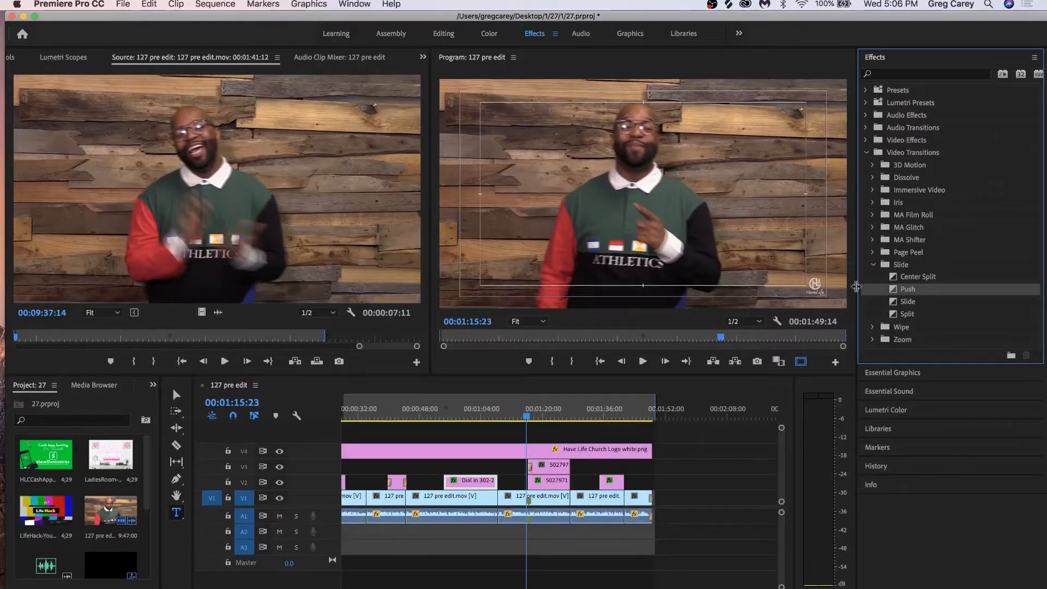
{"action": "left_click_drag", "start_coordinate": [897, 290], "coordinate": [569, 464]}
Step: Play the Soiree graphic's entrance up to 00:01:18:09 and save the project
{"action": "key", "text": "space"}
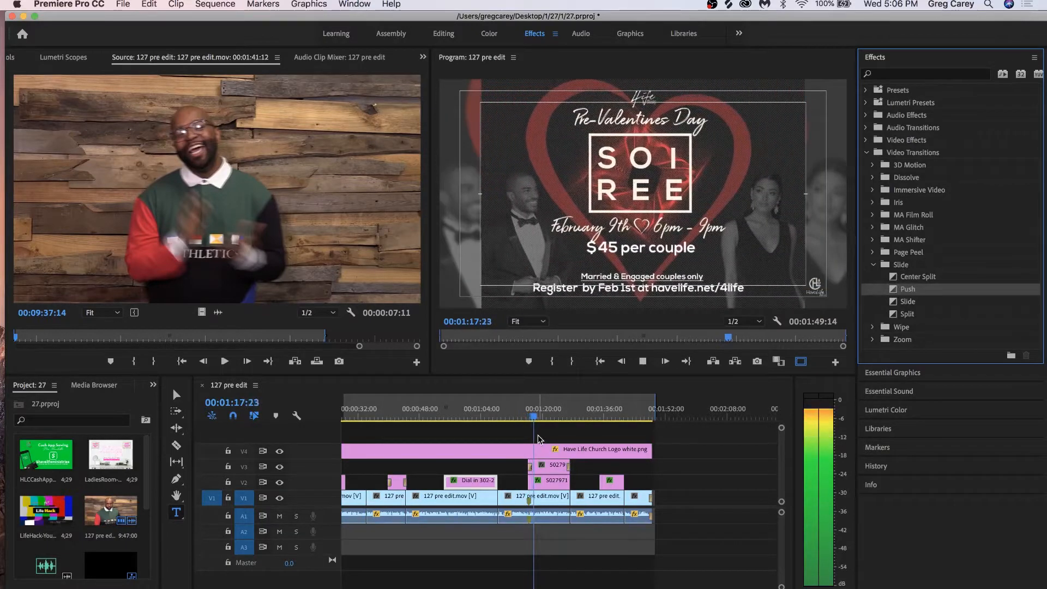
{"action": "key", "text": "space"}
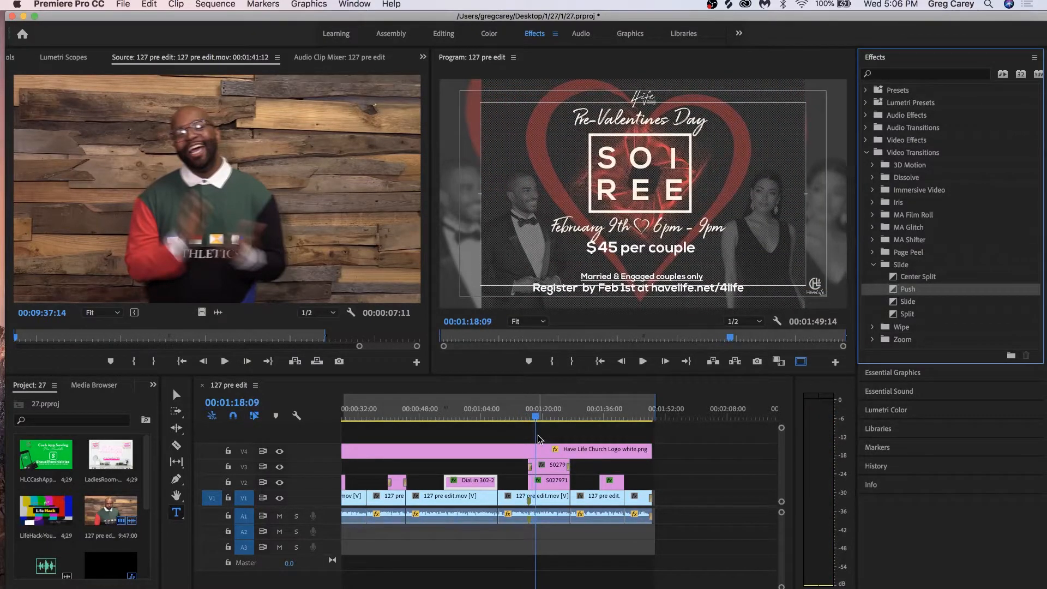
{"action": "key", "text": "super+s"}
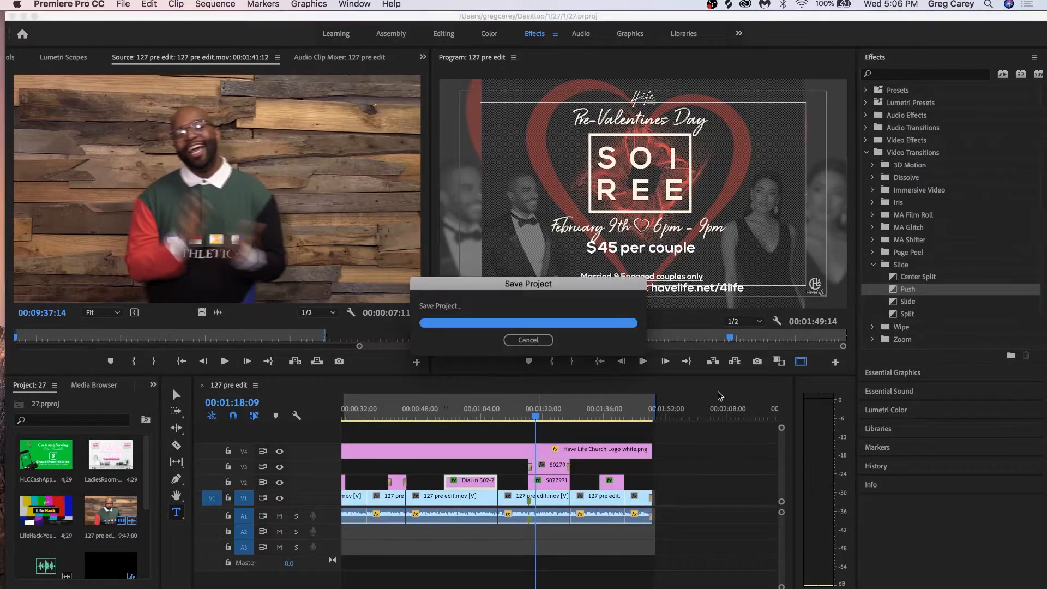
Step: Apply the Push transition to the start and end of the Soiree clip on V2, play its entrance, and save the project
{"action": "mouse_move", "coordinate": [597, 412]}
{"action": "left_mouse_down"}
{"action": "mouse_move", "coordinate": [529, 477]}
{"action": "mouse_move", "coordinate": [535, 487]}
{"action": "left_mouse_up"}
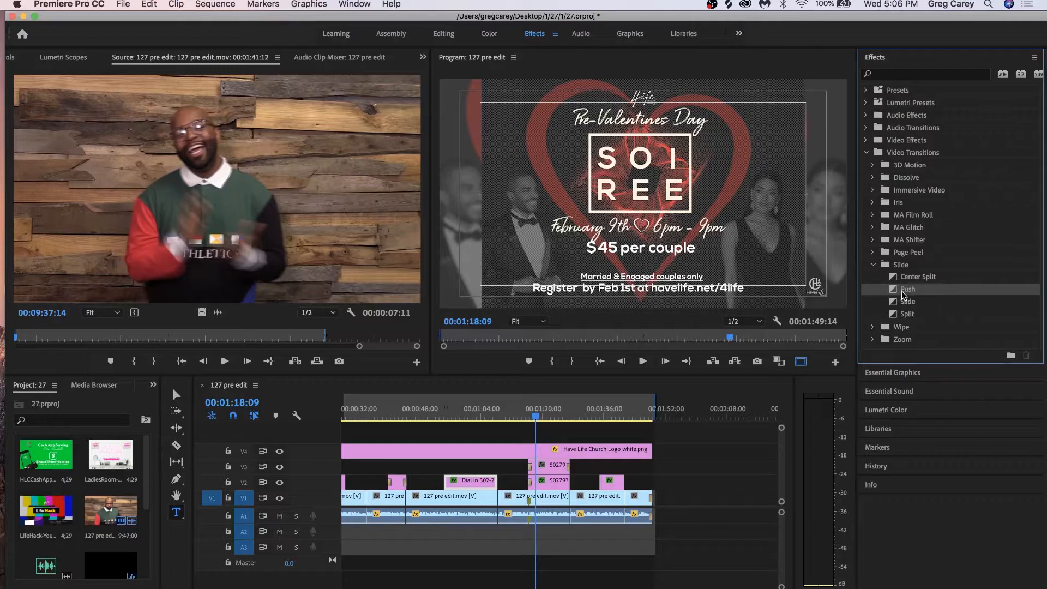
{"action": "left_click_drag", "start_coordinate": [631, 476], "coordinate": [569, 483]}
{"action": "left_click", "coordinate": [519, 420]}
{"action": "key", "text": "space"}
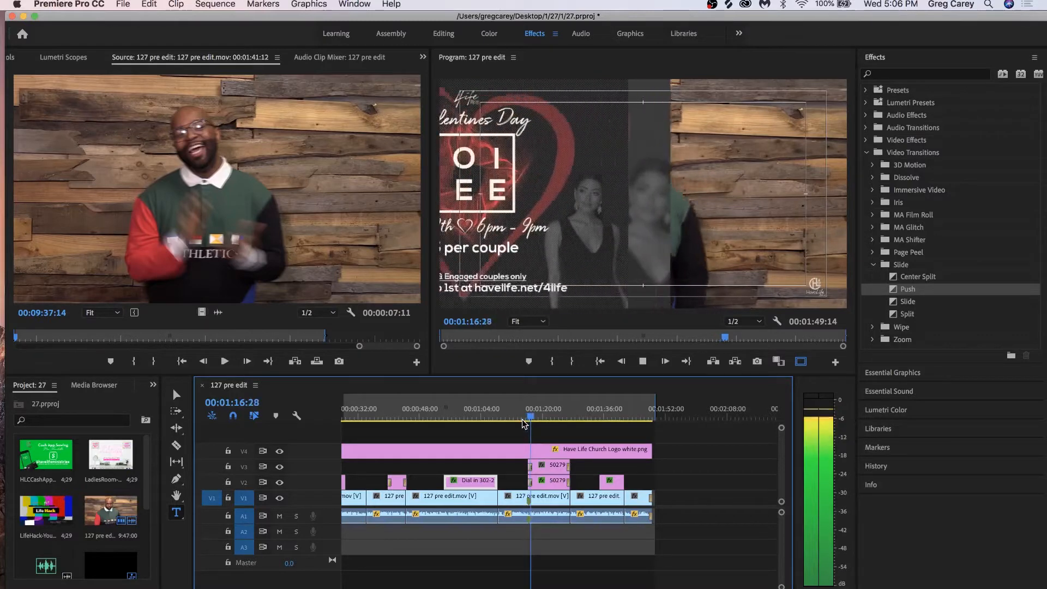
{"action": "key", "text": "super+s"}
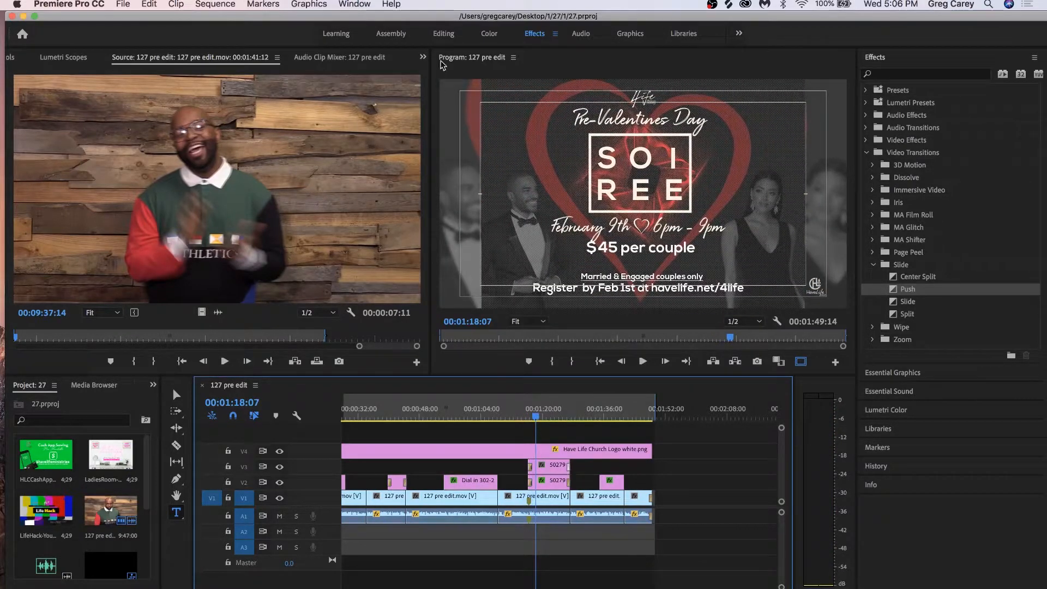
Step: In the Editing workspace, enable Reverse on the ending Push transitions of both Soiree clips on V3 and V2
{"action": "left_click", "coordinate": [444, 33]}
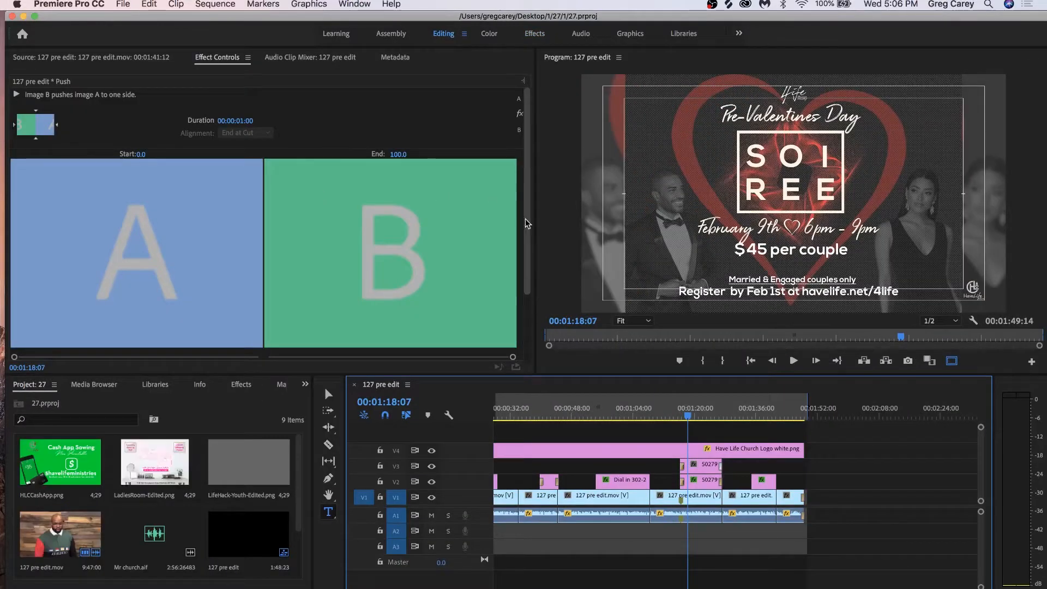
{"action": "scroll", "coordinate": [527, 222], "scroll_direction": "down", "scroll_amount": 3}
{"action": "left_click", "coordinate": [287, 323]}
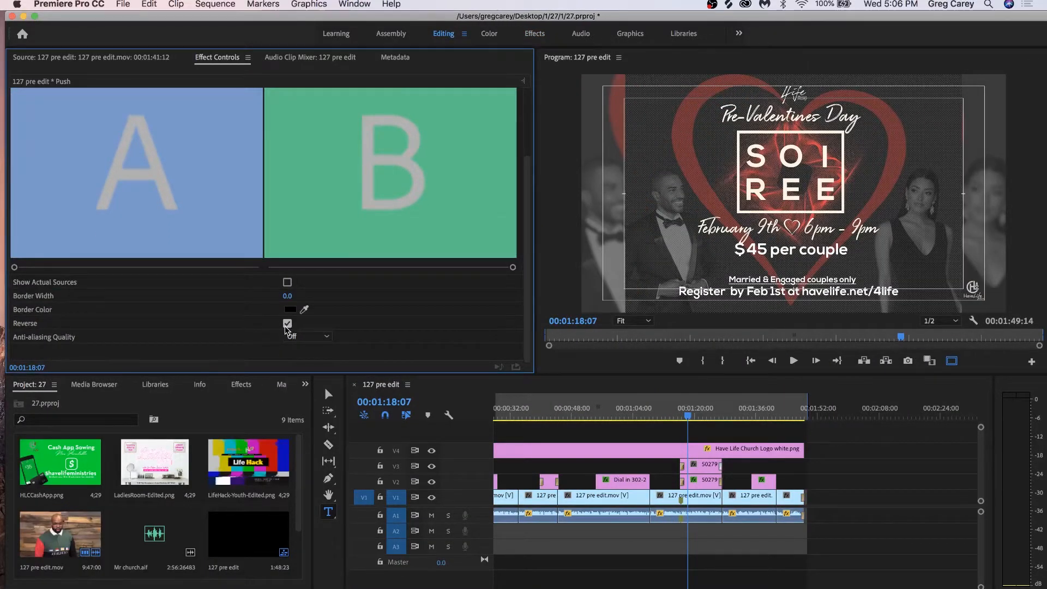
{"action": "left_click", "coordinate": [721, 483]}
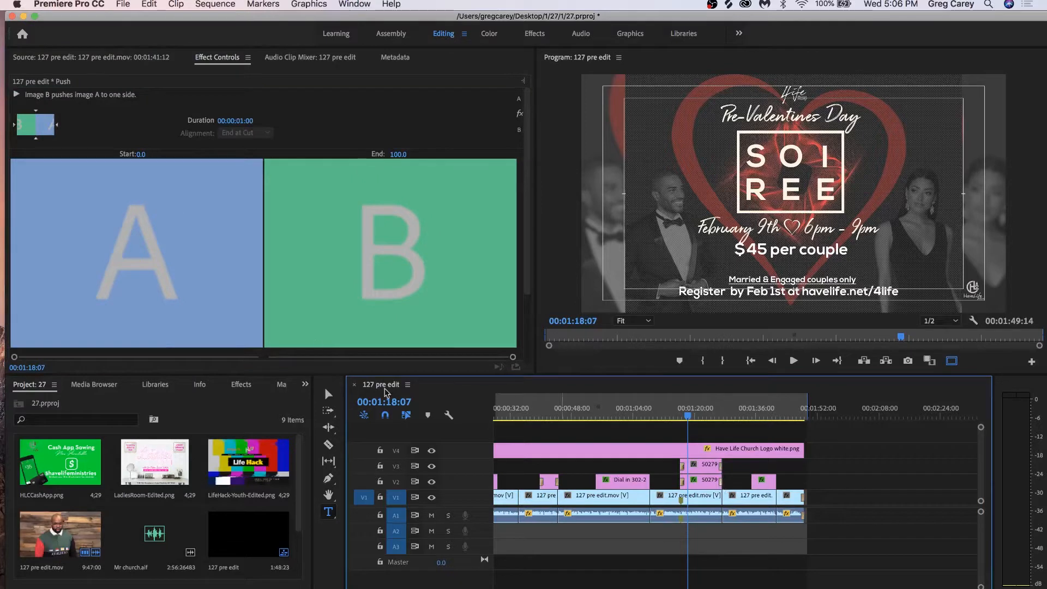
{"action": "scroll", "coordinate": [524, 274], "scroll_direction": "down", "scroll_amount": 3}
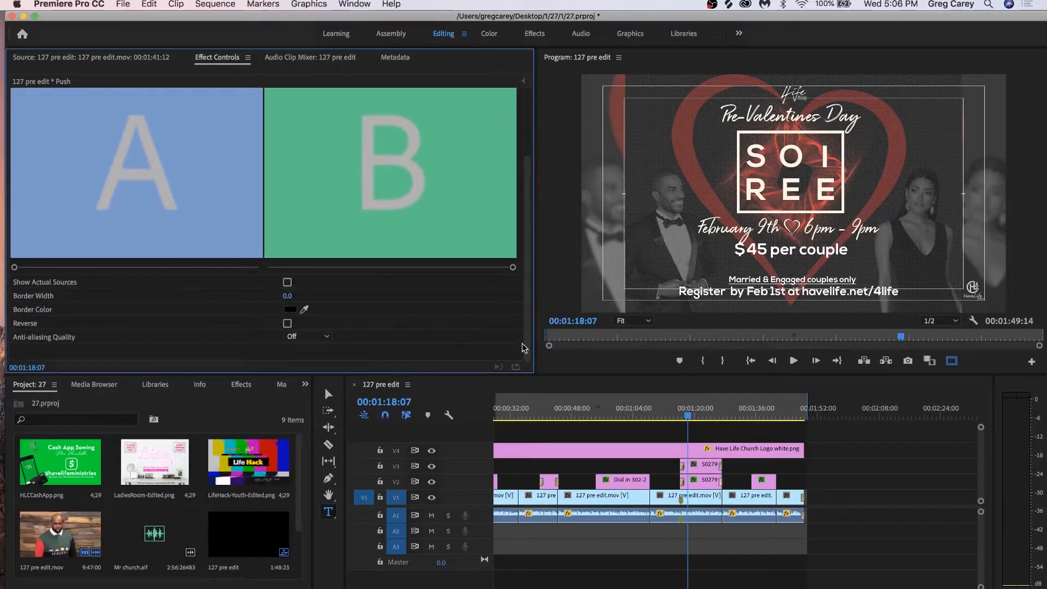
{"action": "left_click", "coordinate": [287, 323]}
Step: Save the project and play the Soiree graphic's entrance from 00:01:15:18
{"action": "left_click", "coordinate": [678, 415]}
{"action": "key", "text": "super+s"}
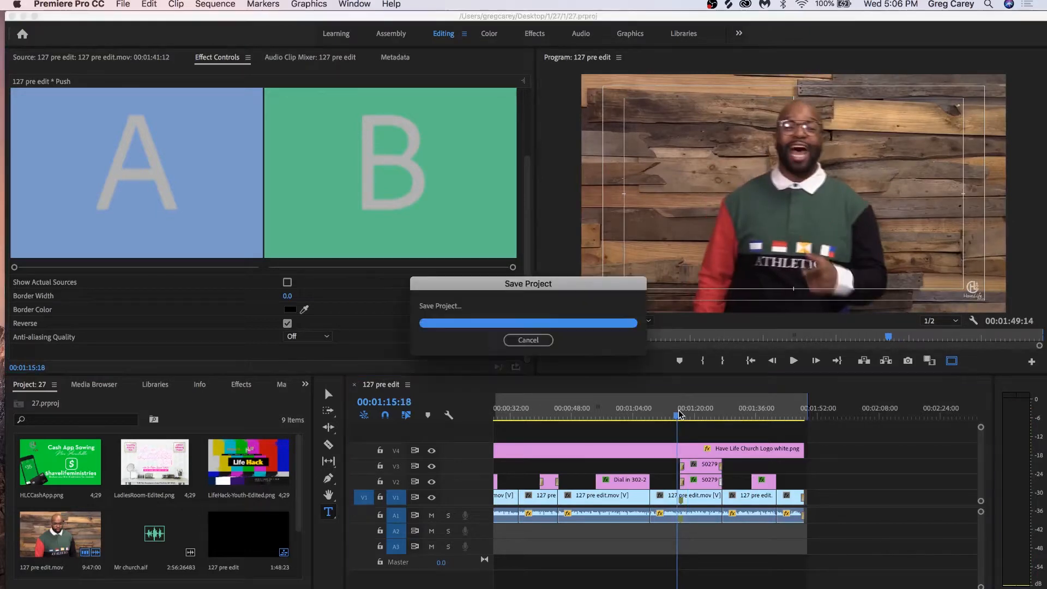
{"action": "key", "text": "space"}
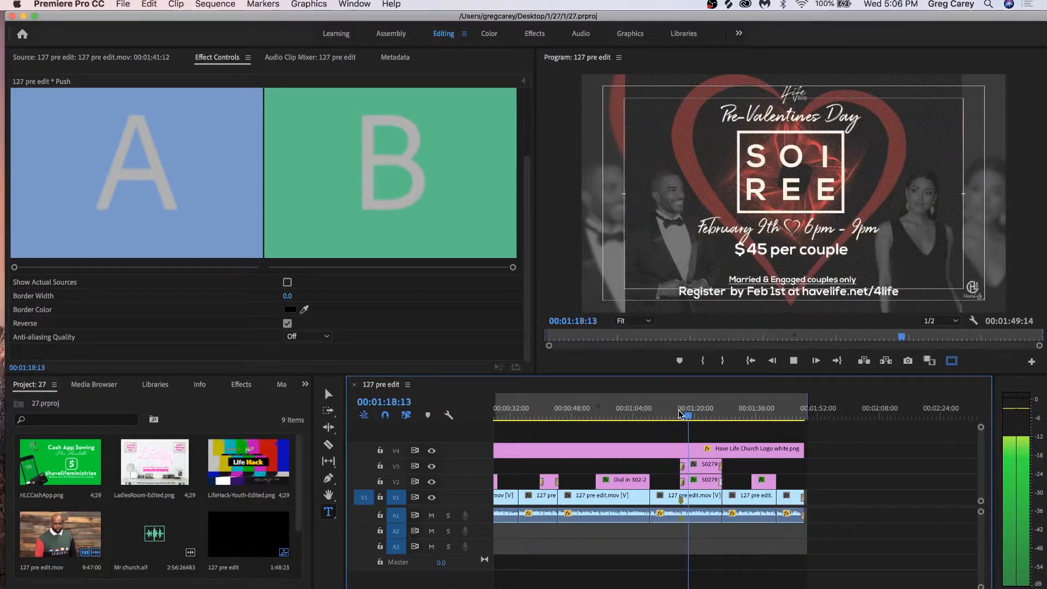
{"action": "key", "text": "space"}
Step: Extend the start of both Soiree clips on V2 and V3 by 15 frames to begin earlier
{"action": "key", "text": "="}
{"action": "key", "text": "="}
{"action": "key", "text": "="}
{"action": "key", "text": "="}
{"action": "key", "text": "="}
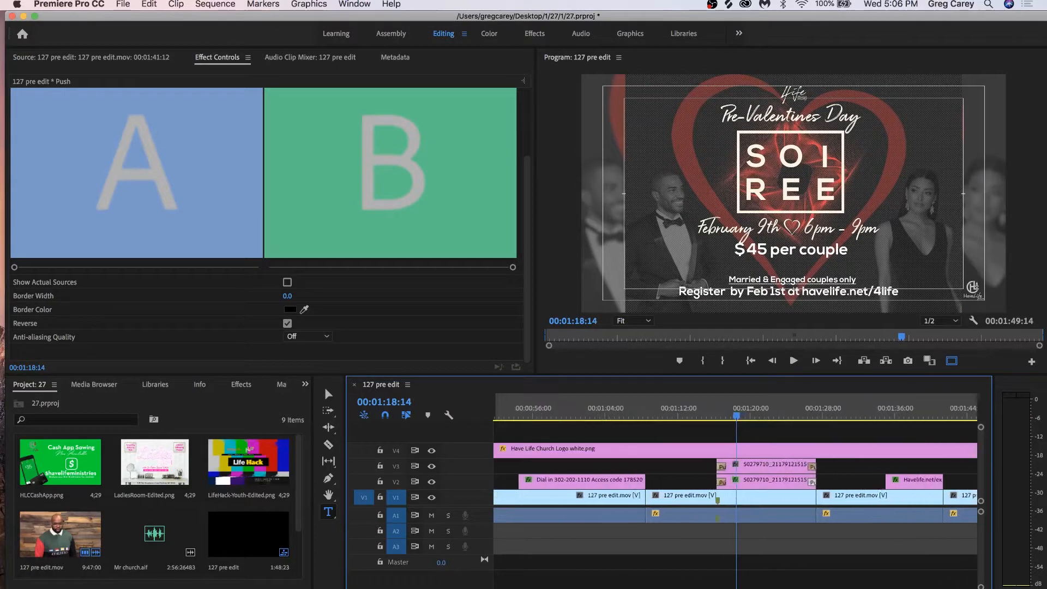
{"action": "key", "text": "="}
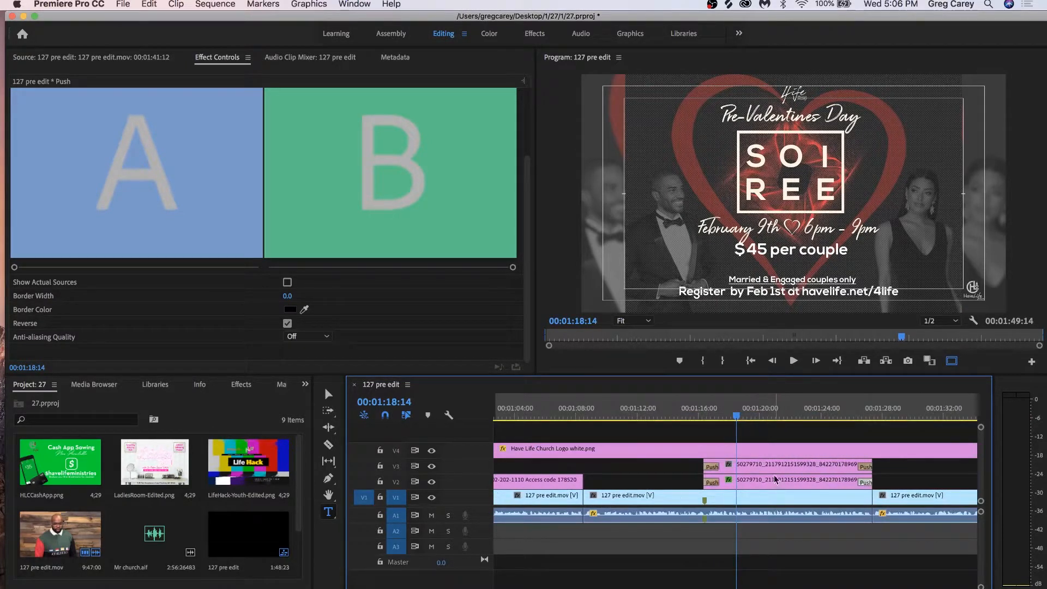
{"action": "left_click_drag", "start_coordinate": [697, 467], "coordinate": [696, 468]}
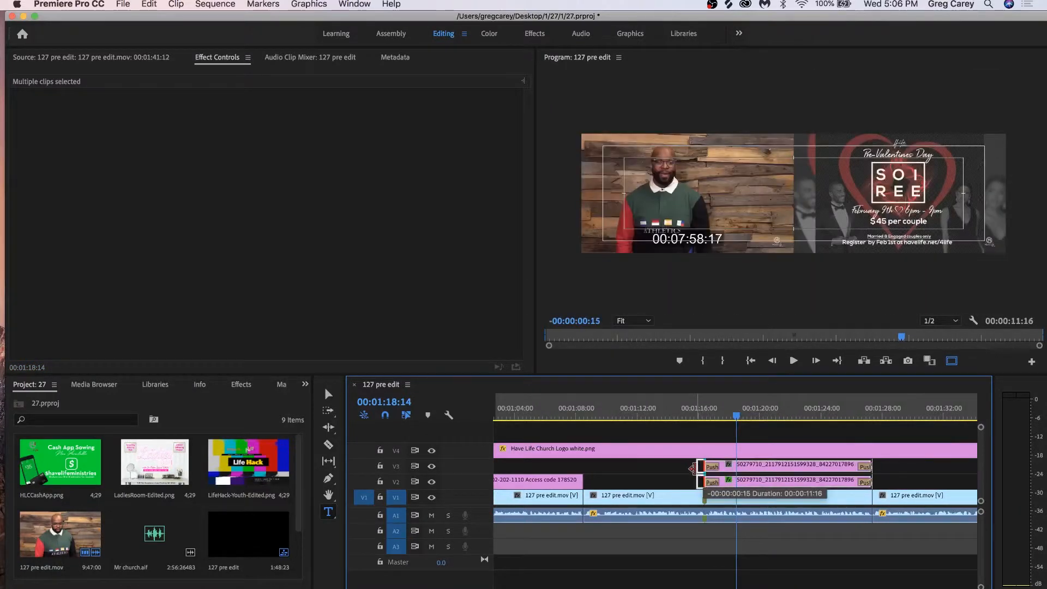
Step: Save the project and check the extended Soiree entrance by playing it from 00:01:15:03
{"action": "left_click_drag", "start_coordinate": [736, 415], "coordinate": [683, 428]}
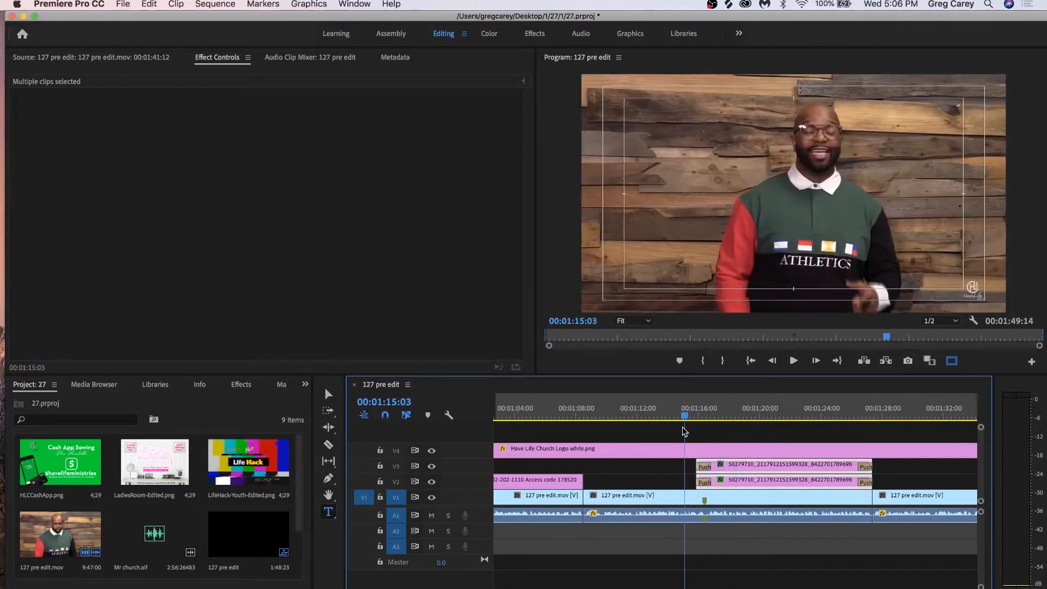
{"action": "key", "text": "super+s"}
{"action": "key", "text": "space"}
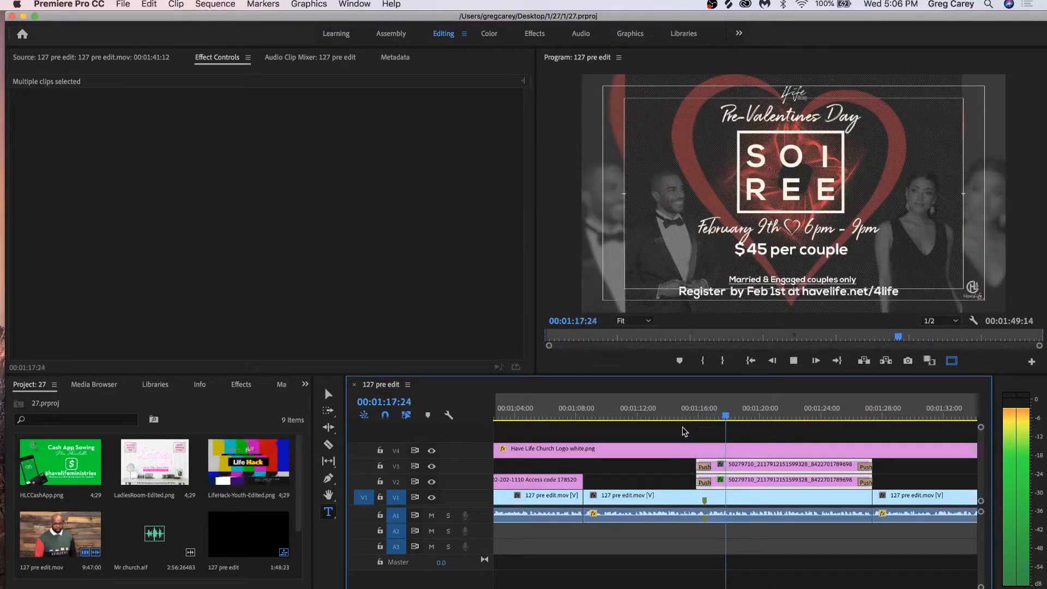
{"action": "key", "text": "space"}
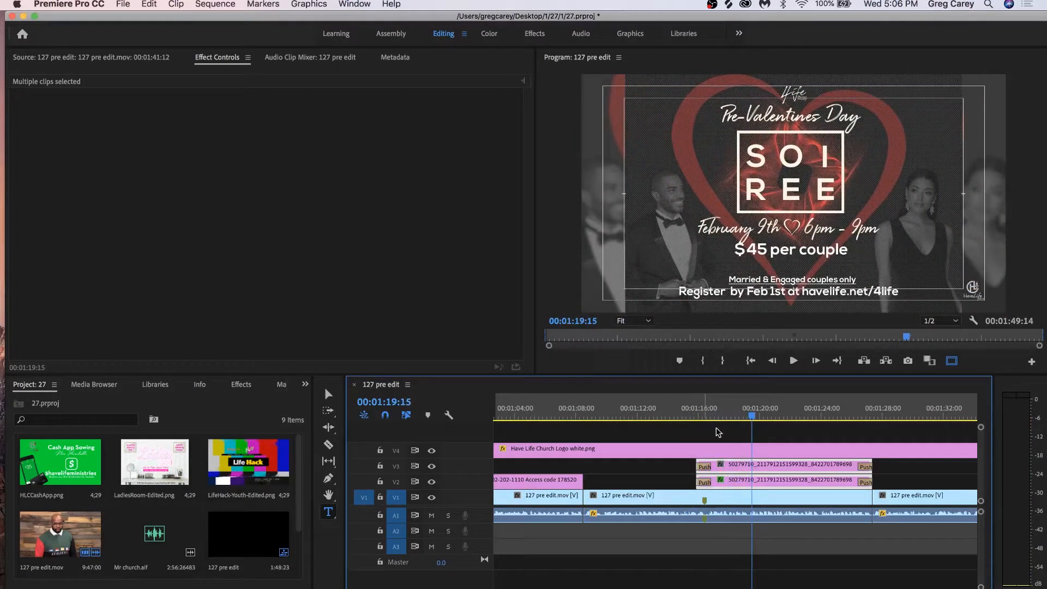
Step: Play the Soiree graphic's exit from 00:01:25:13 and save the project
{"action": "left_click", "coordinate": [844, 418]}
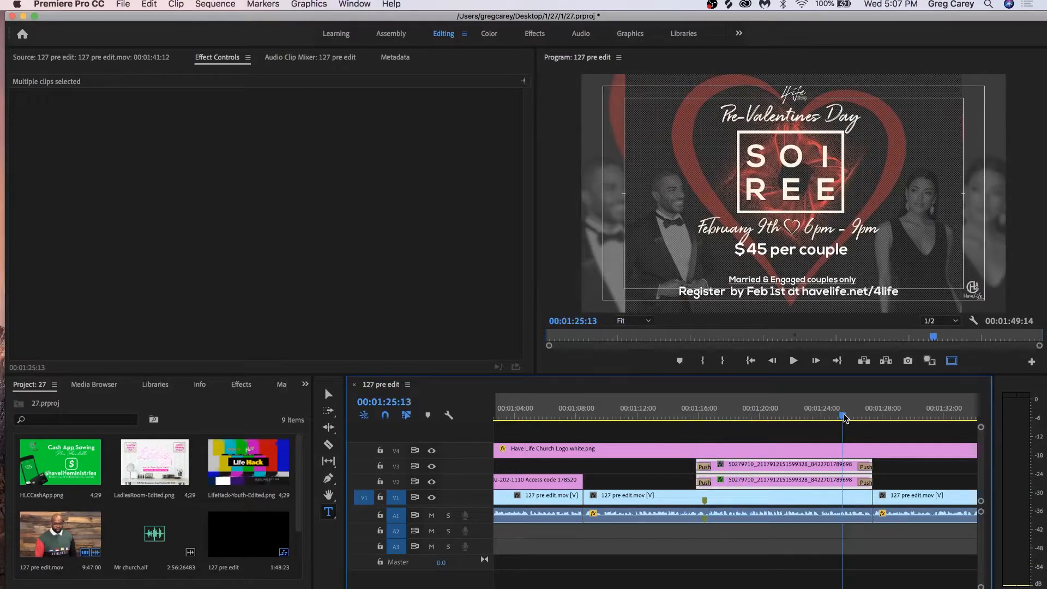
{"action": "key", "text": "space"}
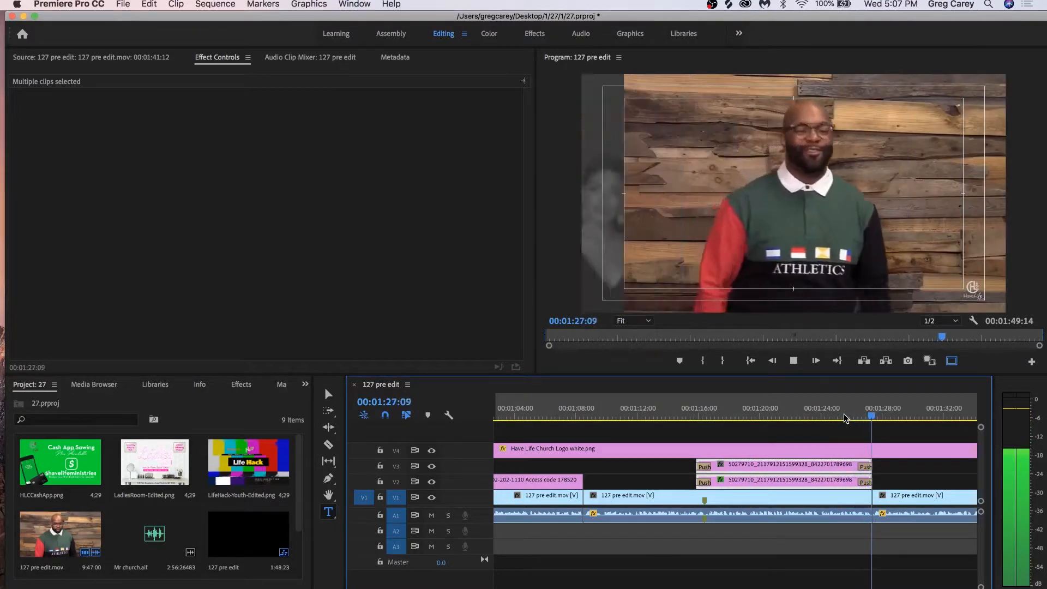
{"action": "key", "text": "super+s"}
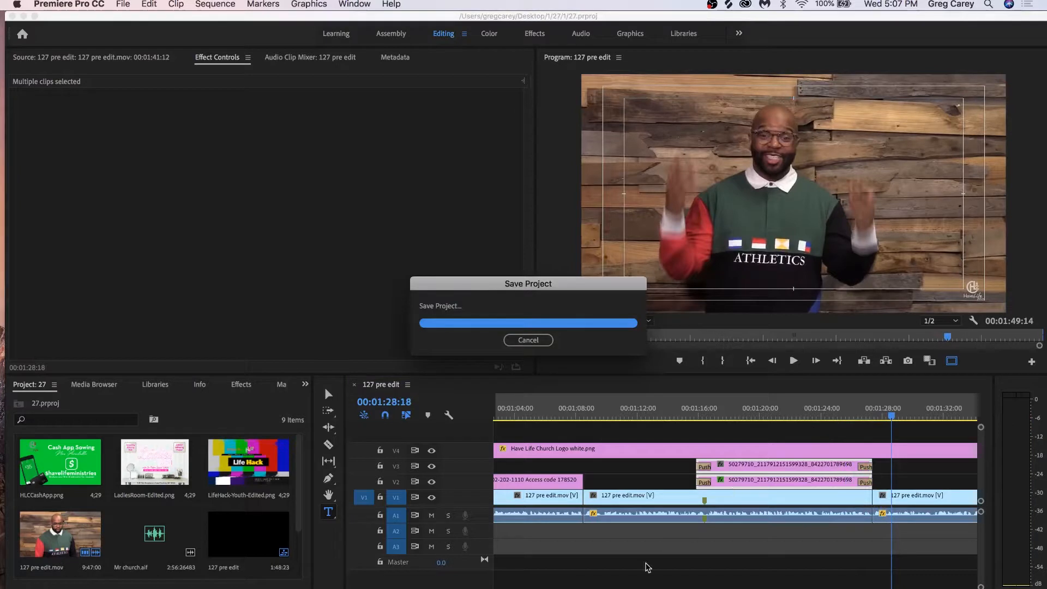
Step: Scrub to the end of the havelife.net/experience title, play from 00:01:40:07 into the closing clip, and save the project
{"action": "left_click_drag", "start_coordinate": [548, 588], "coordinate": [463, 588]}
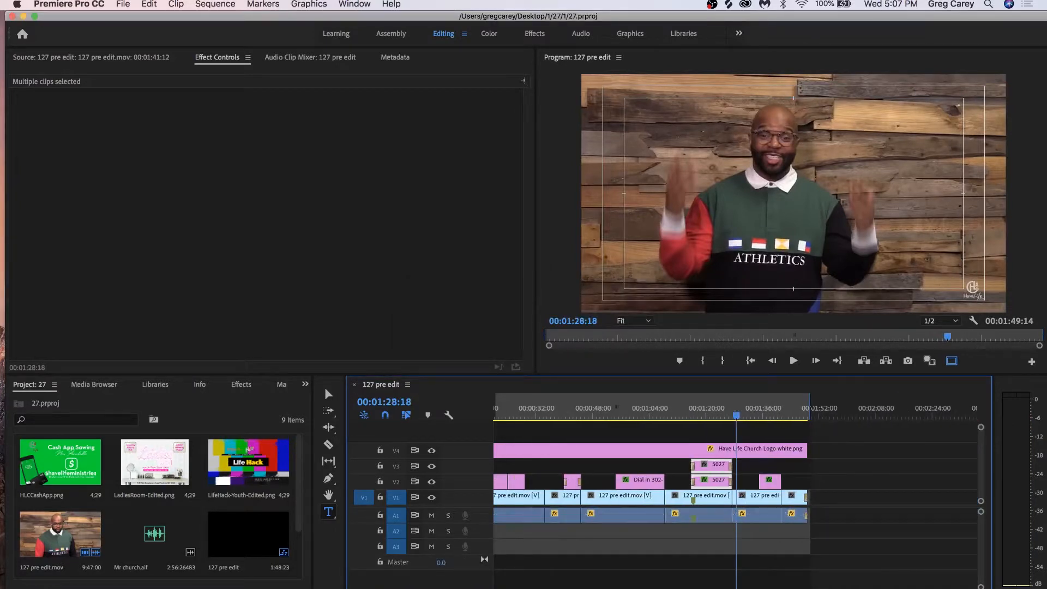
{"action": "left_click_drag", "start_coordinate": [728, 422], "coordinate": [778, 415]}
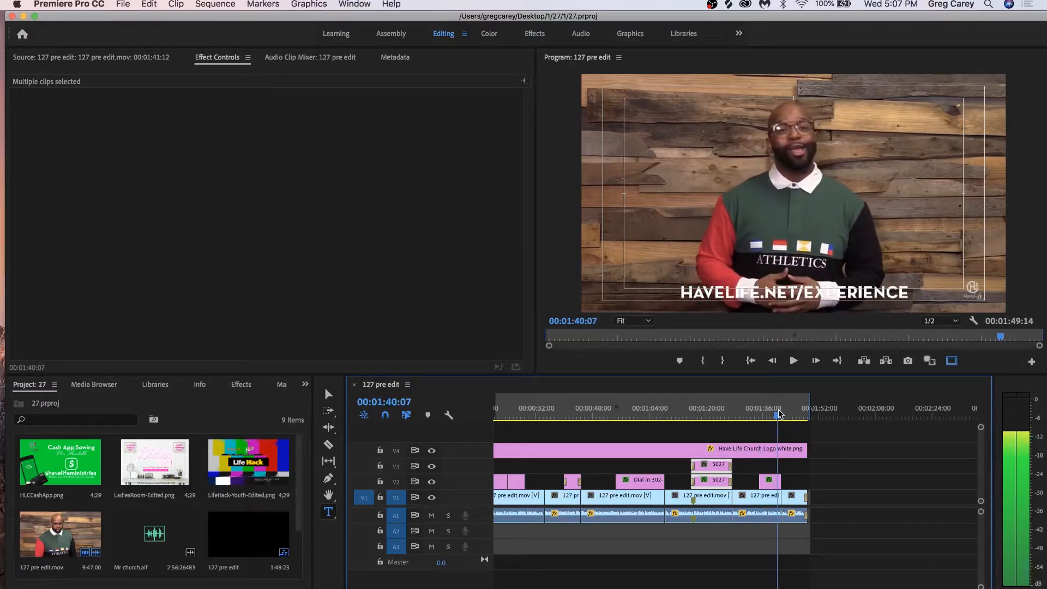
{"action": "key", "text": "space"}
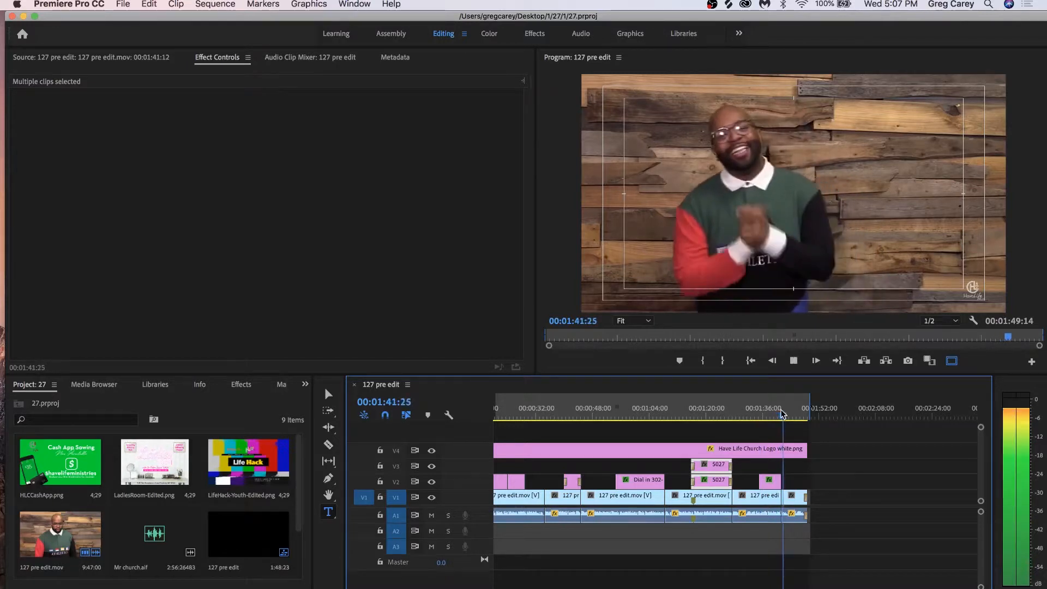
{"action": "key", "text": "super+s"}
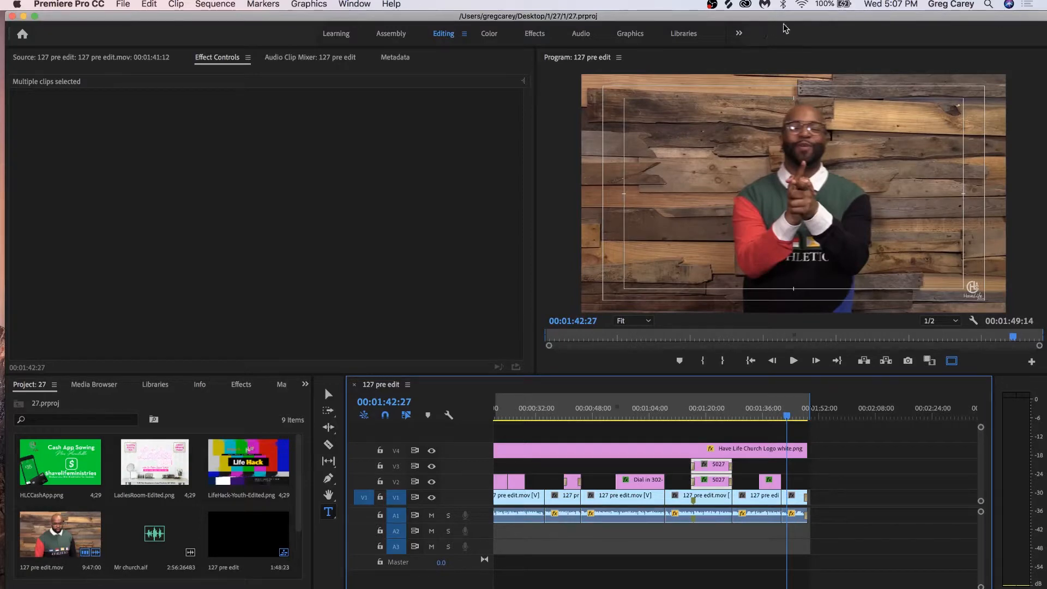
Step: In the Graphics workspace, add the FOLLOW LOWERTHIRD template to V2 directly after the experience title, accepting the font substitution
{"action": "left_click", "coordinate": [631, 34]}
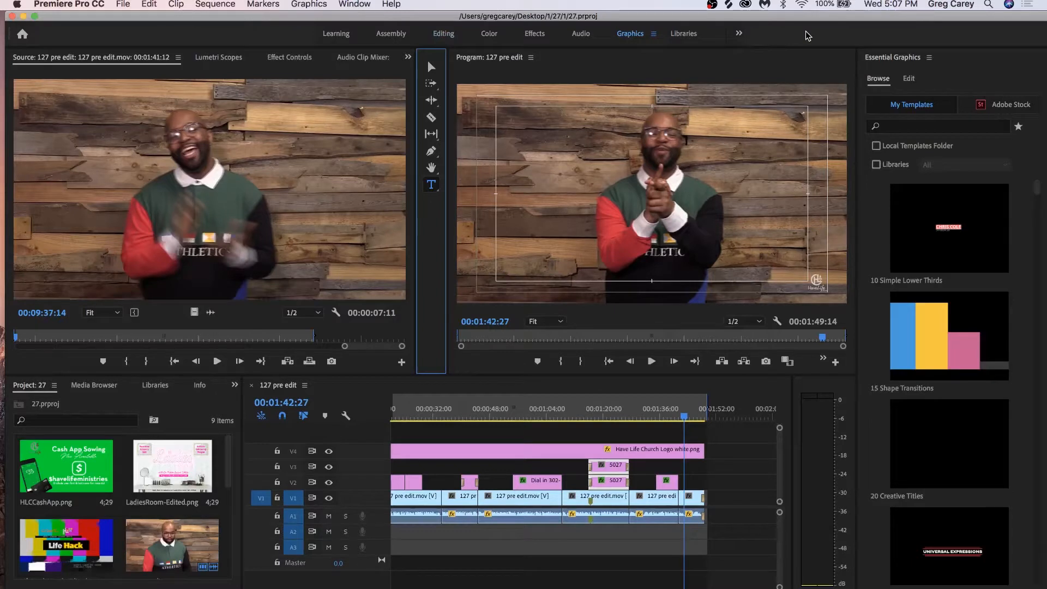
{"action": "left_click_drag", "start_coordinate": [1038, 190], "coordinate": [1036, 324]}
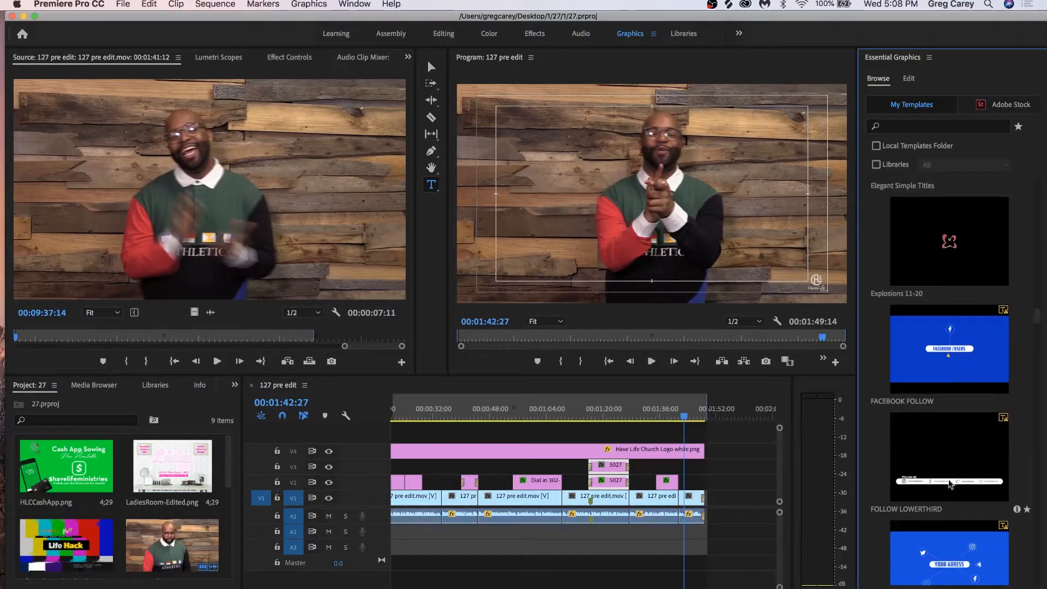
{"action": "left_click", "coordinate": [717, 581]}
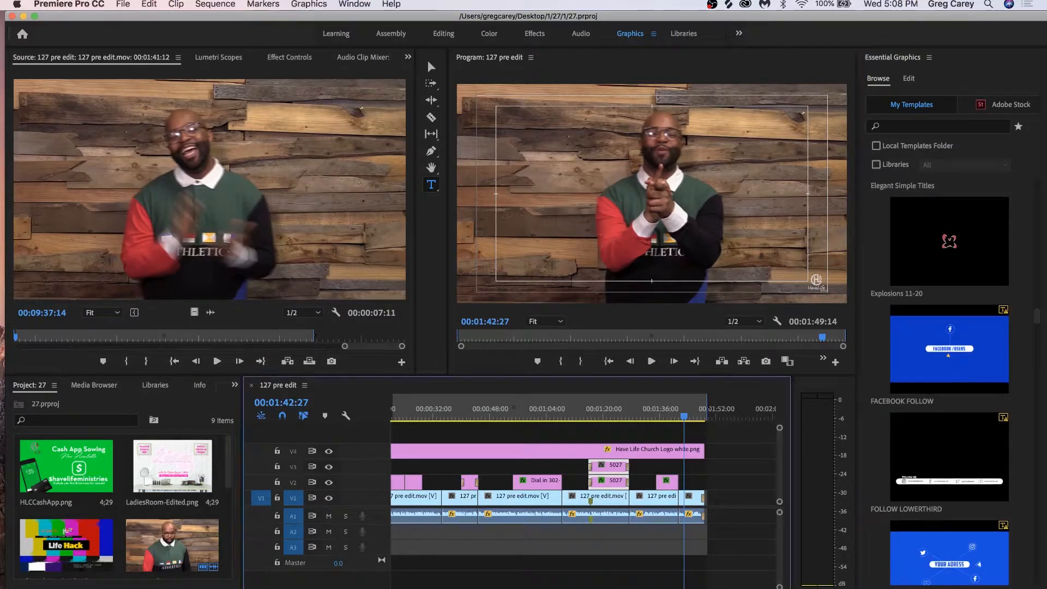
{"action": "left_click_drag", "start_coordinate": [716, 588], "coordinate": [626, 588]}
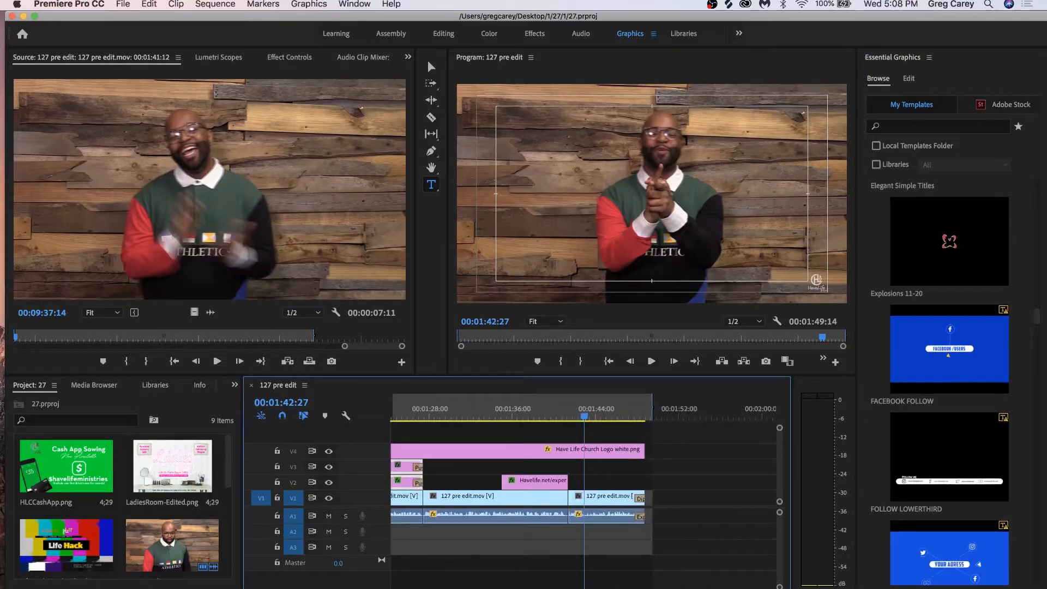
{"action": "key", "text": "super+s"}
{"action": "mouse_move", "coordinate": [927, 442]}
{"action": "left_click_drag", "start_coordinate": [934, 453], "coordinate": [575, 482]}
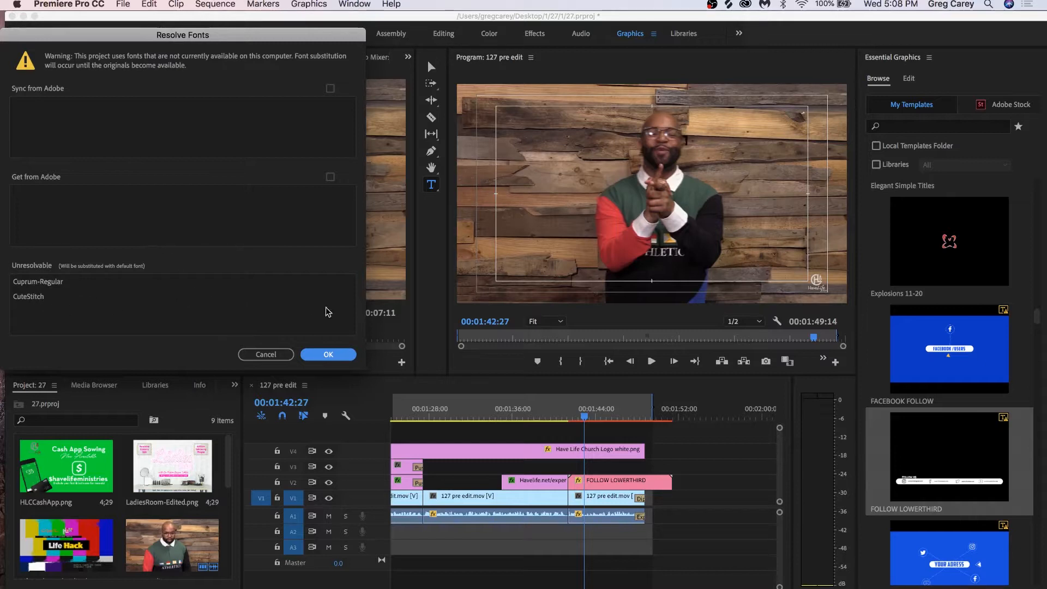
{"action": "left_click", "coordinate": [319, 355]}
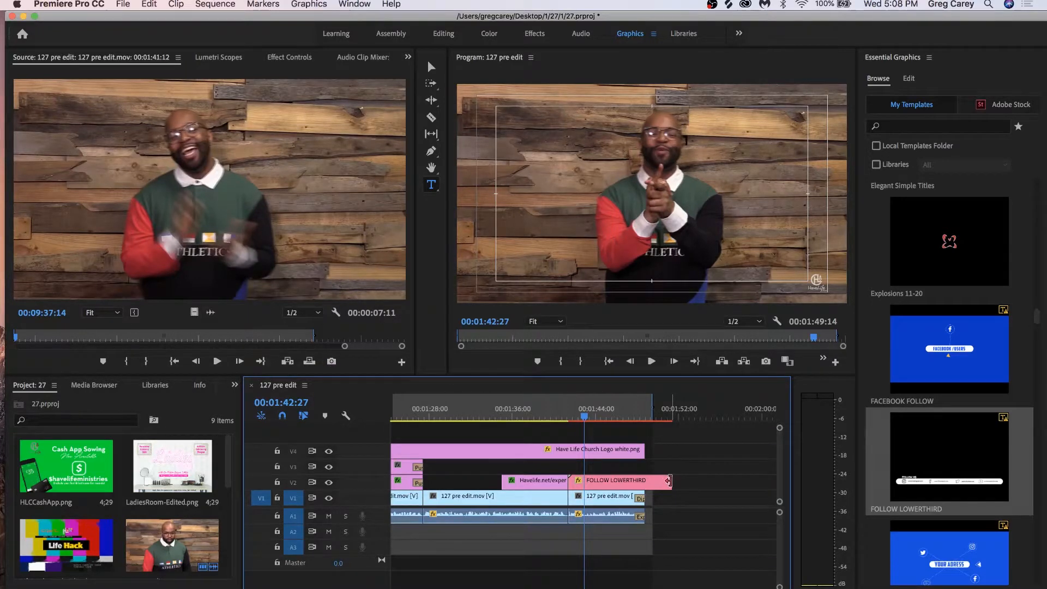
Step: Trim the end of the FOLLOW LOWERTHIRD clip to match the end of the footage, and save the project
{"action": "left_click_drag", "start_coordinate": [671, 481], "coordinate": [645, 480]}
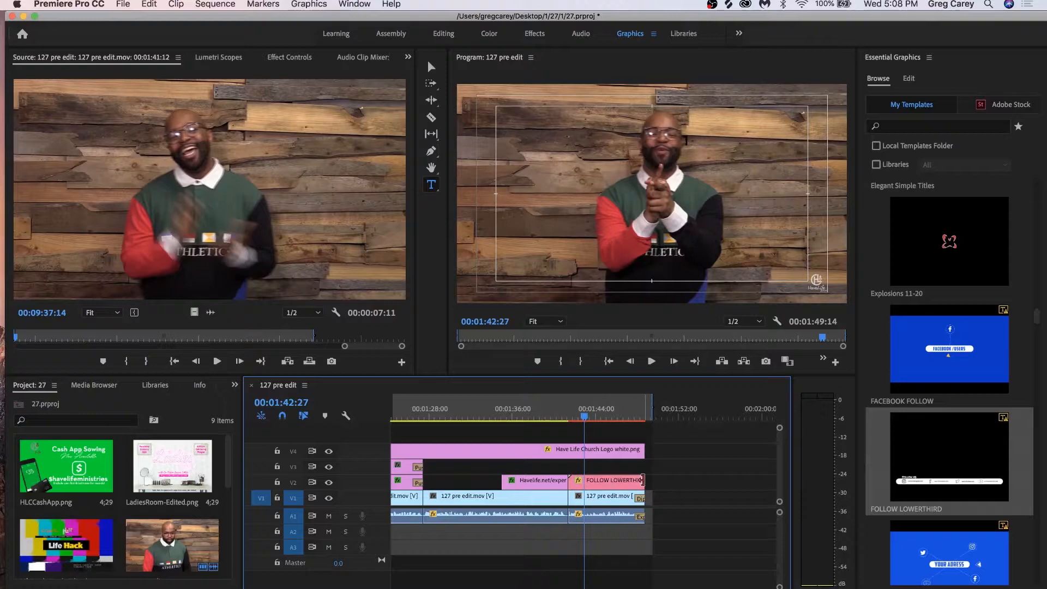
{"action": "left_click", "coordinate": [643, 480]}
{"action": "key", "text": "super+s"}
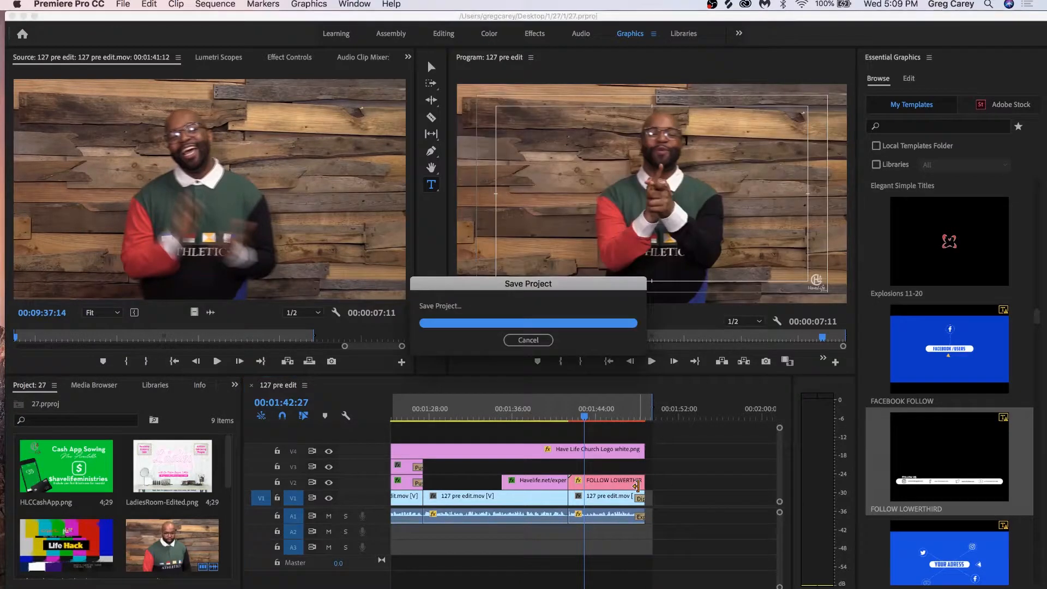
Step: Move the playhead to 00:01:44:10 and scale the FOLLOW LOWERTHIRD clip to the frame size
{"action": "left_click", "coordinate": [619, 480]}
{"action": "left_click", "coordinate": [588, 419]}
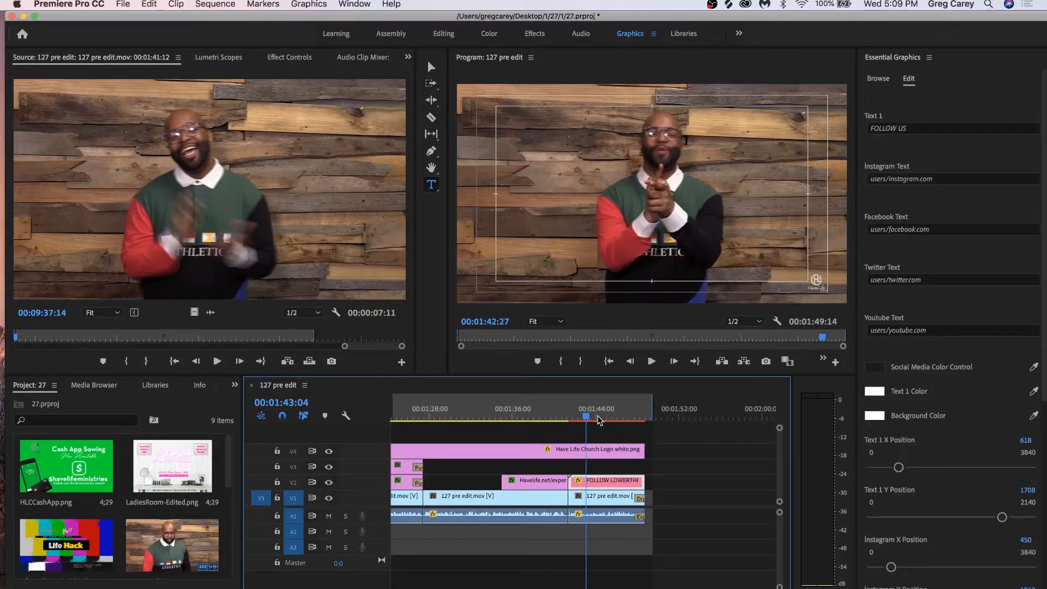
{"action": "left_click_drag", "start_coordinate": [587, 416], "coordinate": [600, 415]}
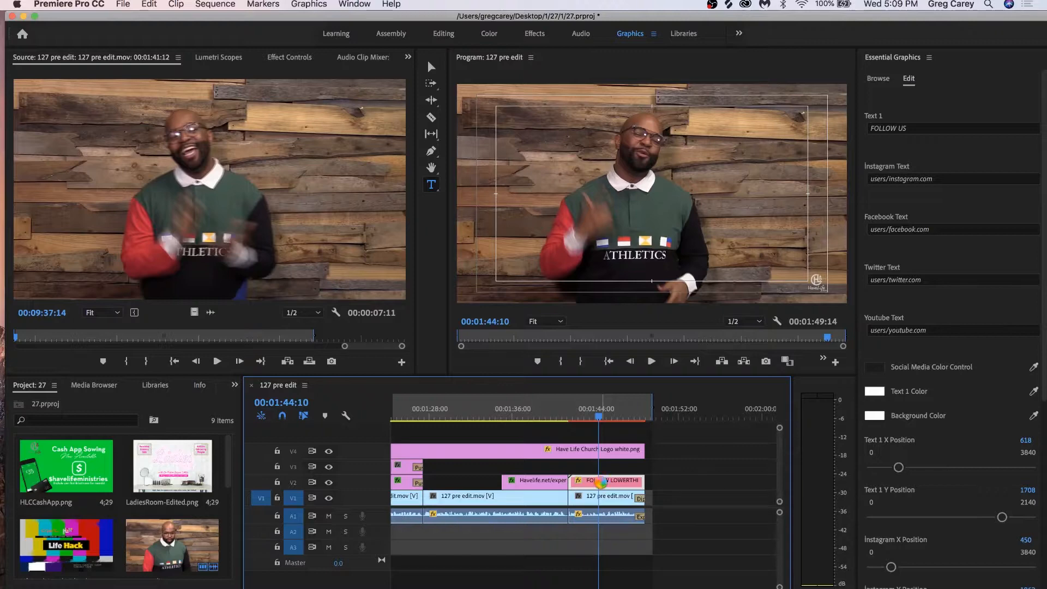
{"action": "right_click", "coordinate": [601, 483]}
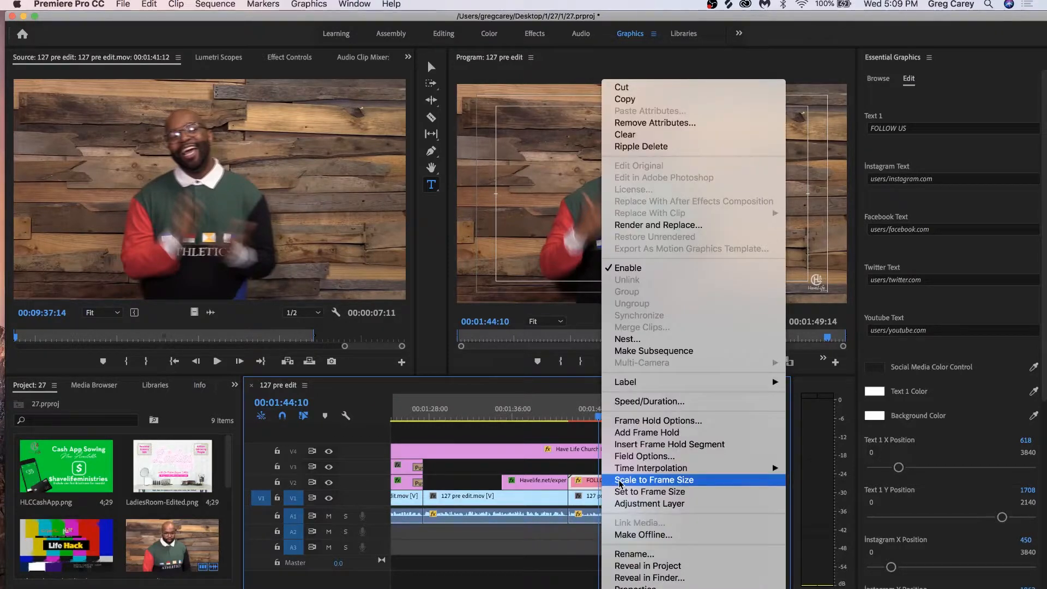
{"action": "left_click", "coordinate": [620, 481]}
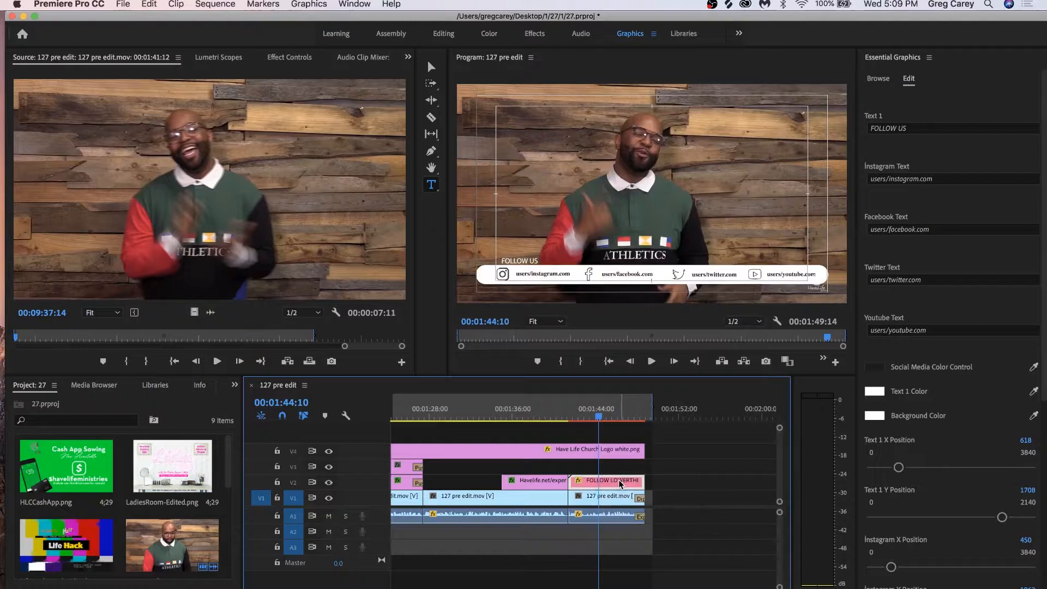
Step: Trim the church logo on V4 to end where the follow lower third starts, and open the lower third's text settings
{"action": "left_click", "coordinate": [635, 452]}
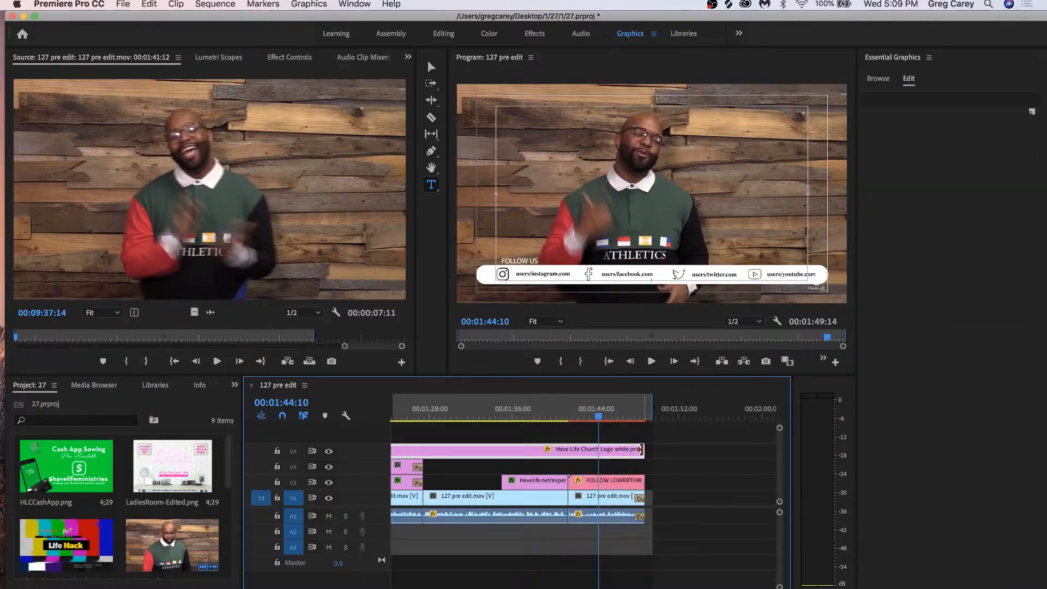
{"action": "left_click_drag", "start_coordinate": [639, 449], "coordinate": [563, 453]}
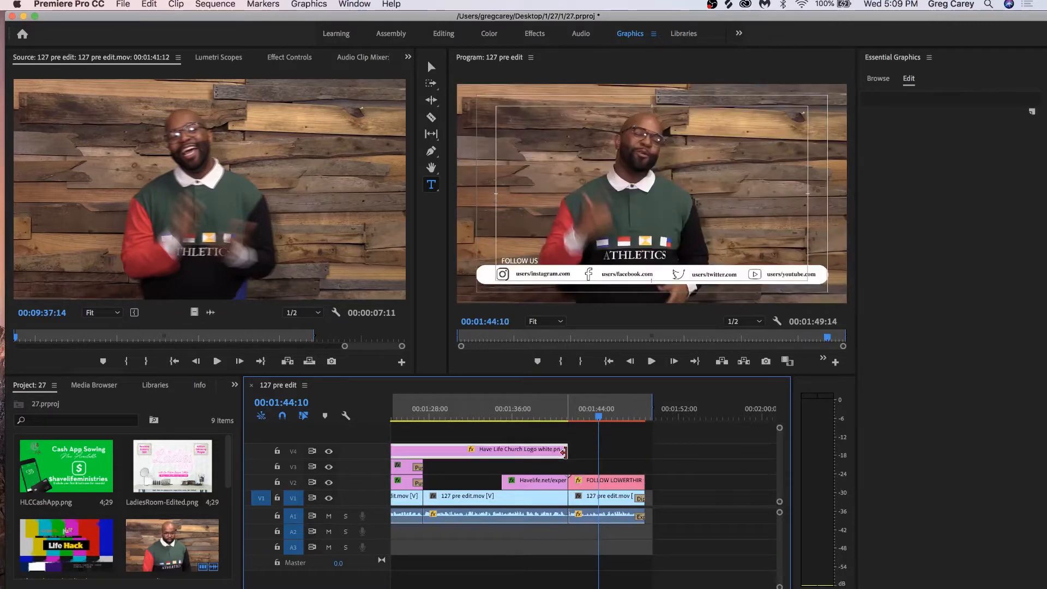
{"action": "mouse_move", "coordinate": [600, 417]}
{"action": "left_mouse_down"}
{"action": "mouse_move", "coordinate": [576, 417]}
{"action": "mouse_move", "coordinate": [601, 419]}
{"action": "left_mouse_up"}
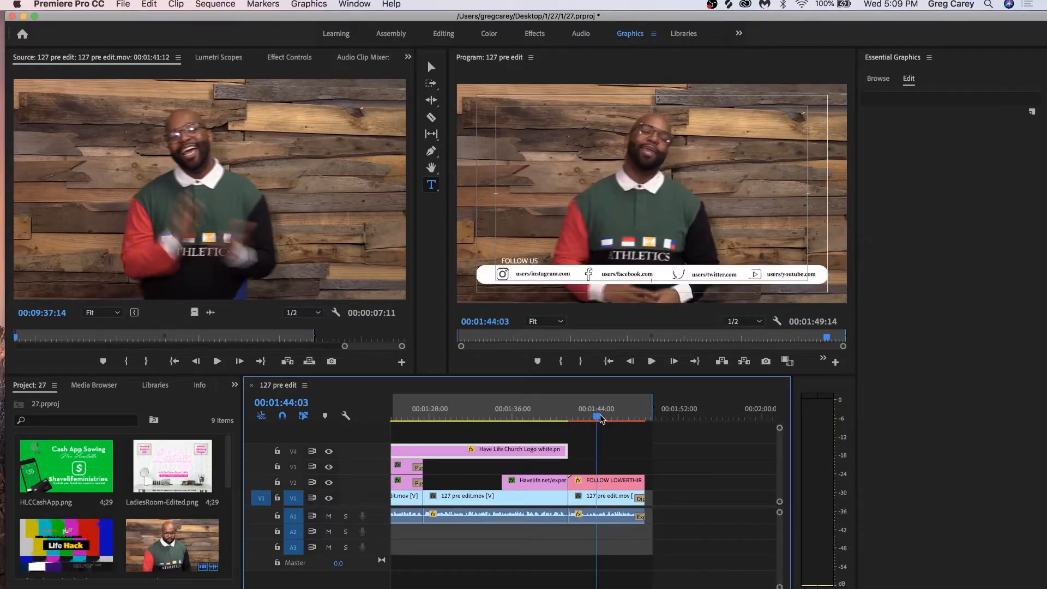
{"action": "left_click", "coordinate": [608, 481]}
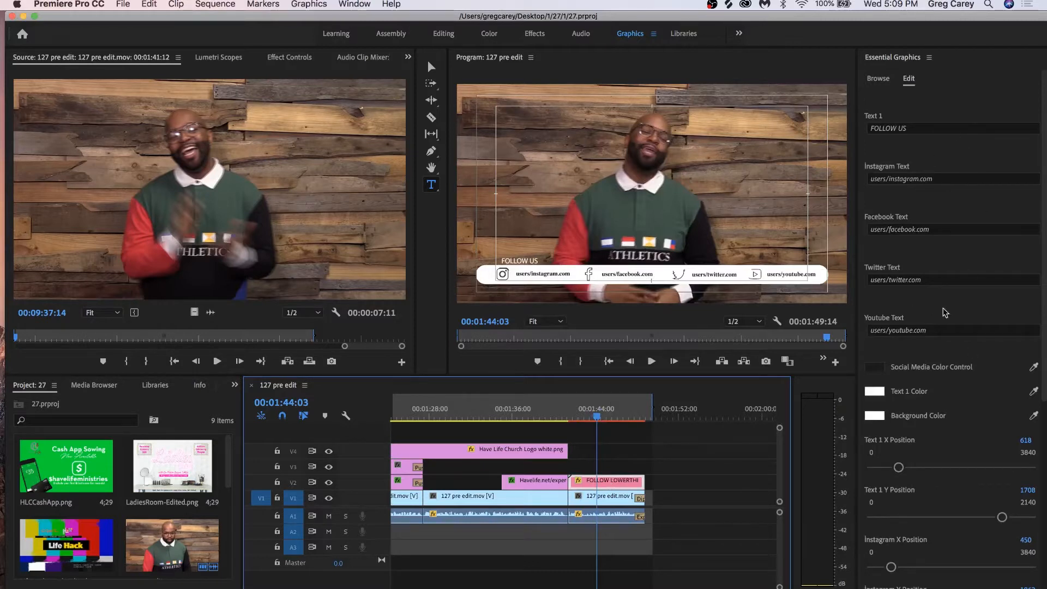
{"action": "left_click", "coordinate": [944, 181]}
{"action": "type", "text": "@havelifechurch"}
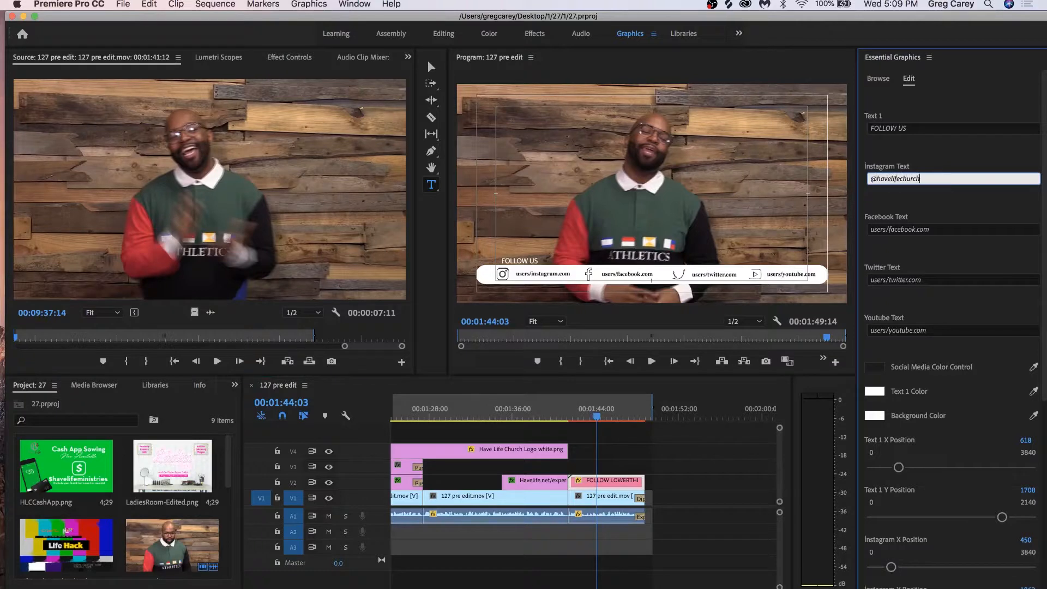
{"action": "key", "text": "super+a"}
{"action": "key", "text": "super+c"}
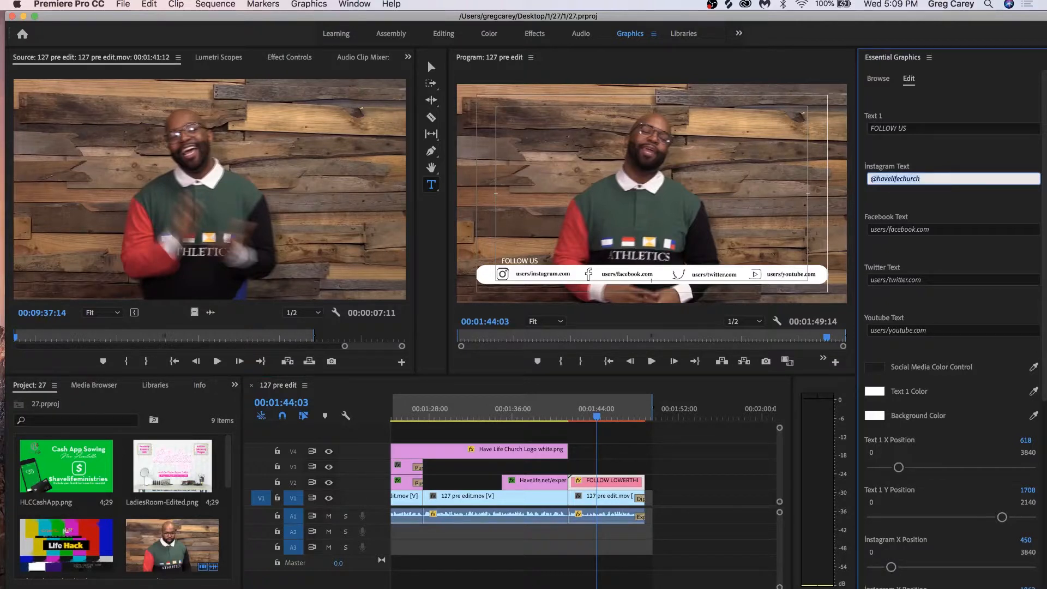
{"action": "left_click", "coordinate": [956, 231]}
{"action": "key", "text": "super+v"}
{"action": "left_click", "coordinate": [940, 280]}
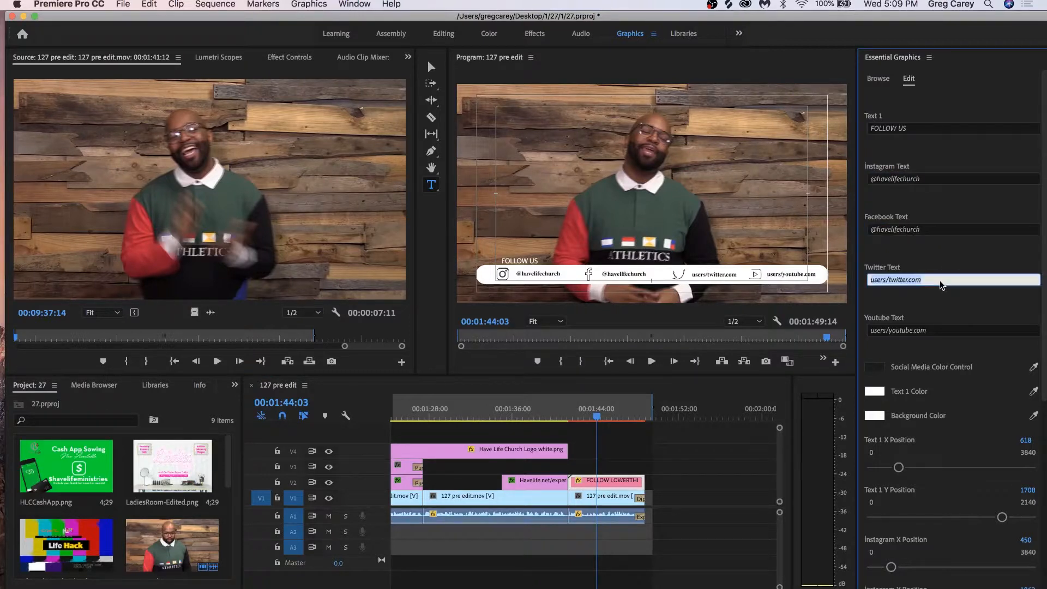
{"action": "key", "text": "super+v"}
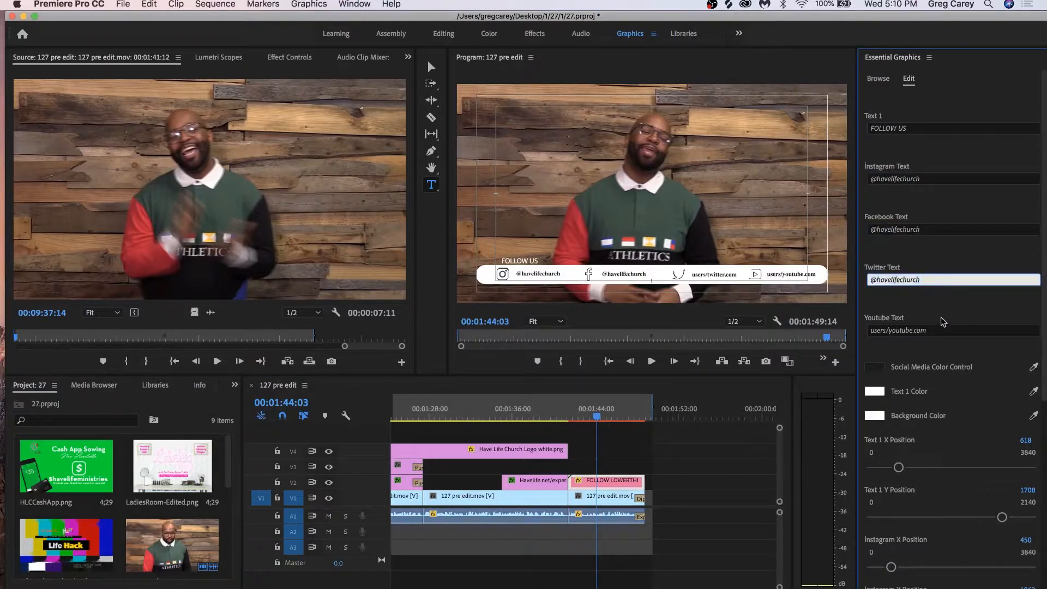
{"action": "left_click", "coordinate": [941, 335]}
{"action": "key", "text": "super+v"}
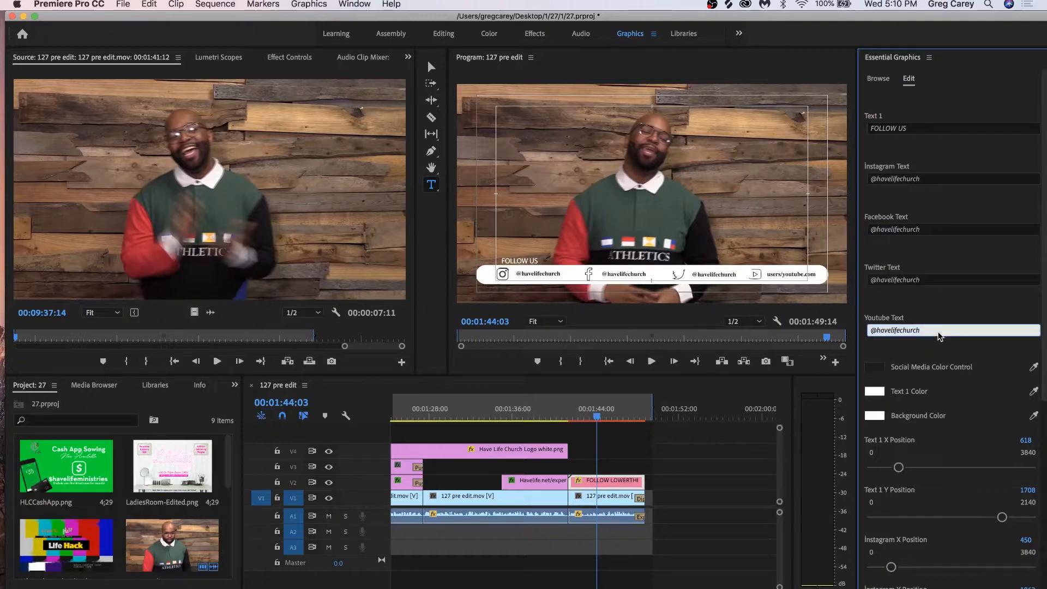
{"action": "left_click", "coordinate": [943, 317]}
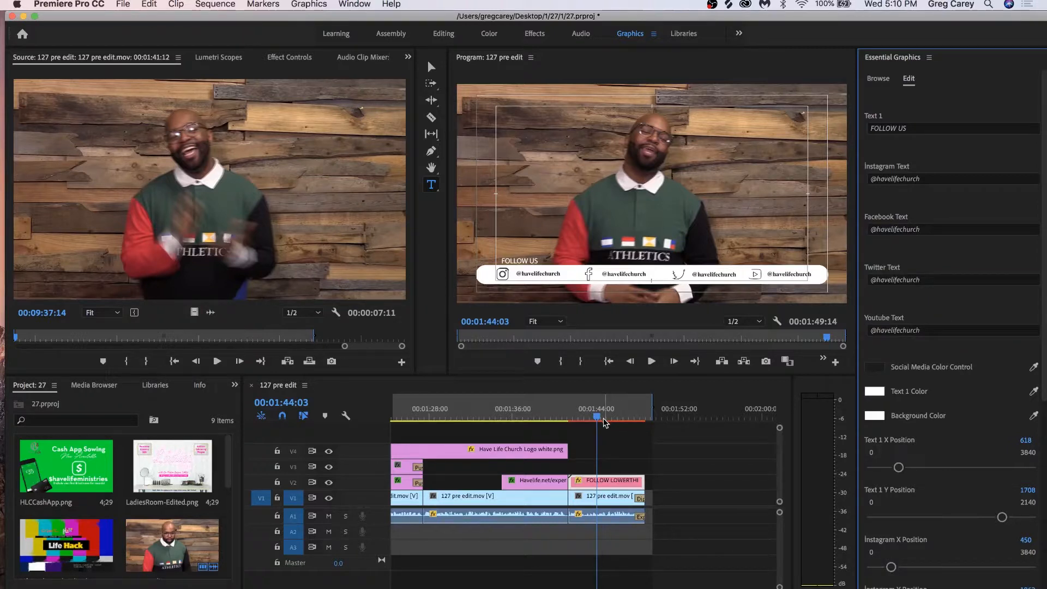
Step: Move the sequence's out point to the end of the last clip and save the project
{"action": "key", "text": "super+s"}
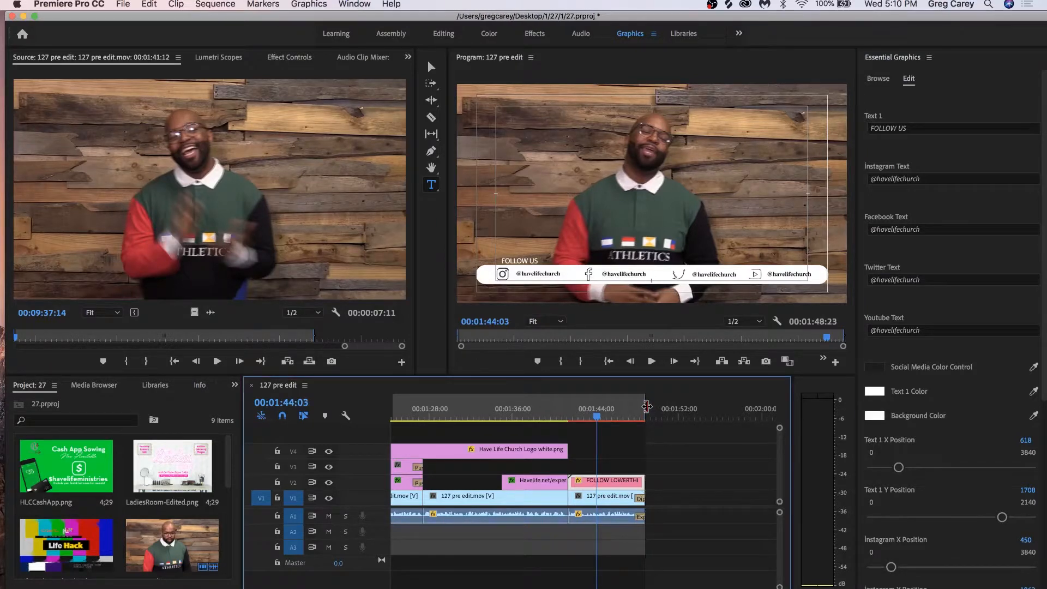
{"action": "key", "text": "super+s"}
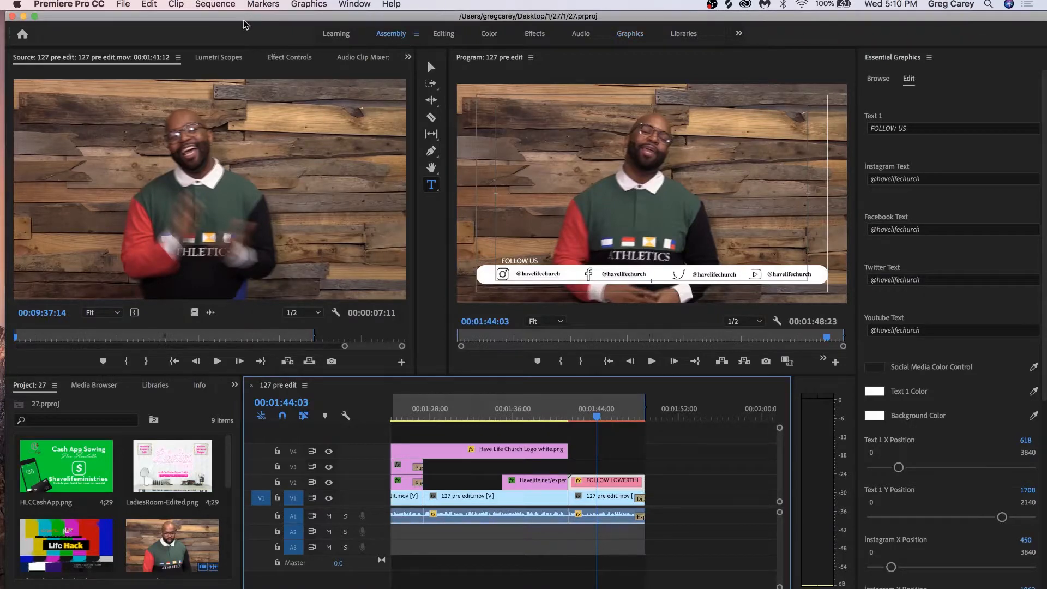
Step: In the Assembly workspace, place the Mr church.aif music on A2 starting at the beginning of the sequence
{"action": "left_click_drag", "start_coordinate": [232, 17], "coordinate": [334, 16]}
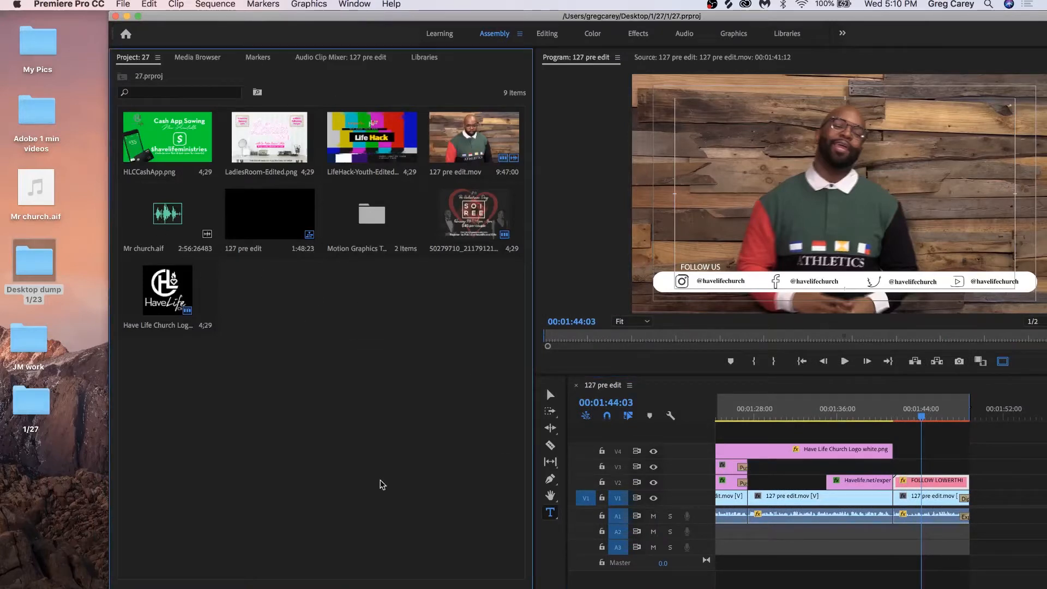
{"action": "left_click", "coordinate": [178, 216]}
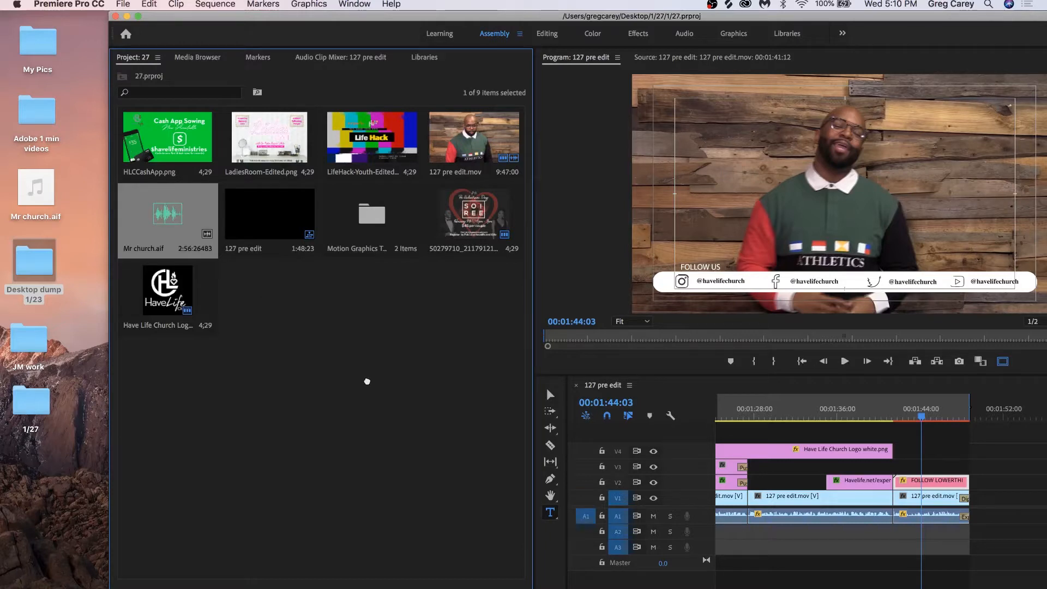
{"action": "left_click_drag", "start_coordinate": [677, 540], "coordinate": [713, 537]}
{"action": "key", "text": "minus"}
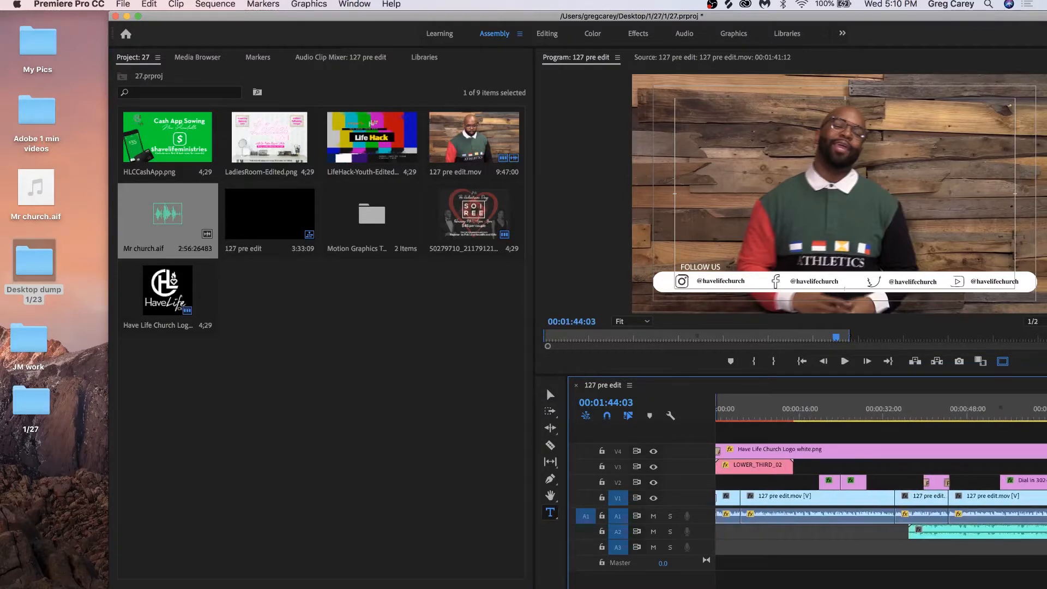
{"action": "left_click_drag", "start_coordinate": [925, 538], "coordinate": [734, 538]}
{"action": "key", "text": "minus"}
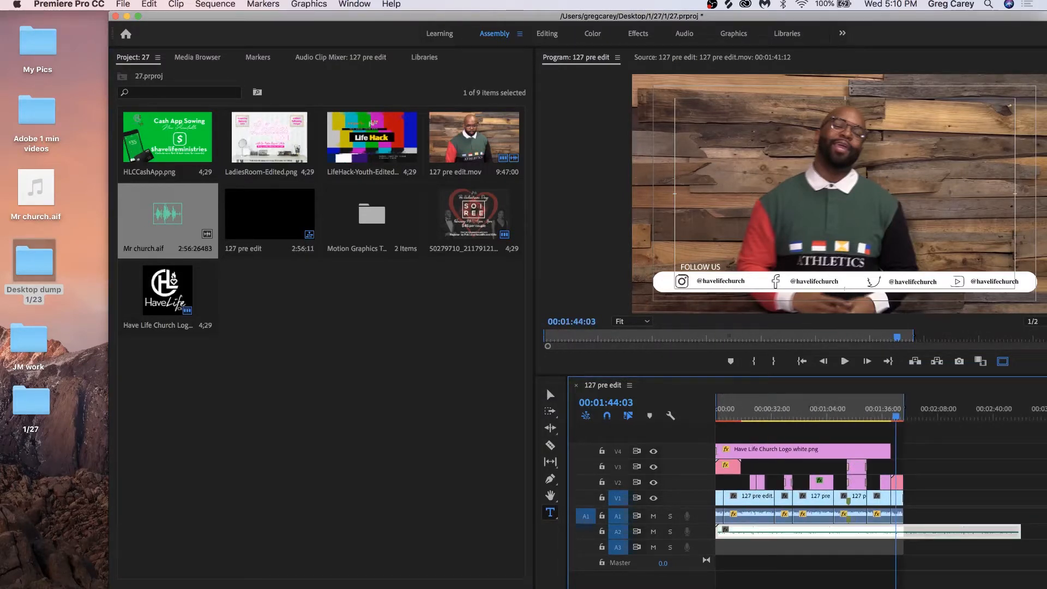
Step: Cut the music on A2 where the footage ends, delete the excess piece, and save the project
{"action": "key", "text": "c"}
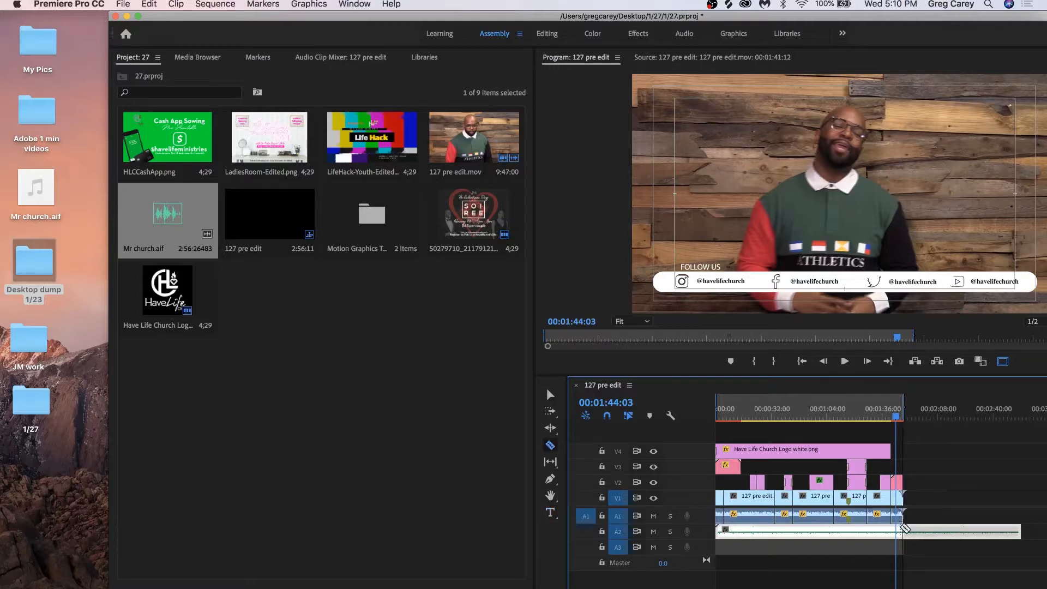
{"action": "left_click", "coordinate": [903, 532]}
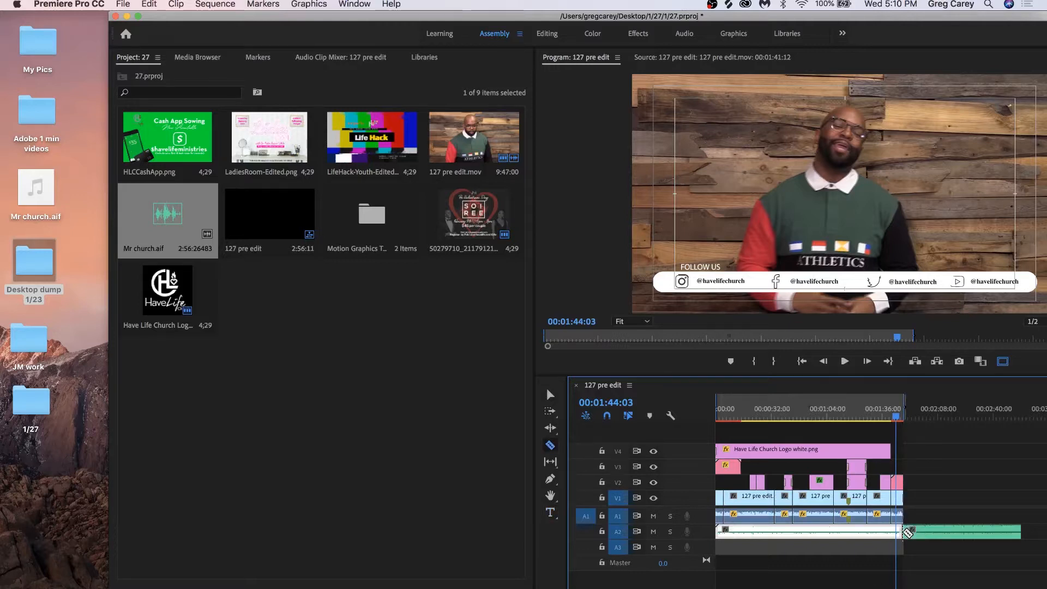
{"action": "key", "text": "v"}
{"action": "left_click", "coordinate": [924, 534]}
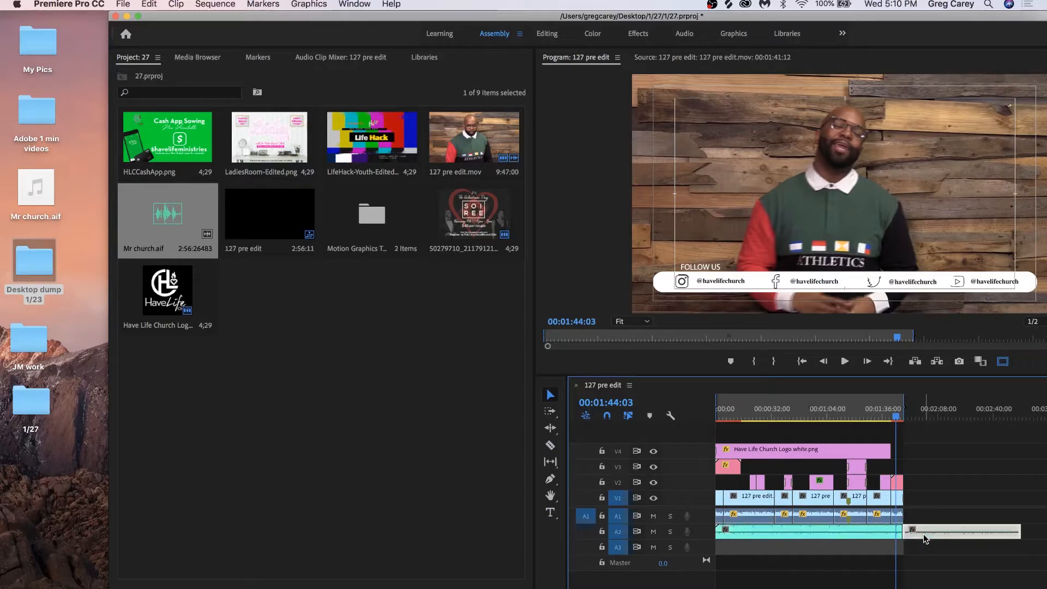
{"action": "key", "text": "Delete"}
{"action": "key", "text": "super+s"}
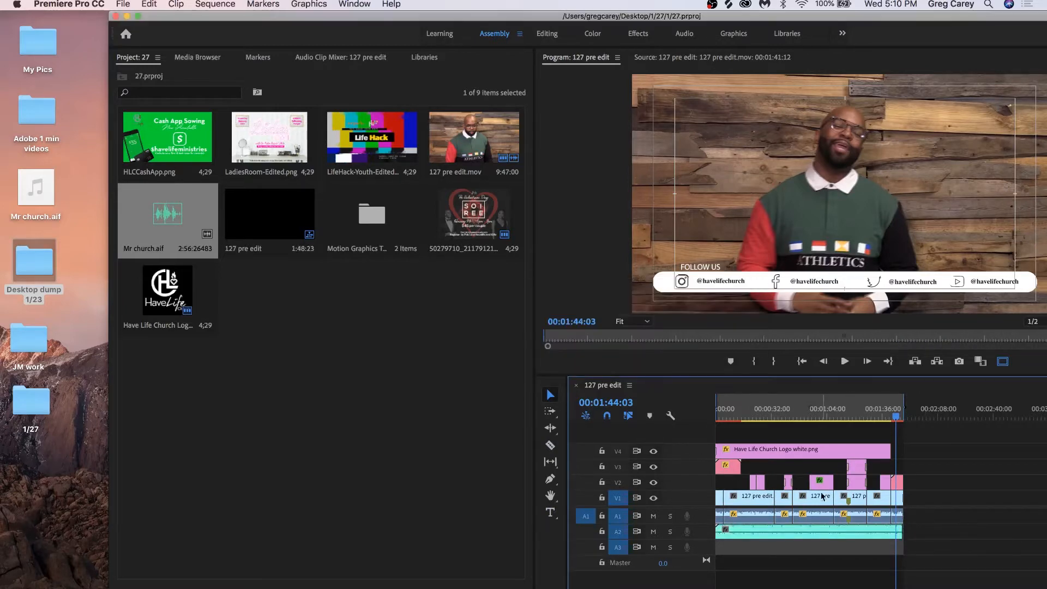
Step: In the Effects workspace, apply the Exponential Fade audio transition to the start and end of the A2 music clip, and save the project
{"action": "left_click_drag", "start_coordinate": [719, 19], "coordinate": [624, 21]}
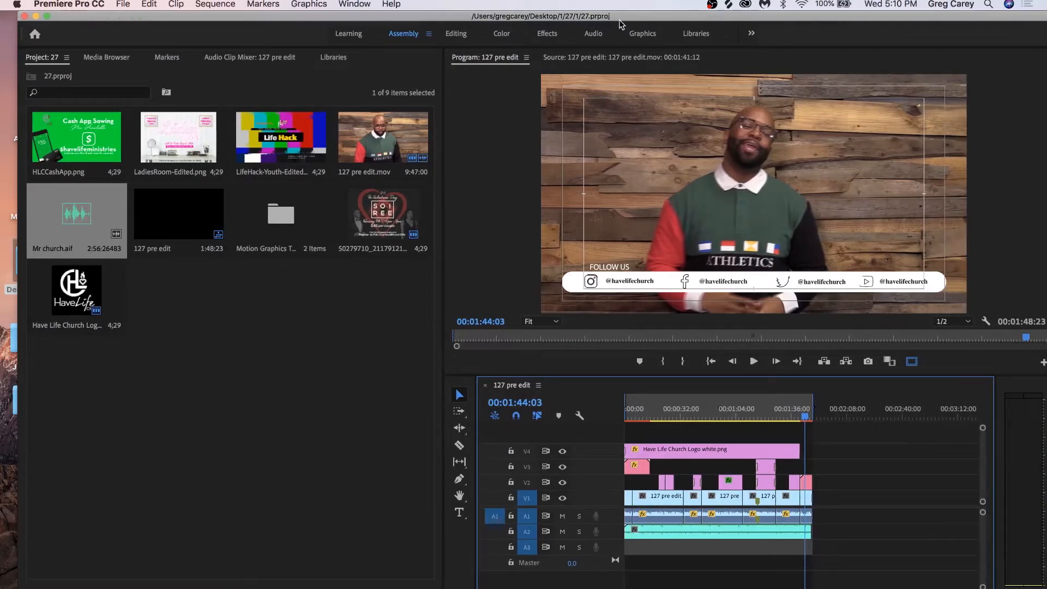
{"action": "left_click", "coordinate": [548, 34]}
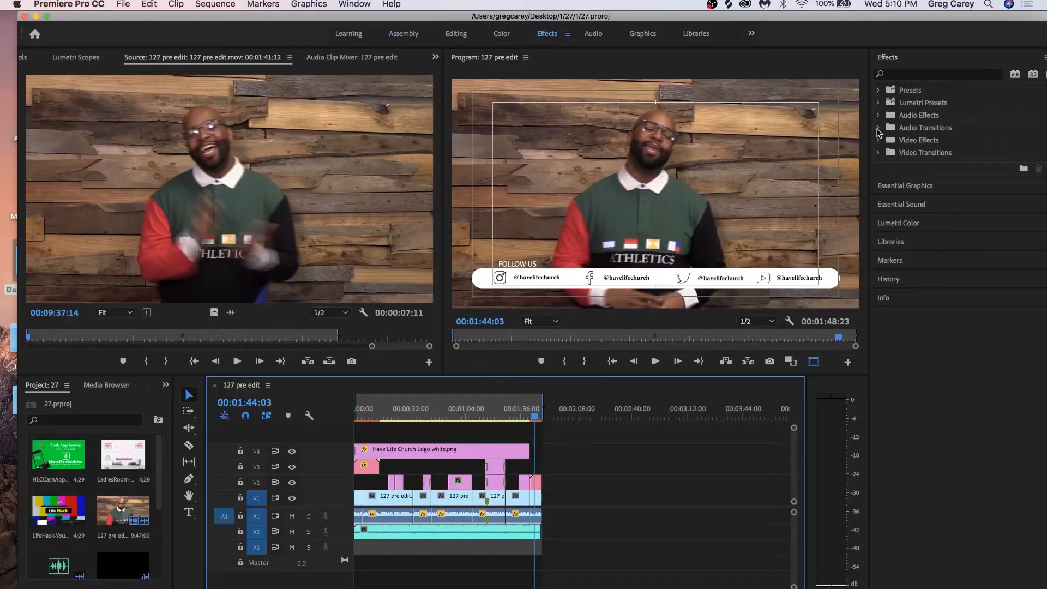
{"action": "left_click", "coordinate": [878, 129]}
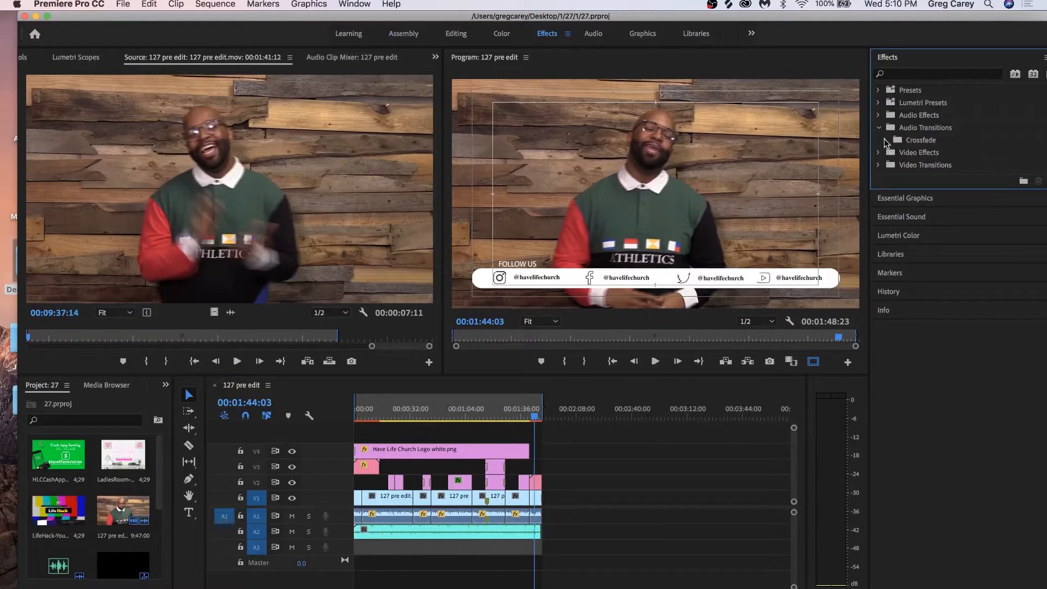
{"action": "left_click", "coordinate": [886, 140]}
{"action": "left_click_drag", "start_coordinate": [907, 177], "coordinate": [390, 530]}
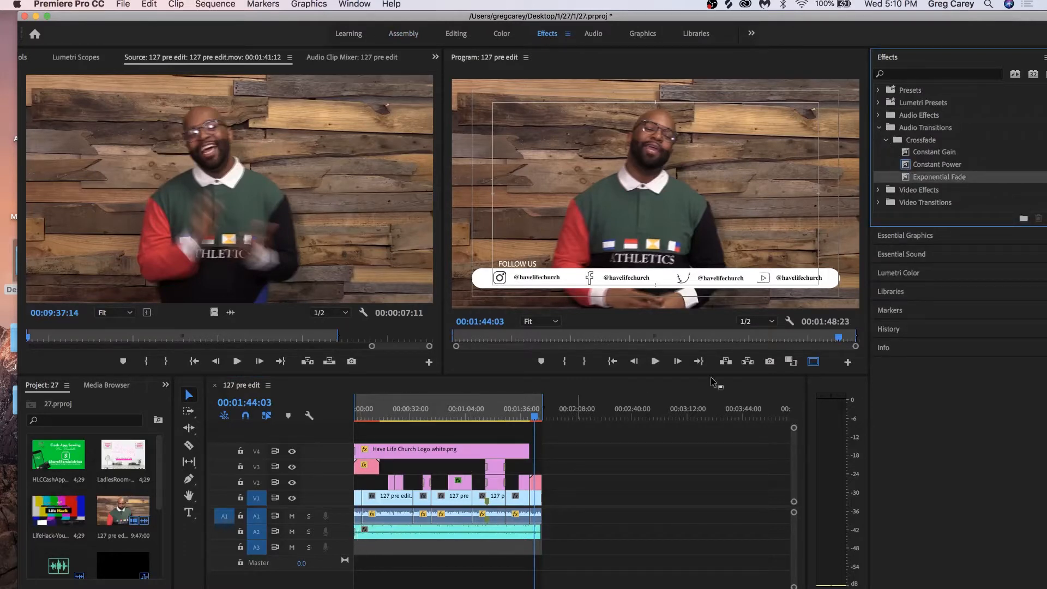
{"action": "left_click_drag", "start_coordinate": [915, 180], "coordinate": [544, 528]}
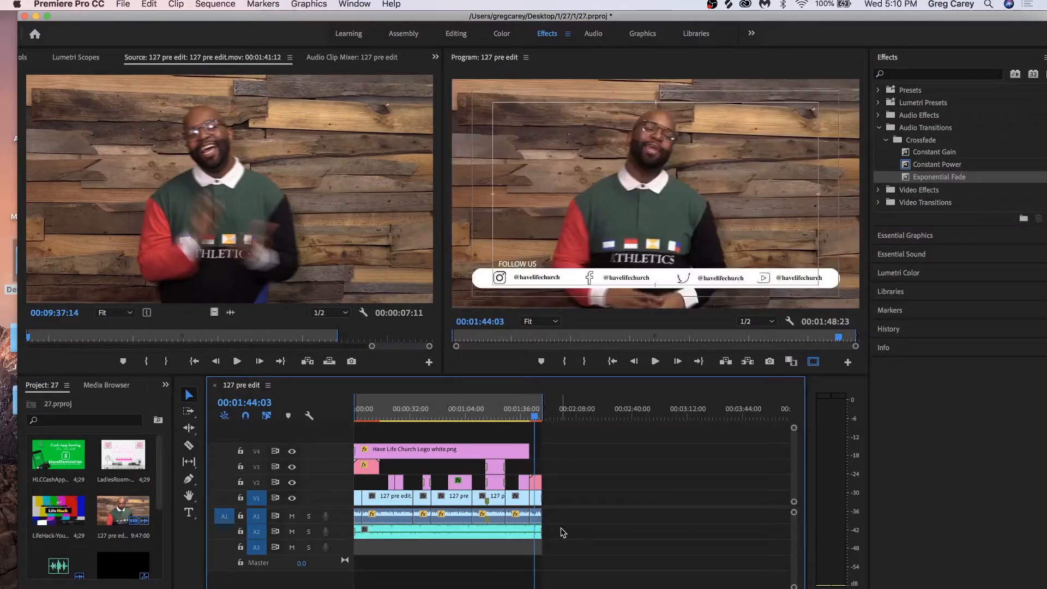
{"action": "key", "text": "super+s"}
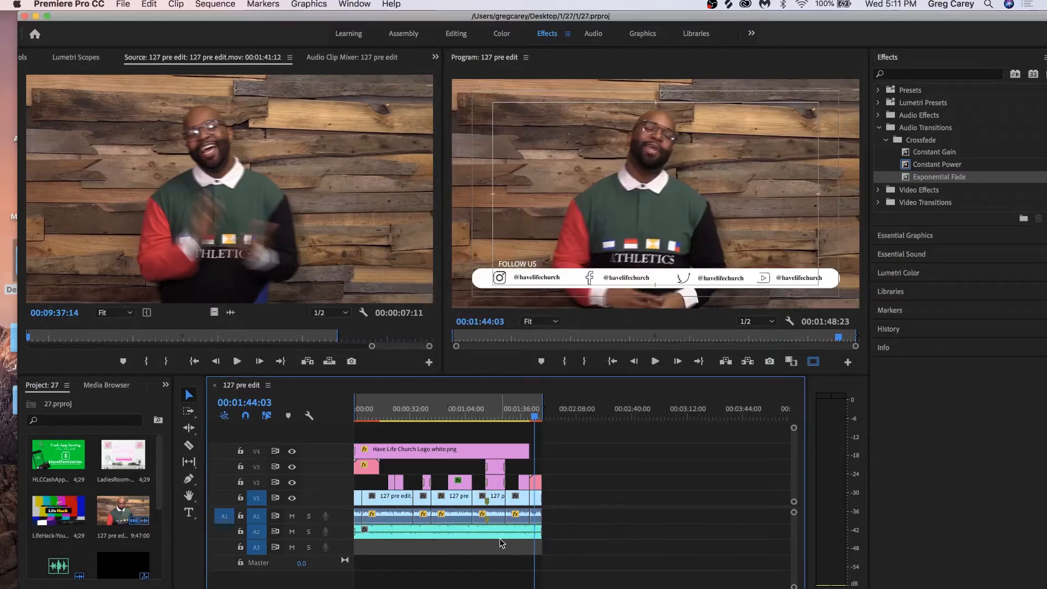
Step: Play the sequence from 00:01:30:26 to check how the music sits under the voice, and save the project
{"action": "left_click", "coordinate": [513, 412]}
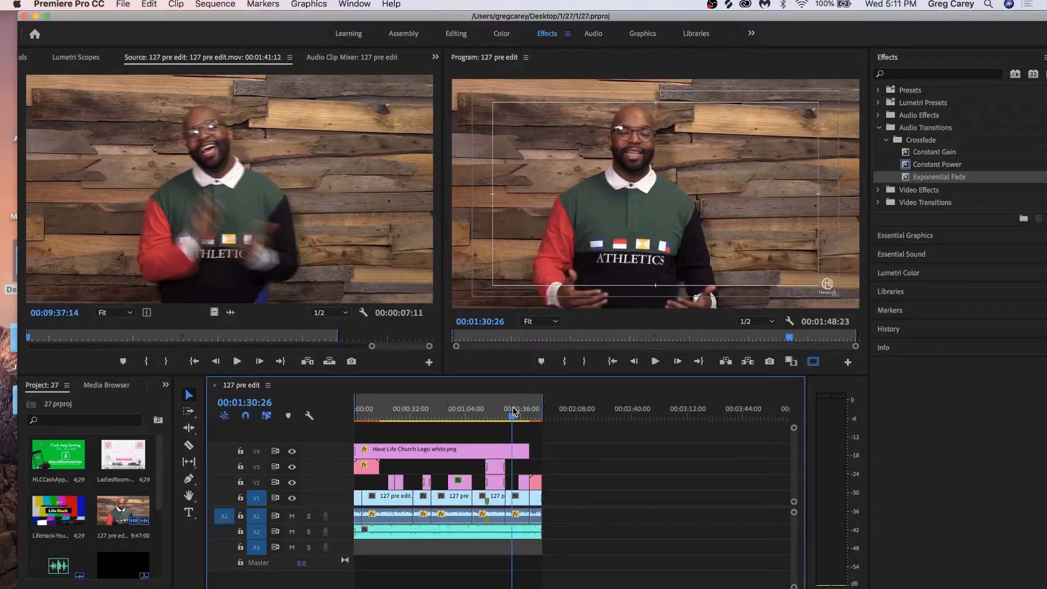
{"action": "key", "text": "space"}
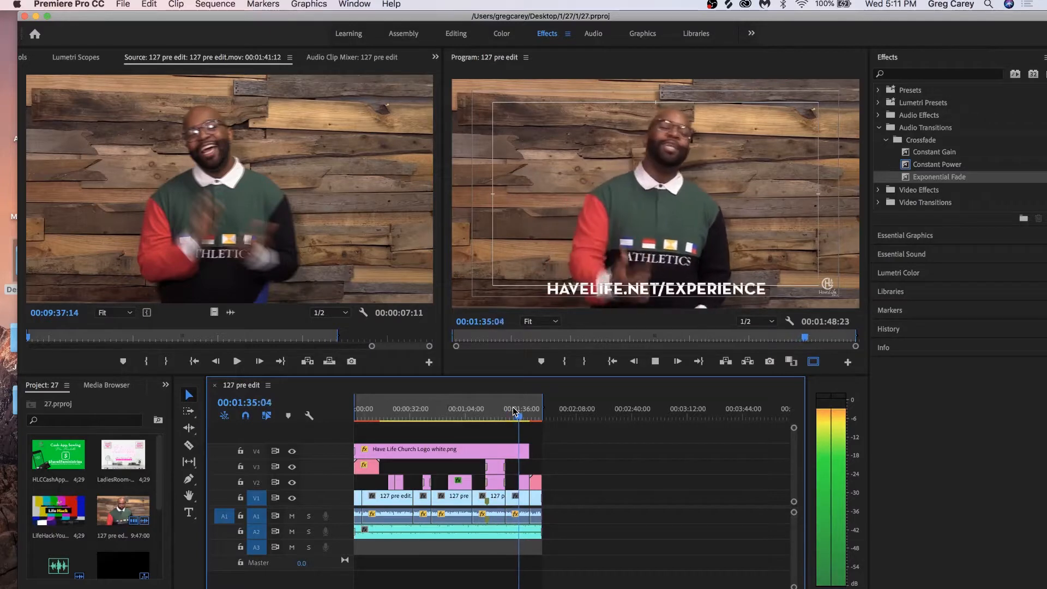
{"action": "key", "text": "space"}
{"action": "key", "text": "super+s"}
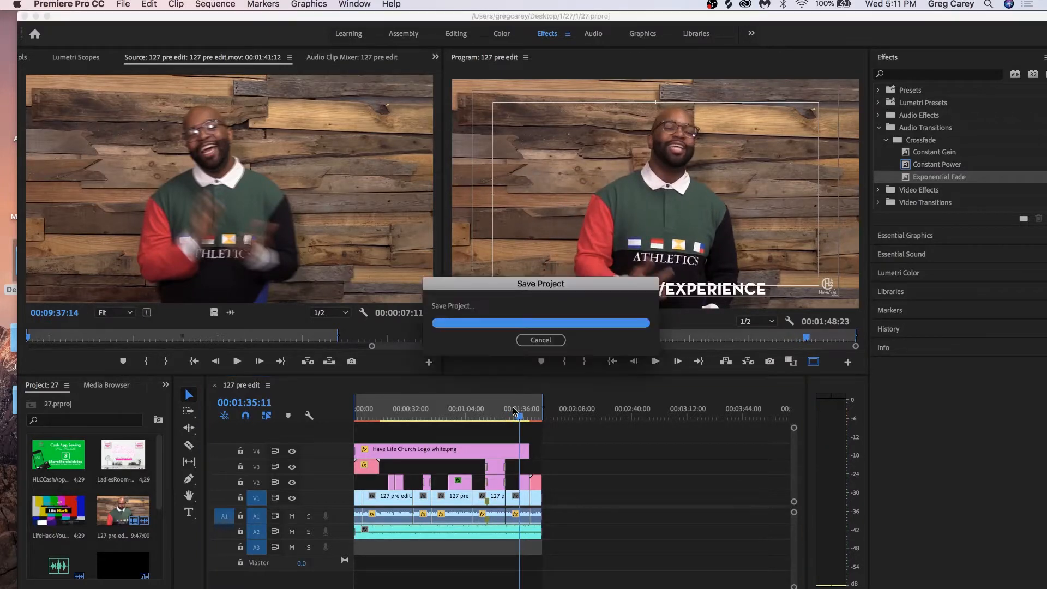
Step: In the Audio workspace, tag the A2 music clip as Music and apply the Balanced Background Music preset
{"action": "left_click", "coordinate": [516, 535]}
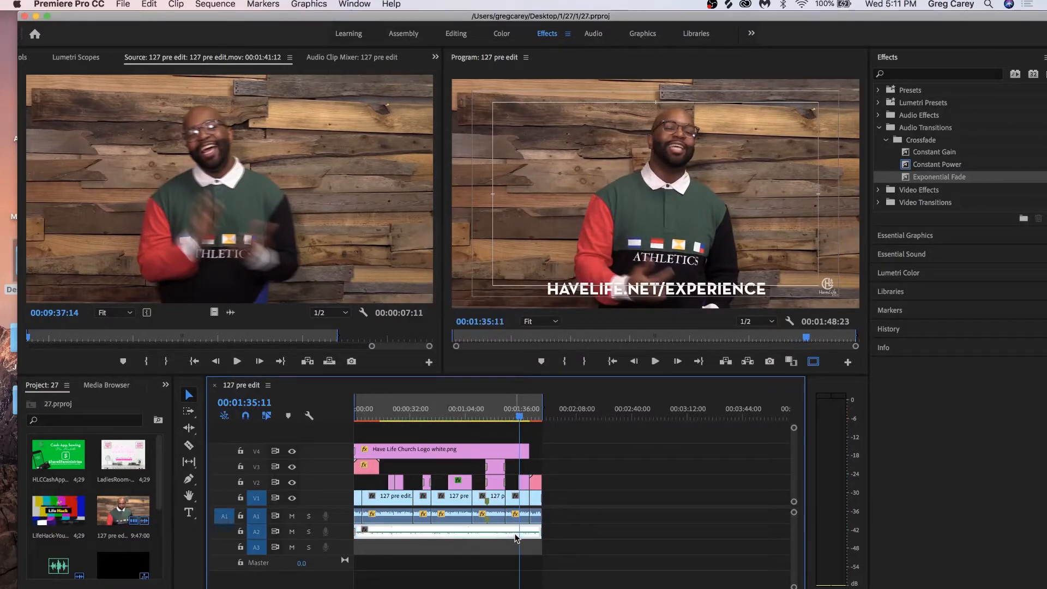
{"action": "left_click", "coordinate": [591, 34]}
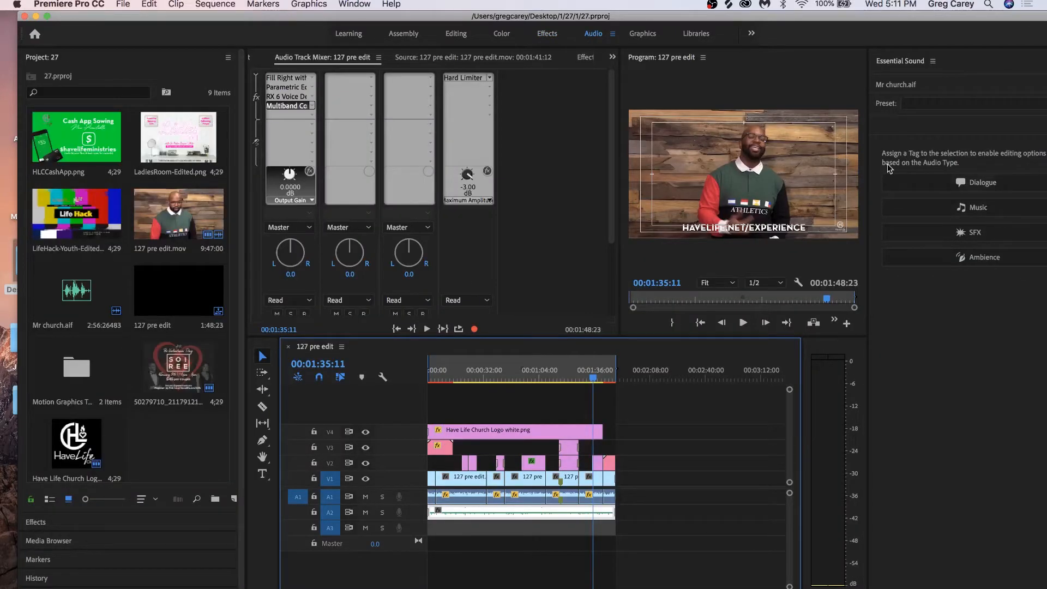
{"action": "left_click_drag", "start_coordinate": [755, 19], "coordinate": [733, 21]}
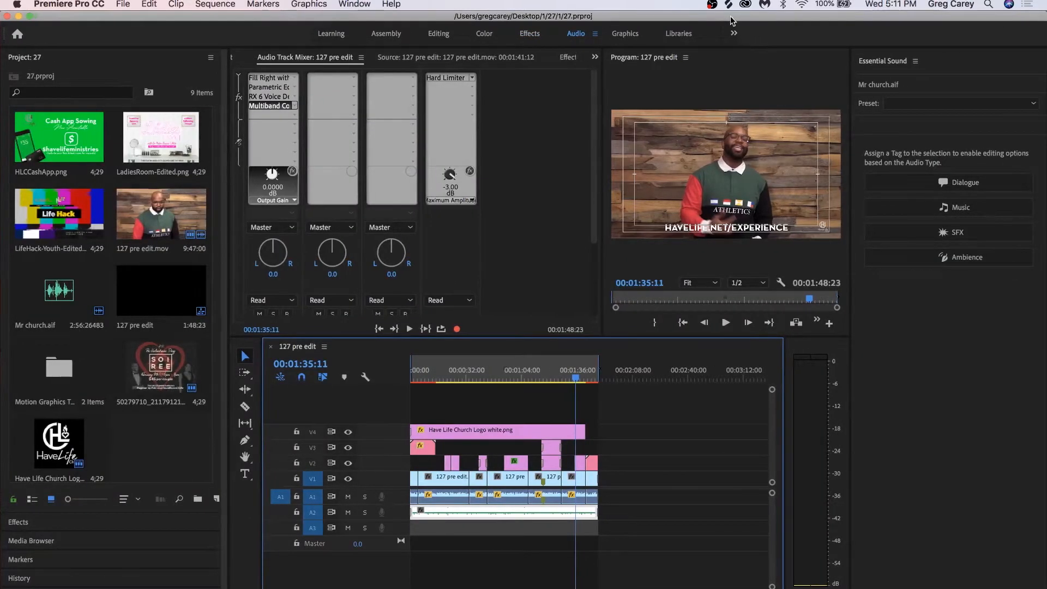
{"action": "left_click", "coordinate": [963, 209]}
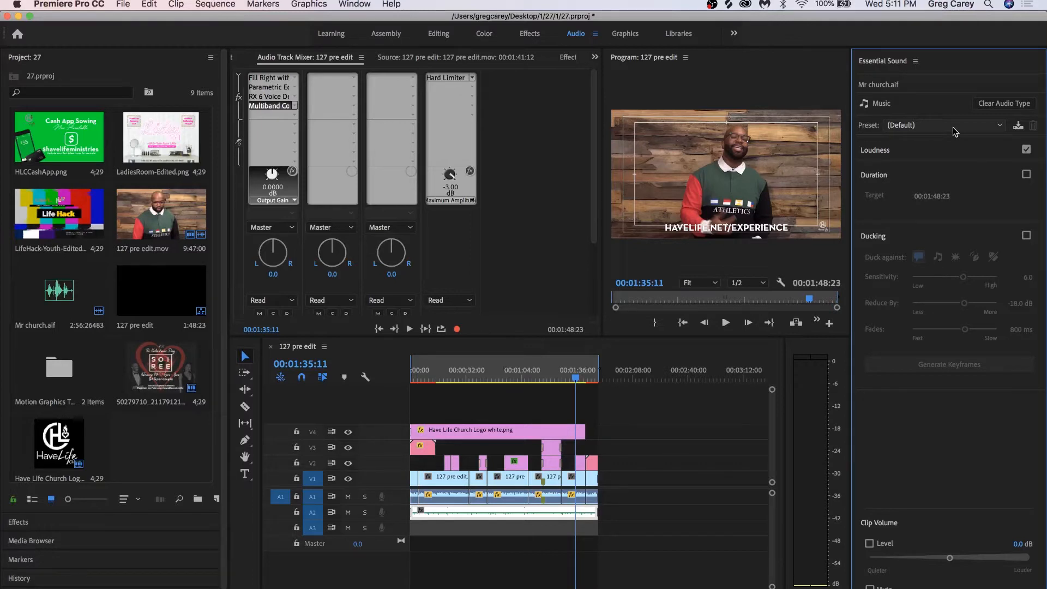
{"action": "left_click", "coordinate": [955, 127]}
{"action": "left_click", "coordinate": [948, 150]}
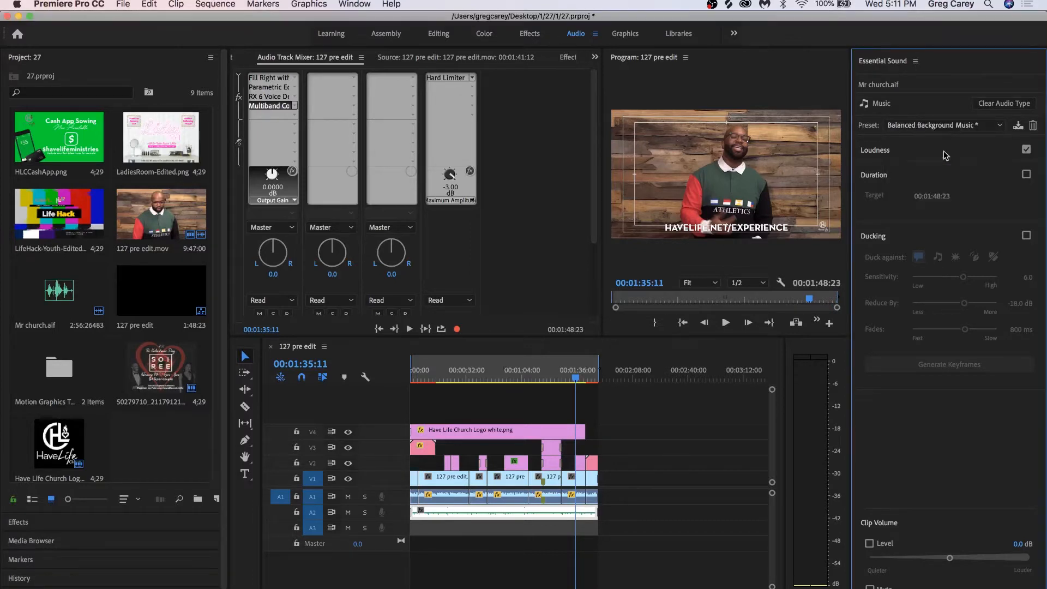
Step: Deselect the music clip and play back a short stretch to hear its adjusted loudness
{"action": "left_click", "coordinate": [694, 484]}
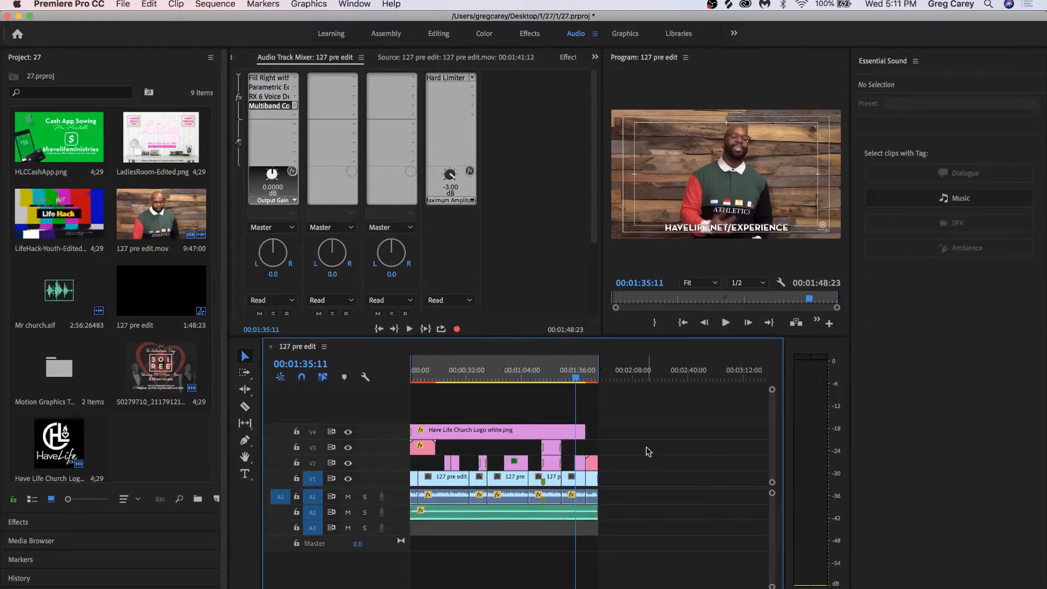
{"action": "key", "text": "space"}
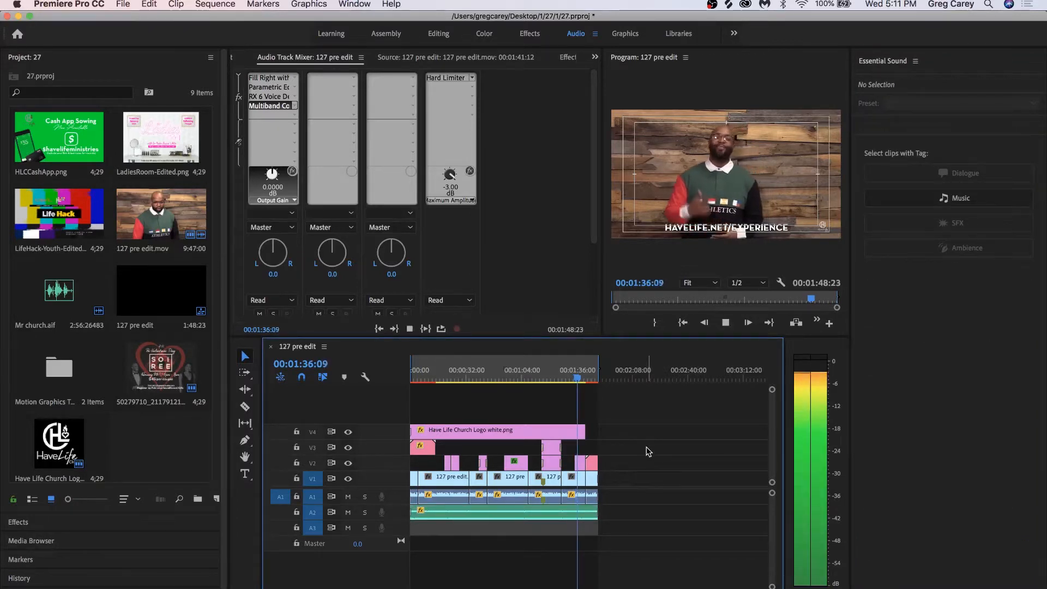
{"action": "key", "text": "space"}
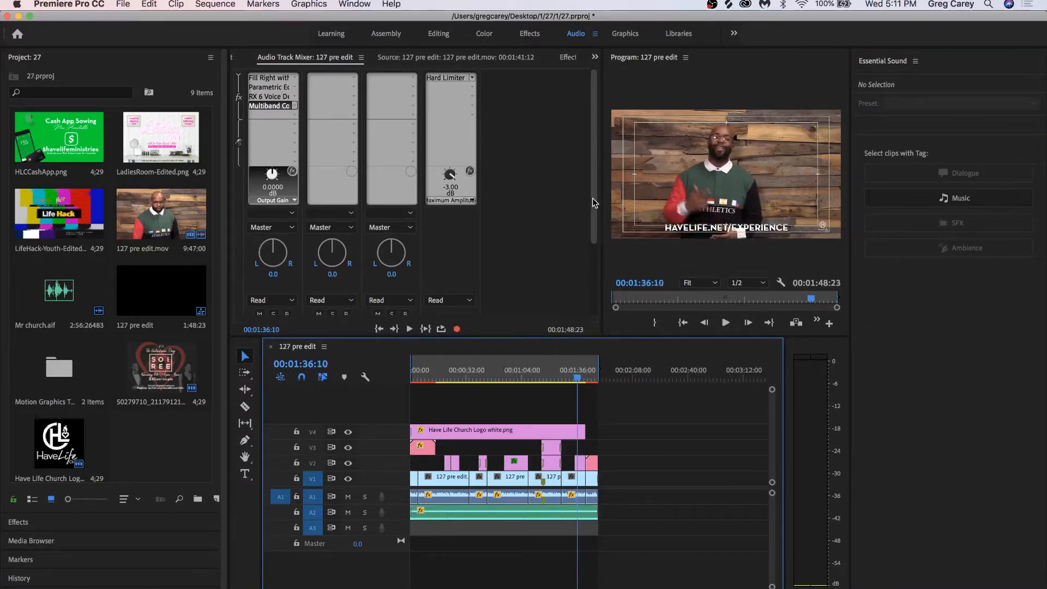
Step: Set the Audio 2 track volume to -8 dB in the track mixer, save the project, and play back the mix
{"action": "scroll", "coordinate": [593, 193], "scroll_direction": "down", "scroll_amount": 5}
{"action": "left_click", "coordinate": [317, 294]}
{"action": "type", "text": "-"}
{"action": "key", "text": "Return"}
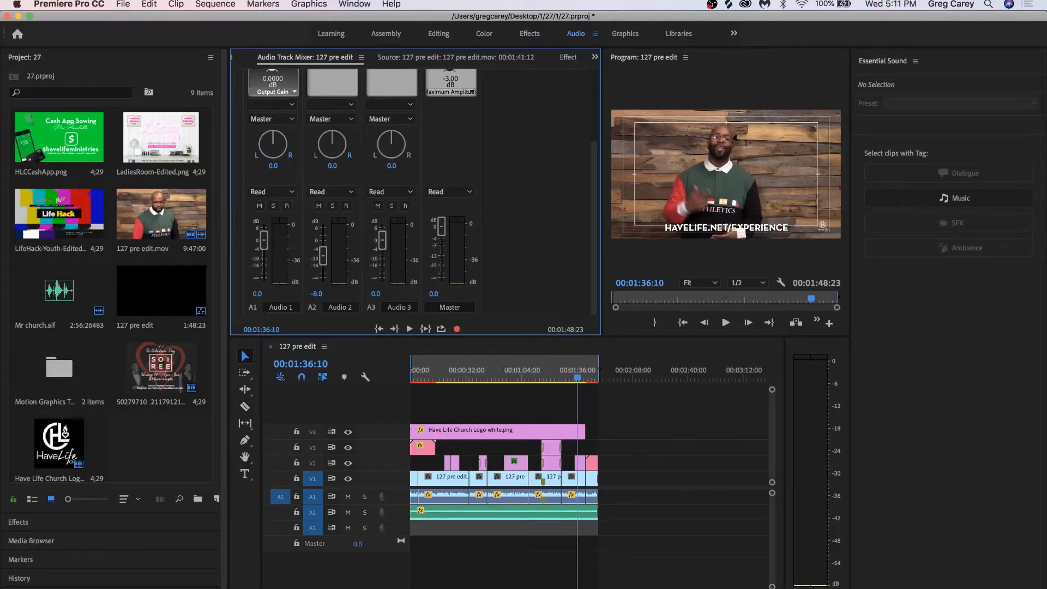
{"action": "key", "text": "super+s"}
{"action": "left_click", "coordinate": [463, 405]}
{"action": "key", "text": "space"}
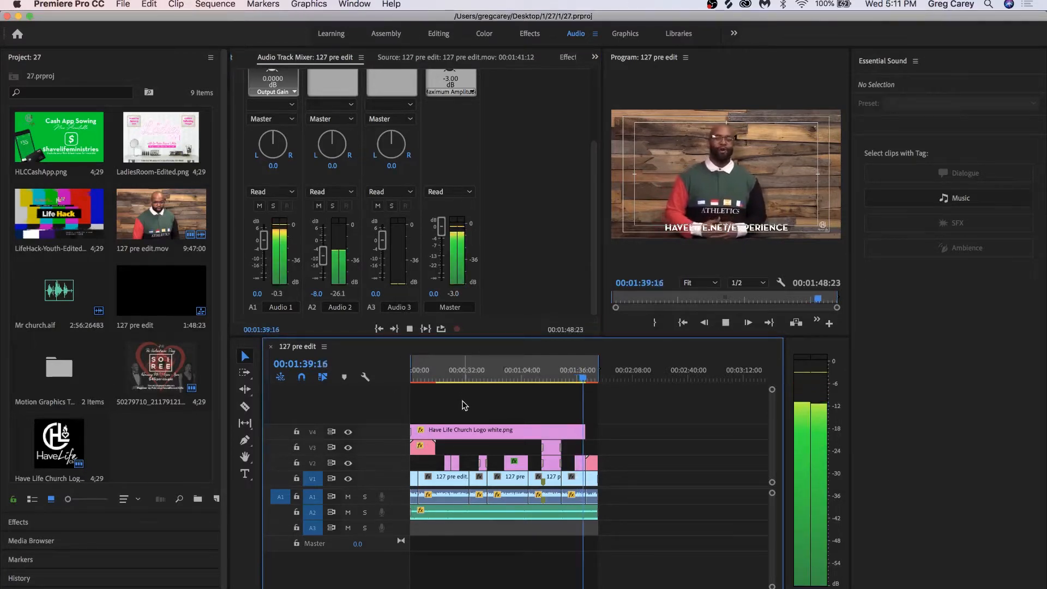
Step: Save the project, switch to the Assembly workspace, and play the opening seconds from the sequence start
{"action": "key", "text": "super+s"}
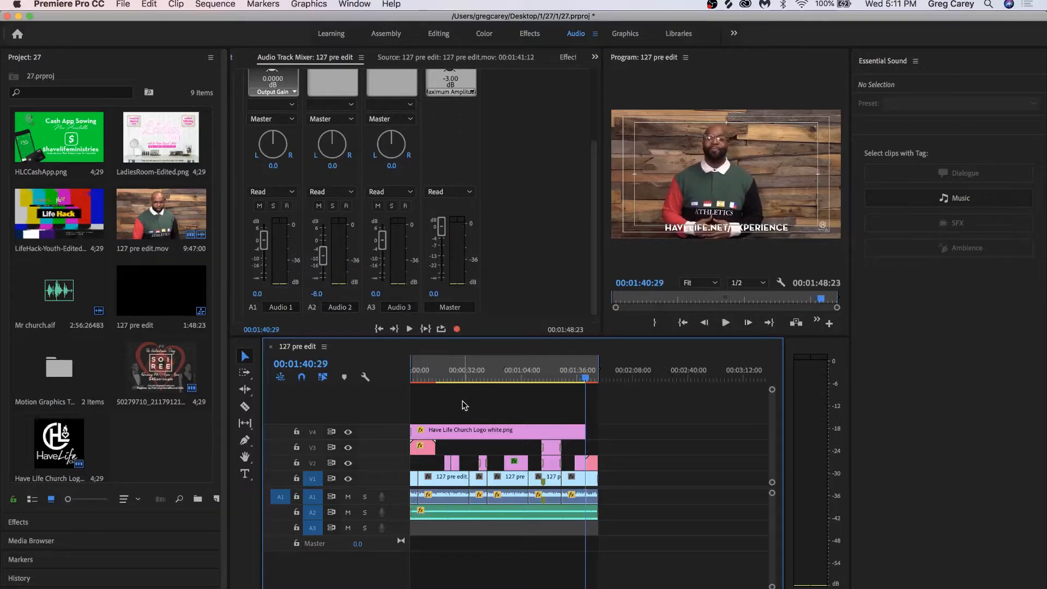
{"action": "left_click", "coordinate": [386, 34]}
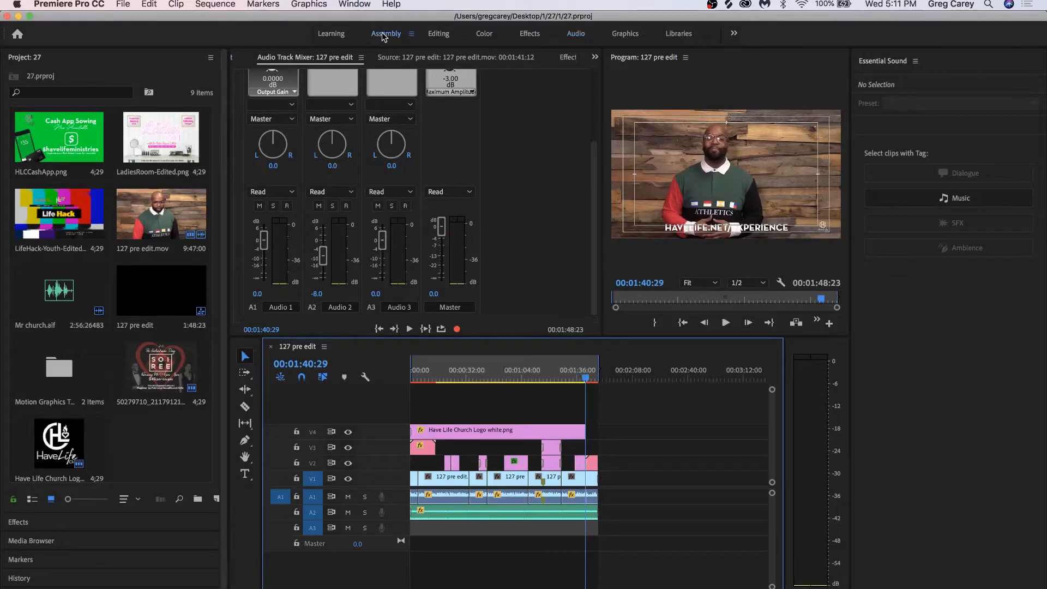
{"action": "left_click_drag", "start_coordinate": [623, 404], "coordinate": [544, 435]}
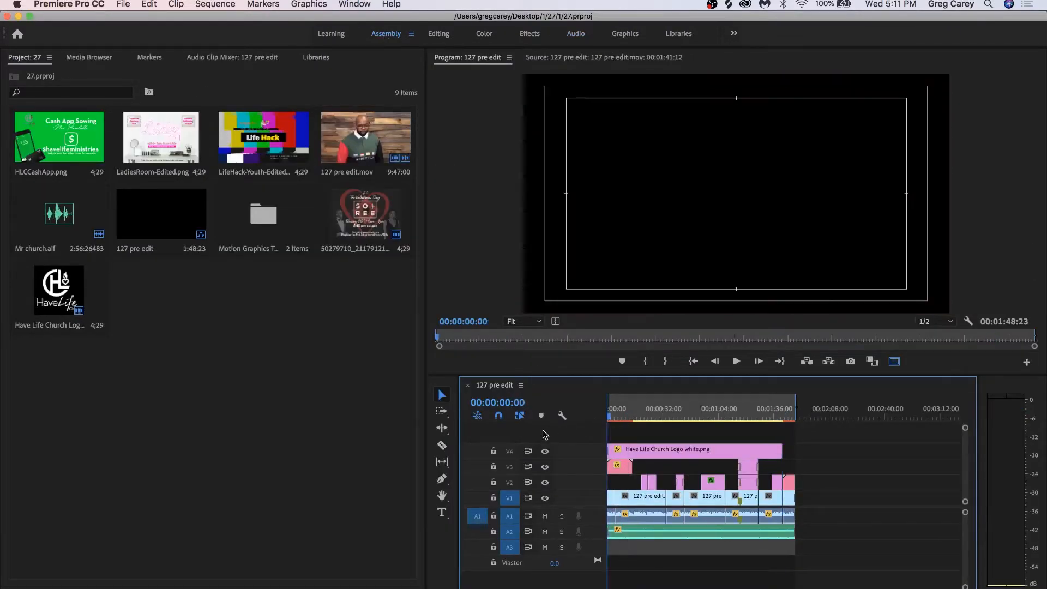
{"action": "key", "text": "super+s"}
{"action": "key", "text": "space"}
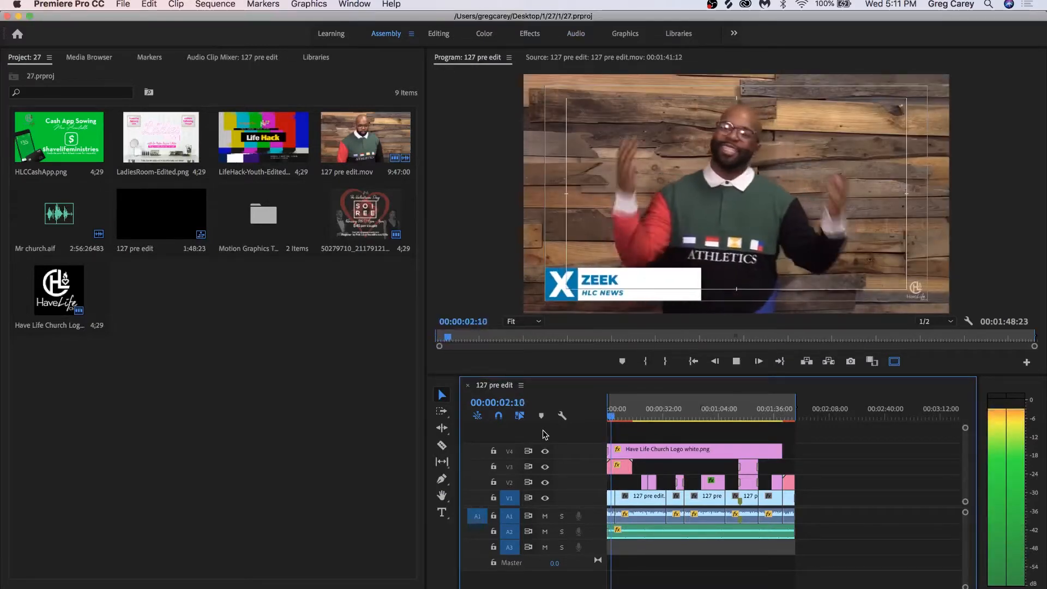
{"action": "key", "text": "space"}
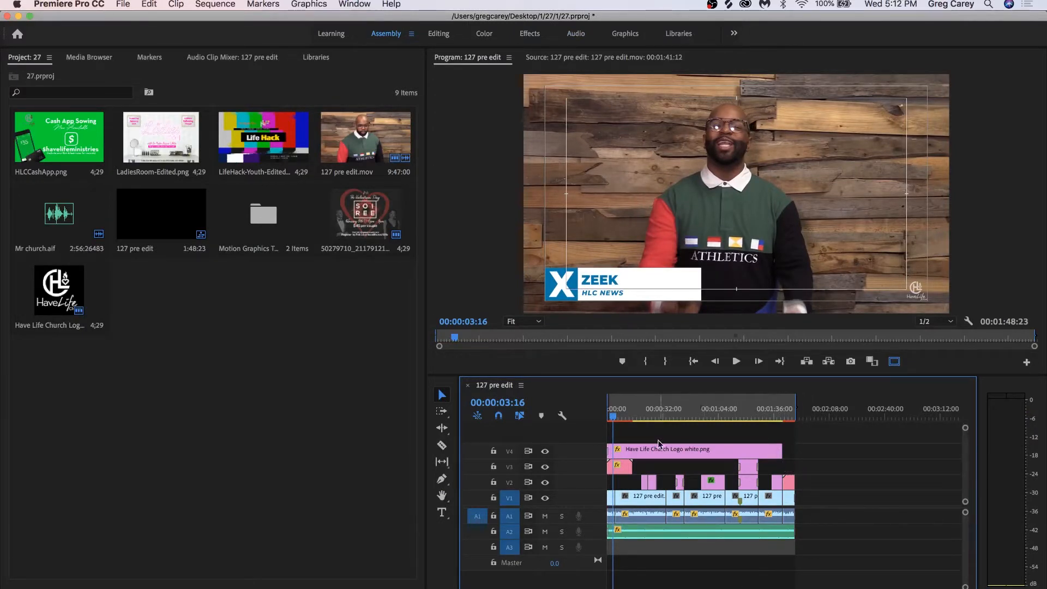
Step: Render the effects across the whole sequence from its start and view the render details
{"action": "left_click_drag", "start_coordinate": [615, 417], "coordinate": [589, 425]}
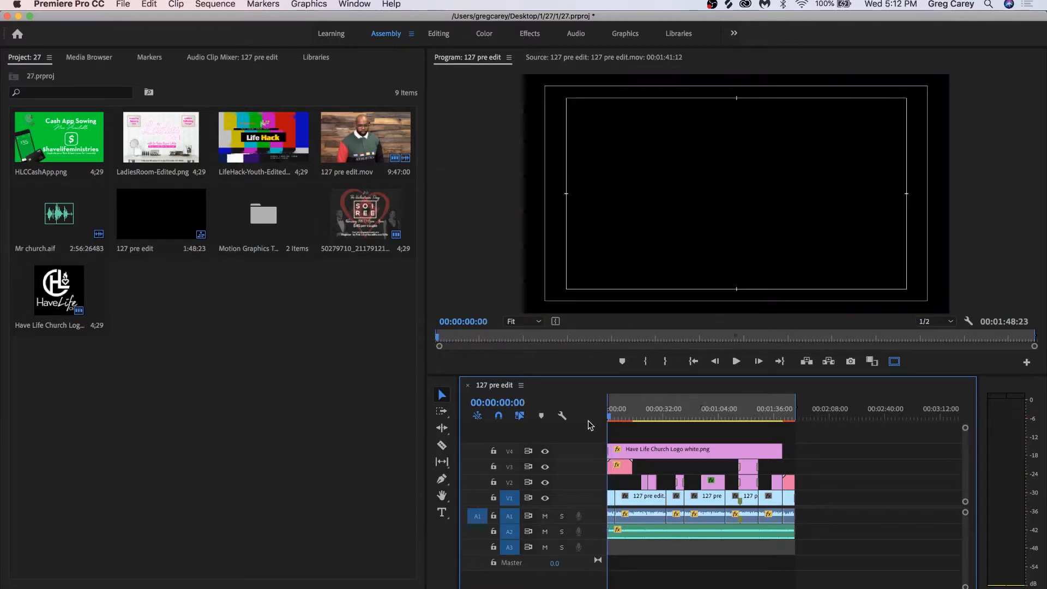
{"action": "key", "text": "Return"}
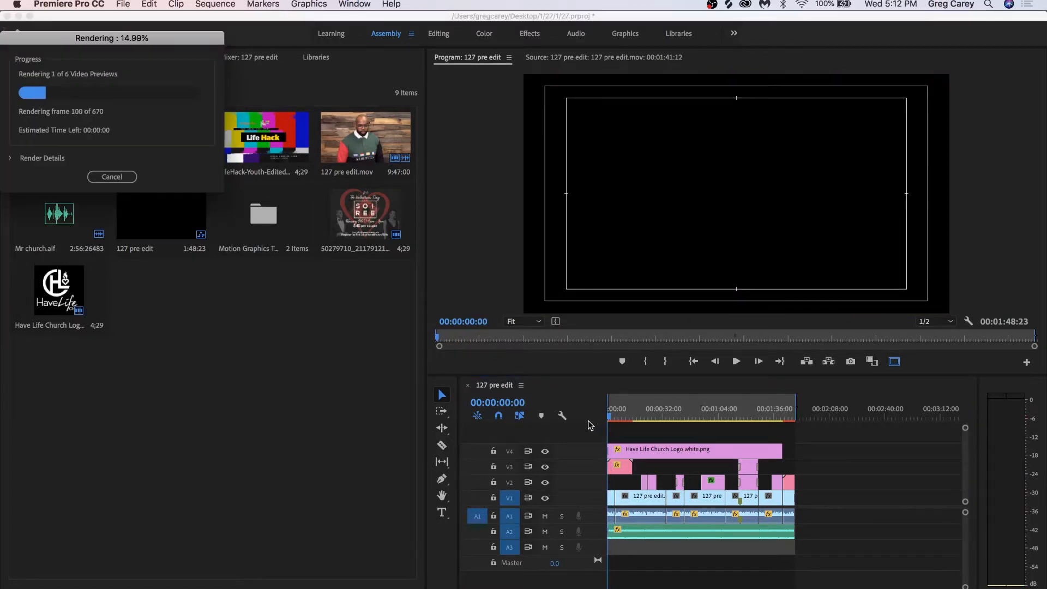
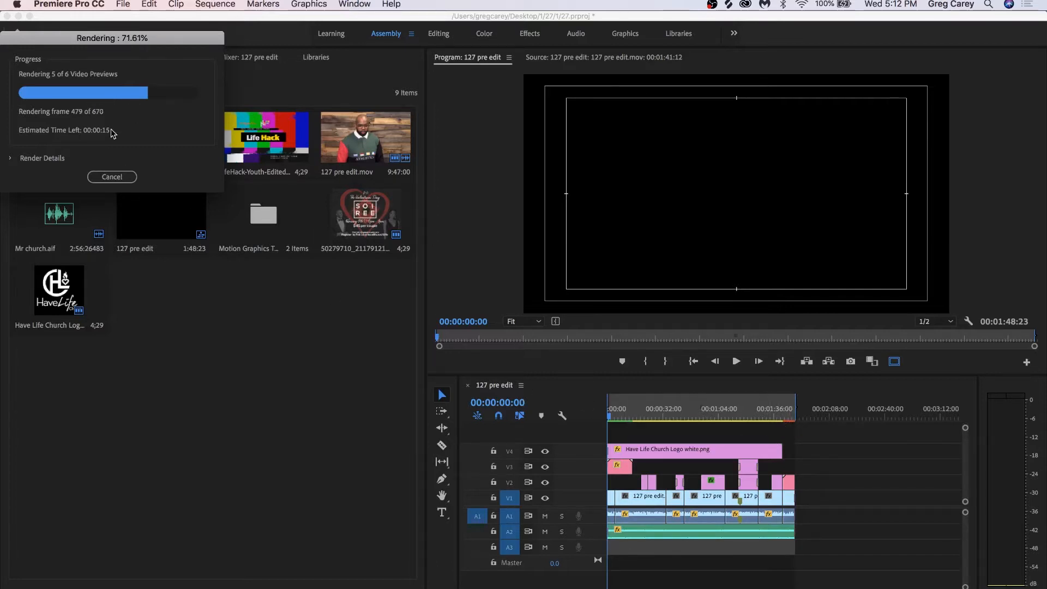
{"action": "left_click", "coordinate": [10, 158]}
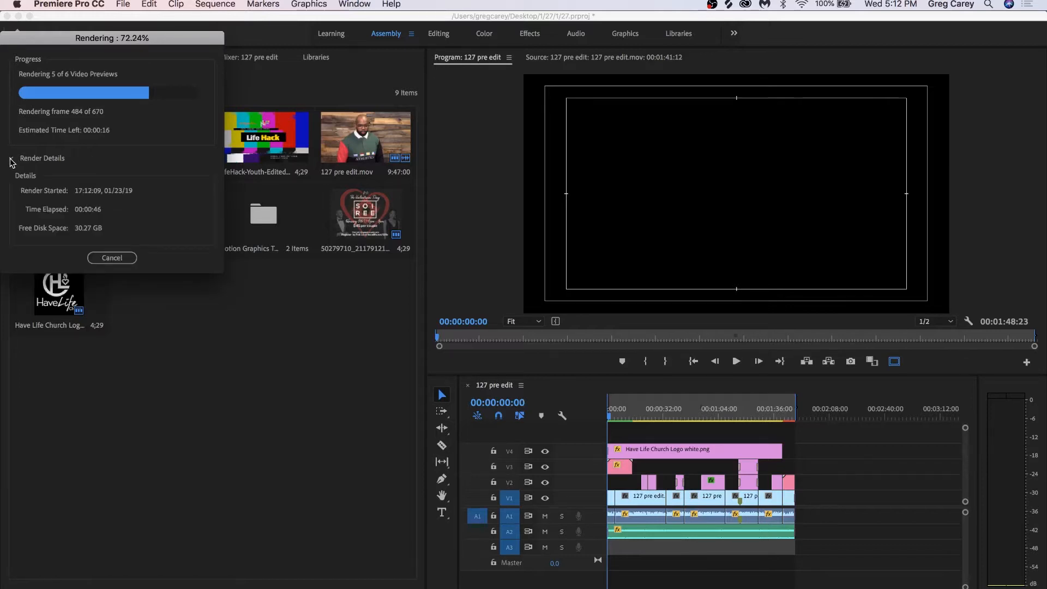
{"action": "left_click", "coordinate": [11, 158]}
{"action": "left_click", "coordinate": [10, 158]}
{"action": "left_click", "coordinate": [12, 158]}
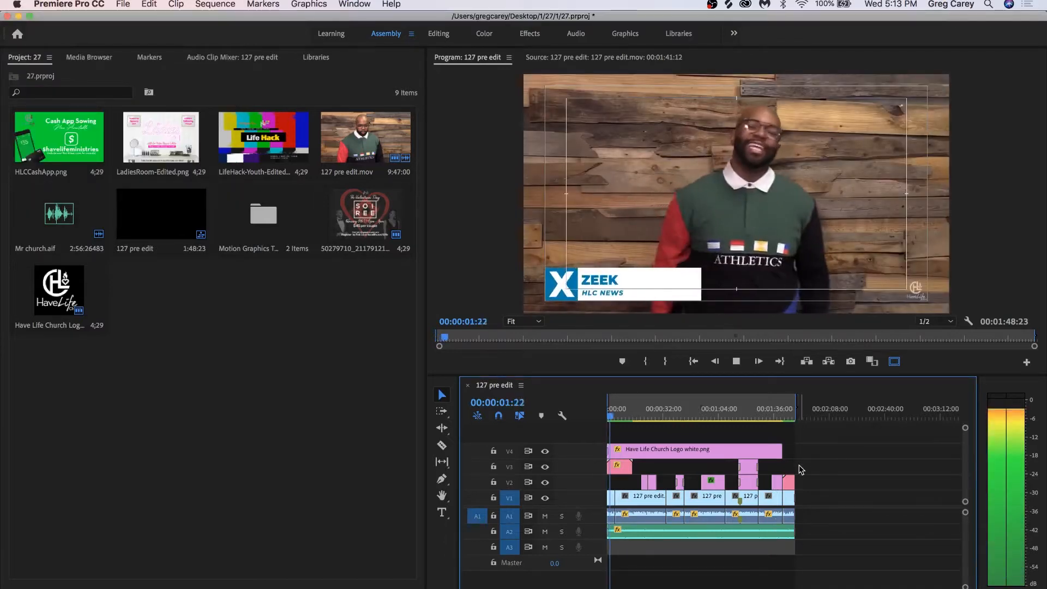
{"action": "key", "text": "space"}
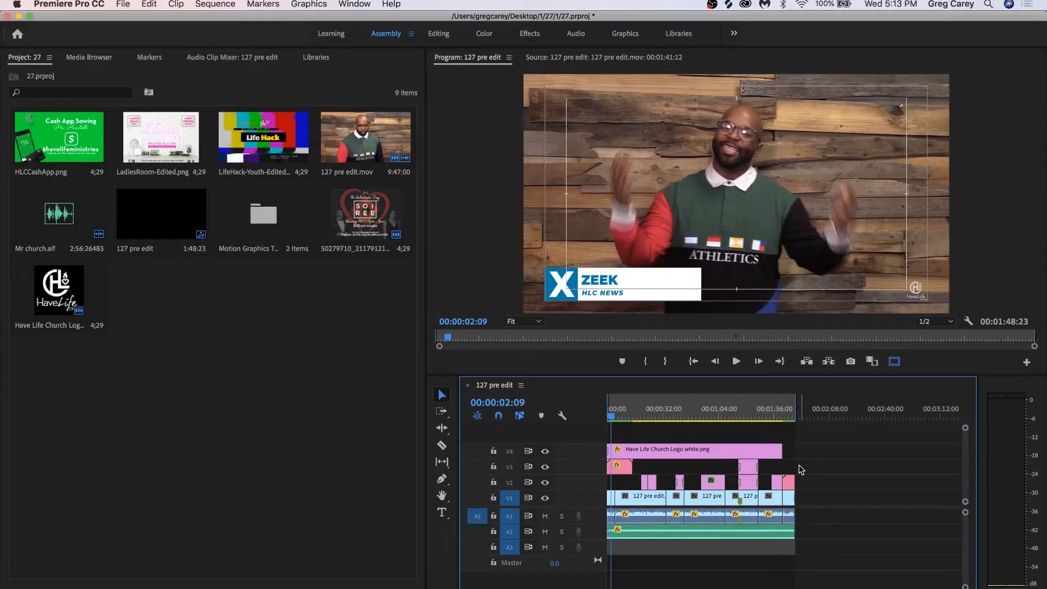
Step: Play the rendered opening again from the sequence start and save the project
{"action": "left_click", "coordinate": [610, 418]}
{"action": "left_click", "coordinate": [216, 5]}
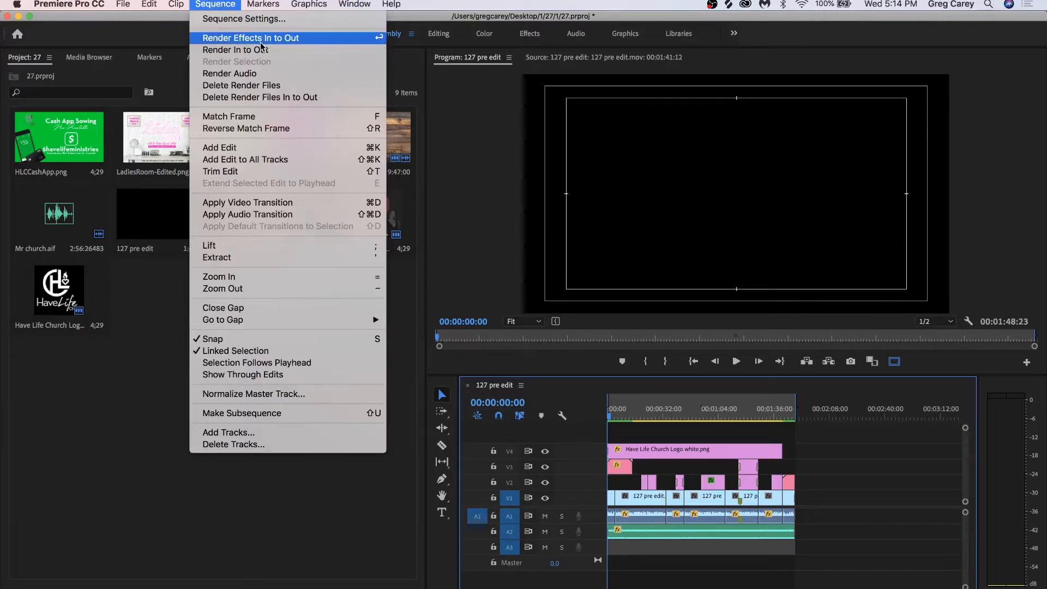
{"action": "left_click", "coordinate": [380, 518]}
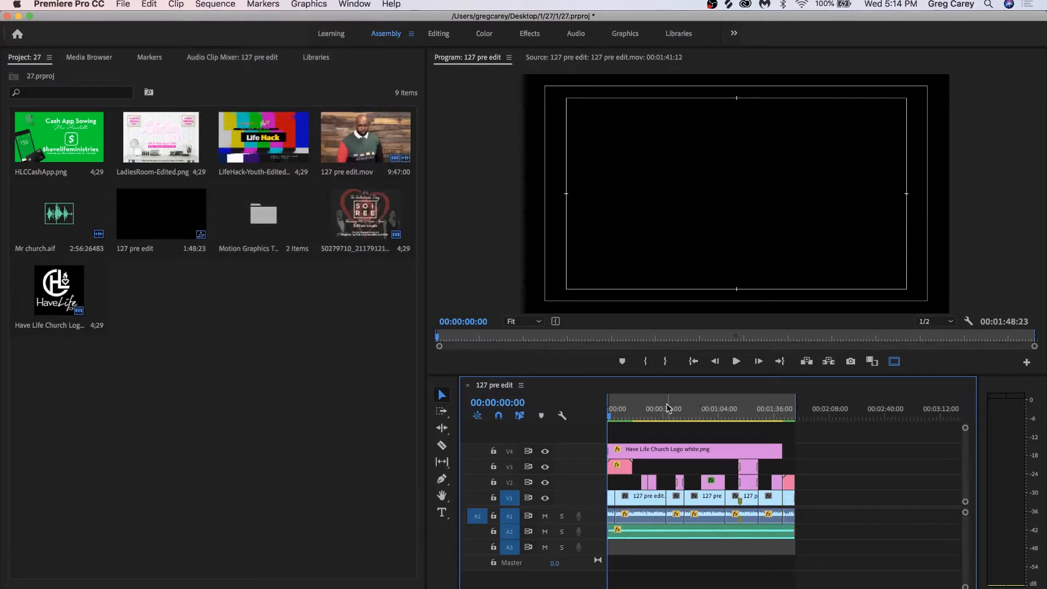
{"action": "key", "text": "space"}
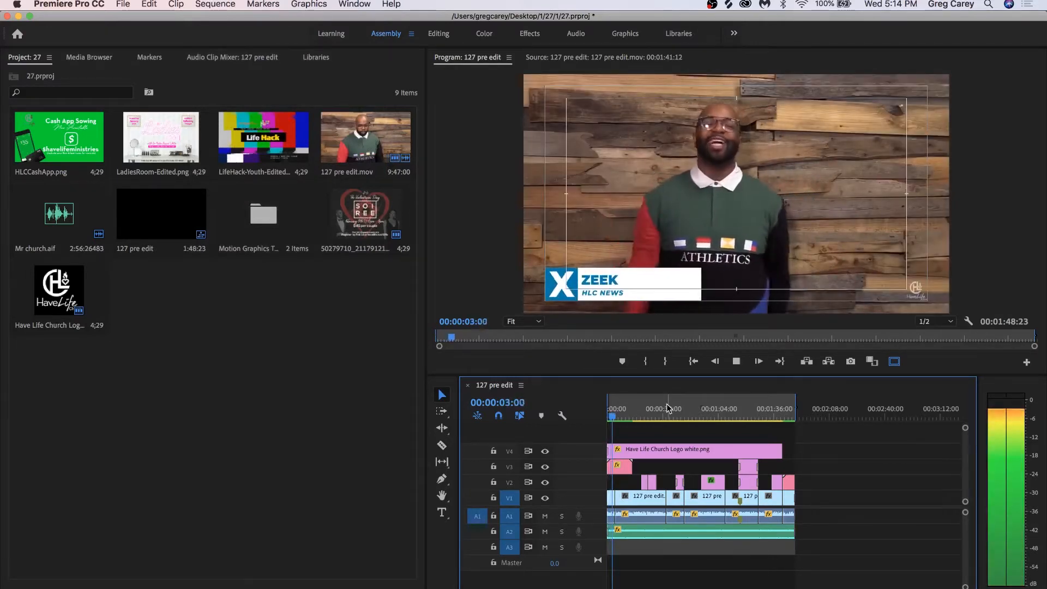
{"action": "key", "text": "space"}
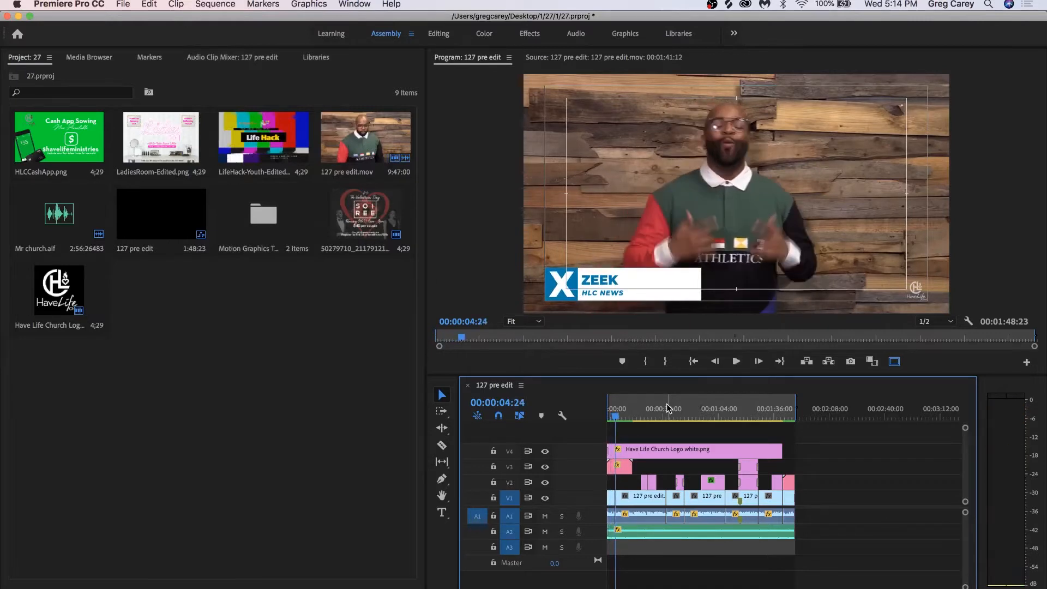
{"action": "key", "text": "super+s"}
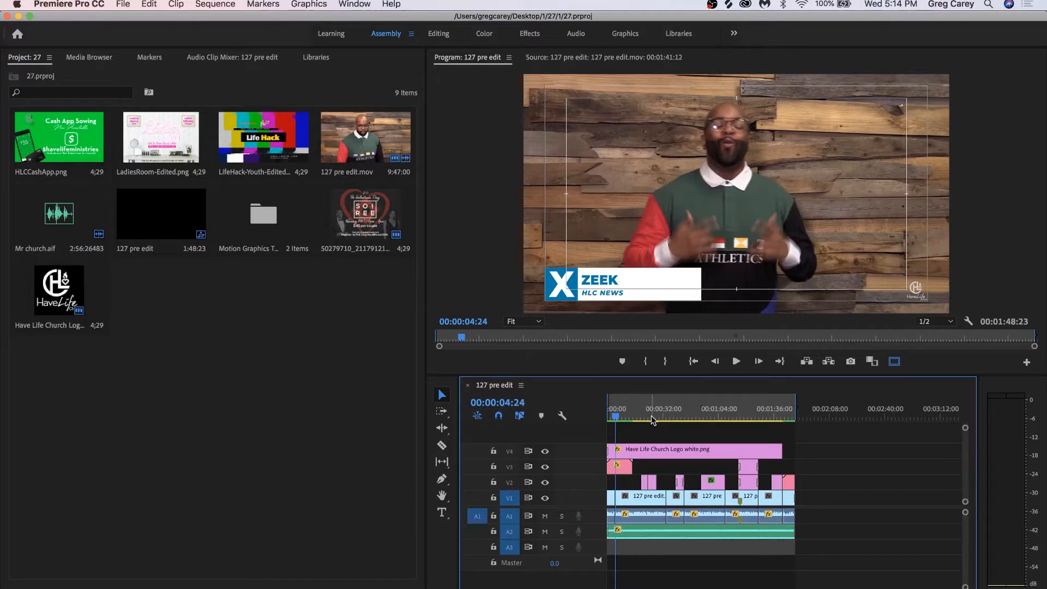
Step: Play back the February 9th title from 00:00:18:09 and the experience web address title from 00:00:27:09
{"action": "left_click_drag", "start_coordinate": [617, 421], "coordinate": [640, 421]}
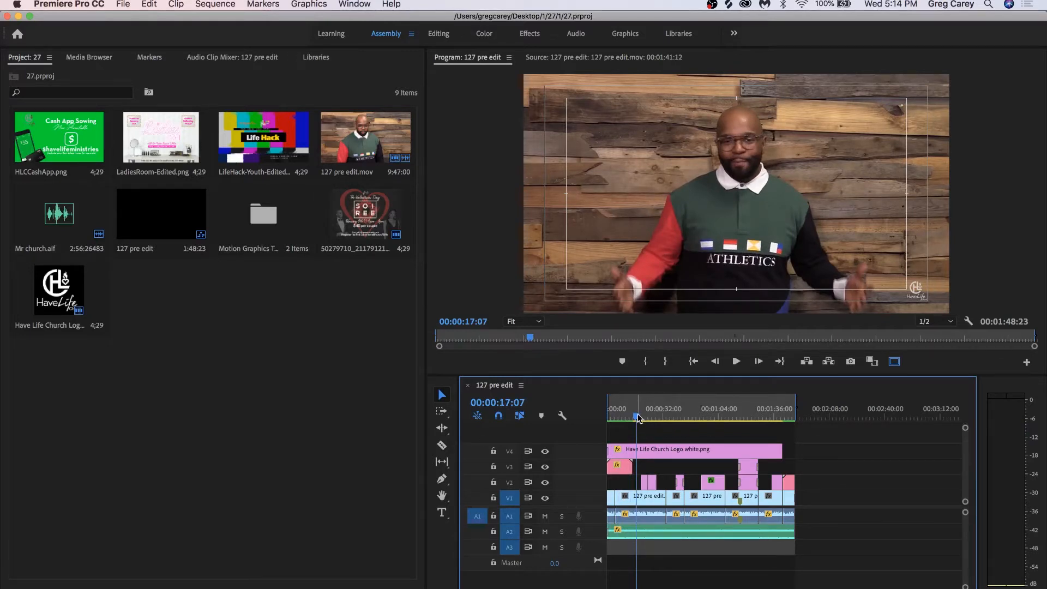
{"action": "left_click_drag", "start_coordinate": [637, 415], "coordinate": [639, 414]}
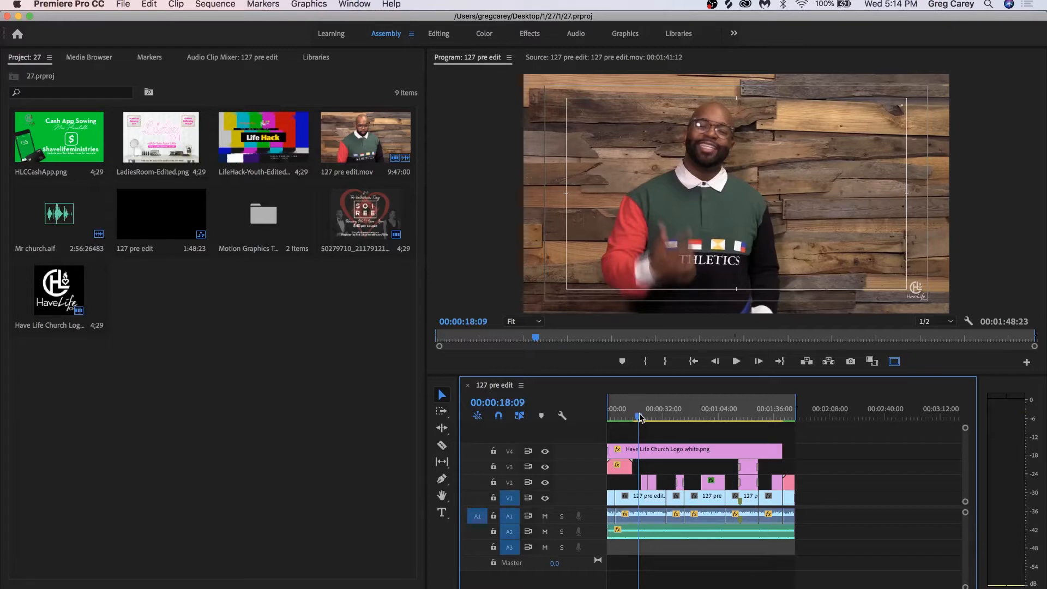
{"action": "key", "text": "space"}
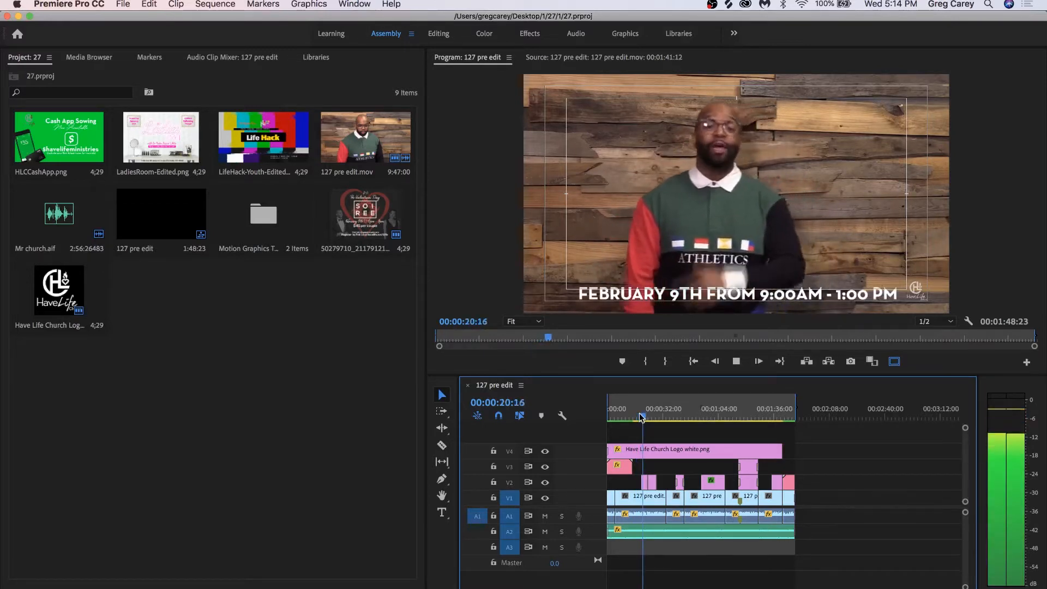
{"action": "left_click_drag", "start_coordinate": [642, 417], "coordinate": [655, 418]}
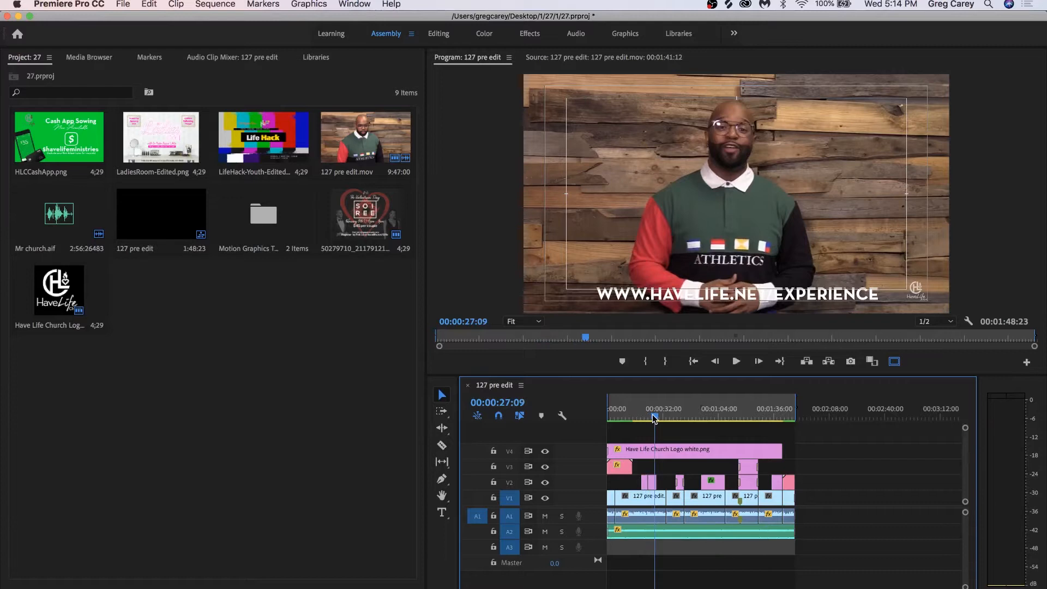
{"action": "key", "text": "space"}
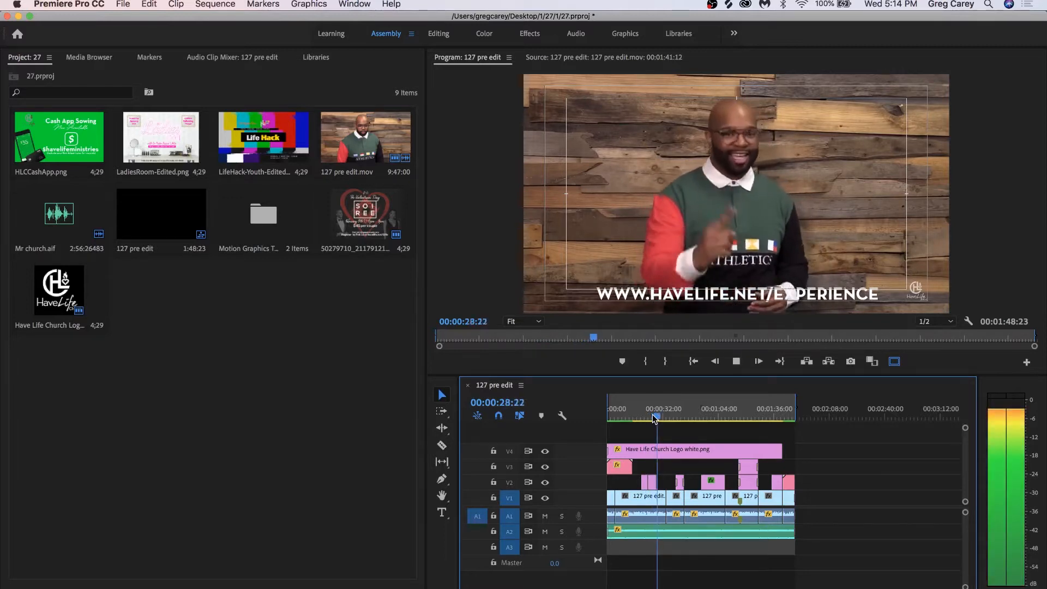
Step: Spot-check the playback of the fast web address title and the start of the dial-in title
{"action": "left_click_drag", "start_coordinate": [655, 419], "coordinate": [674, 420]}
{"action": "key", "text": "space"}
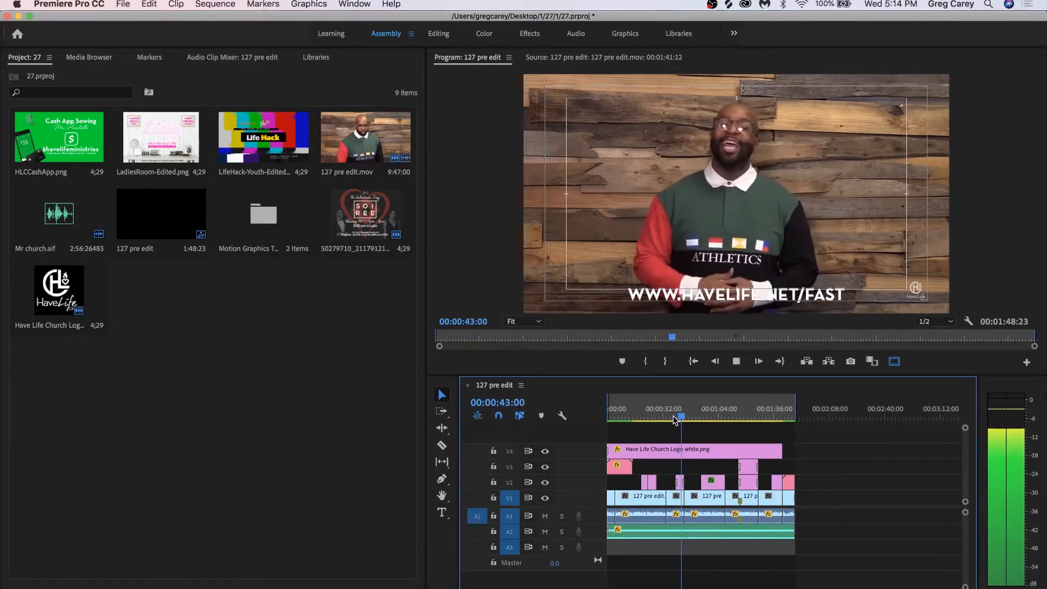
{"action": "key", "text": "space"}
{"action": "left_click", "coordinate": [692, 417]}
{"action": "left_click_drag", "start_coordinate": [692, 416], "coordinate": [700, 417]}
{"action": "key", "text": "space"}
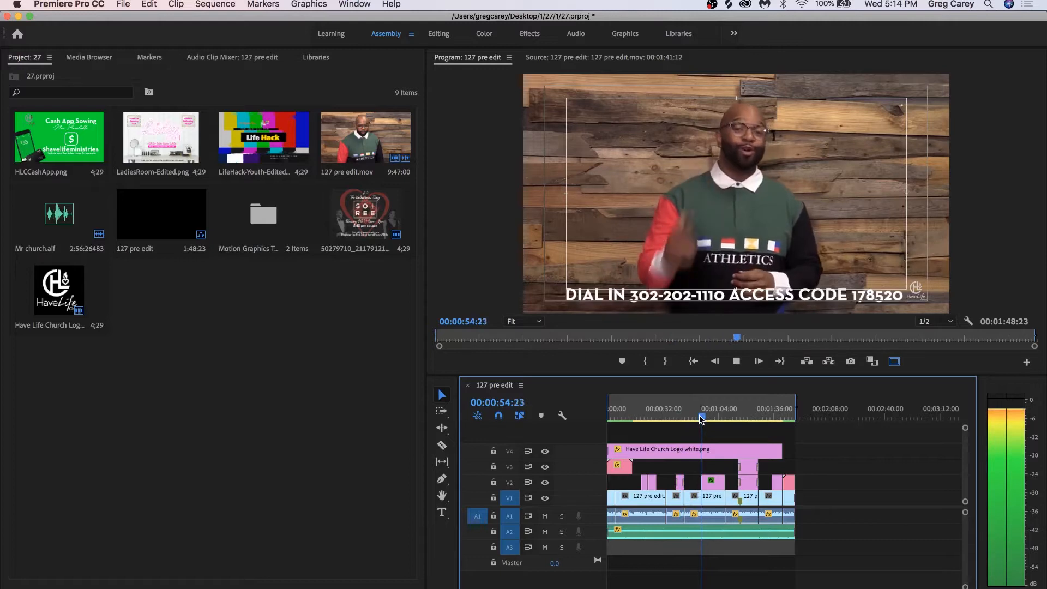
{"action": "key", "text": "space"}
Step: Play past the end of the dial-in title from 00:01:05:22 and through the soiree event graphic
{"action": "left_click_drag", "start_coordinate": [700, 415], "coordinate": [723, 415]}
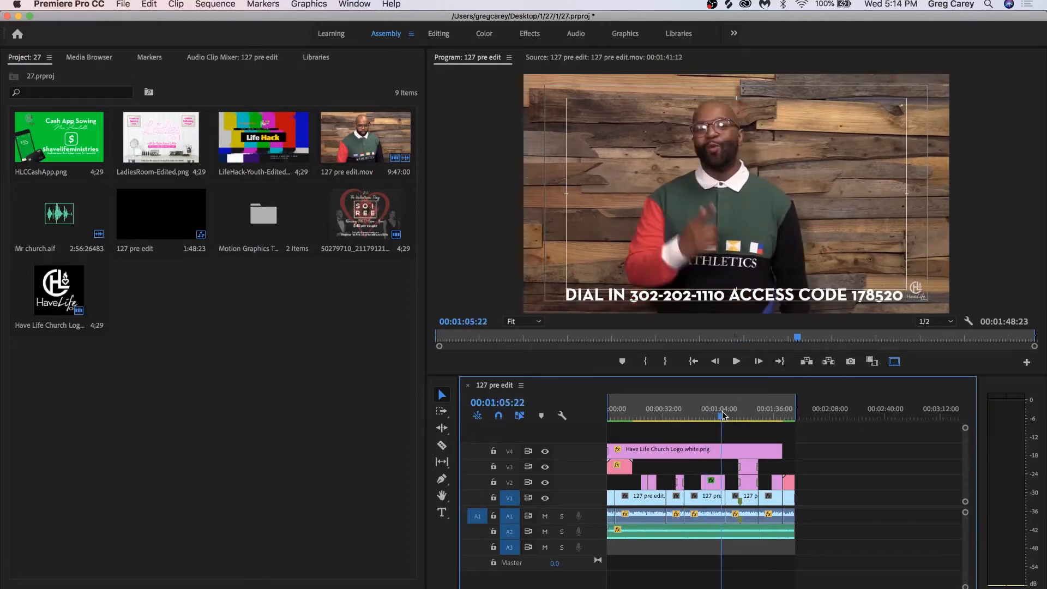
{"action": "key", "text": "space"}
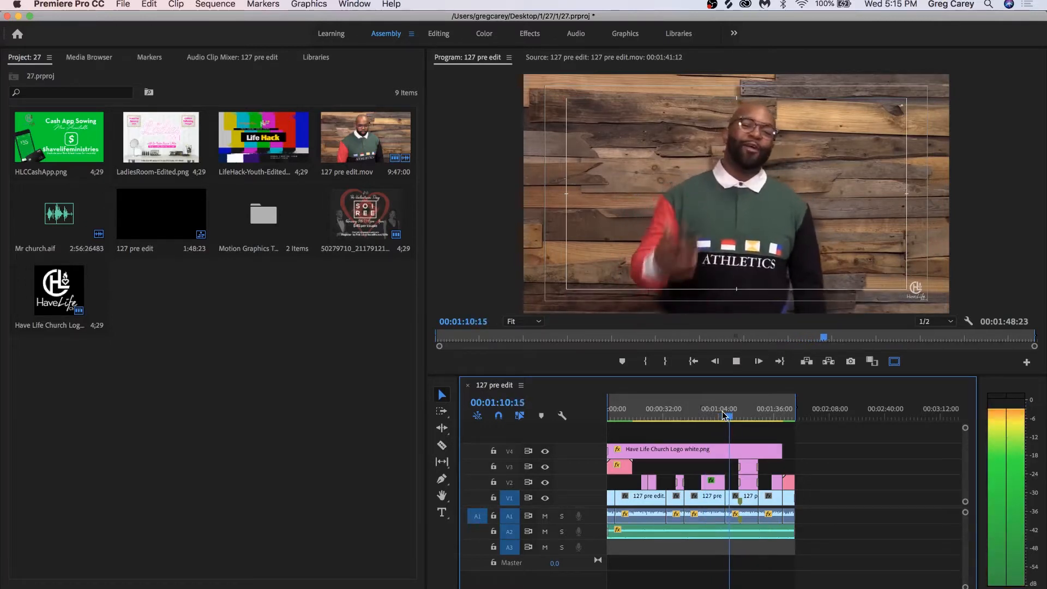
{"action": "key", "text": "space"}
{"action": "left_click_drag", "start_coordinate": [725, 415], "coordinate": [736, 415]}
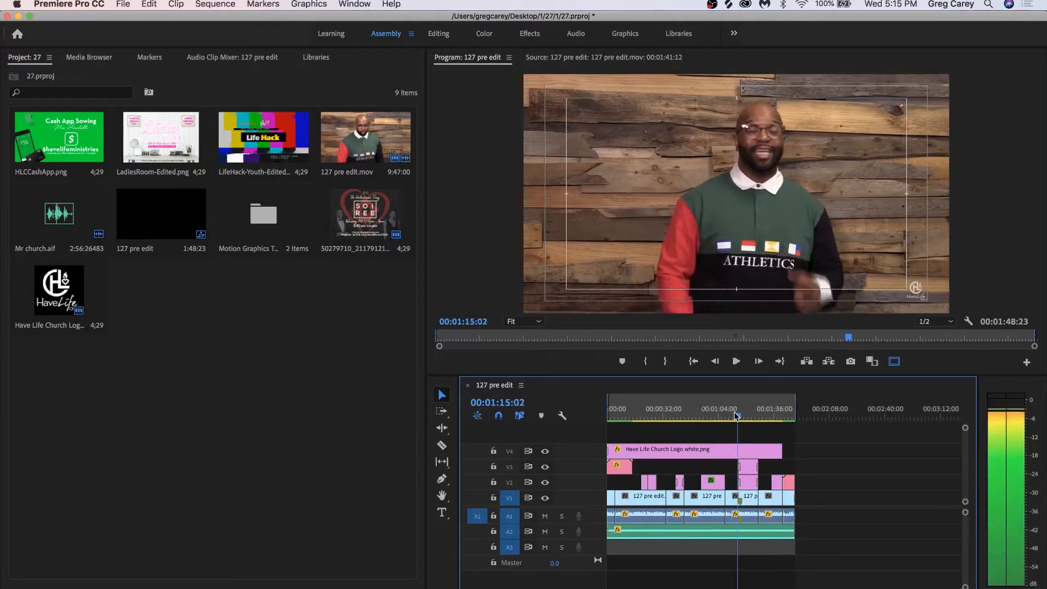
{"action": "key", "text": "space"}
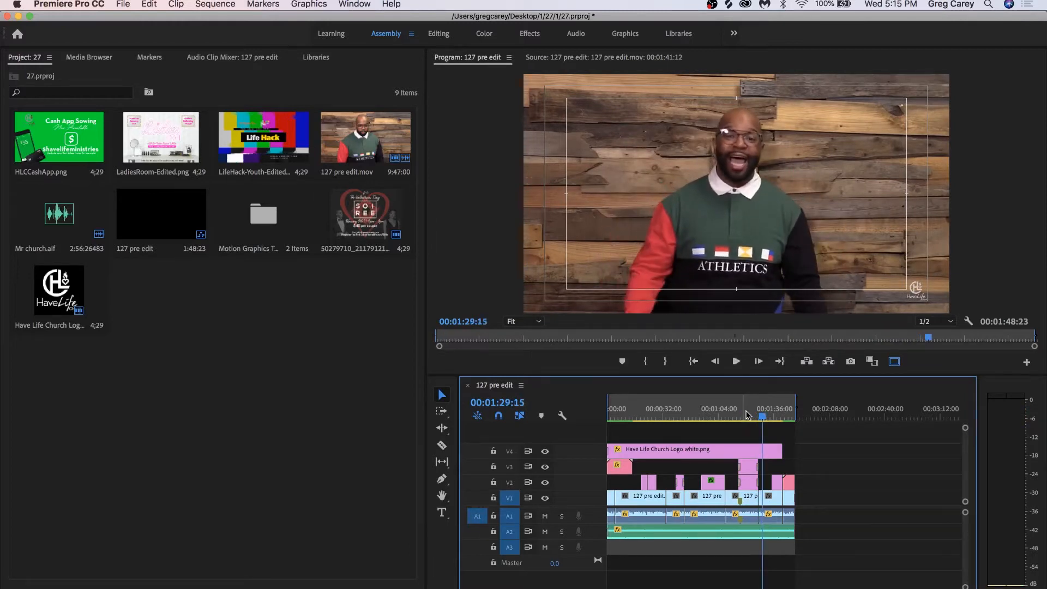
Step: Play the closing section through the social media lower third to the sequence end and save the project
{"action": "left_click", "coordinate": [765, 416]}
{"action": "left_click_drag", "start_coordinate": [765, 415], "coordinate": [770, 414]}
{"action": "key", "text": "space"}
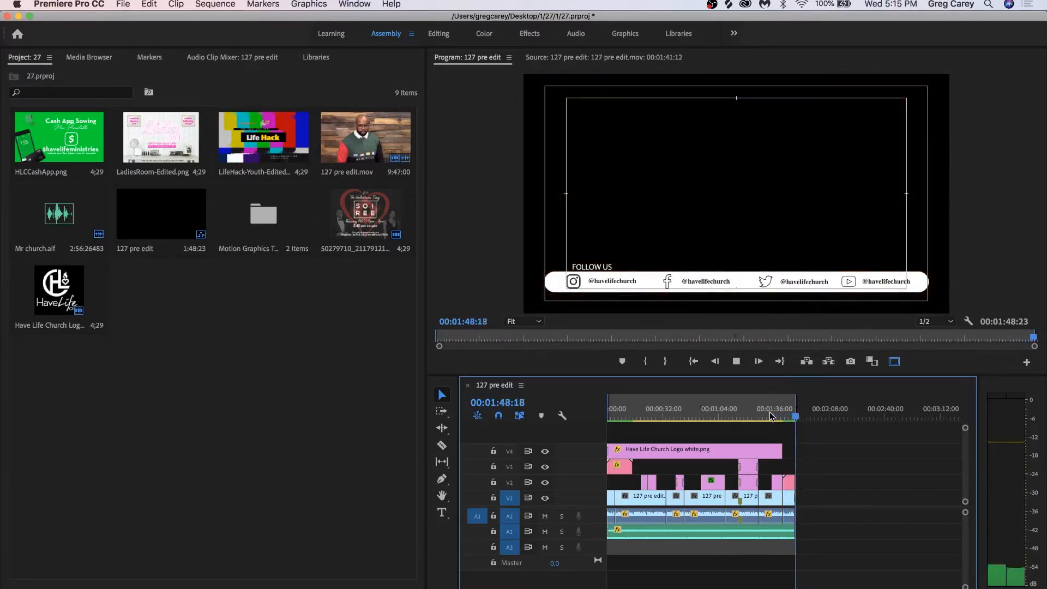
{"action": "key", "text": "super+s"}
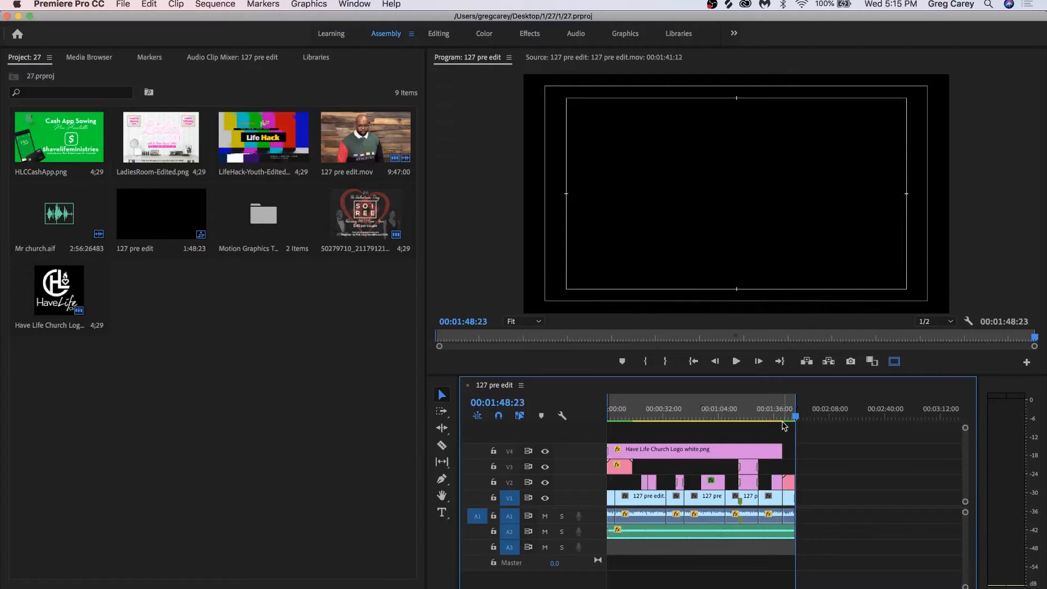
Step: Examine the ending around the FOLLOW LOWERTHIRD clip up close, and the overall clip layout of the whole sequence
{"action": "key", "text": "equal"}
{"action": "key", "text": "equal"}
{"action": "key", "text": "equal"}
{"action": "key", "text": "equal"}
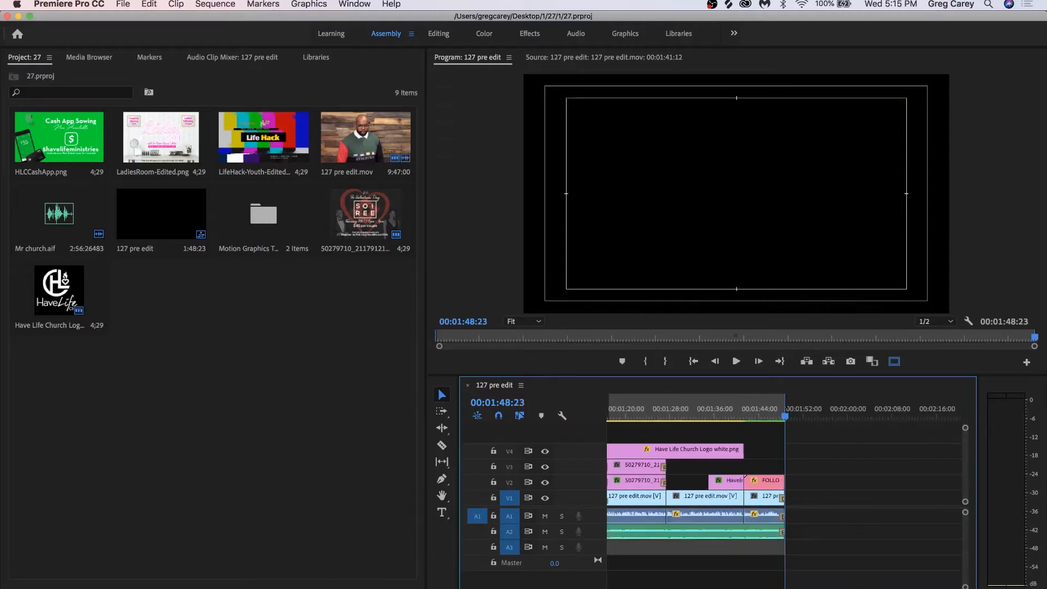
{"action": "key", "text": "equal"}
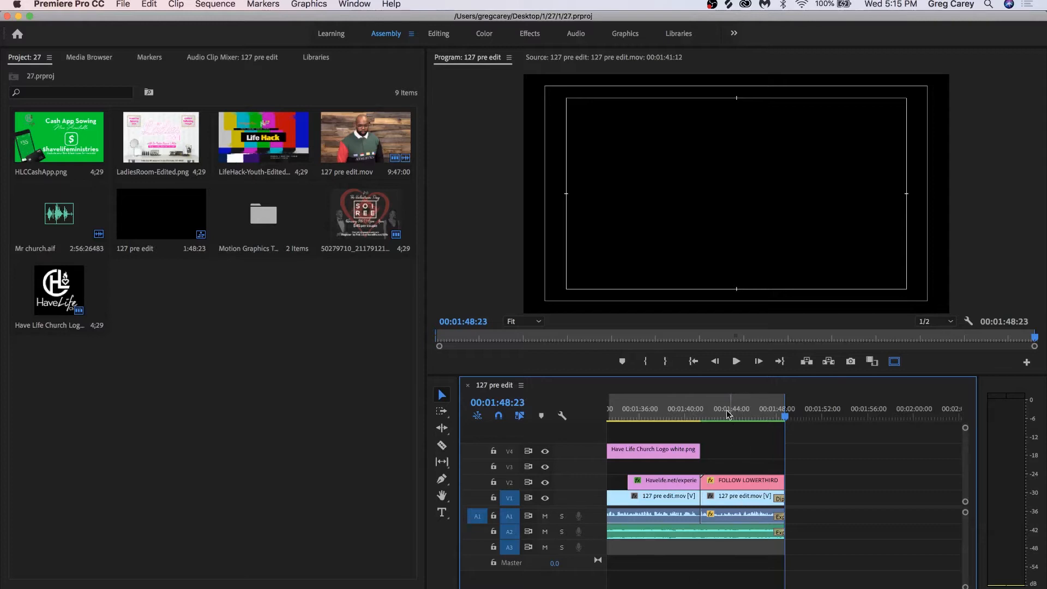
{"action": "left_click", "coordinate": [676, 414]}
{"action": "left_click_drag", "start_coordinate": [685, 412], "coordinate": [745, 416]}
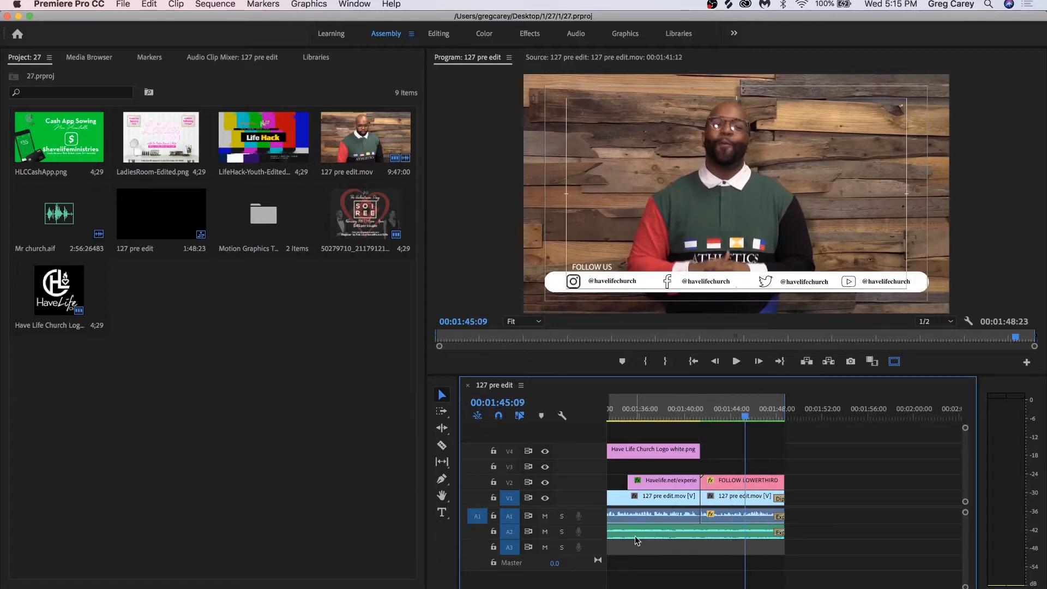
{"action": "key", "text": "minus"}
{"action": "key", "text": "minus"}
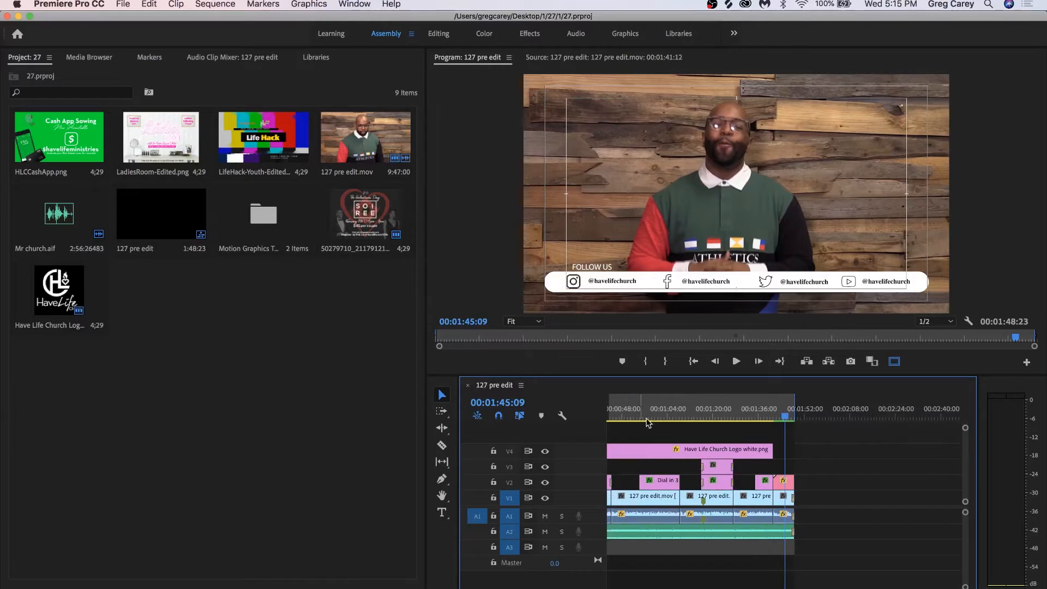
{"action": "left_click", "coordinate": [655, 407]}
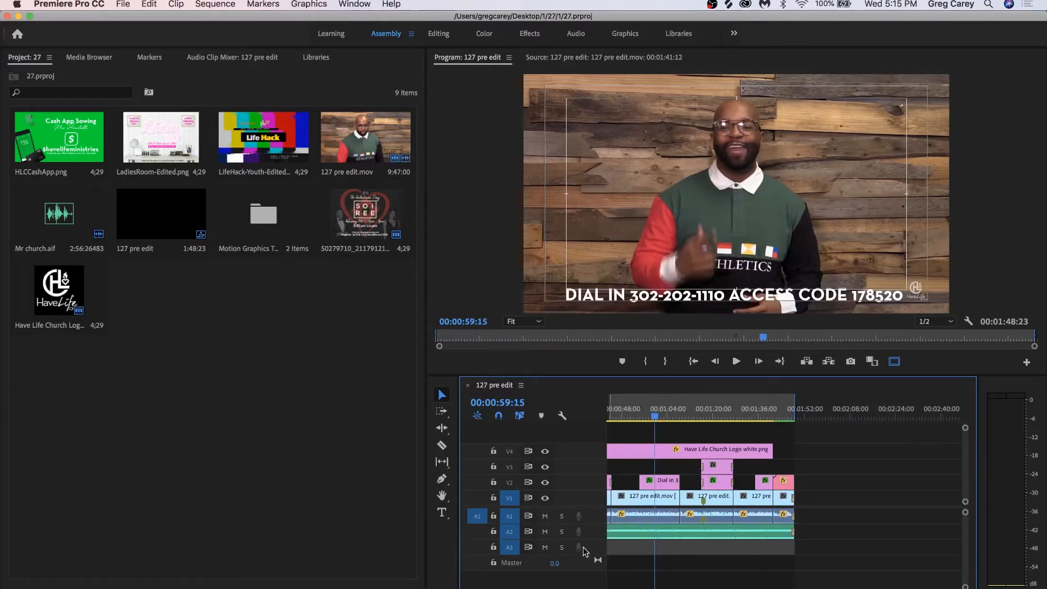
{"action": "key", "text": "minus"}
{"action": "key", "text": "minus"}
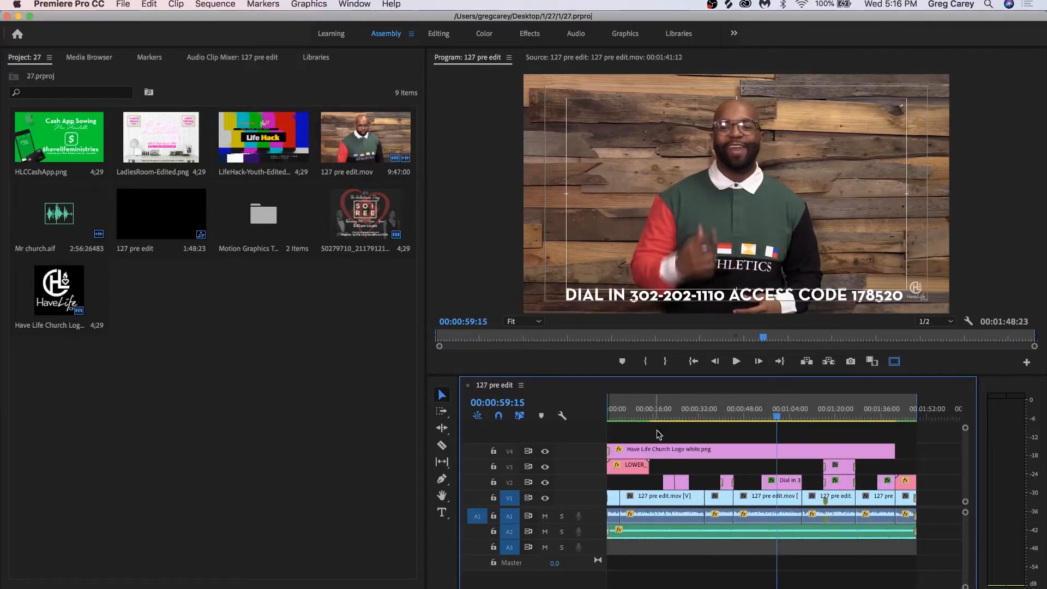
Step: Spot-check the frames at 00:00:25:11 and 00:01:40:10 in the sequence and save the project
{"action": "left_click", "coordinate": [680, 416]}
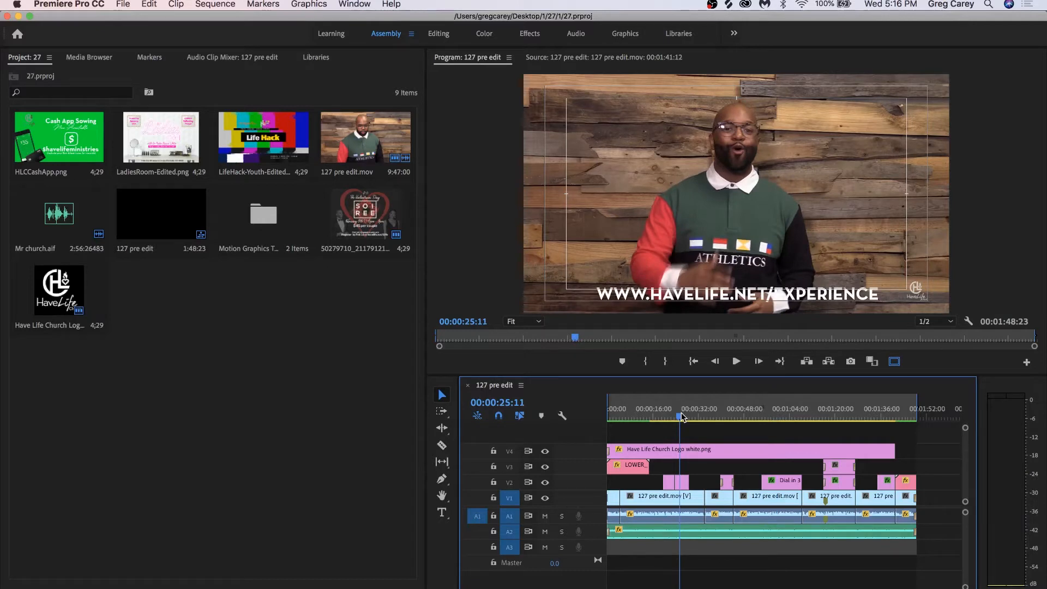
{"action": "key", "text": "minus"}
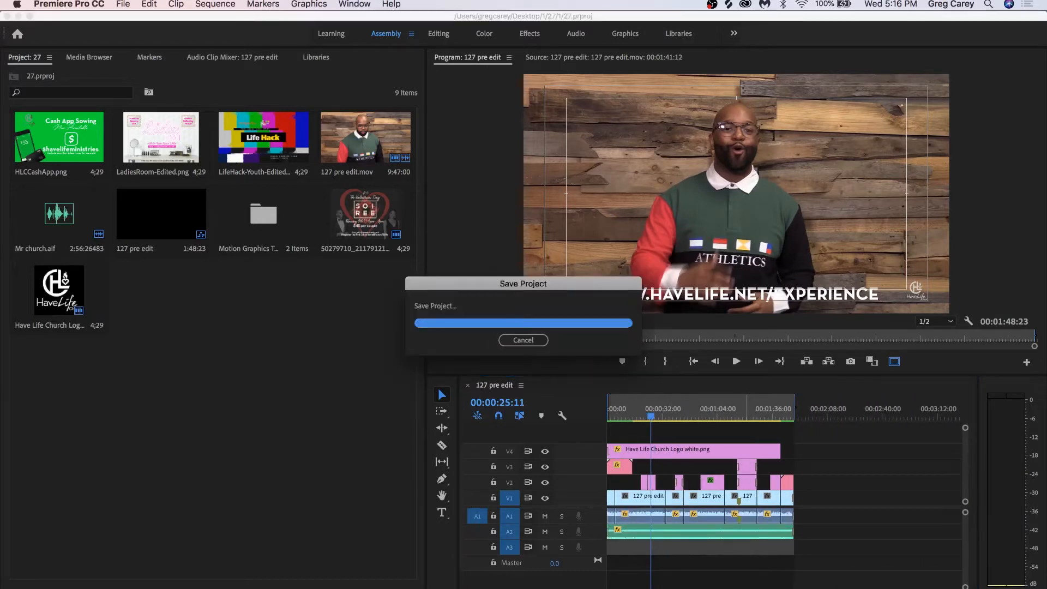
{"action": "left_click", "coordinate": [780, 414]}
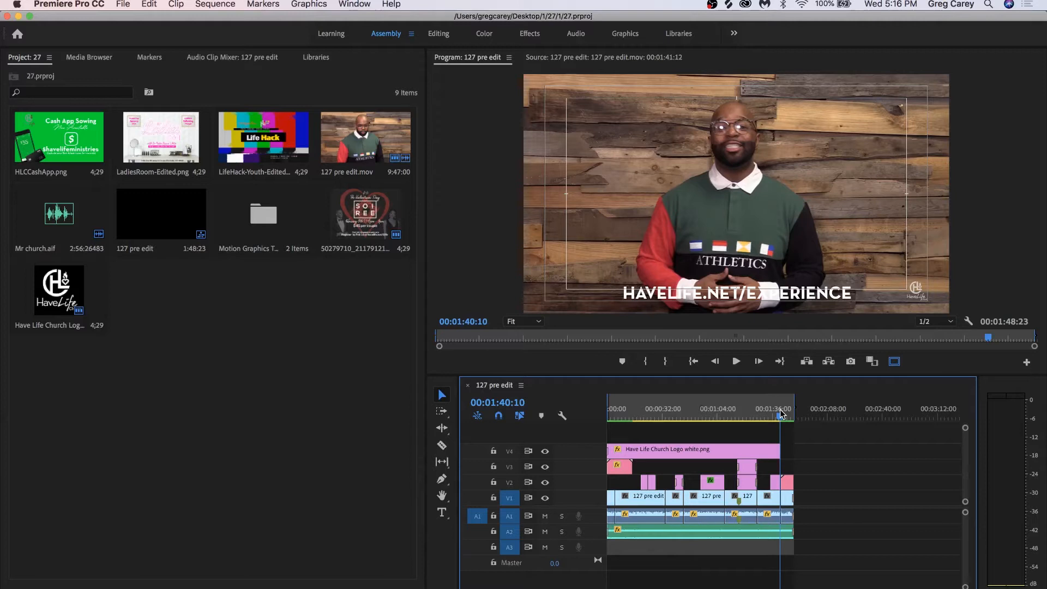
{"action": "key", "text": "super+s"}
{"action": "left_click", "coordinate": [340, 380]}
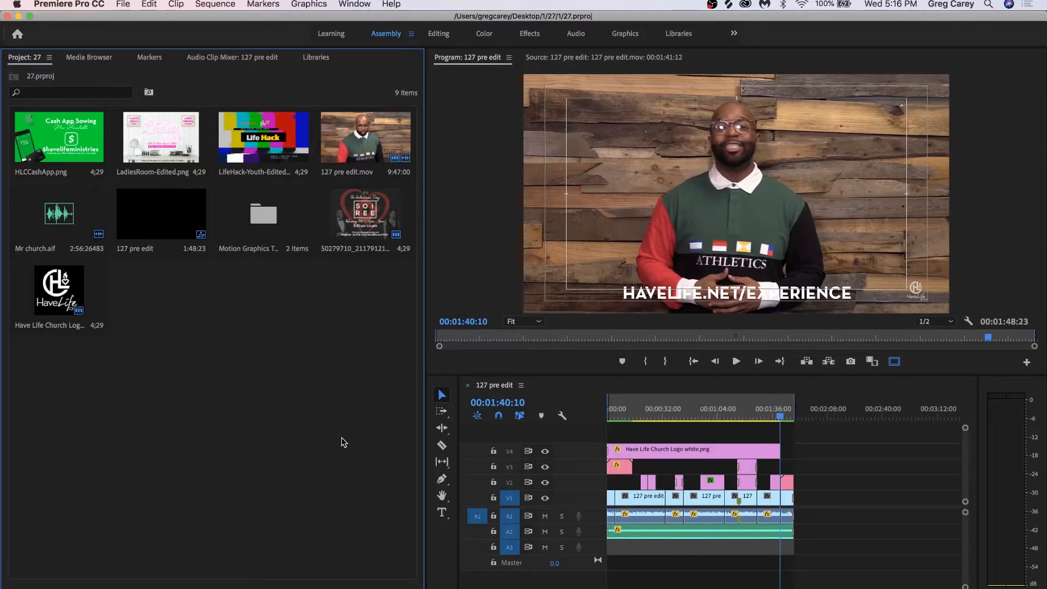
{"action": "key", "text": "super+s"}
{"action": "left_click", "coordinate": [123, 5]}
{"action": "mouse_move", "coordinate": [129, 335]}
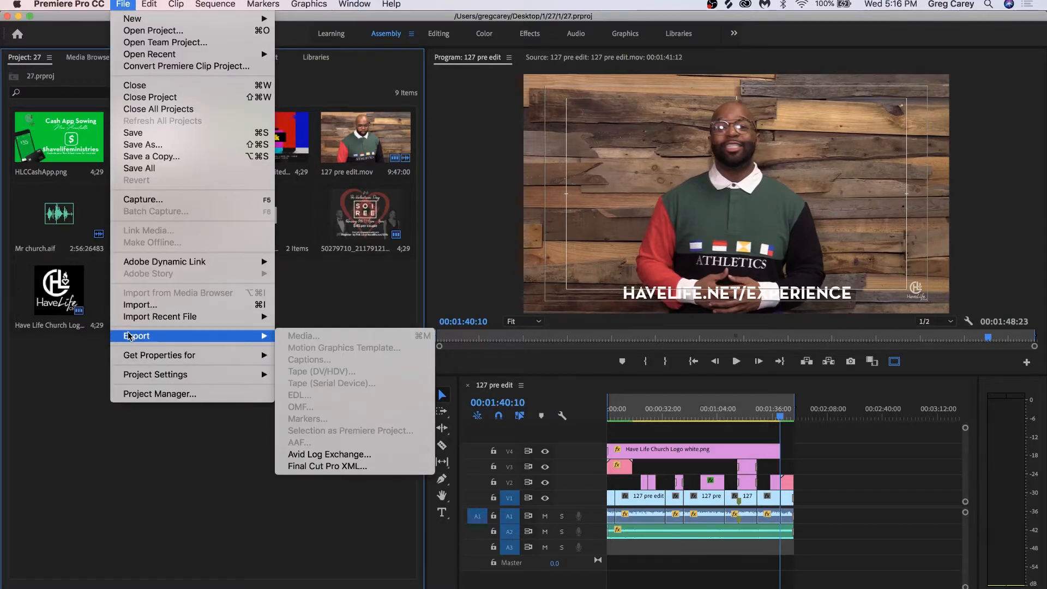
{"action": "left_click", "coordinate": [344, 543]}
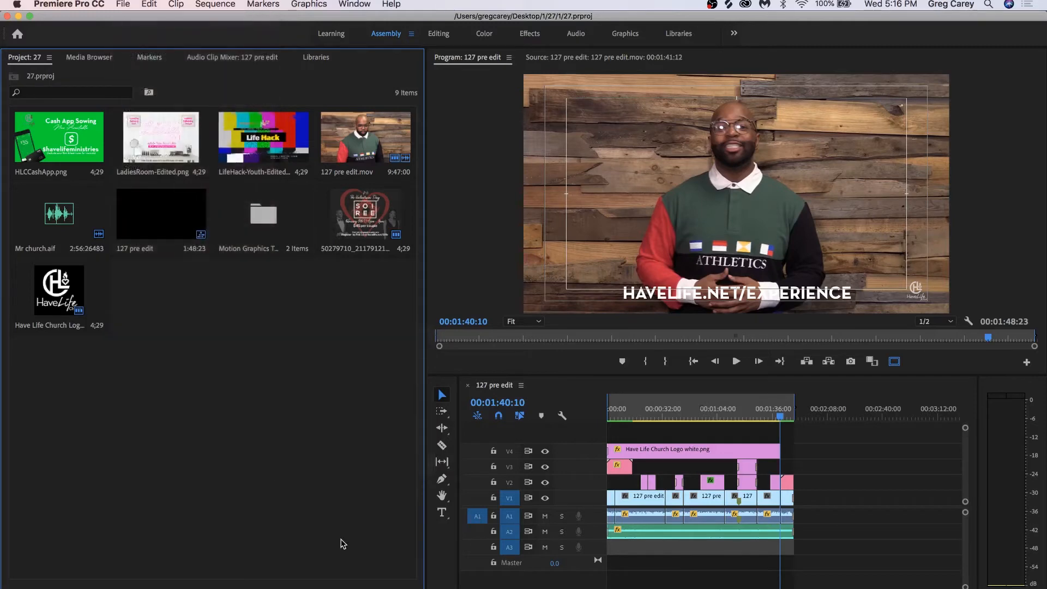
Step: Save the project, return the playhead to the sequence start and open the sequence's media export settings
{"action": "key", "text": "super+s"}
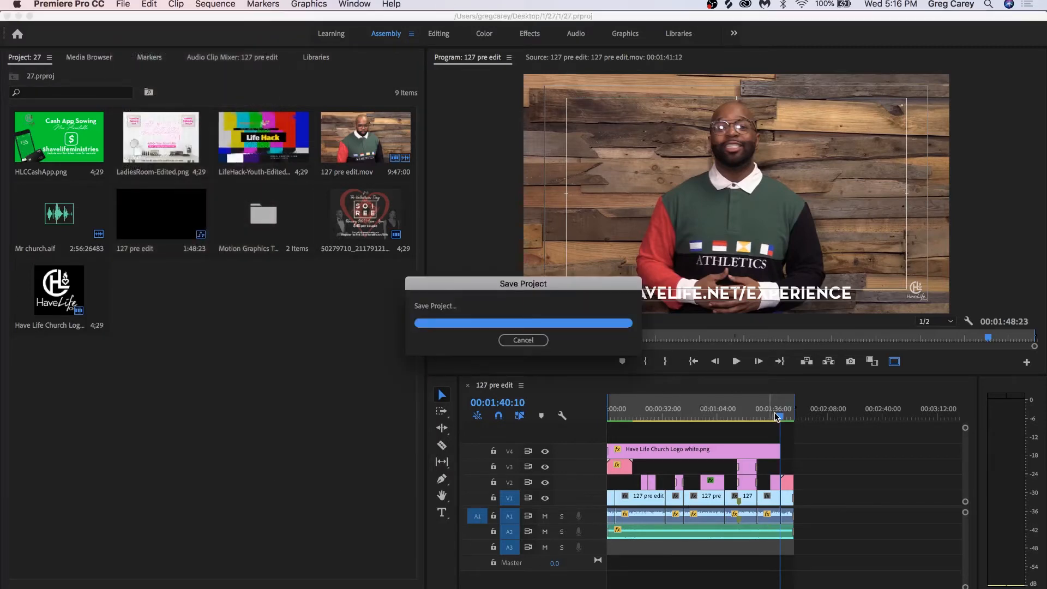
{"action": "left_click", "coordinate": [775, 416]}
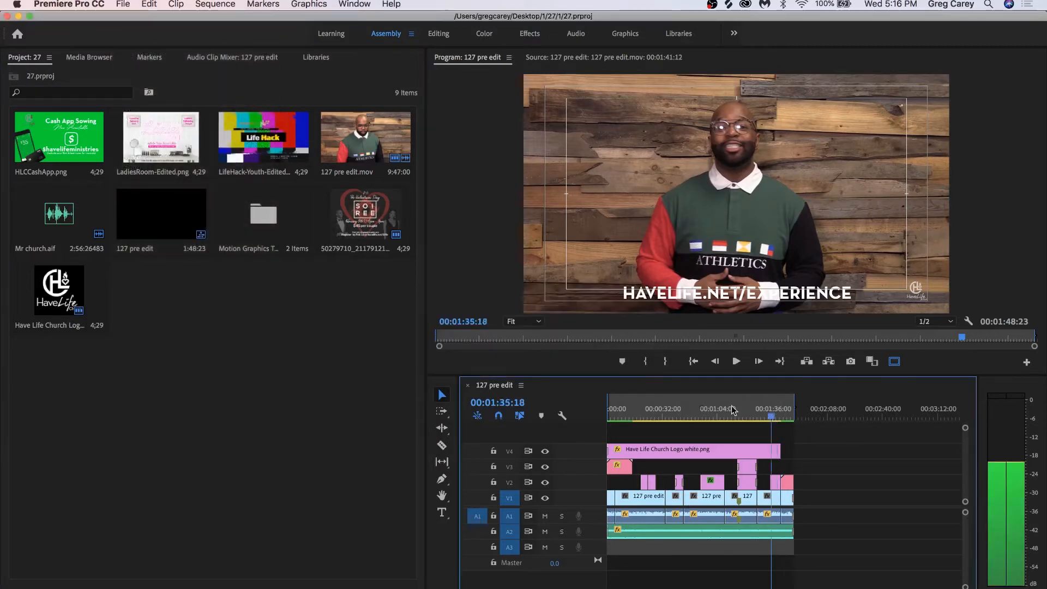
{"action": "key", "text": "Home"}
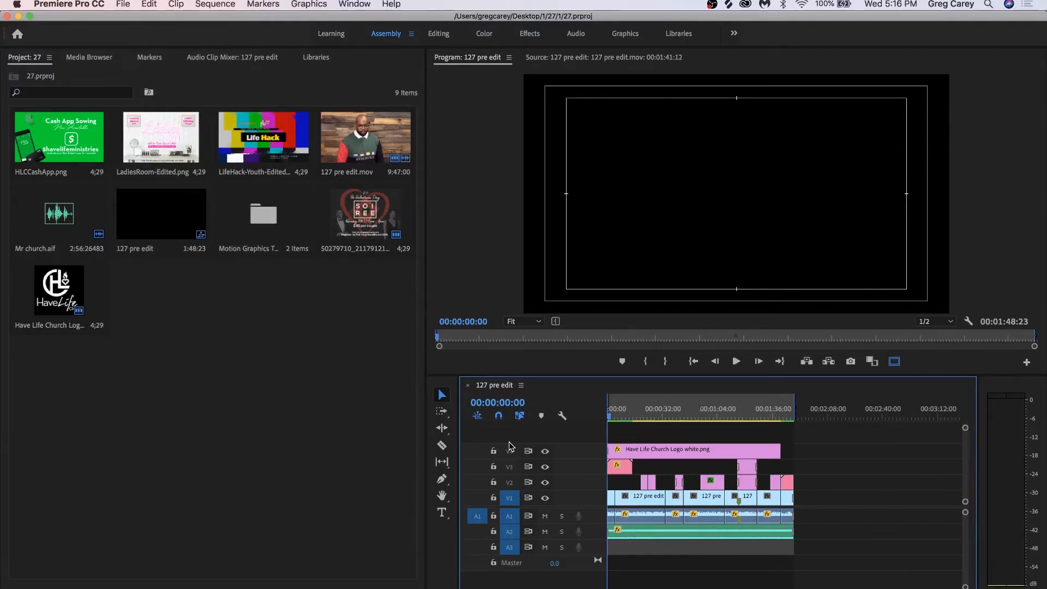
{"action": "left_click", "coordinate": [123, 4]}
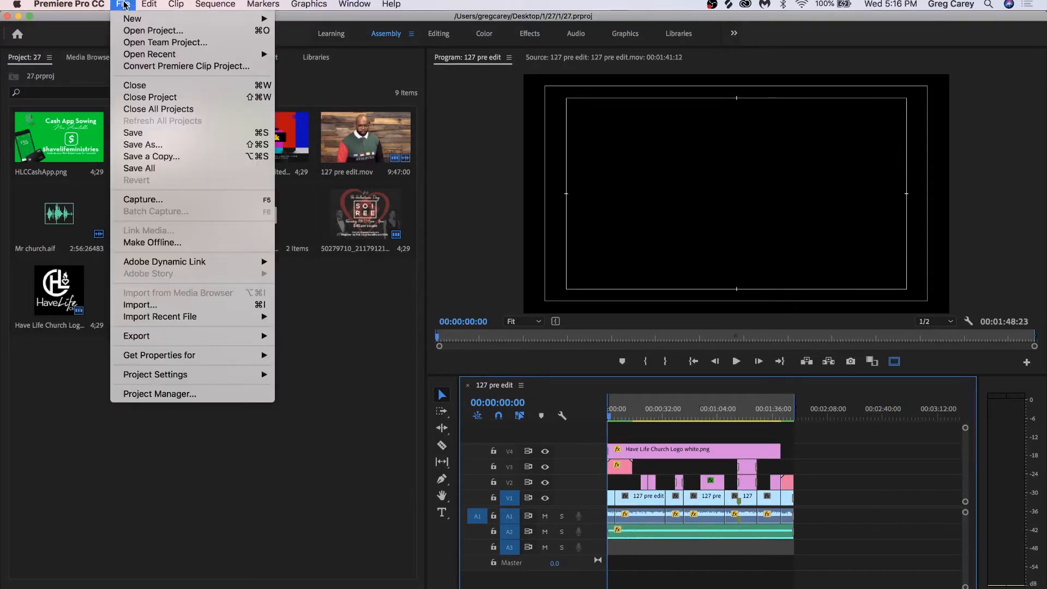
{"action": "mouse_move", "coordinate": [168, 335]}
{"action": "left_click", "coordinate": [292, 339]}
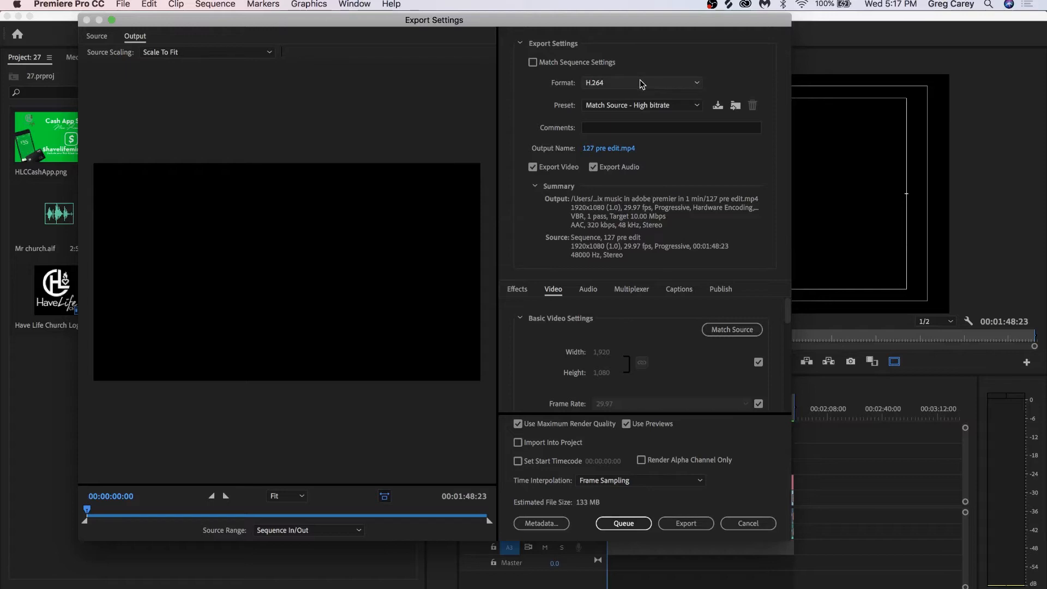
Step: Keep the export format at H.264 and choose the Vimeo 1080p Full HD preset
{"action": "left_click", "coordinate": [674, 85]}
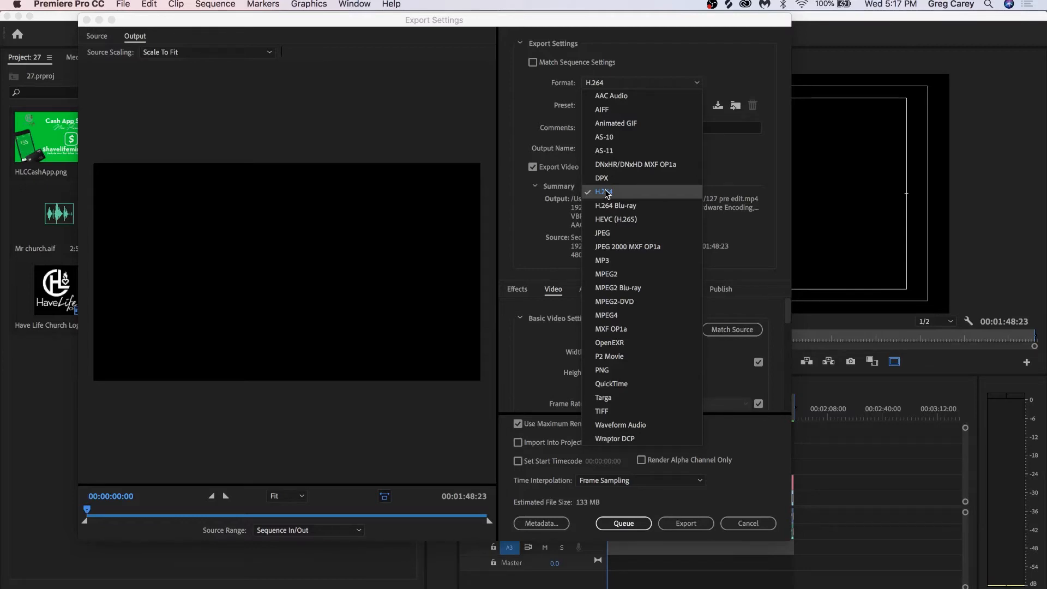
{"action": "left_click", "coordinate": [655, 71]}
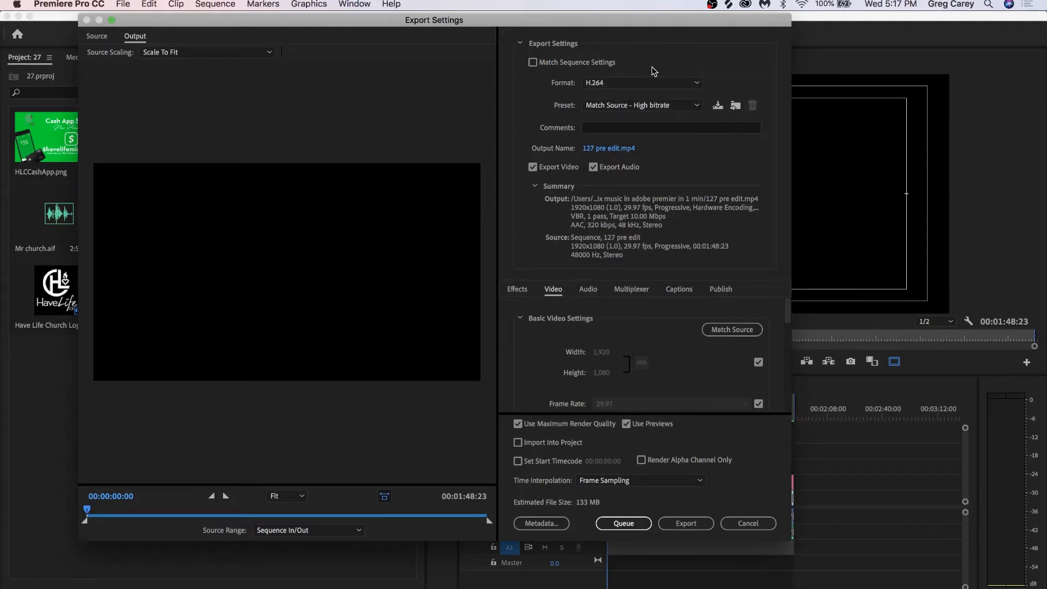
{"action": "left_click", "coordinate": [639, 109]}
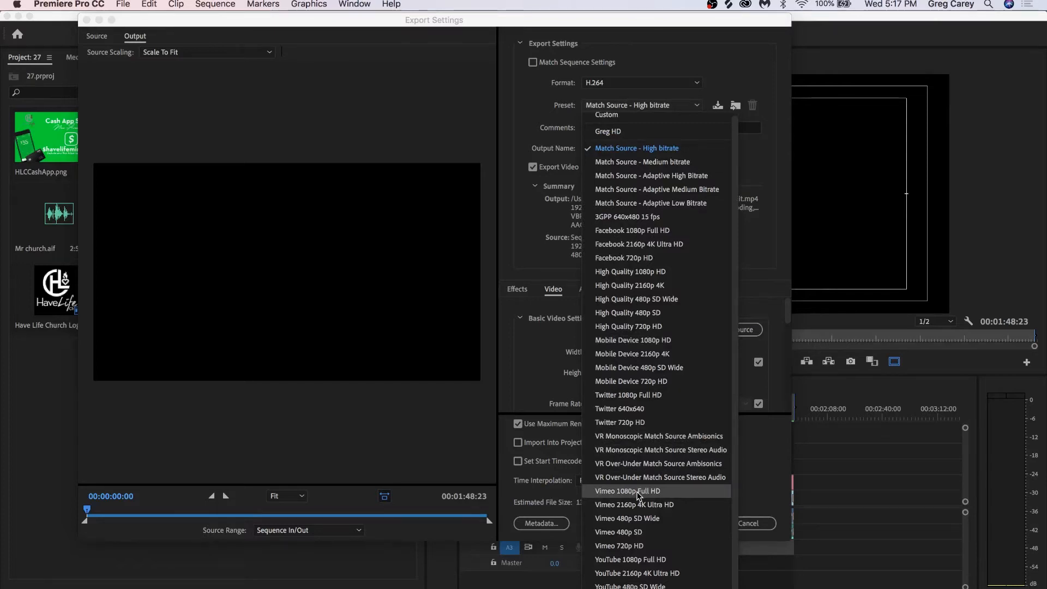
{"action": "left_click", "coordinate": [639, 492]}
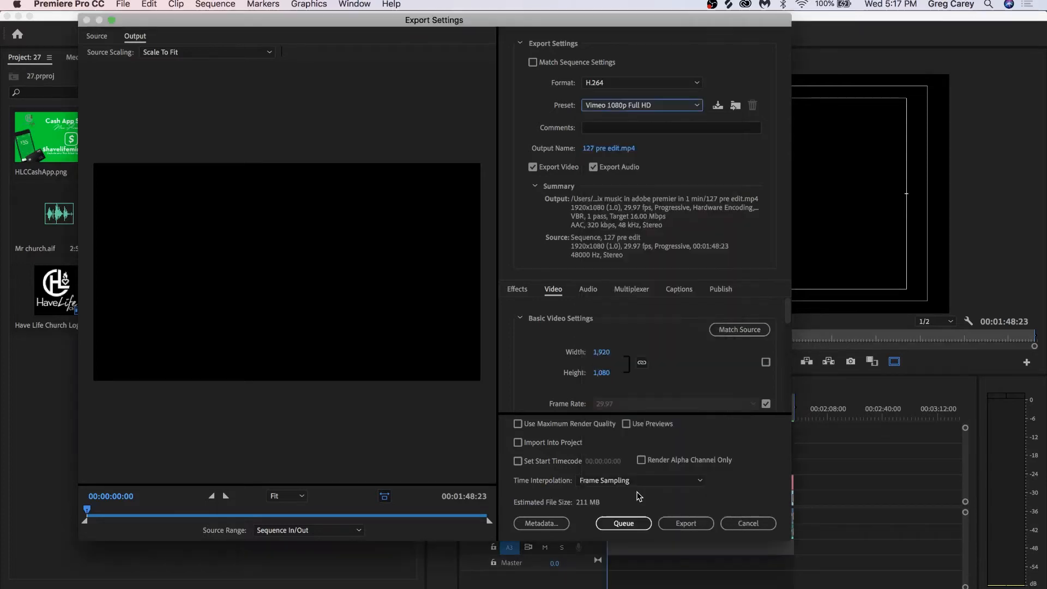
Step: Name the output file 127 DONE and set its destination to the 1/27 folder on the Desktop
{"action": "left_click", "coordinate": [606, 149]}
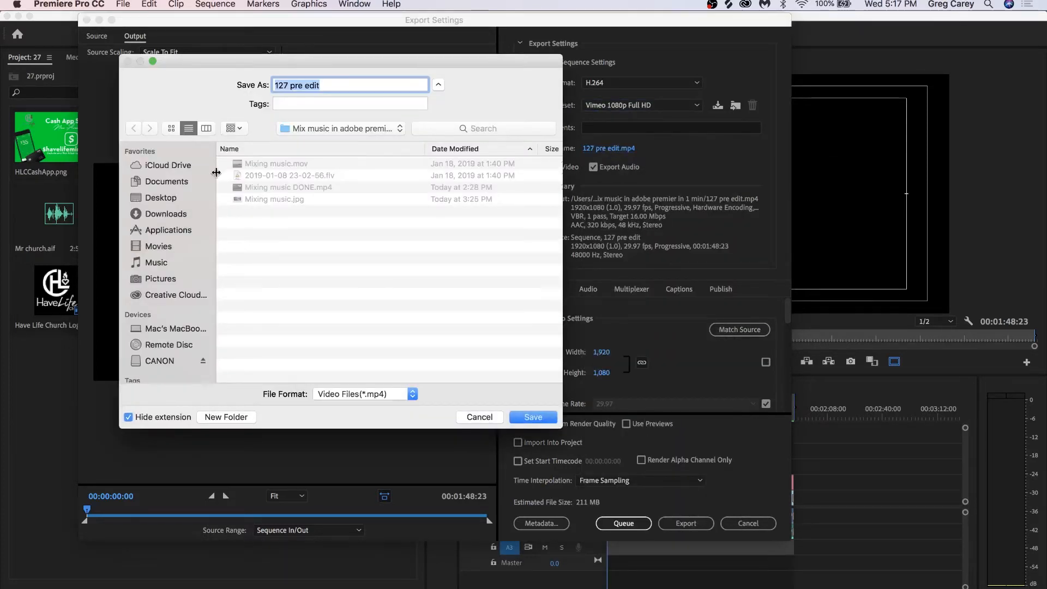
{"action": "left_click", "coordinate": [164, 198]}
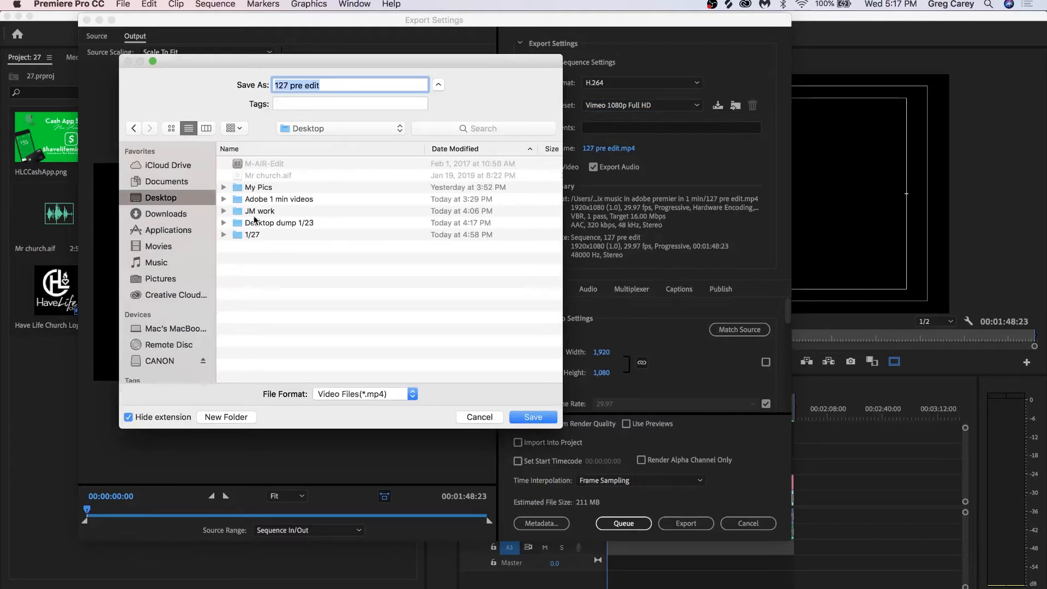
{"action": "double_click", "coordinate": [253, 234]}
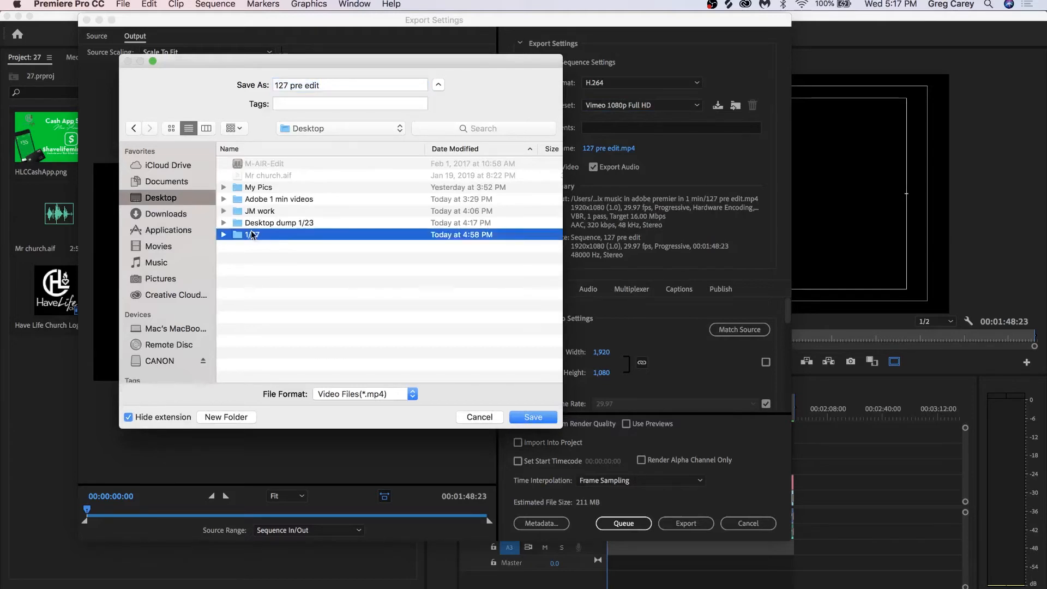
{"action": "left_click", "coordinate": [326, 86]}
{"action": "left_click_drag", "start_coordinate": [325, 86], "coordinate": [290, 87]}
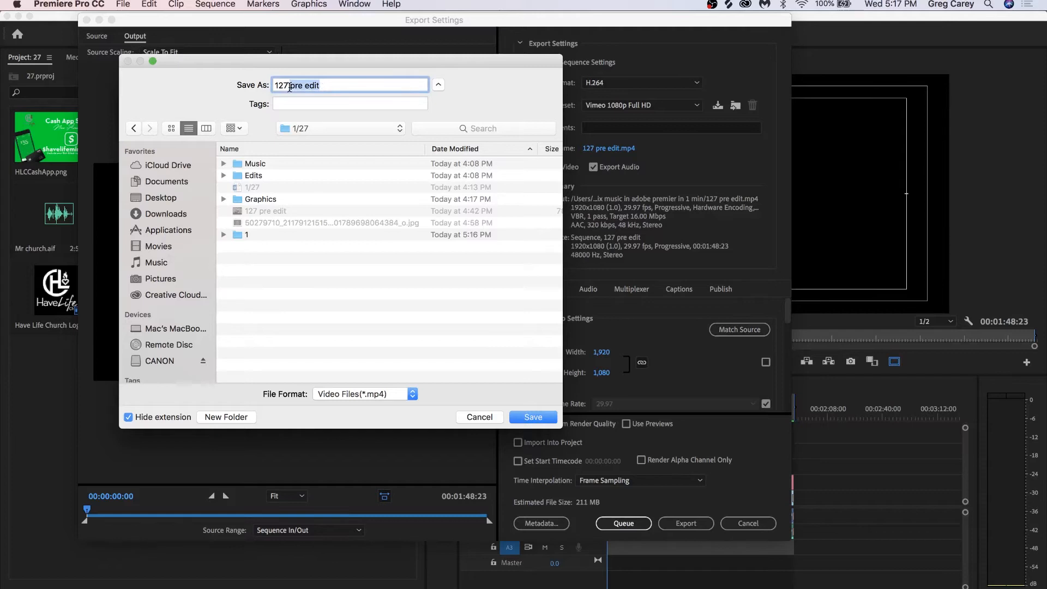
{"action": "key", "text": "BackSpace"}
{"action": "type", "text": "DONE"}
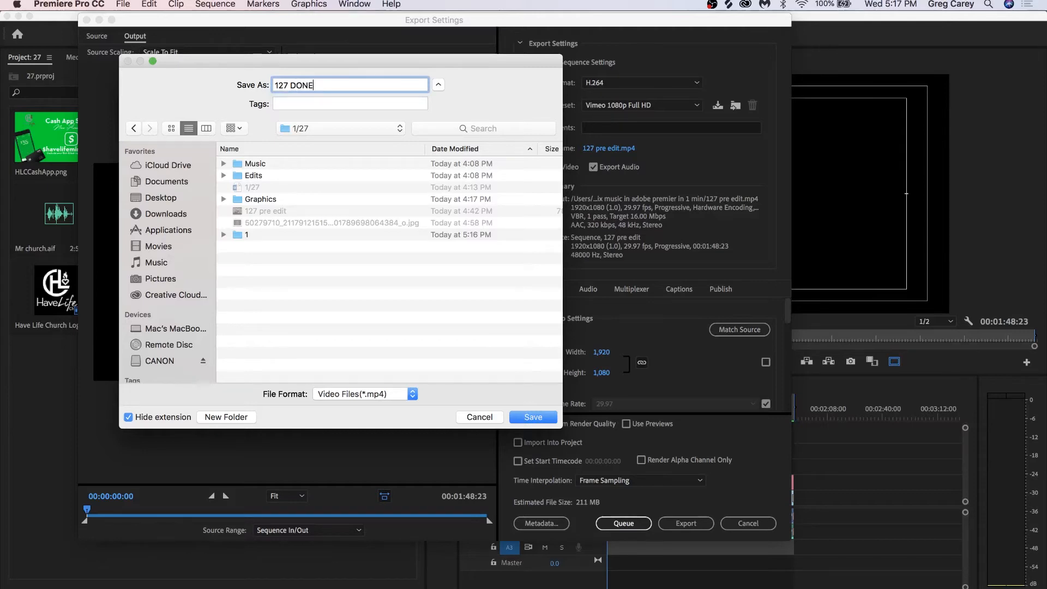
{"action": "left_click", "coordinate": [517, 417]}
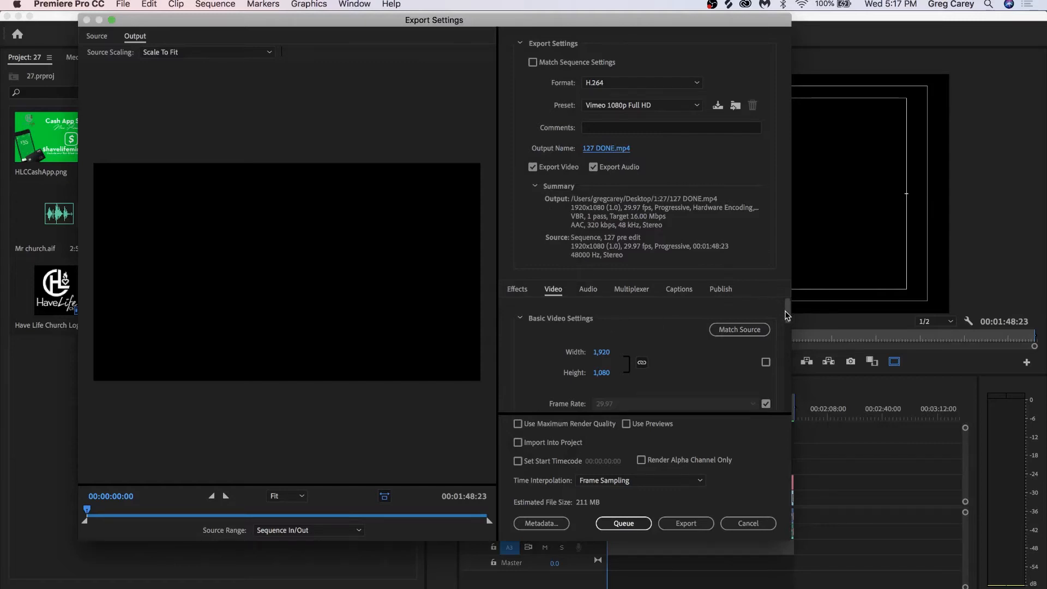
Step: Enable Render at Maximum Depth and set the bitrate encoding to VBR, 2 pass
{"action": "left_click_drag", "start_coordinate": [786, 315], "coordinate": [788, 337]}
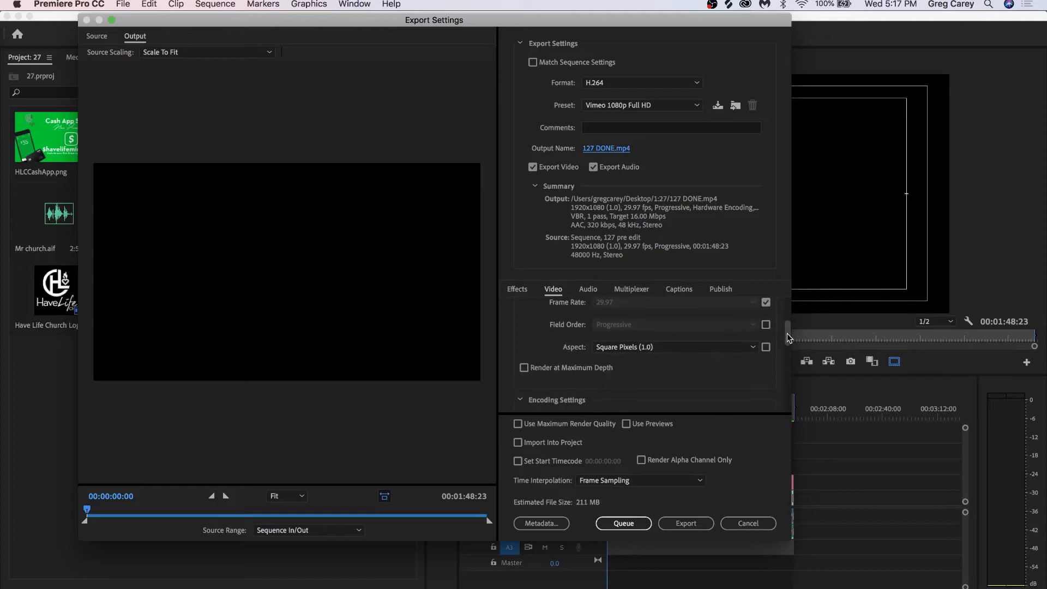
{"action": "left_click", "coordinate": [524, 367]}
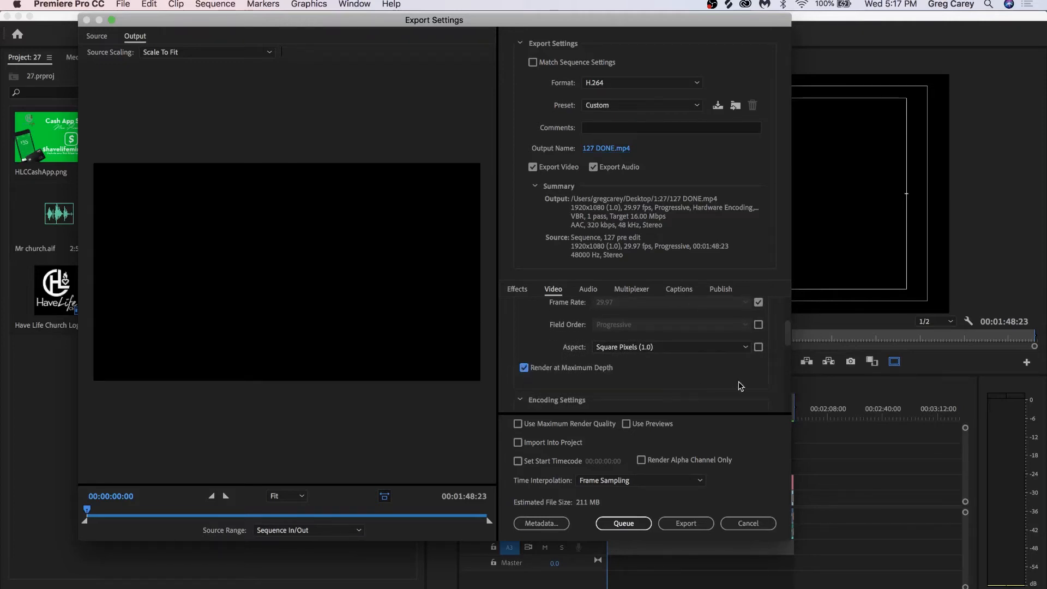
{"action": "left_click_drag", "start_coordinate": [791, 344], "coordinate": [788, 384]}
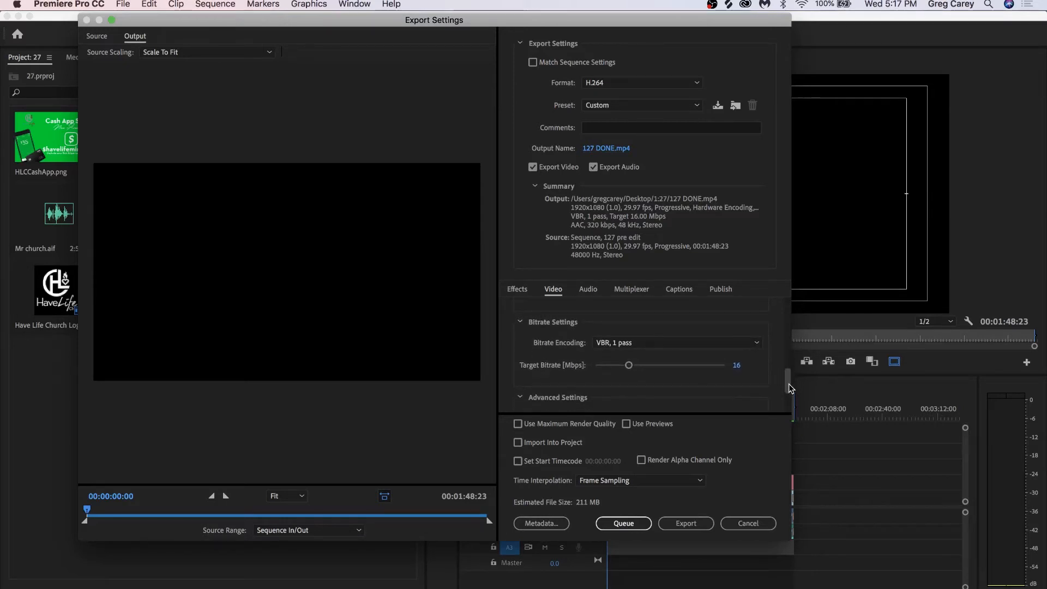
{"action": "left_click", "coordinate": [673, 341]}
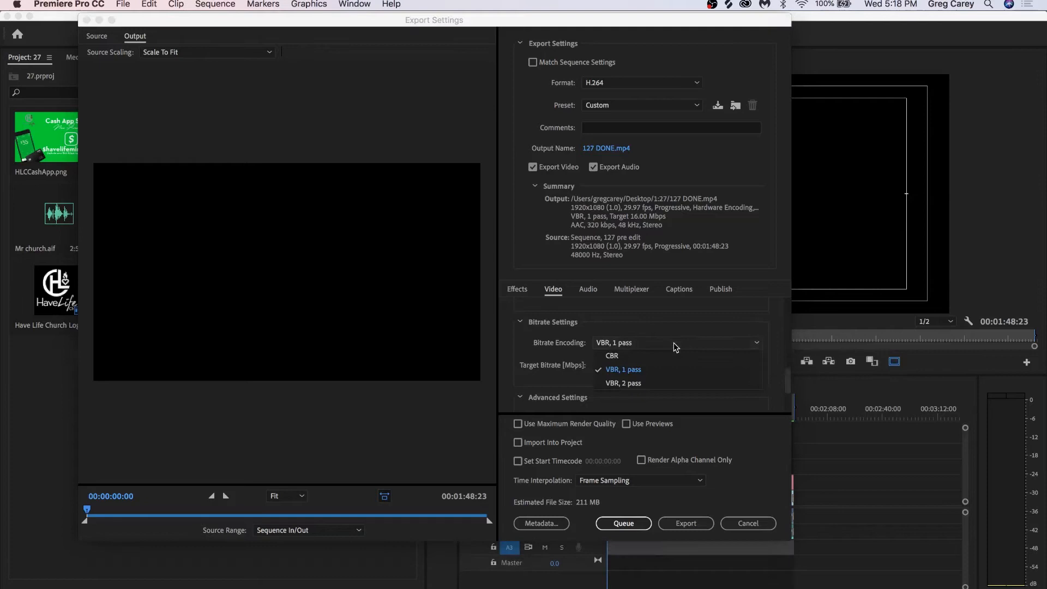
{"action": "left_click", "coordinate": [664, 383]}
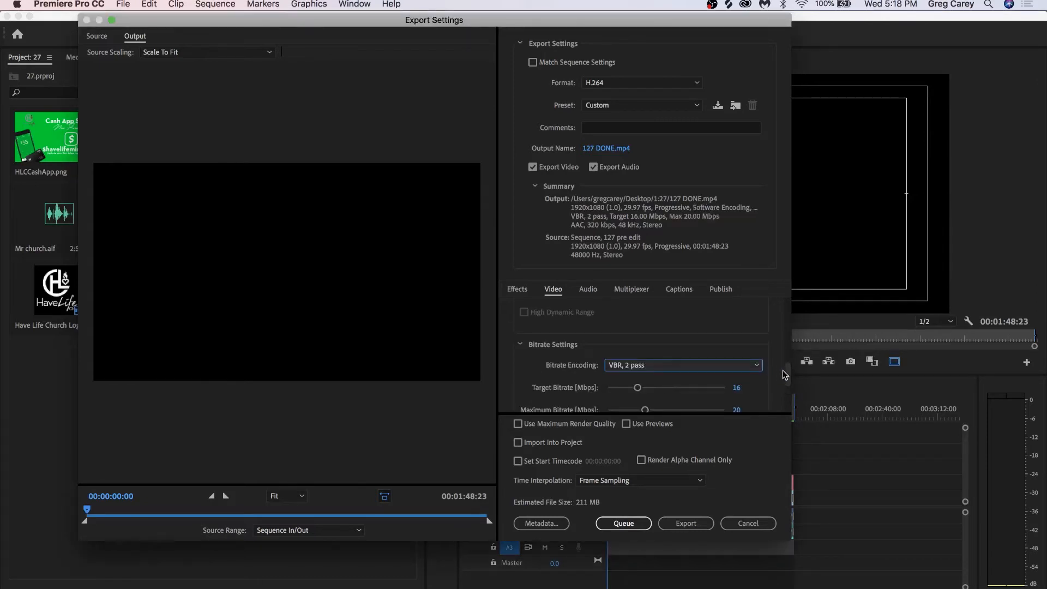
{"action": "scroll", "coordinate": [786, 375], "scroll_direction": "down", "scroll_amount": 2}
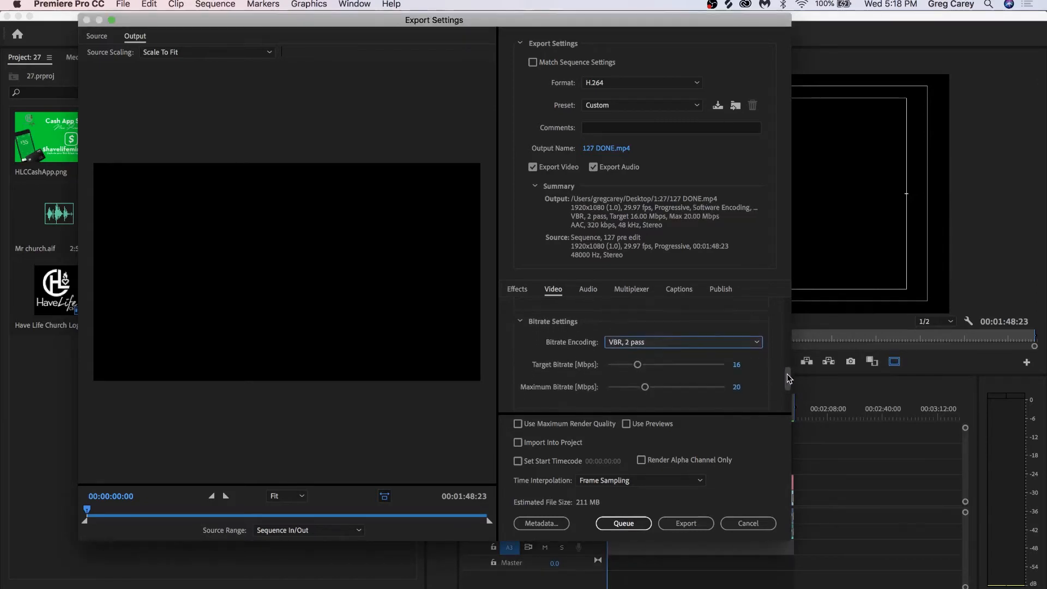
Step: Set the target bitrate to 20 Mbps and the maximum bitrate to 60 Mbps
{"action": "left_click", "coordinate": [738, 361]}
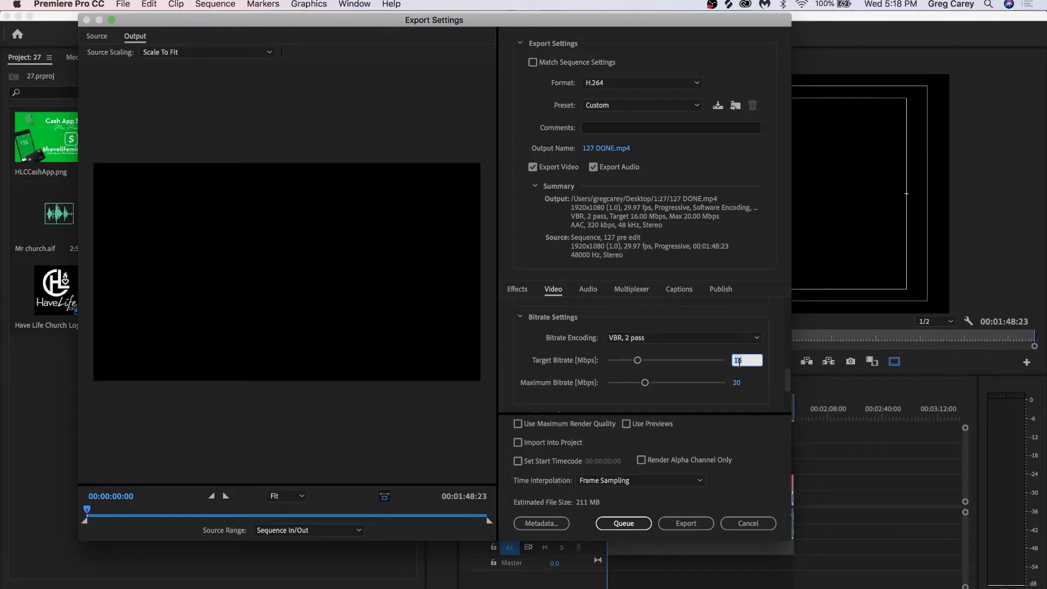
{"action": "type", "text": "20"}
{"action": "key", "text": "Return"}
{"action": "left_click", "coordinate": [738, 383]}
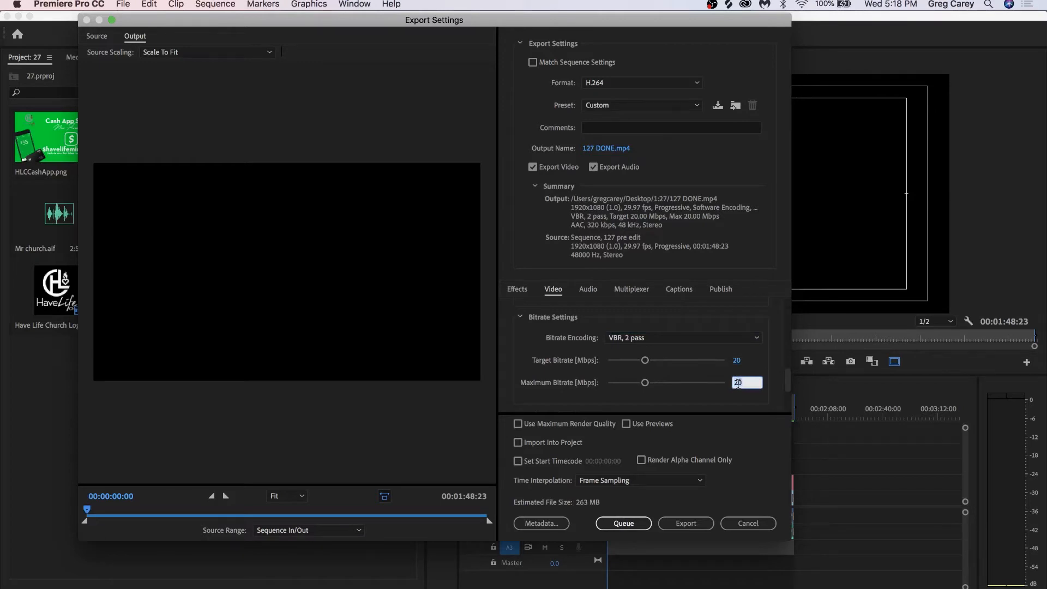
{"action": "type", "text": "60"}
{"action": "key", "text": "Return"}
Step: Switch the bitrate encoding to VBR, 1 pass and look over the remaining video export settings
{"action": "scroll", "coordinate": [788, 397], "scroll_direction": "down", "scroll_amount": 5}
{"action": "mouse_move", "coordinate": [787, 393]}
{"action": "left_mouse_down"}
{"action": "mouse_move", "coordinate": [786, 412]}
{"action": "mouse_move", "coordinate": [786, 314]}
{"action": "mouse_move", "coordinate": [785, 406]}
{"action": "mouse_move", "coordinate": [787, 385]}
{"action": "left_mouse_up"}
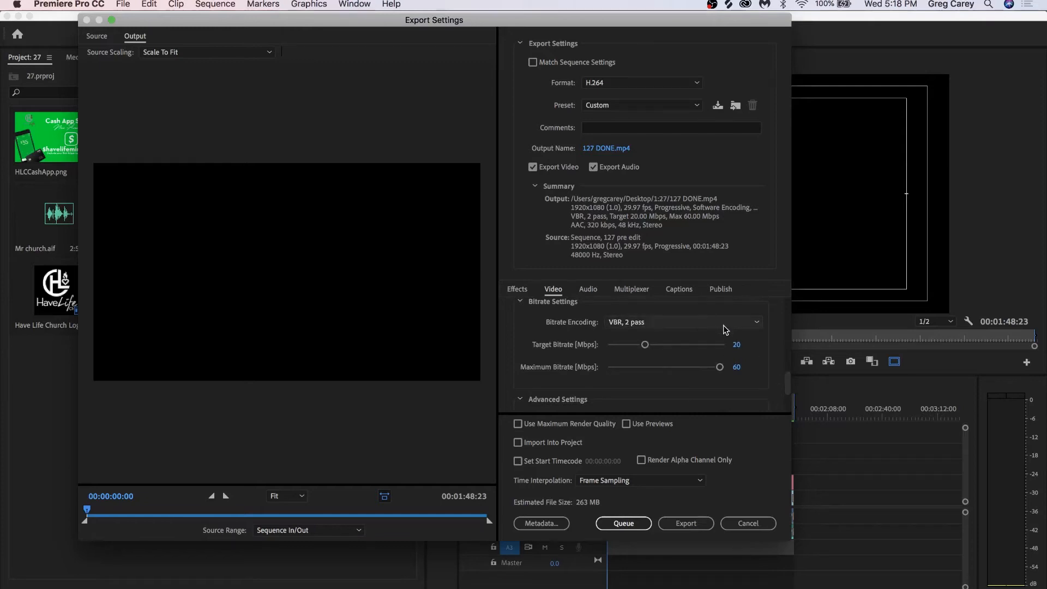
{"action": "left_click", "coordinate": [757, 322]}
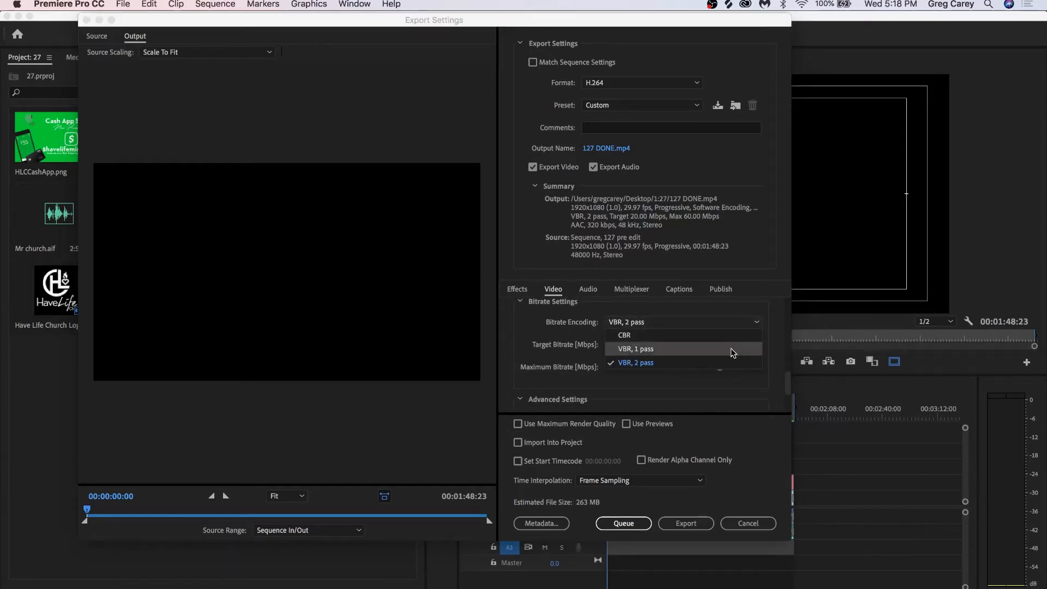
{"action": "left_click", "coordinate": [732, 352]}
{"action": "scroll", "coordinate": [761, 353], "scroll_direction": "down", "scroll_amount": 3}
{"action": "scroll", "coordinate": [761, 352], "scroll_direction": "up", "scroll_amount": 3}
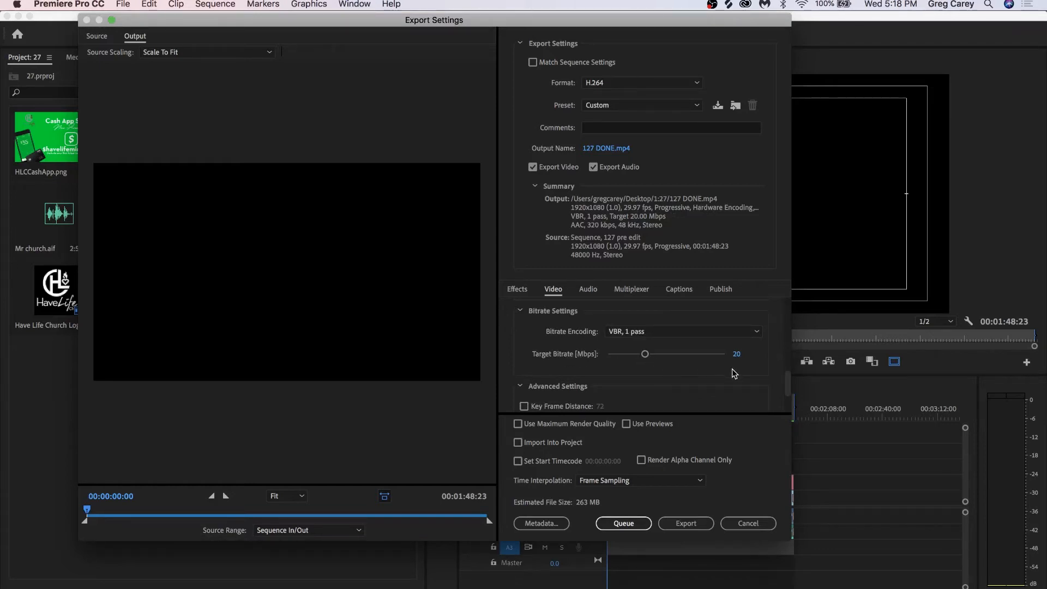
{"action": "scroll", "coordinate": [776, 384], "scroll_direction": "down", "scroll_amount": 3}
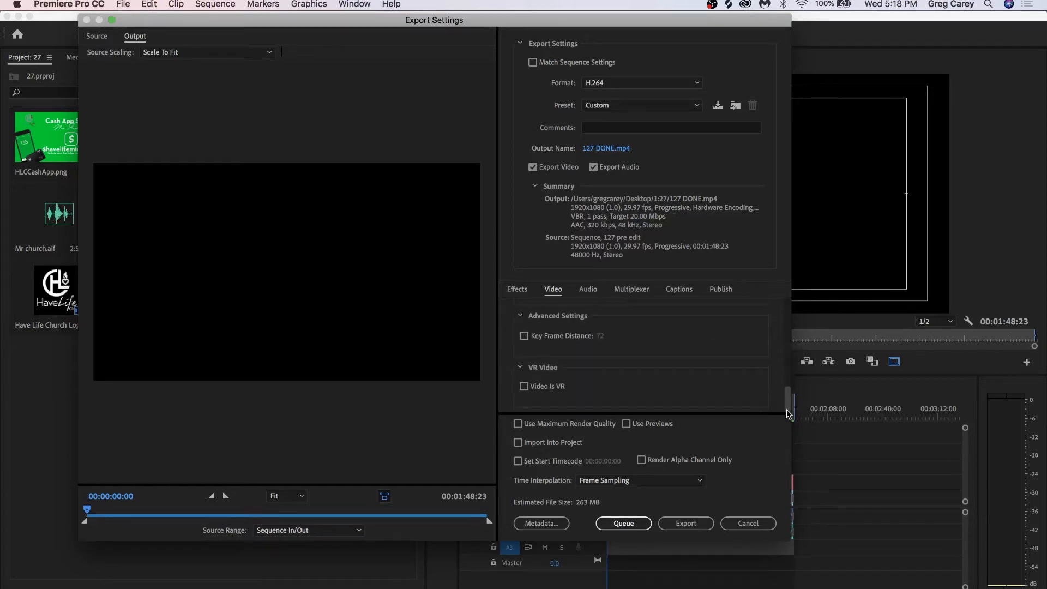
Step: Enable Use Maximum Render Quality and Use Previews, and check the audio export settings before returning to the video settings
{"action": "left_click", "coordinate": [554, 426]}
{"action": "left_click", "coordinate": [626, 424]}
{"action": "left_click", "coordinate": [584, 292]}
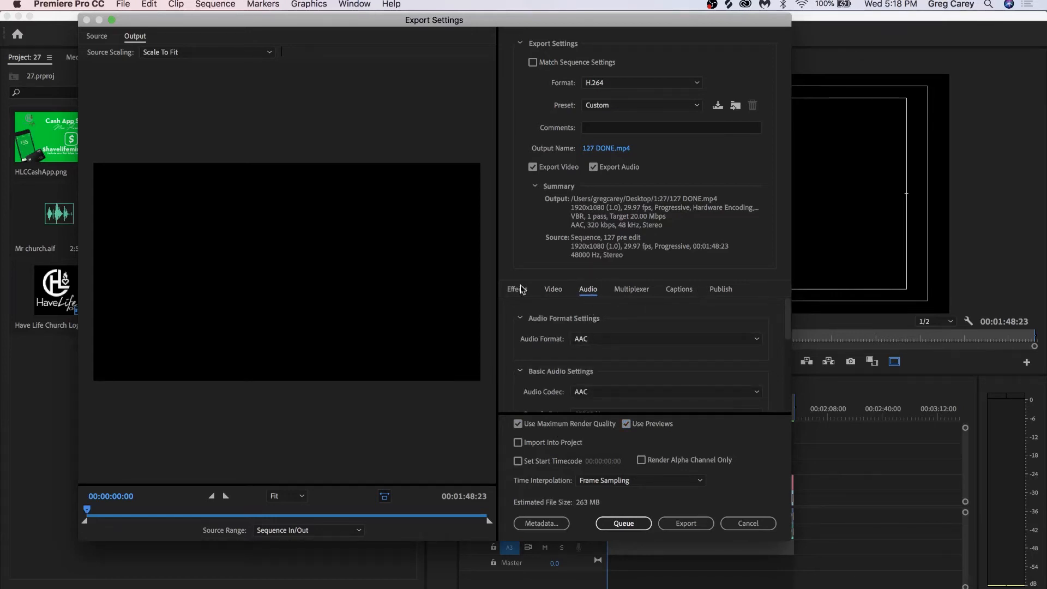
{"action": "left_click", "coordinate": [561, 292]}
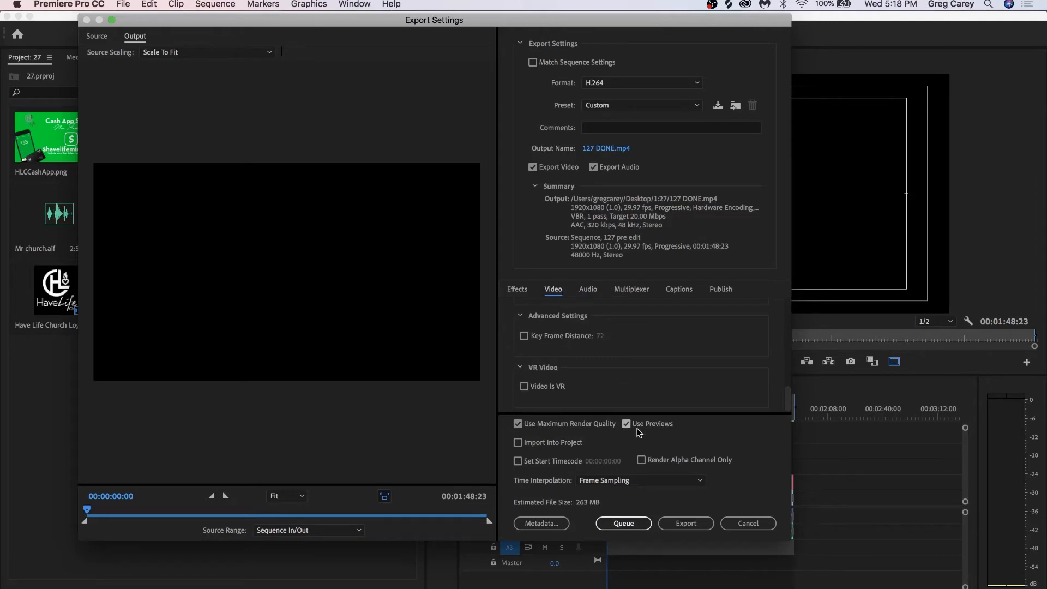
Step: Check the publish and video export settings, and send the 127 pre edit sequence to the Adobe Media Encoder queue
{"action": "left_click", "coordinate": [721, 292]}
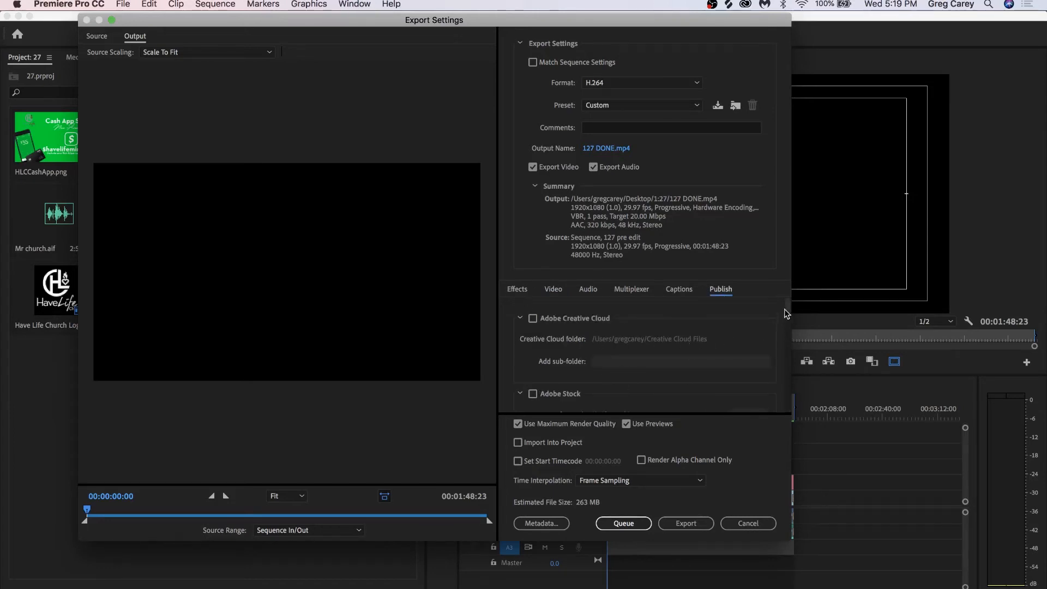
{"action": "left_click", "coordinate": [560, 290]}
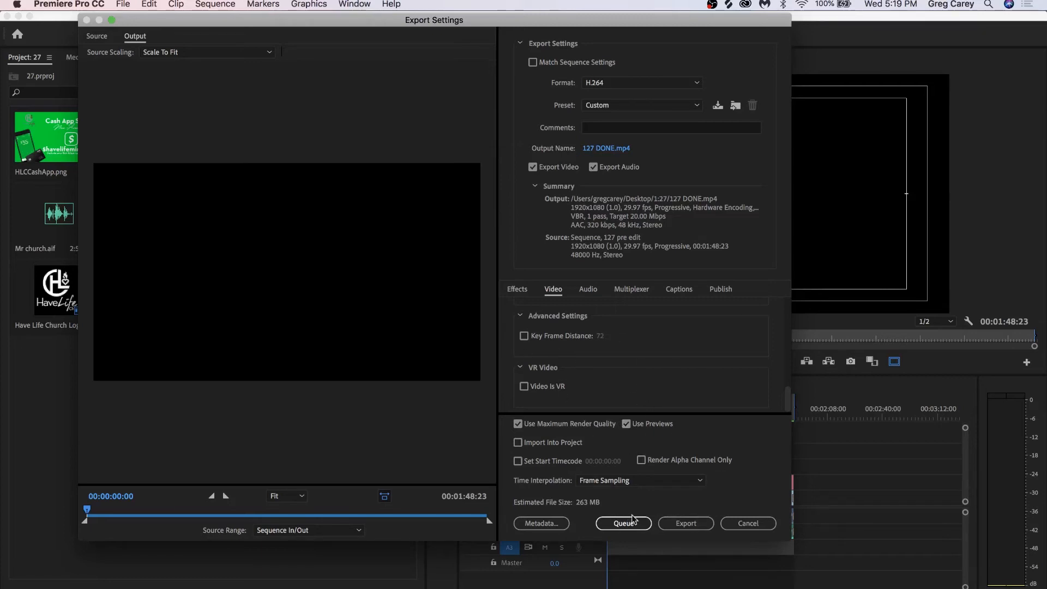
{"action": "left_click", "coordinate": [687, 523]}
{"action": "left_click", "coordinate": [623, 523]}
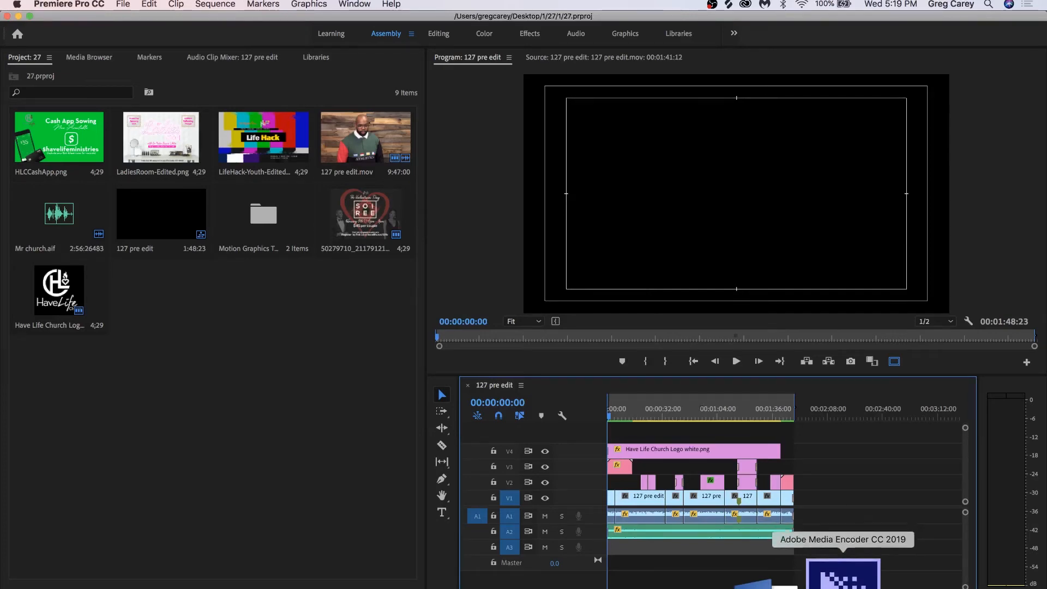
Step: Bring up the 1:27 Word document and close it without saving the changes
{"action": "left_click", "coordinate": [769, 576]}
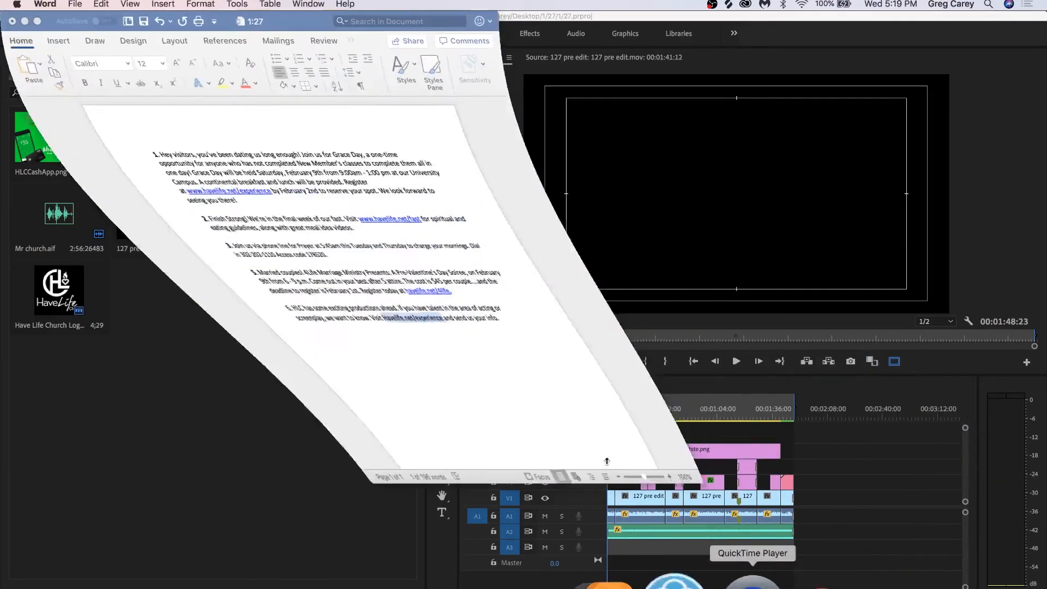
{"action": "key", "text": "super+w"}
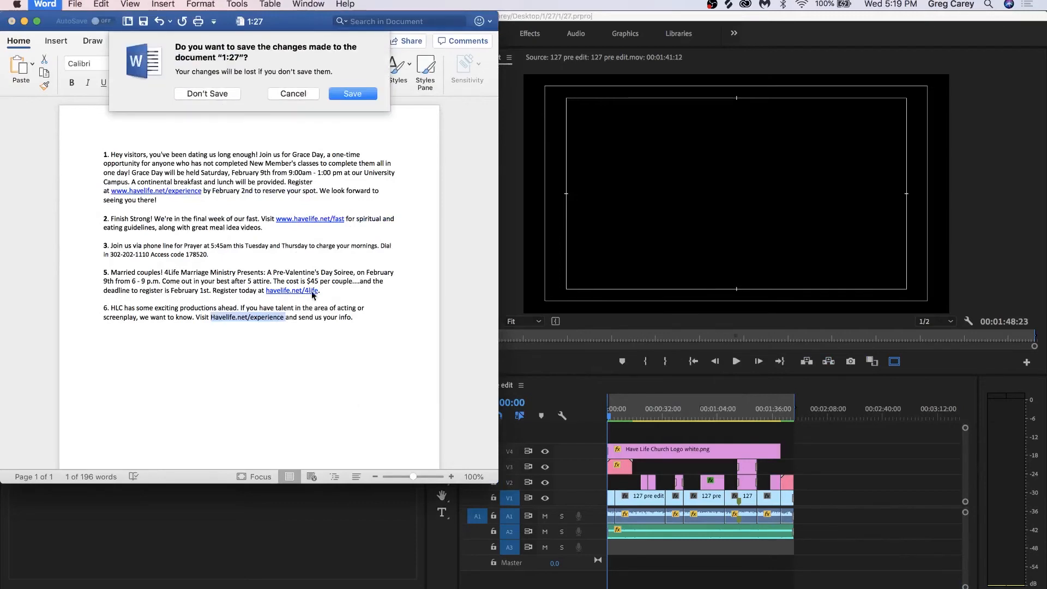
{"action": "left_click", "coordinate": [220, 96]}
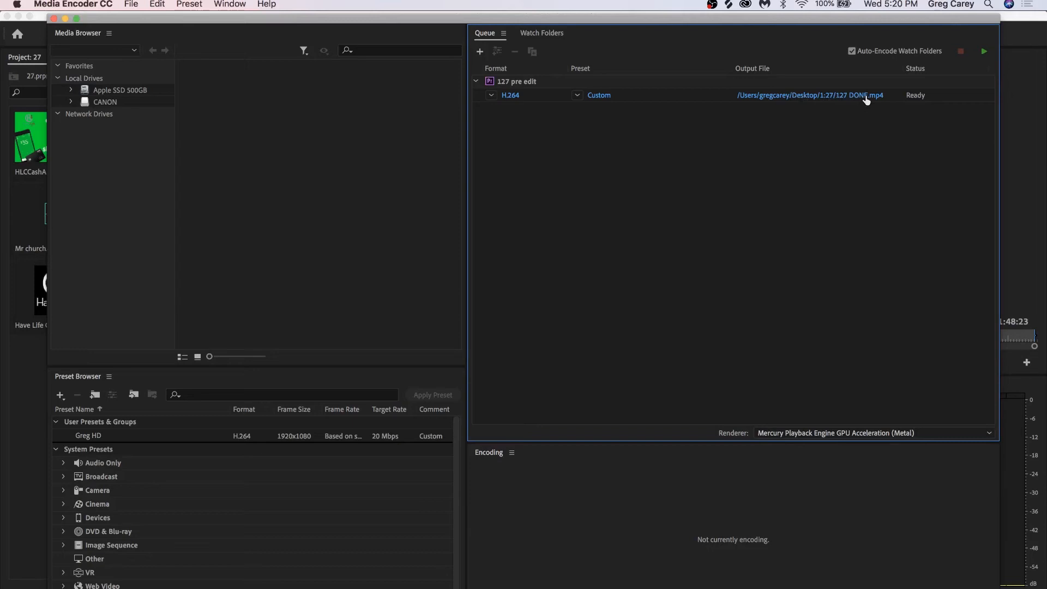
Step: Start encoding the queued 127 DONE.mp4 in Media Encoder, minimize its window, and reopen it to check the encode
{"action": "left_click", "coordinate": [986, 52]}
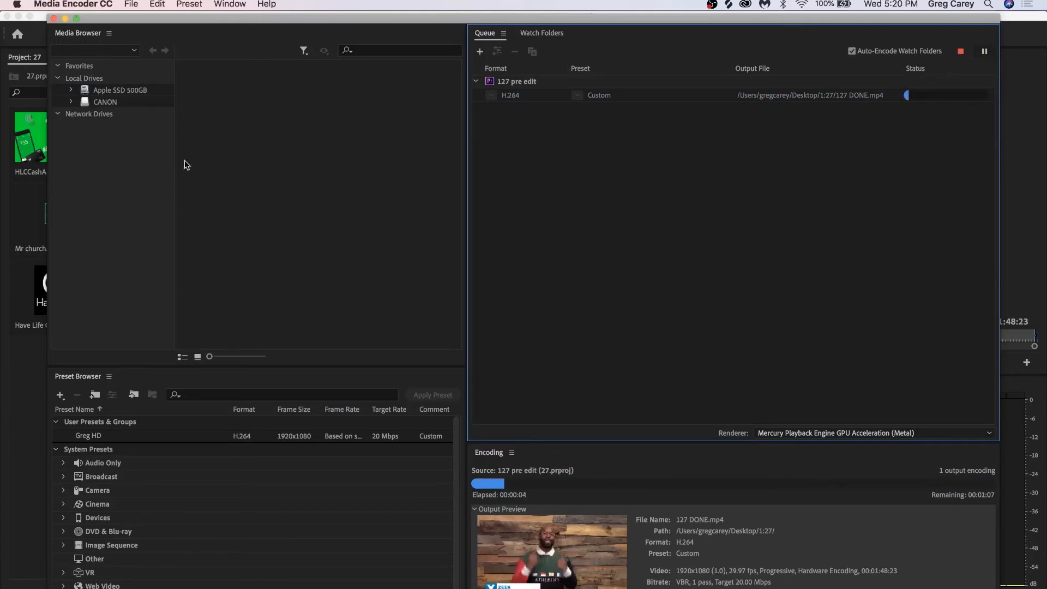
{"action": "left_click", "coordinate": [64, 19]}
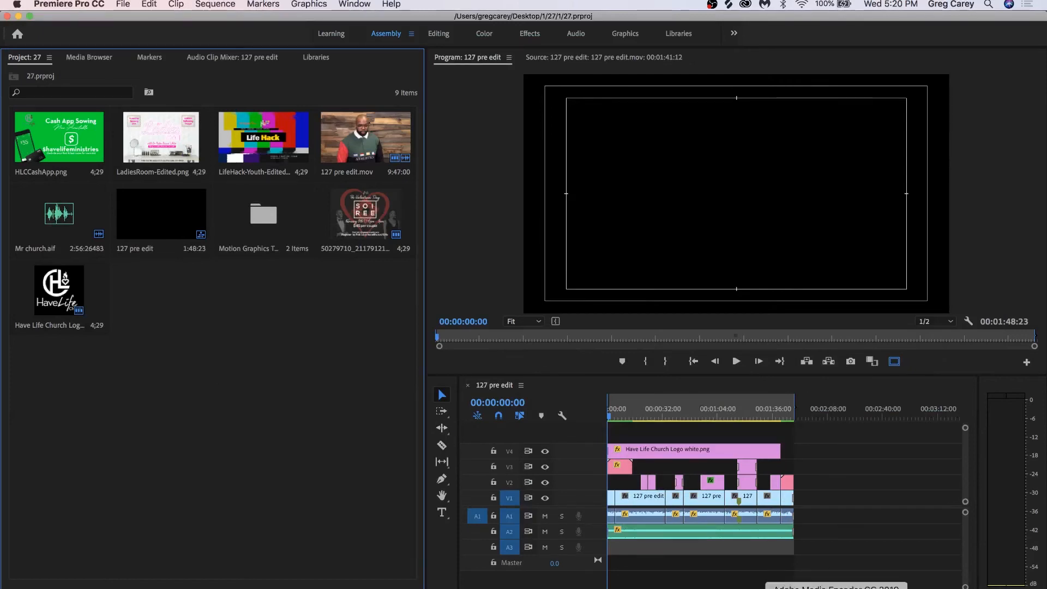
{"action": "left_click", "coordinate": [851, 573]}
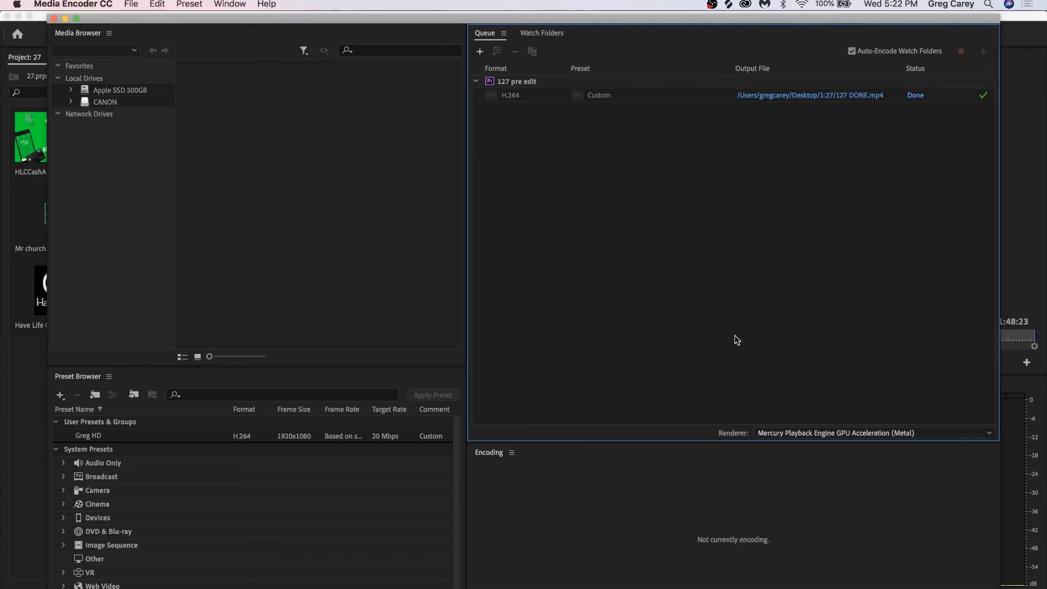
Step: Switch back to Premiere Pro, save the project and quit the program
{"action": "key", "text": "super+Tab"}
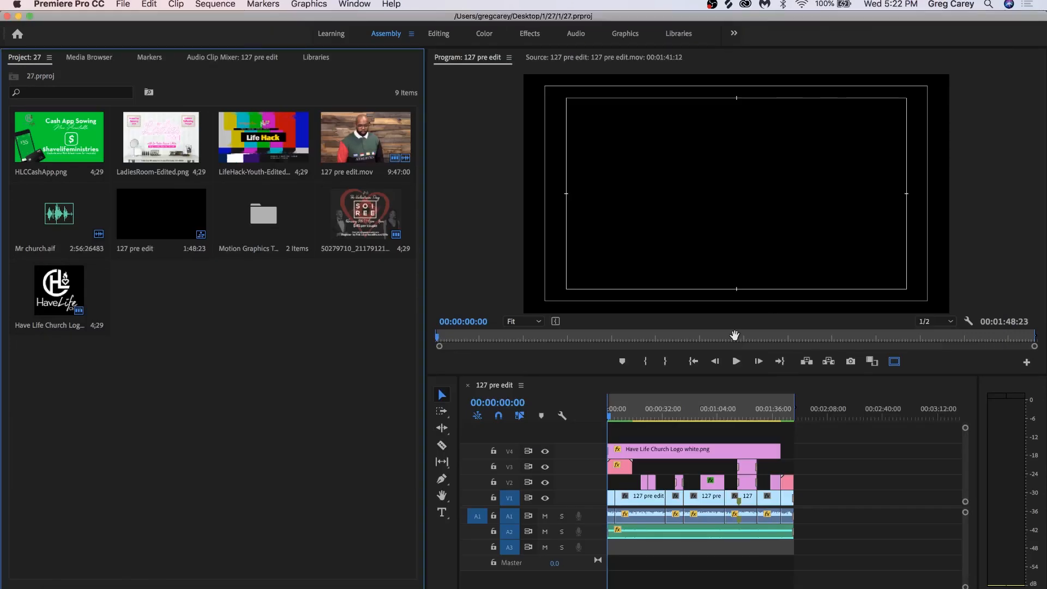
{"action": "key", "text": "super+s"}
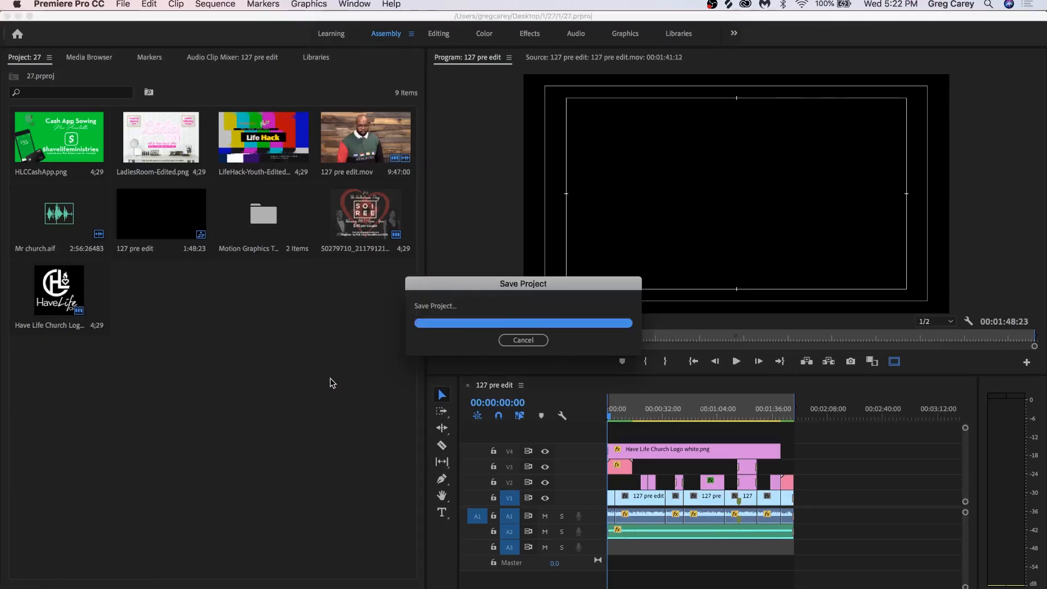
{"action": "key", "text": "super+q"}
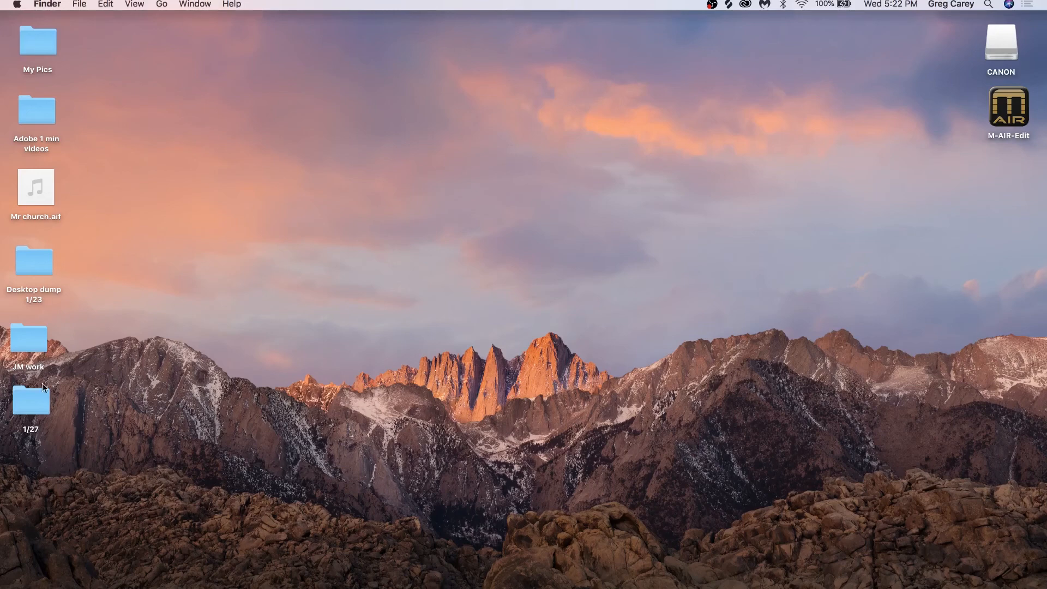
Step: Open 127 DONE.mp4 from the desktop's 1/27 folder in QuickTime Player, preview its ending, and return to the beginning
{"action": "double_click", "coordinate": [41, 391]}
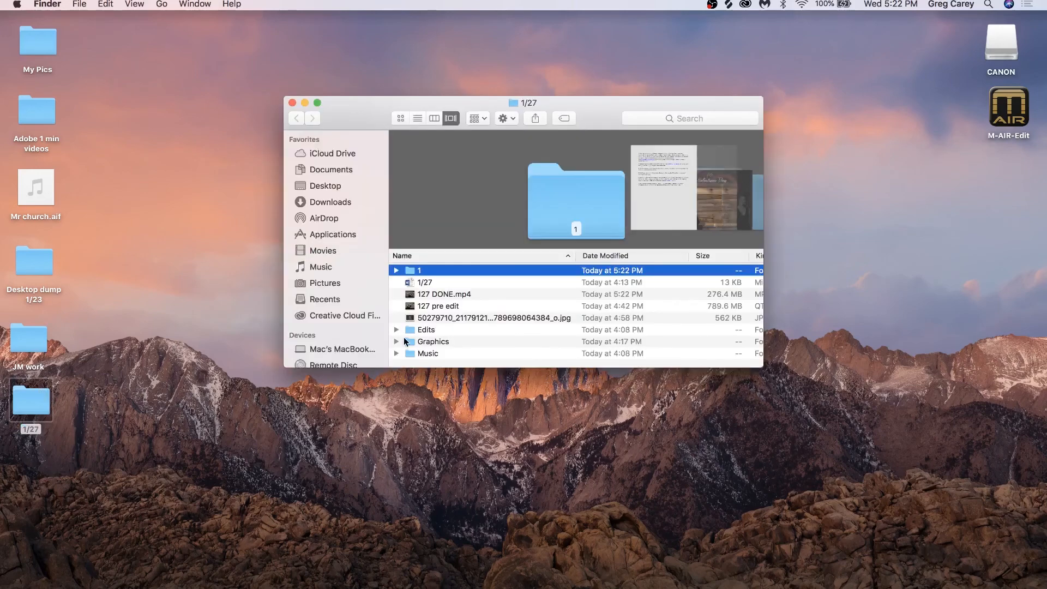
{"action": "double_click", "coordinate": [419, 296]}
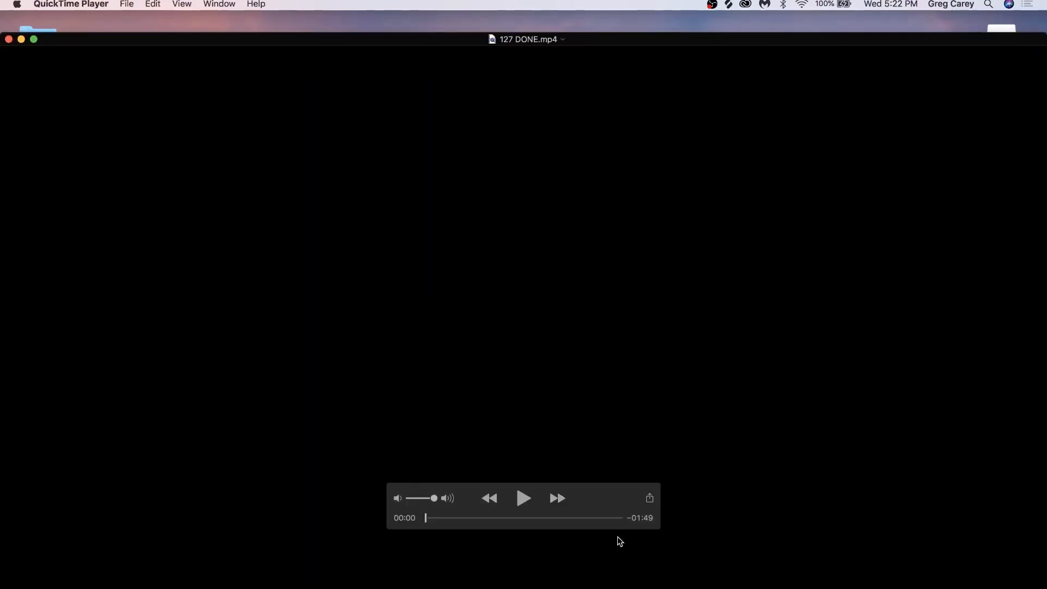
{"action": "left_click_drag", "start_coordinate": [607, 522], "coordinate": [619, 522]}
{"action": "key", "text": "space"}
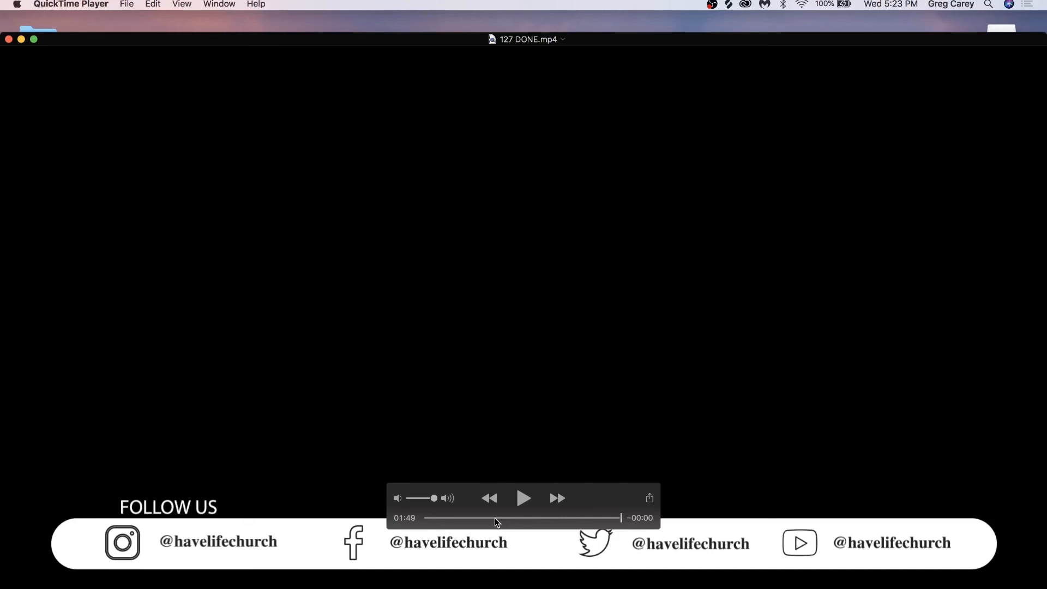
{"action": "left_click_drag", "start_coordinate": [496, 518], "coordinate": [412, 518]}
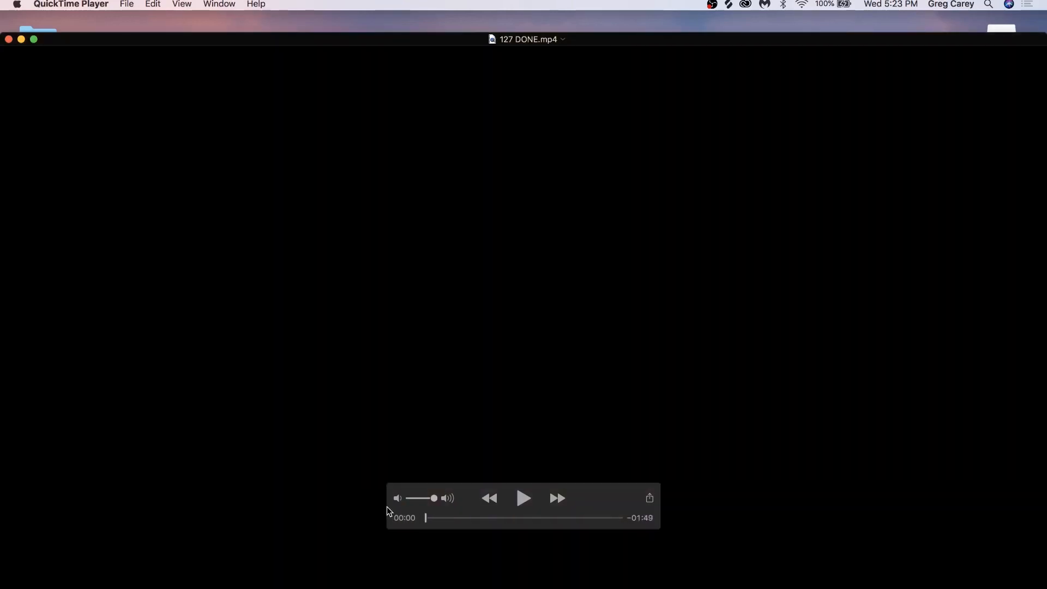